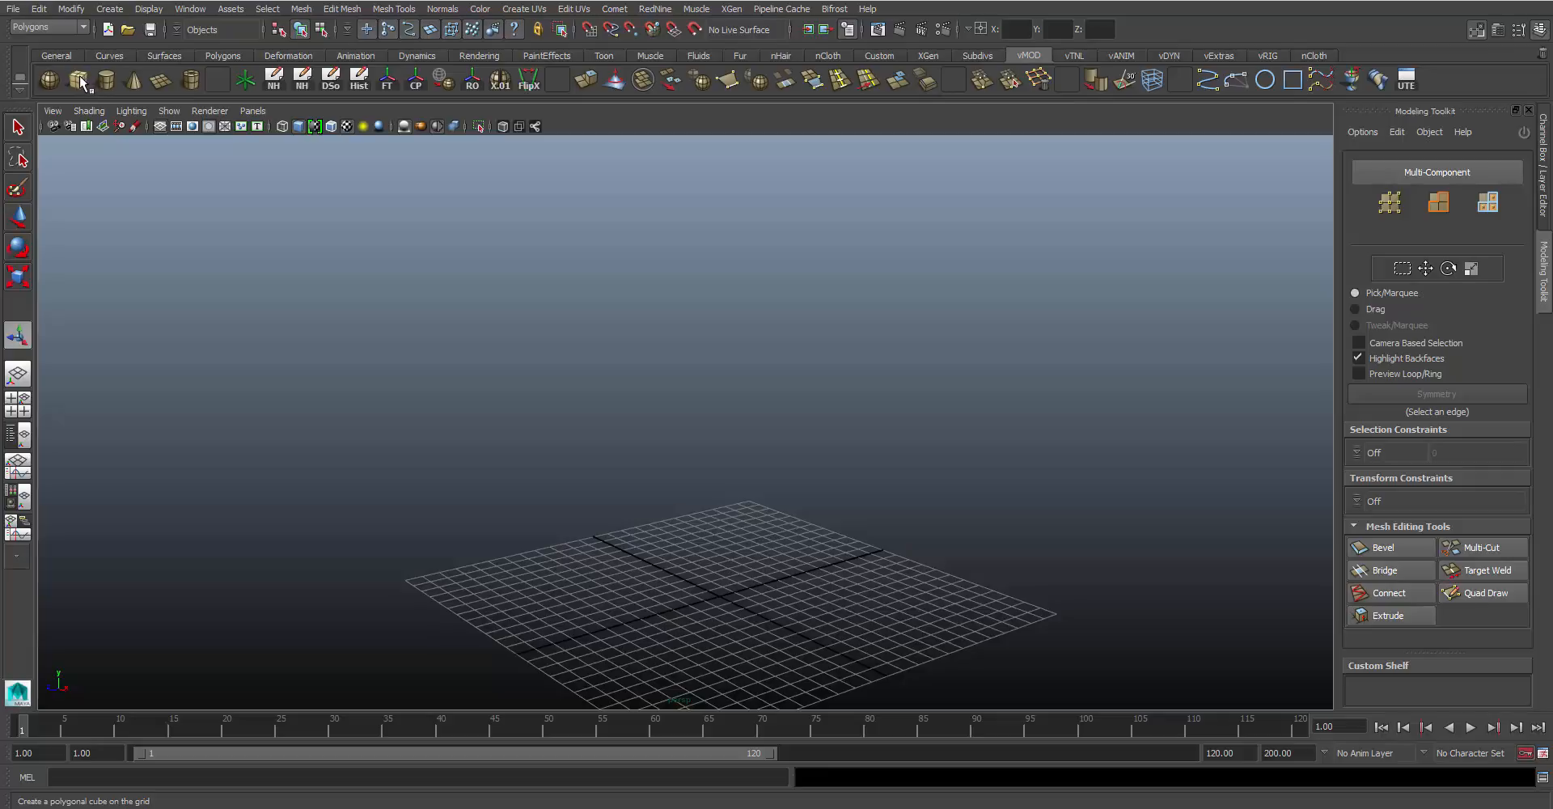
# Create a polygon cylinder at the grid origin and frame it close up in the viewport
pyautogui.click(106, 80)
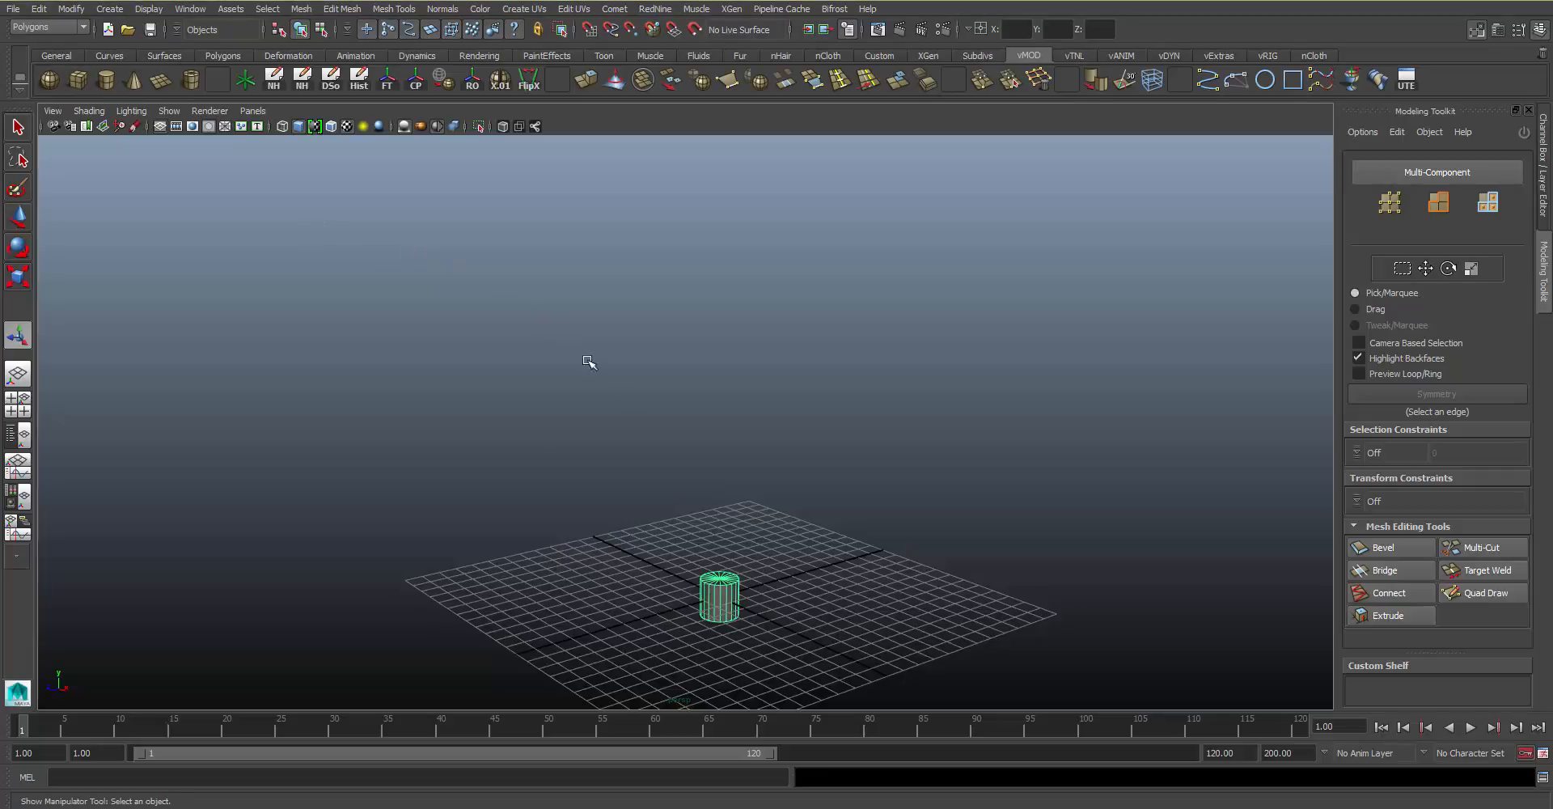
pyautogui.keyDown('alt'); pyautogui.moveTo(675, 495); pyautogui.dragTo(698, 324, button='middle'); pyautogui.keyUp('alt')
pyautogui.keyDown('alt'); pyautogui.moveTo(697, 324); pyautogui.dragTo(749, 469, button='right'); pyautogui.keyUp('alt')
pyautogui.press('f')
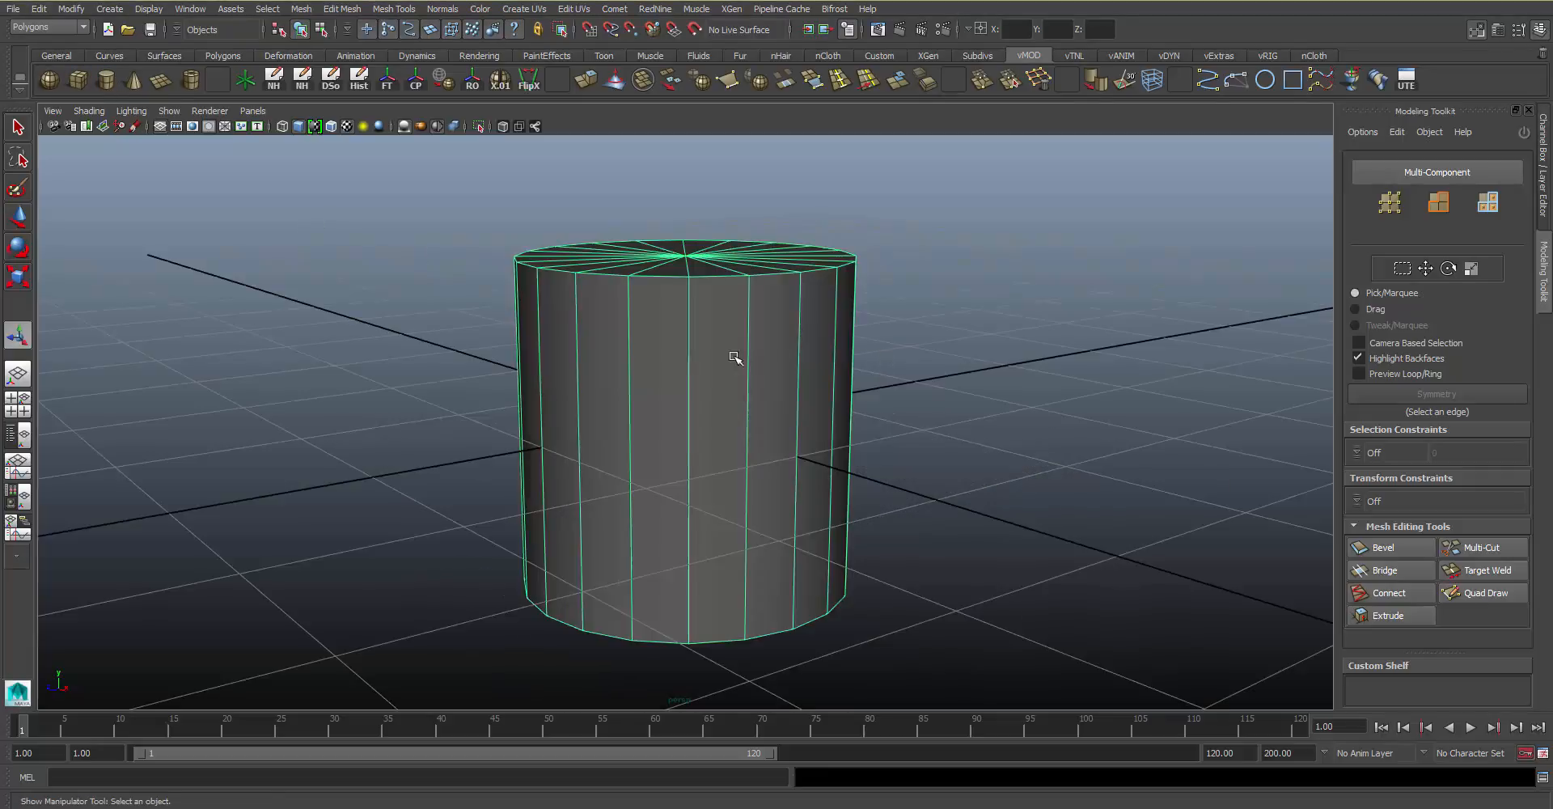
pyautogui.keyDown('alt'); pyautogui.moveTo(735, 357); pyautogui.dragTo(778, 375); pyautogui.keyUp('alt')
pyautogui.keyDown('alt'); pyautogui.moveTo(778, 375); pyautogui.dragTo(793, 378, button='middle'); pyautogui.keyUp('alt')
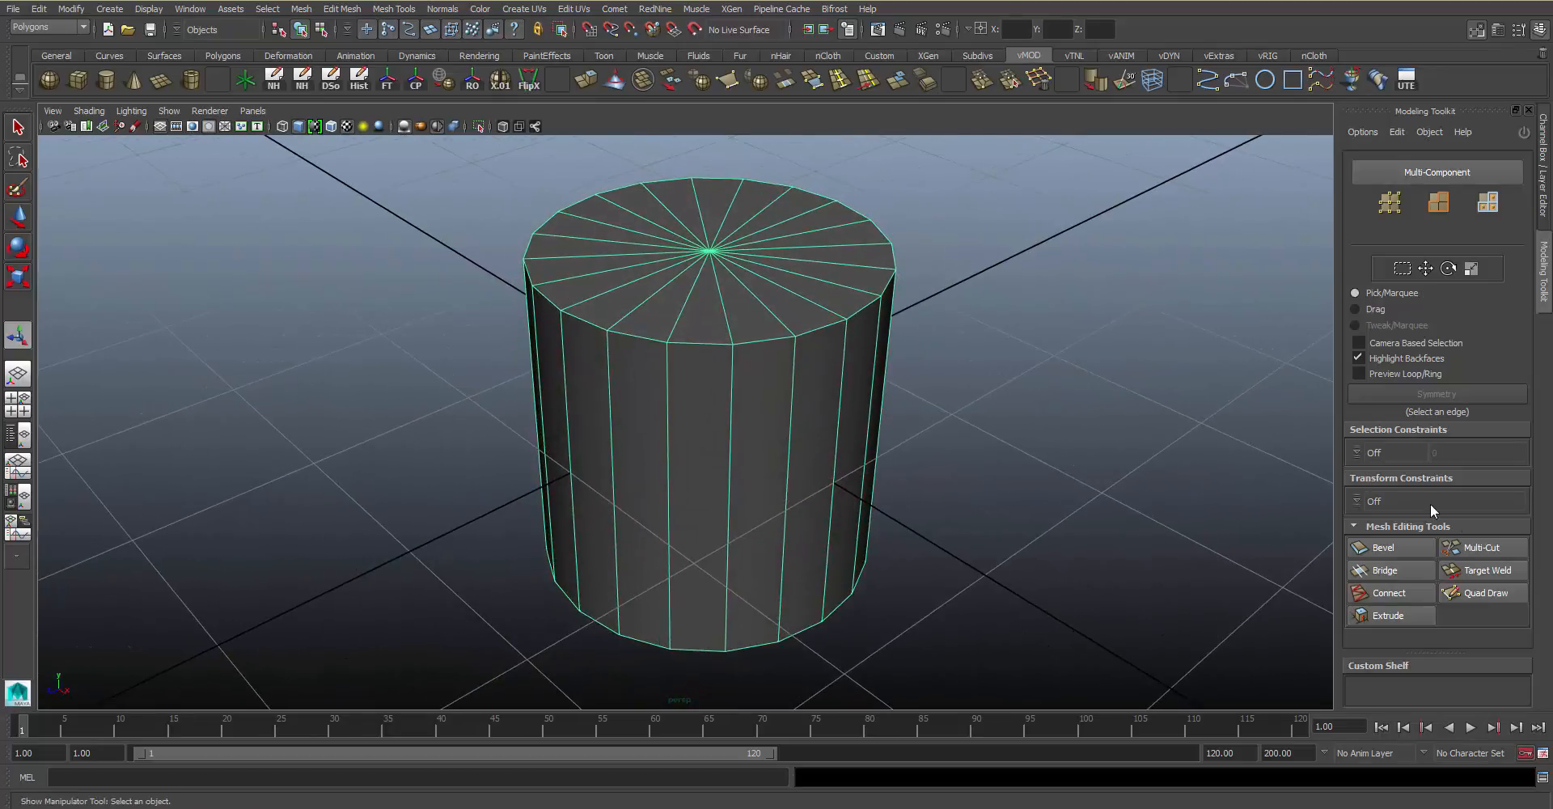
# Cut an irregular zigzag line across the vertical edges all the way around the cylinder's side with Multi-Cut
pyautogui.click(1481, 548)
pyautogui.keyDown('alt'); pyautogui.moveTo(547, 402); pyautogui.dragTo(608, 434); pyautogui.keyUp('alt')
pyautogui.keyDown('alt'); pyautogui.moveTo(608, 435); pyautogui.dragTo(614, 440, button='middle'); pyautogui.keyUp('alt')
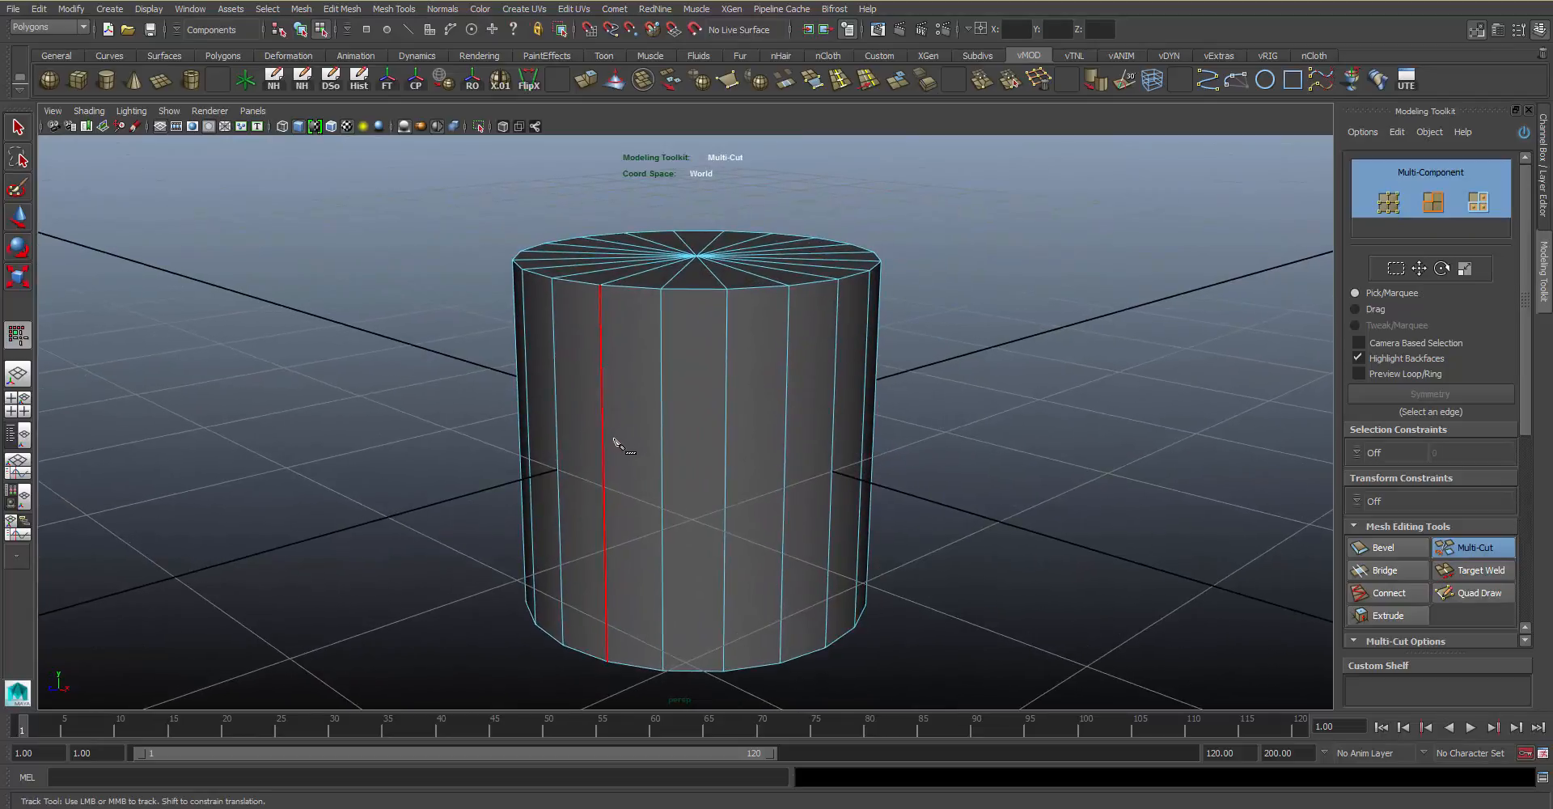
pyautogui.click(603, 495)
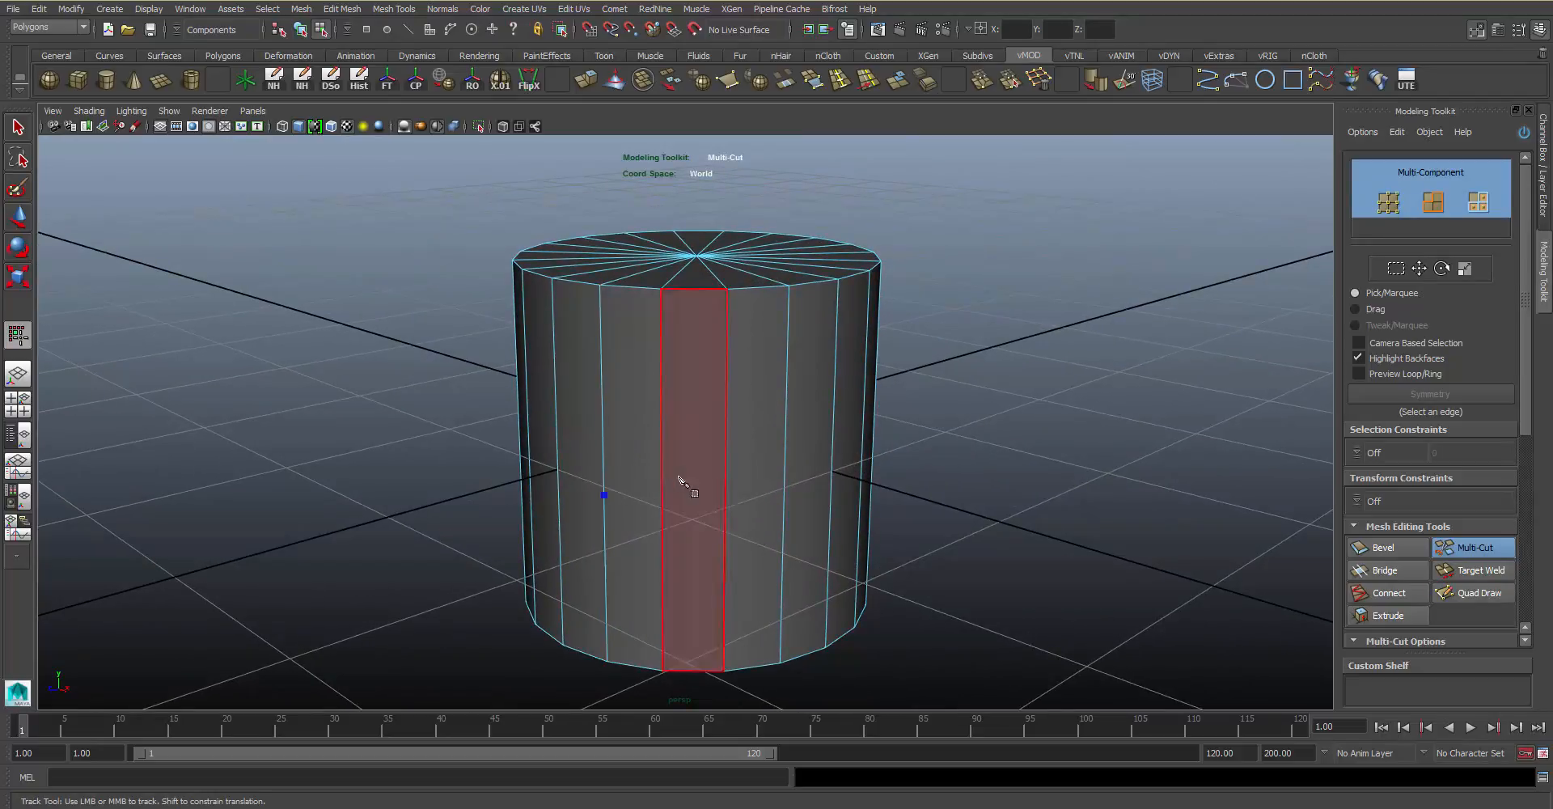
pyautogui.click(662, 399)
pyautogui.click(726, 484)
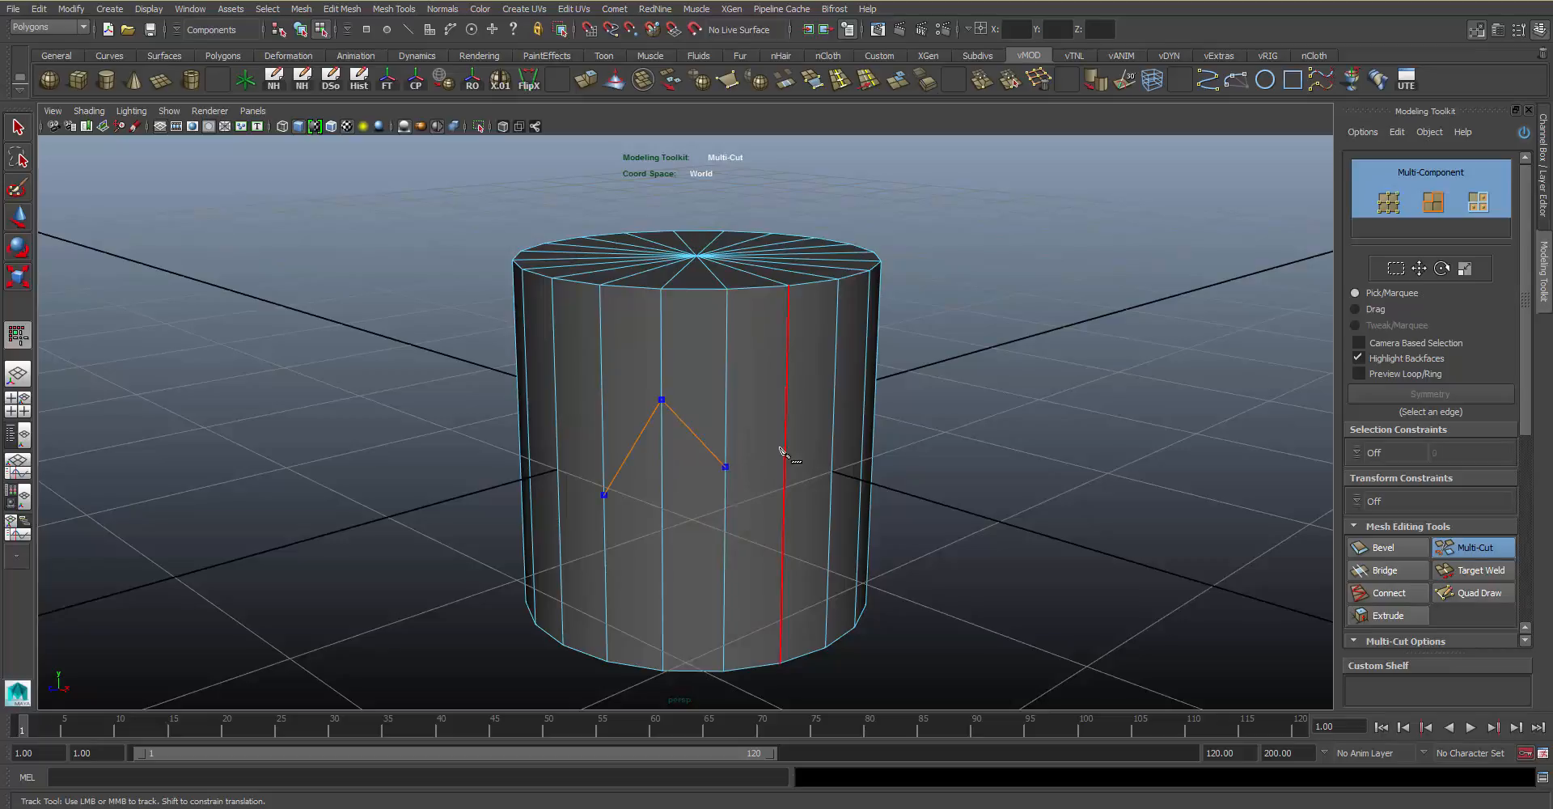
pyautogui.click(788, 404)
pyautogui.keyDown('alt'); pyautogui.moveTo(805, 440); pyautogui.dragTo(765, 428); pyautogui.keyUp('alt')
pyautogui.click(766, 425)
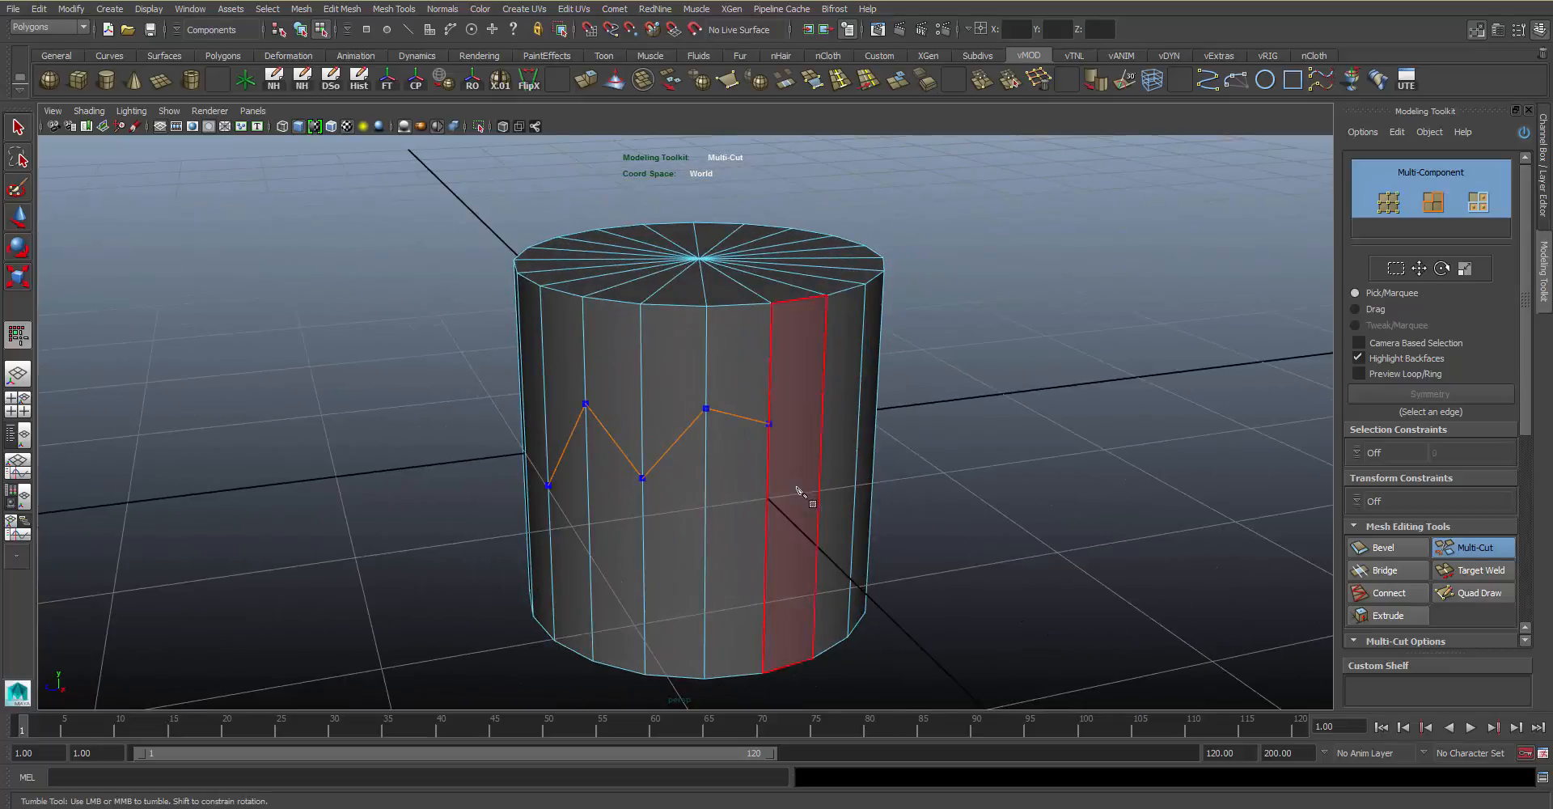
pyautogui.keyDown('alt'); pyautogui.moveTo(795, 485); pyautogui.dragTo(739, 413); pyautogui.keyUp('alt')
pyautogui.click(738, 432)
pyautogui.click(798, 355)
pyautogui.keyDown('alt'); pyautogui.moveTo(800, 368); pyautogui.dragTo(756, 423); pyautogui.keyUp('alt')
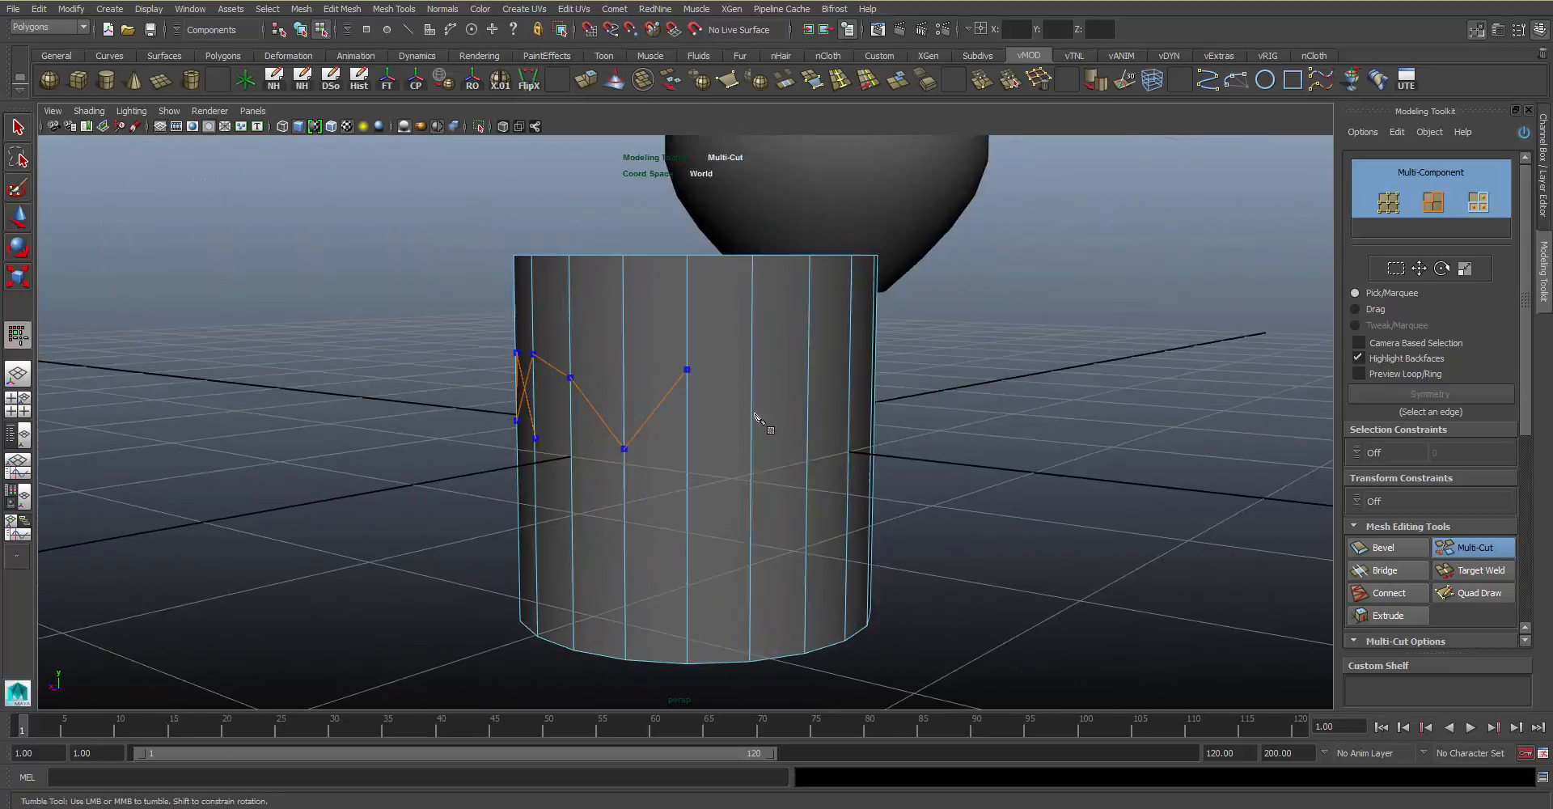
pyautogui.click(756, 362)
pyautogui.keyDown('alt'); pyautogui.moveTo(757, 374); pyautogui.dragTo(704, 456); pyautogui.keyUp('alt')
pyautogui.click(709, 456)
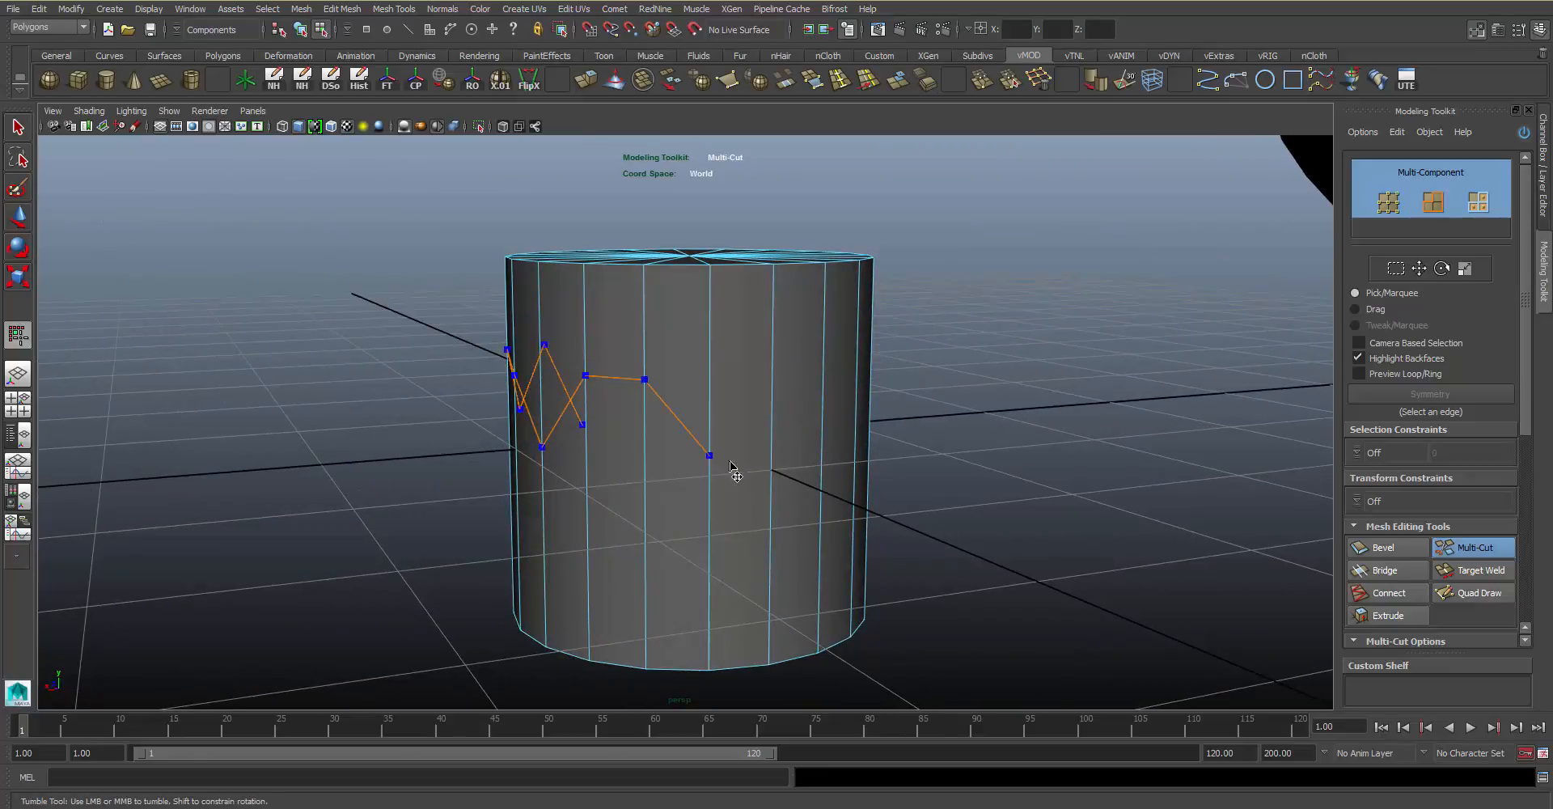
pyautogui.click(771, 482)
pyautogui.click(824, 384)
pyautogui.keyDown('alt'); pyautogui.moveTo(856, 419); pyautogui.dragTo(669, 464); pyautogui.keyUp('alt')
pyautogui.click(743, 418)
pyautogui.click(690, 428)
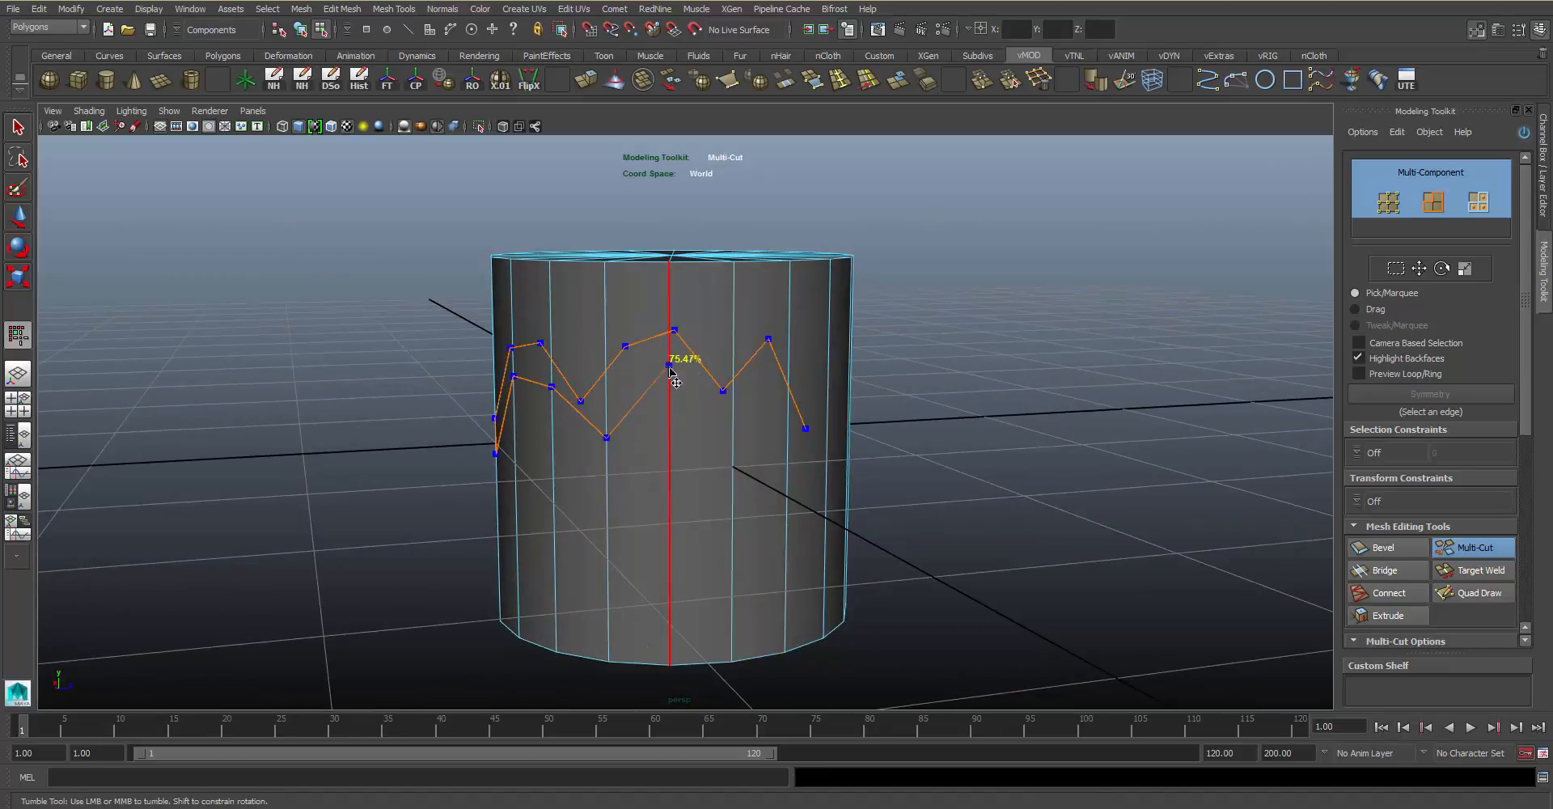
pyautogui.keyDown('alt'); pyautogui.moveTo(670, 370); pyautogui.dragTo(693, 480); pyautogui.keyUp('alt')
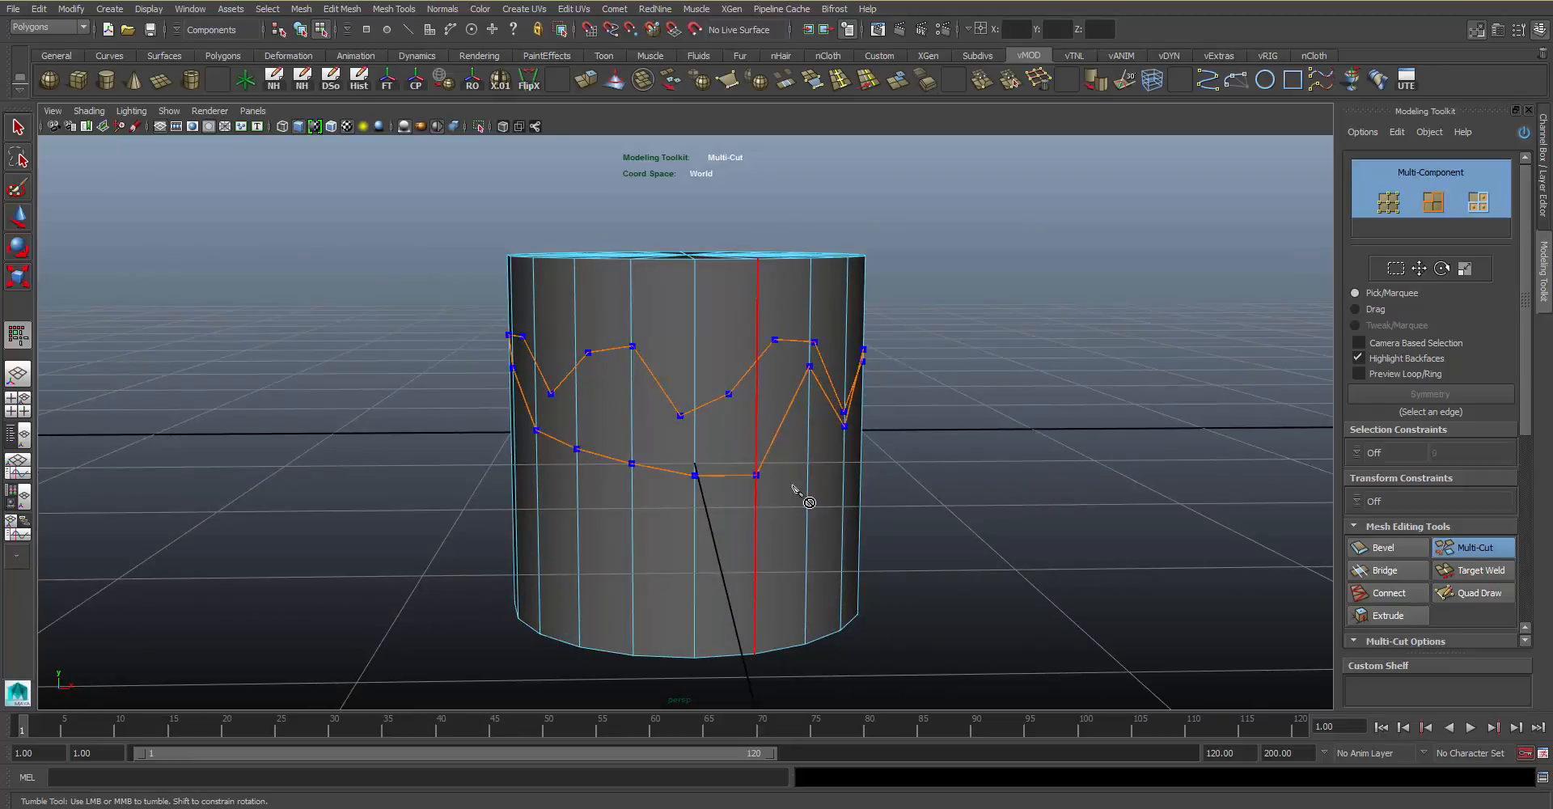
pyautogui.press('Return')
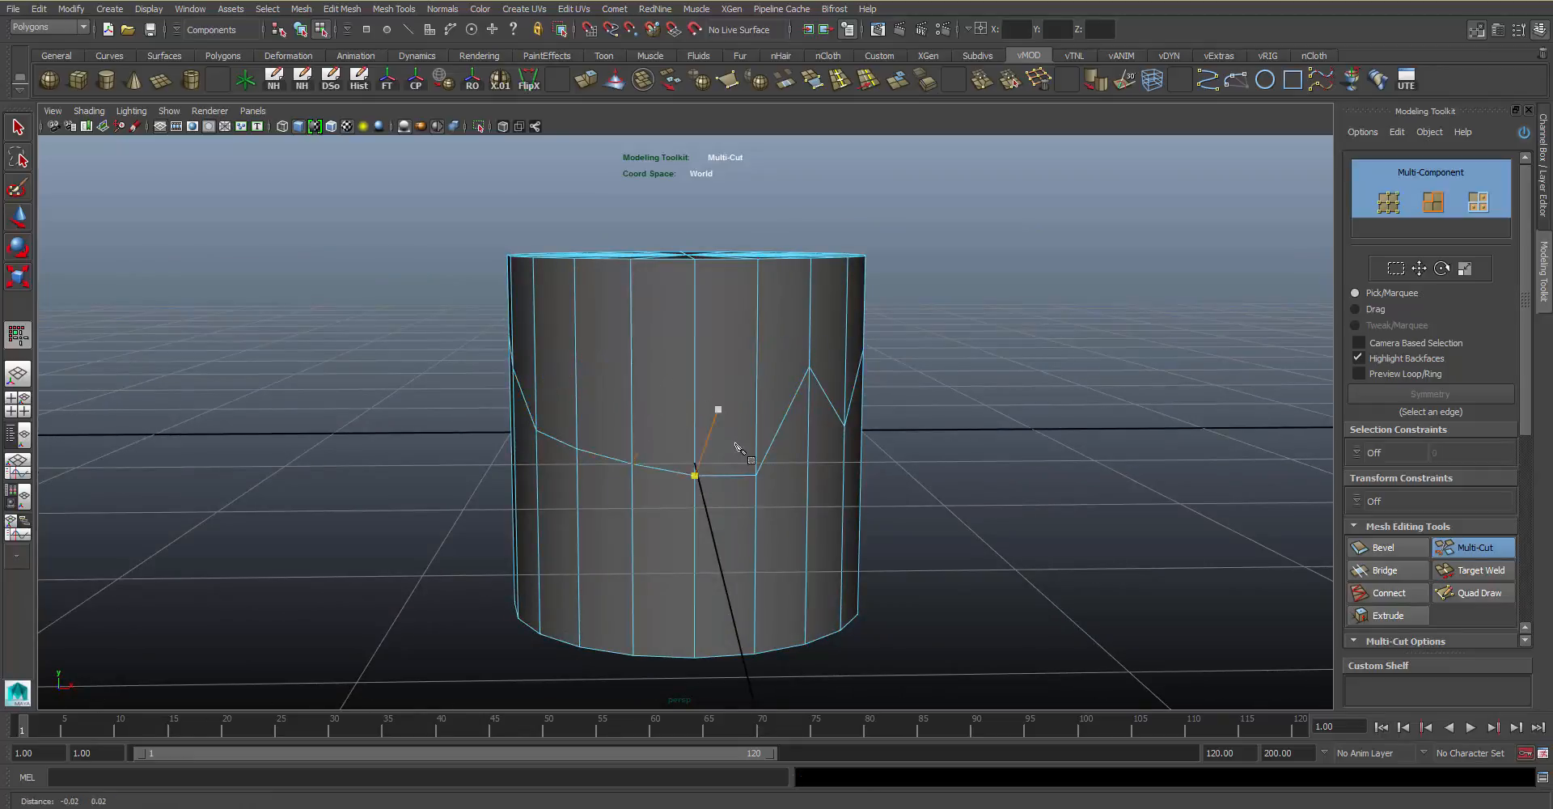
# Inspect how a new edge loop would follow the zigzag, and undo the zigzag cut around the cylinder
pyautogui.keyDown('alt'); pyautogui.moveTo(717, 409); pyautogui.dragTo(778, 529); pyautogui.keyUp('alt')
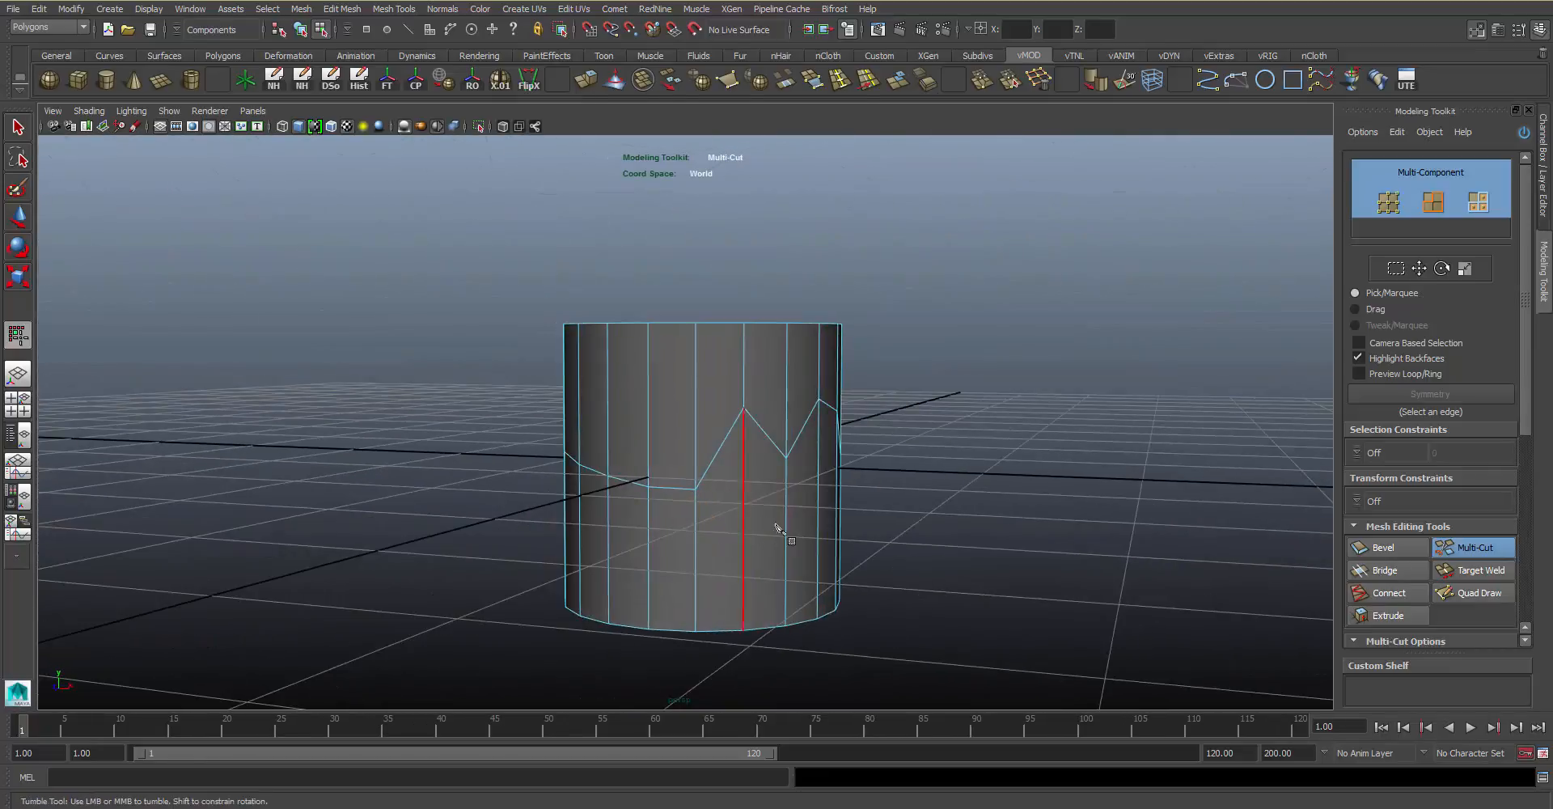
pyautogui.keyDown('alt'); pyautogui.moveTo(783, 421); pyautogui.dragTo(781, 345); pyautogui.keyUp('alt')
pyautogui.click(783, 341)
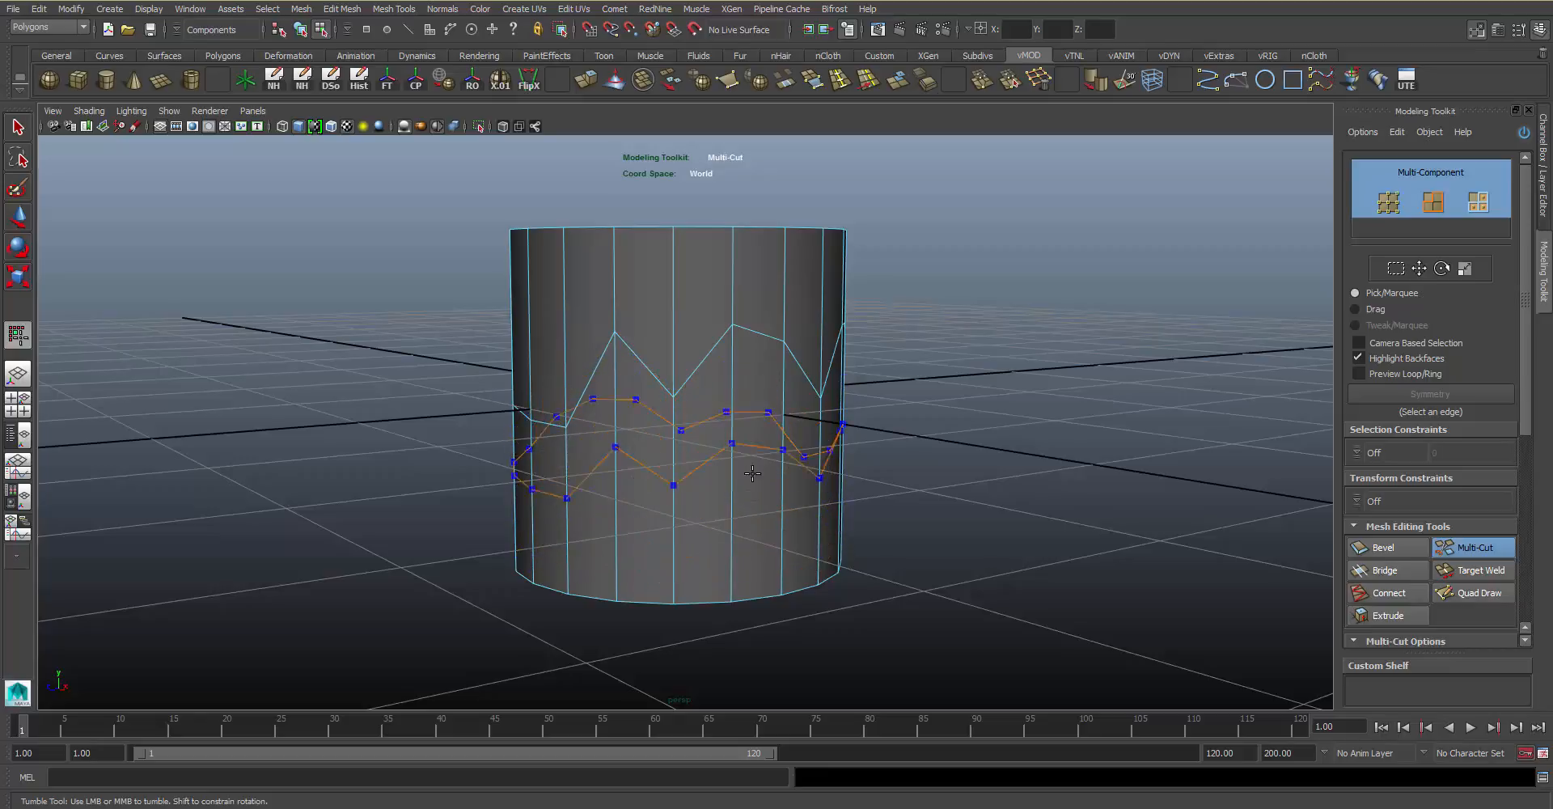
pyautogui.keyDown('alt'); pyautogui.moveTo(792, 548); pyautogui.dragTo(847, 518); pyautogui.keyUp('alt')
pyautogui.hotkey('ctrl', 'z')
pyautogui.hotkey('ctrl', 'z')
pyautogui.hotkey('ctrl', 'z')
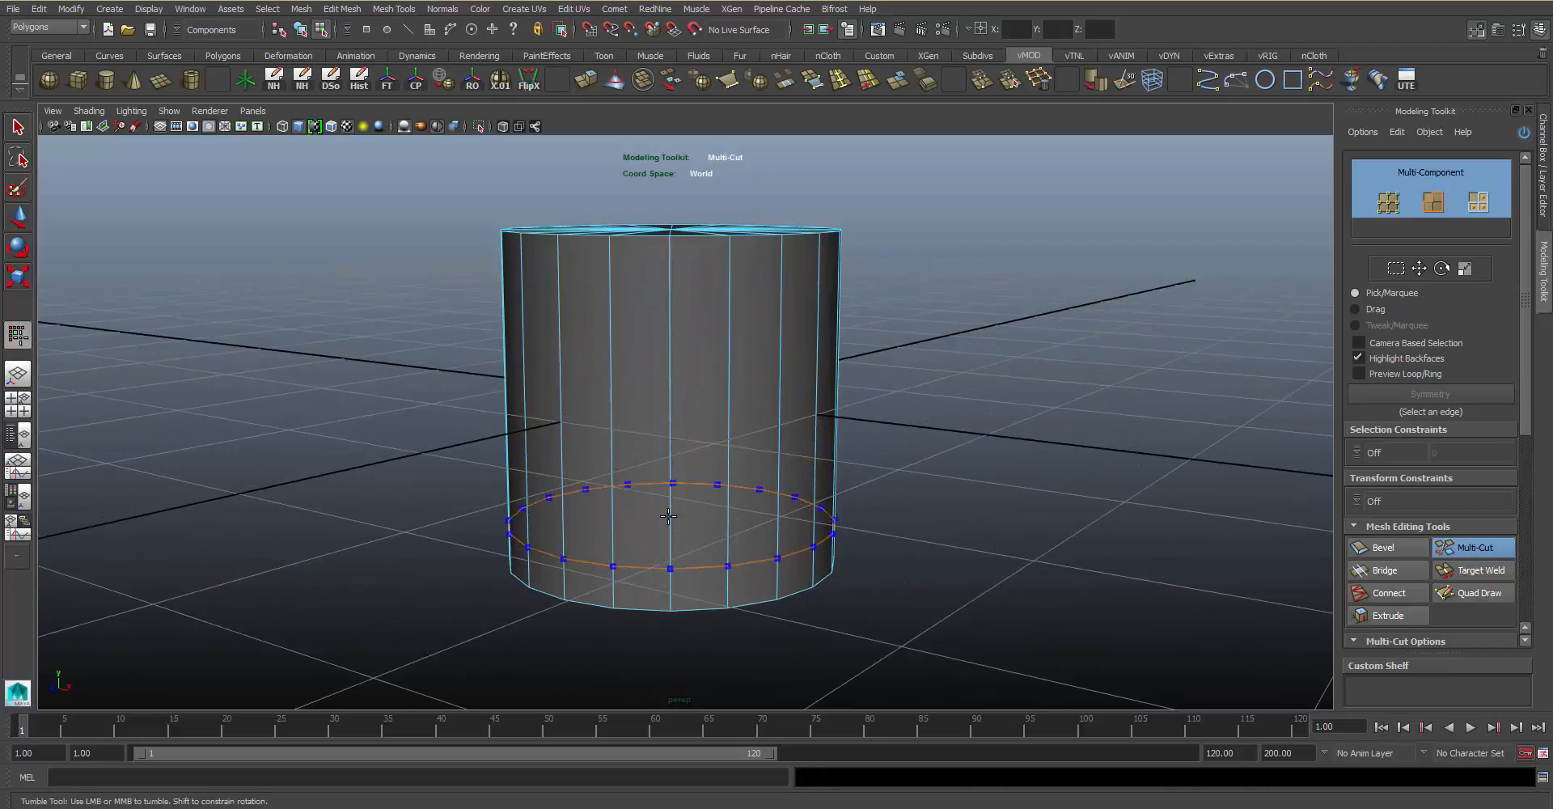
# Insert three horizontal edge loops around the cylinder with Multi-Cut, at the middle, the upper part and the lower part
pyautogui.keyDown('ctrl'); pyautogui.click(659, 437); pyautogui.keyUp('ctrl')
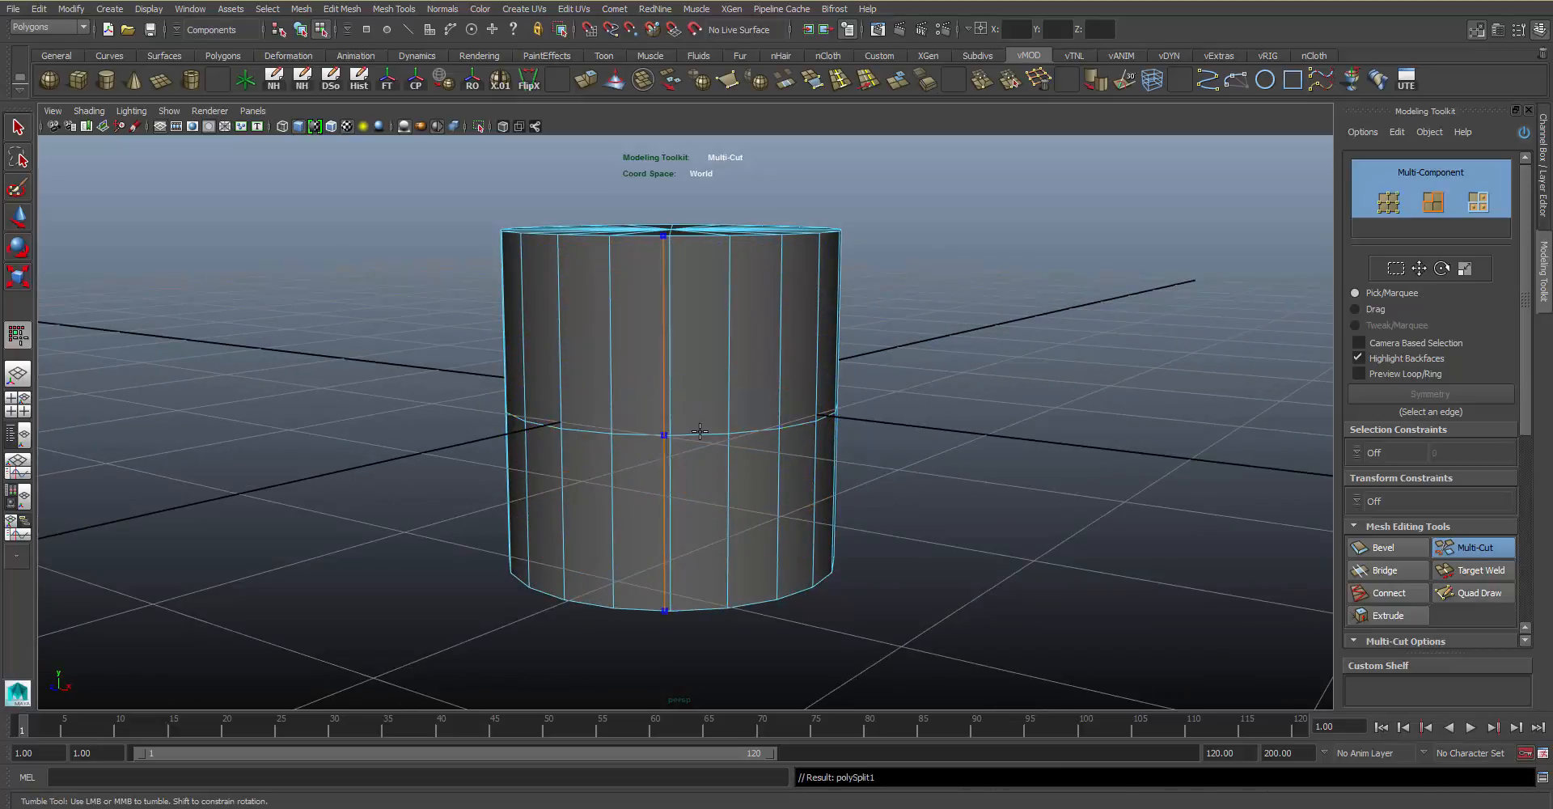
pyautogui.keyDown('ctrl'); pyautogui.click(680, 321); pyautogui.keyUp('ctrl')
pyautogui.keyDown('ctrl'); pyautogui.click(669, 538); pyautogui.keyUp('ctrl')
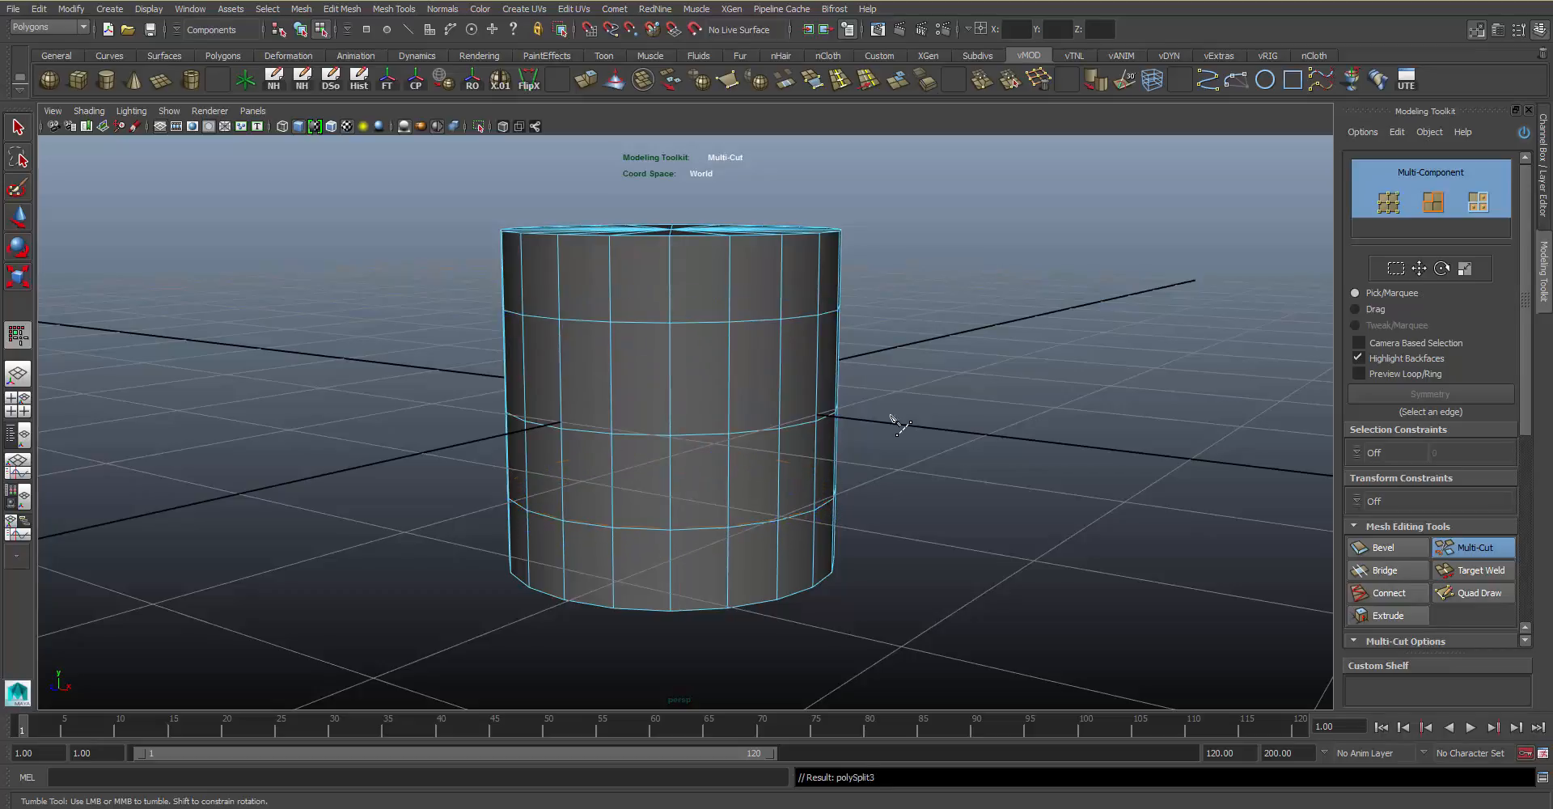
pyautogui.keyDown('alt'); pyautogui.moveTo(793, 303); pyautogui.dragTo(708, 319); pyautogui.keyUp('alt')
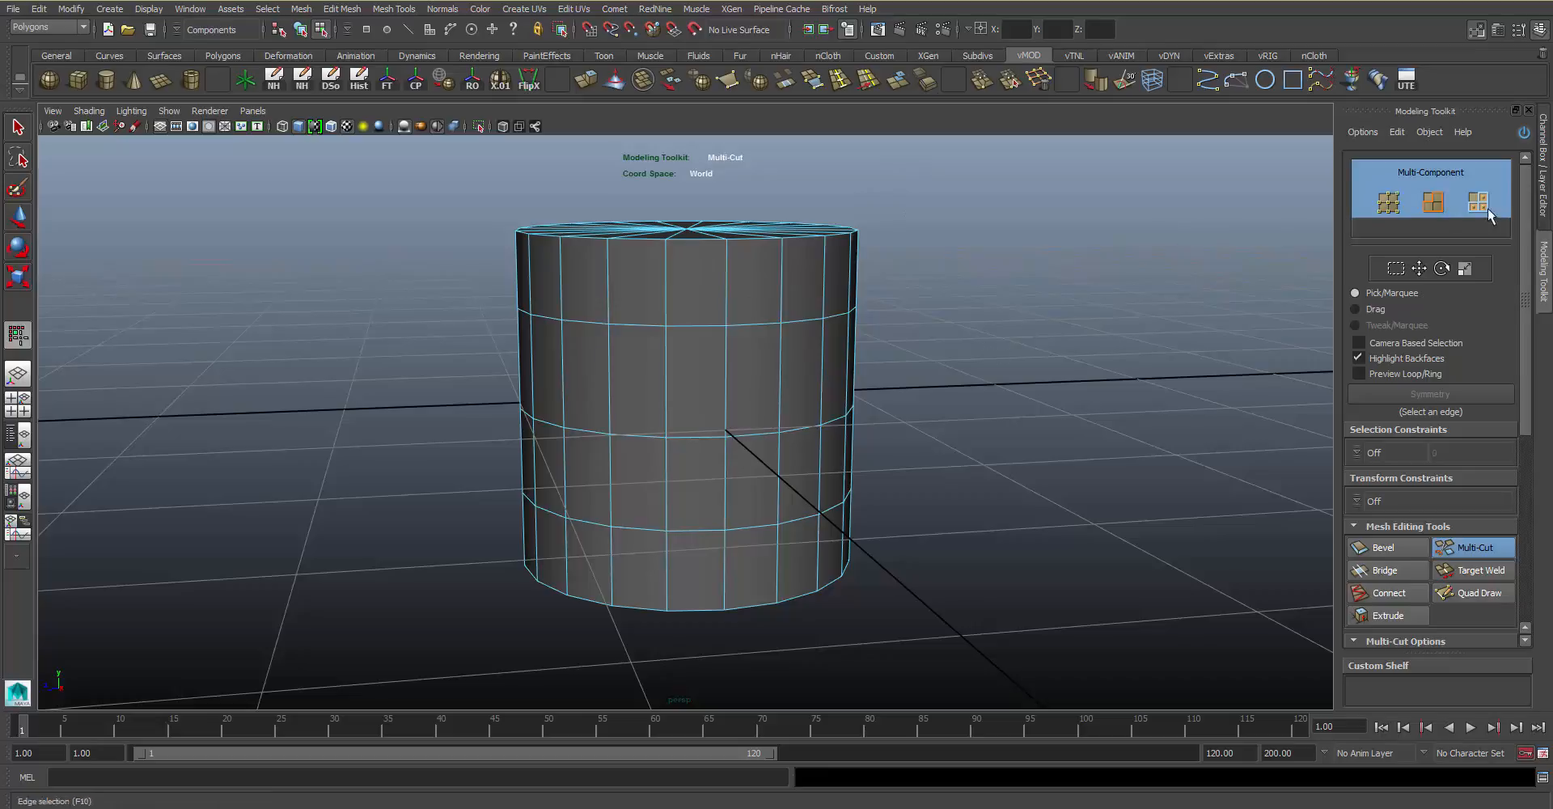
# Try changing Subdivisions Height in the cylinder's polyCylinder history node, and return to the modeling tools
pyautogui.click(1545, 193)
pyautogui.doubleClick(1409, 241)
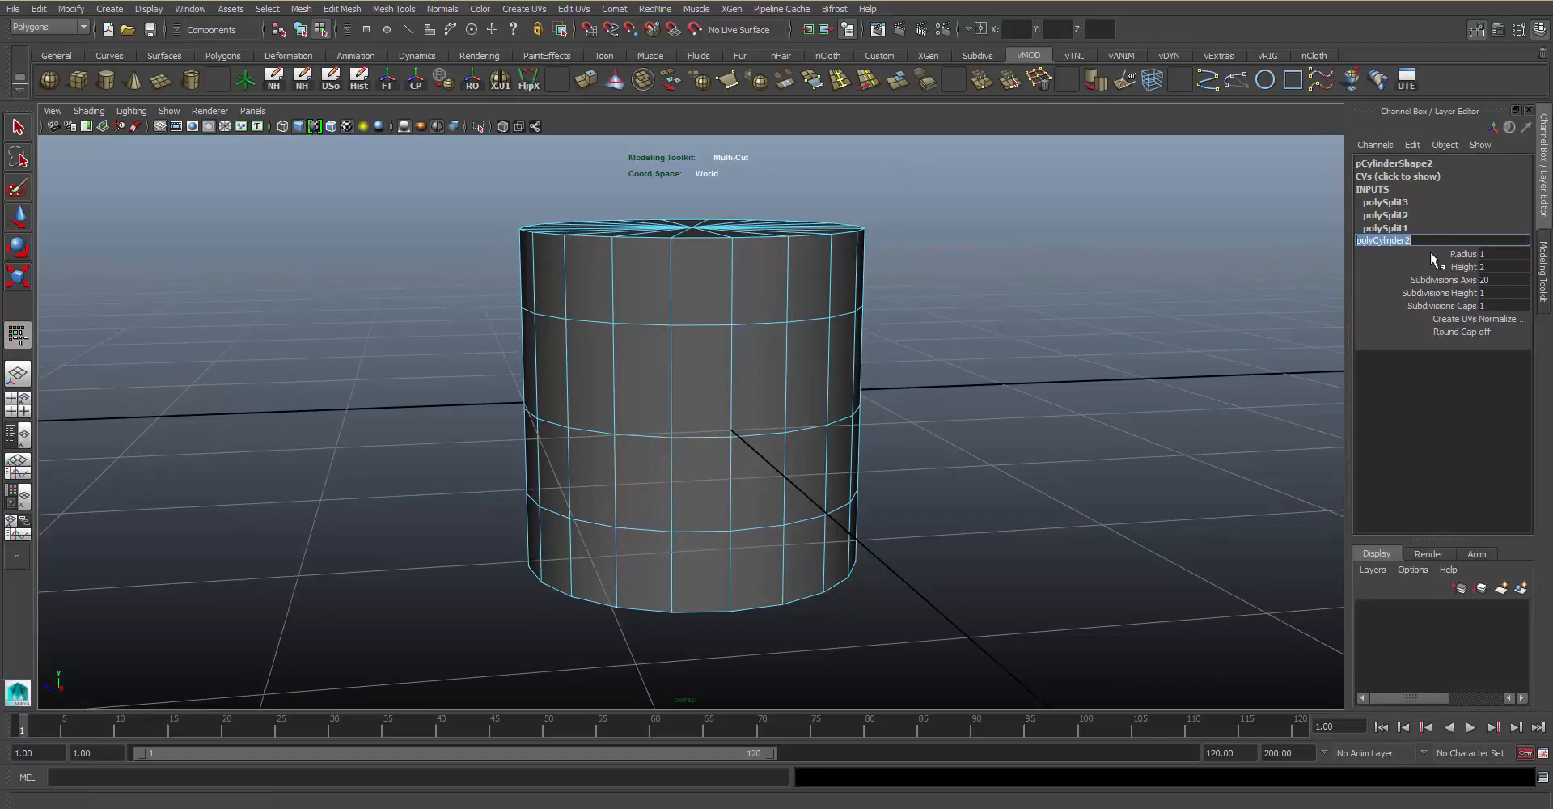
pyautogui.click(1452, 293)
pyautogui.moveTo(1239, 344); pyautogui.dragTo(1115, 380, button='middle')
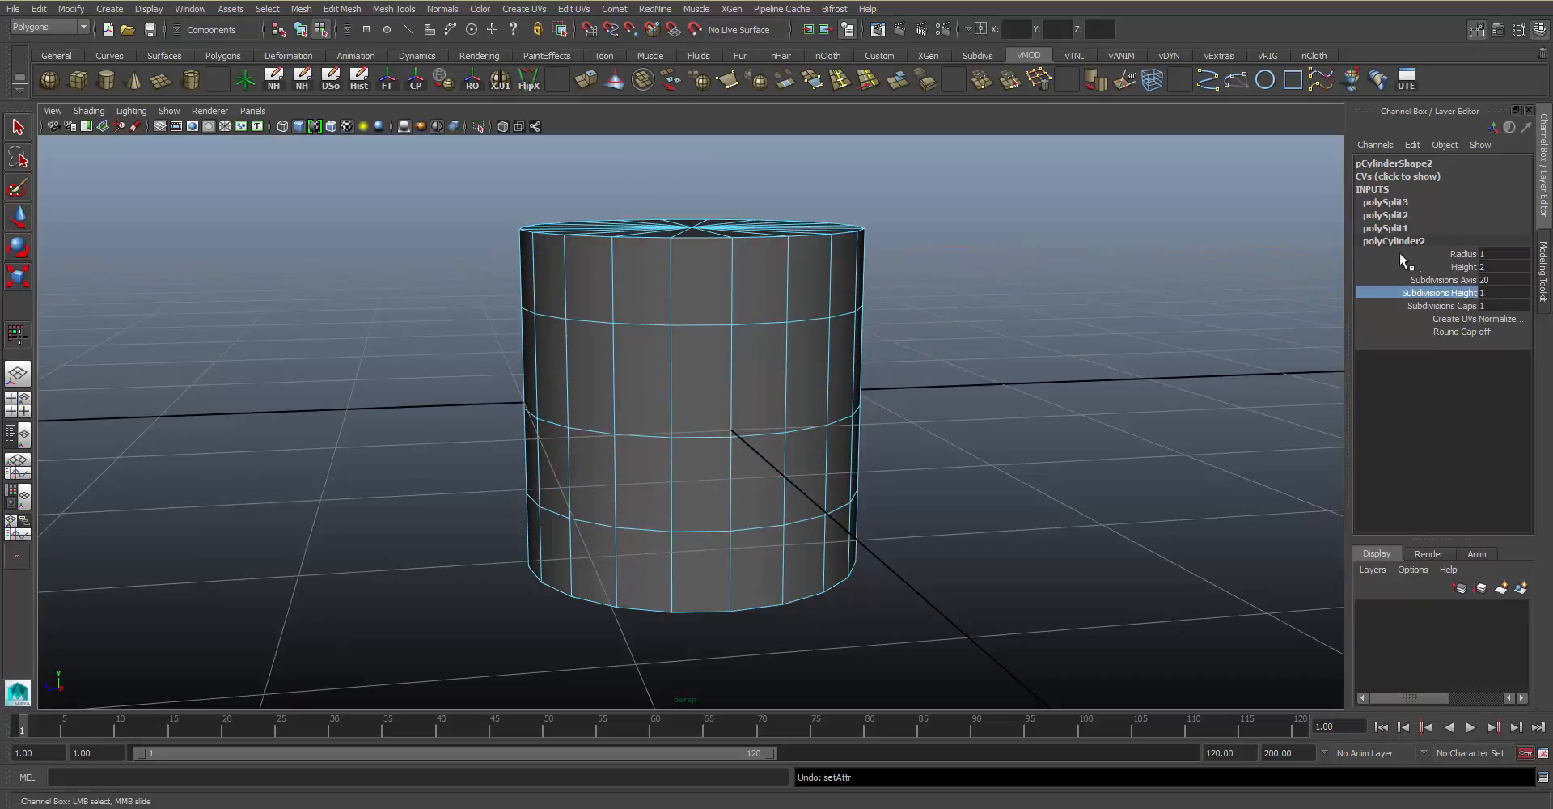
pyautogui.click(1546, 279)
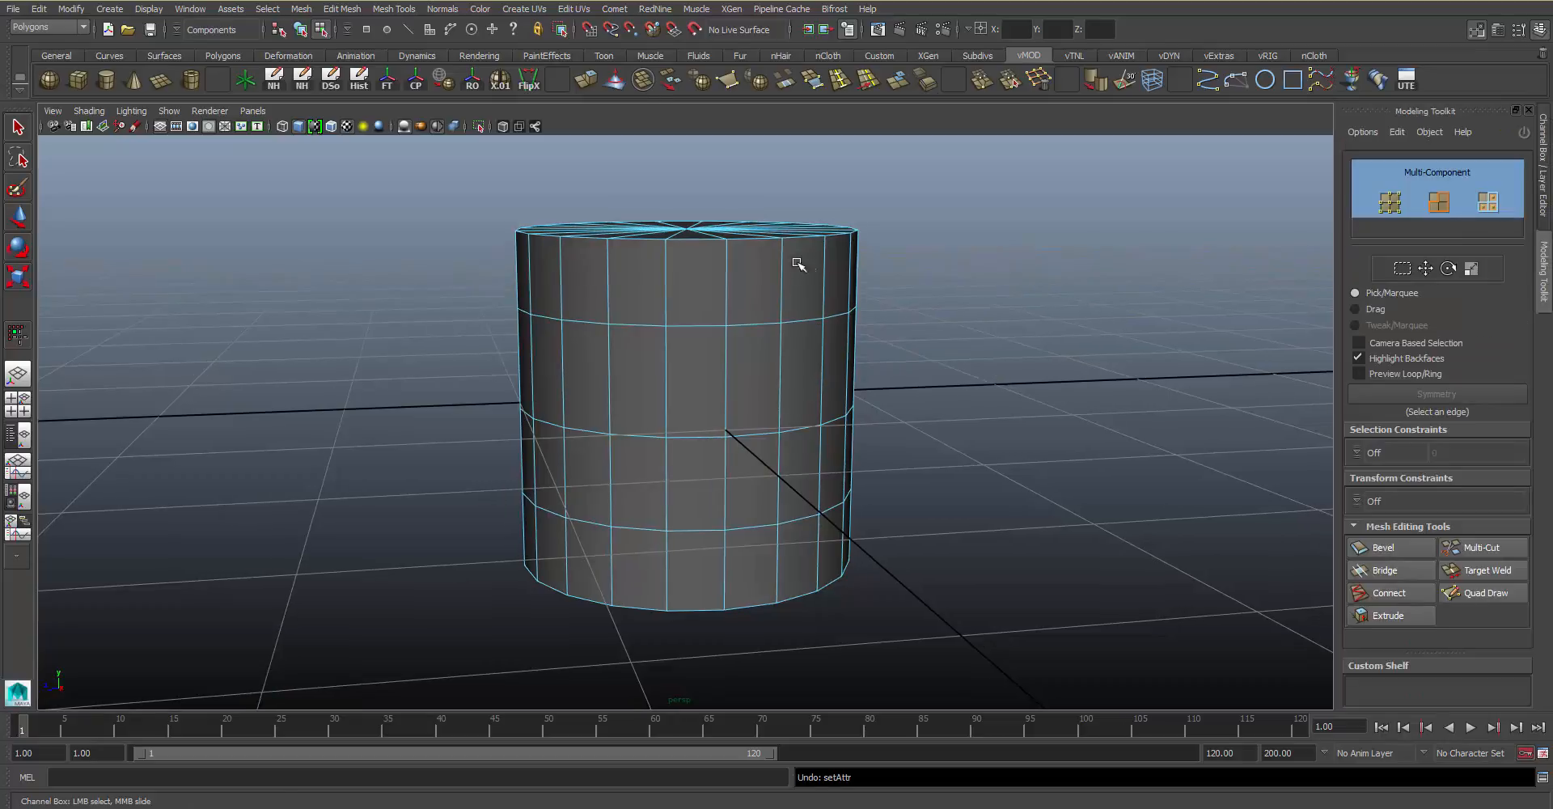
# Select the vertices on one side of the cylinder's upper two rows and move them up and outward
pyautogui.keyDown('alt'); pyautogui.moveTo(746, 314); pyautogui.dragTo(771, 278); pyautogui.keyUp('alt')
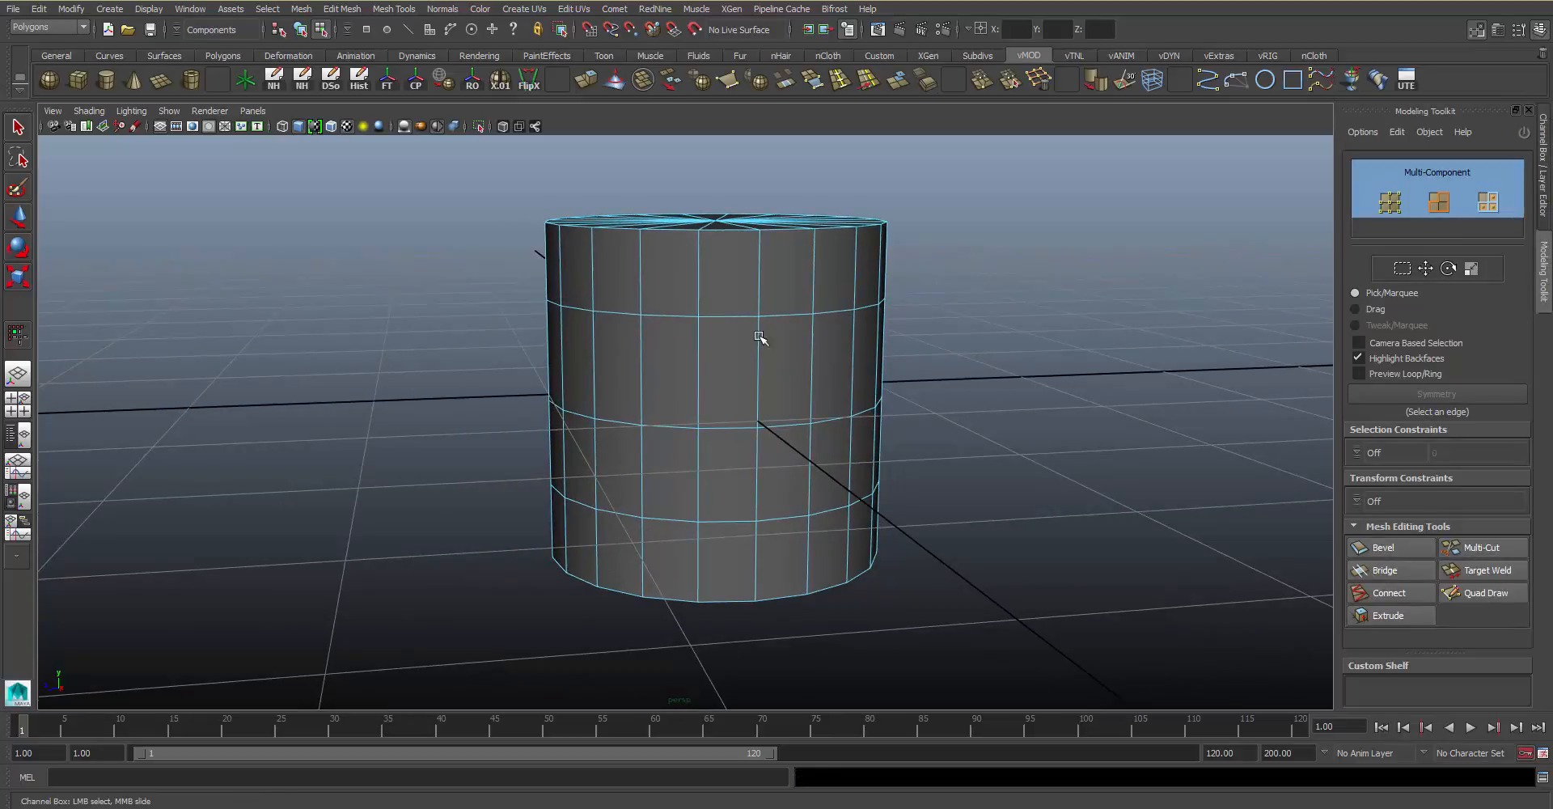
pyautogui.keyDown('alt'); pyautogui.moveTo(759, 335); pyautogui.dragTo(731, 361); pyautogui.keyUp('alt')
pyautogui.moveTo(798, 300); pyautogui.dragTo(739, 301, button='right')
pyautogui.moveTo(617, 168); pyautogui.dragTo(913, 362)
pyautogui.press('w')
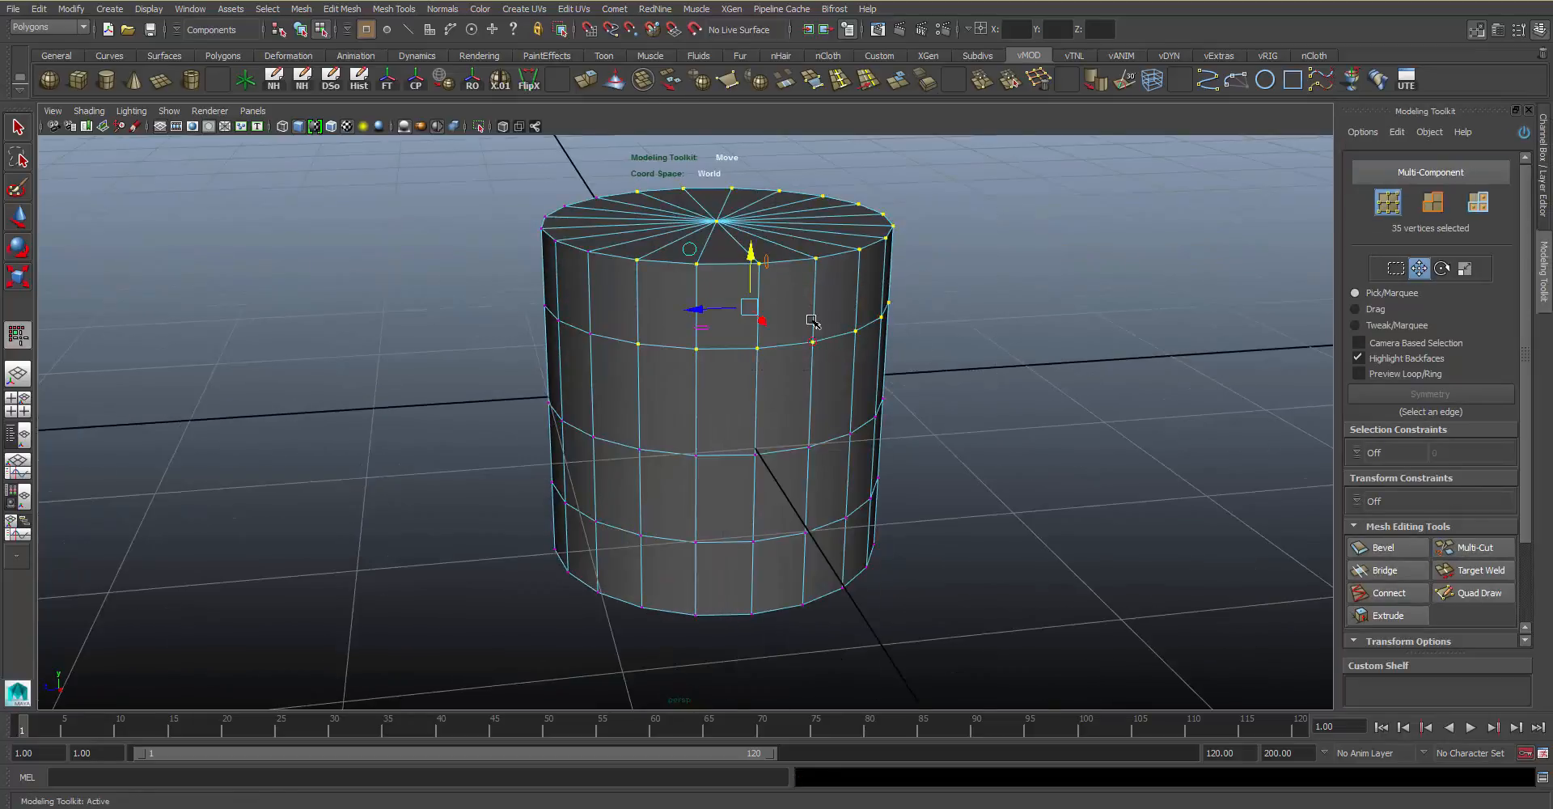
pyautogui.moveTo(815, 240); pyautogui.dragTo(853, 224)
pyautogui.click(1058, 305)
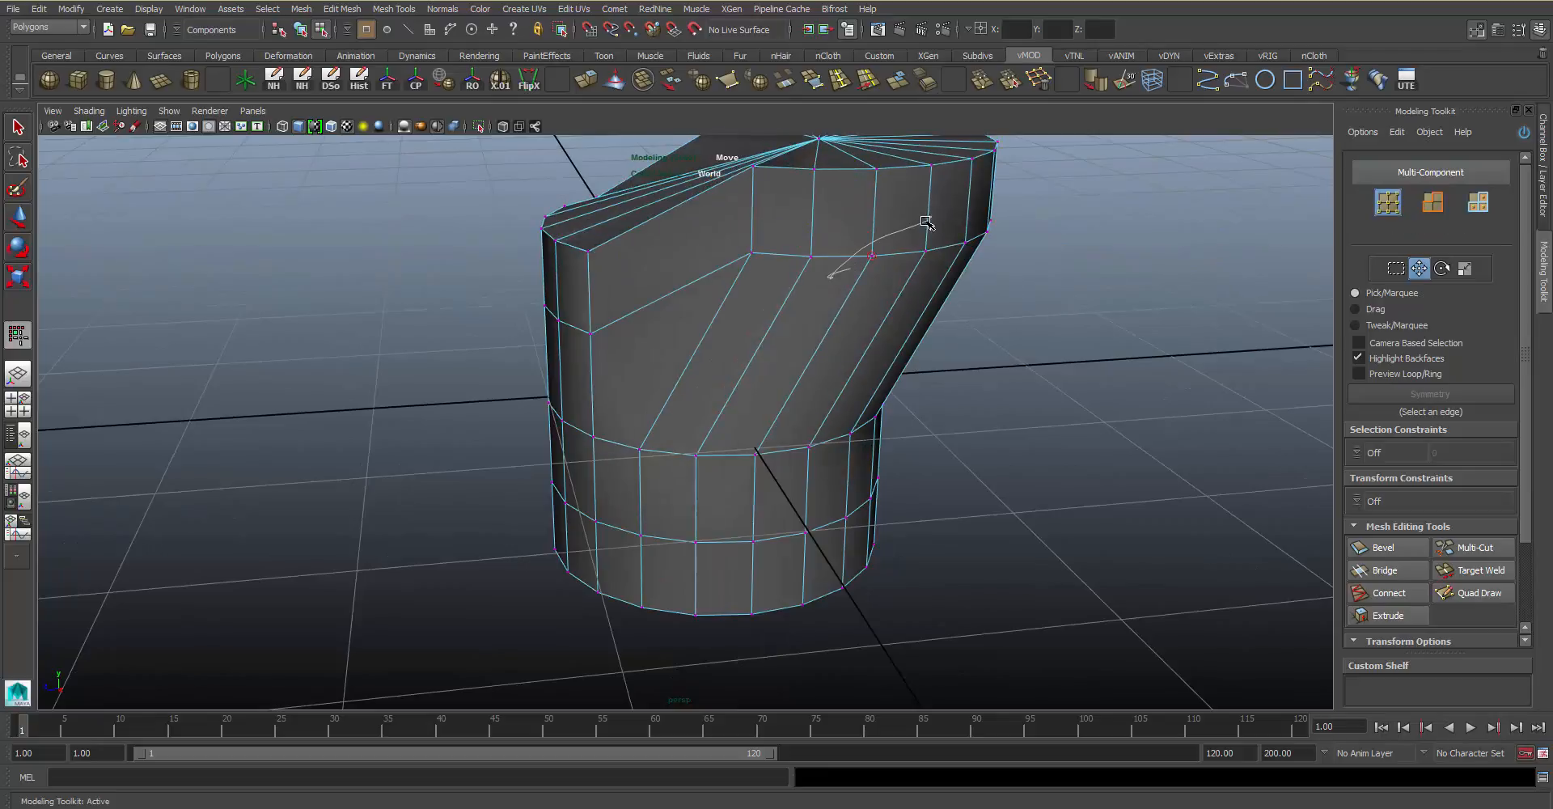
# Return to object mode and try changing the deformed cylinder's Subdivisions Height in its polyCylinder history
pyautogui.moveTo(927, 223); pyautogui.dragTo(936, 249, button='right')
pyautogui.click(1543, 207)
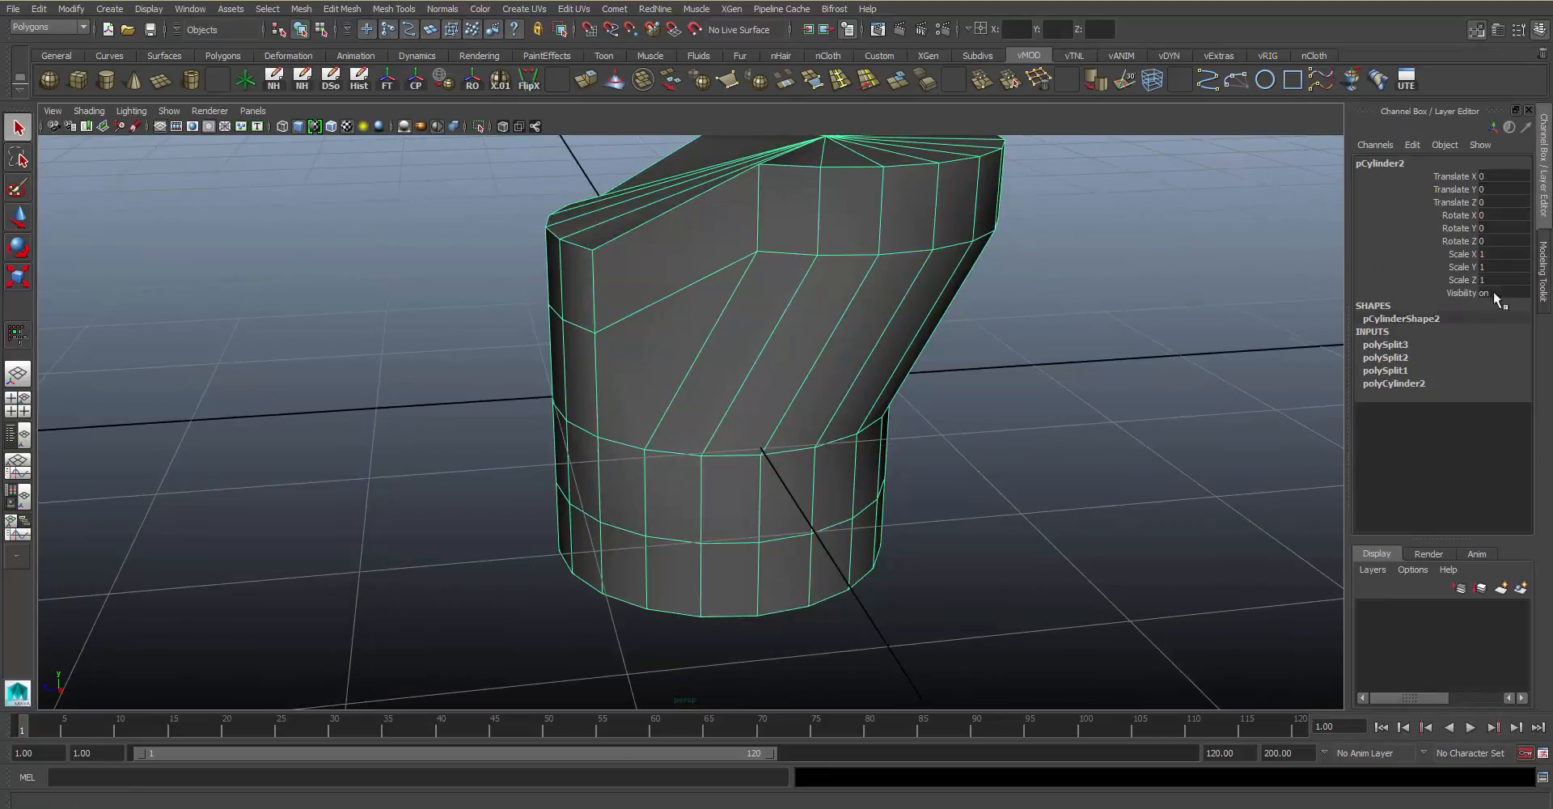
pyautogui.click(1391, 384)
pyautogui.click(1453, 435)
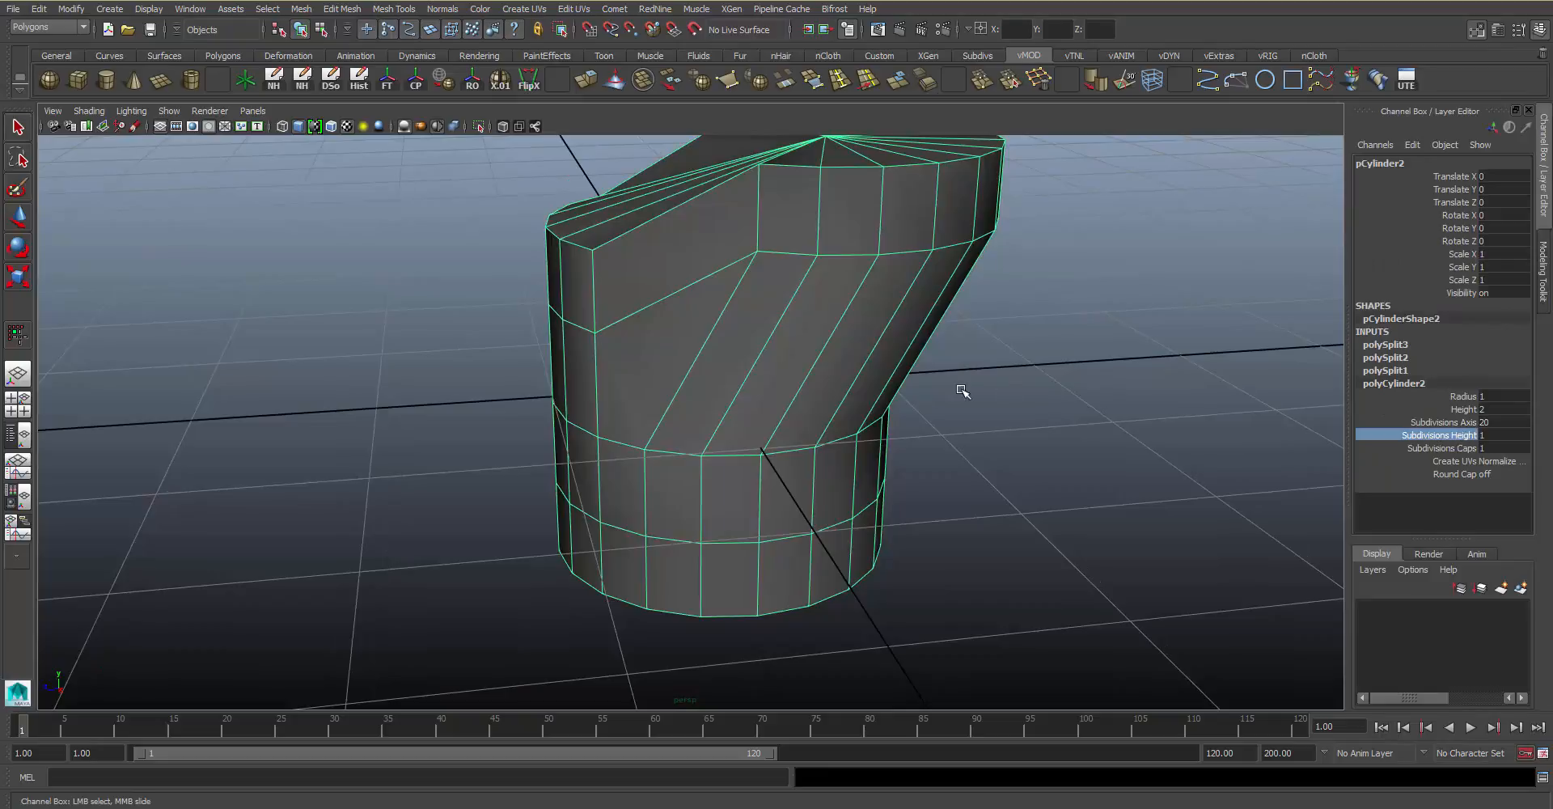
pyautogui.moveTo(960, 392); pyautogui.dragTo(1016, 382, button='middle')
# Undo the Subdivisions Height change and the move of the upper vertices
pyautogui.hotkey('ctrl', 'z')
pyautogui.hotkey('ctrl', 'z')
pyautogui.hotkey('ctrl', 'z')
pyautogui.hotkey('ctrl', 'z')
pyautogui.hotkey('ctrl', 'z')
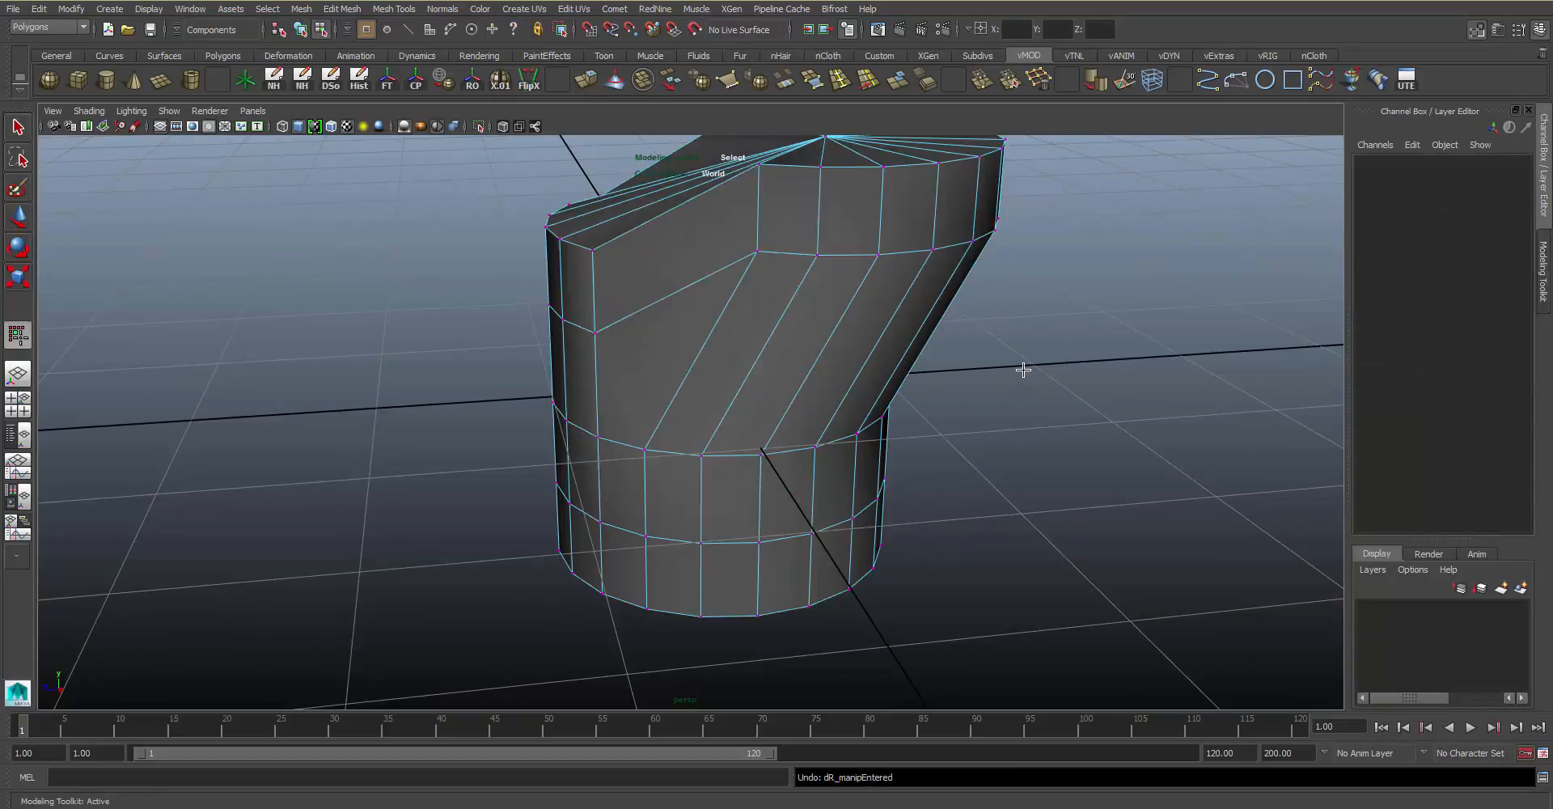
pyautogui.click(1125, 262)
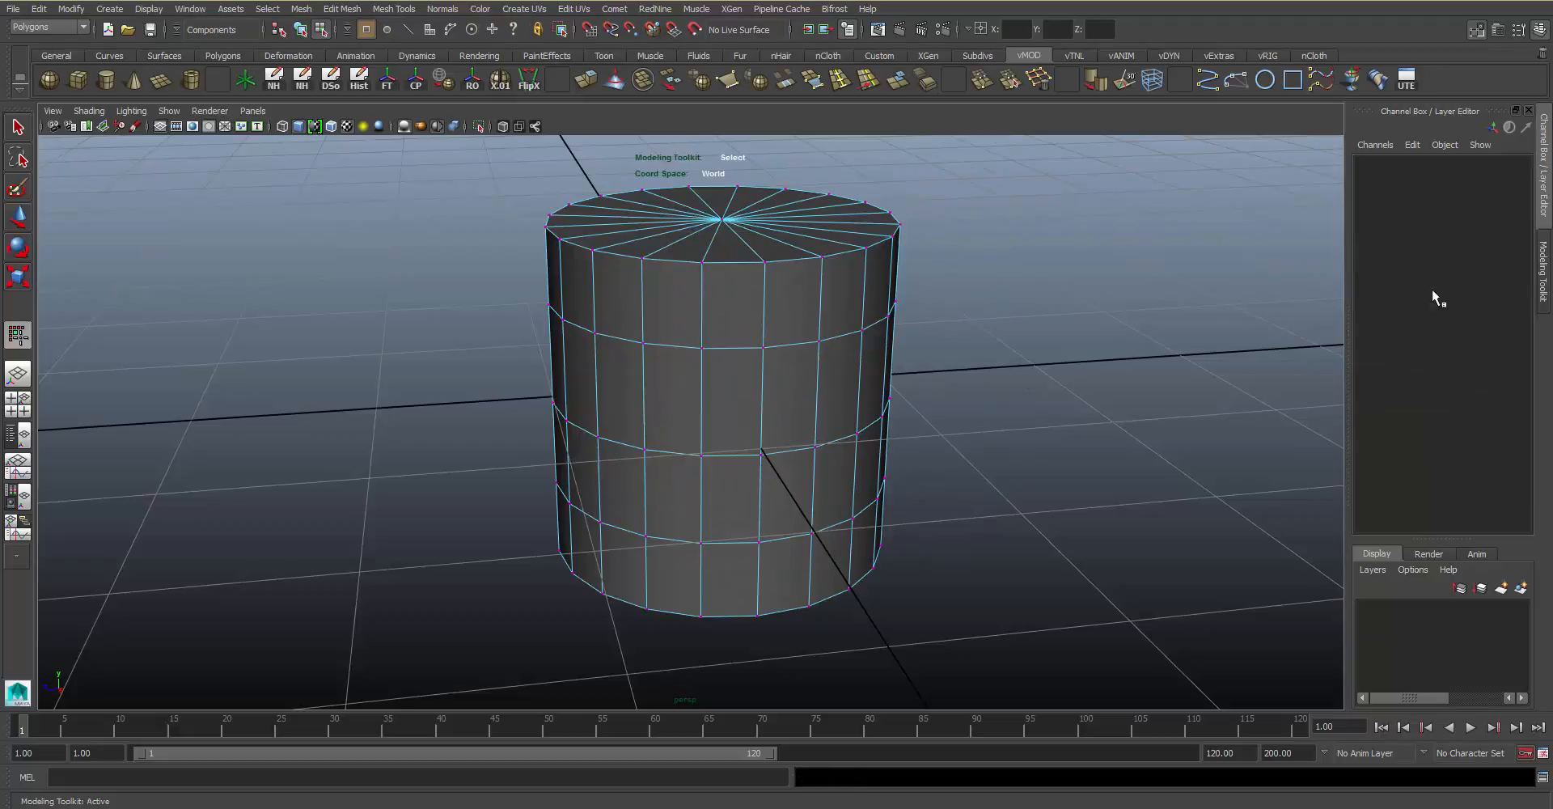
# Try starting a Multi-Cut on the cylinder's top cap from its centre vertex and from a front rim vertex
pyautogui.click(1543, 275)
pyautogui.click(1472, 547)
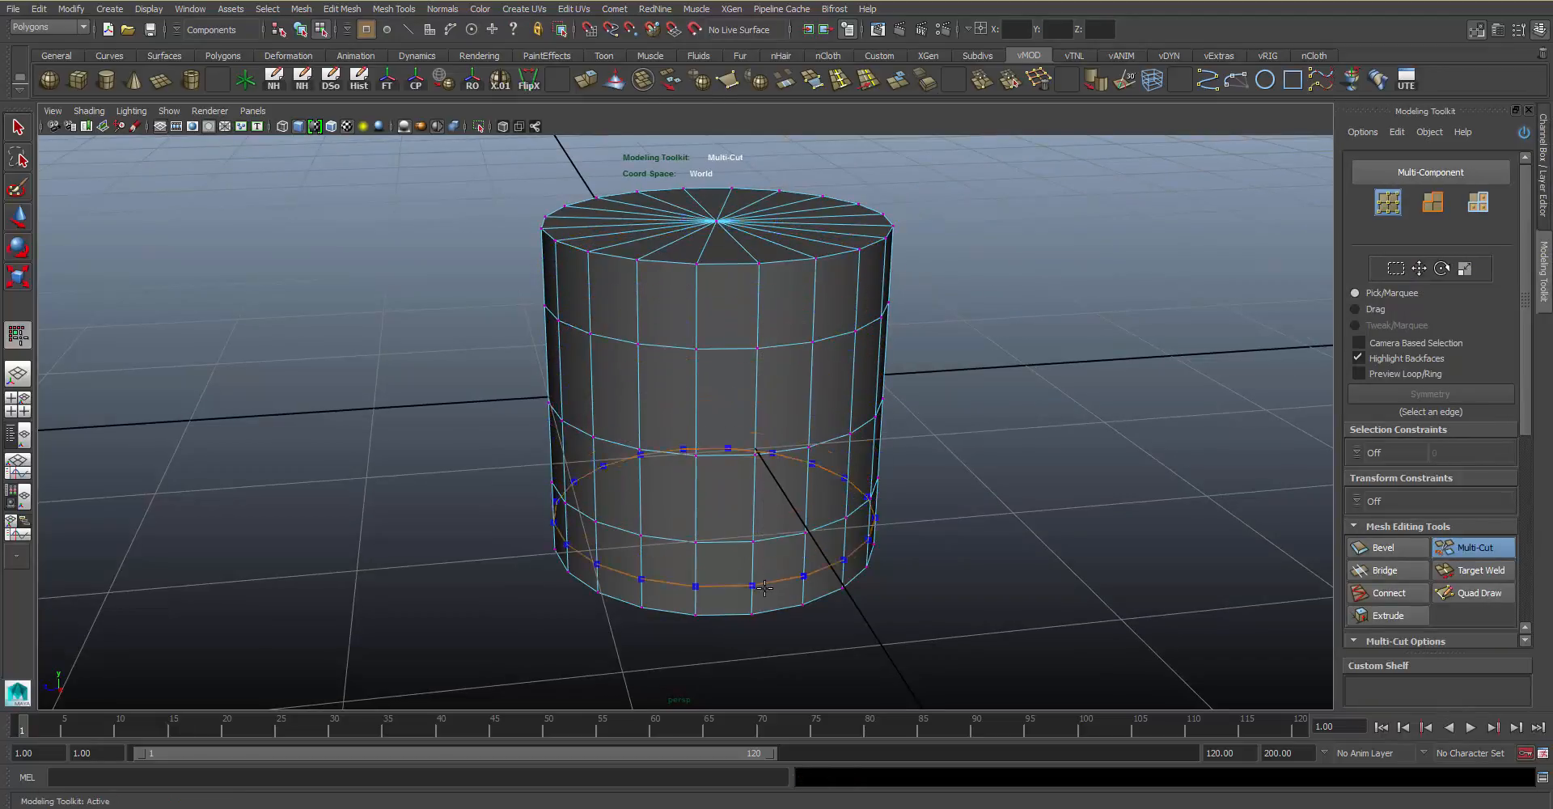
pyautogui.keyDown('alt'); pyautogui.moveTo(809, 340); pyautogui.dragTo(822, 396, button='right'); pyautogui.keyUp('alt')
pyautogui.keyDown('alt'); pyautogui.moveTo(822, 397); pyautogui.dragTo(801, 380); pyautogui.keyUp('alt')
pyautogui.click(784, 499)
pyautogui.keyDown('alt'); pyautogui.moveTo(801, 380); pyautogui.dragTo(821, 465, button='middle'); pyautogui.keyUp('alt')
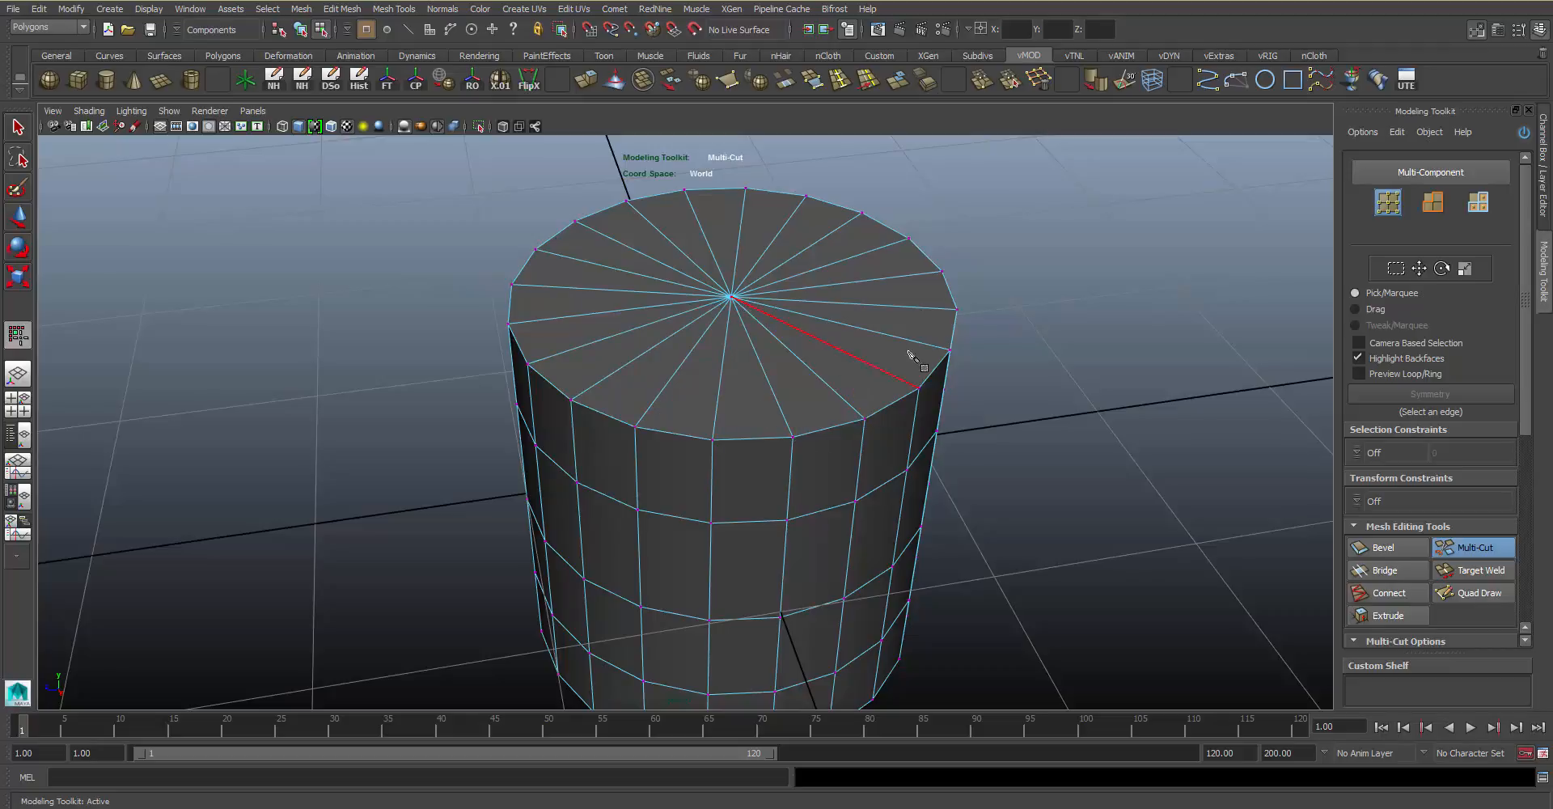
pyautogui.keyDown('alt'); pyautogui.moveTo(780, 322); pyautogui.dragTo(851, 304, button='right'); pyautogui.keyUp('alt')
pyautogui.keyDown('alt'); pyautogui.moveTo(851, 304); pyautogui.dragTo(836, 360, button='middle'); pyautogui.keyUp('alt')
pyautogui.click(729, 322)
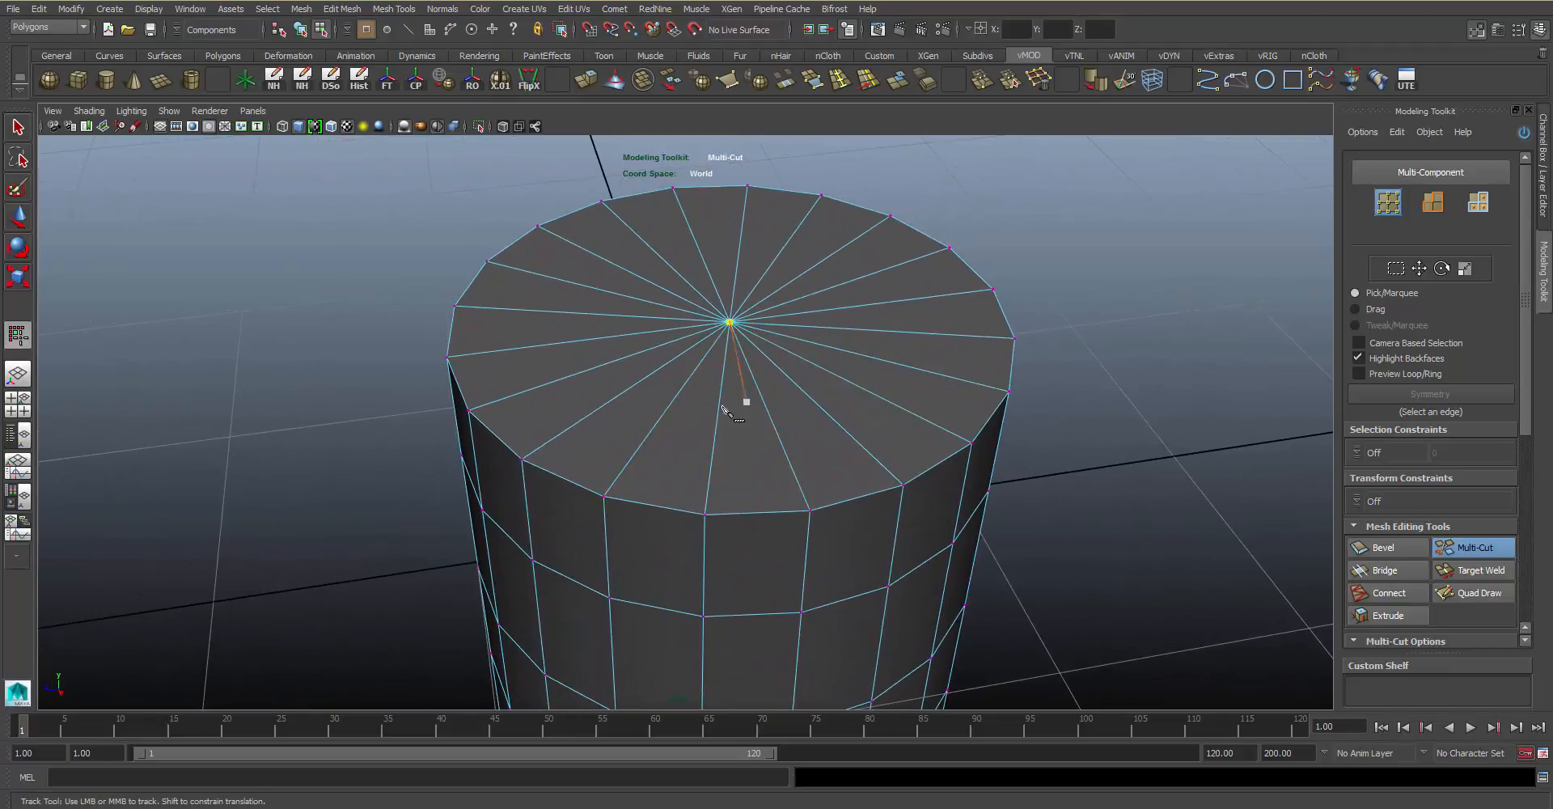
pyautogui.press('Escape')
pyautogui.click(603, 496)
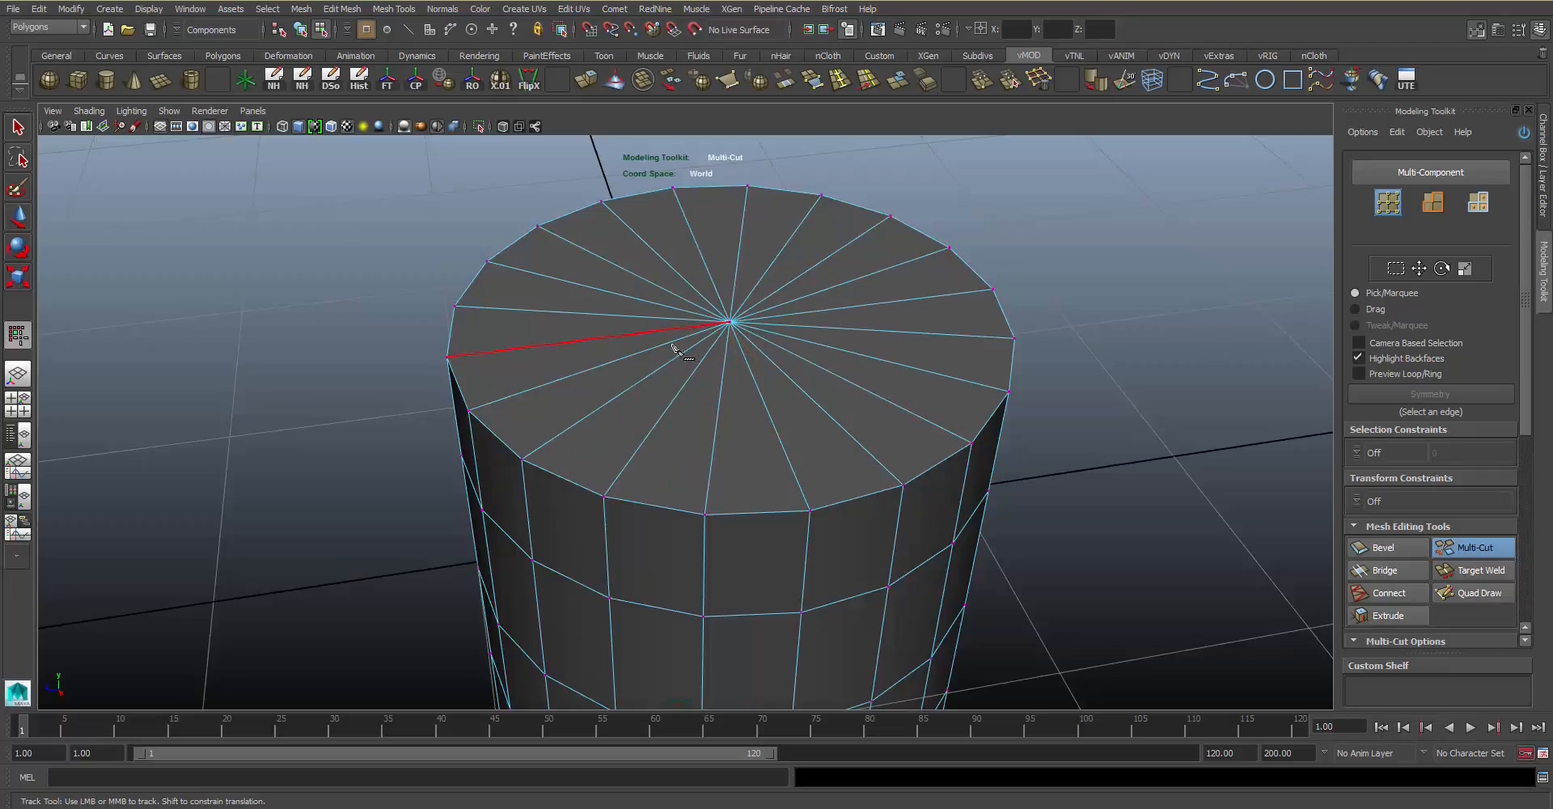
pyautogui.press('Escape')
# Place Multi-Cut points across five neighbouring spoke edges near the front rim of the top cap
pyautogui.click(639, 451)
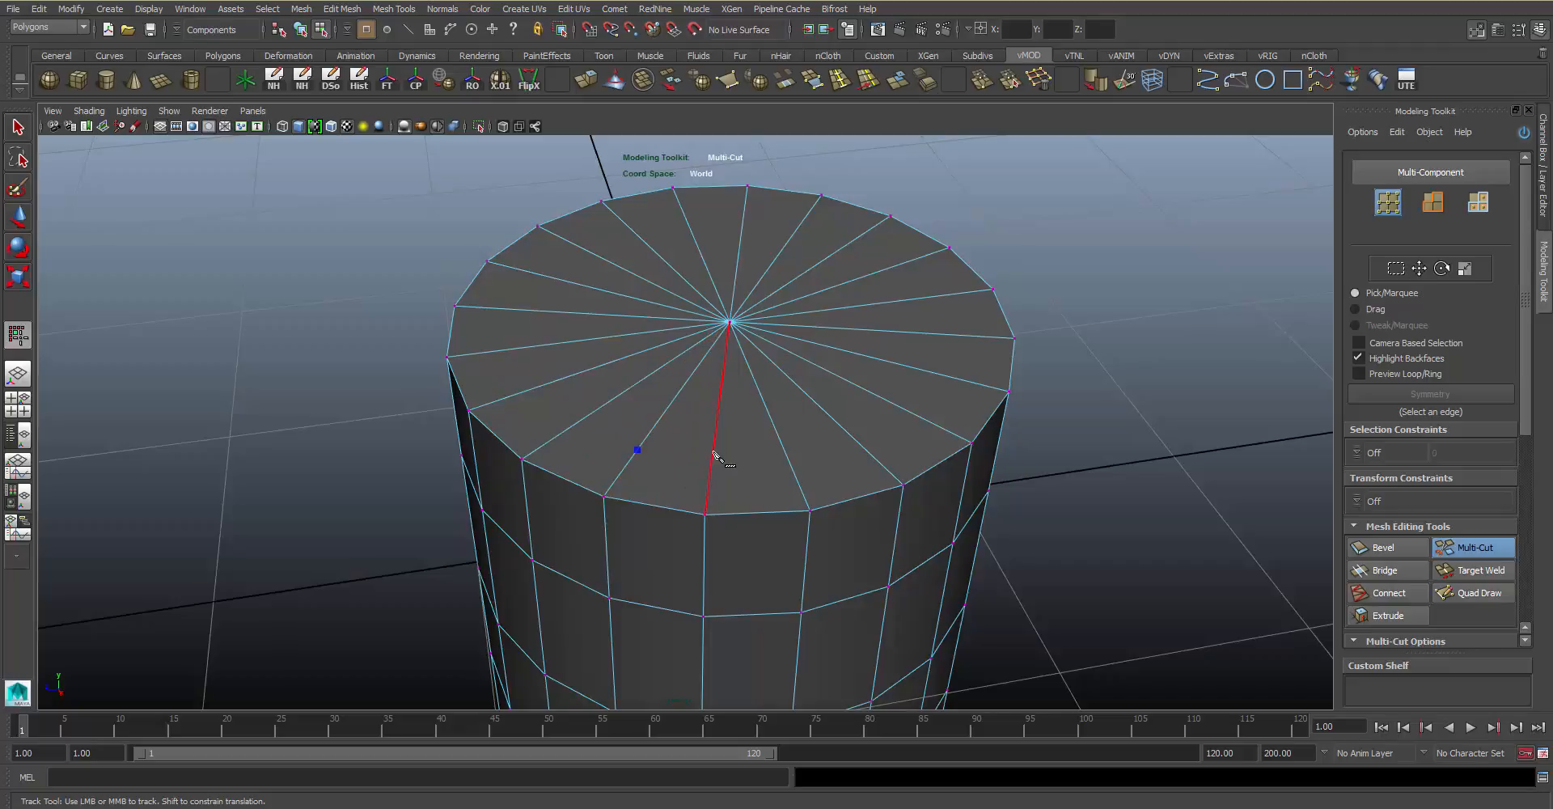
pyautogui.click(713, 450)
pyautogui.click(780, 440)
pyautogui.click(847, 432)
pyautogui.click(907, 411)
# Switch to face selection and select all the triangular faces of the cylinder's top cap
pyautogui.moveTo(737, 298); pyautogui.dragTo(735, 338, button='right')
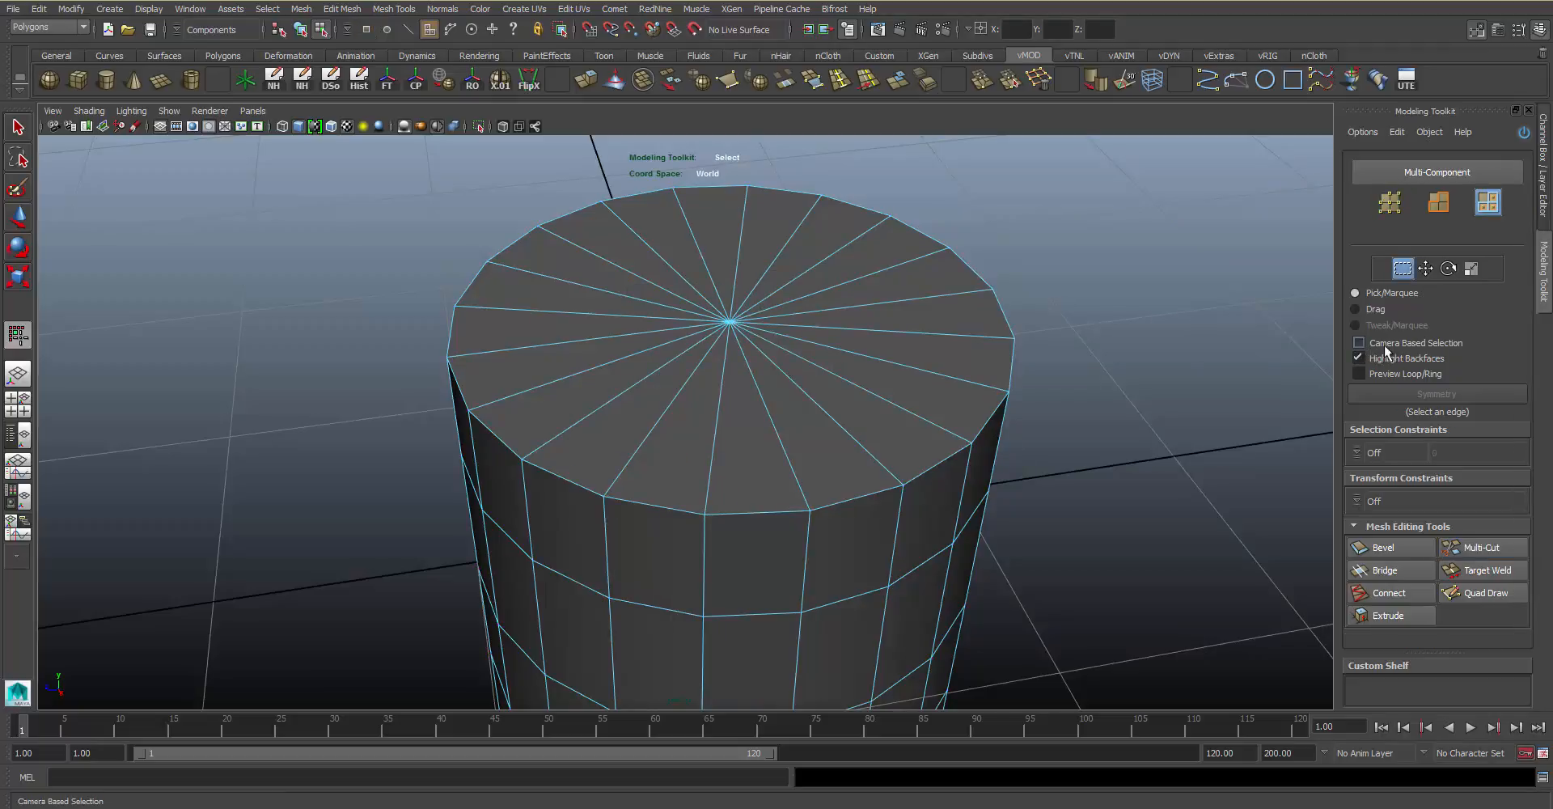
pyautogui.doubleClick(631, 266)
pyautogui.moveTo(991, 368)
pyautogui.keyDown('alt'); pyautogui.mouseDown()
pyautogui.moveTo(649, 329)
pyautogui.moveTo(969, 369)
pyautogui.mouseUp(); pyautogui.keyUp('alt')
pyautogui.keyDown('alt'); pyautogui.moveTo(969, 369); pyautogui.dragTo(1013, 395, button='middle'); pyautogui.keyUp('alt')
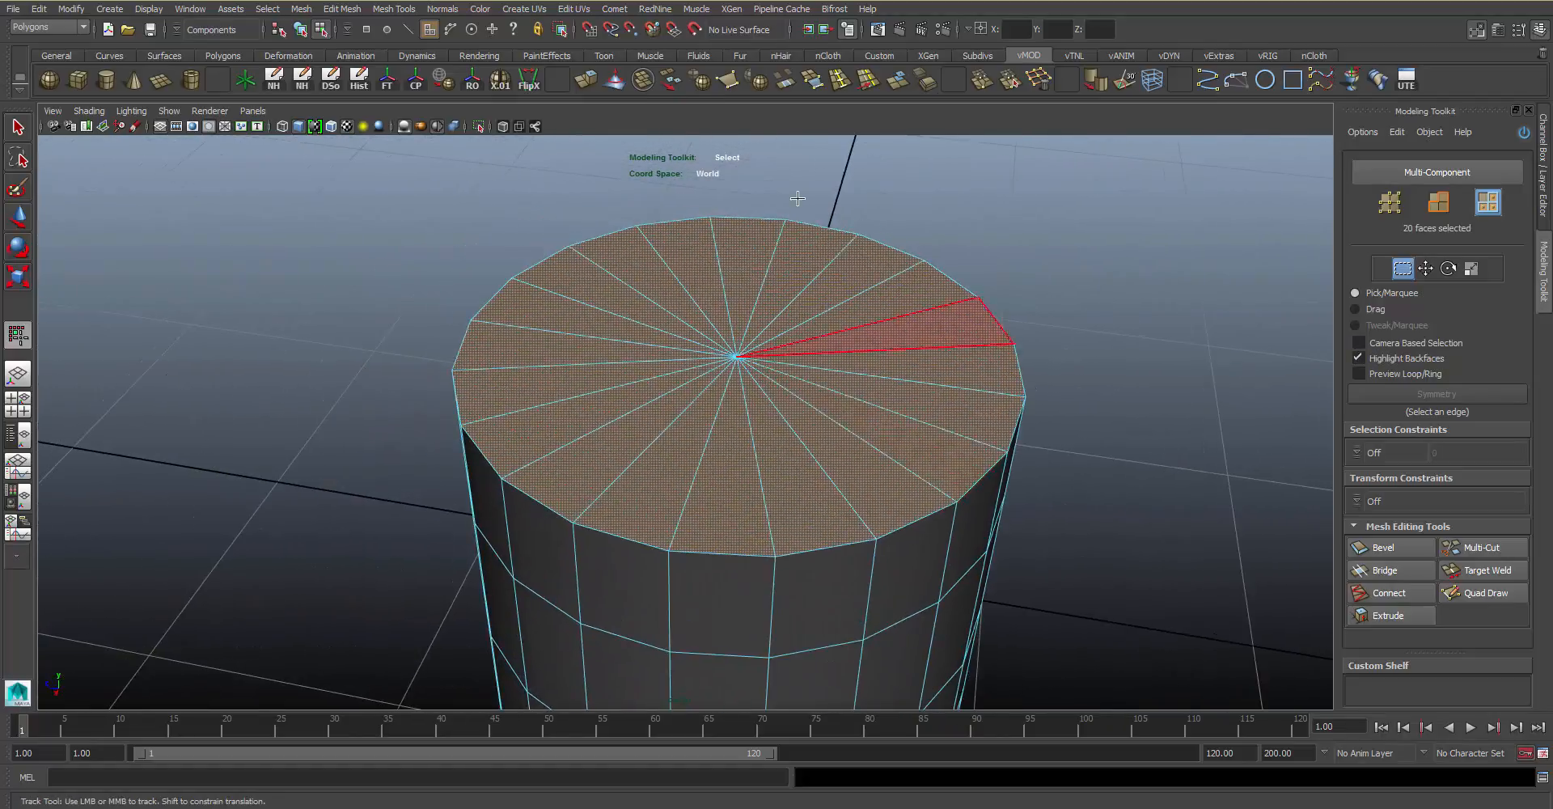
# Extrude the selected top cap faces and scale them inward to a small ring around the centre
pyautogui.click(589, 80)
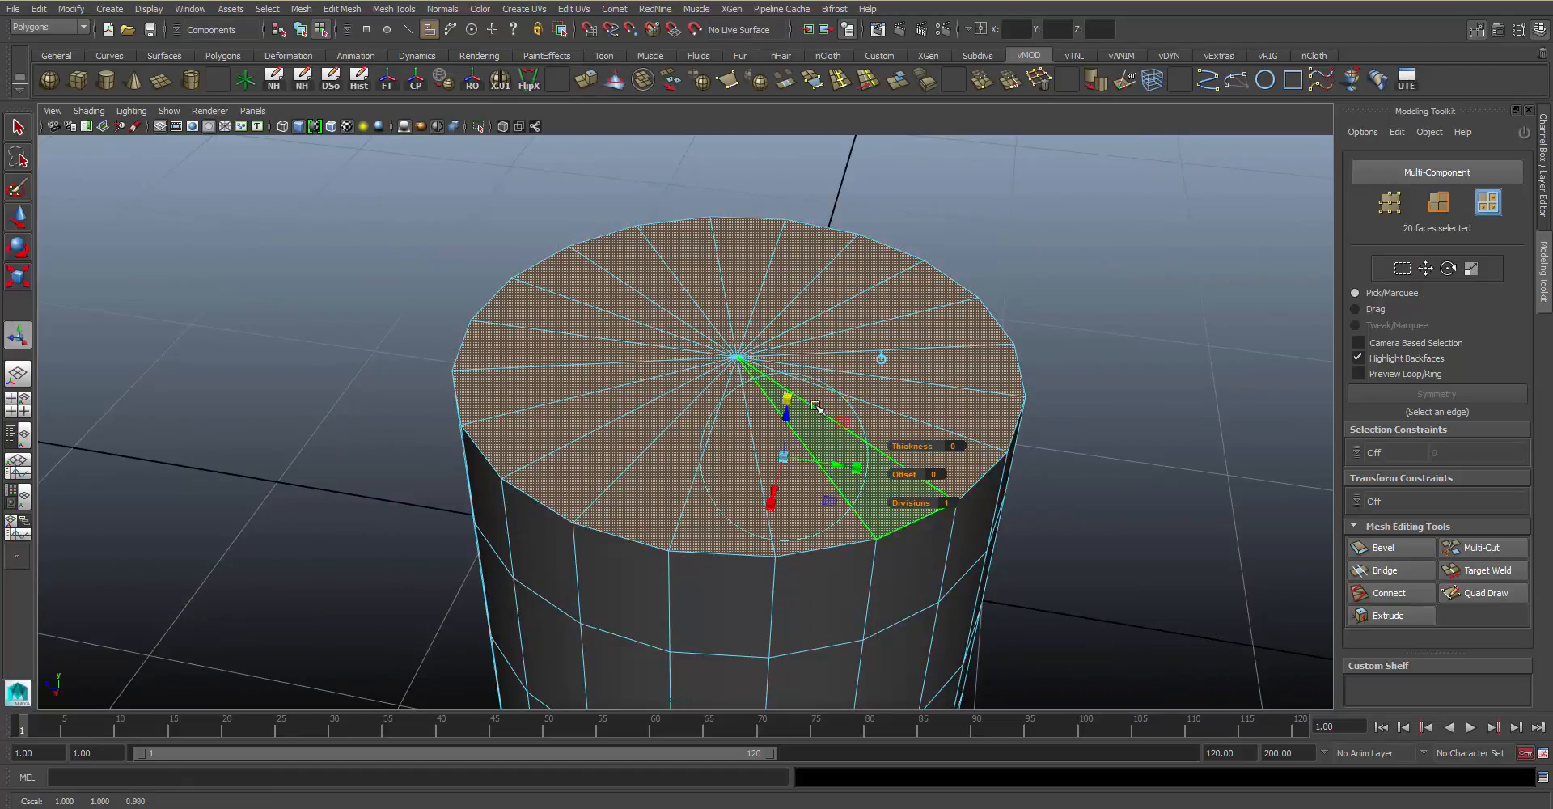
pyautogui.moveTo(784, 458); pyautogui.dragTo(703, 464)
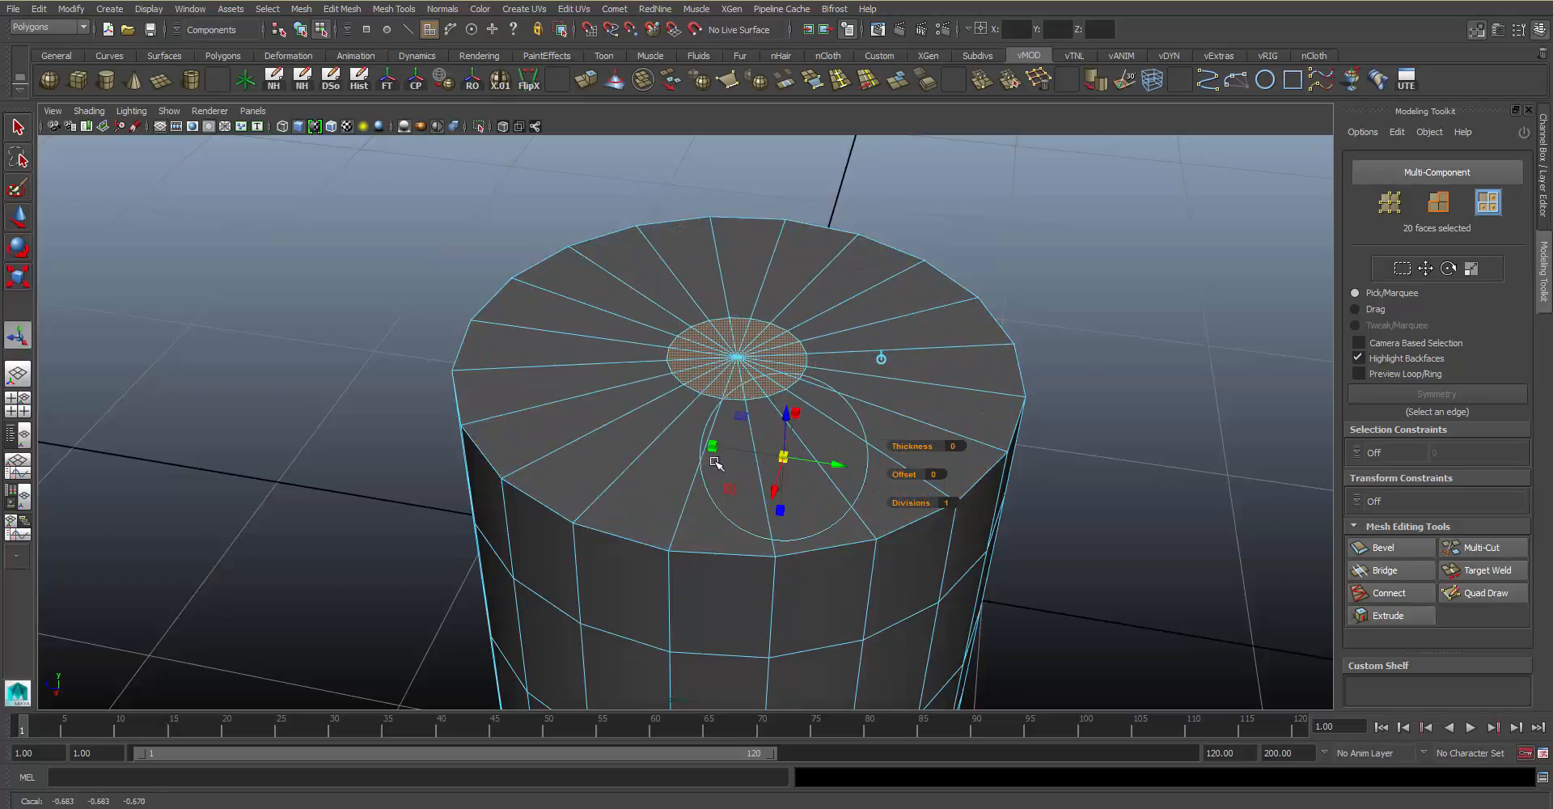
pyautogui.click(1238, 322)
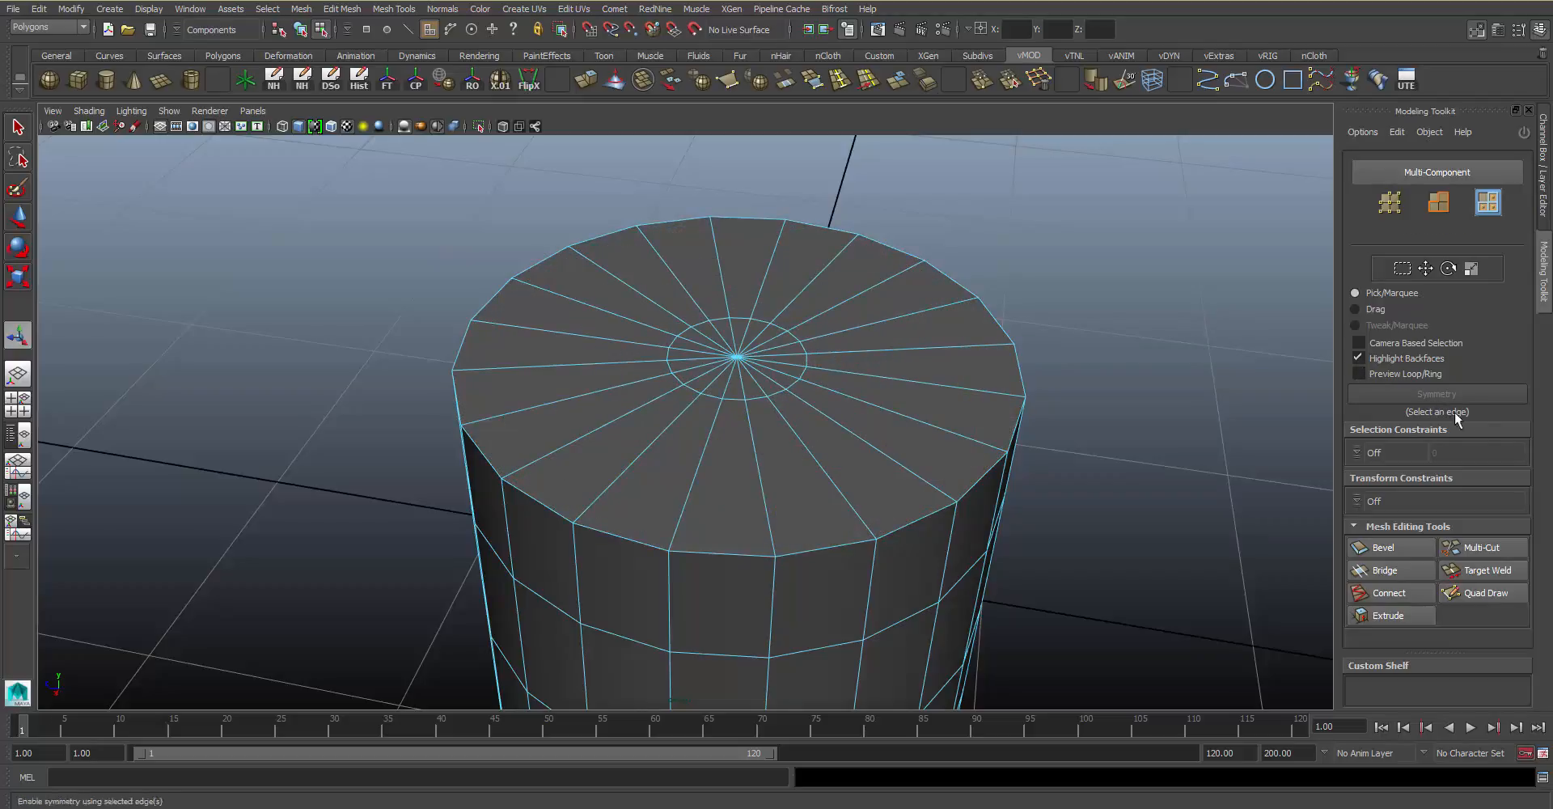
# Insert two Multi-Cut edge loops beside the cylinder's top rim, one just inside the cap and one just below it on the side
pyautogui.click(1487, 550)
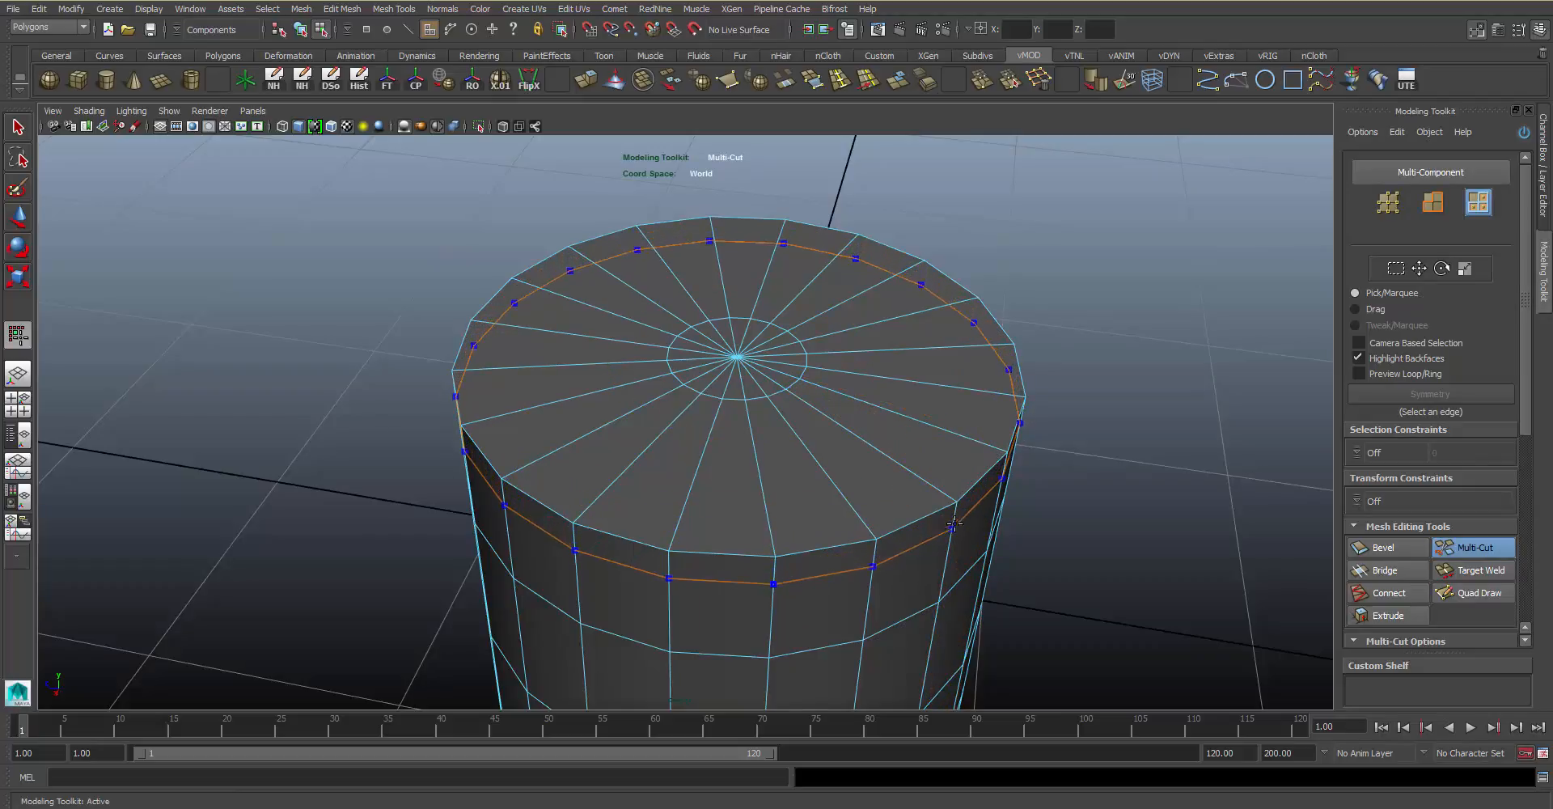
pyautogui.keyDown('alt'); pyautogui.moveTo(910, 450); pyautogui.dragTo(897, 441); pyautogui.keyUp('alt')
pyautogui.keyDown('ctrl'); pyautogui.click(884, 466); pyautogui.keyUp('ctrl')
pyautogui.keyDown('ctrl'); pyautogui.click(901, 504); pyautogui.keyUp('ctrl')
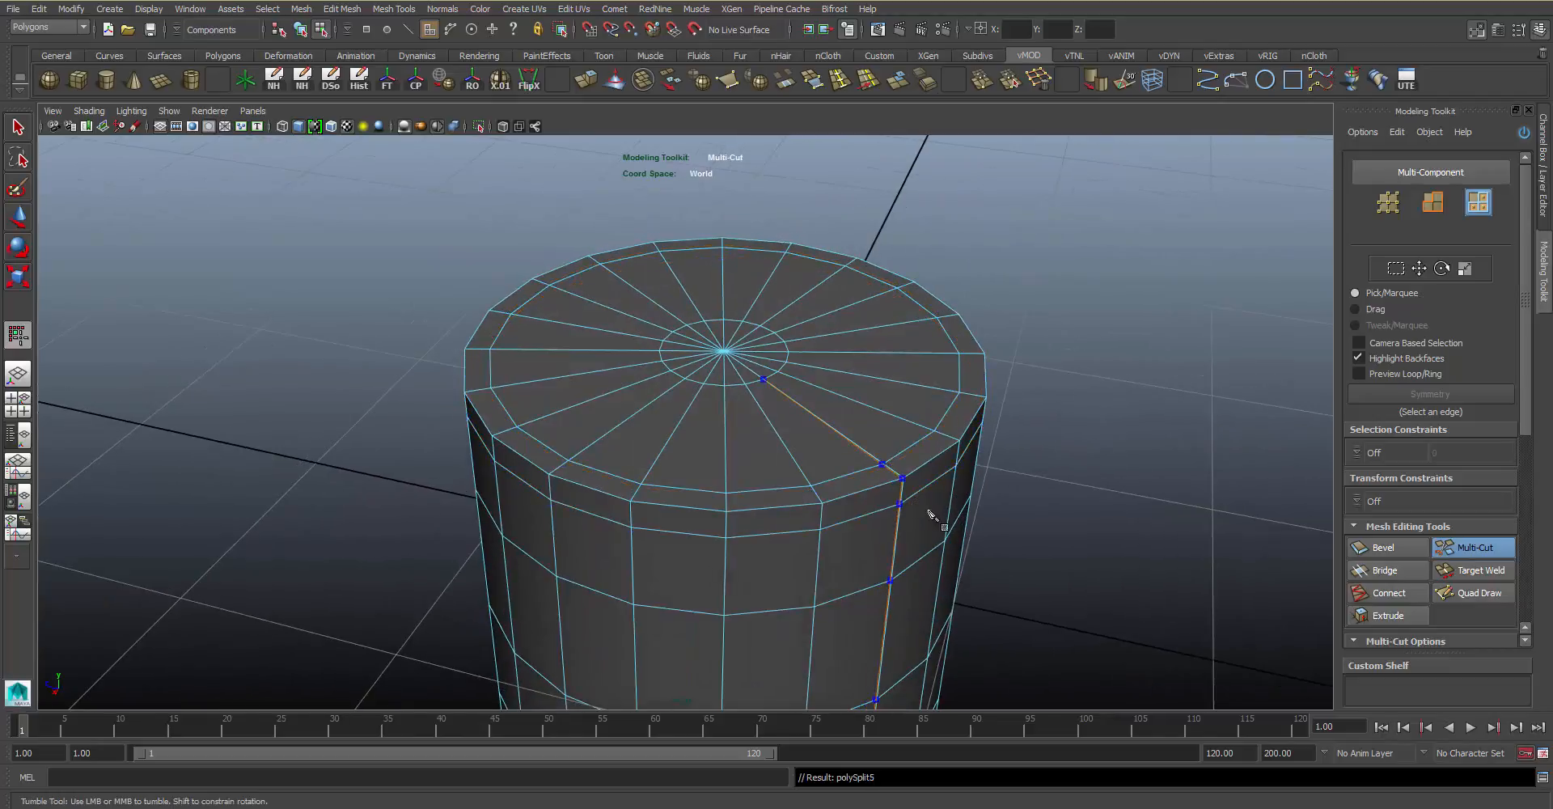
# Turn on the smooth mesh preview and examine how the supporting loops shape the cylinder's top rim
pyautogui.moveTo(931, 515)
pyautogui.keyDown('alt'); pyautogui.mouseDown()
pyautogui.moveTo(922, 482)
pyautogui.moveTo(870, 475)
pyautogui.moveTo(898, 499)
pyautogui.moveTo(905, 483)
pyautogui.moveTo(926, 496)
pyautogui.mouseUp(); pyautogui.keyUp('alt')
pyautogui.moveTo(926, 496)
pyautogui.keyDown('alt'); pyautogui.mouseDown(button='middle')
pyautogui.moveTo(846, 513)
pyautogui.moveTo(930, 477)
pyautogui.mouseUp(button='middle'); pyautogui.keyUp('alt')
pyautogui.keyDown('alt'); pyautogui.moveTo(931, 478); pyautogui.dragTo(873, 493, button='right'); pyautogui.keyUp('alt')
pyautogui.keyDown('alt'); pyautogui.moveTo(874, 494); pyautogui.dragTo(866, 431, button='middle'); pyautogui.keyUp('alt')
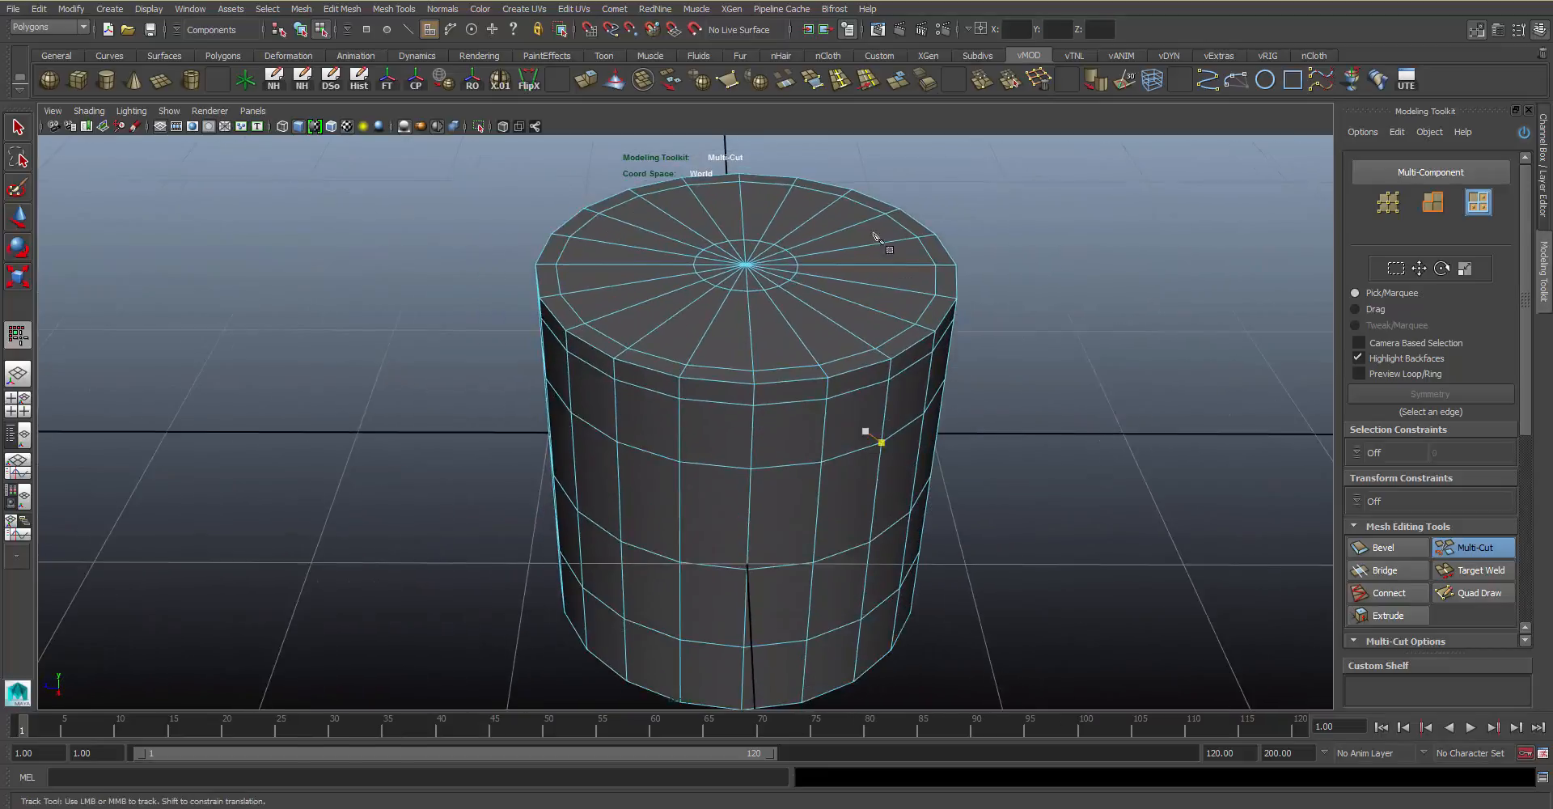
pyautogui.moveTo(903, 372)
pyautogui.keyDown('alt'); pyautogui.mouseDown()
pyautogui.moveTo(907, 250)
pyautogui.moveTo(915, 348)
pyautogui.mouseUp(); pyautogui.keyUp('alt')
pyautogui.keyDown('alt'); pyautogui.moveTo(915, 348); pyautogui.dragTo(886, 424, button='middle'); pyautogui.keyUp('alt')
pyautogui.keyDown('alt'); pyautogui.moveTo(885, 424); pyautogui.dragTo(923, 435, button='right'); pyautogui.keyUp('alt')
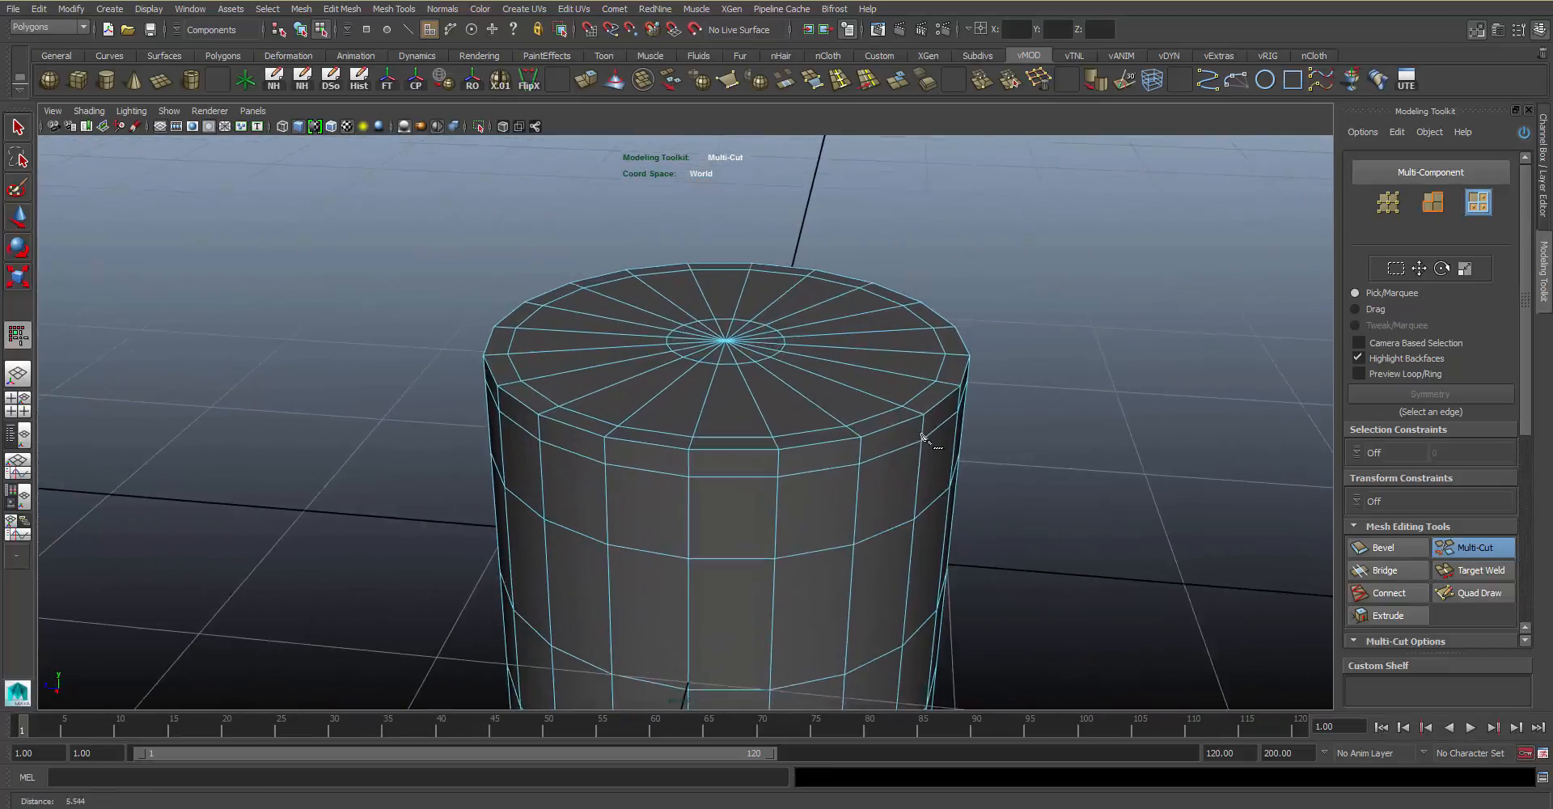
pyautogui.keyDown('alt'); pyautogui.moveTo(922, 437); pyautogui.dragTo(886, 400, button='middle'); pyautogui.keyUp('alt')
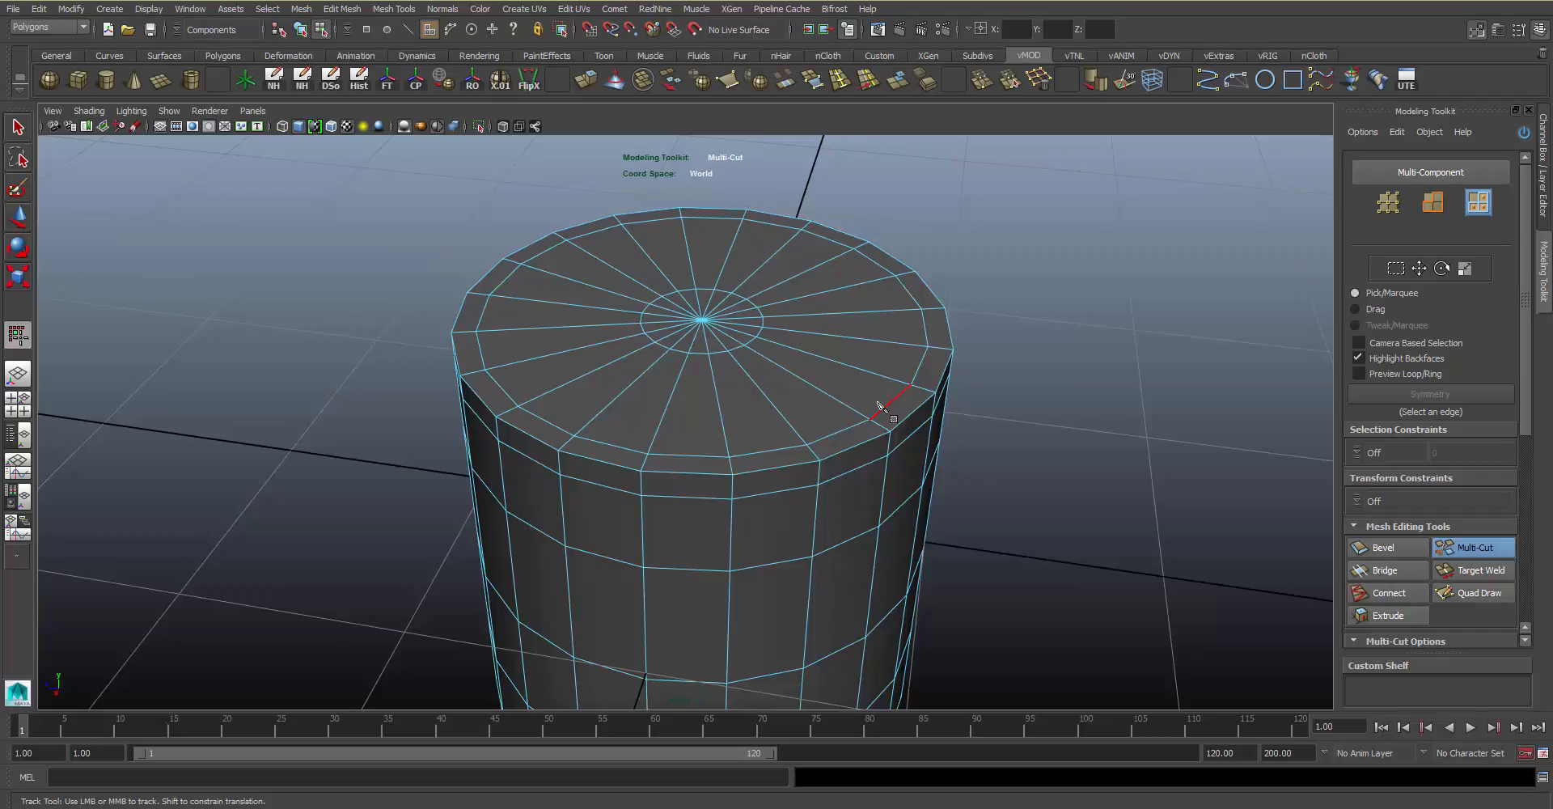
pyautogui.press('3')
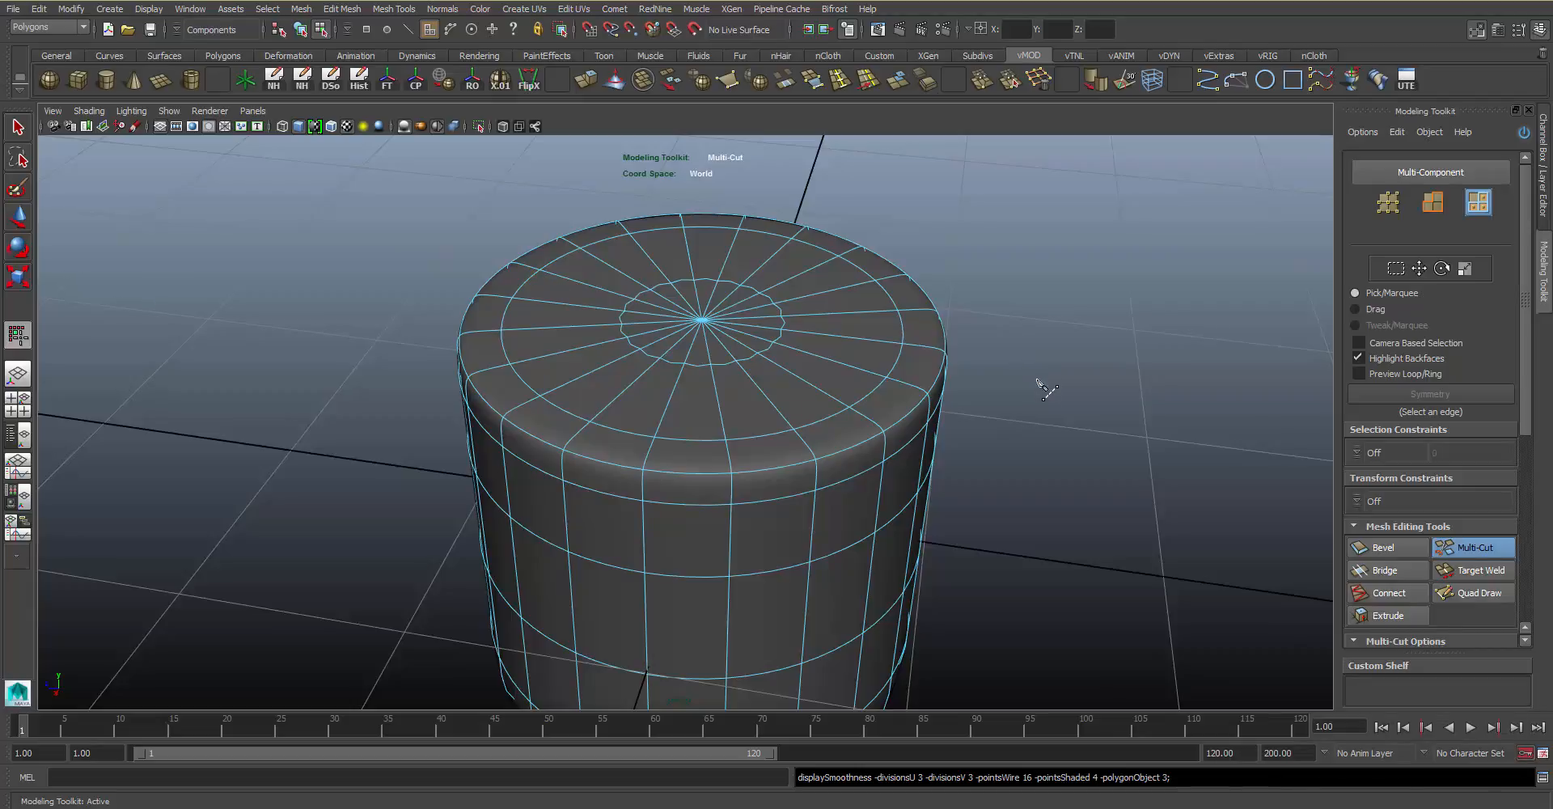
pyautogui.keyDown('alt'); pyautogui.moveTo(833, 455); pyautogui.dragTo(776, 432, button='middle'); pyautogui.keyUp('alt')
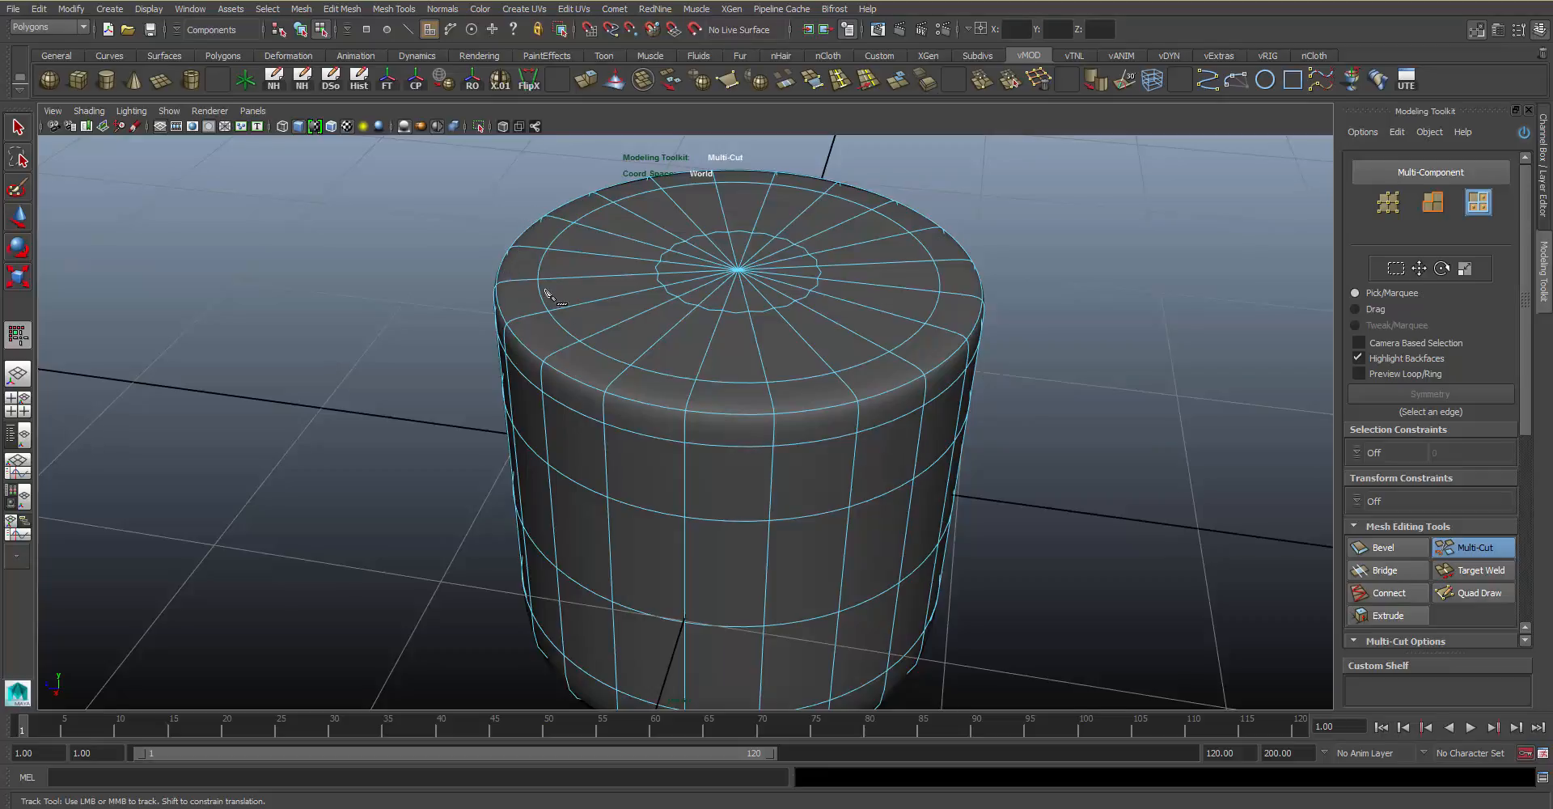
# Compare the smoothed bottom edge of the cylinder with its top rim
pyautogui.keyDown('alt'); pyautogui.moveTo(546, 292); pyautogui.dragTo(565, 339, button='middle'); pyautogui.keyUp('alt')
pyautogui.keyDown('alt'); pyautogui.moveTo(566, 340); pyautogui.dragTo(562, 326); pyautogui.keyUp('alt')
pyautogui.keyDown('alt'); pyautogui.moveTo(561, 326); pyautogui.dragTo(579, 269, button='middle'); pyautogui.keyUp('alt')
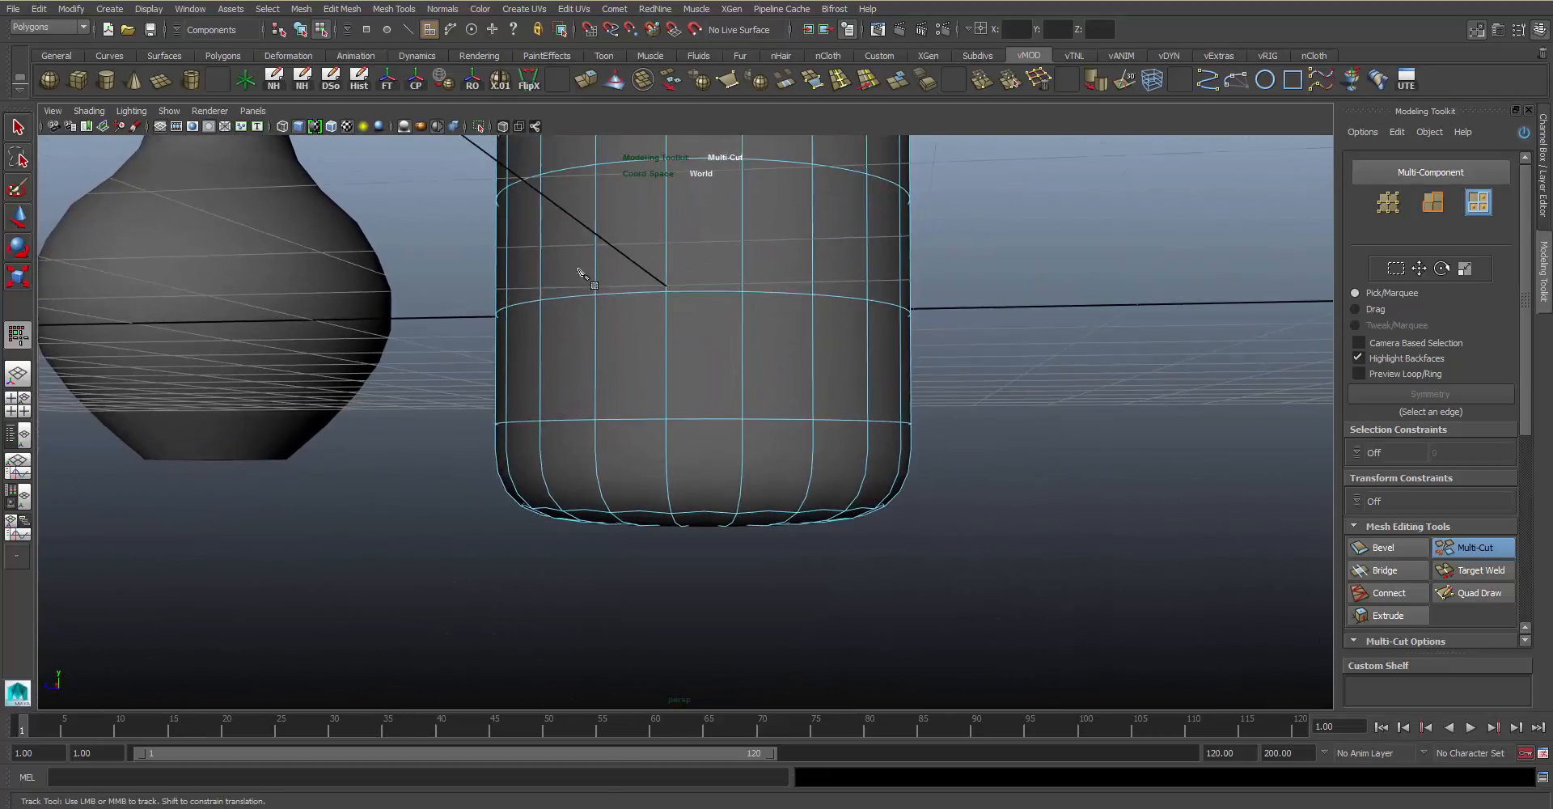
pyautogui.keyDown('alt'); pyautogui.moveTo(578, 281); pyautogui.dragTo(587, 290); pyautogui.keyUp('alt')
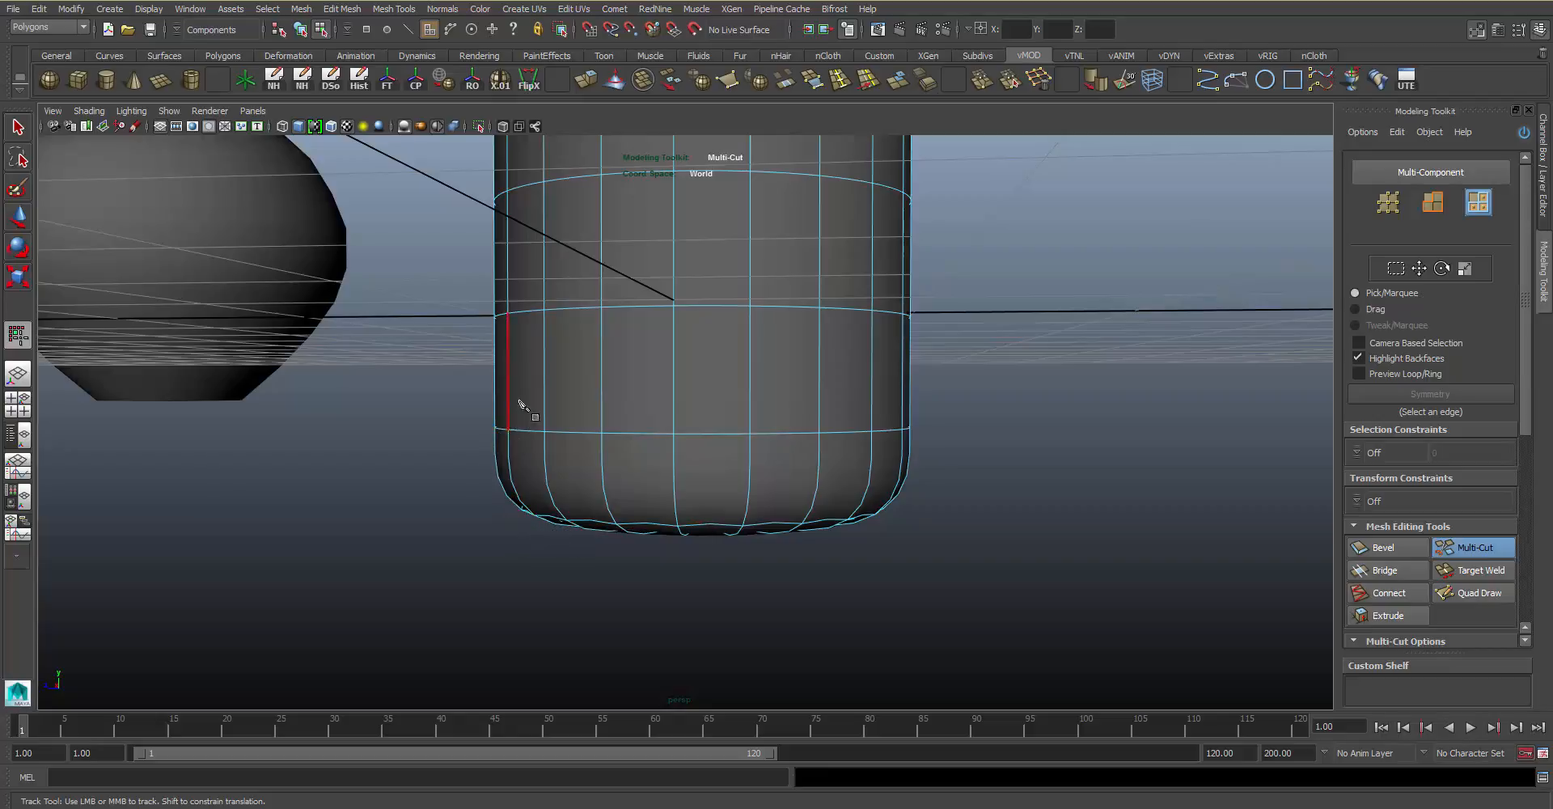
pyautogui.keyDown('alt'); pyautogui.moveTo(512, 195); pyautogui.dragTo(506, 510, button='middle'); pyautogui.keyUp('alt')
pyautogui.keyDown('alt'); pyautogui.moveTo(506, 510); pyautogui.dragTo(693, 437, button='right'); pyautogui.keyUp('alt')
pyautogui.keyDown('alt'); pyautogui.moveTo(693, 438); pyautogui.dragTo(756, 421, button='middle'); pyautogui.keyUp('alt')
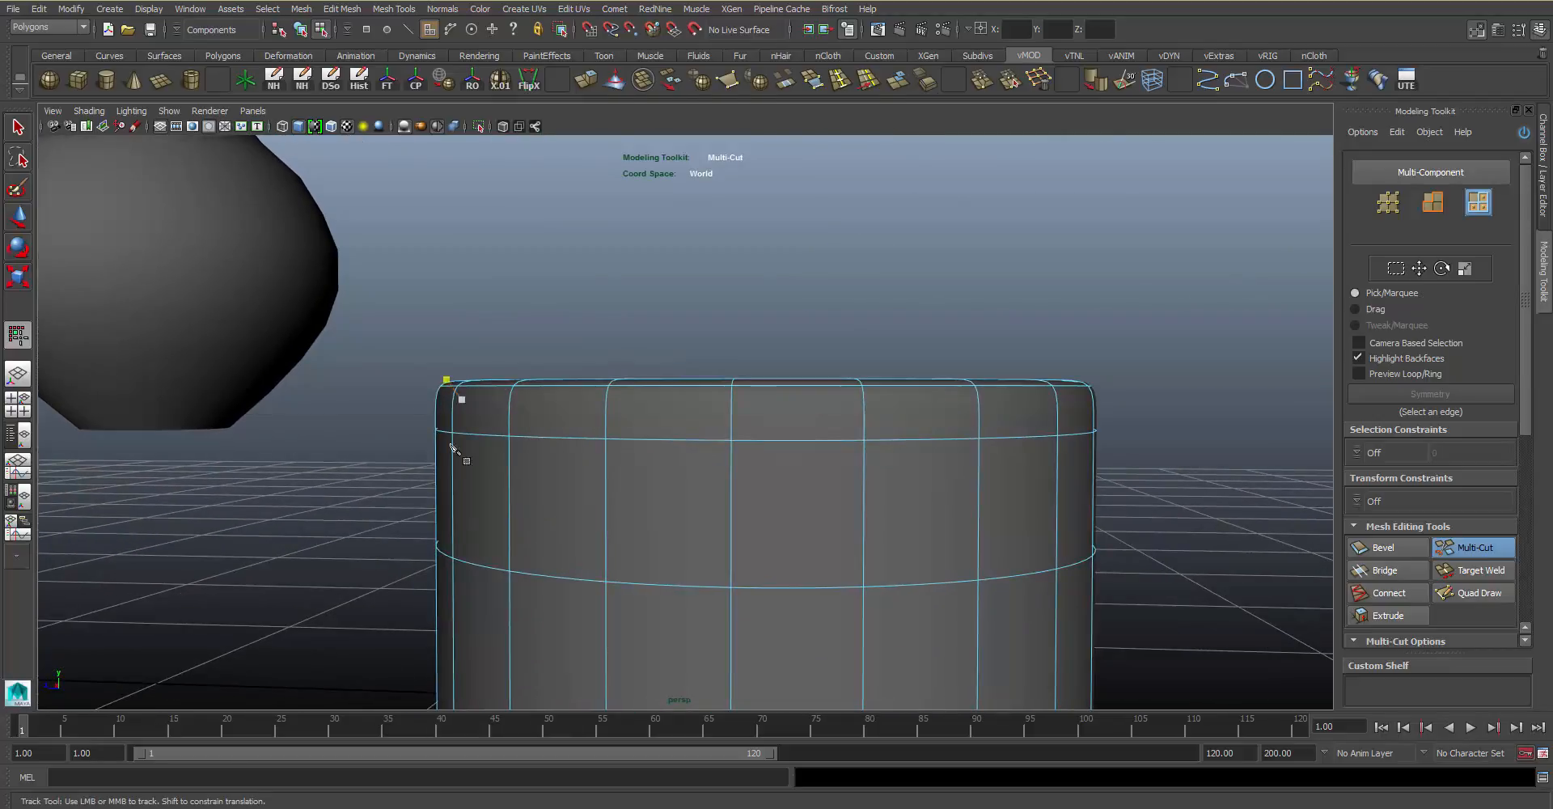
pyautogui.moveTo(447, 419); pyautogui.dragTo(615, 283)
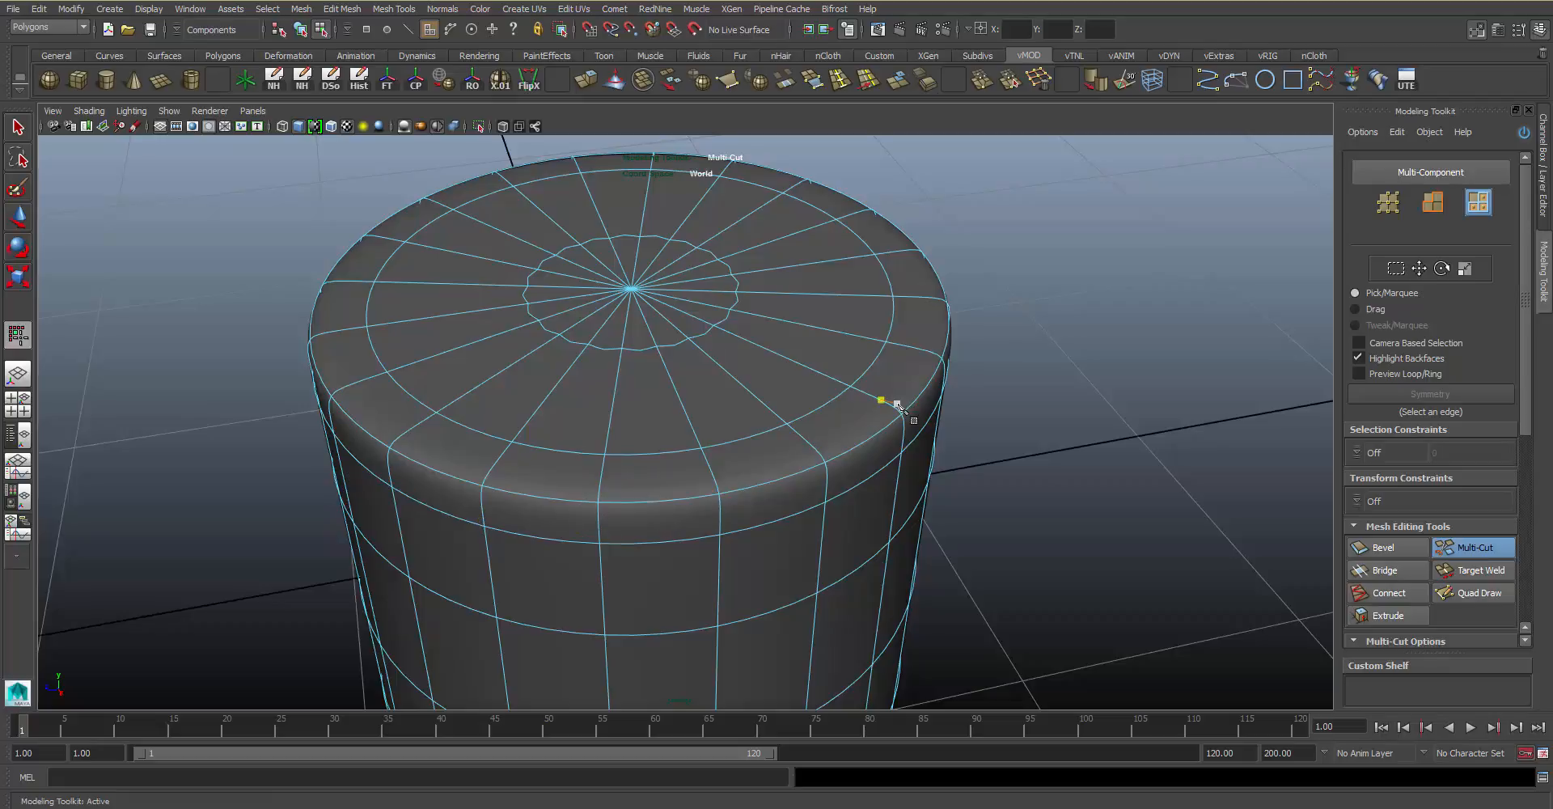
pyautogui.click(920, 349)
pyautogui.keyDown('alt'); pyautogui.moveTo(893, 389); pyautogui.dragTo(859, 322); pyautogui.keyUp('alt')
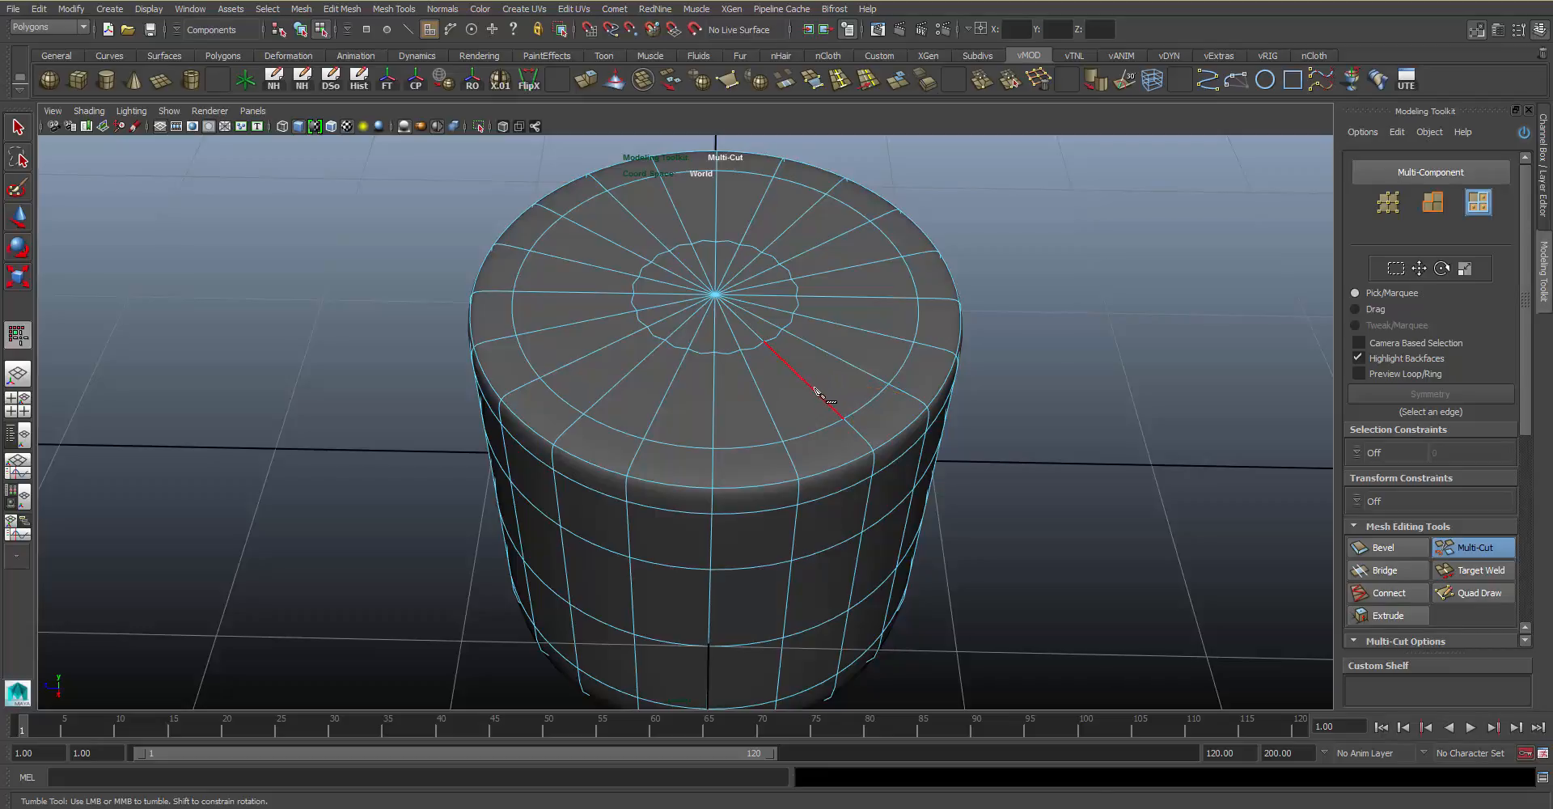
# Turn off the smooth preview and insert a Multi-Cut edge loop around the side just above the cylinder's bottom edge
pyautogui.press('1')
pyautogui.press('2')
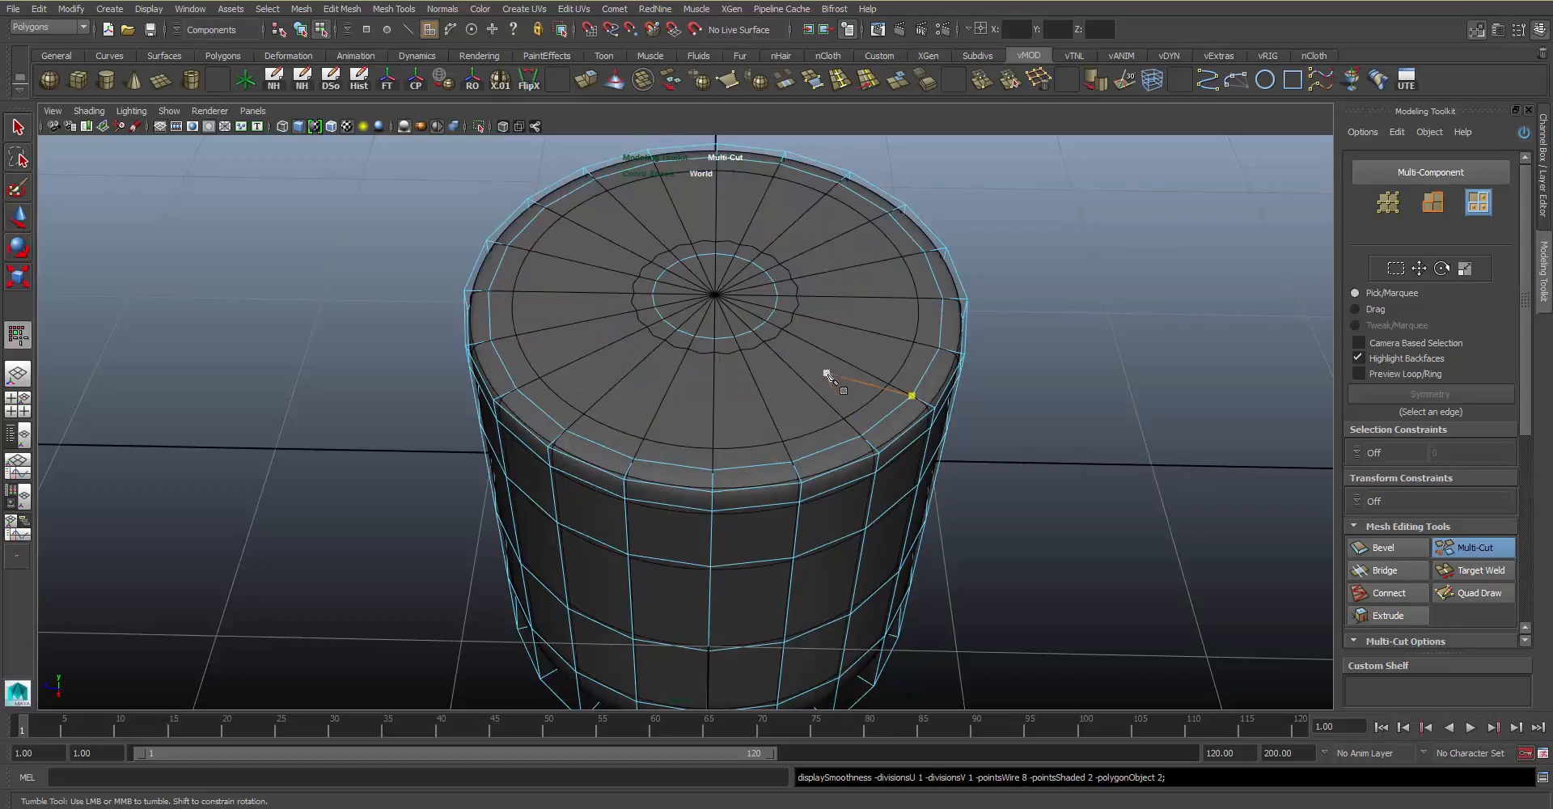
pyautogui.moveTo(771, 355)
pyautogui.keyDown('alt'); pyautogui.mouseDown()
pyautogui.moveTo(739, 350)
pyautogui.moveTo(728, 312)
pyautogui.moveTo(876, 348)
pyautogui.moveTo(784, 365)
pyautogui.moveTo(760, 317)
pyautogui.moveTo(763, 348)
pyautogui.mouseUp(); pyautogui.keyUp('alt')
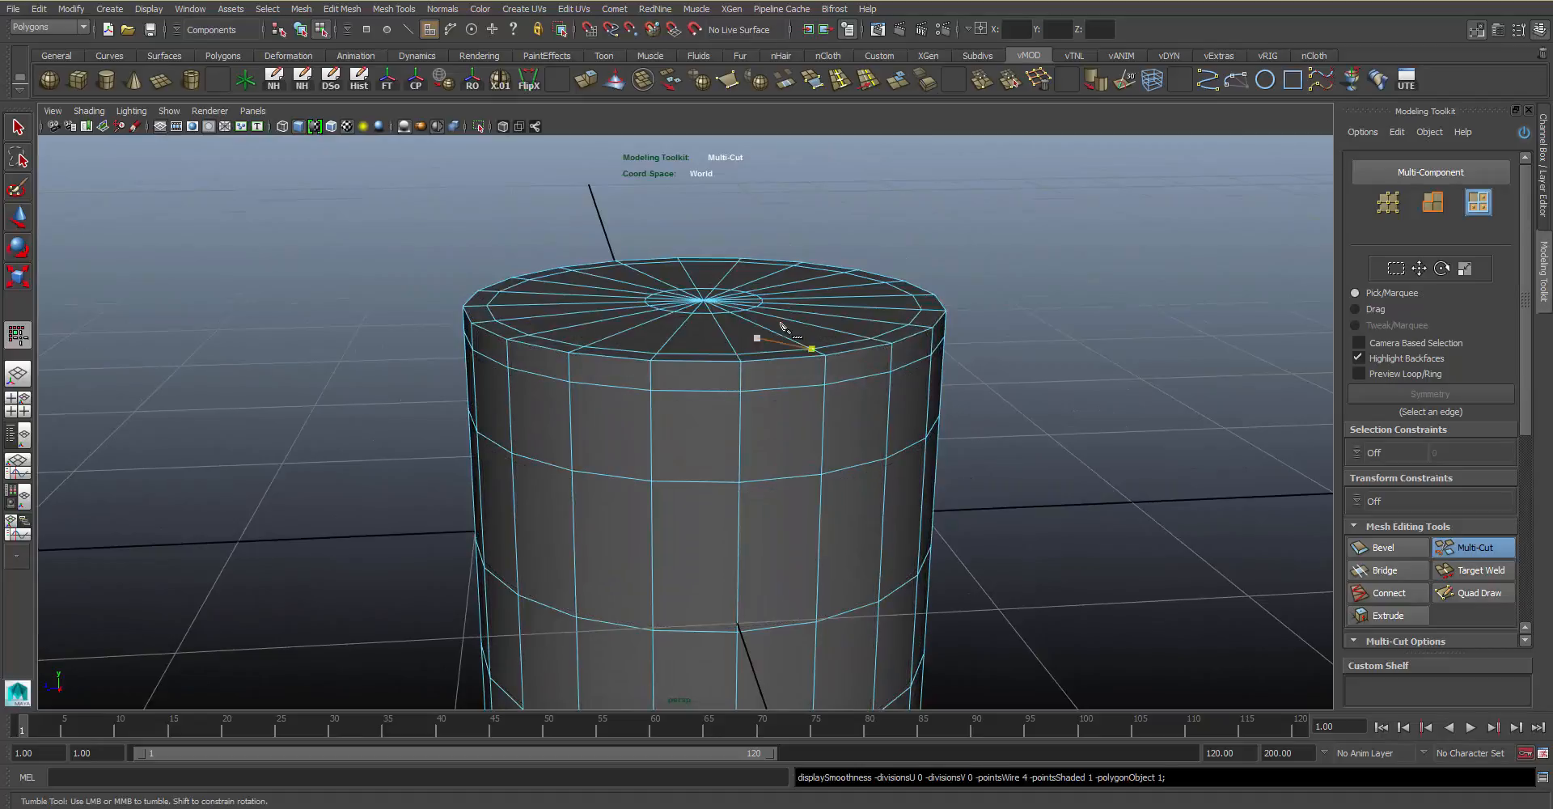
pyautogui.keyDown('alt'); pyautogui.moveTo(801, 328); pyautogui.dragTo(757, 294); pyautogui.keyUp('alt')
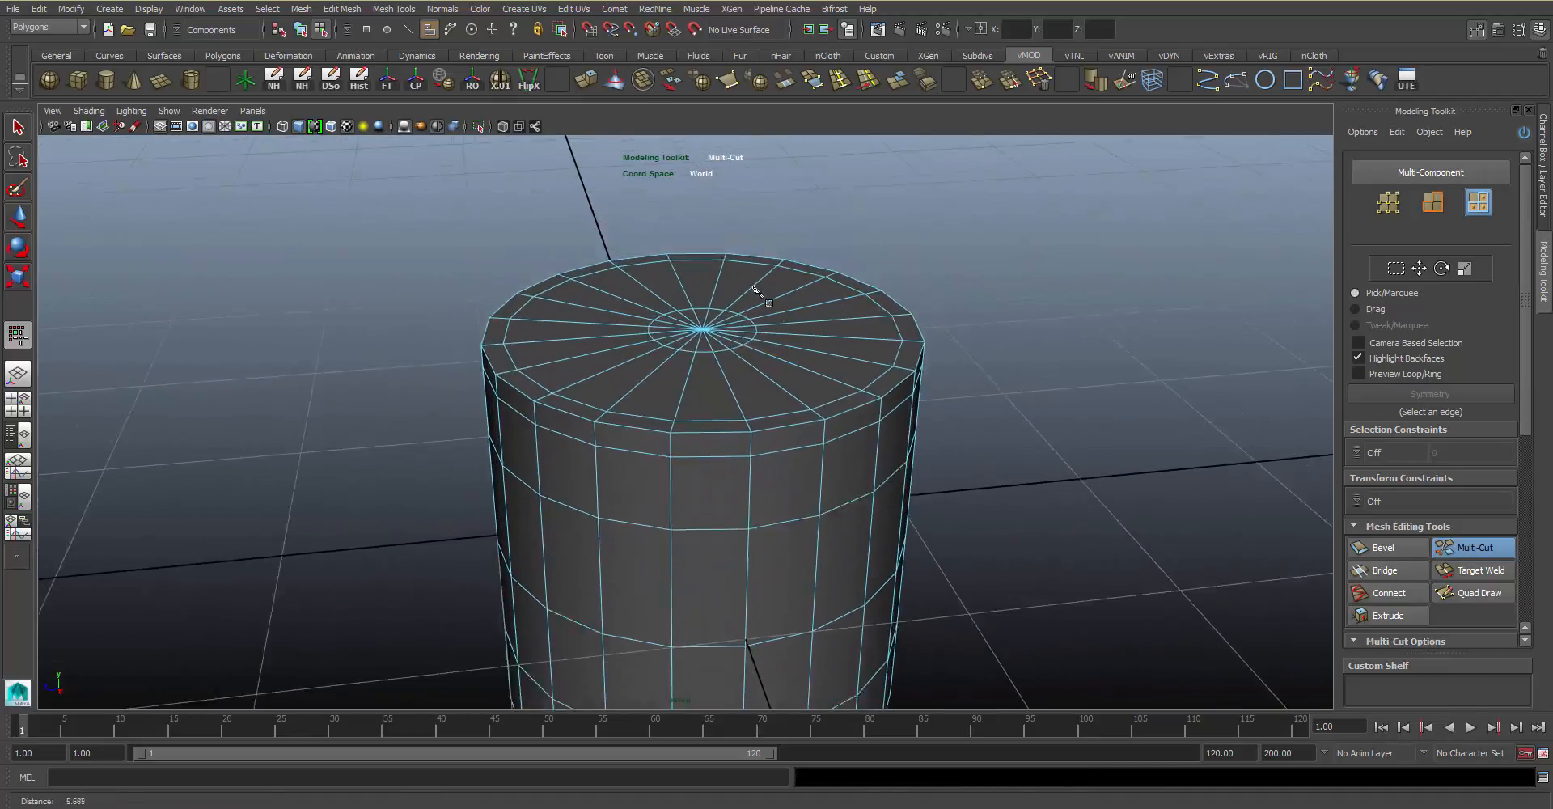
pyautogui.scroll(-3, 779, 392)
pyautogui.keyDown('alt'); pyautogui.moveTo(780, 392); pyautogui.dragTo(807, 346); pyautogui.keyUp('alt')
pyautogui.keyDown('alt'); pyautogui.moveTo(776, 305); pyautogui.dragTo(804, 403, button='right'); pyautogui.keyUp('alt')
pyautogui.keyDown('alt'); pyautogui.moveTo(804, 403); pyautogui.dragTo(805, 372, button='middle'); pyautogui.keyUp('alt')
pyautogui.keyDown('alt'); pyautogui.moveTo(805, 373); pyautogui.dragTo(748, 296); pyautogui.keyUp('alt')
pyautogui.keyDown('alt'); pyautogui.moveTo(746, 354); pyautogui.dragTo(750, 379); pyautogui.keyUp('alt')
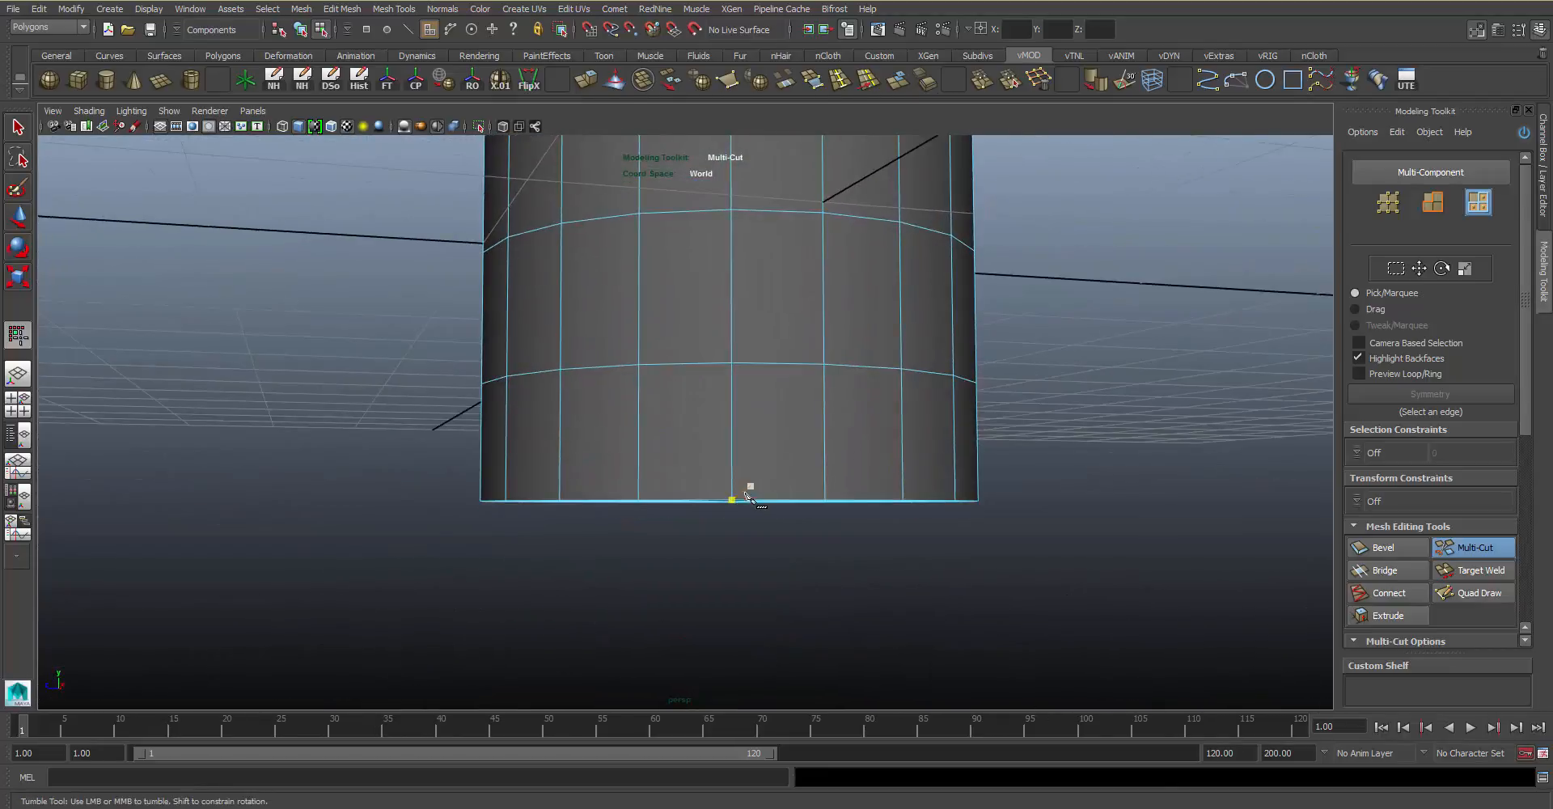
pyautogui.keyDown('ctrl'); pyautogui.click(729, 483); pyautogui.keyUp('ctrl')
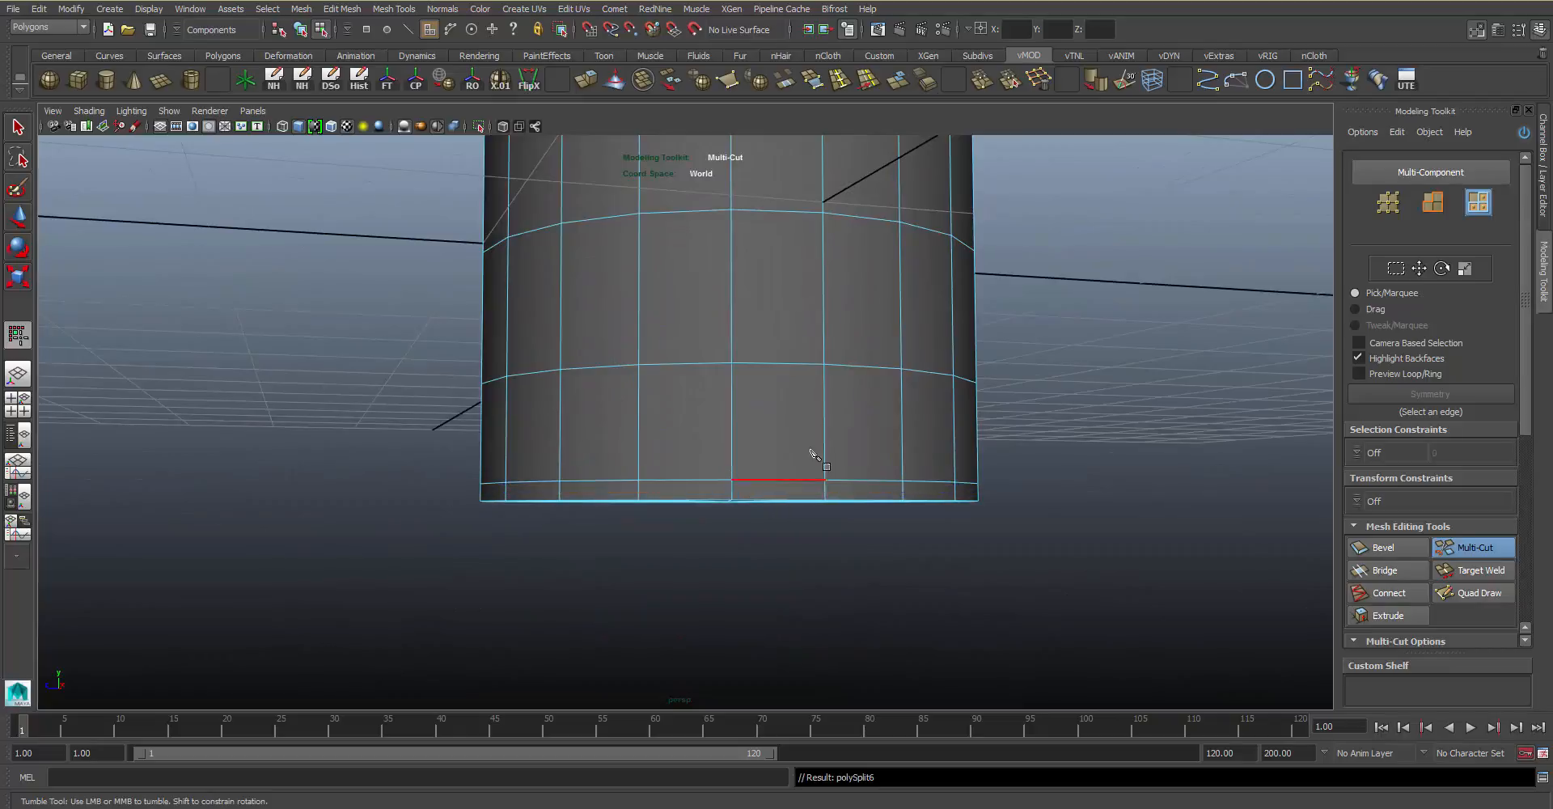
# Check the bottom edge in the smooth mesh preview and return to the unsmoothed display
pyautogui.keyDown('alt'); pyautogui.moveTo(811, 451); pyautogui.dragTo(751, 434); pyautogui.keyUp('alt')
pyautogui.press('3')
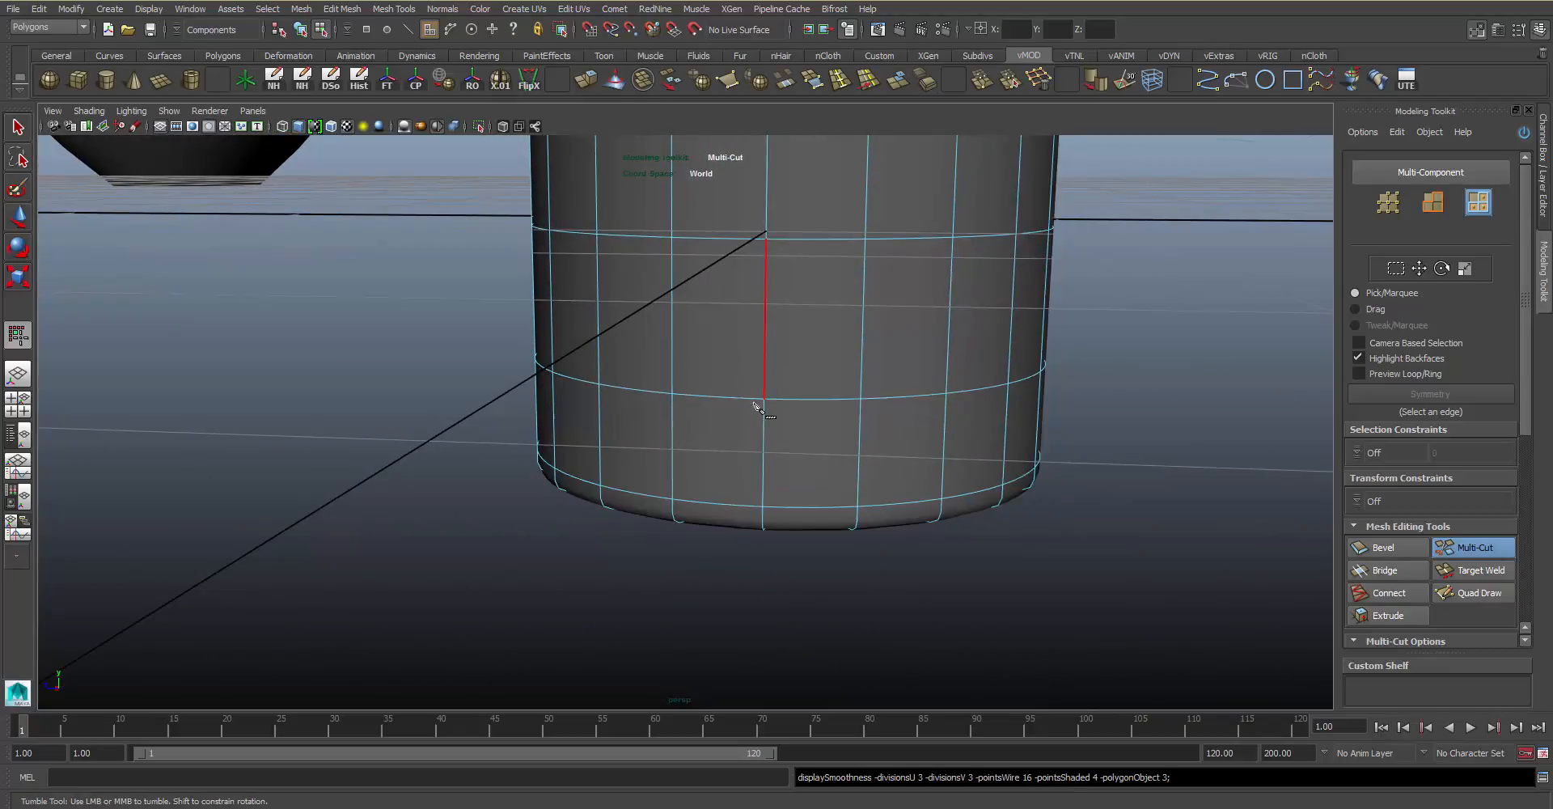
pyautogui.keyDown('alt'); pyautogui.moveTo(754, 338); pyautogui.dragTo(797, 317); pyautogui.keyUp('alt')
pyautogui.press('1')
pyautogui.keyDown('alt'); pyautogui.moveTo(802, 314); pyautogui.dragTo(840, 325, button='middle'); pyautogui.keyUp('alt')
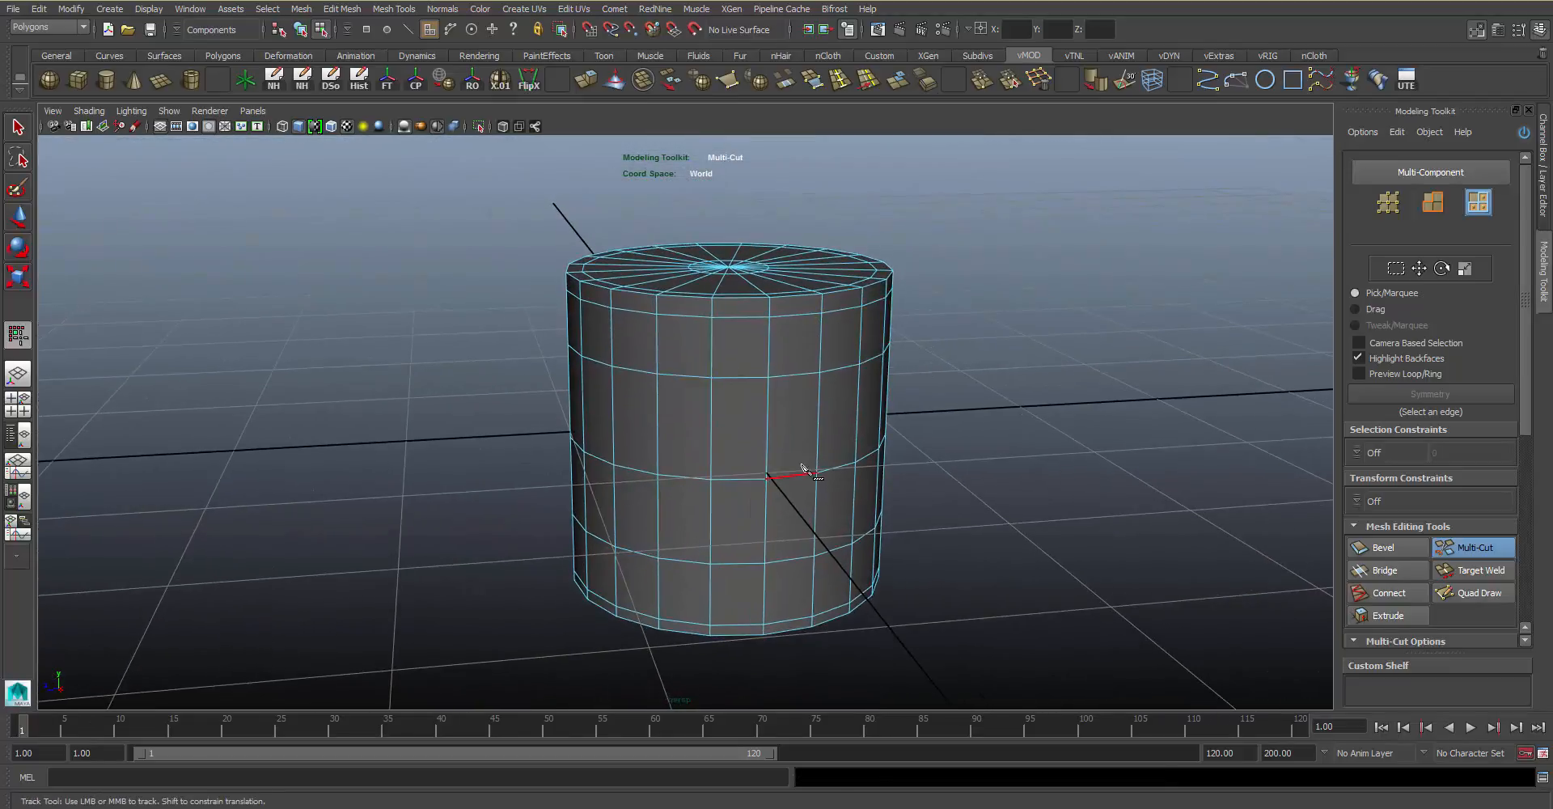
# Slice through the whole cylinder with two crossing diagonal Multi-Cut lines drawn from outside the mesh
pyautogui.keyDown('alt'); pyautogui.moveTo(801, 464); pyautogui.dragTo(842, 429); pyautogui.keyUp('alt')
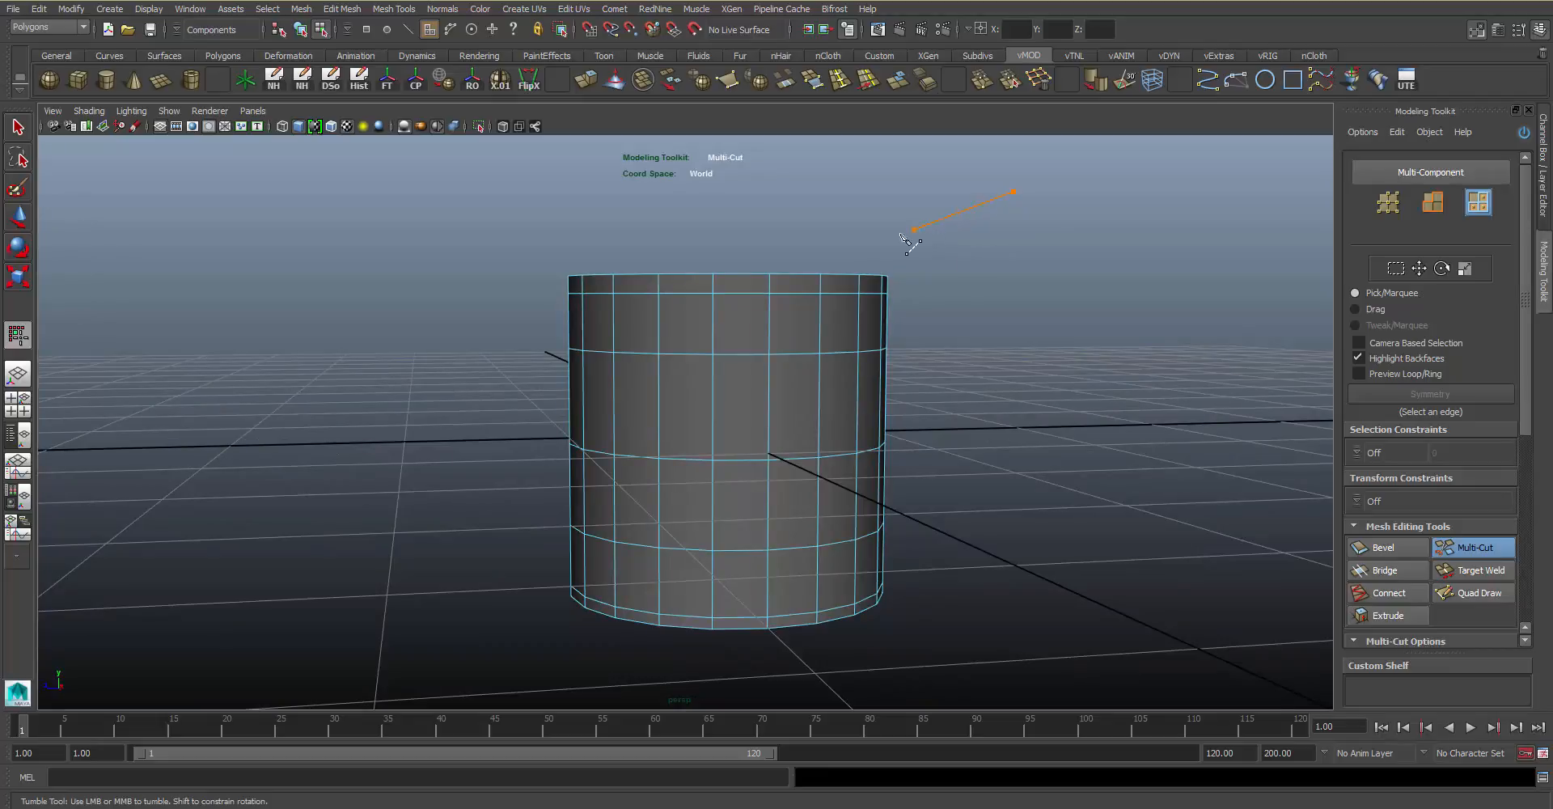
pyautogui.moveTo(912, 243); pyautogui.dragTo(442, 682)
pyautogui.keyDown('alt'); pyautogui.moveTo(825, 445); pyautogui.dragTo(829, 305); pyautogui.keyUp('alt')
pyautogui.keyDown('alt'); pyautogui.moveTo(829, 305); pyautogui.dragTo(866, 302, button='middle'); pyautogui.keyUp('alt')
pyautogui.moveTo(1078, 203); pyautogui.dragTo(350, 654)
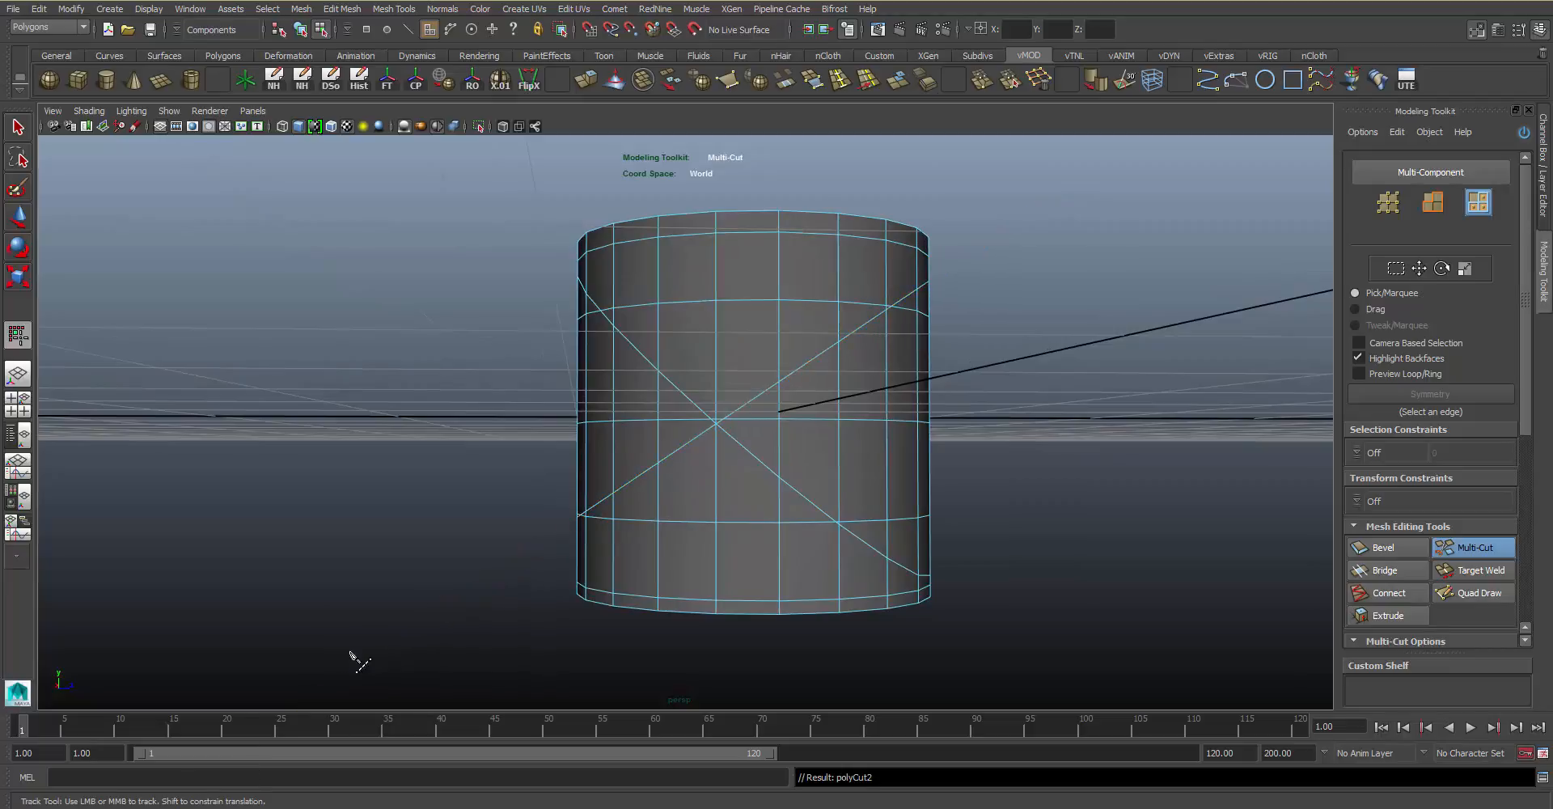
# Inspect the diagonal slices around the cylinder and undo both of them
pyautogui.keyDown('alt'); pyautogui.moveTo(687, 353); pyautogui.dragTo(708, 393); pyautogui.keyUp('alt')
pyautogui.keyDown('alt'); pyautogui.moveTo(650, 337); pyautogui.dragTo(700, 353, button='middle'); pyautogui.keyUp('alt')
pyautogui.scroll(3, 728, 340)
pyautogui.click(813, 302)
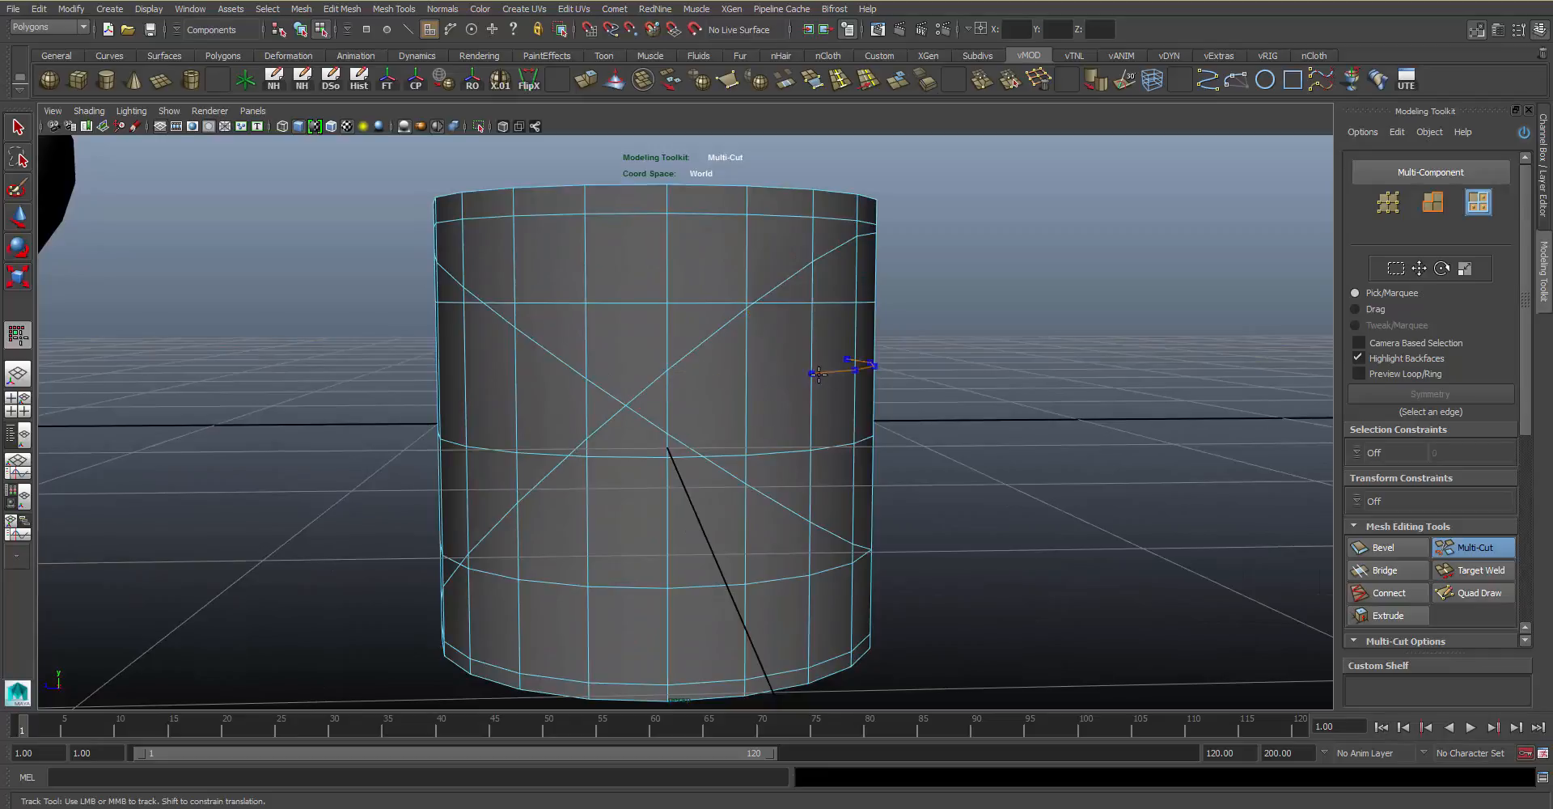
pyautogui.keyDown('alt'); pyautogui.moveTo(791, 383); pyautogui.dragTo(719, 414); pyautogui.keyUp('alt')
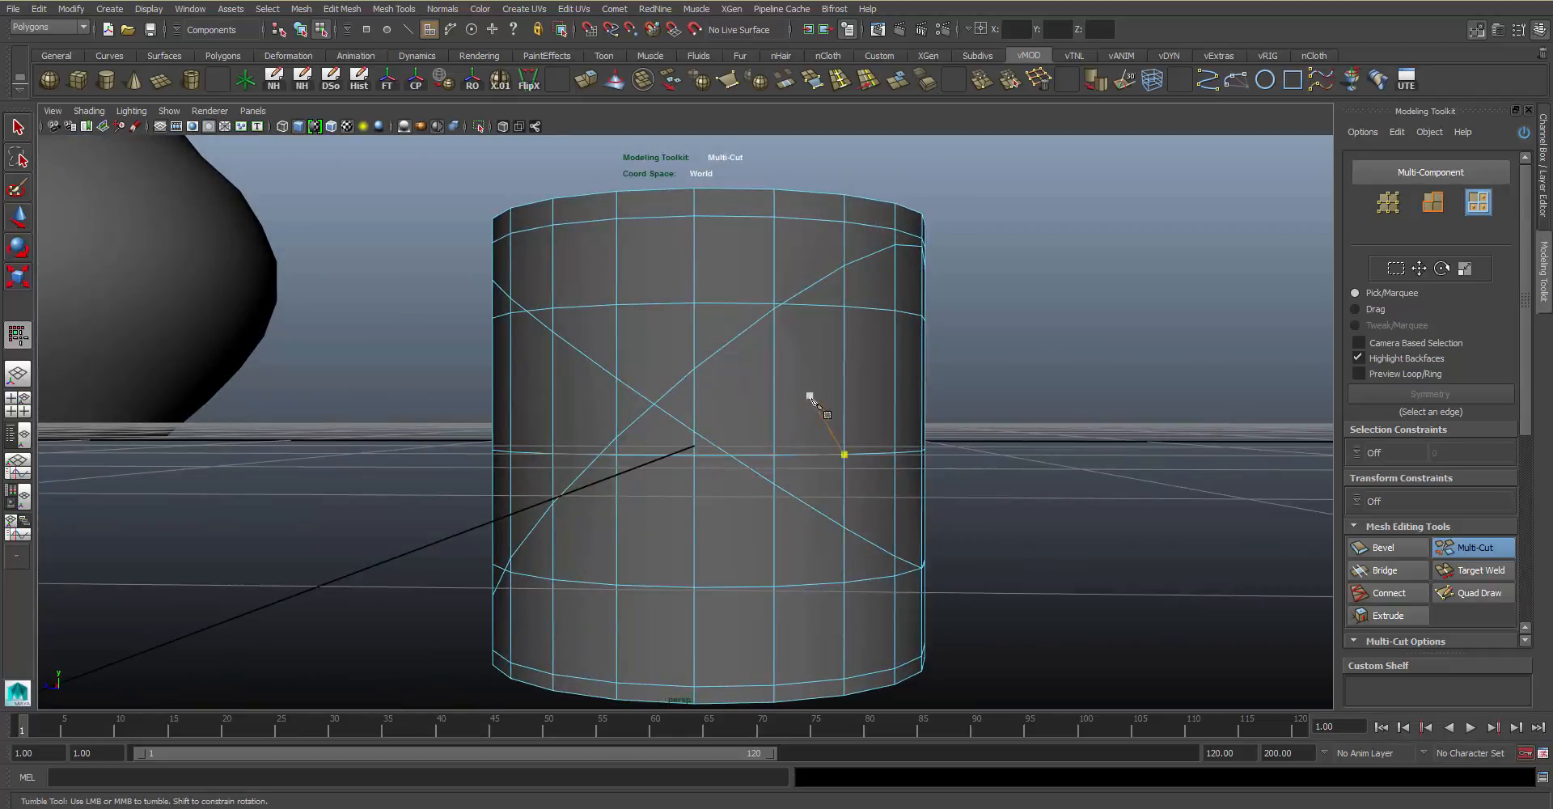
pyautogui.keyDown('alt'); pyautogui.moveTo(810, 395); pyautogui.dragTo(822, 401); pyautogui.keyUp('alt')
pyautogui.hotkey('ctrl', 'z')
pyautogui.hotkey('ctrl', 'z')
pyautogui.keyDown('alt'); pyautogui.moveTo(842, 438); pyautogui.dragTo(867, 452, button='middle'); pyautogui.keyUp('alt')
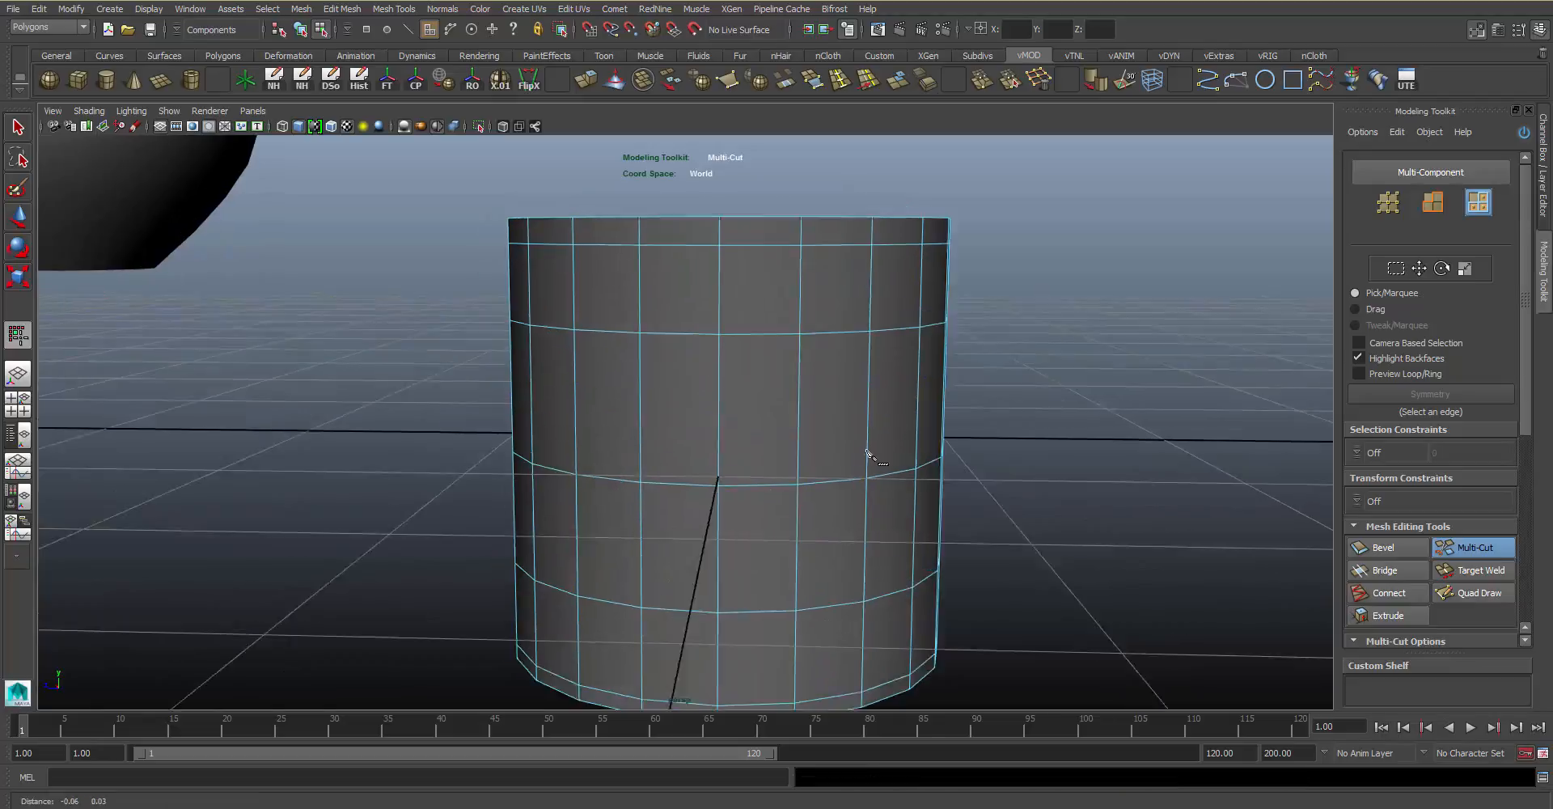
# Switch from the perspective view to a maximized front view and frame the cylinder
pyautogui.keyDown('alt'); pyautogui.moveTo(868, 455); pyautogui.dragTo(794, 371); pyautogui.keyUp('alt')
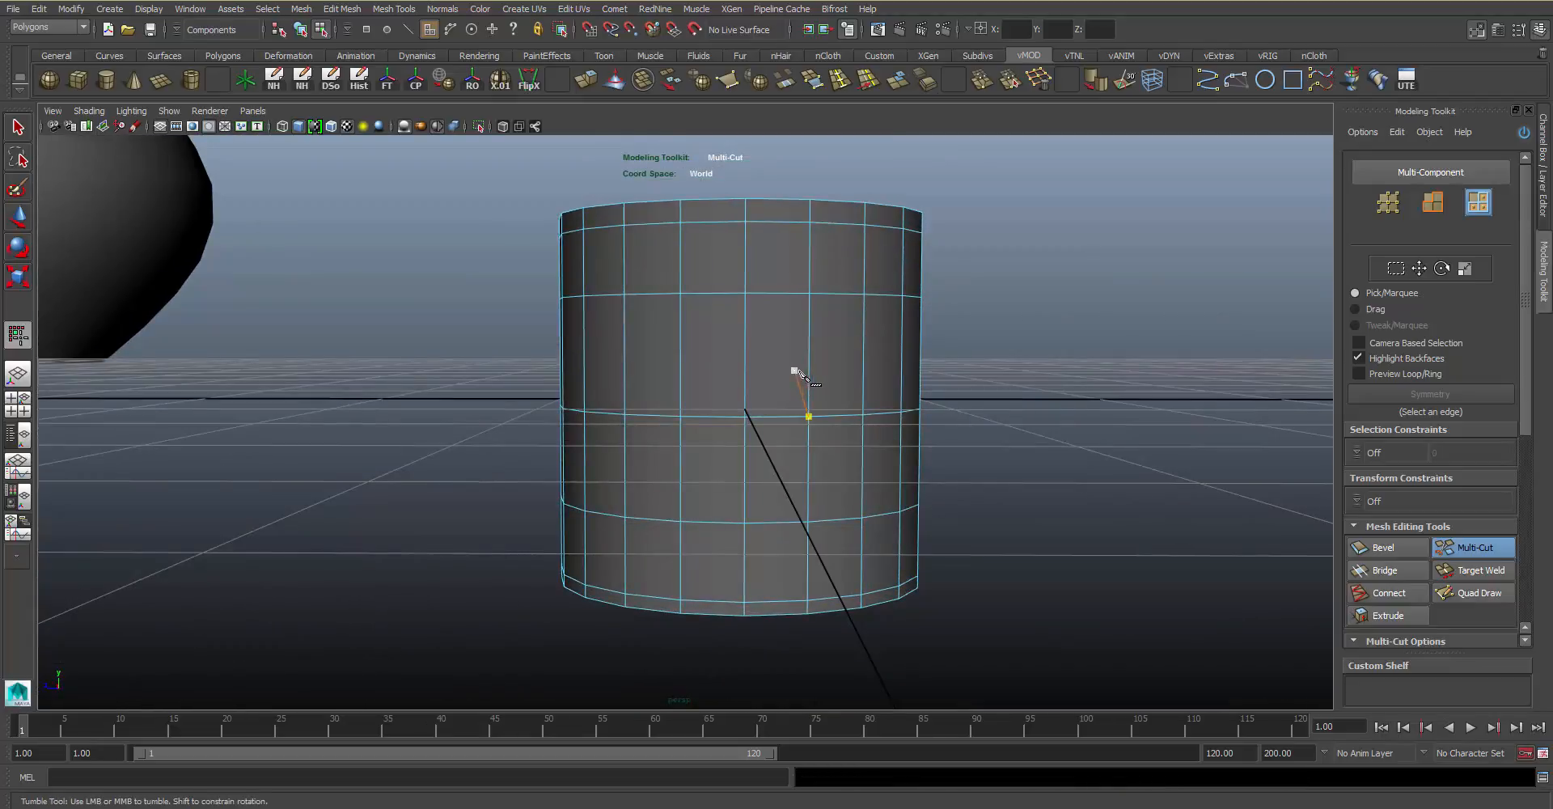
pyautogui.press('space')
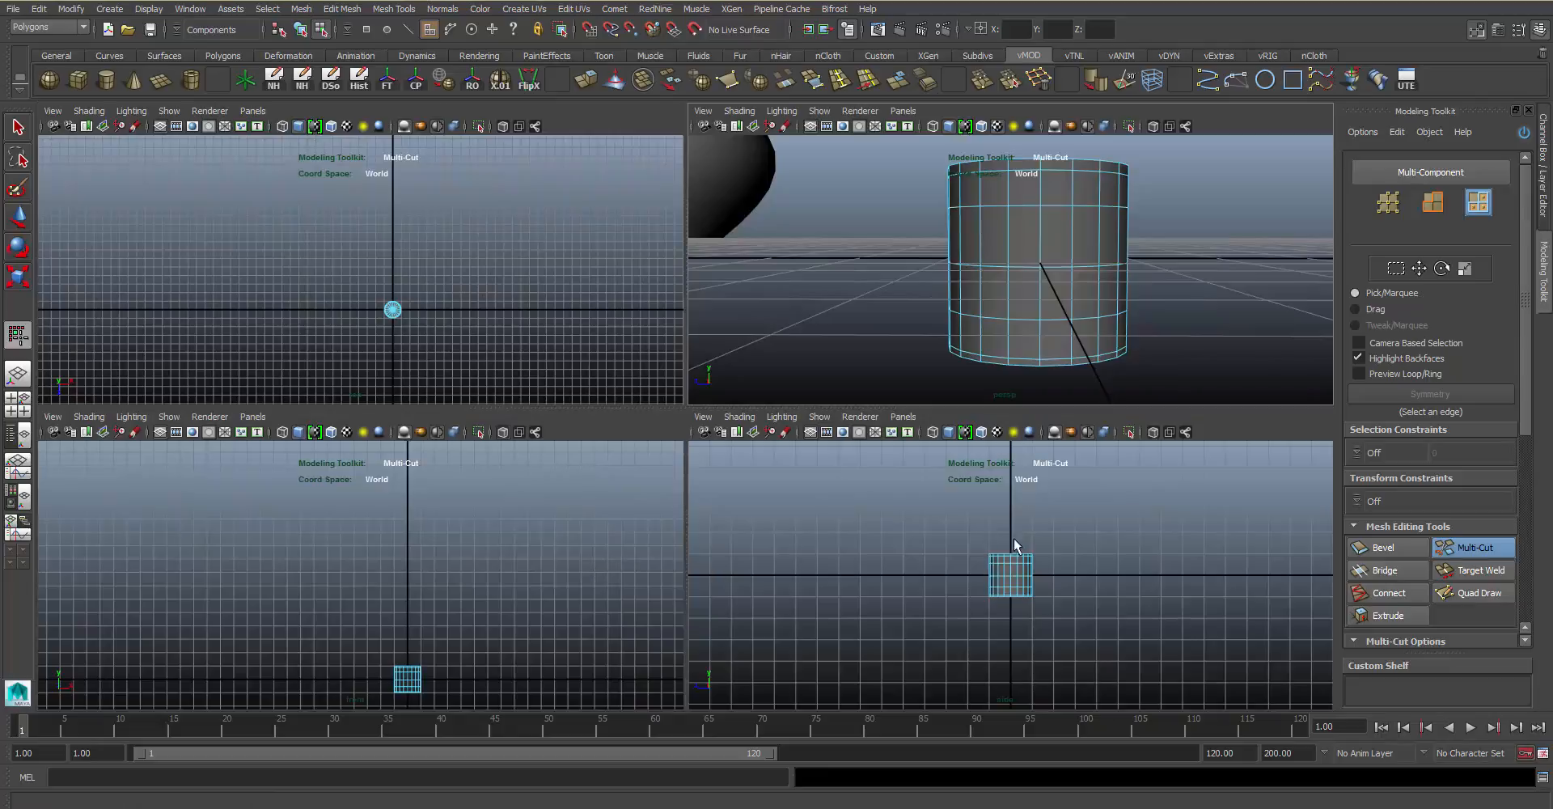
pyautogui.press('space')
pyautogui.keyDown('alt'); pyautogui.moveTo(624, 617); pyautogui.dragTo(792, 356, button='middle'); pyautogui.keyUp('alt')
pyautogui.keyDown('alt'); pyautogui.moveTo(791, 356); pyautogui.dragTo(1326, 526, button='right'); pyautogui.keyUp('alt')
pyautogui.keyDown('alt'); pyautogui.moveTo(1327, 526); pyautogui.dragTo(1003, 525, button='middle'); pyautogui.keyUp('alt')
pyautogui.keyDown('alt'); pyautogui.moveTo(526, 453); pyautogui.dragTo(613, 469, button='right'); pyautogui.keyUp('alt')
pyautogui.keyDown('alt'); pyautogui.moveTo(613, 469); pyautogui.dragTo(481, 516, button='middle'); pyautogui.keyUp('alt')
pyautogui.keyDown('alt'); pyautogui.moveTo(470, 521); pyautogui.dragTo(506, 537, button='right'); pyautogui.keyUp('alt')
pyautogui.keyDown('alt'); pyautogui.moveTo(732, 426); pyautogui.dragTo(488, 542, button='middle'); pyautogui.keyUp('alt')
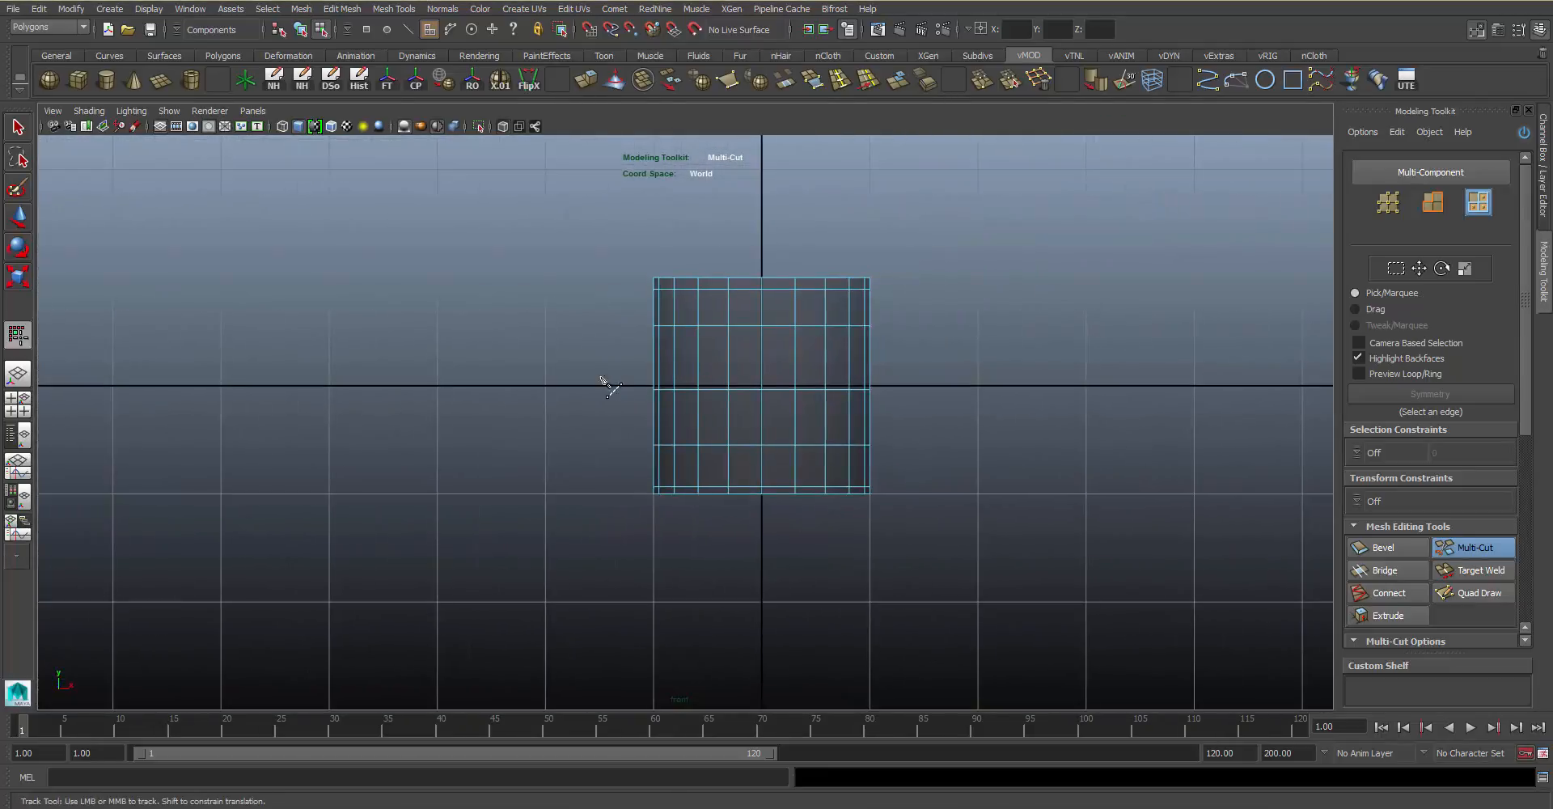
# Try straight Multi-Cut slices across the cylinder in the front view, one horizontal and one vertical
pyautogui.moveTo(587, 355); pyautogui.dragTo(945, 356)
pyautogui.moveTo(1058, 377); pyautogui.dragTo(965, 365)
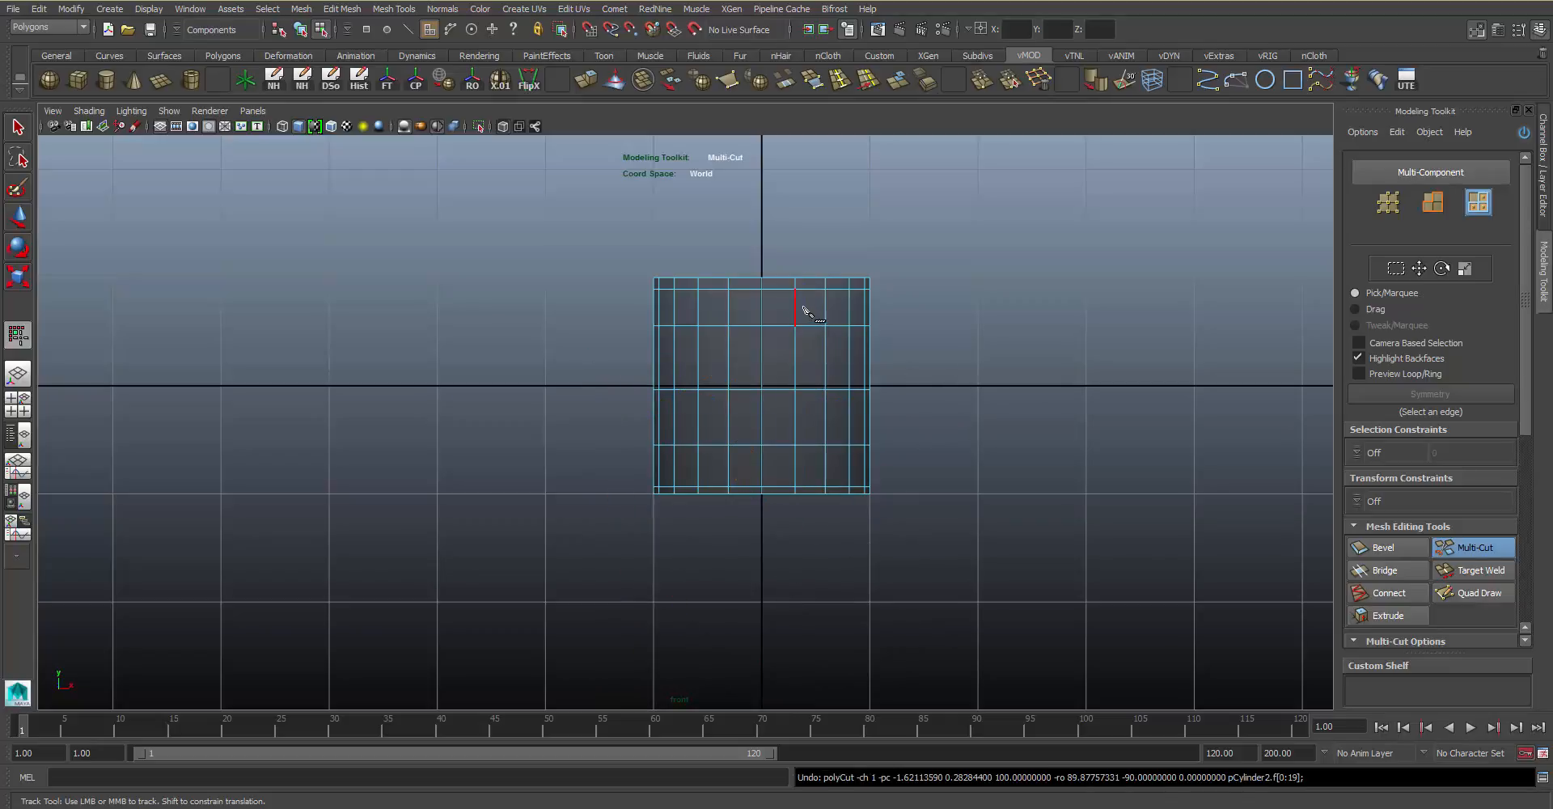
pyautogui.moveTo(794, 227); pyautogui.dragTo(806, 581)
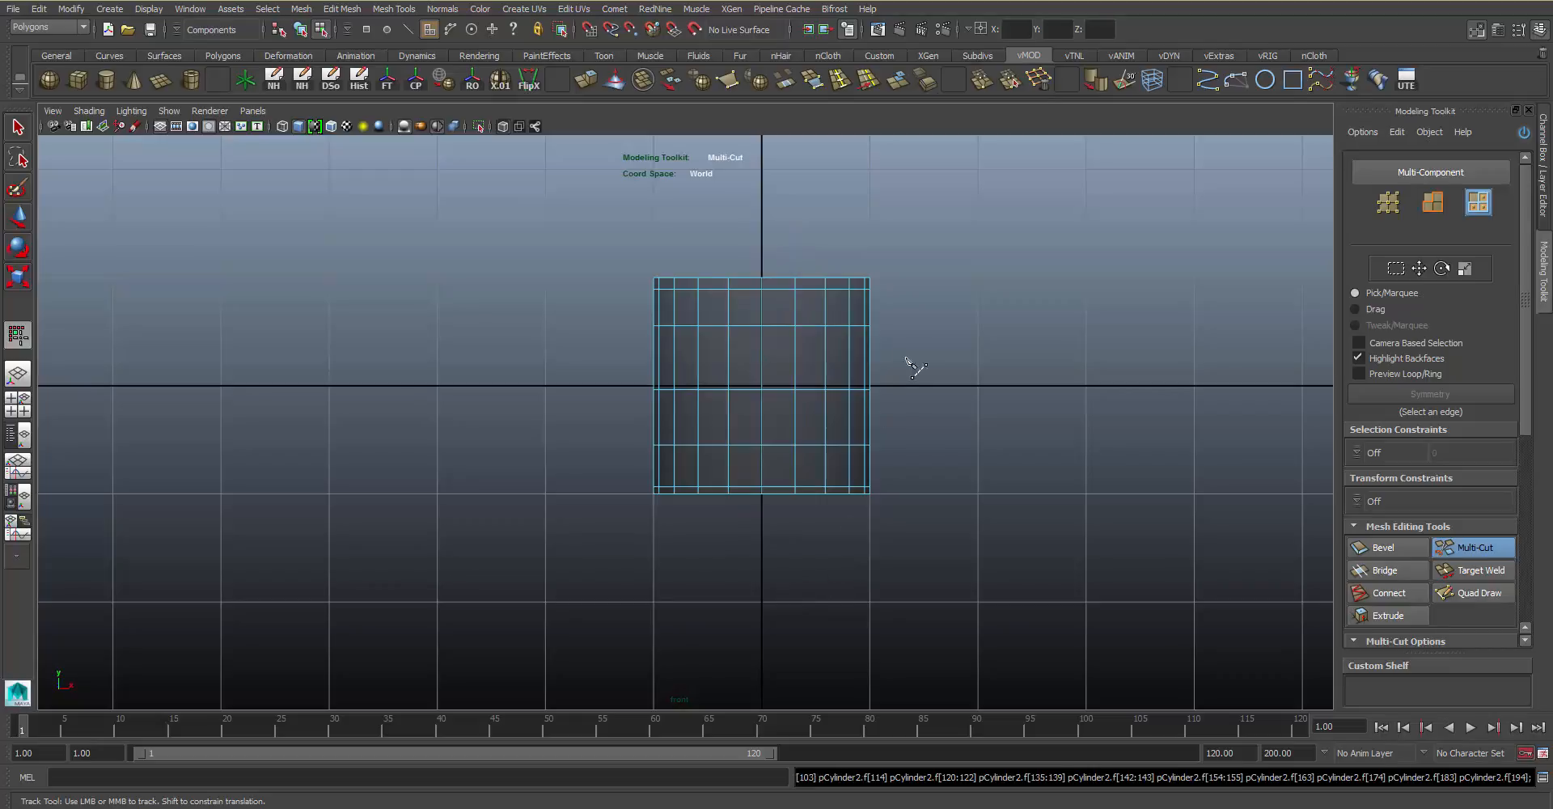
pyautogui.moveTo(961, 270); pyautogui.dragTo(959, 239)
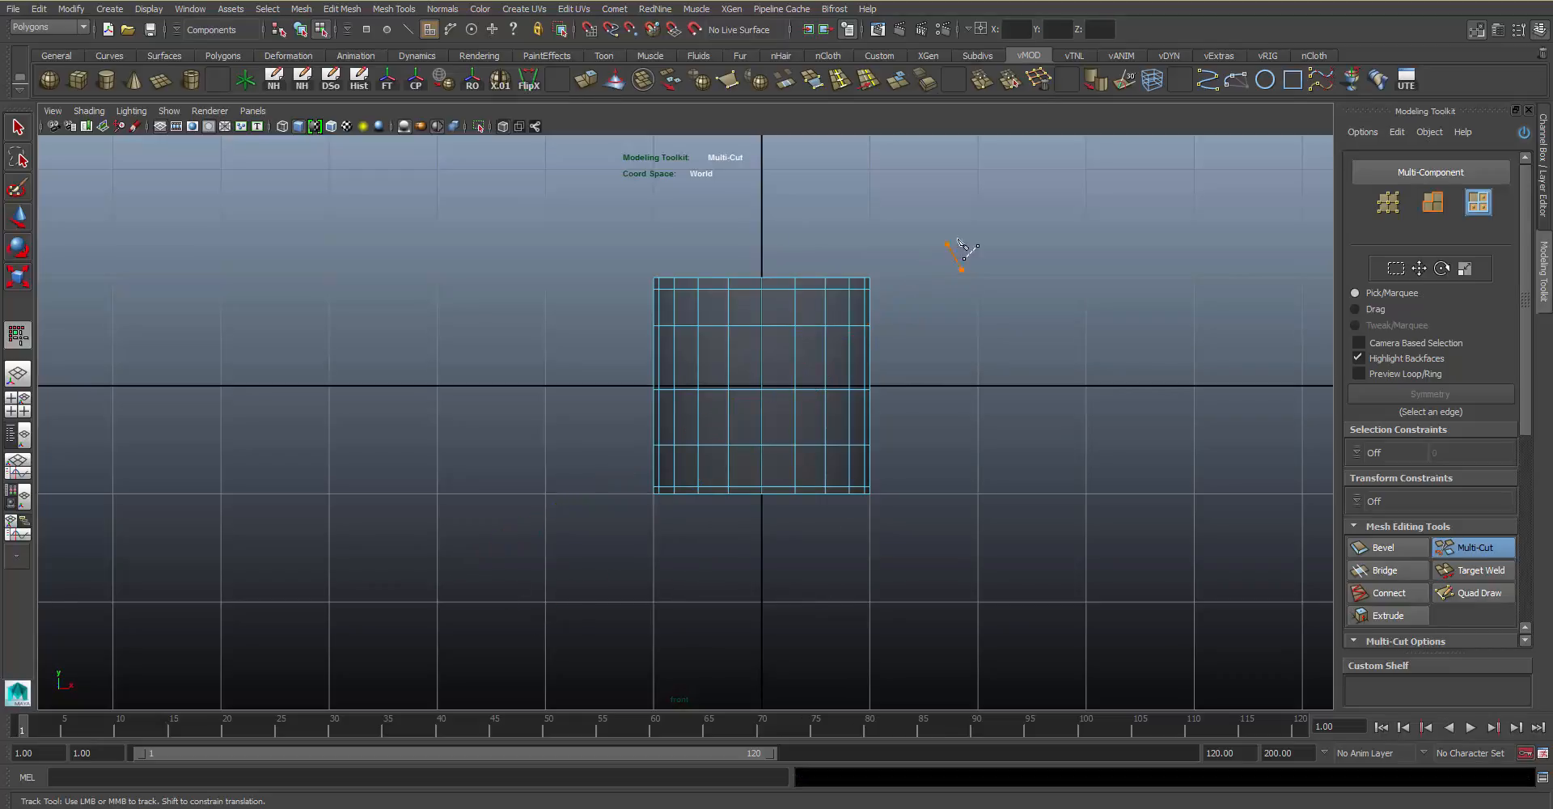
# Leave Multi-Cut, return to object selection mode and select the whole cylinder
pyautogui.press('q')
pyautogui.click(783, 334)
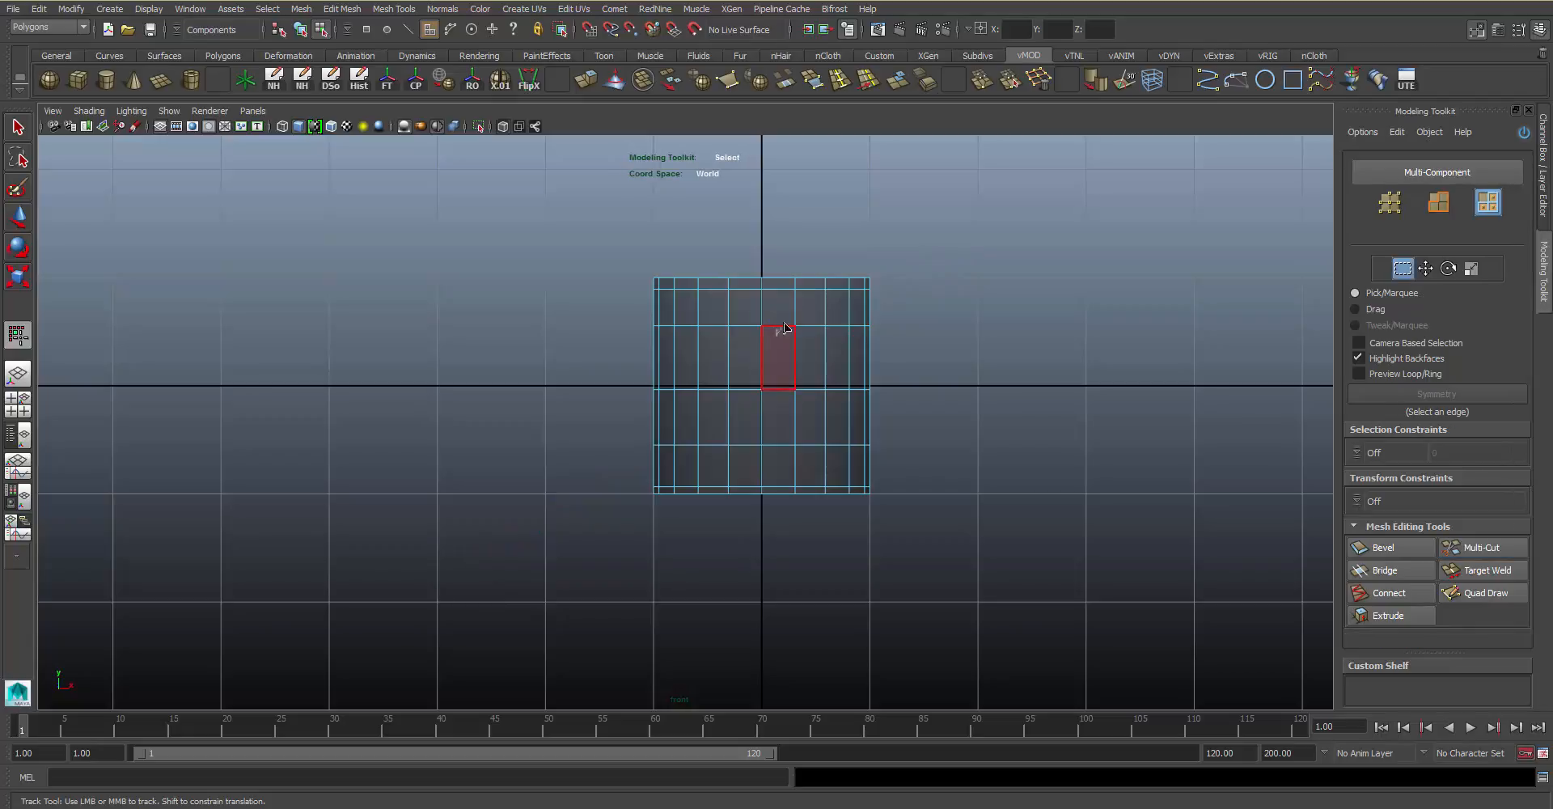
pyautogui.press('F8')
pyautogui.click(842, 325)
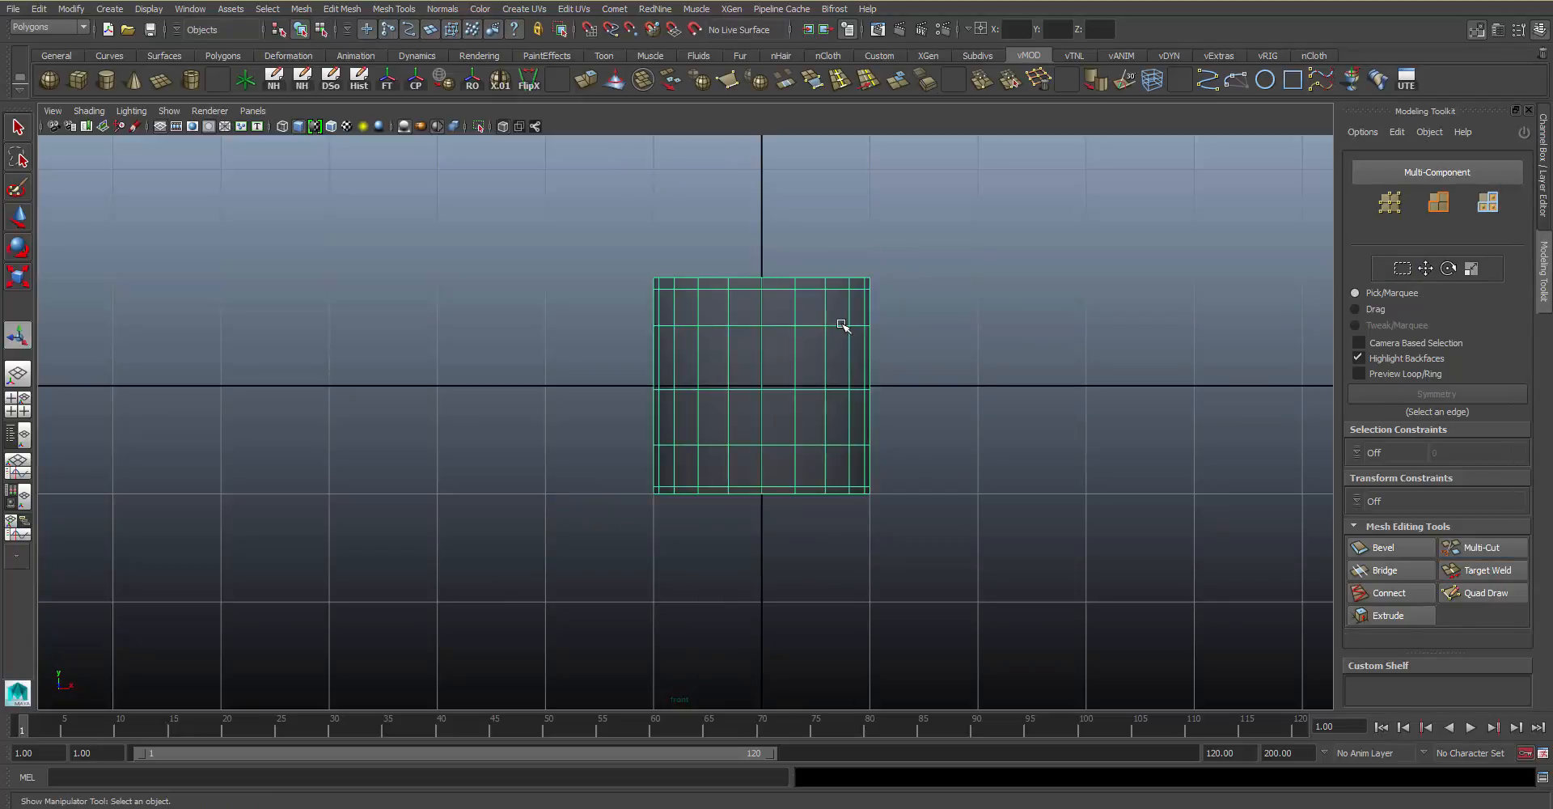
# Return to the perspective view close to the cylinder's side and switch the cylinder to face selection with nothing selected
pyautogui.press('space')
pyautogui.press('space')
pyautogui.keyDown('alt'); pyautogui.moveTo(984, 410); pyautogui.dragTo(1003, 414, button='middle'); pyautogui.keyUp('alt')
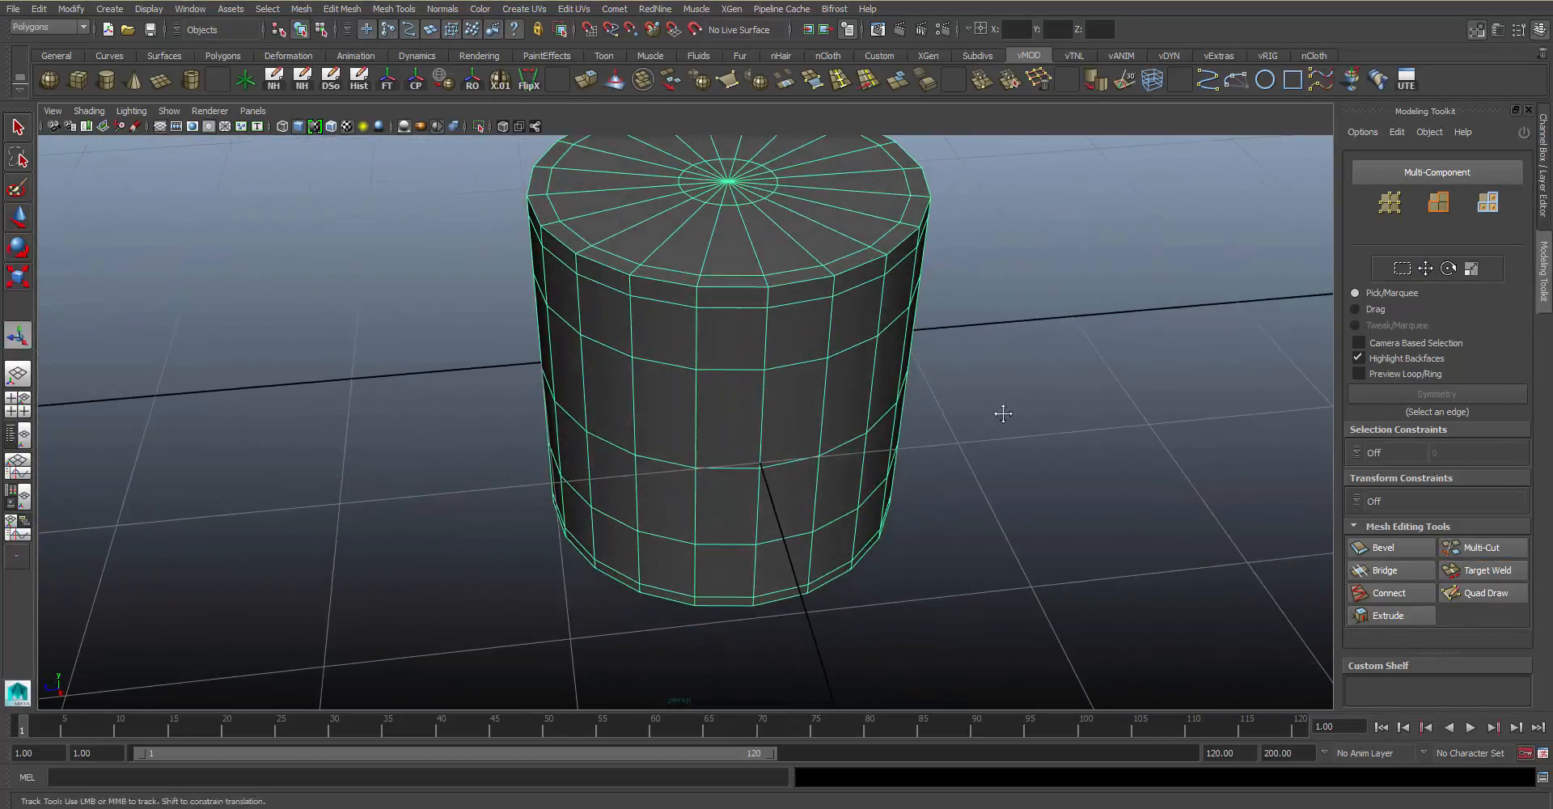
pyautogui.keyDown('alt'); pyautogui.moveTo(1003, 413); pyautogui.dragTo(912, 386, button='right'); pyautogui.keyUp('alt')
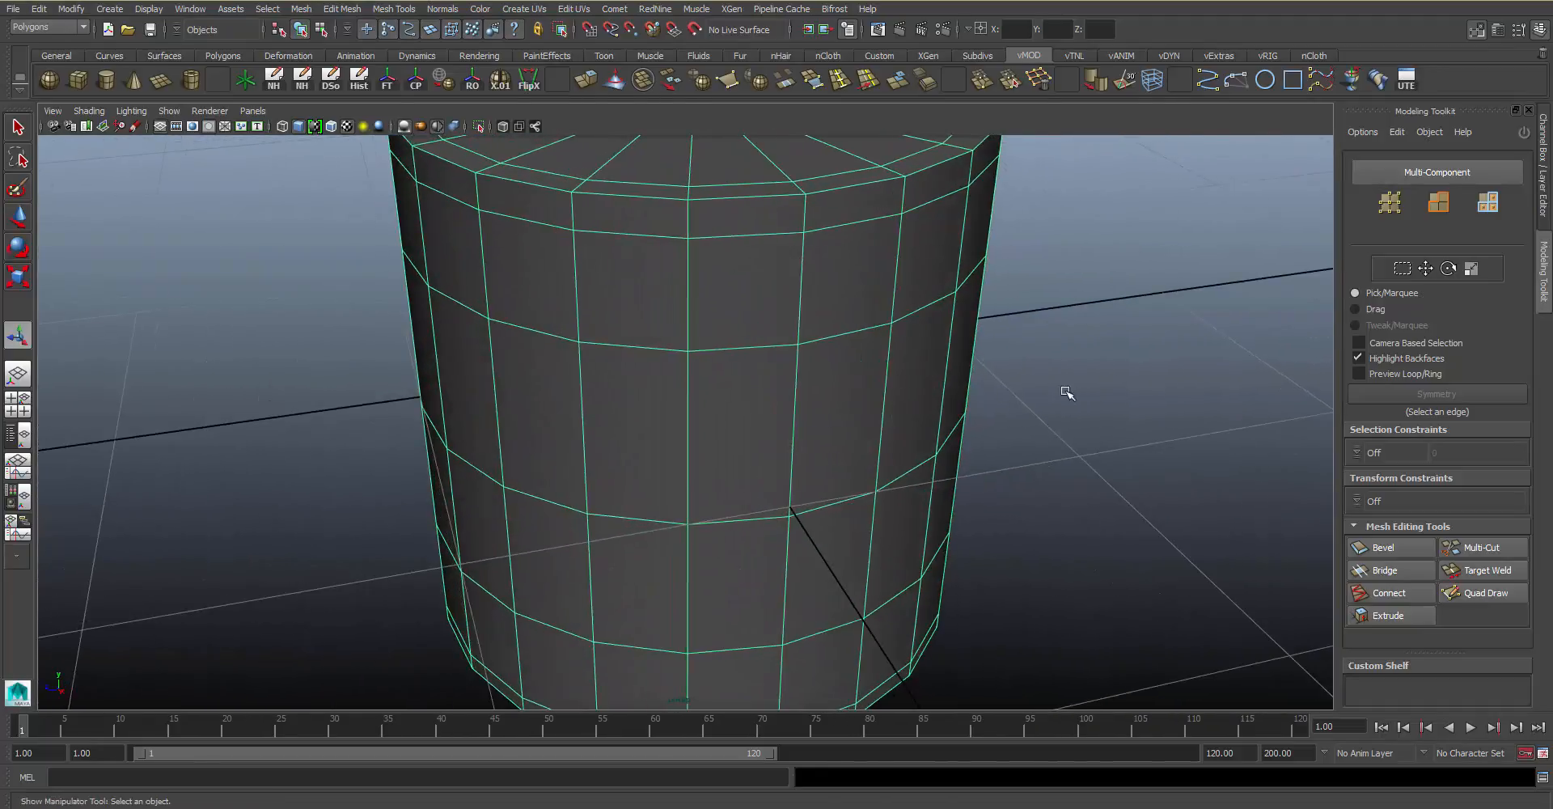
pyautogui.keyDown('alt'); pyautogui.moveTo(804, 391); pyautogui.dragTo(904, 389); pyautogui.keyUp('alt')
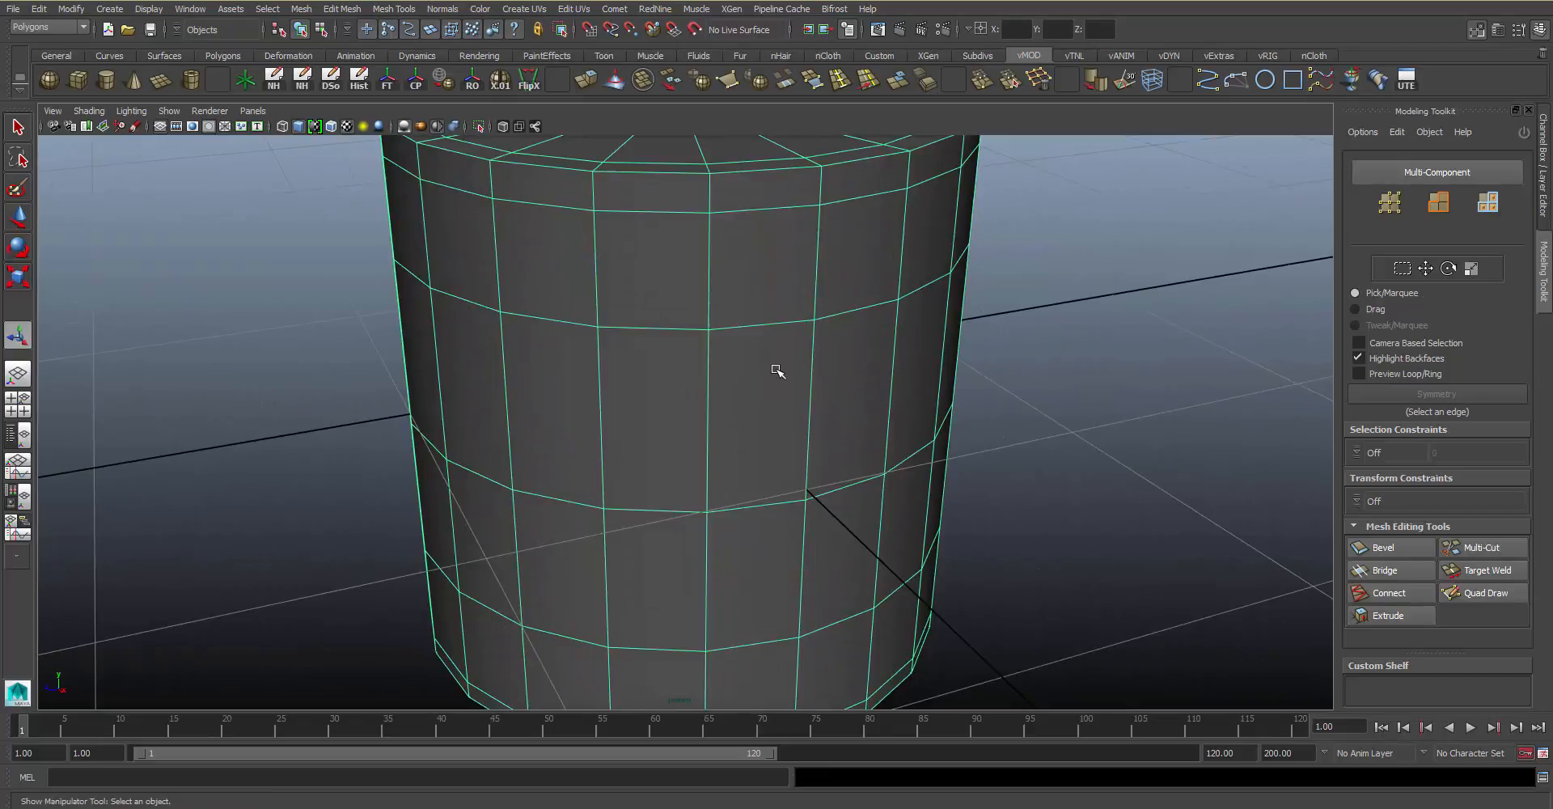
pyautogui.moveTo(776, 370); pyautogui.dragTo(778, 404, button='right')
pyautogui.doubleClick(761, 404)
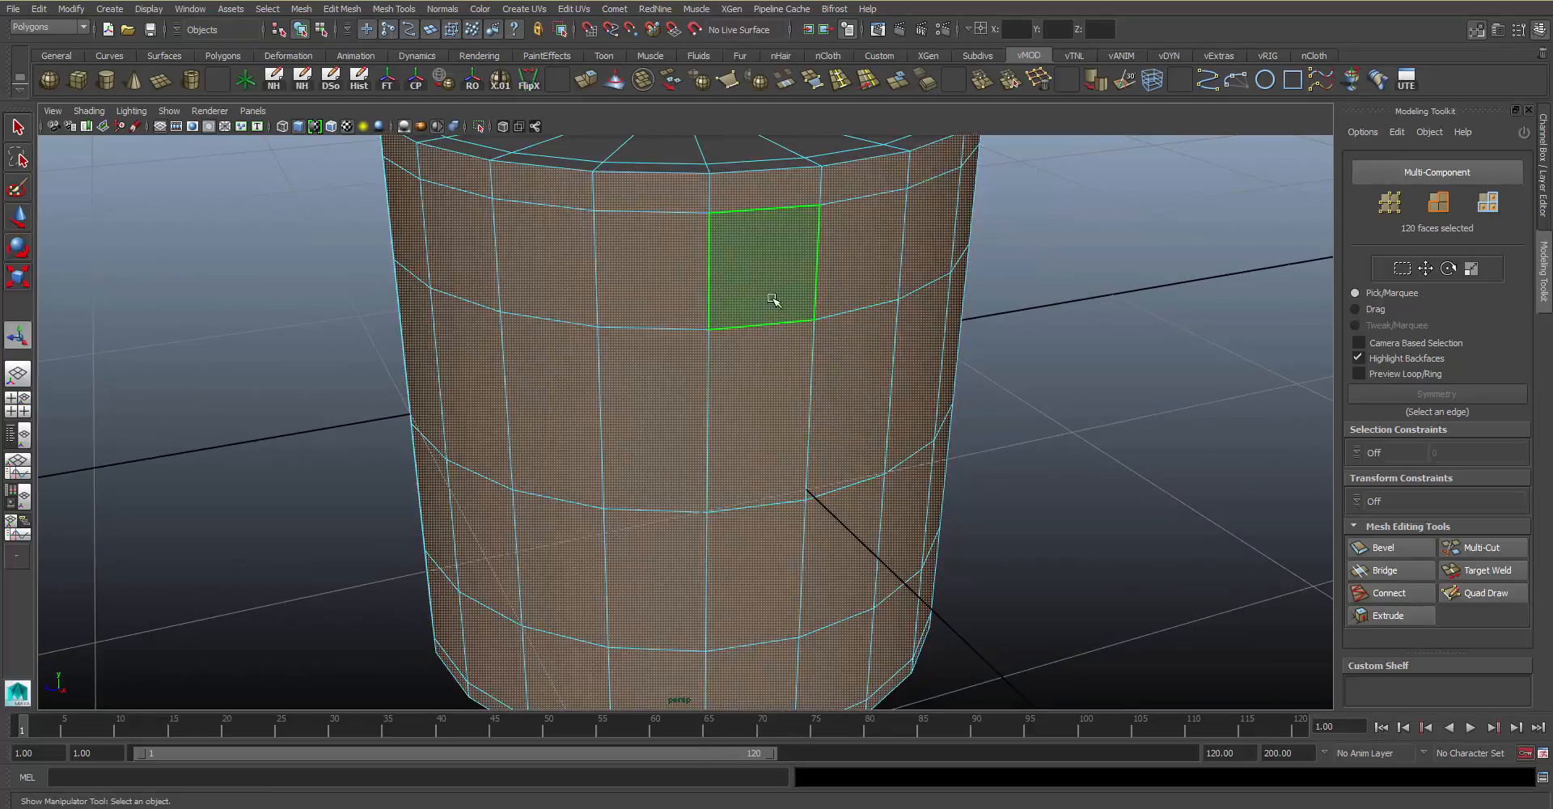
pyautogui.click(1033, 399)
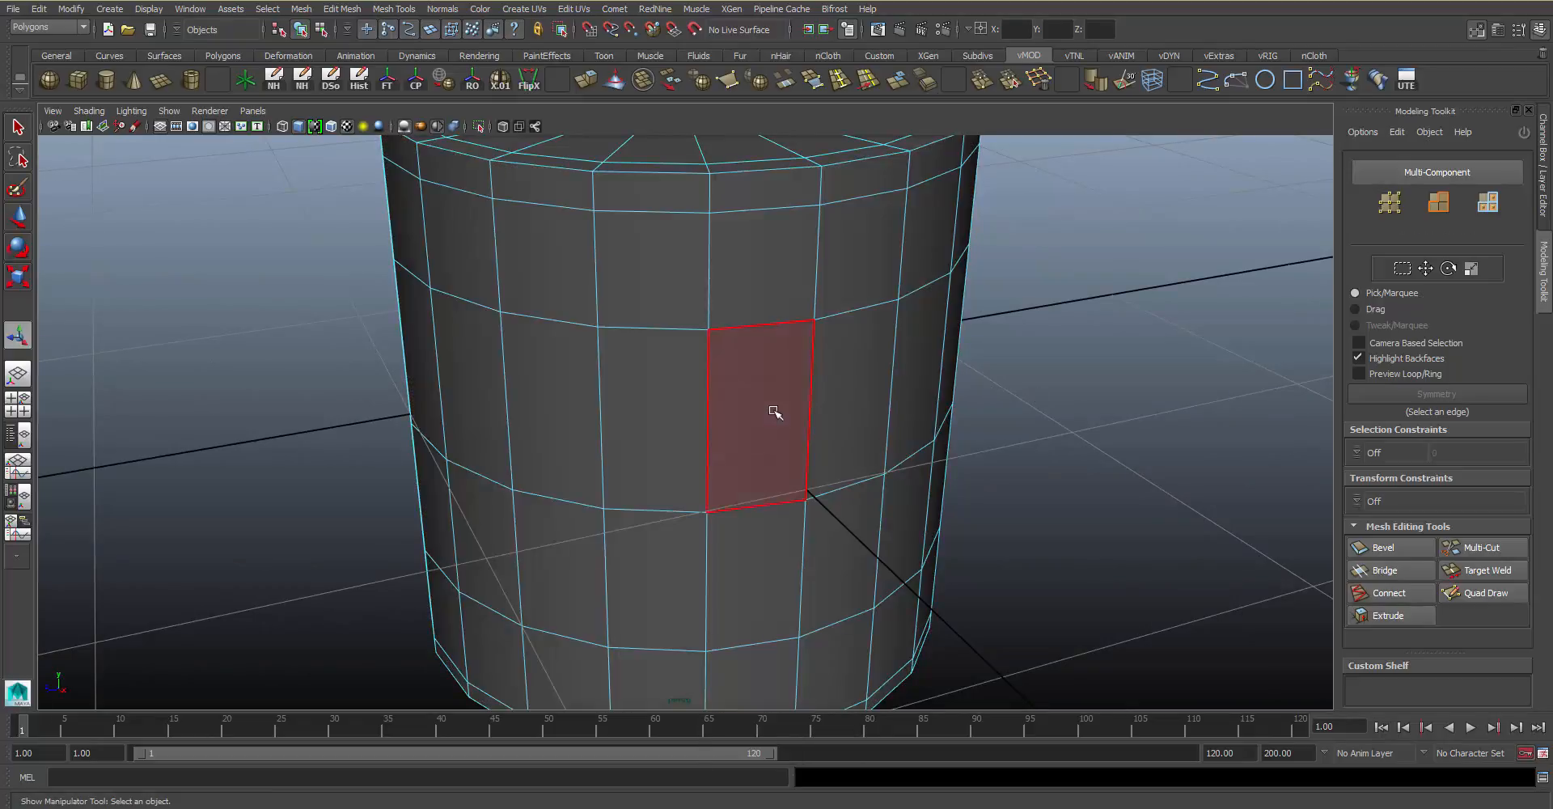
# Extrude a single face on the cylinder's side and scale it inward to form a smaller inset rectangle
pyautogui.click(776, 413)
pyautogui.click(586, 78)
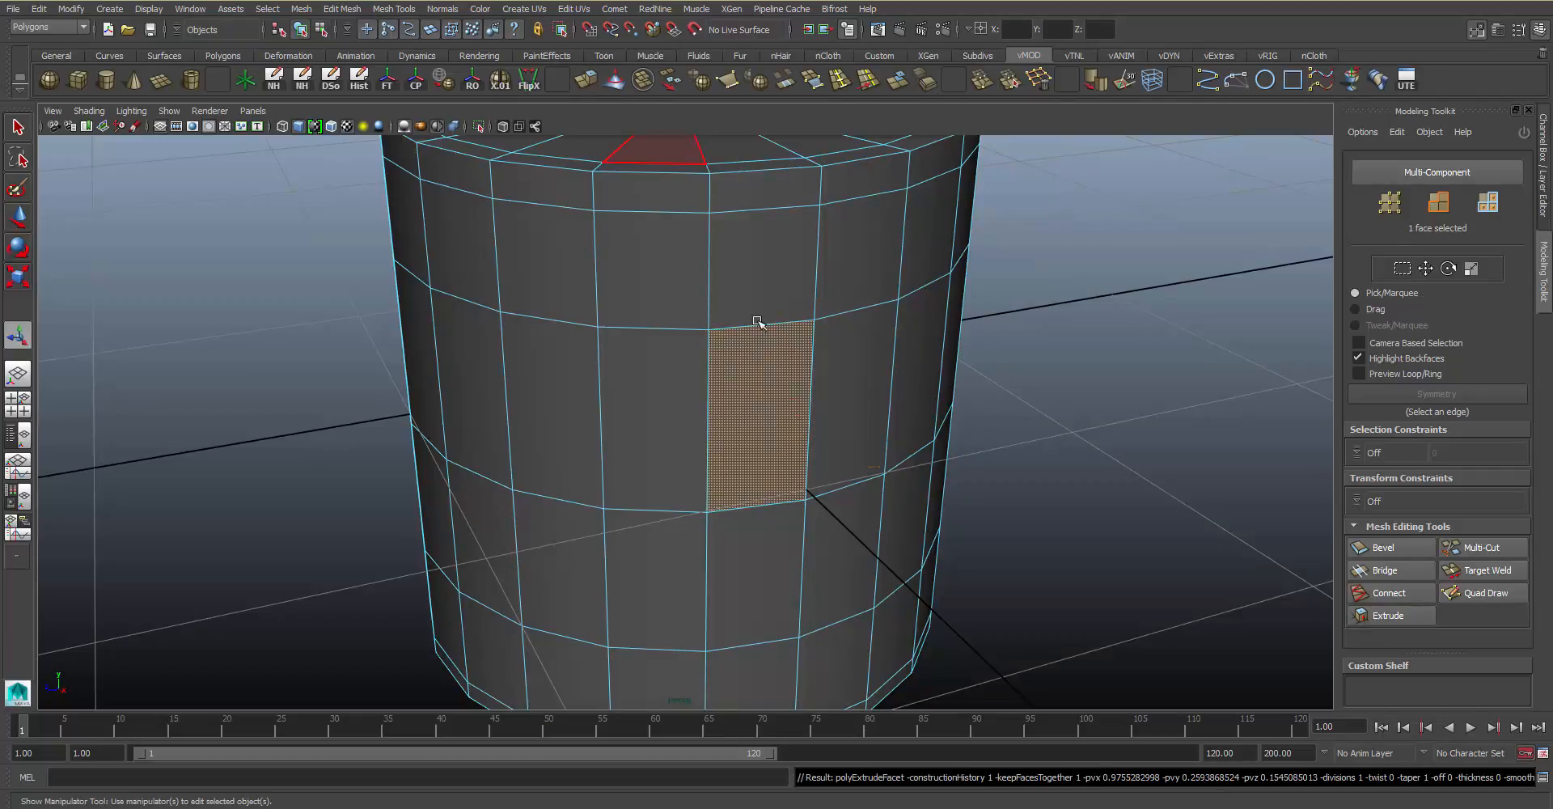
pyautogui.moveTo(831, 418); pyautogui.dragTo(804, 419)
pyautogui.moveTo(762, 356); pyautogui.dragTo(763, 377)
pyautogui.click(1098, 315)
pyautogui.keyDown('alt'); pyautogui.moveTo(789, 327); pyautogui.dragTo(918, 371, button='right'); pyautogui.keyUp('alt')
pyautogui.keyDown('alt'); pyautogui.moveTo(918, 371); pyautogui.dragTo(890, 359); pyautogui.keyUp('alt')
pyautogui.keyDown('alt'); pyautogui.moveTo(890, 359); pyautogui.dragTo(912, 403, button='right'); pyautogui.keyUp('alt')
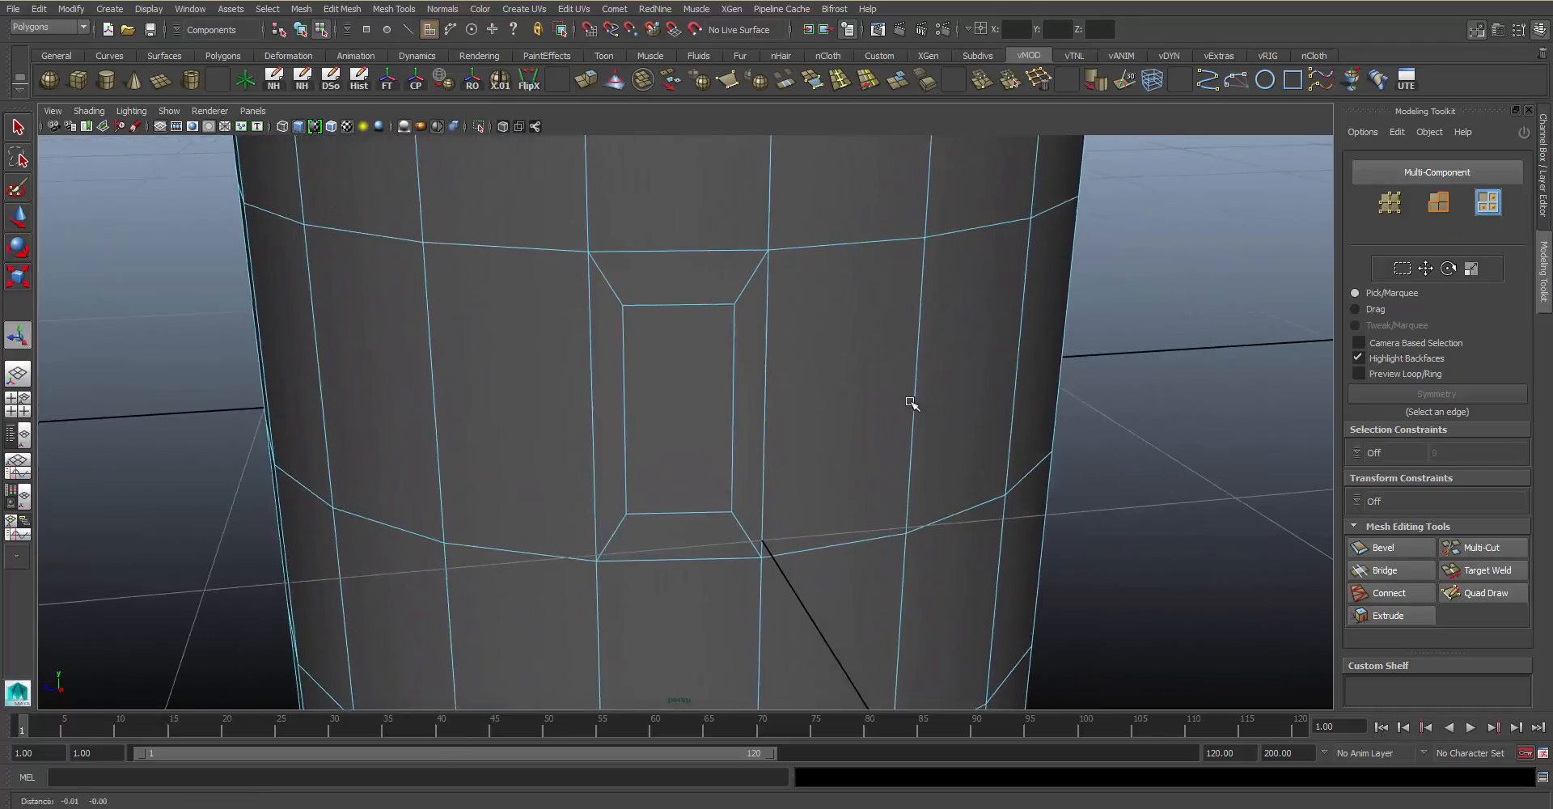
pyautogui.keyDown('alt'); pyautogui.moveTo(912, 402); pyautogui.dragTo(922, 384); pyautogui.keyUp('alt')
# Multi-Cut the face beside the extruded inset from one upper corner through two interior points to the other upper corner
pyautogui.click(1485, 547)
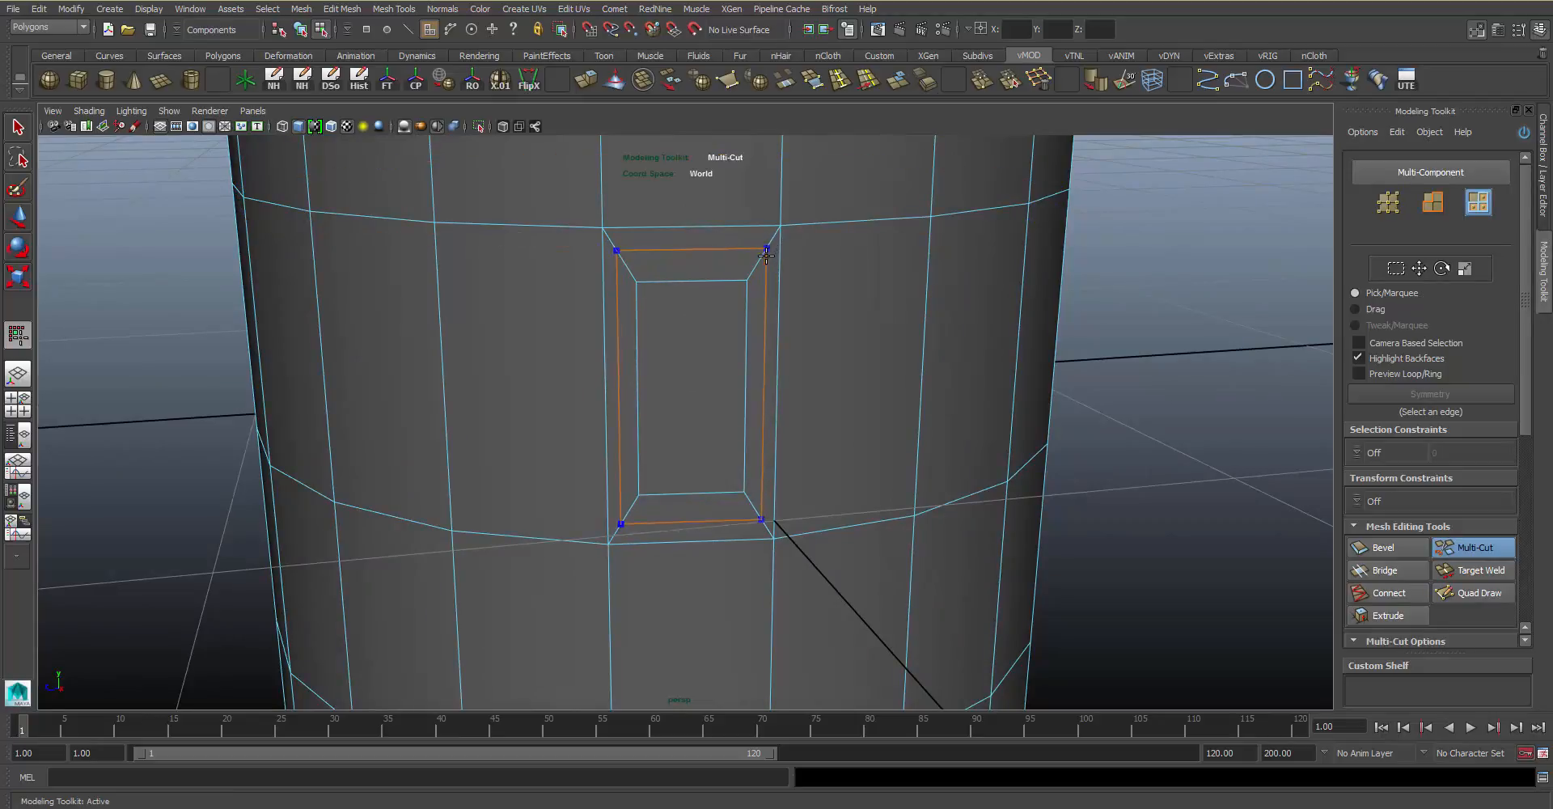
pyautogui.keyDown('alt'); pyautogui.moveTo(804, 288); pyautogui.dragTo(681, 290, button='middle'); pyautogui.keyUp('alt')
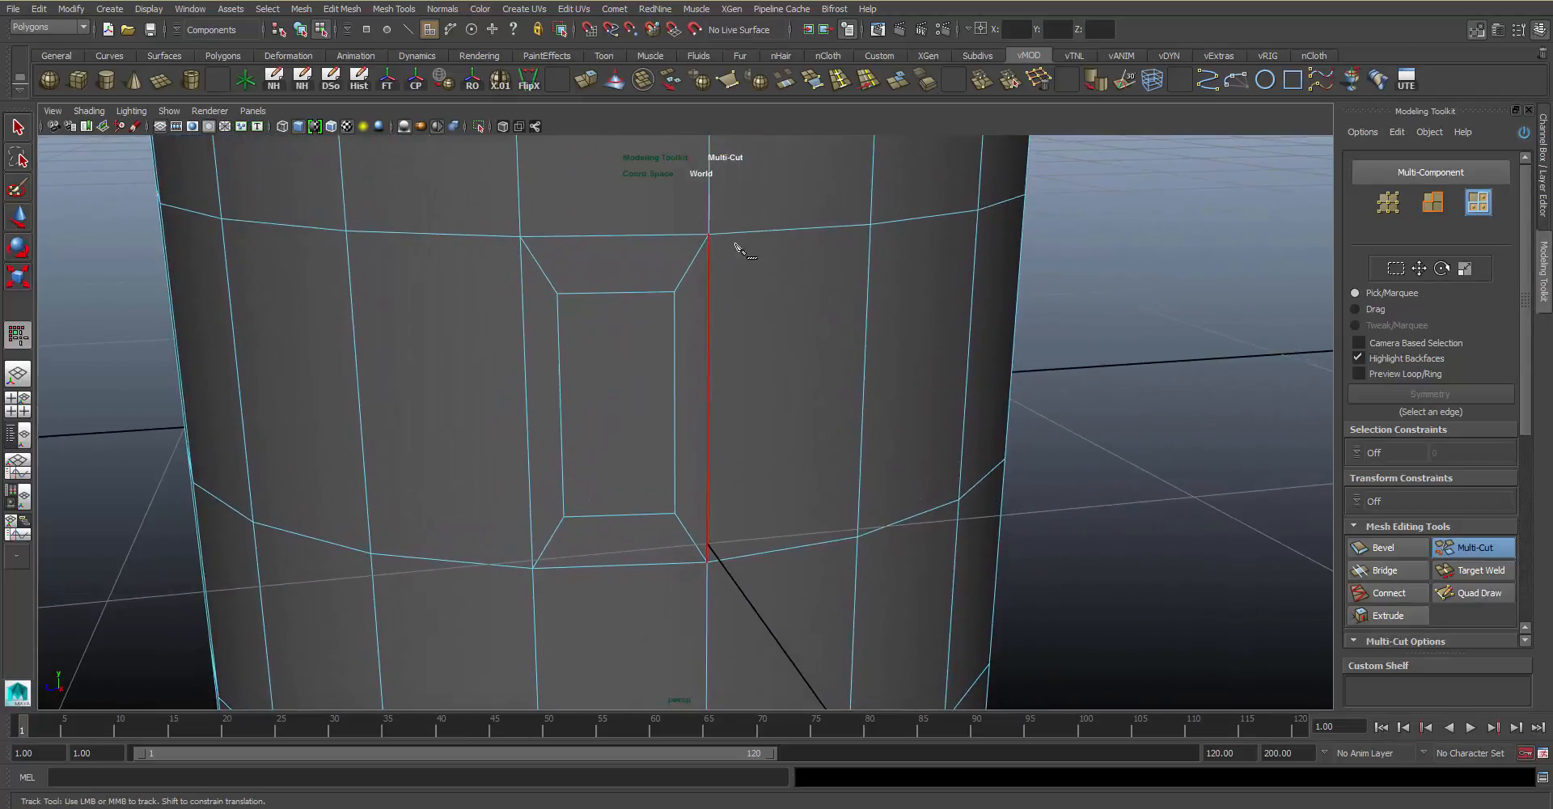
pyautogui.click(747, 289)
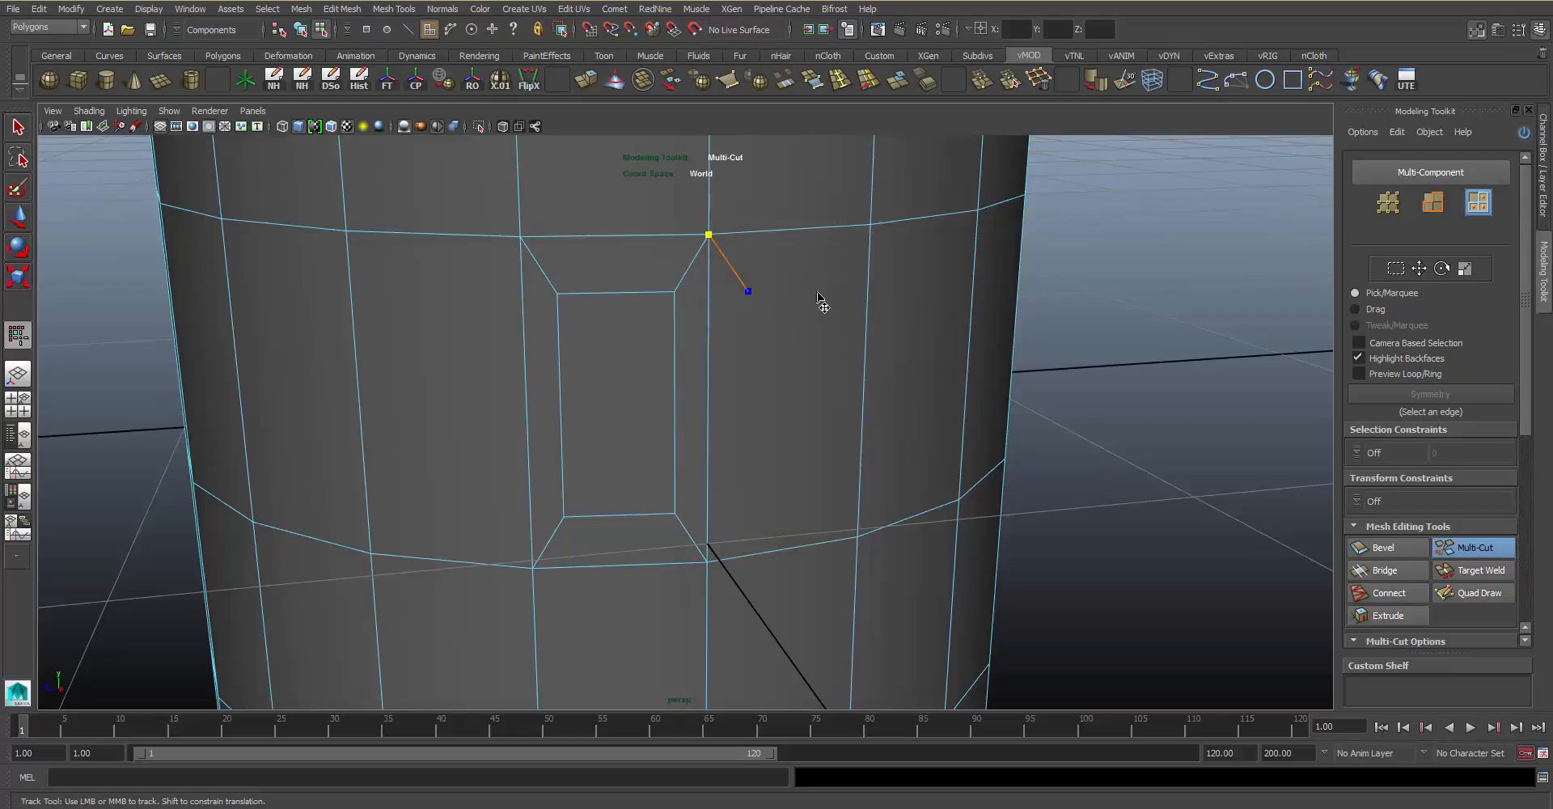
pyautogui.click(845, 285)
pyautogui.click(871, 225)
pyautogui.press('Return')
# Multi-Cut the same face from one lower corner through two interior points to the other lower corner
pyautogui.click(708, 561)
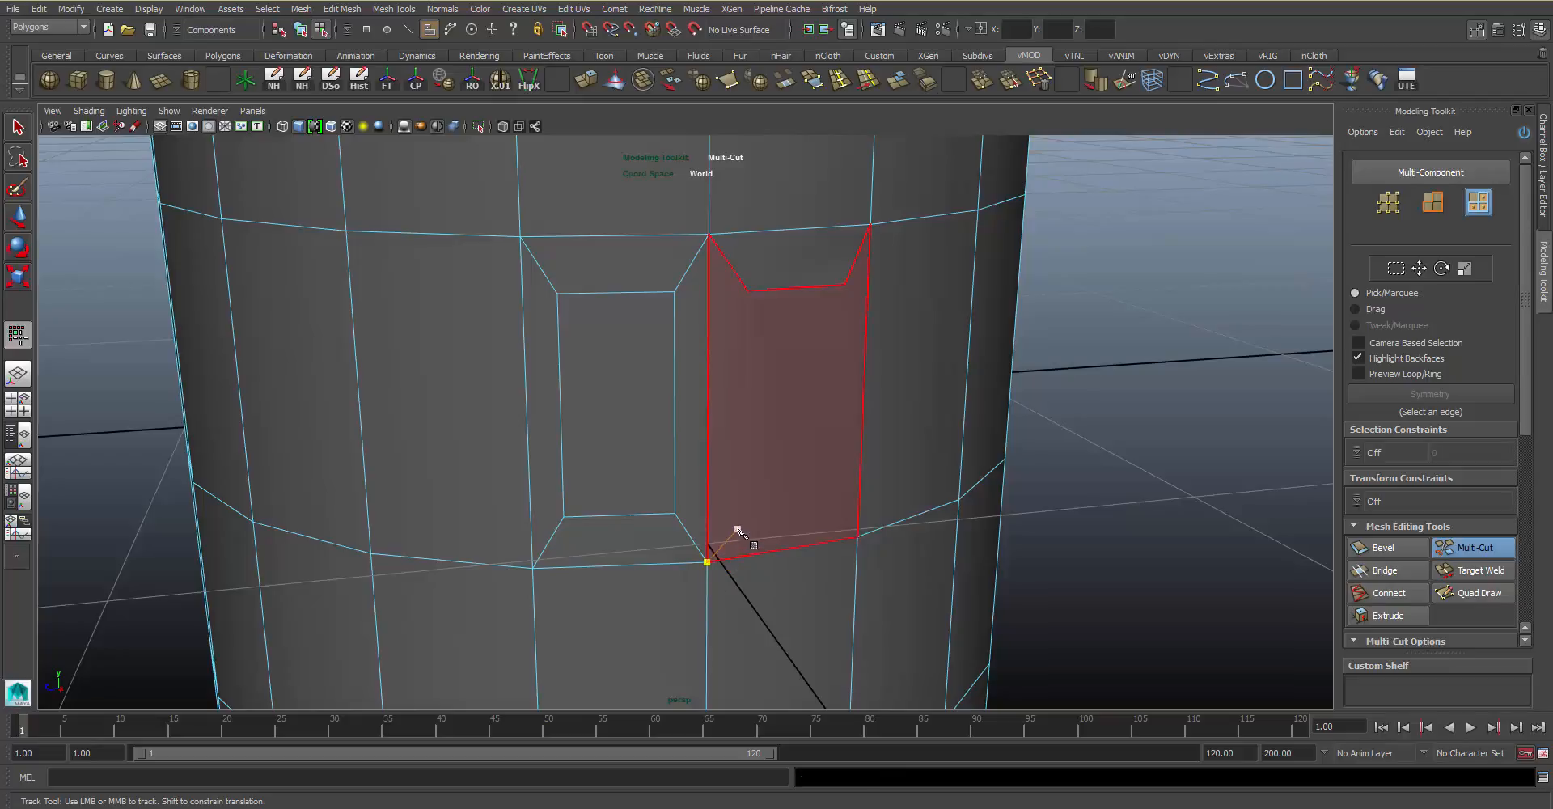
pyautogui.click(737, 527)
pyautogui.click(832, 515)
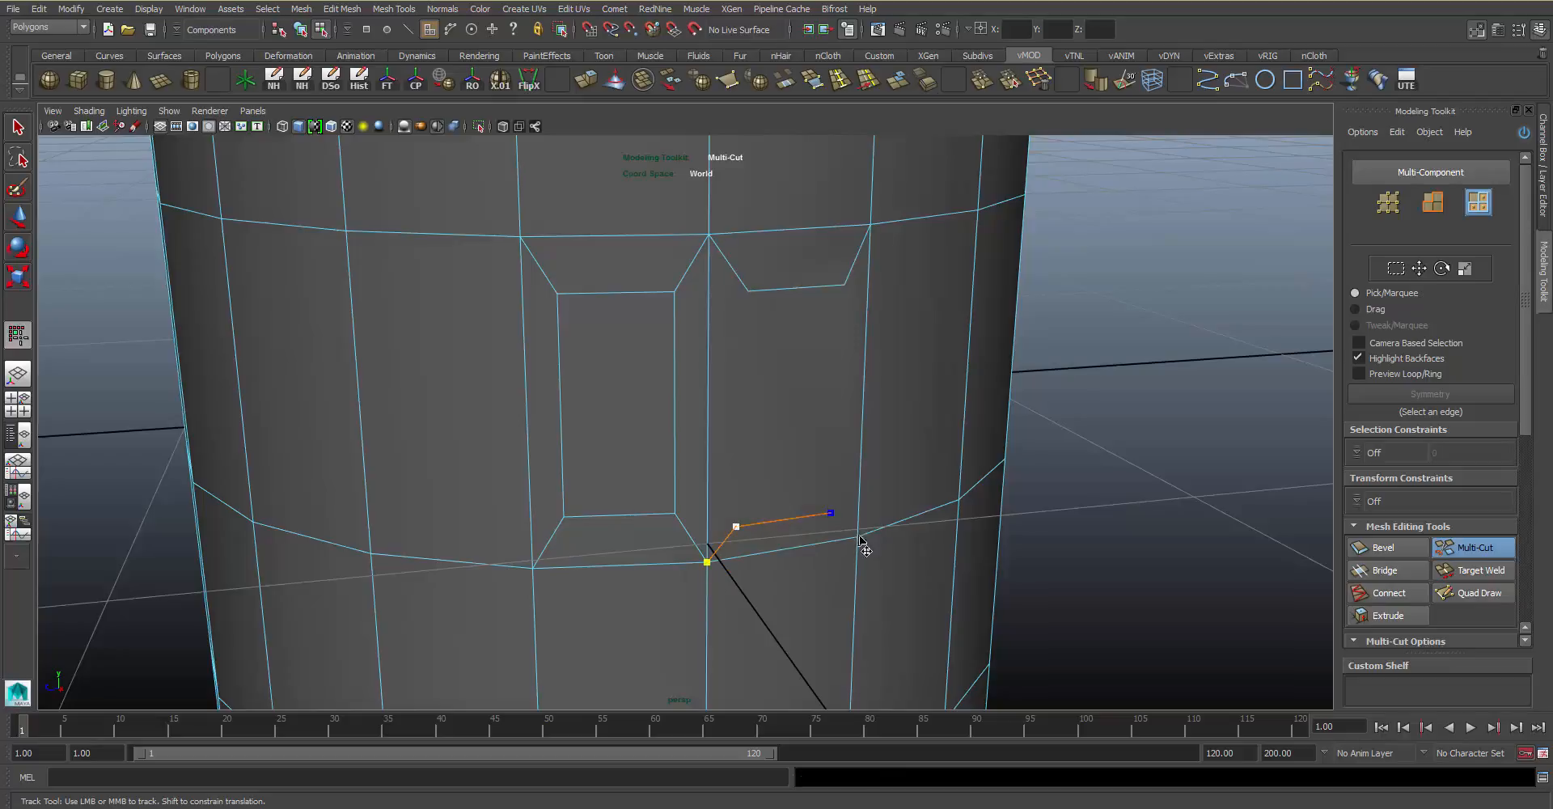
pyautogui.click(857, 536)
pyautogui.press('Return')
# Close the hand-cut inset with two vertical Multi-Cut edges joining its upper and lower interior points
pyautogui.click(749, 291)
pyautogui.click(737, 526)
pyautogui.press('Return')
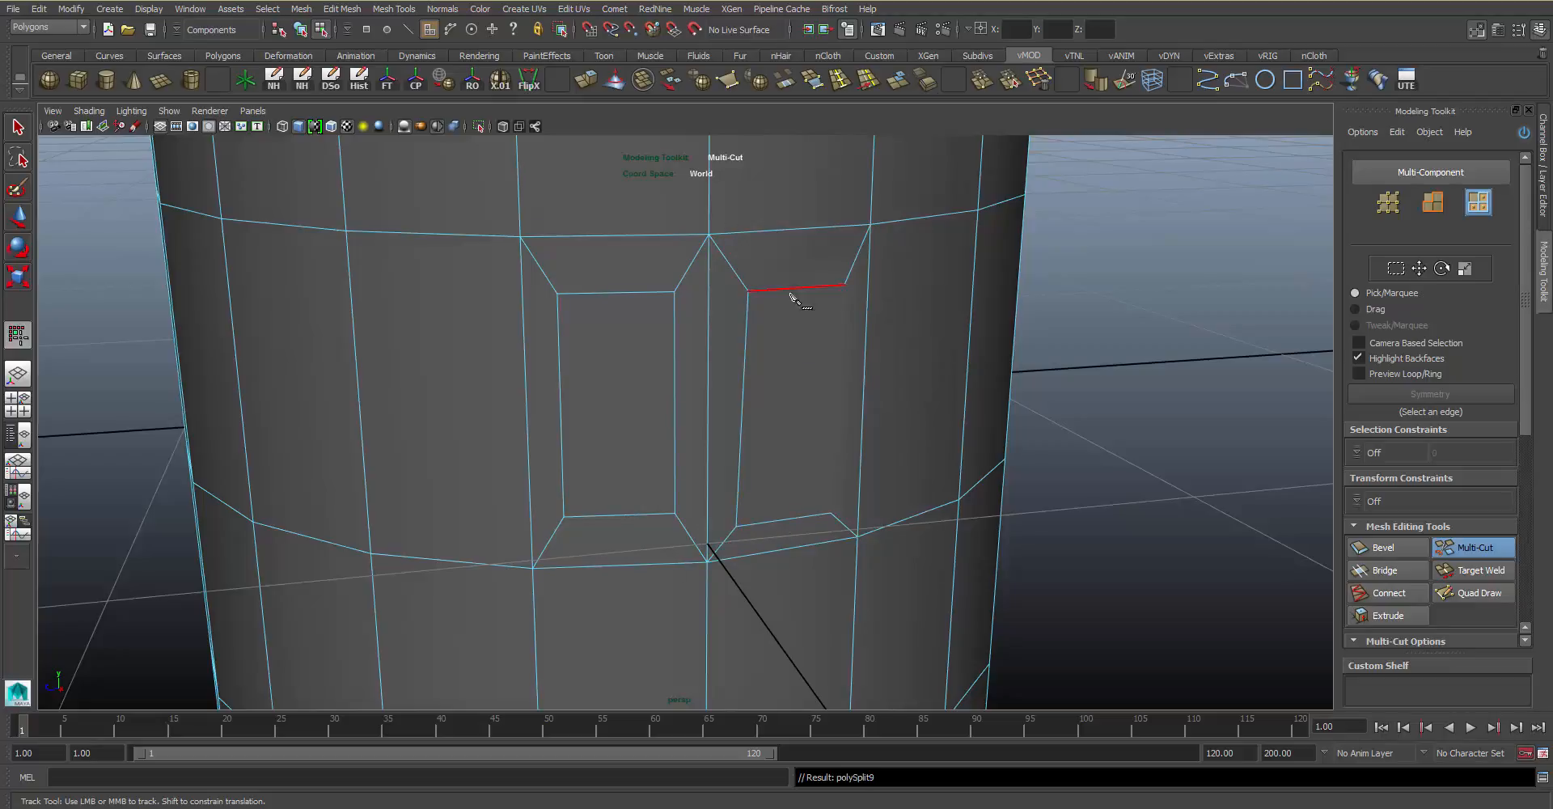
pyautogui.click(845, 285)
pyautogui.click(830, 513)
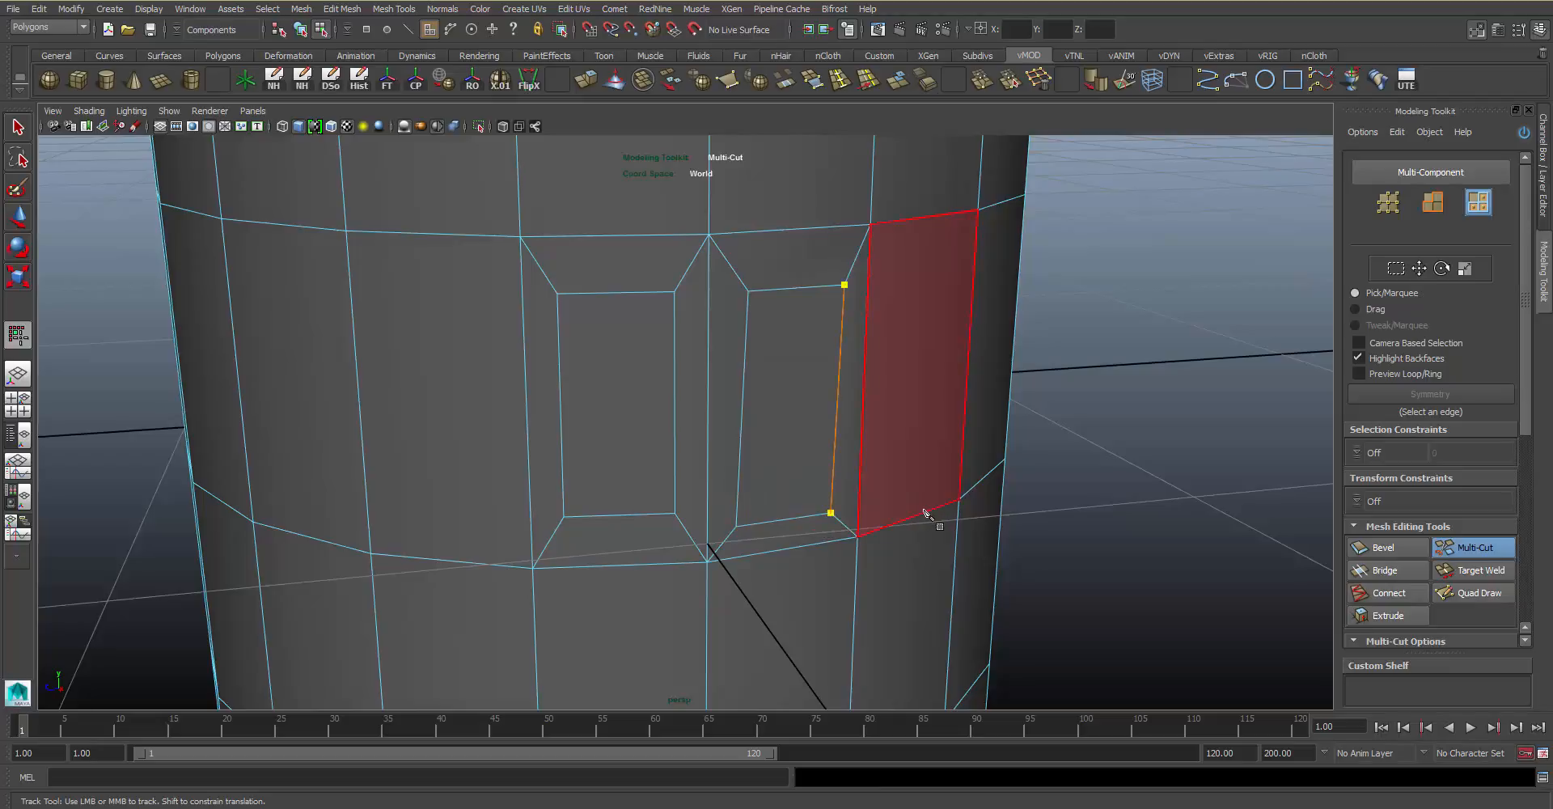
pyautogui.press('Return')
# Cancel the stray cut, leave Multi-Cut and compare the hand-cut inset with the extruded one
pyautogui.click(748, 291)
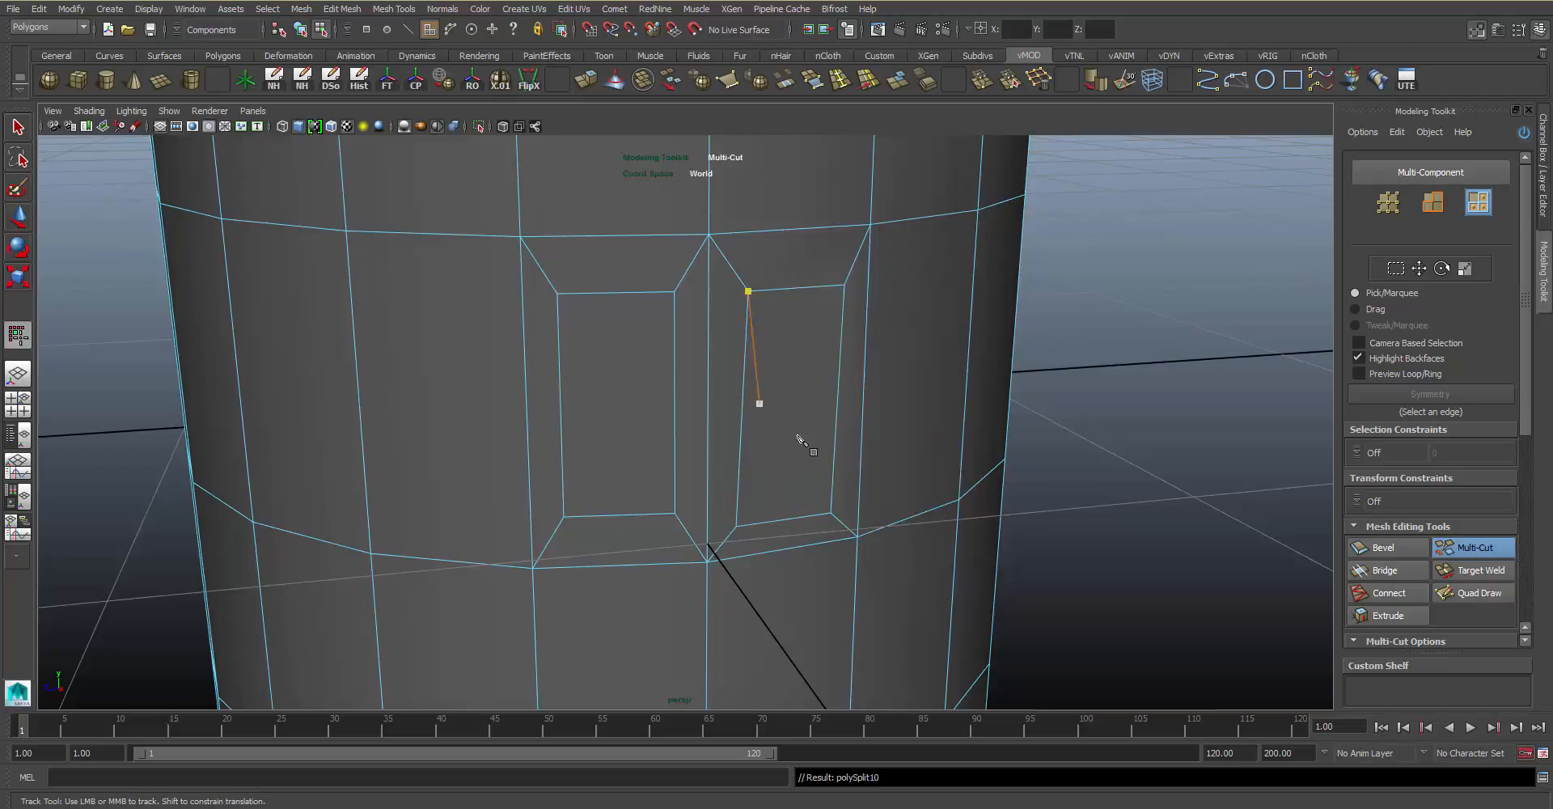
pyautogui.press('Escape')
pyautogui.keyDown('alt'); pyautogui.moveTo(801, 441); pyautogui.dragTo(741, 391, button='right'); pyautogui.keyUp('alt')
pyautogui.keyDown('alt'); pyautogui.moveTo(742, 391); pyautogui.dragTo(723, 340); pyautogui.keyUp('alt')
pyautogui.keyDown('alt'); pyautogui.moveTo(722, 339); pyautogui.dragTo(705, 251, button='middle'); pyautogui.keyUp('alt')
pyautogui.keyDown('alt'); pyautogui.moveTo(705, 251); pyautogui.dragTo(763, 391, button='right'); pyautogui.keyUp('alt')
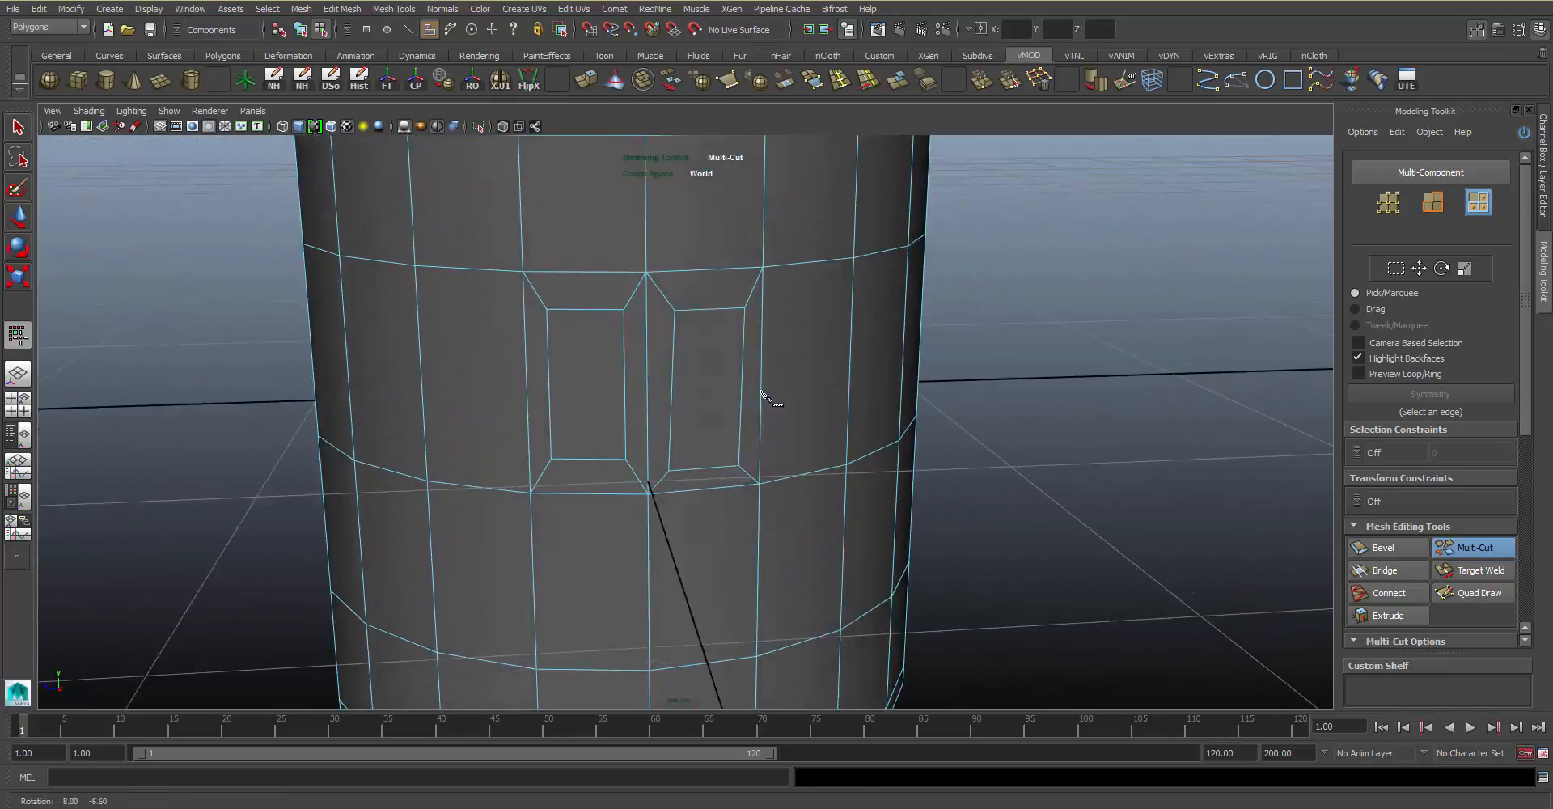
pyautogui.click(738, 305)
pyautogui.press('q')
pyautogui.keyDown('alt'); pyautogui.moveTo(716, 455); pyautogui.dragTo(694, 404); pyautogui.keyUp('alt')
# Check the hand-cut inset's faces and upper corner vertex, clear the selection and view the cylinder from above
pyautogui.click(672, 244)
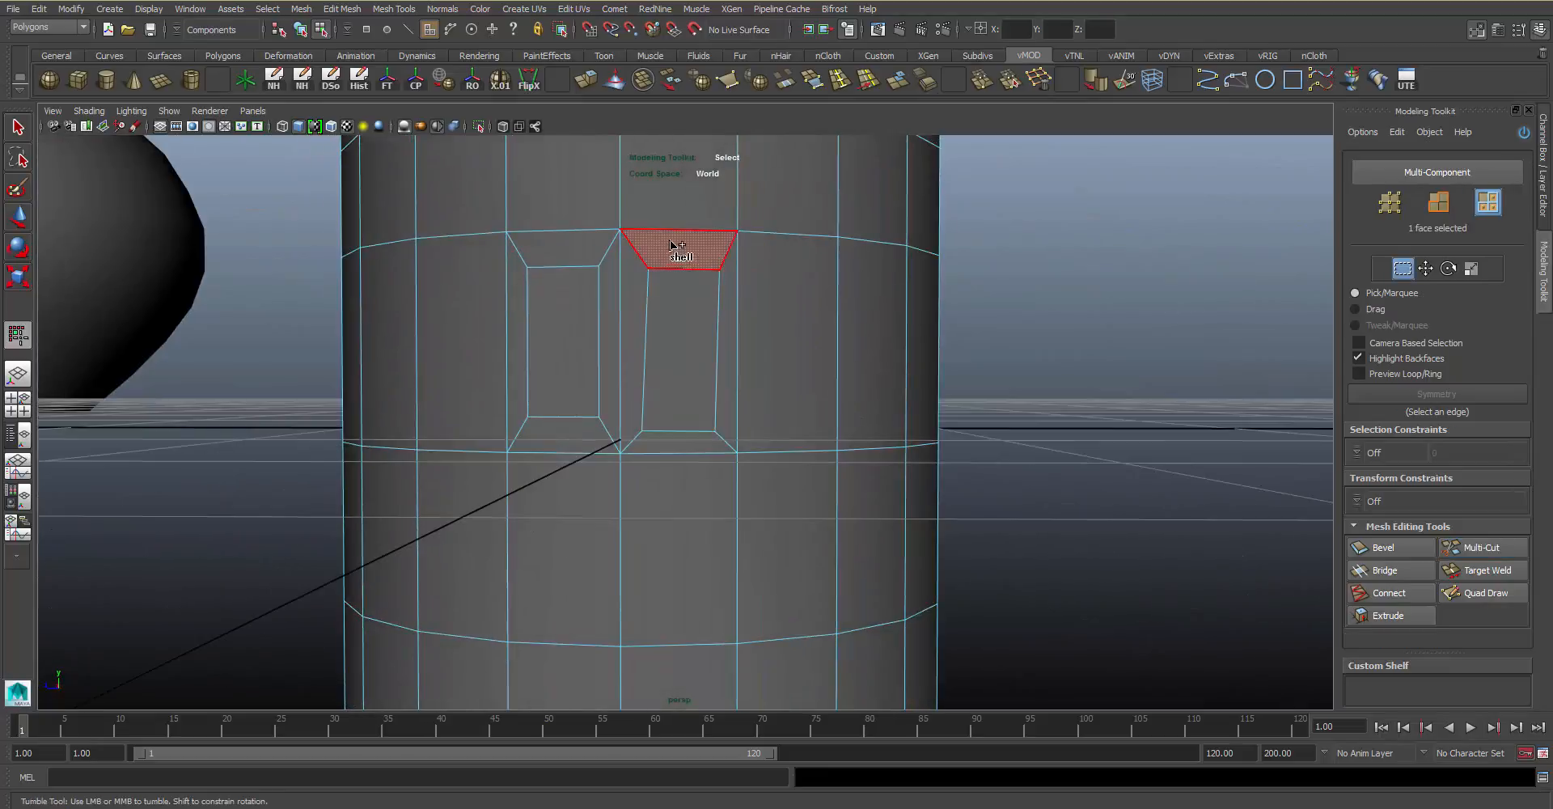
pyautogui.click(684, 291)
pyautogui.moveTo(687, 304); pyautogui.dragTo(659, 302, button='right')
pyautogui.click(657, 281)
pyautogui.press('w')
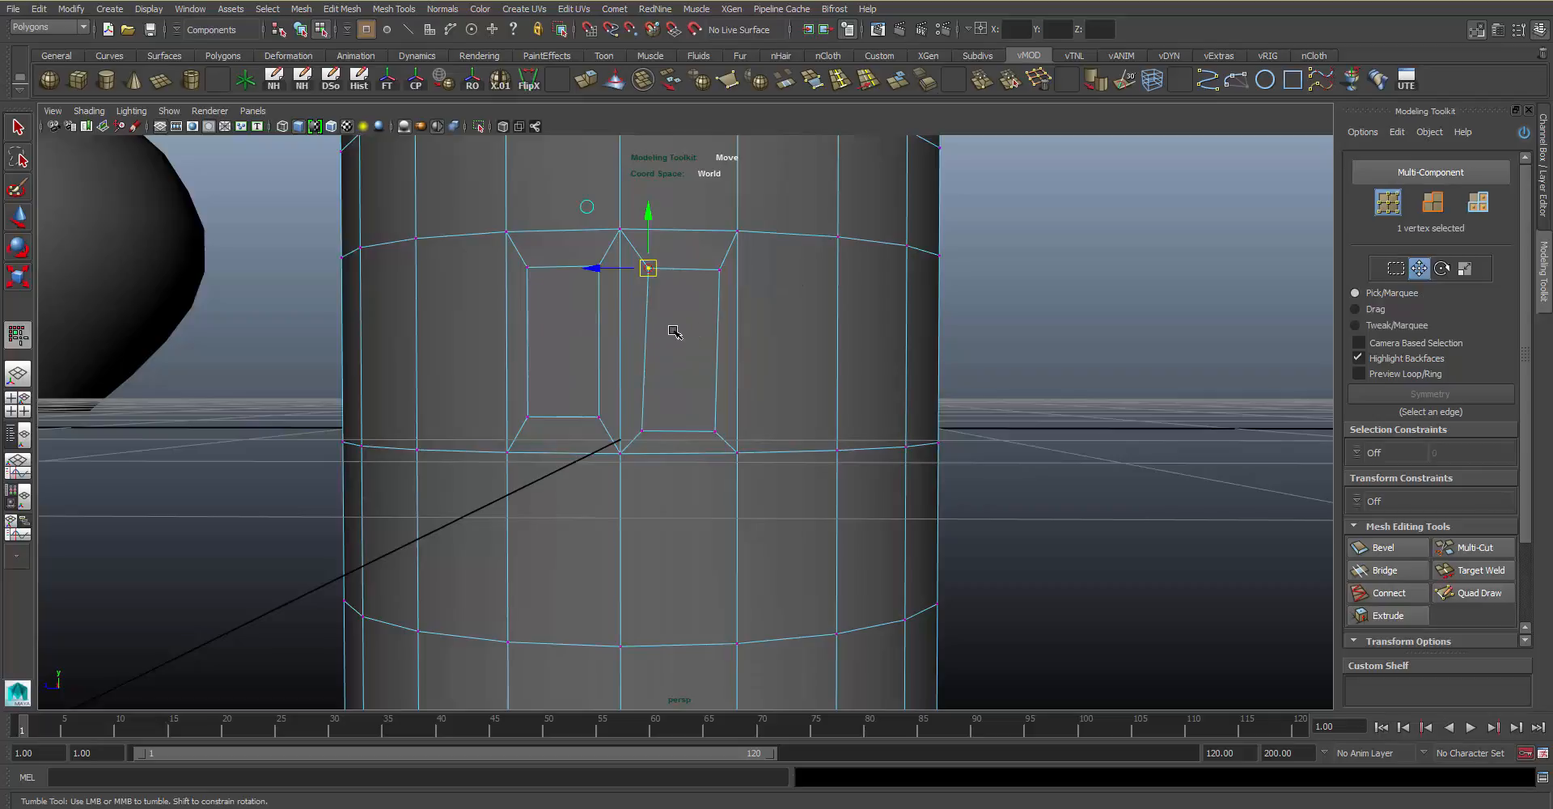
pyautogui.click(986, 306)
pyautogui.keyDown('alt'); pyautogui.moveTo(986, 306); pyautogui.dragTo(697, 367); pyautogui.keyUp('alt')
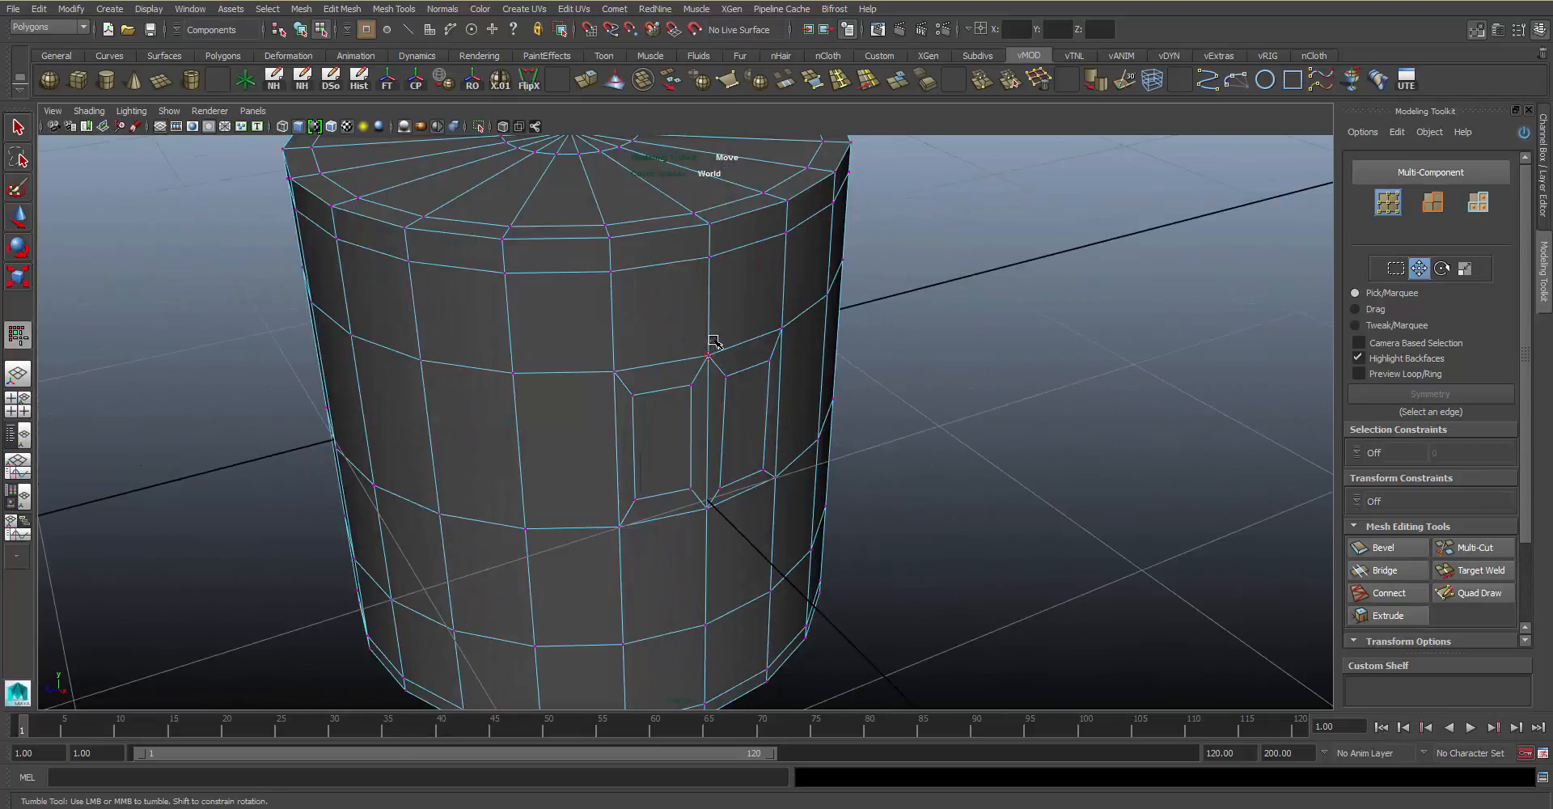
# Delete the whole cylinder in object mode and undo the deletion
pyautogui.moveTo(713, 341); pyautogui.dragTo(770, 329, button='right')
pyautogui.click(787, 378)
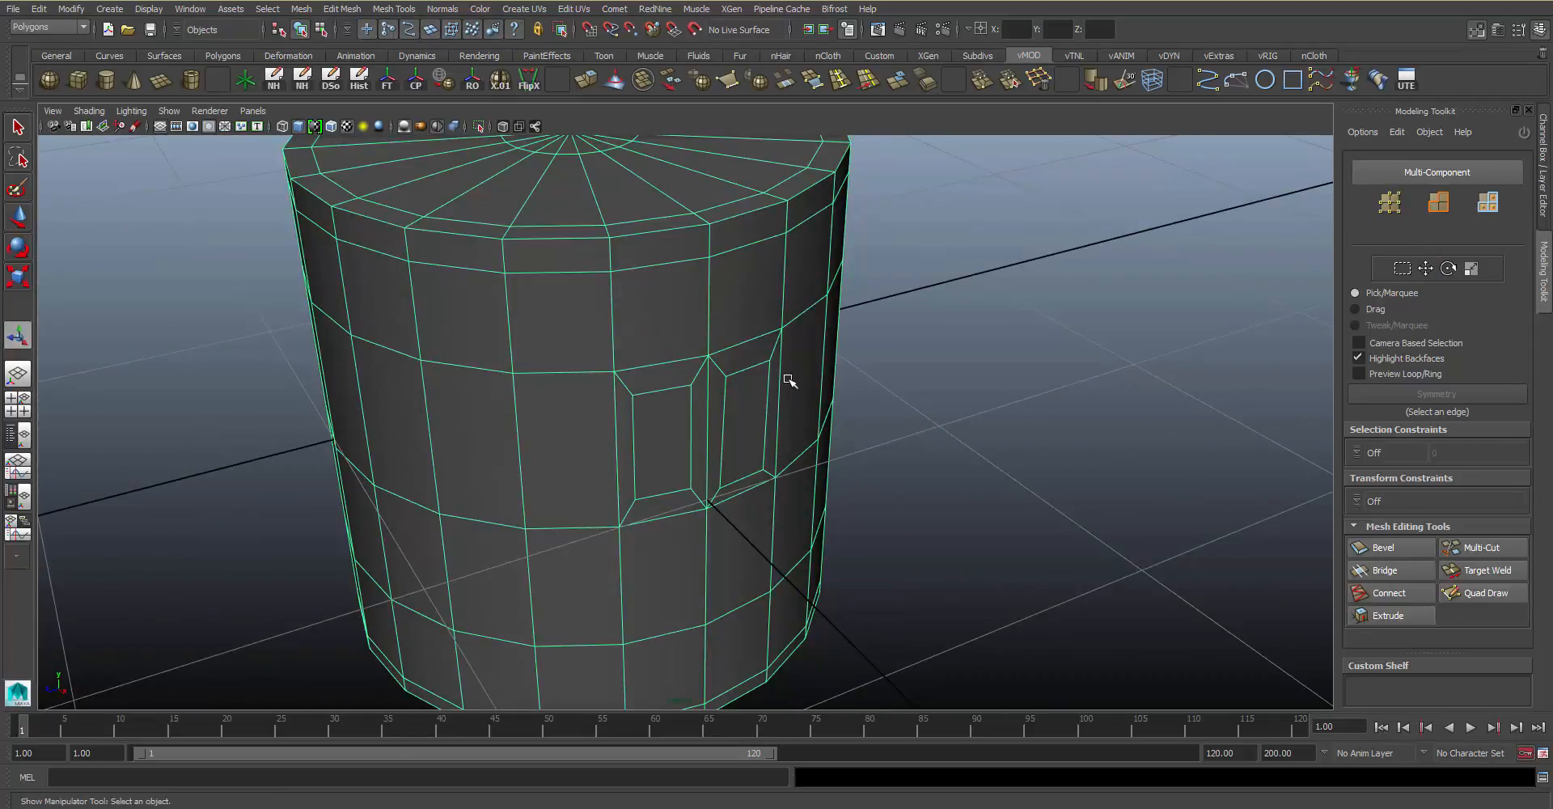
pyautogui.press('Delete')
pyautogui.keyDown('alt'); pyautogui.moveTo(940, 349); pyautogui.dragTo(960, 416); pyautogui.keyUp('alt')
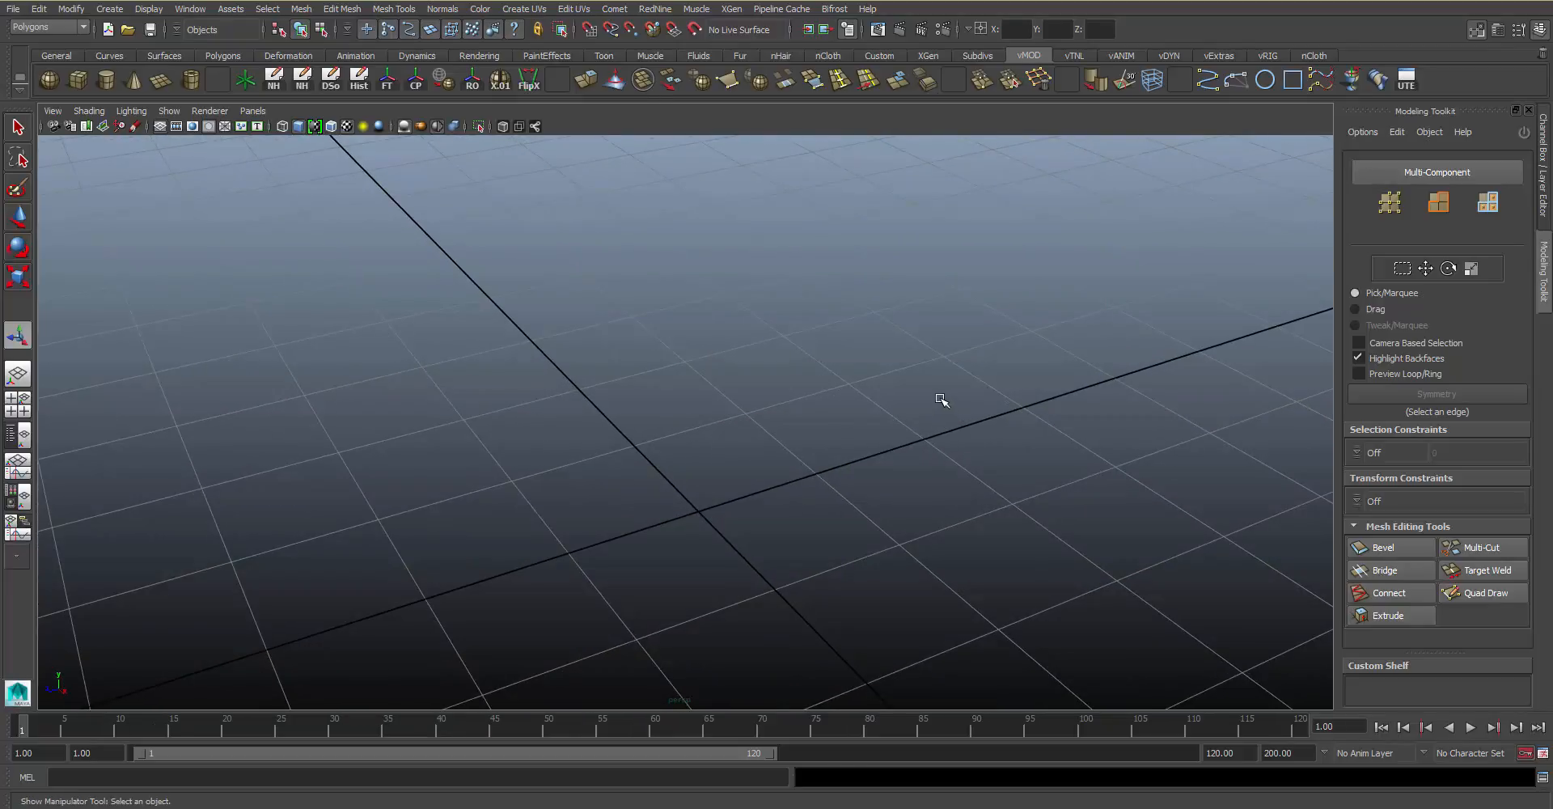
pyautogui.hotkey('ctrl', 'z')
# Delete three adjacent faces in the middle row on a plain side of the cylinder to open a hole
pyautogui.click(930, 330)
pyautogui.scroll(10, 944, 399)
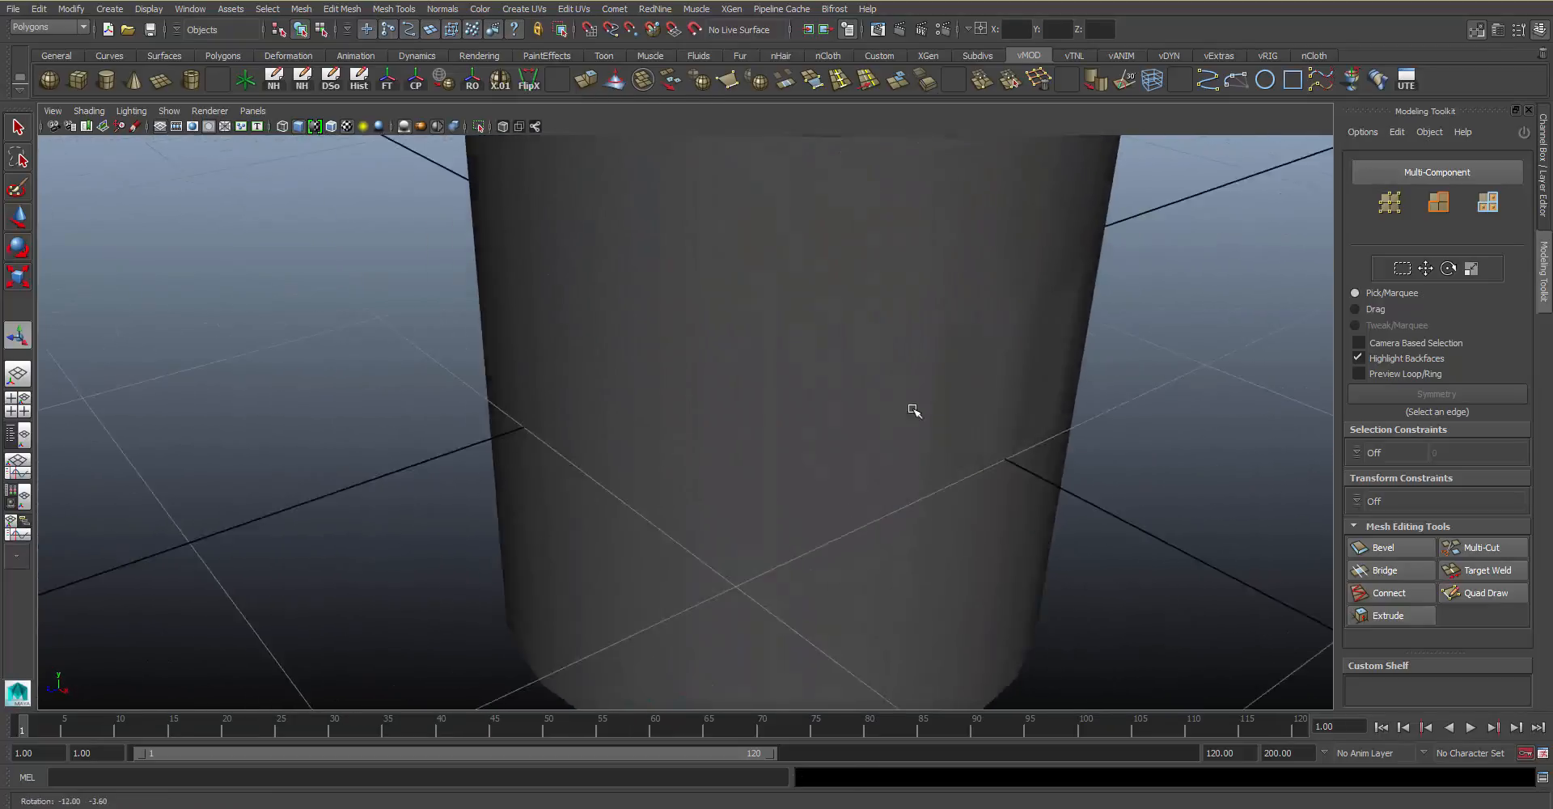
pyautogui.click(702, 316)
pyautogui.keyDown('alt'); pyautogui.moveTo(913, 409); pyautogui.dragTo(716, 351); pyautogui.keyUp('alt')
pyautogui.moveTo(702, 322); pyautogui.dragTo(686, 377, button='right')
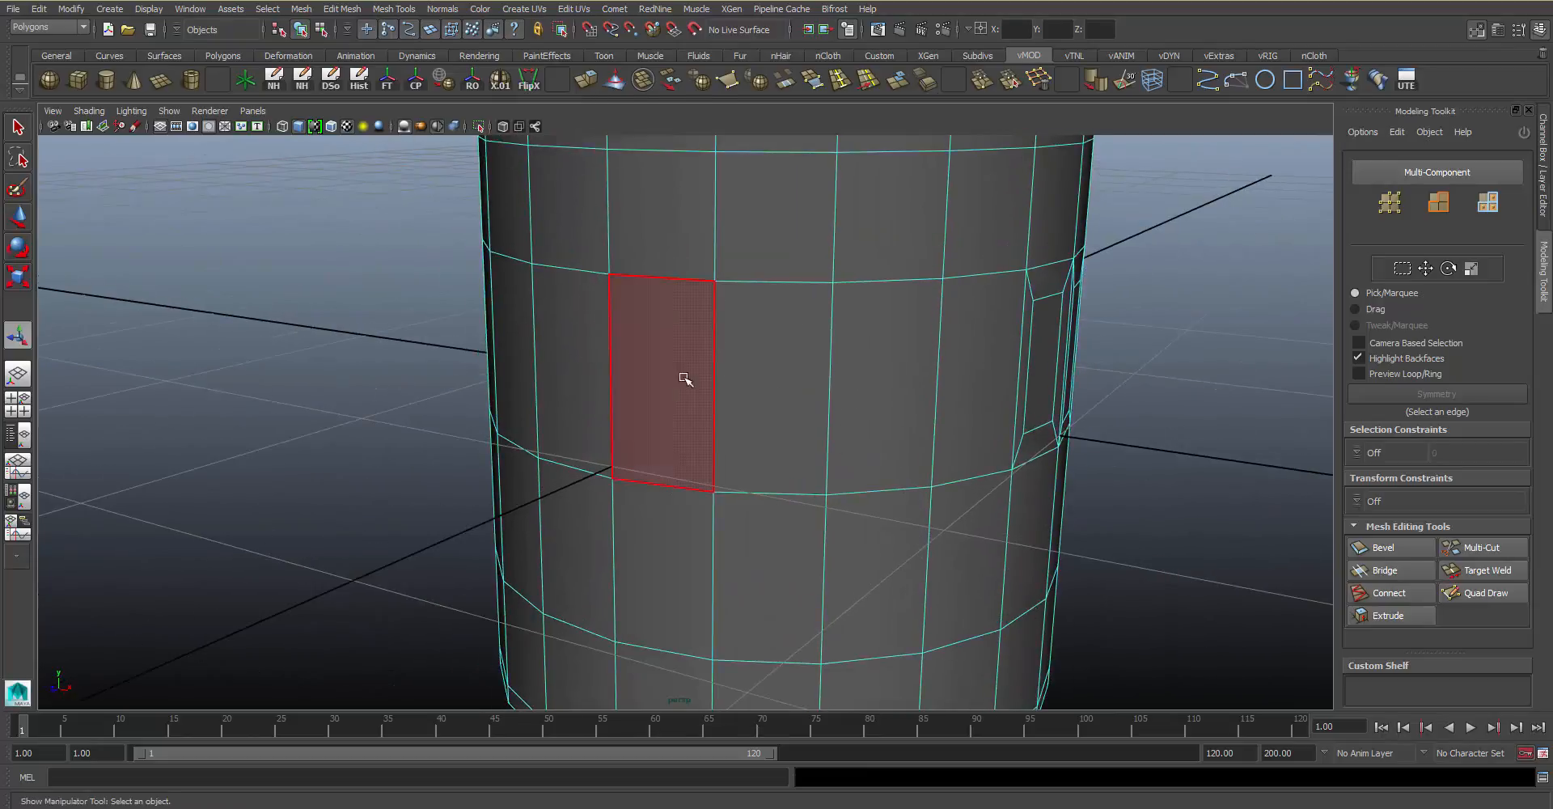
pyautogui.click(661, 360)
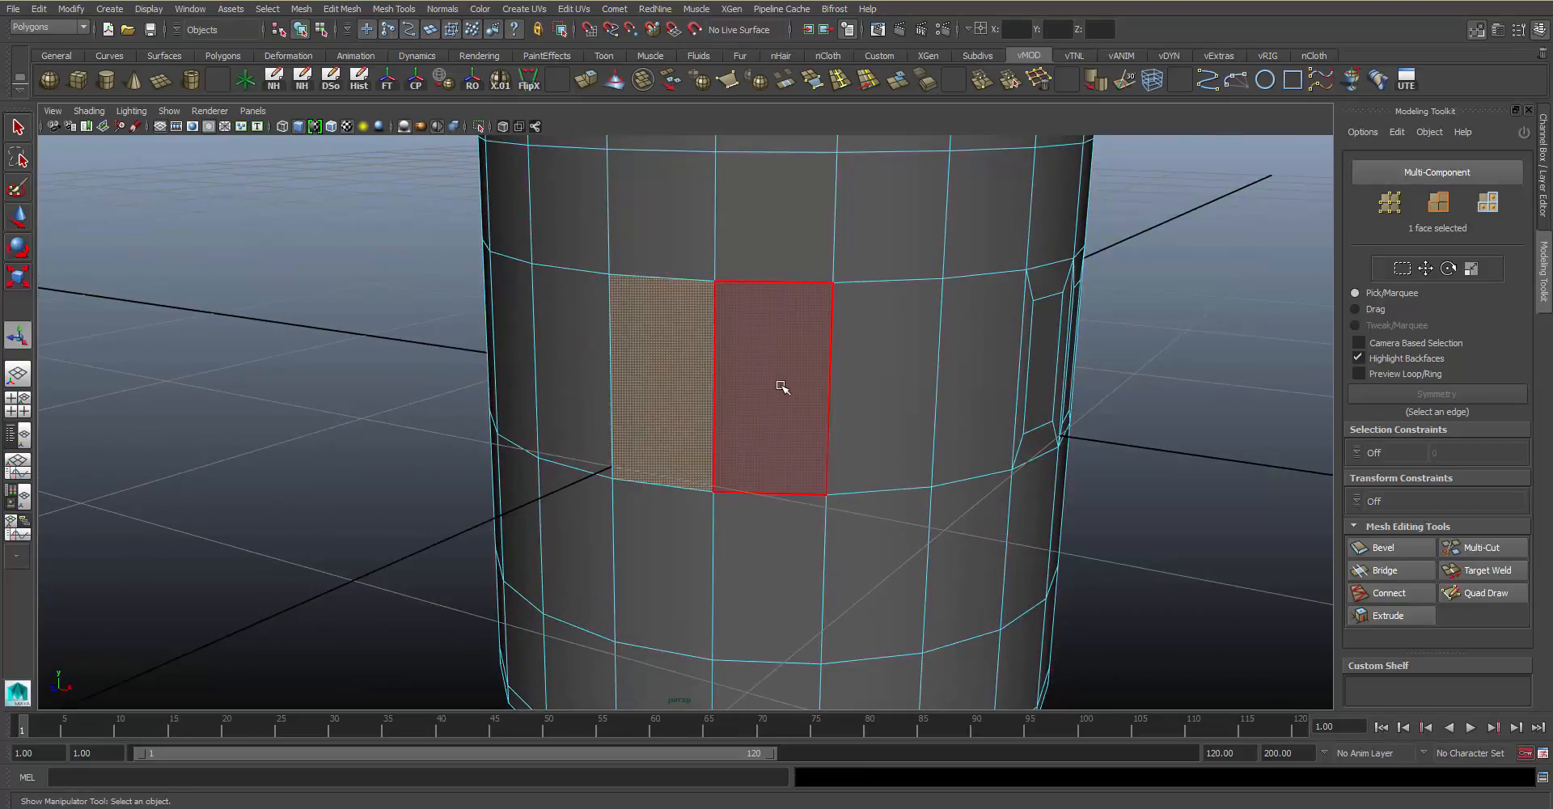
pyautogui.keyDown('shift'); pyautogui.click(817, 372); pyautogui.keyUp('shift')
pyautogui.keyDown('shift'); pyautogui.click(898, 377); pyautogui.keyUp('shift')
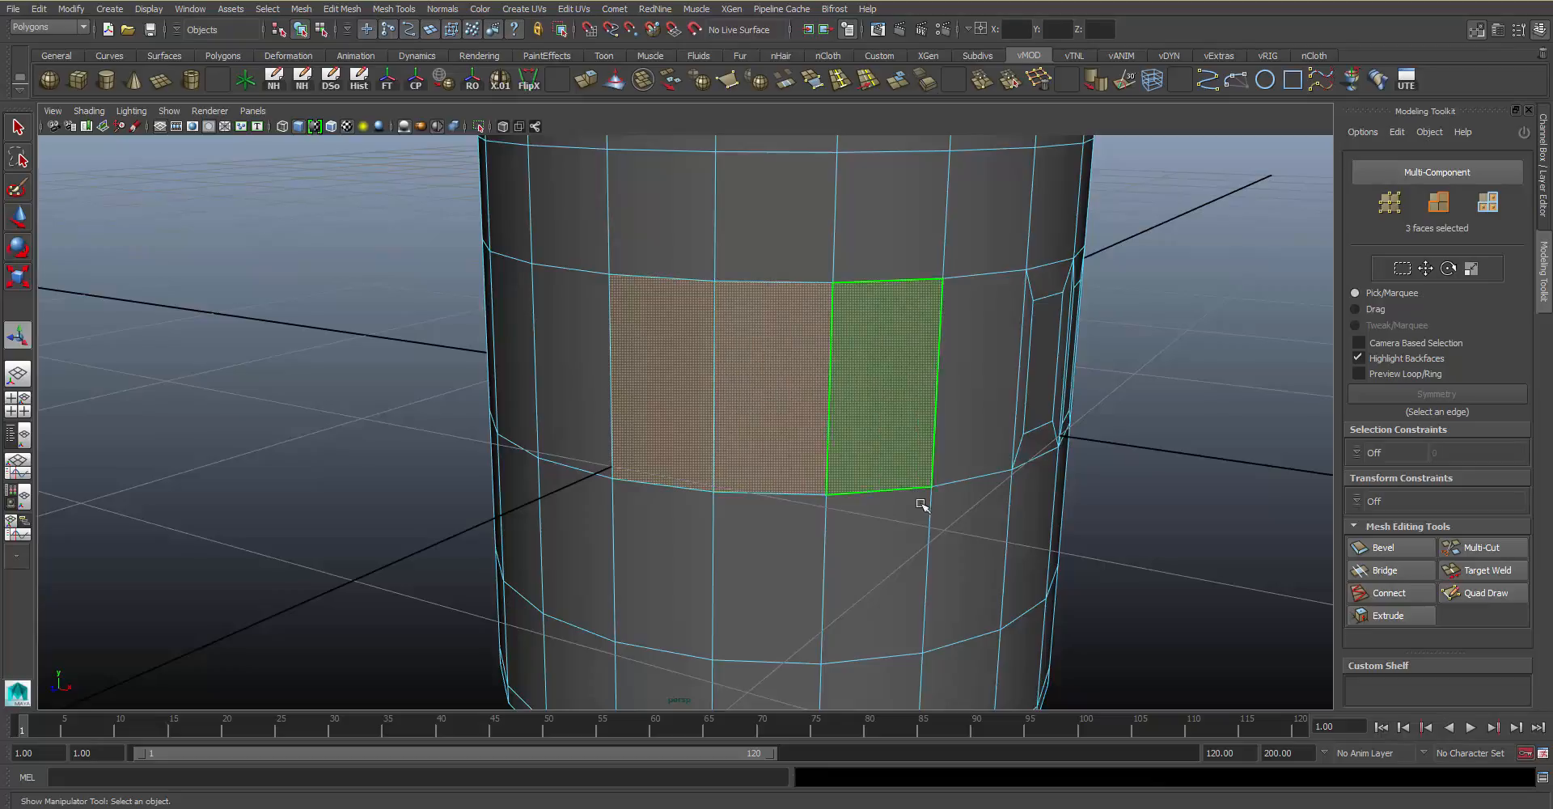
pyautogui.press('Delete')
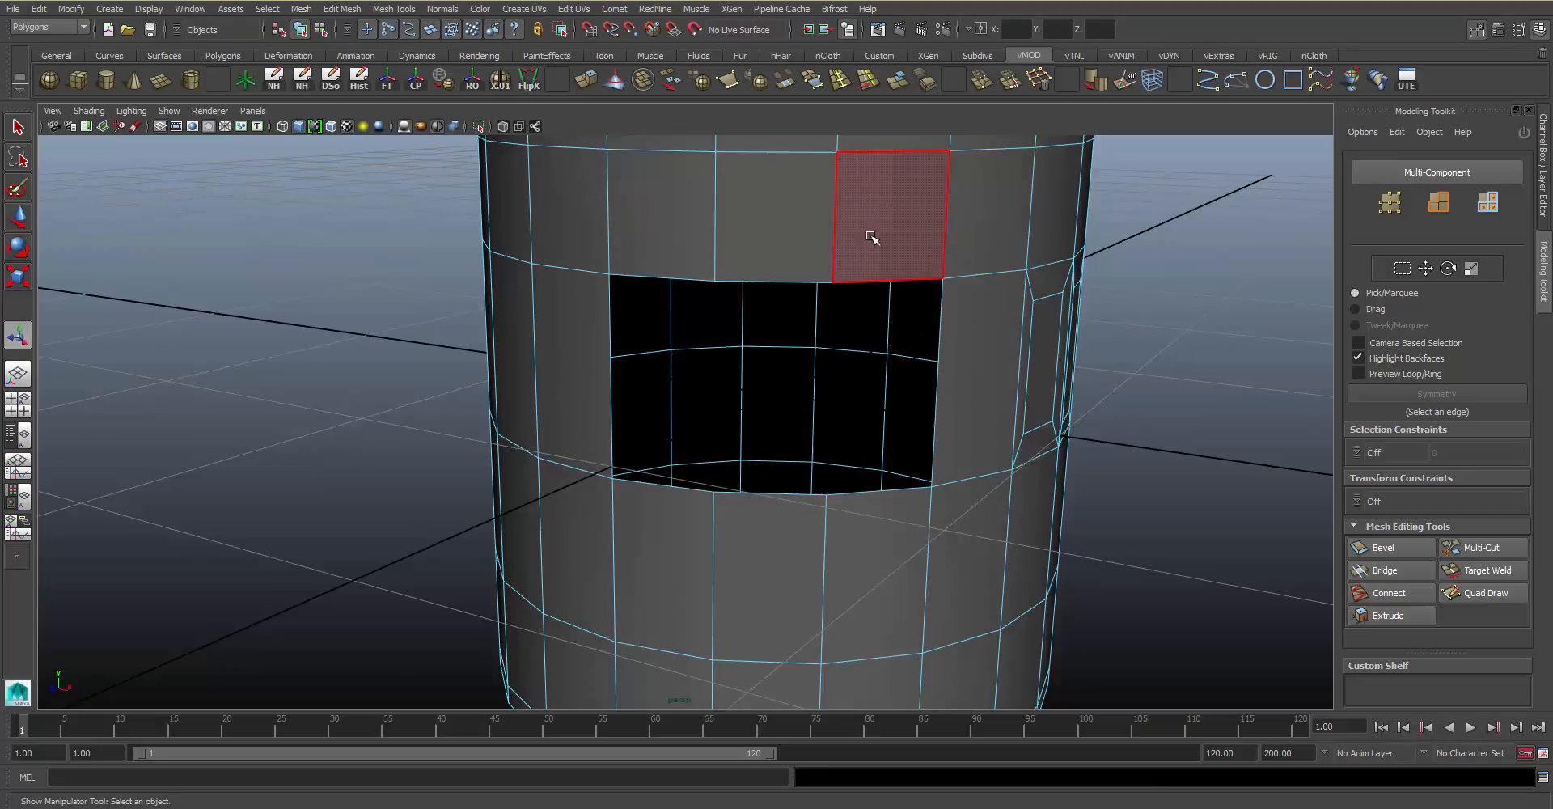
# Bridge the three upper edges of the opening to its three lower edges, and undo the bridge
pyautogui.keyDown('alt'); pyautogui.moveTo(871, 240); pyautogui.dragTo(867, 365); pyautogui.keyUp('alt')
pyautogui.keyDown('alt'); pyautogui.moveTo(864, 344); pyautogui.dragTo(831, 312, button='middle'); pyautogui.keyUp('alt')
pyautogui.keyDown('alt'); pyautogui.moveTo(831, 312); pyautogui.dragTo(843, 320); pyautogui.keyUp('alt')
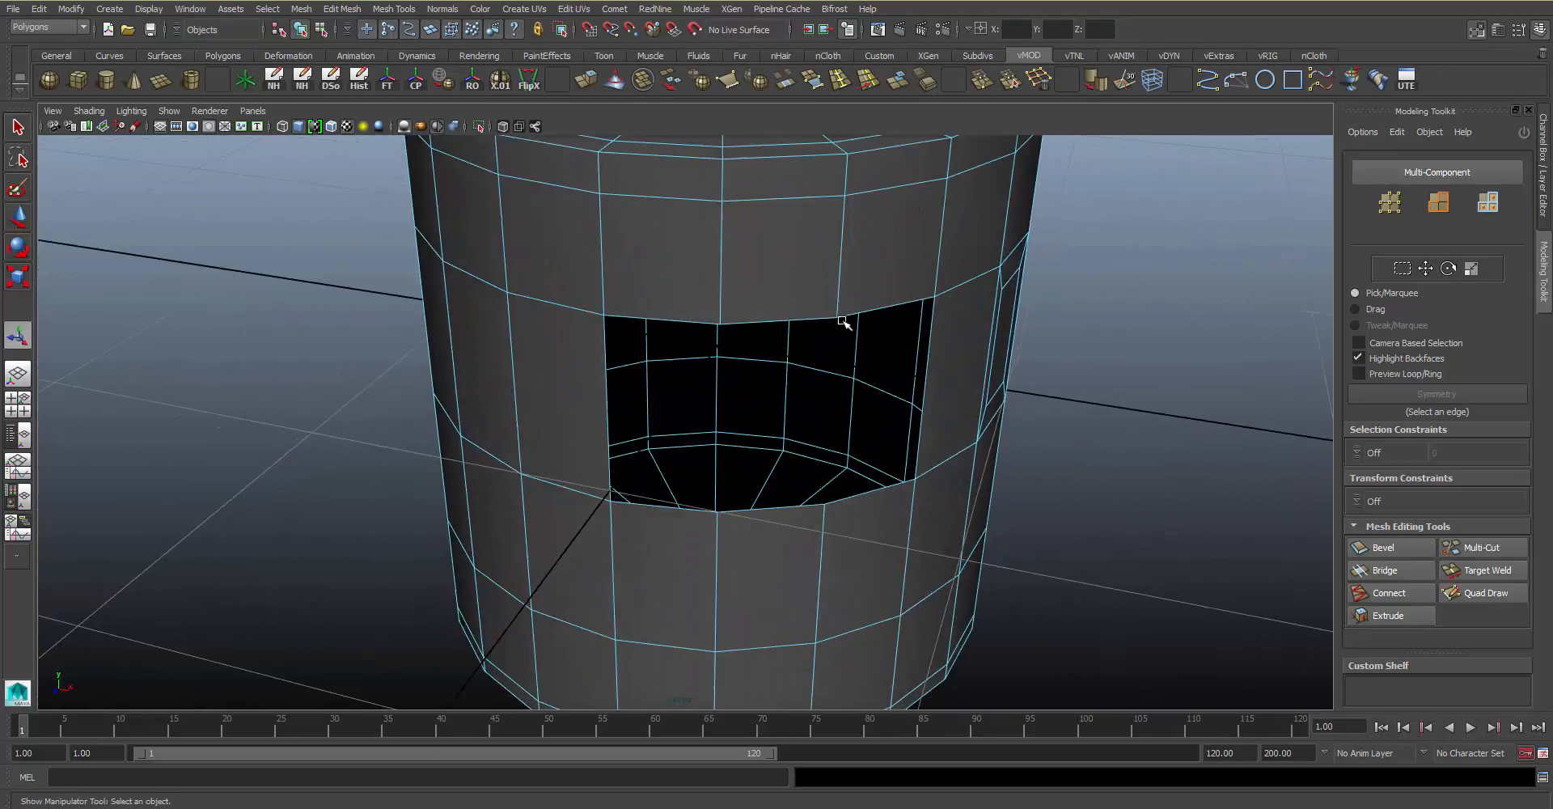
pyautogui.doubleClick(682, 310)
pyautogui.click(703, 316)
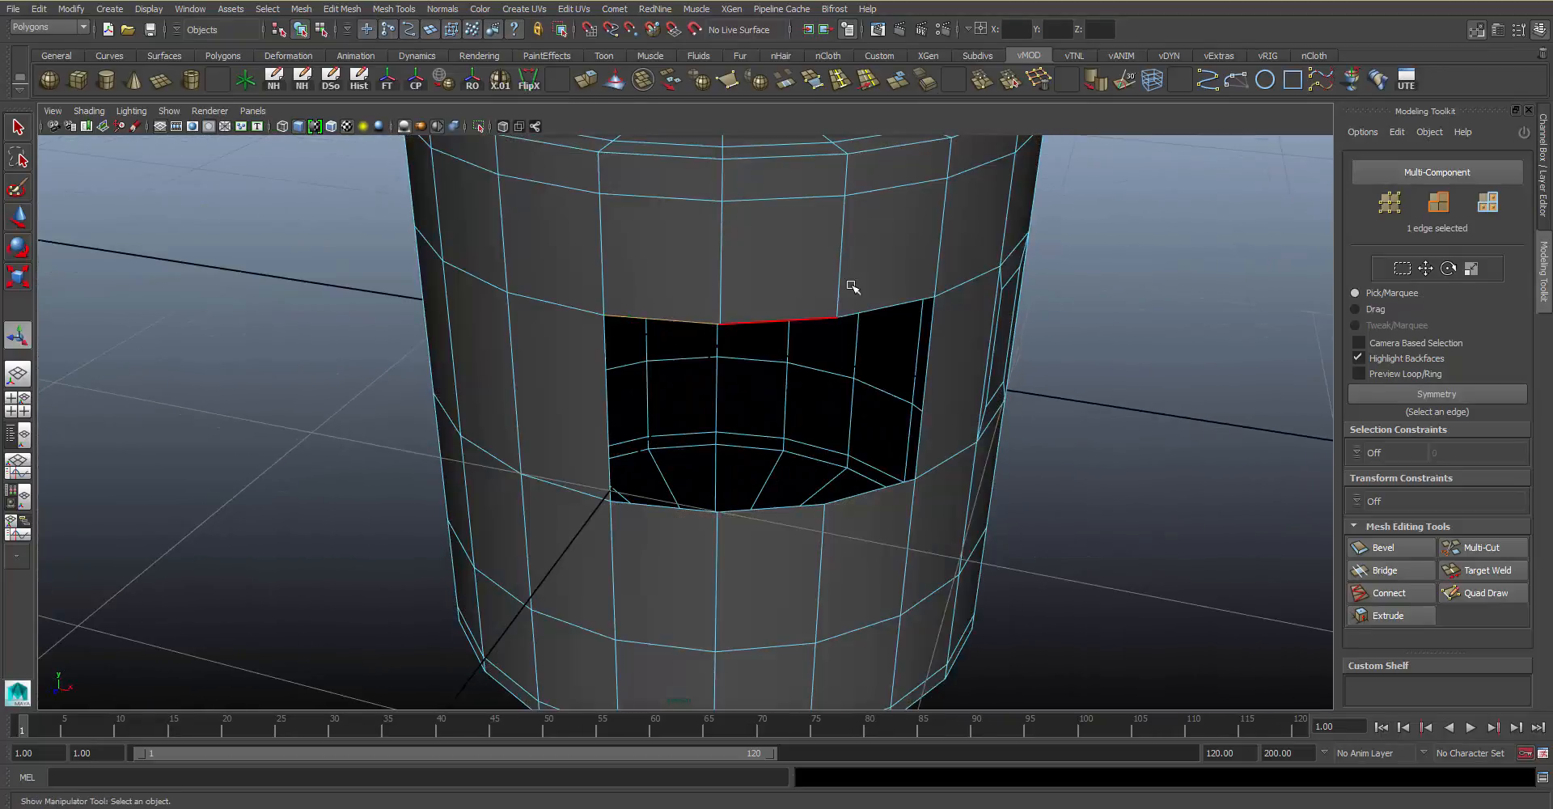
pyautogui.click(1438, 202)
pyautogui.keyDown('shift'); pyautogui.click(777, 320); pyautogui.keyUp('shift')
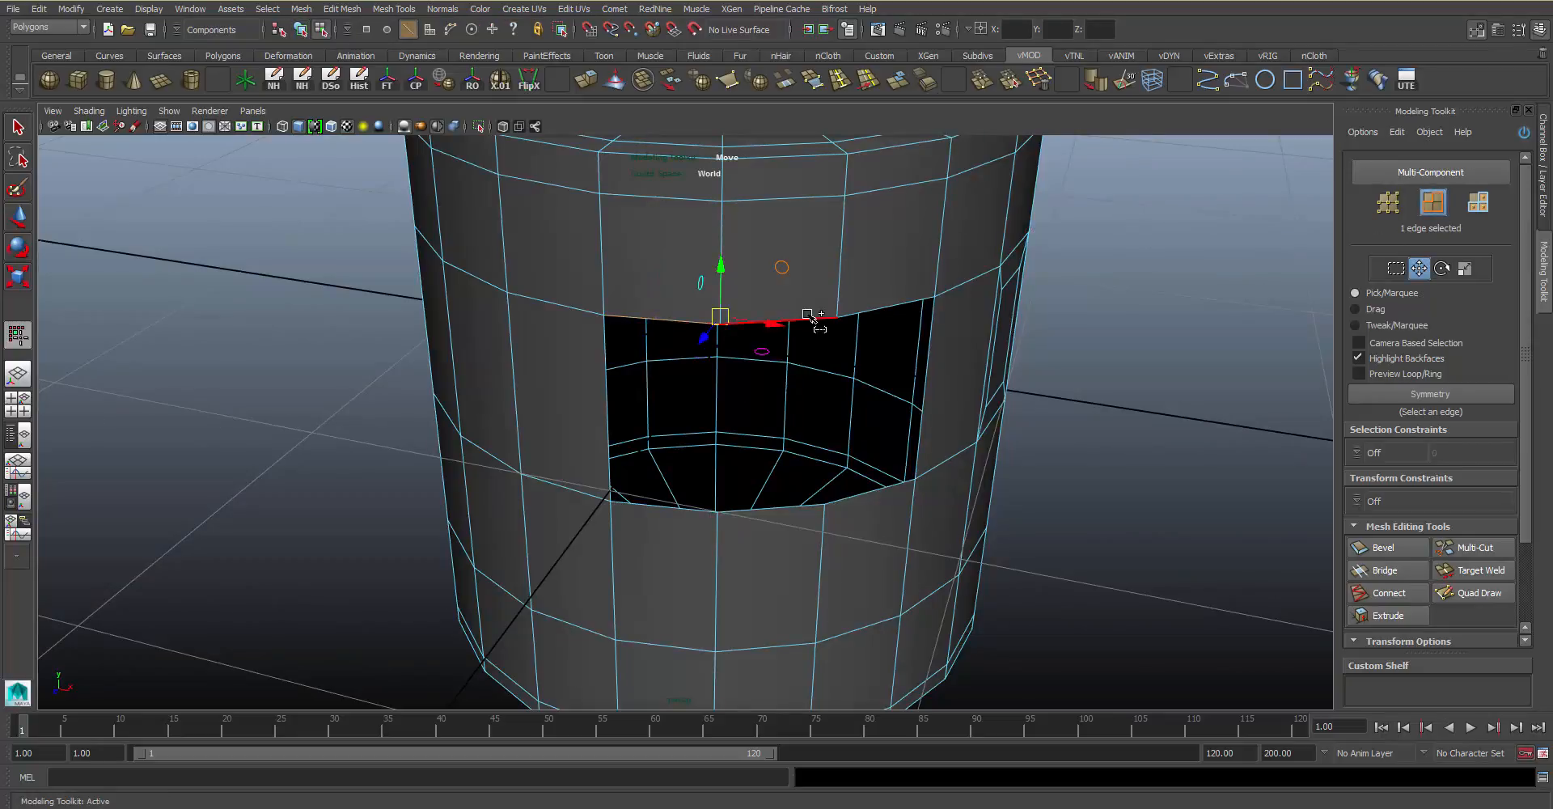
pyautogui.keyDown('shift'); pyautogui.click(890, 305); pyautogui.keyUp('shift')
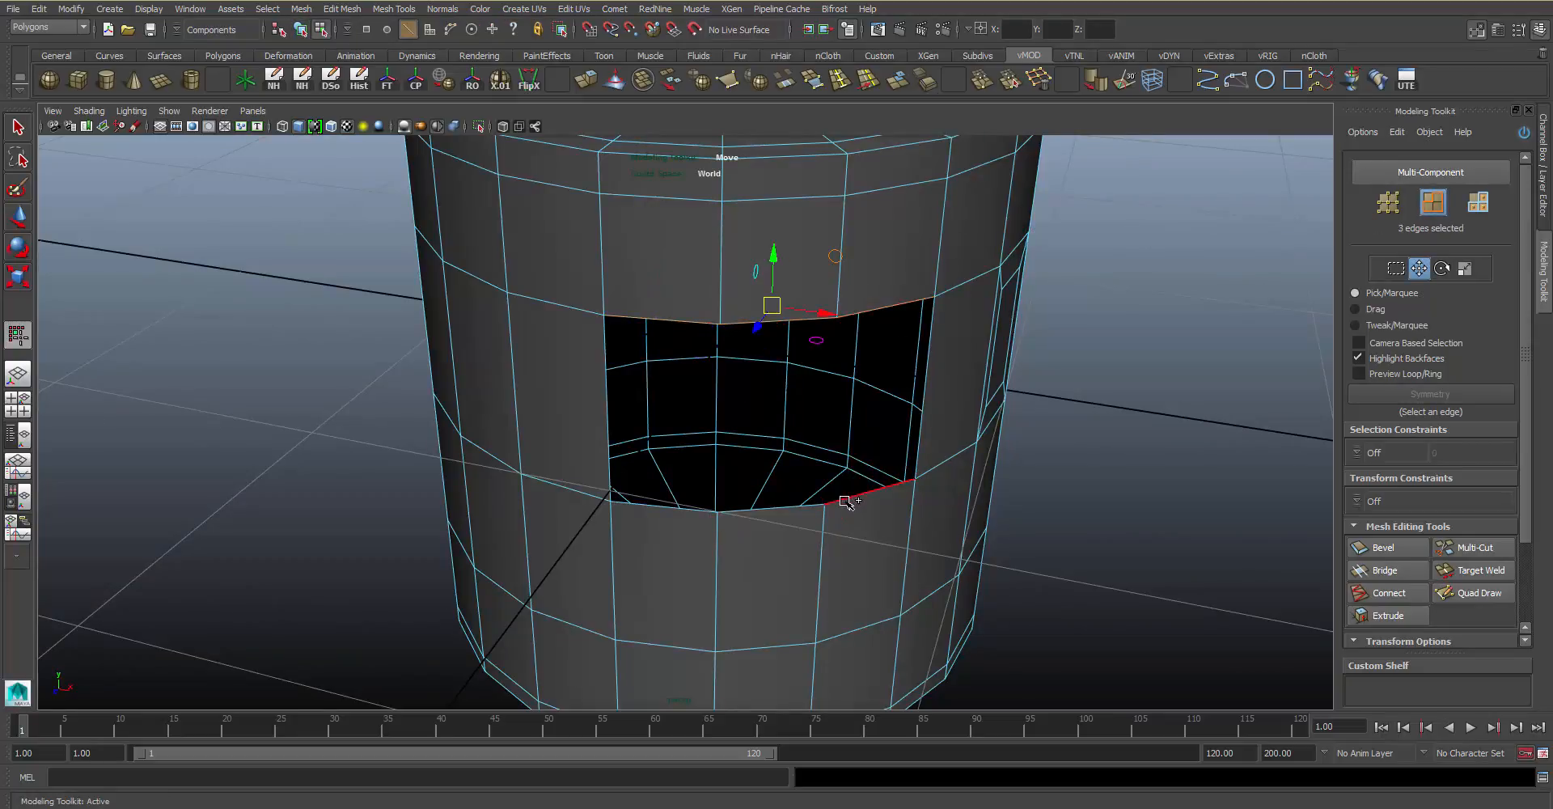
pyautogui.keyDown('shift'); pyautogui.click(846, 502); pyautogui.keyUp('shift')
pyautogui.keyDown('shift'); pyautogui.click(768, 508); pyautogui.keyUp('shift')
pyautogui.keyDown('shift'); pyautogui.click(672, 507); pyautogui.keyUp('shift')
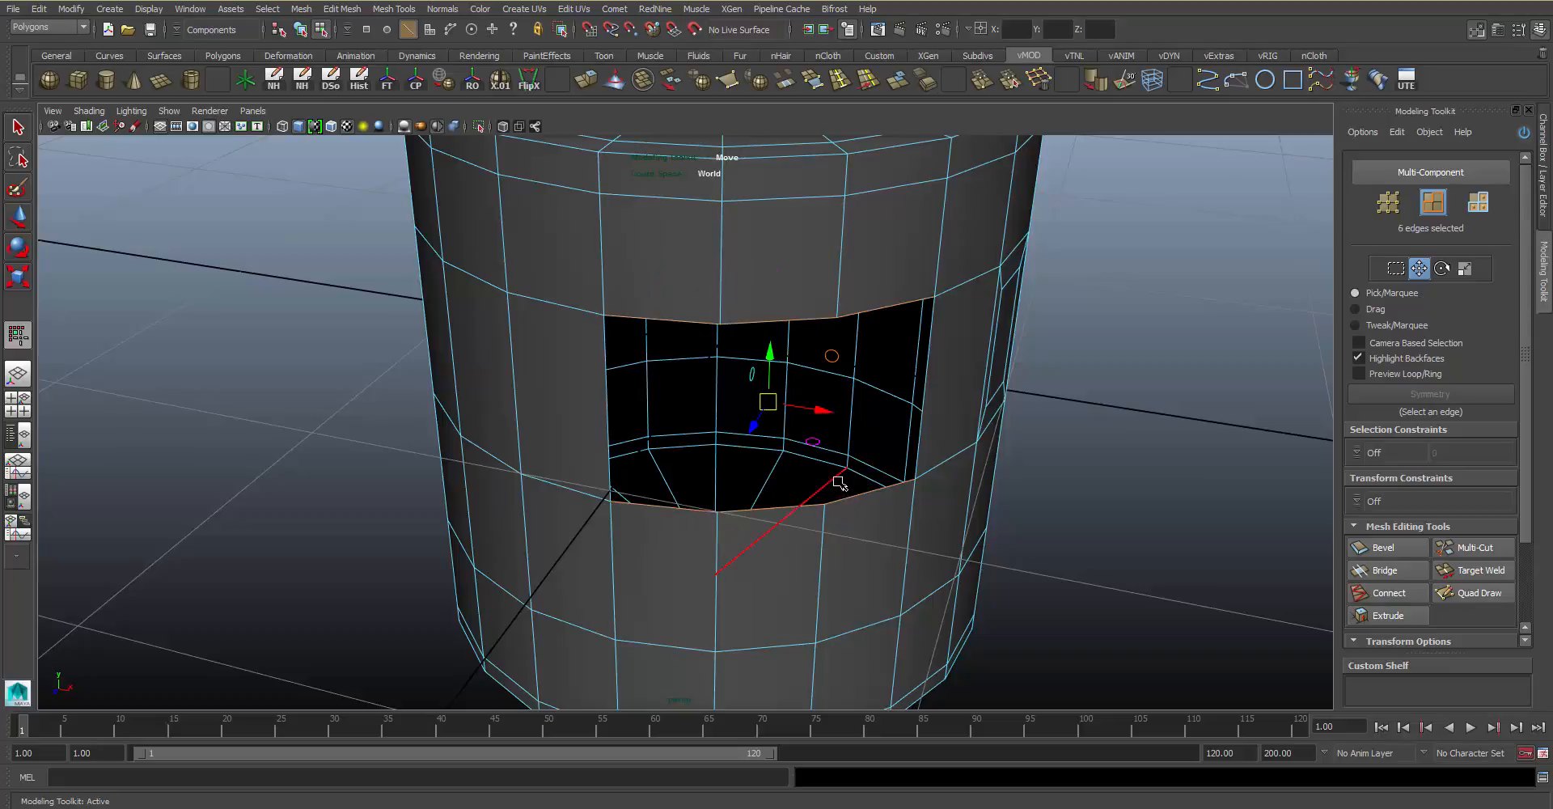
pyautogui.keyDown('alt'); pyautogui.moveTo(839, 483); pyautogui.dragTo(1029, 408); pyautogui.keyUp('alt')
pyautogui.click(1380, 569)
pyautogui.scroll(-2, 1356, 476)
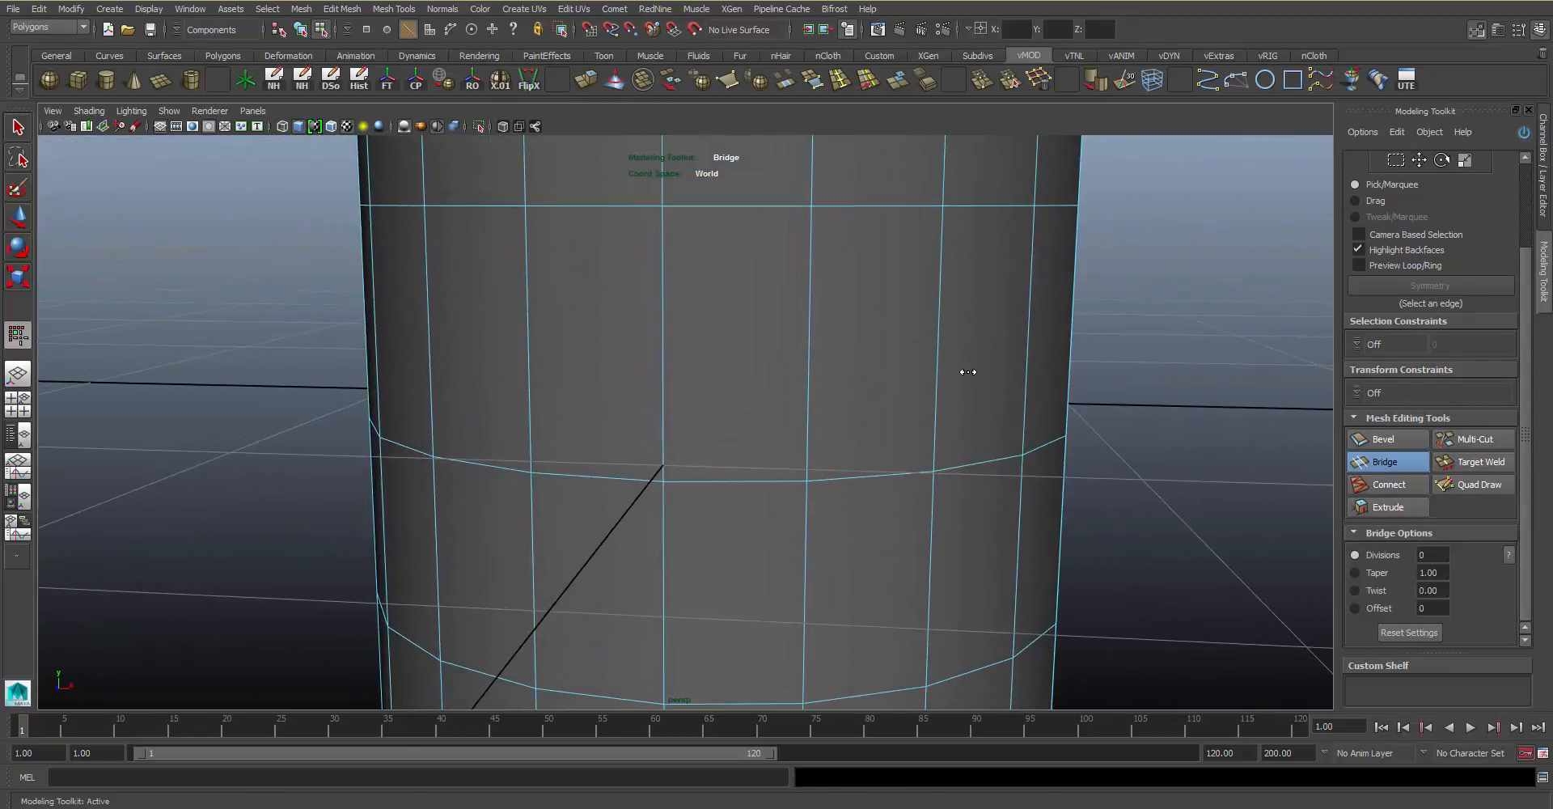
pyautogui.moveTo(968, 371); pyautogui.dragTo(865, 371)
pyautogui.keyDown('alt'); pyautogui.moveTo(944, 463); pyautogui.dragTo(951, 431, button='middle'); pyautogui.keyUp('alt')
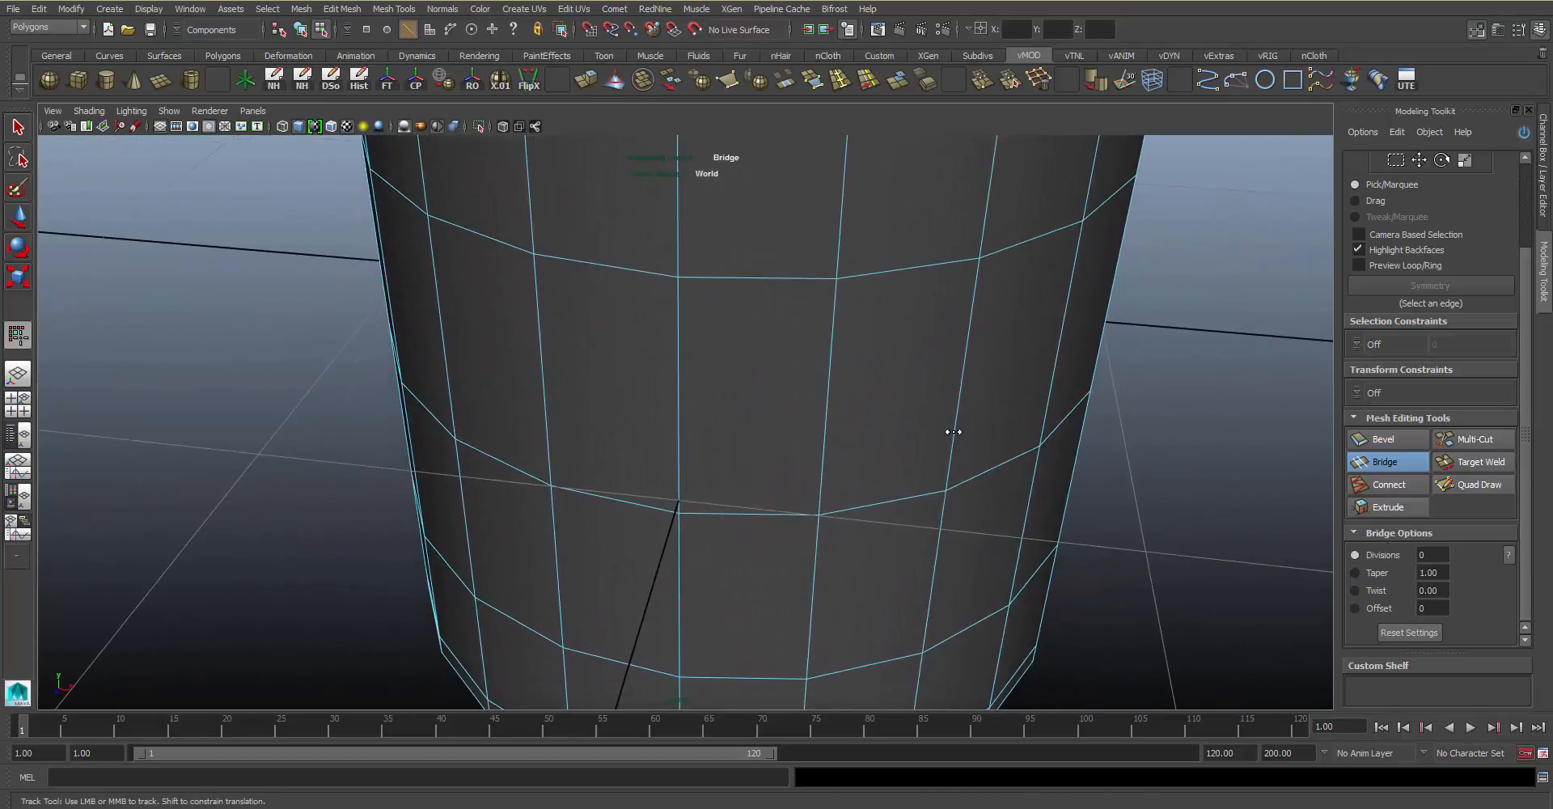
pyautogui.hotkey('ctrl', 'z')
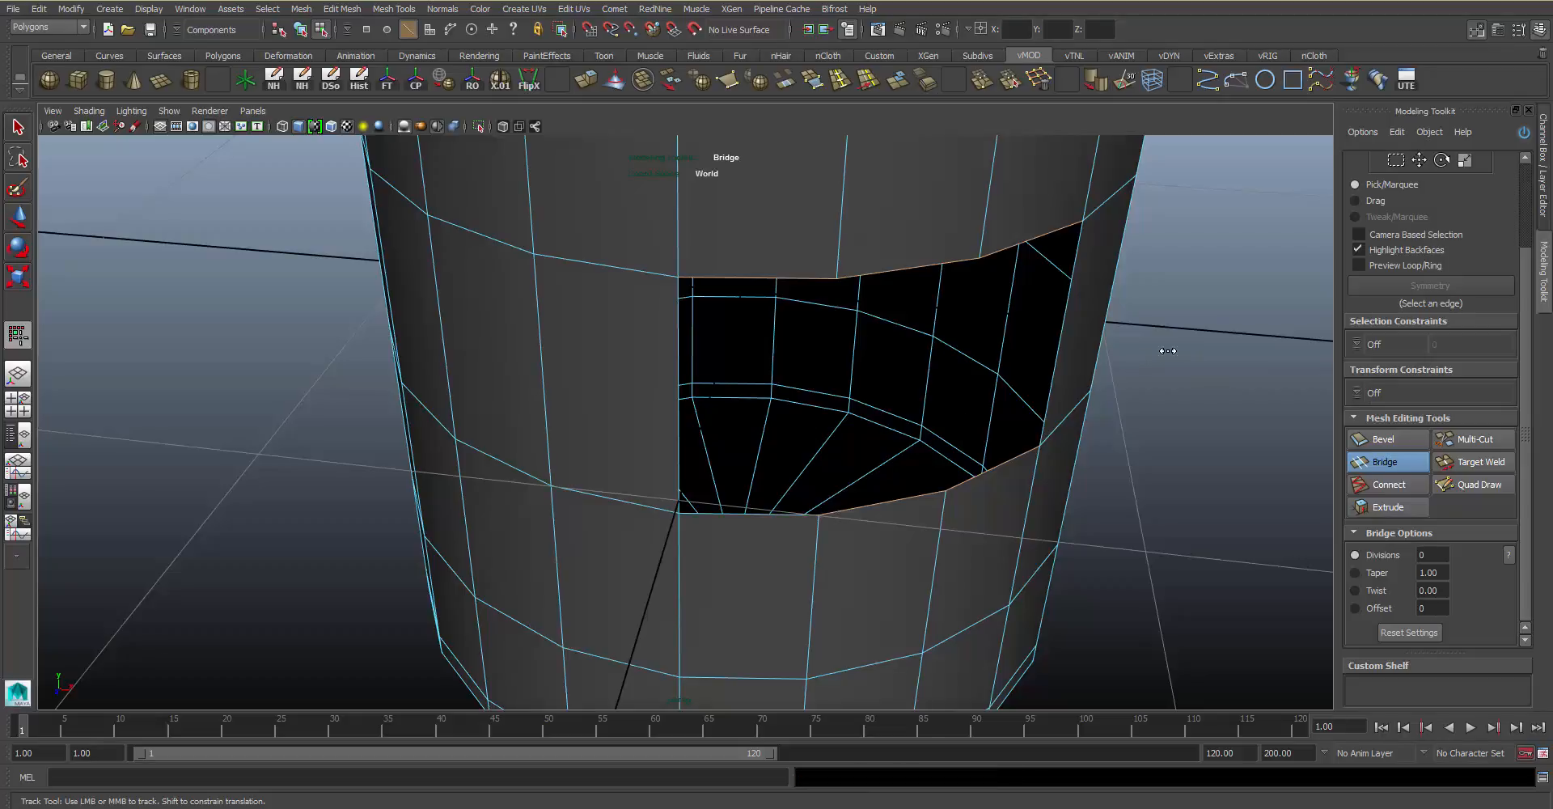
# Bridge the two vertical side edges of the opening in the cylinder's middle row
pyautogui.press('q')
pyautogui.click(673, 395)
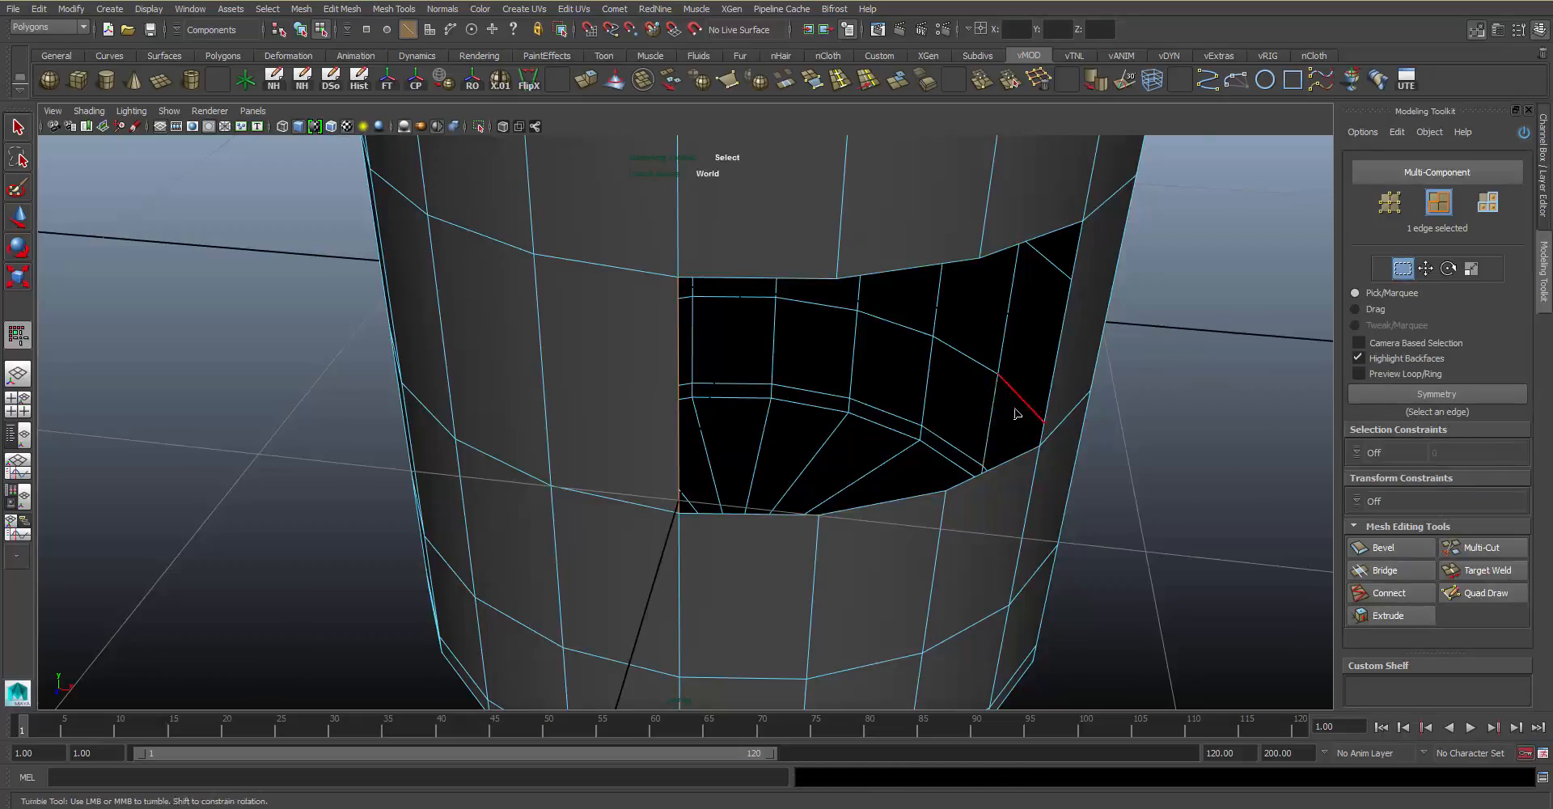
pyautogui.keyDown('alt'); pyautogui.moveTo(1016, 399); pyautogui.dragTo(1068, 349); pyautogui.keyUp('alt')
pyautogui.keyDown('shift'); pyautogui.click(1064, 355); pyautogui.keyUp('shift')
pyautogui.keyDown('alt'); pyautogui.moveTo(1008, 457); pyautogui.dragTo(1154, 507); pyautogui.keyUp('alt')
pyautogui.click(1408, 573)
pyautogui.keyDown('alt'); pyautogui.moveTo(1077, 479); pyautogui.dragTo(910, 453); pyautogui.keyUp('alt')
pyautogui.keyDown('alt'); pyautogui.moveTo(910, 453); pyautogui.dragTo(1016, 387, button='middle'); pyautogui.keyUp('alt')
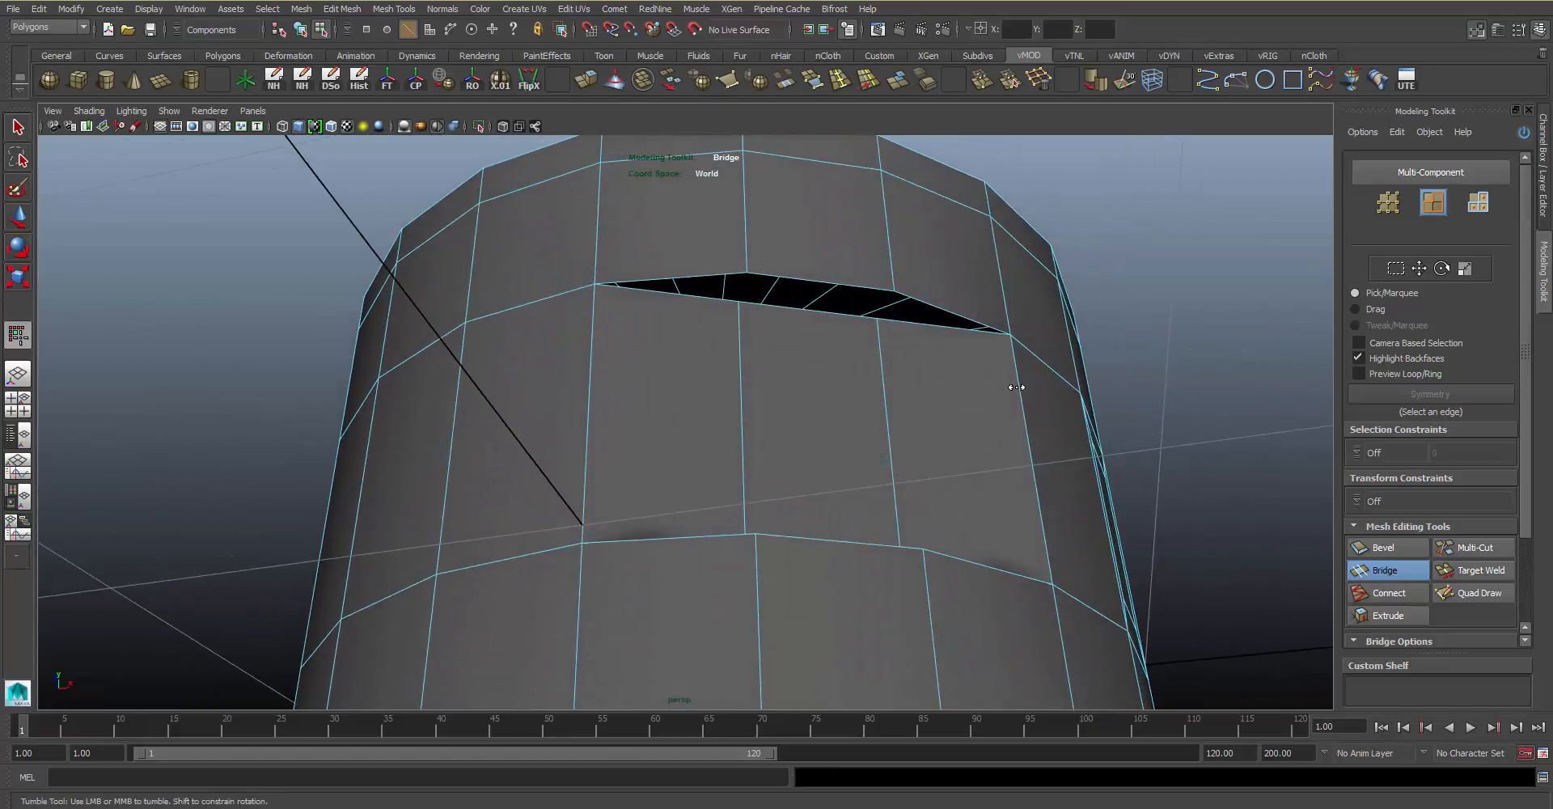
# Target-weld the bridged patch's upper and lower middle edges onto the matching edges of the opening to close the remaining gaps
pyautogui.click(1471, 571)
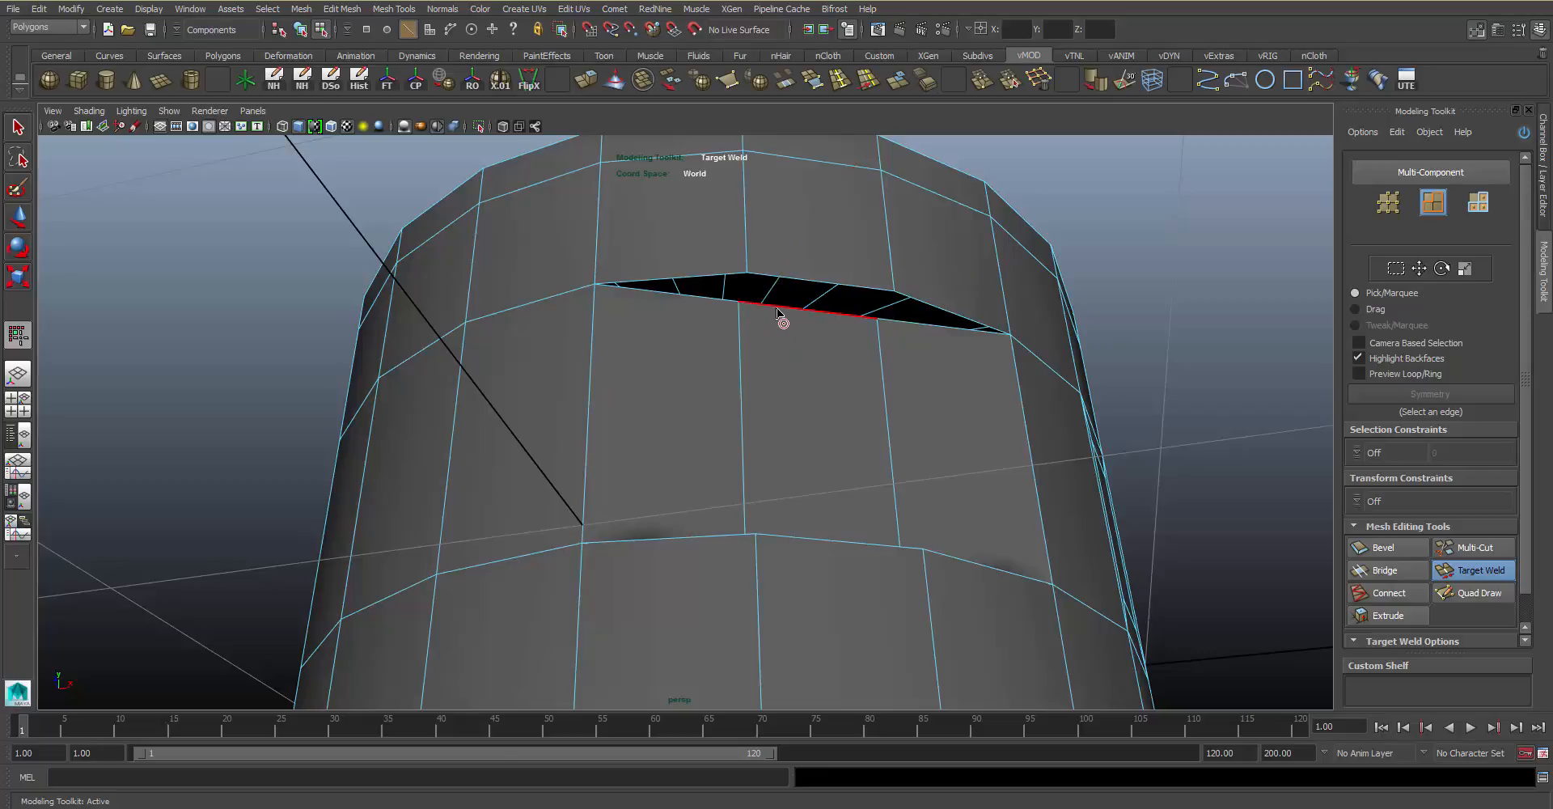
pyautogui.moveTo(773, 312); pyautogui.dragTo(815, 276)
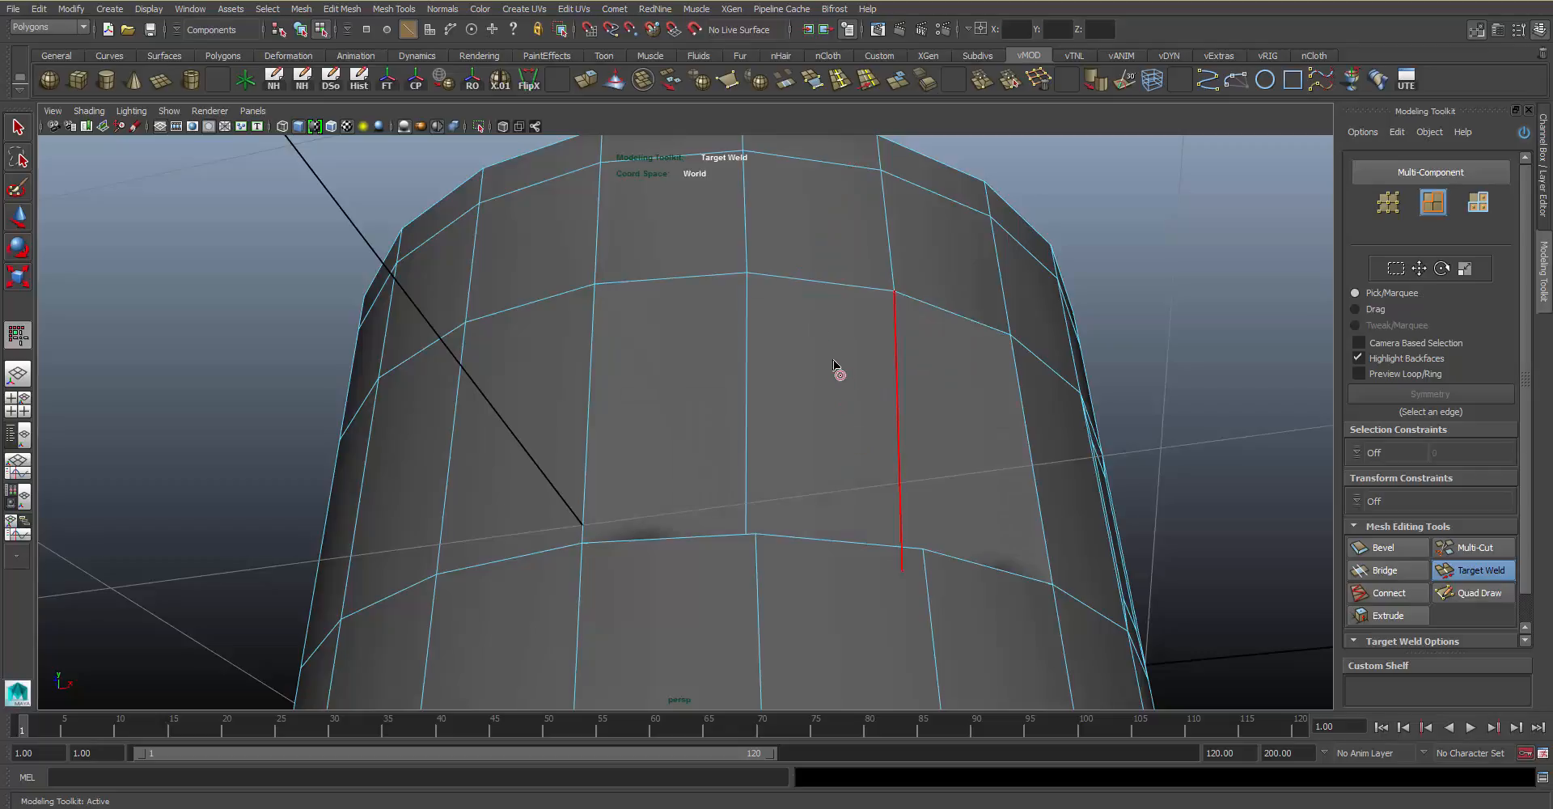
pyautogui.keyDown('alt'); pyautogui.moveTo(830, 368); pyautogui.dragTo(836, 464); pyautogui.keyUp('alt')
pyautogui.keyDown('alt'); pyautogui.moveTo(838, 419); pyautogui.dragTo(839, 267, button='middle'); pyautogui.keyUp('alt')
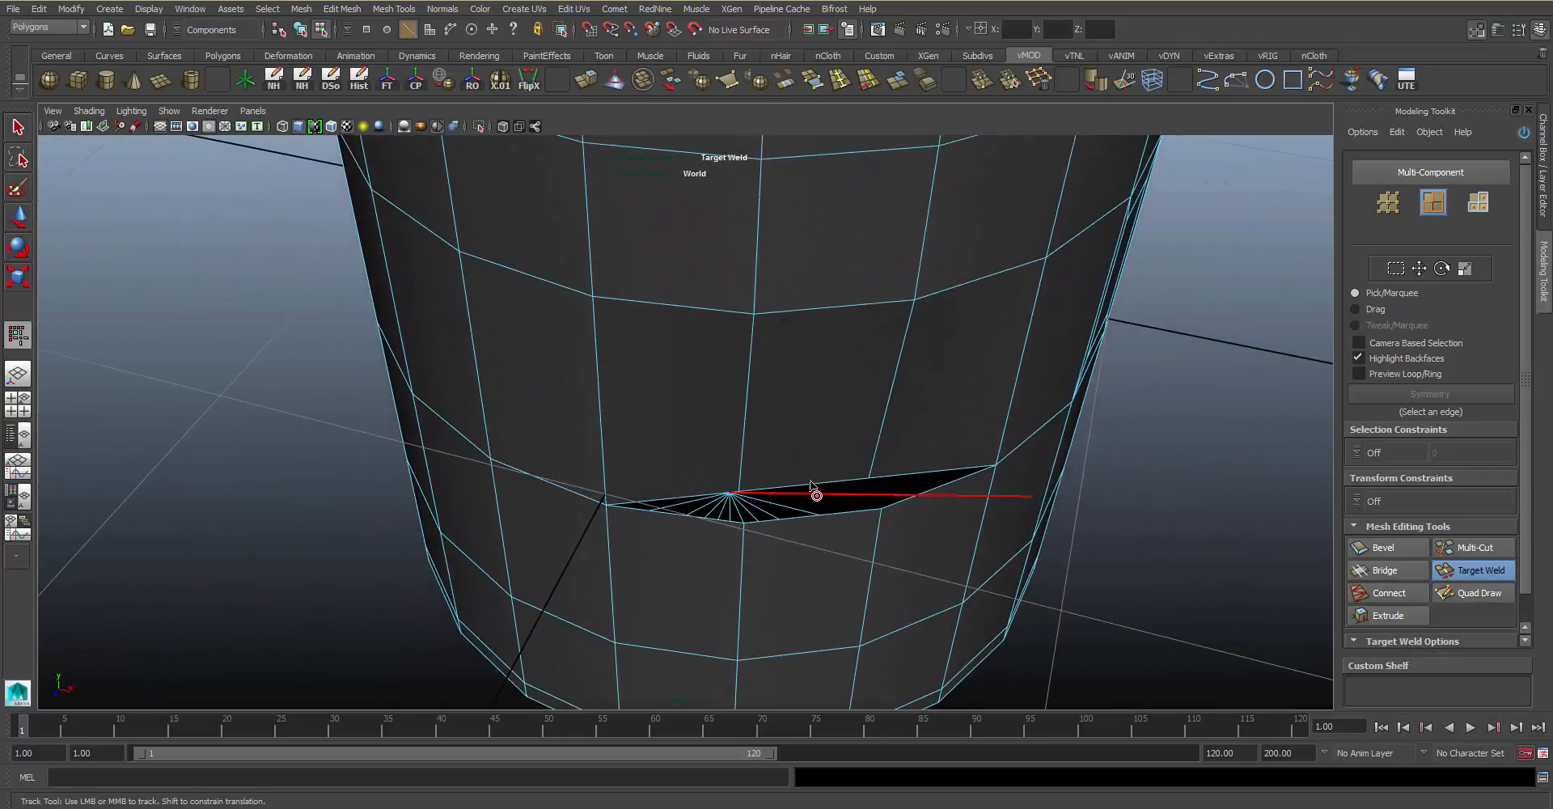
pyautogui.moveTo(809, 483); pyautogui.dragTo(804, 527)
pyautogui.keyDown('alt'); pyautogui.moveTo(804, 526); pyautogui.dragTo(764, 378, button='right'); pyautogui.keyUp('alt')
pyautogui.keyDown('alt'); pyautogui.moveTo(801, 402); pyautogui.dragTo(774, 384); pyautogui.keyUp('alt')
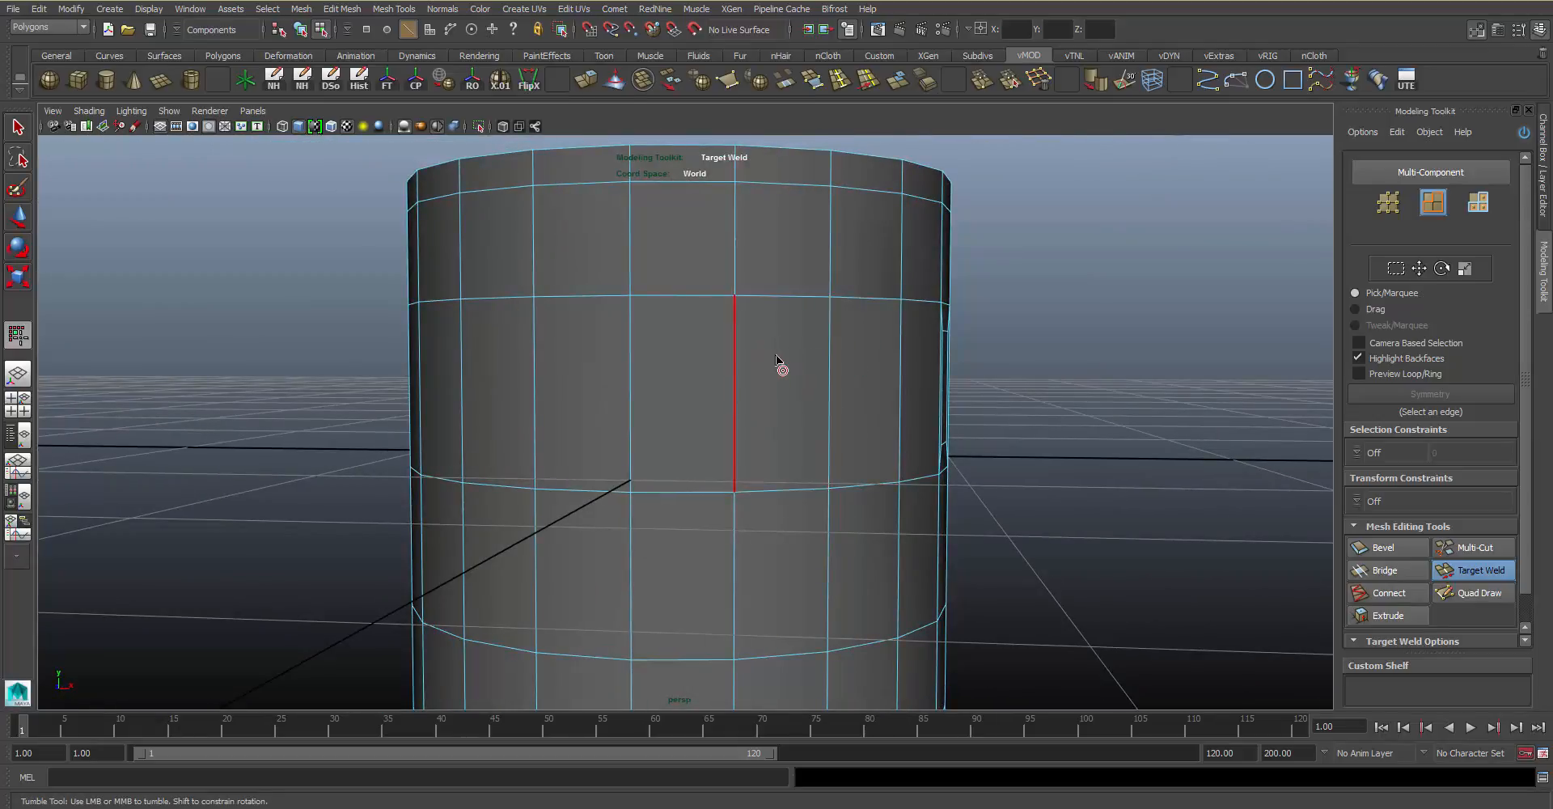
# Reselect the cylinder in object mode and target-weld one vertical edge in the middle and lower rows onto the adjacent vertical edge line
pyautogui.press('q')
pyautogui.rightClick(756, 388)
pyautogui.click(801, 374)
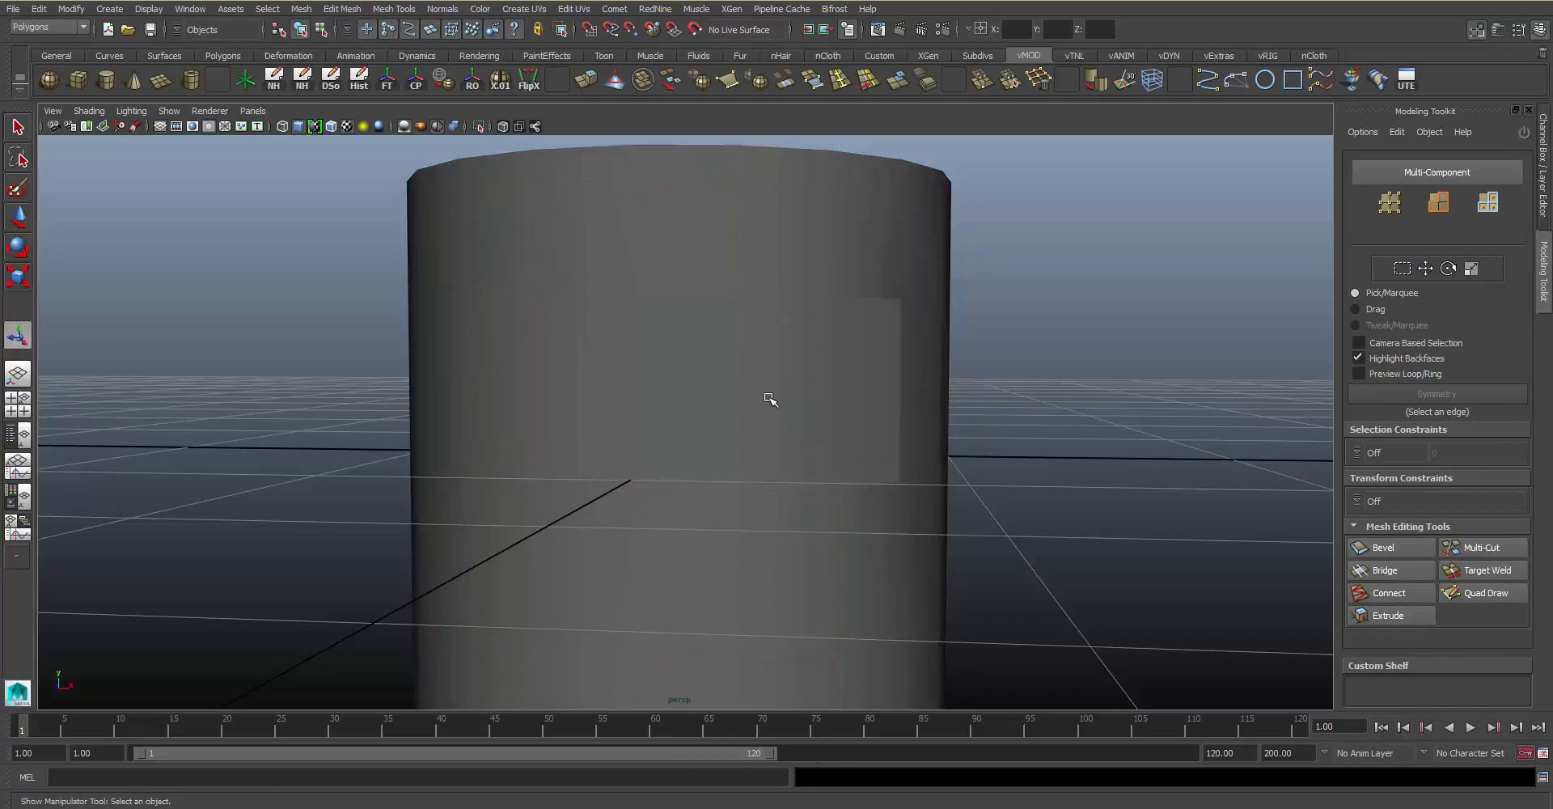
pyautogui.click(820, 406)
pyautogui.click(1477, 571)
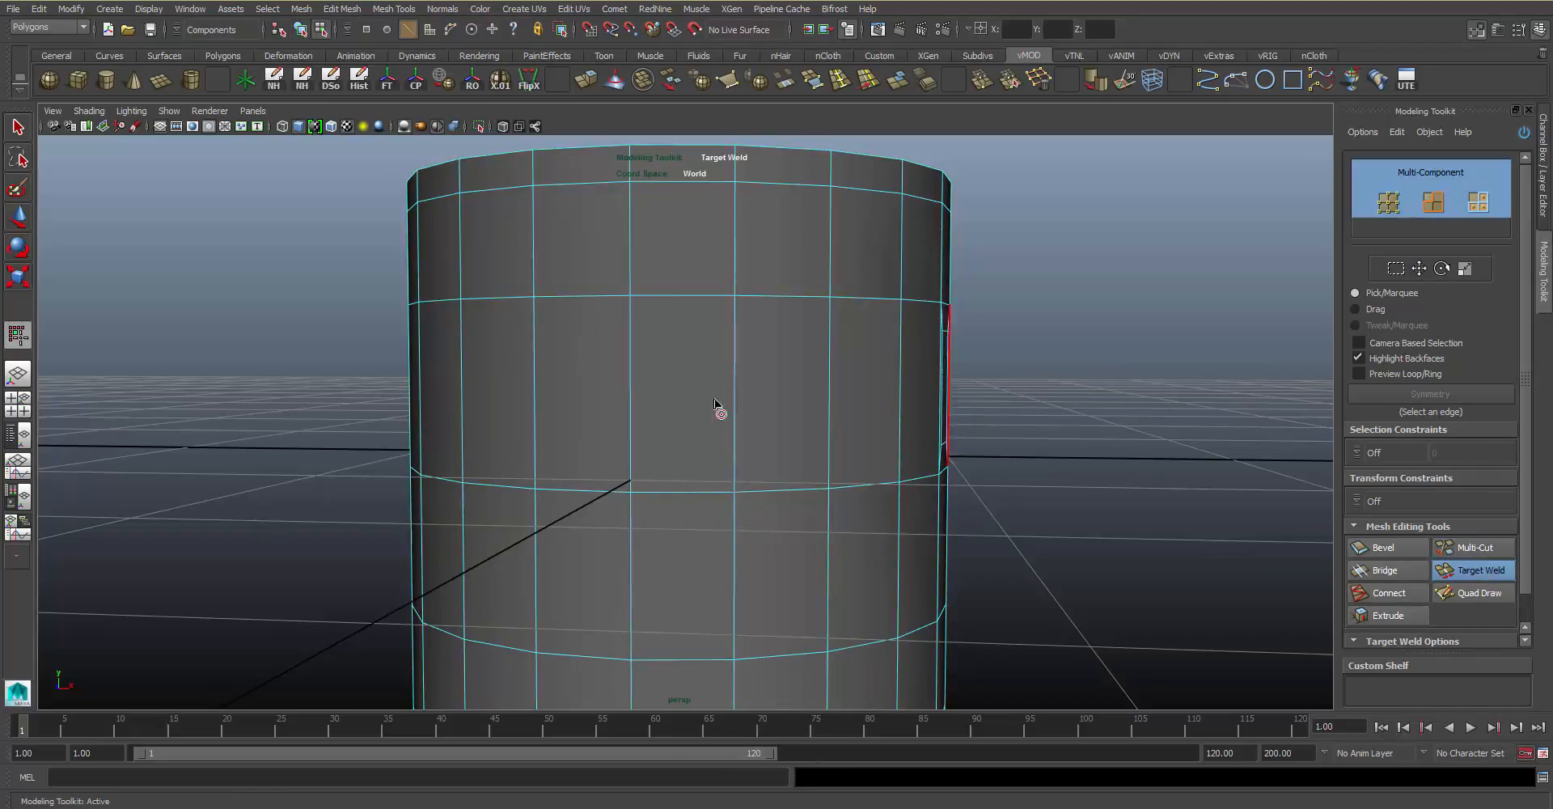
pyautogui.moveTo(739, 405); pyautogui.dragTo(829, 406)
pyautogui.keyDown('alt'); pyautogui.moveTo(828, 405); pyautogui.dragTo(709, 612, button='middle'); pyautogui.keyUp('alt')
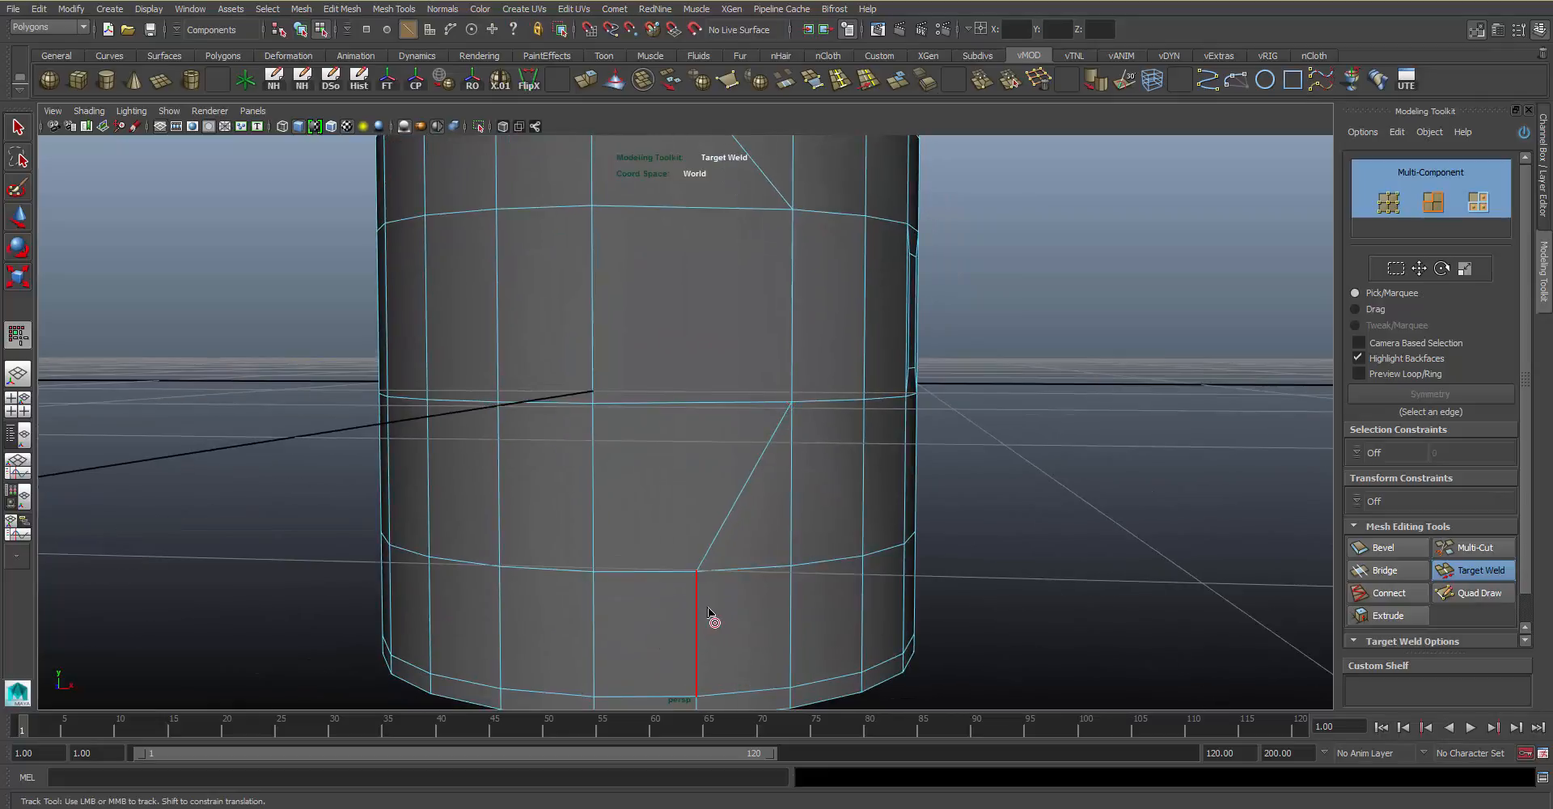
pyautogui.moveTo(709, 613); pyautogui.dragTo(805, 592)
pyautogui.keyDown('alt'); pyautogui.moveTo(787, 409); pyautogui.dragTo(787, 354, button='middle'); pyautogui.keyUp('alt')
pyautogui.keyDown('alt'); pyautogui.moveTo(787, 354); pyautogui.dragTo(777, 482); pyautogui.keyUp('alt')
pyautogui.keyDown('alt'); pyautogui.moveTo(781, 364); pyautogui.dragTo(759, 483, button='middle'); pyautogui.keyUp('alt')
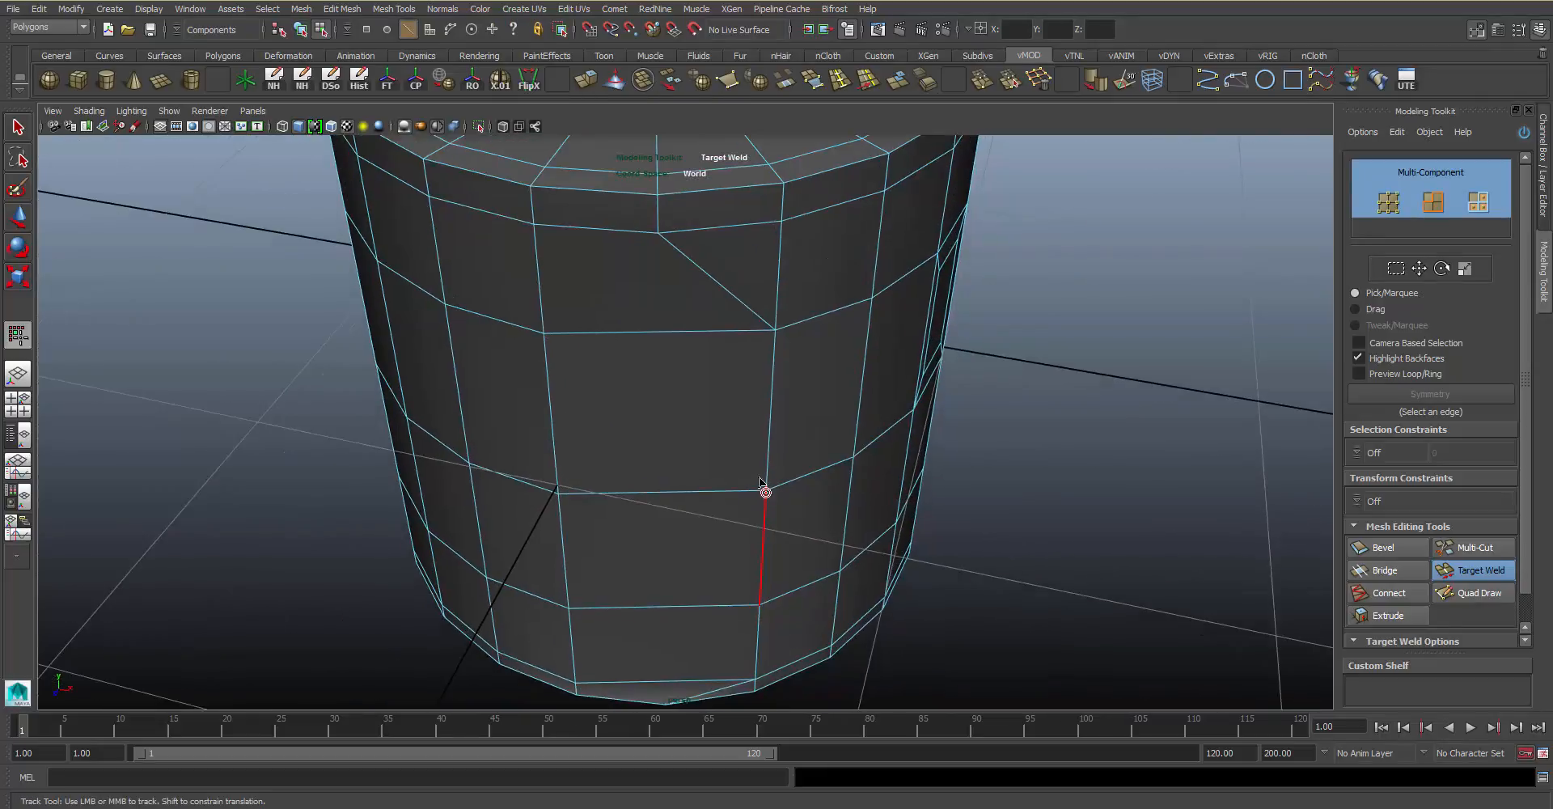
# Target-weld the upper-row and top-rim vertical edges onto the same neighbouring line, undoing the first misplaced upper-row weld
pyautogui.keyDown('alt'); pyautogui.moveTo(746, 412); pyautogui.dragTo(725, 463); pyautogui.keyUp('alt')
pyautogui.keyDown('alt'); pyautogui.moveTo(724, 462); pyautogui.dragTo(712, 563, button='middle'); pyautogui.keyUp('alt')
pyautogui.moveTo(681, 409); pyautogui.dragTo(802, 403)
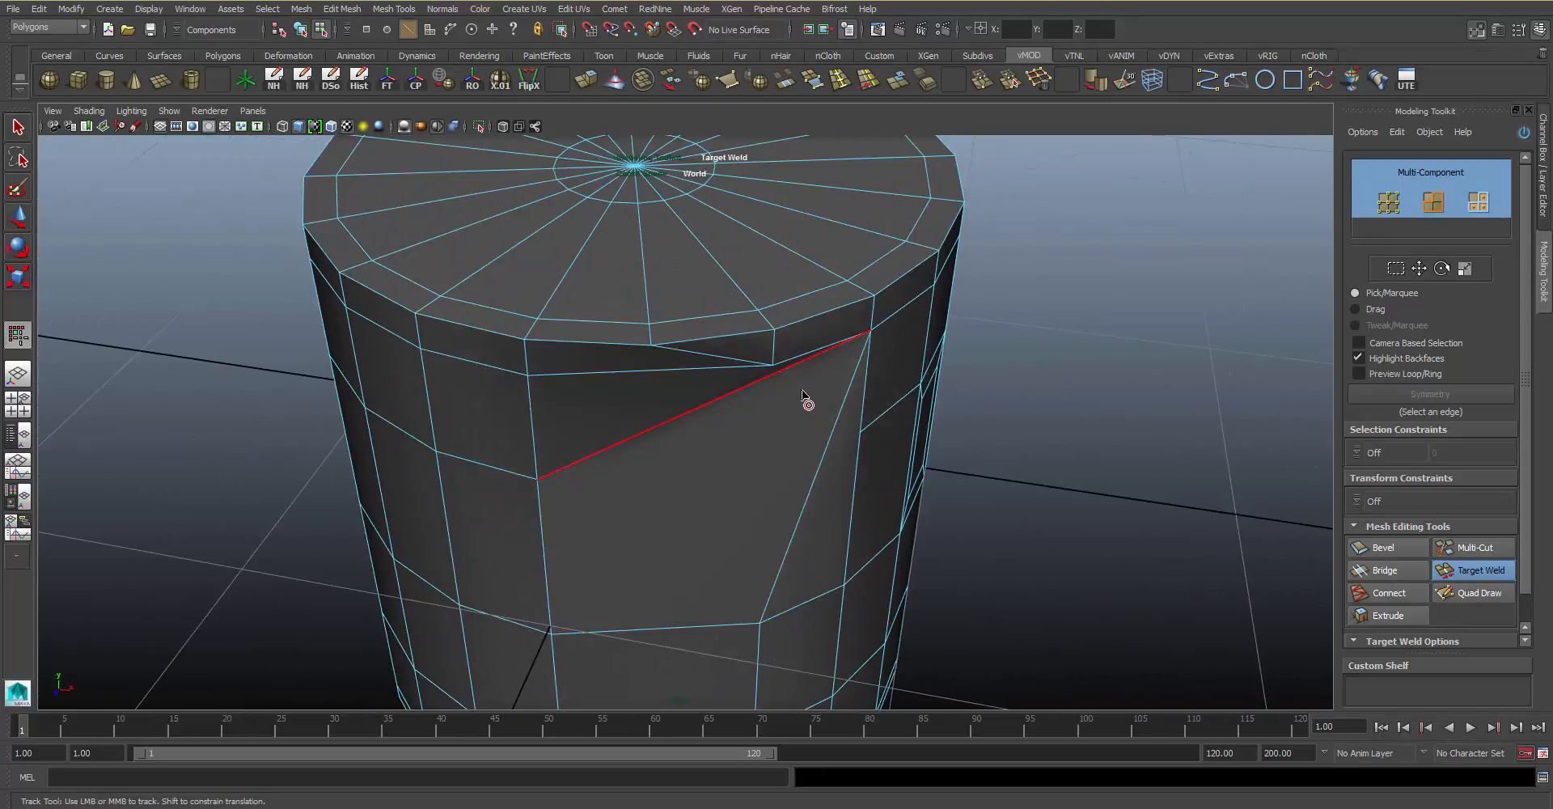
pyautogui.hotkey('ctrl', 'z')
pyautogui.moveTo(688, 422); pyautogui.dragTo(768, 407)
pyautogui.keyDown('alt'); pyautogui.moveTo(719, 352); pyautogui.dragTo(719, 424, button='middle'); pyautogui.keyUp('alt')
pyautogui.keyDown('alt'); pyautogui.moveTo(660, 420); pyautogui.dragTo(736, 453); pyautogui.keyUp('alt')
pyautogui.moveTo(650, 362); pyautogui.dragTo(677, 362)
pyautogui.keyDown('alt'); pyautogui.moveTo(735, 433); pyautogui.dragTo(745, 509); pyautogui.keyUp('alt')
pyautogui.keyDown('alt'); pyautogui.moveTo(745, 510); pyautogui.dragTo(728, 323, button='right'); pyautogui.keyUp('alt')
pyautogui.keyDown('alt'); pyautogui.moveTo(734, 429); pyautogui.dragTo(751, 396); pyautogui.keyUp('alt')
pyautogui.keyDown('alt'); pyautogui.moveTo(759, 395); pyautogui.dragTo(755, 387, button='right'); pyautogui.keyUp('alt')
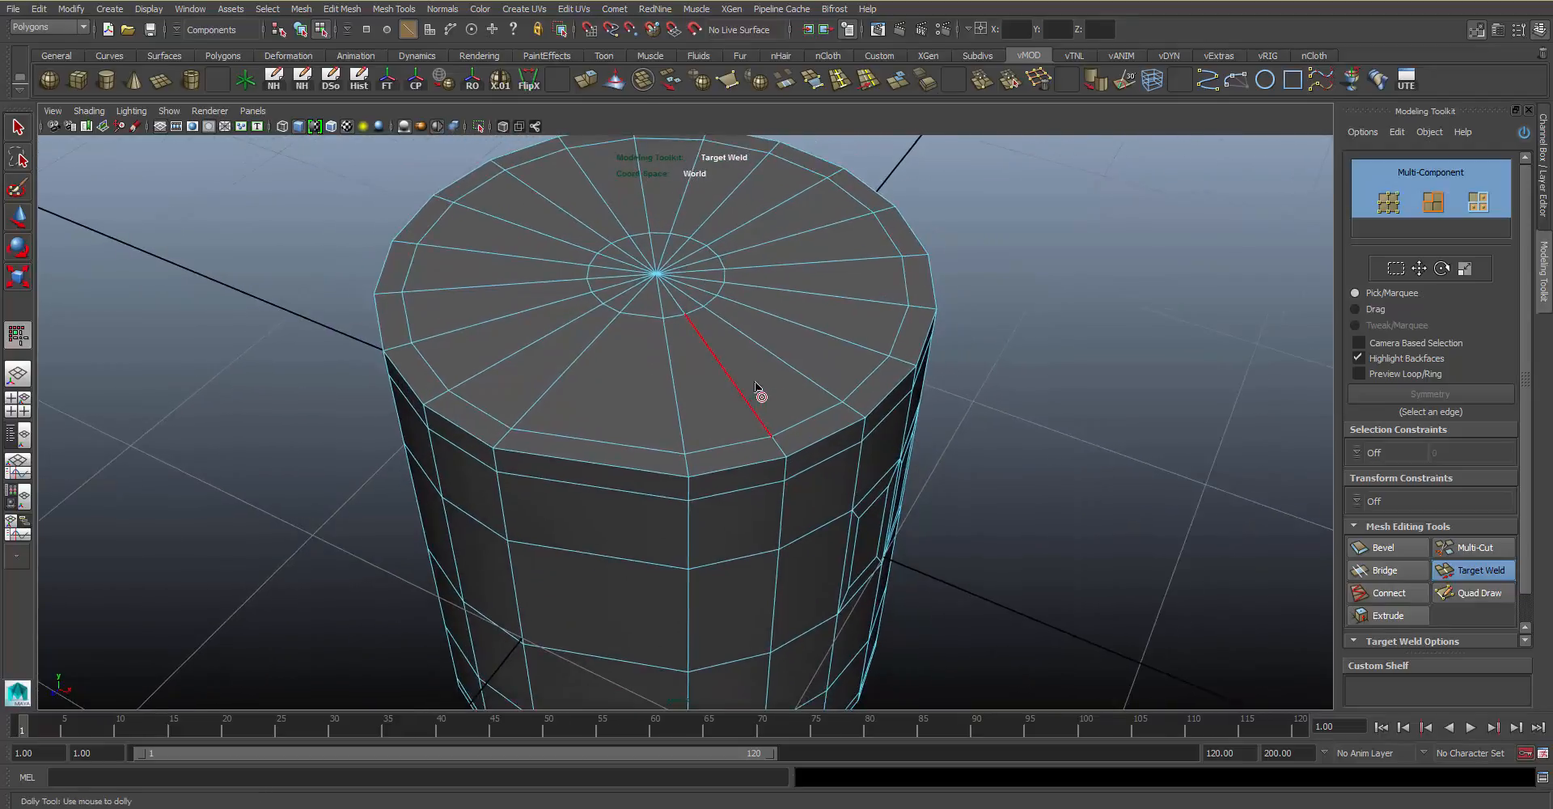
# Switch to vertices and target-weld a full column of them, from the top cap to the base, onto the adjacent column
pyautogui.keyDown('alt'); pyautogui.moveTo(755, 387); pyautogui.dragTo(866, 336); pyautogui.keyUp('alt')
pyautogui.press('F9')
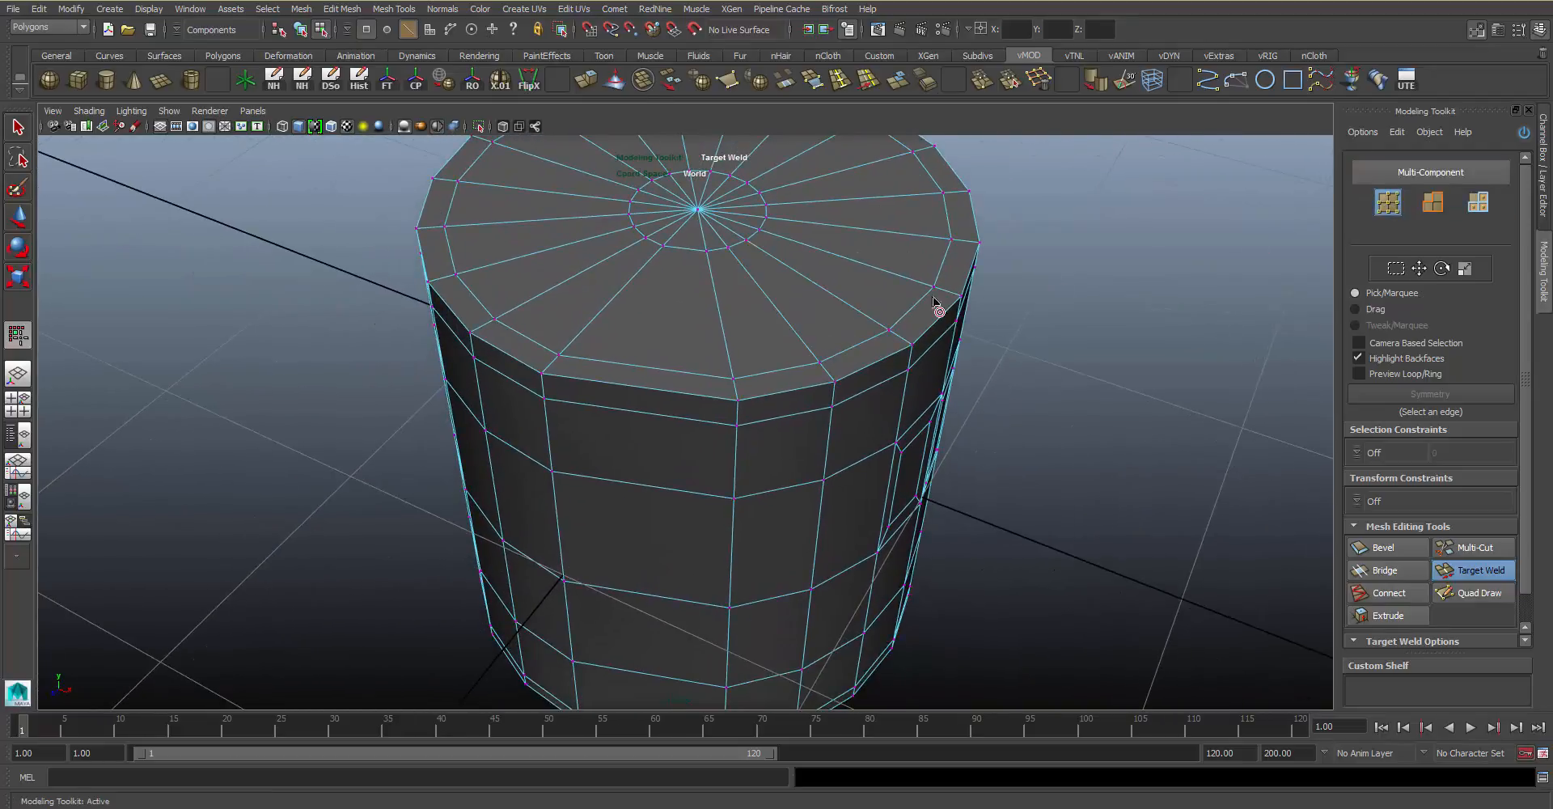
pyautogui.keyDown('alt'); pyautogui.moveTo(714, 434); pyautogui.dragTo(788, 466); pyautogui.keyUp('alt')
pyautogui.keyDown('alt'); pyautogui.moveTo(718, 602); pyautogui.dragTo(688, 495, button='middle'); pyautogui.keyUp('alt')
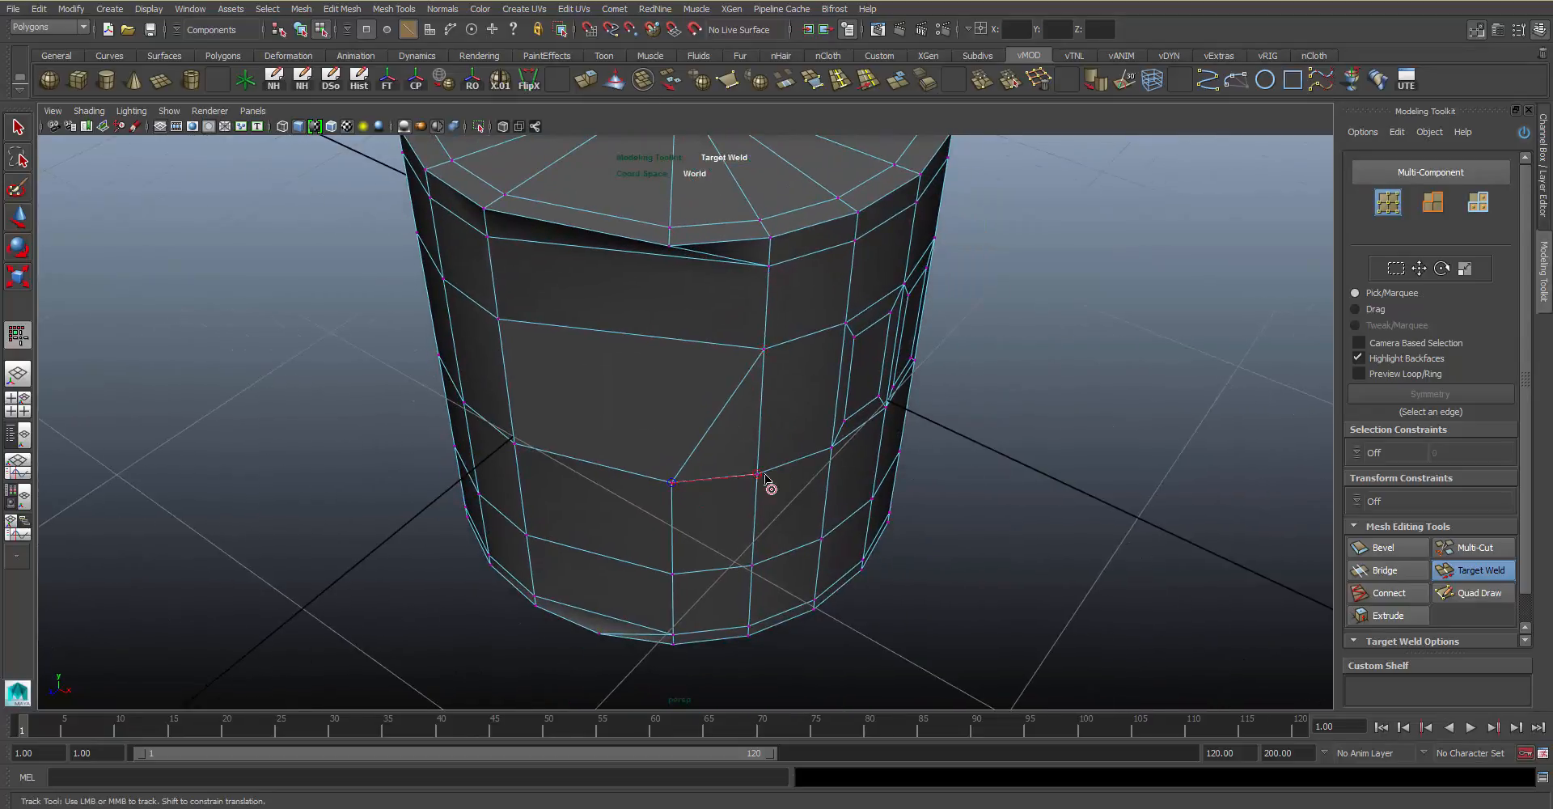
pyautogui.moveTo(766, 479); pyautogui.dragTo(761, 476)
pyautogui.keyDown('alt'); pyautogui.moveTo(739, 461); pyautogui.dragTo(743, 377, button='middle'); pyautogui.keyUp('alt')
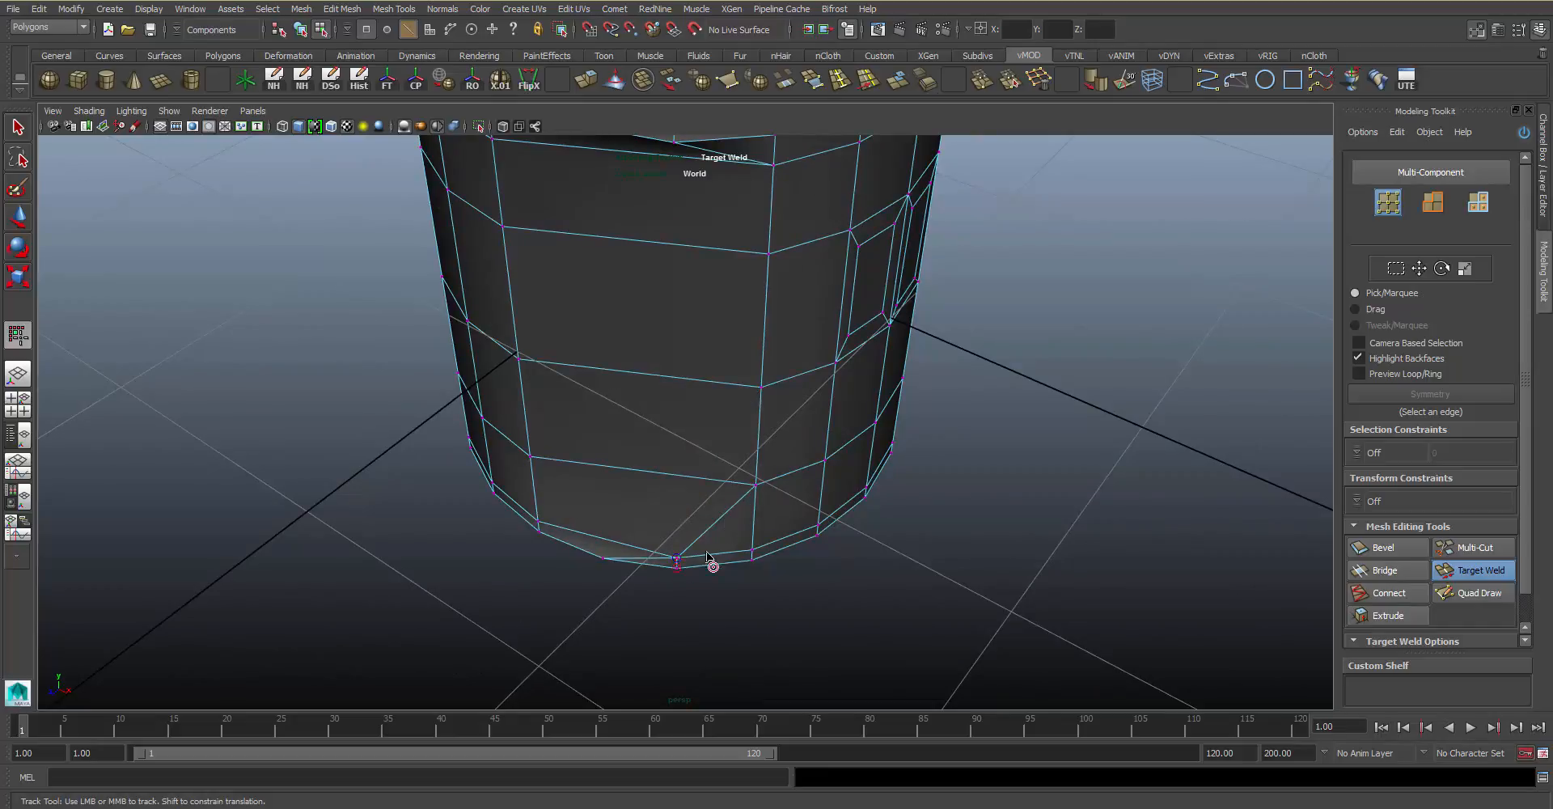
pyautogui.moveTo(751, 553); pyautogui.dragTo(752, 551)
pyautogui.moveTo(697, 477); pyautogui.dragTo(698, 343)
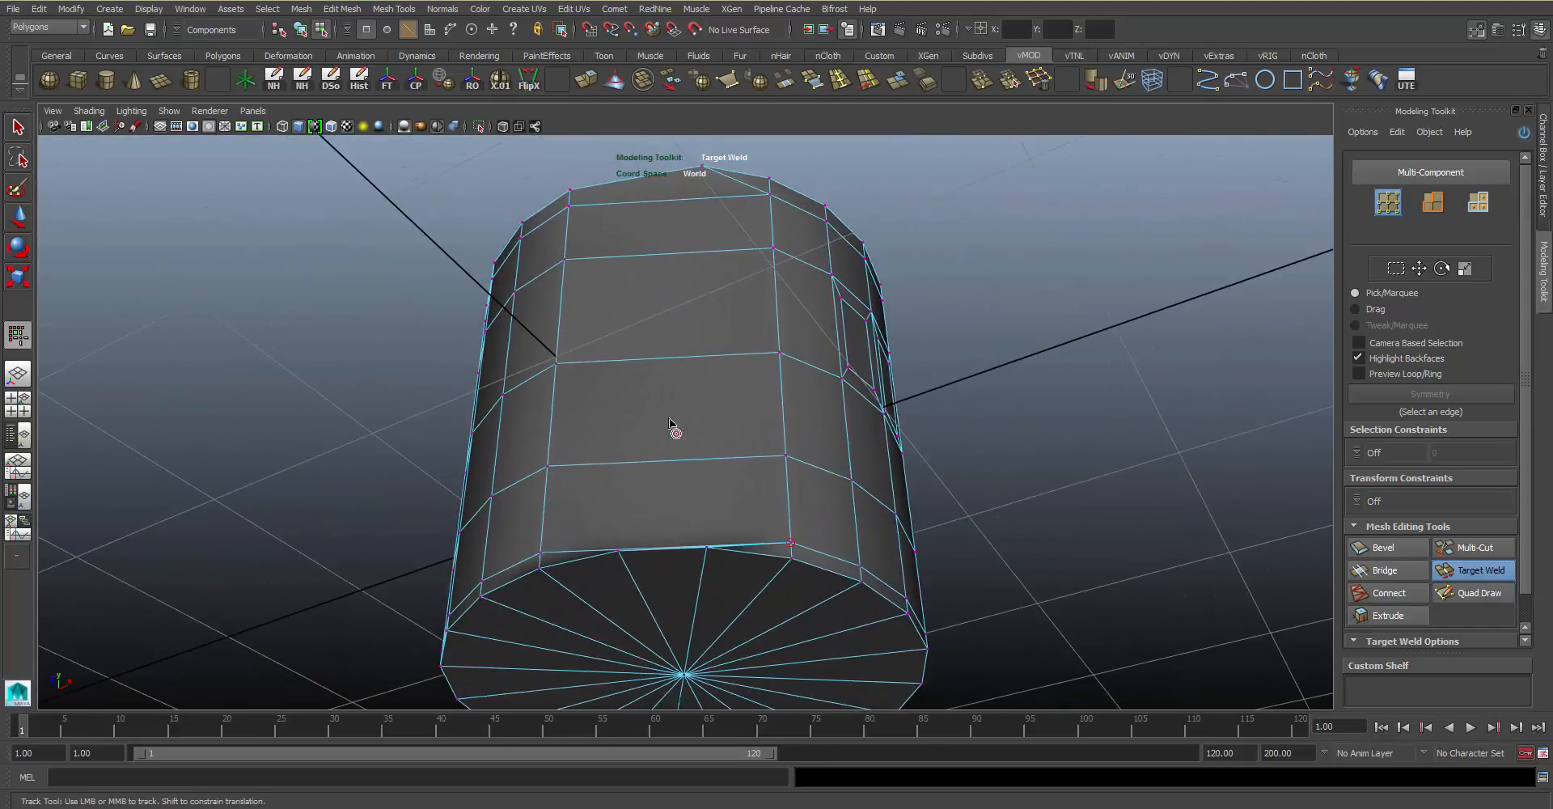
pyautogui.moveTo(784, 575); pyautogui.dragTo(739, 293)
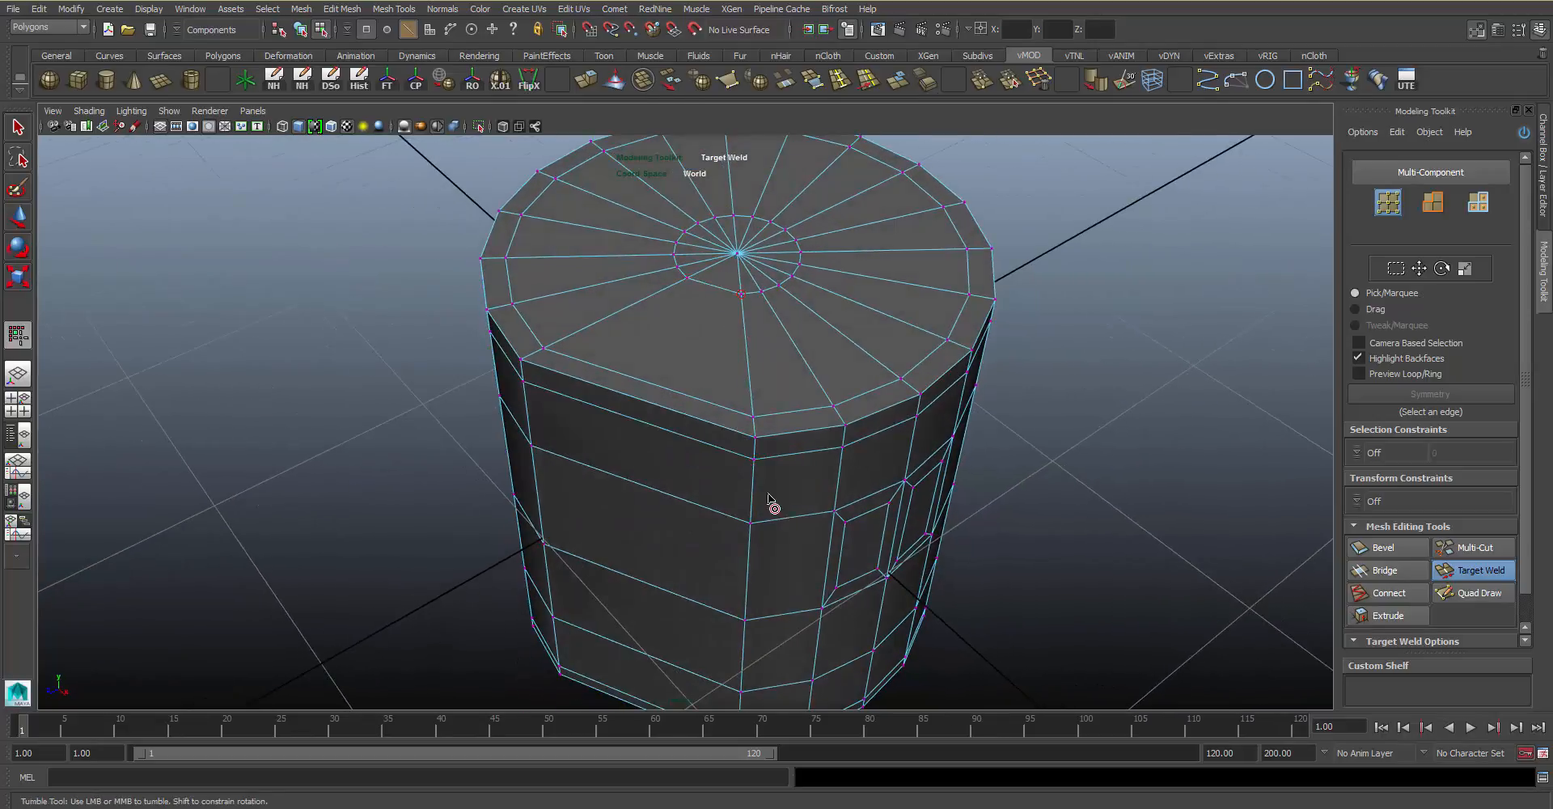
# Leave Target Weld, return the welded cylinder to object mode and delete it
pyautogui.keyDown('alt'); pyautogui.moveTo(769, 507); pyautogui.dragTo(817, 514); pyautogui.keyUp('alt')
pyautogui.press('q')
pyautogui.keyDown('alt'); pyautogui.moveTo(688, 438); pyautogui.dragTo(715, 324, button='middle'); pyautogui.keyUp('alt')
pyautogui.keyDown('alt'); pyautogui.moveTo(779, 407); pyautogui.dragTo(797, 364); pyautogui.keyUp('alt')
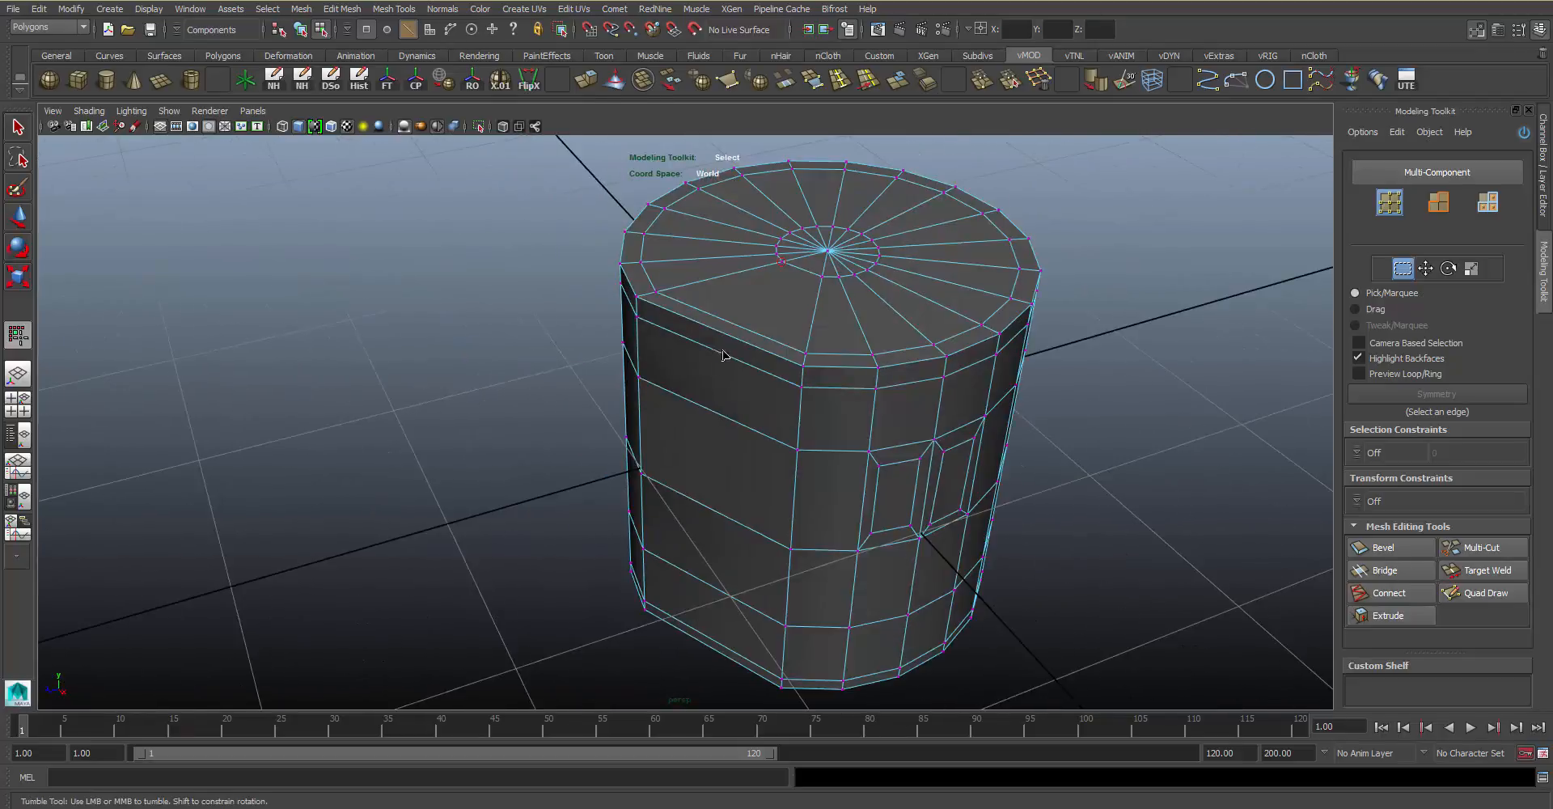
pyautogui.keyDown('alt'); pyautogui.moveTo(796, 364); pyautogui.dragTo(720, 349, button='middle'); pyautogui.keyUp('alt')
pyautogui.moveTo(728, 323); pyautogui.dragTo(776, 309, button='right')
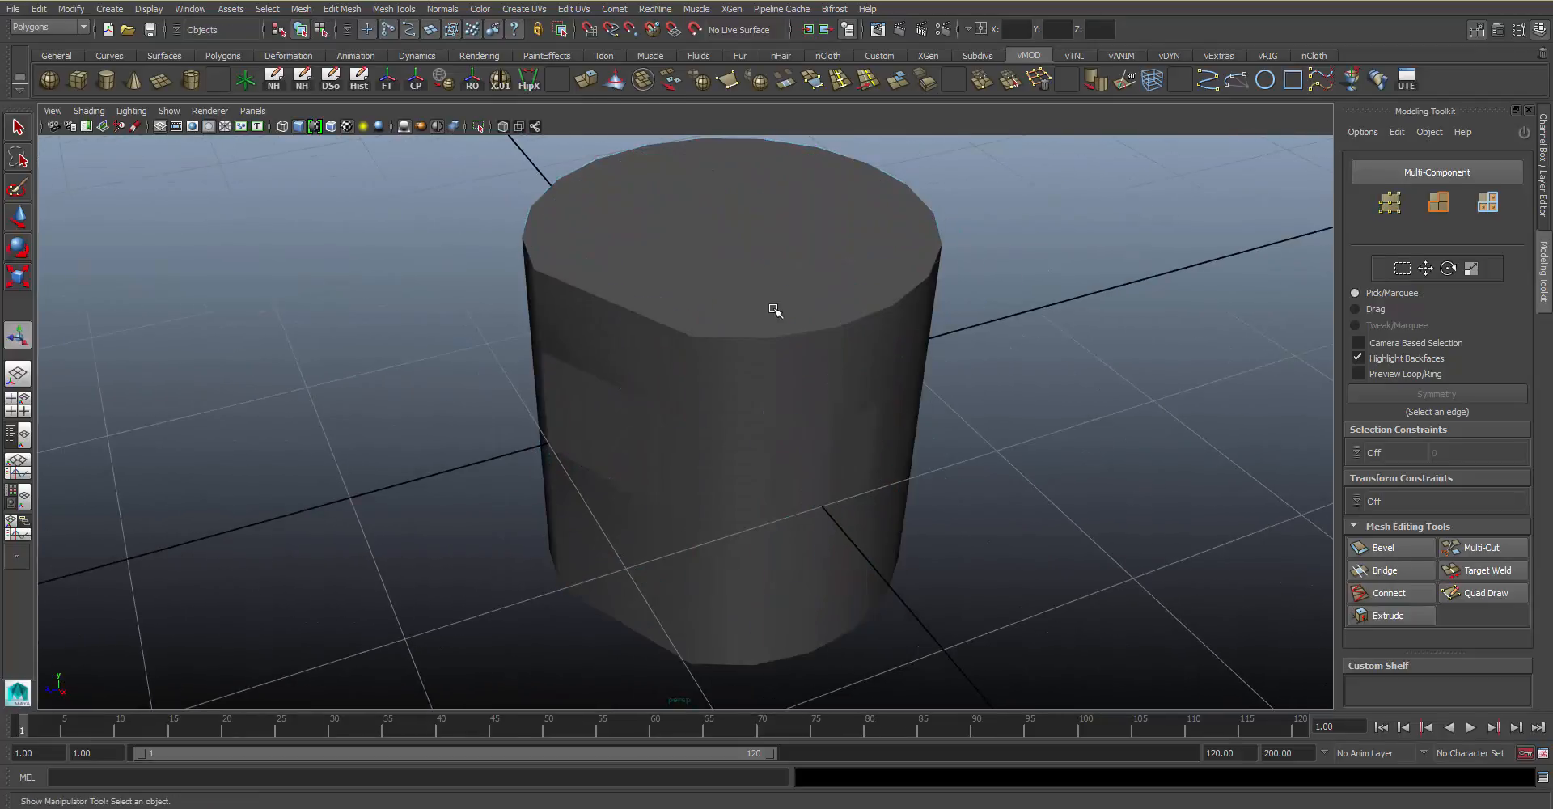
pyautogui.press('Delete')
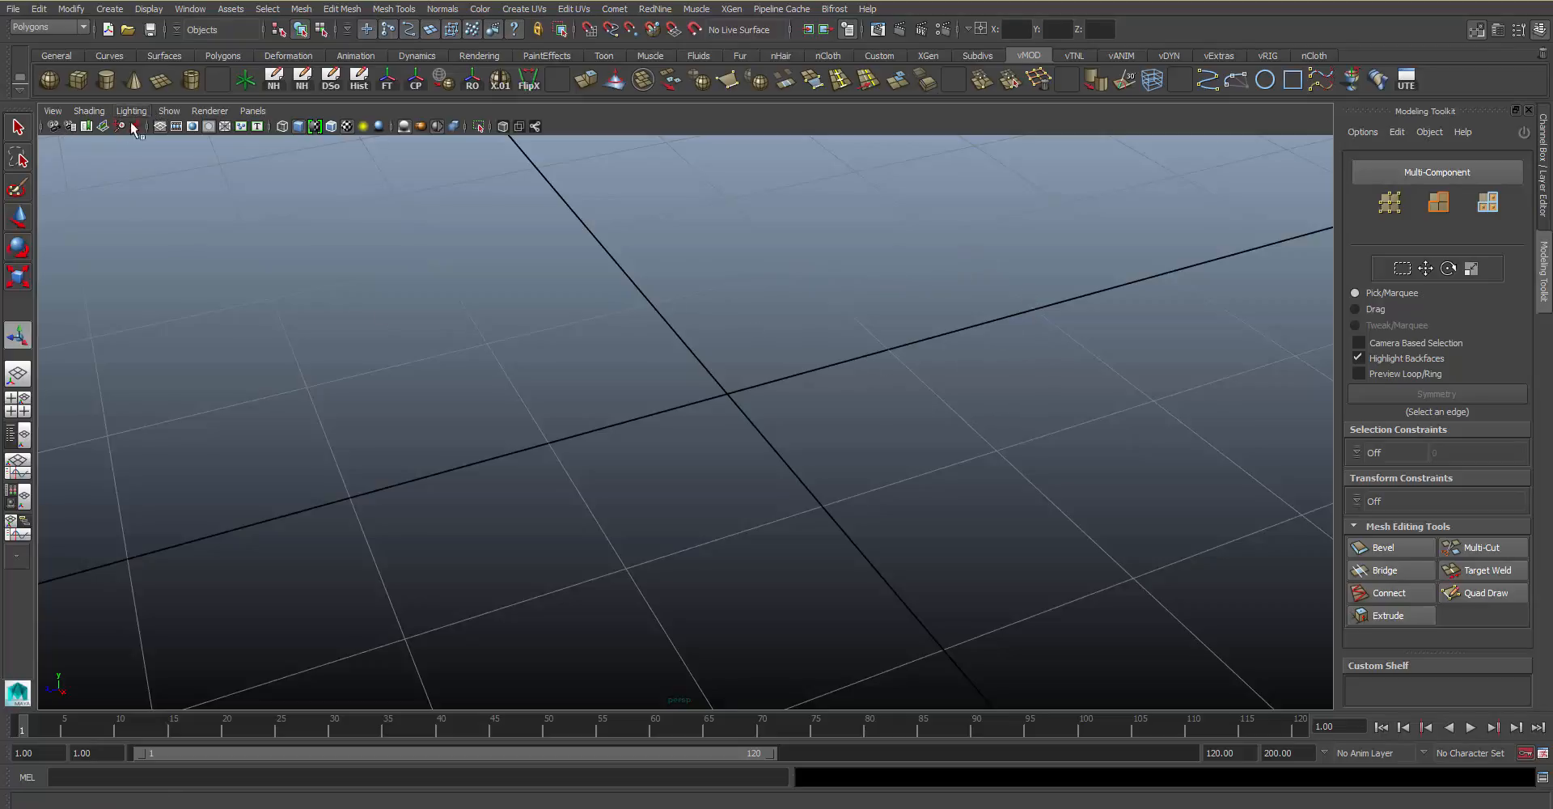
# Create a polygon cube at the origin and scale it uniformly to about 3.009
pyautogui.click(106, 79)
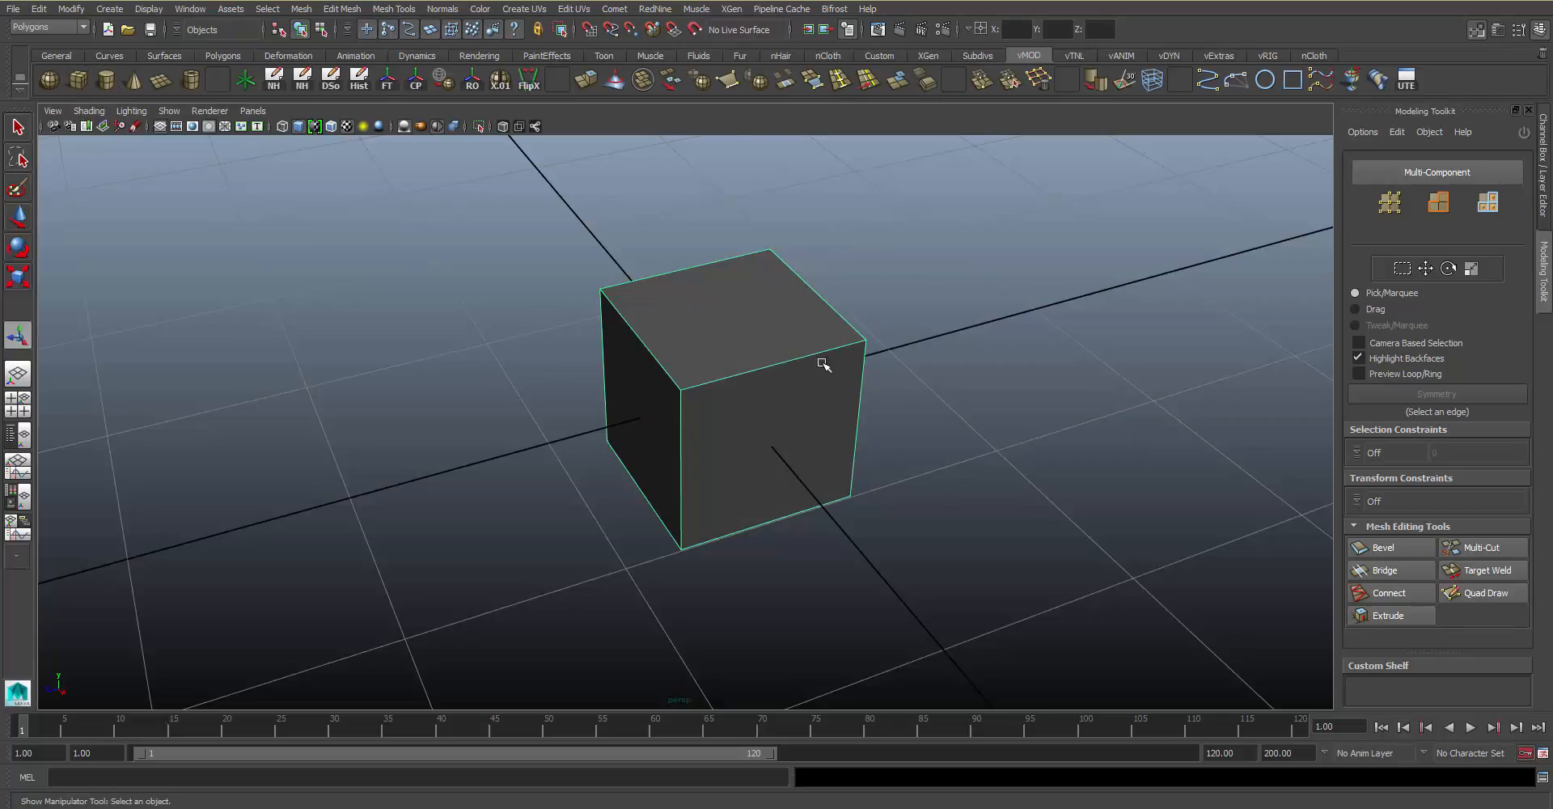
pyautogui.press('r')
pyautogui.keyDown('alt'); pyautogui.moveTo(728, 395); pyautogui.dragTo(706, 366, button='right'); pyautogui.keyUp('alt')
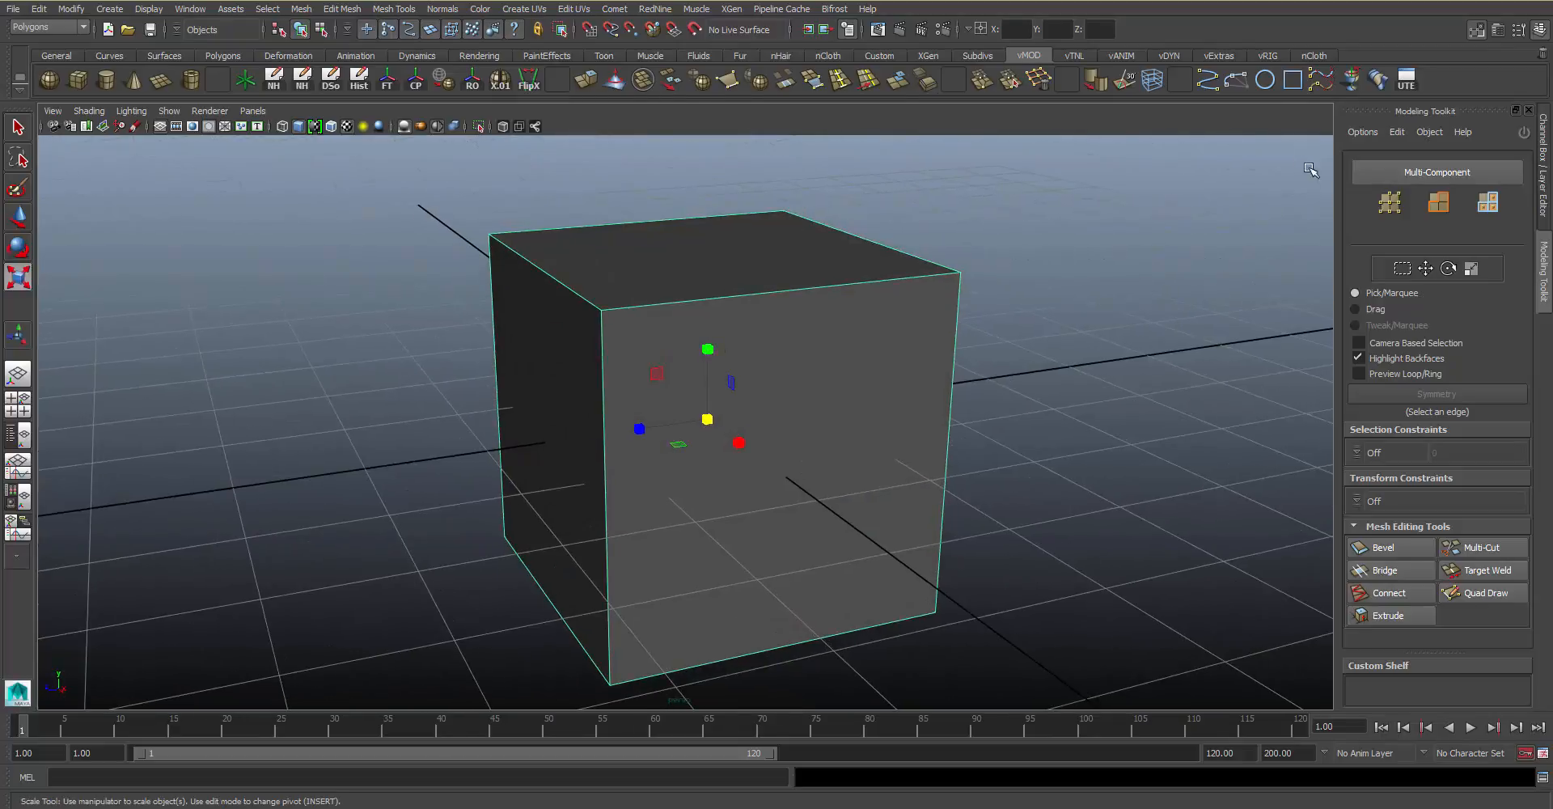
# Set the cube's width, height and depth subdivisions to 3
pyautogui.click(1544, 198)
pyautogui.click(1402, 345)
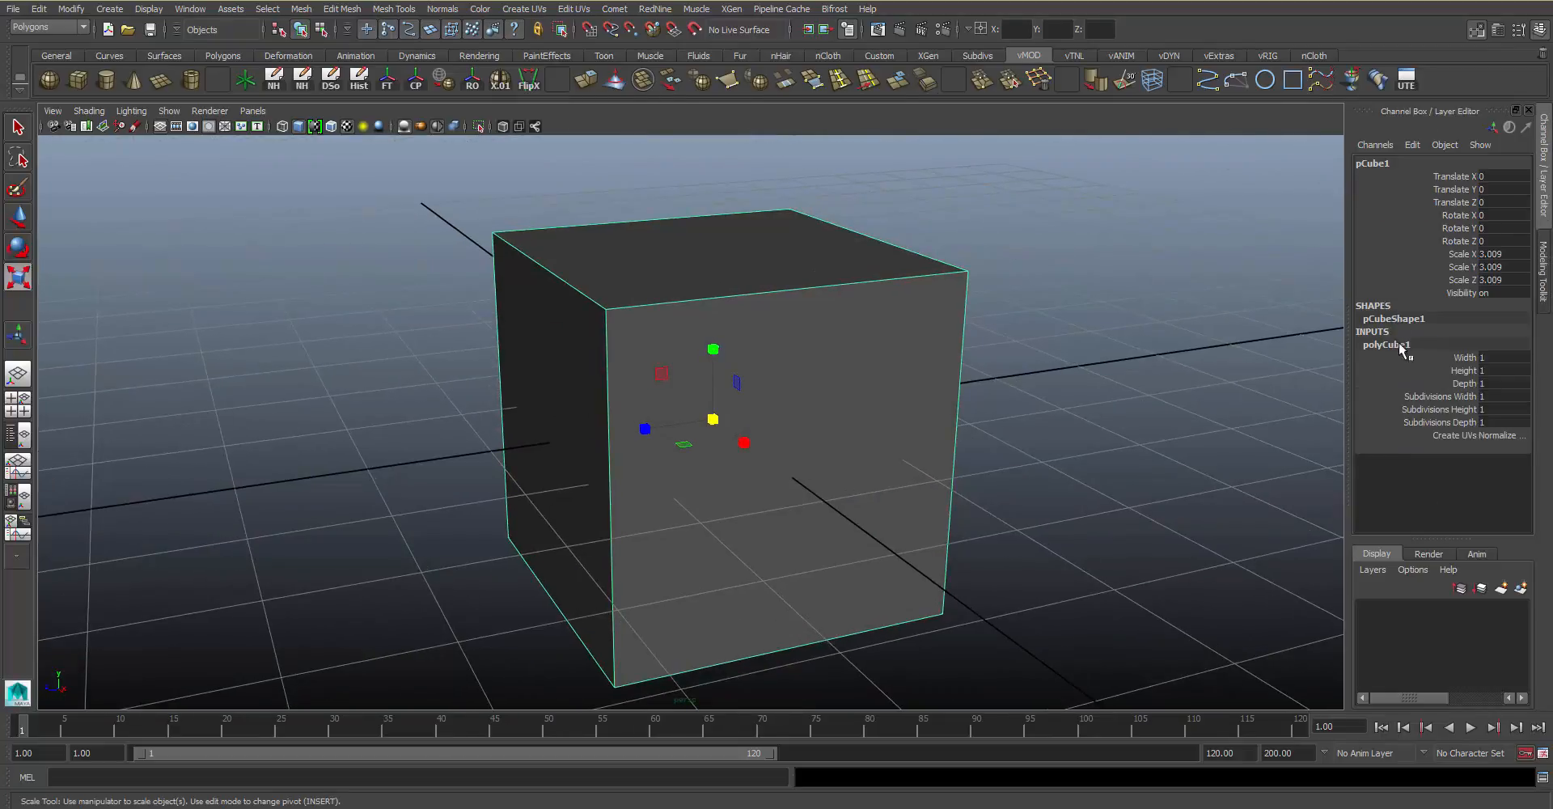
pyautogui.moveTo(1459, 401); pyautogui.dragTo(1451, 426)
pyautogui.moveTo(1154, 448); pyautogui.dragTo(1171, 450, button='middle')
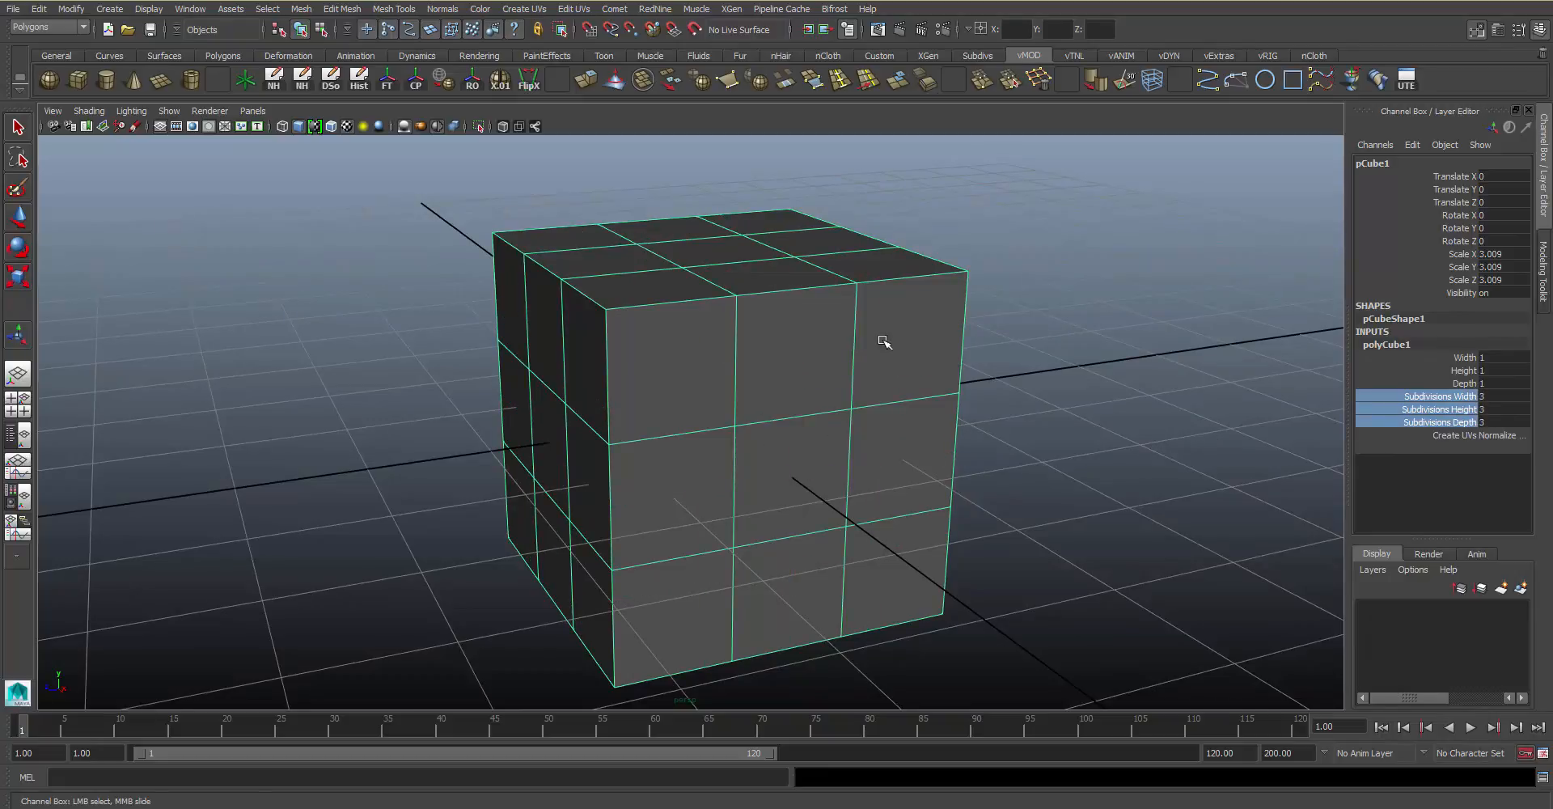
pyautogui.keyDown('alt'); pyautogui.moveTo(882, 341); pyautogui.dragTo(917, 364); pyautogui.keyUp('alt')
# Switch the cube to edge selection and preview its smoothed display, returning to the unsmoothed display
pyautogui.press('q')
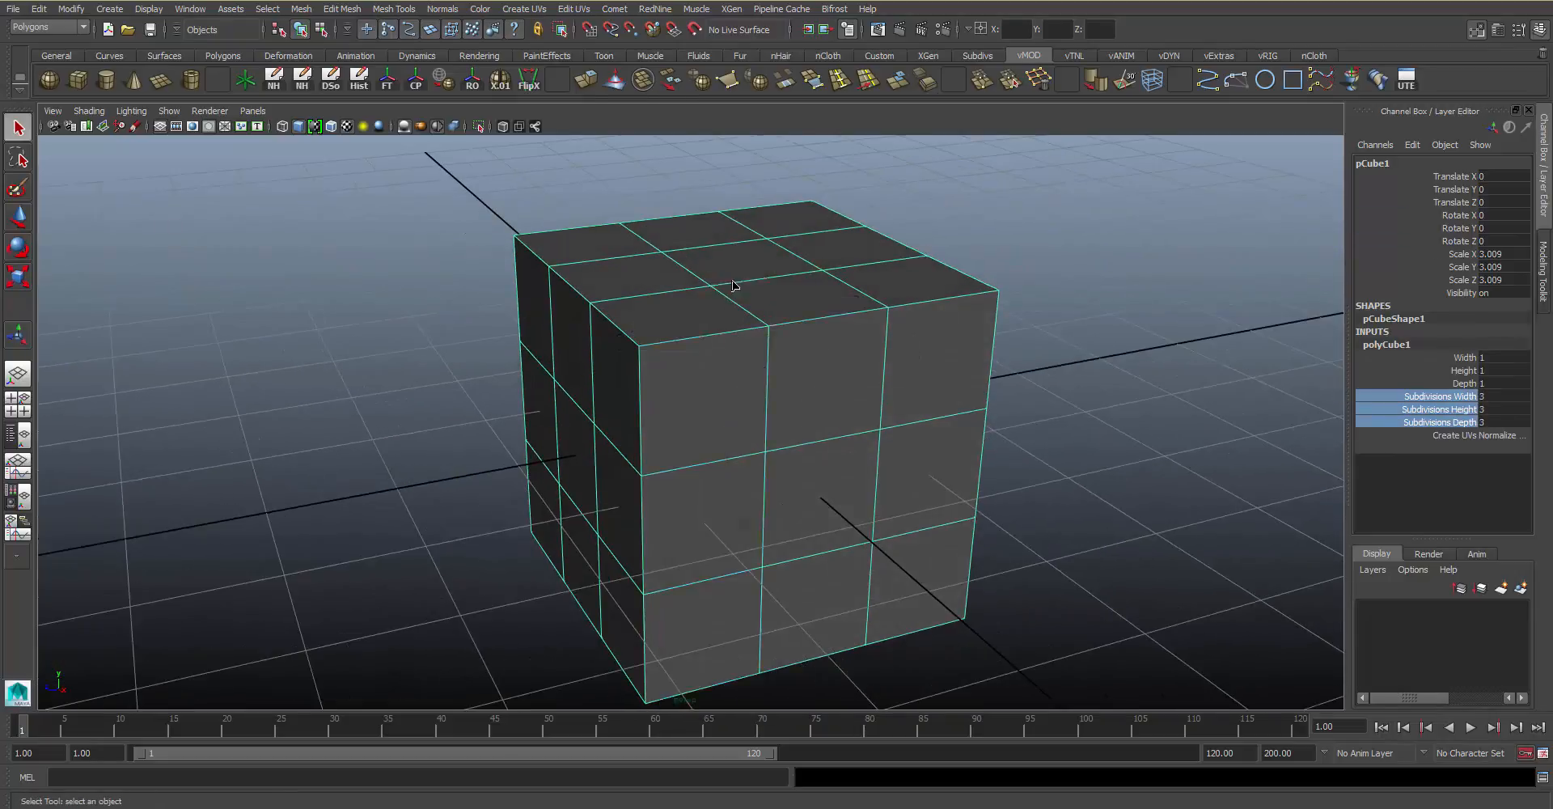
pyautogui.press('F10')
pyautogui.keyDown('alt'); pyautogui.moveTo(784, 347); pyautogui.dragTo(817, 344, button='middle'); pyautogui.keyUp('alt')
pyautogui.press('3')
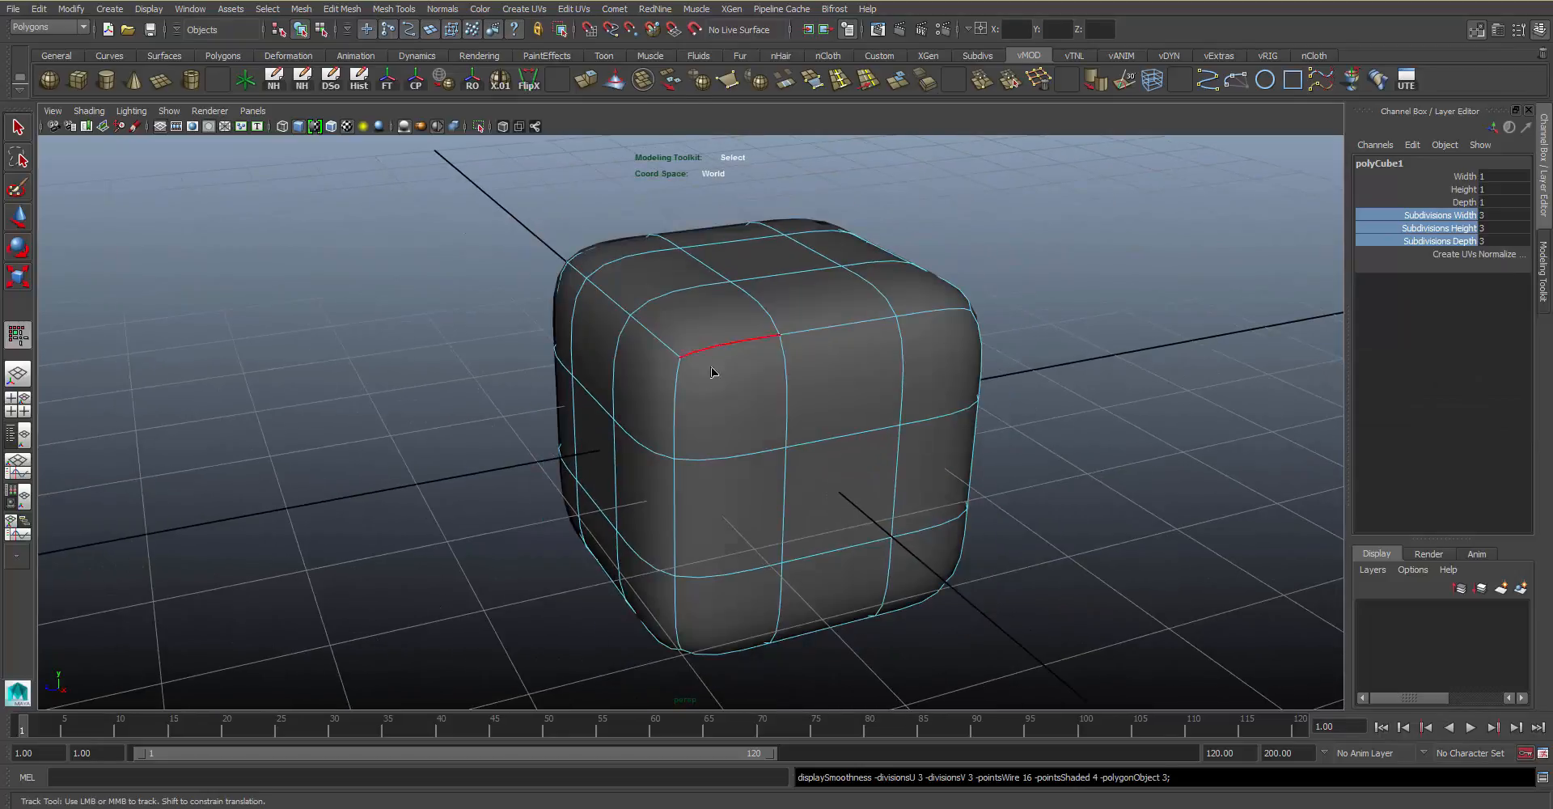
pyautogui.keyDown('alt'); pyautogui.moveTo(818, 347); pyautogui.dragTo(955, 347); pyautogui.keyUp('alt')
pyautogui.press('1')
# Select all the edges along the cube's outer borders, on the top, the base and the vertical corners
pyautogui.click(1545, 259)
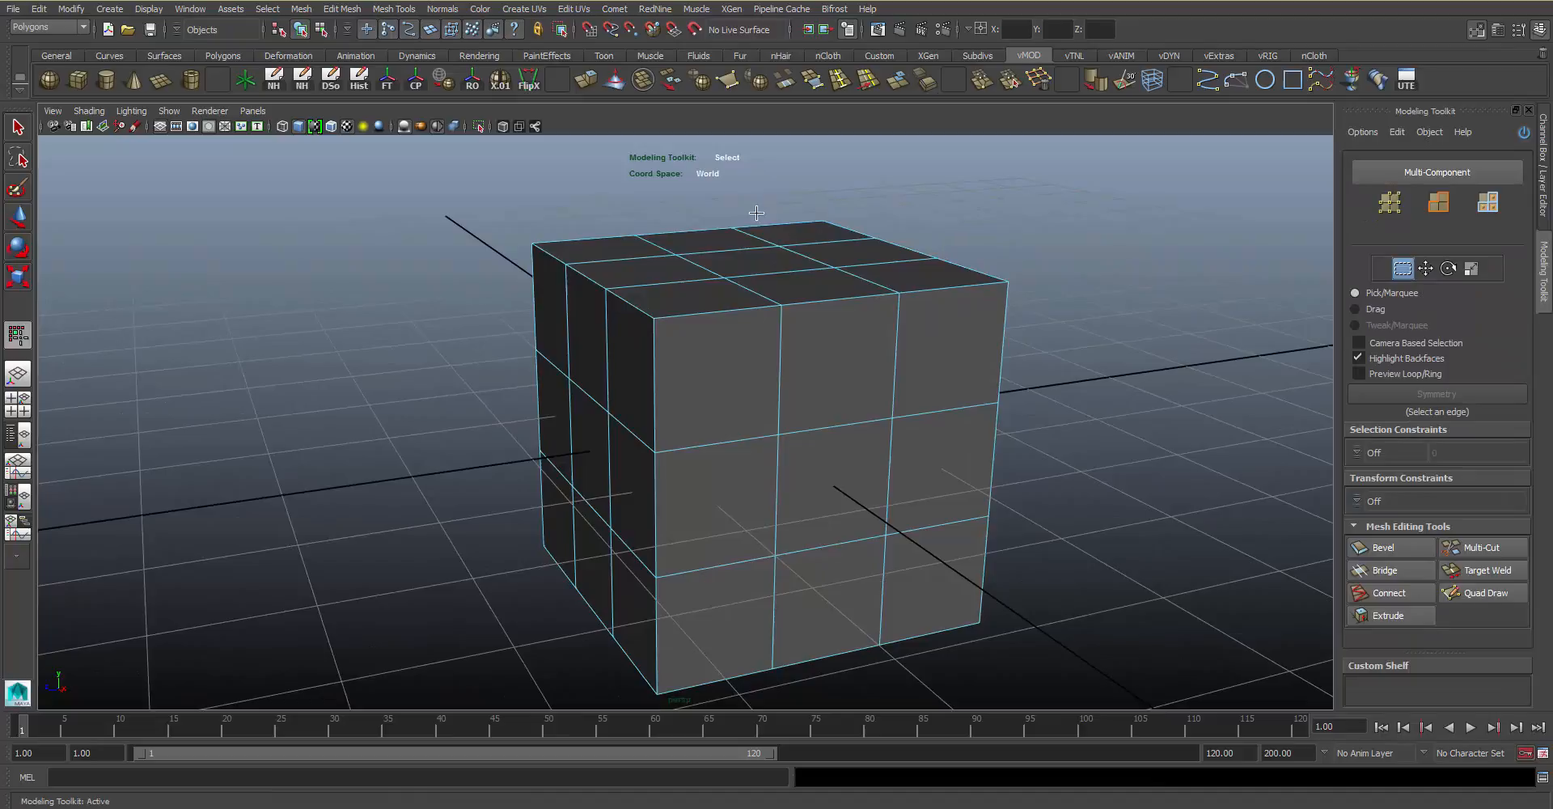
pyautogui.doubleClick(701, 320)
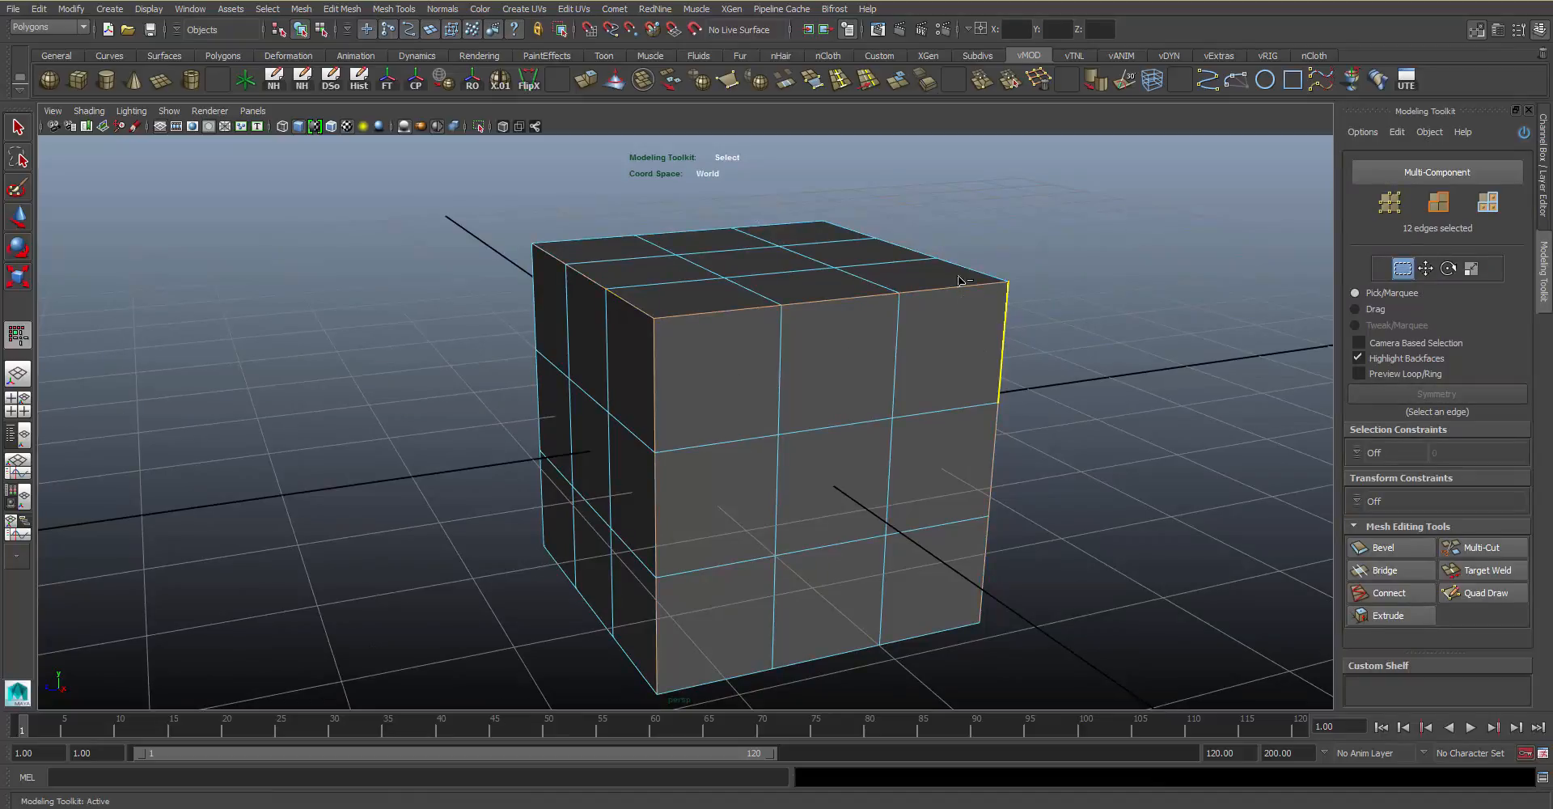
pyautogui.keyDown('shift'); pyautogui.doubleClick(689, 235); pyautogui.keyUp('shift')
pyautogui.keyDown('alt'); pyautogui.moveTo(734, 412); pyautogui.dragTo(756, 554); pyautogui.keyUp('alt')
pyautogui.keyDown('shift'); pyautogui.doubleClick(754, 542); pyautogui.keyUp('shift')
pyautogui.keyDown('alt'); pyautogui.moveTo(740, 509); pyautogui.dragTo(834, 404); pyautogui.keyUp('alt')
pyautogui.keyDown('alt'); pyautogui.moveTo(486, 559); pyautogui.dragTo(515, 547); pyautogui.keyUp('alt')
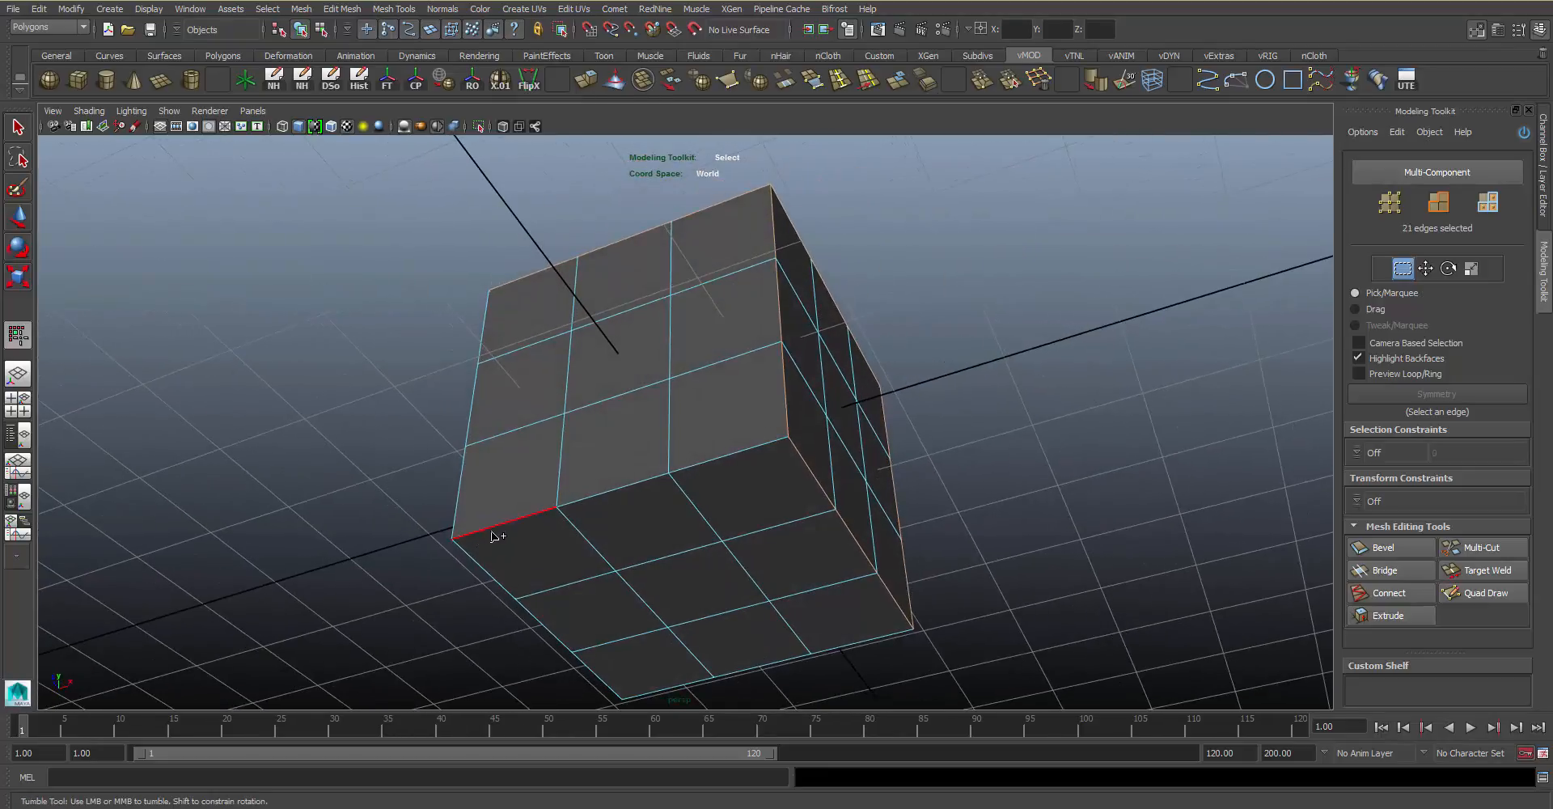
pyautogui.keyDown('shift'); pyautogui.doubleClick(490, 527); pyautogui.keyUp('shift')
pyautogui.keyDown('shift'); pyautogui.click(471, 519); pyautogui.keyUp('shift')
pyautogui.keyDown('shift'); pyautogui.click(742, 667); pyautogui.keyUp('shift')
pyautogui.keyDown('alt'); pyautogui.moveTo(742, 666); pyautogui.dragTo(964, 435); pyautogui.keyUp('alt')
pyautogui.keyDown('shift'); pyautogui.doubleClick(979, 450); pyautogui.keyUp('shift')
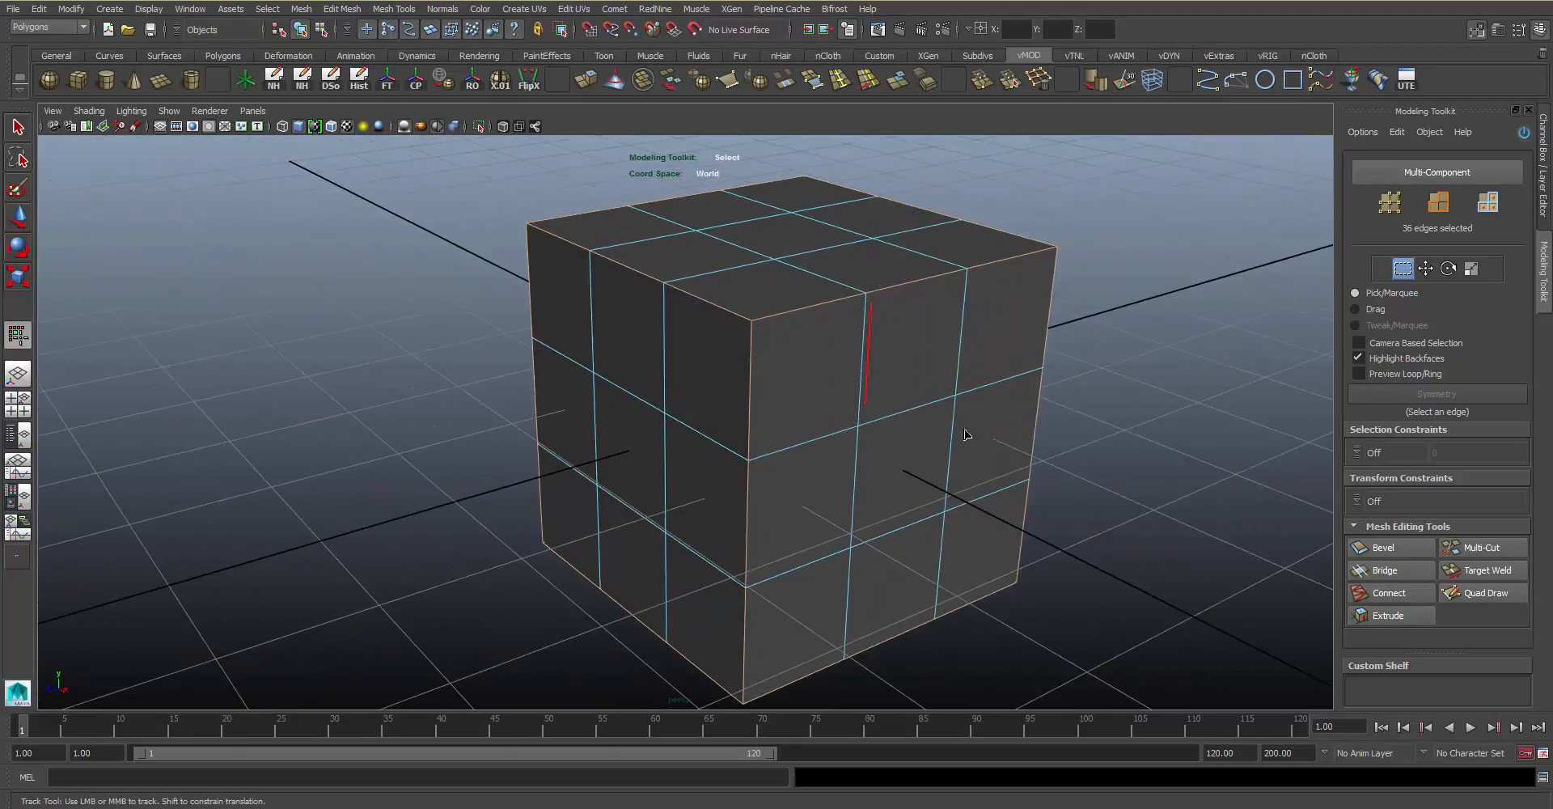
# Bevel the selected border edges with a fractional offset of about 0.39 and 3 segments
pyautogui.click(1406, 547)
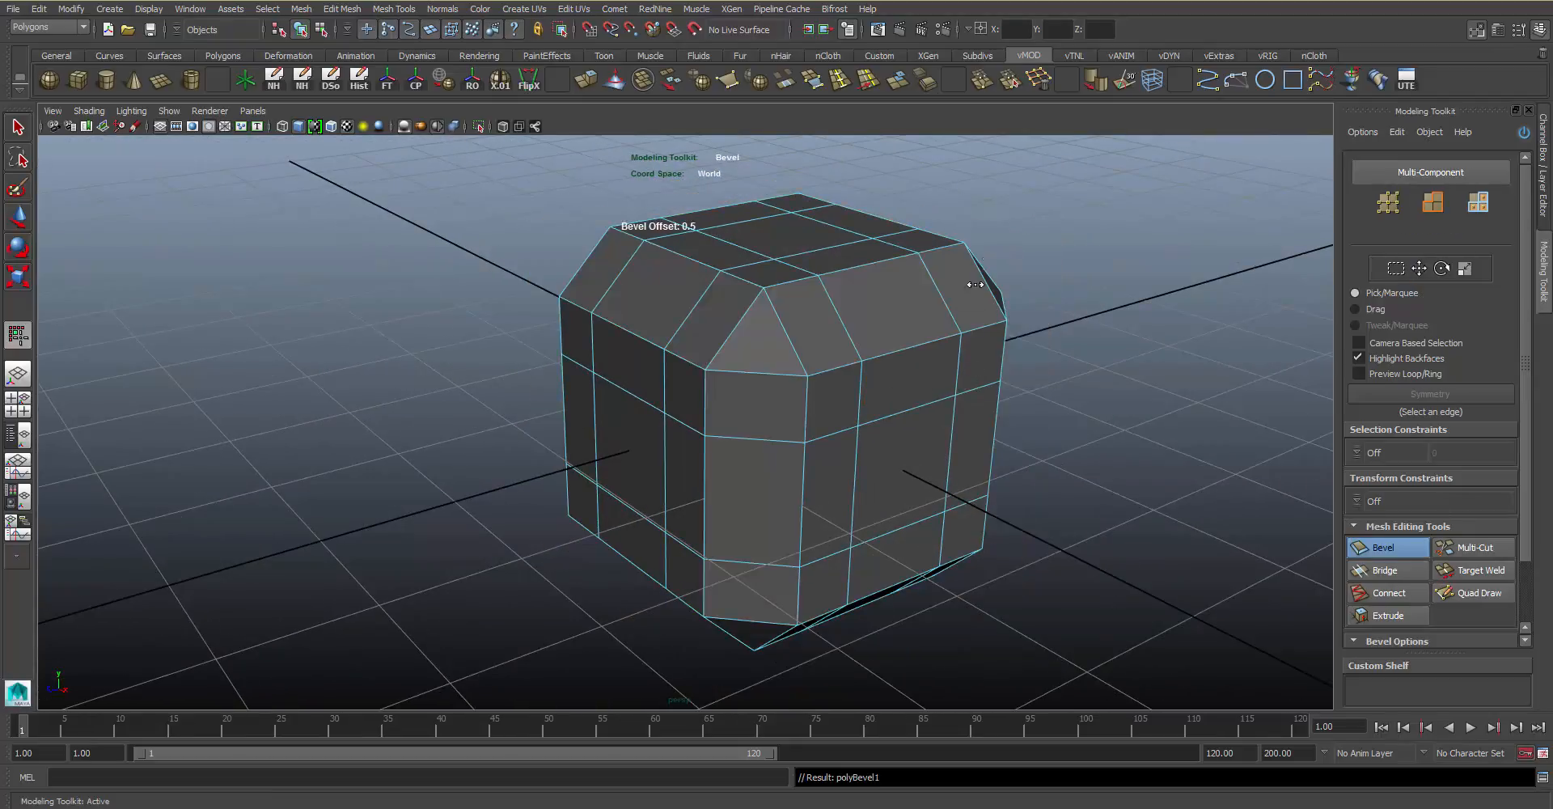
pyautogui.moveTo(955, 446); pyautogui.dragTo(932, 403)
pyautogui.scroll(-3, 1518, 390)
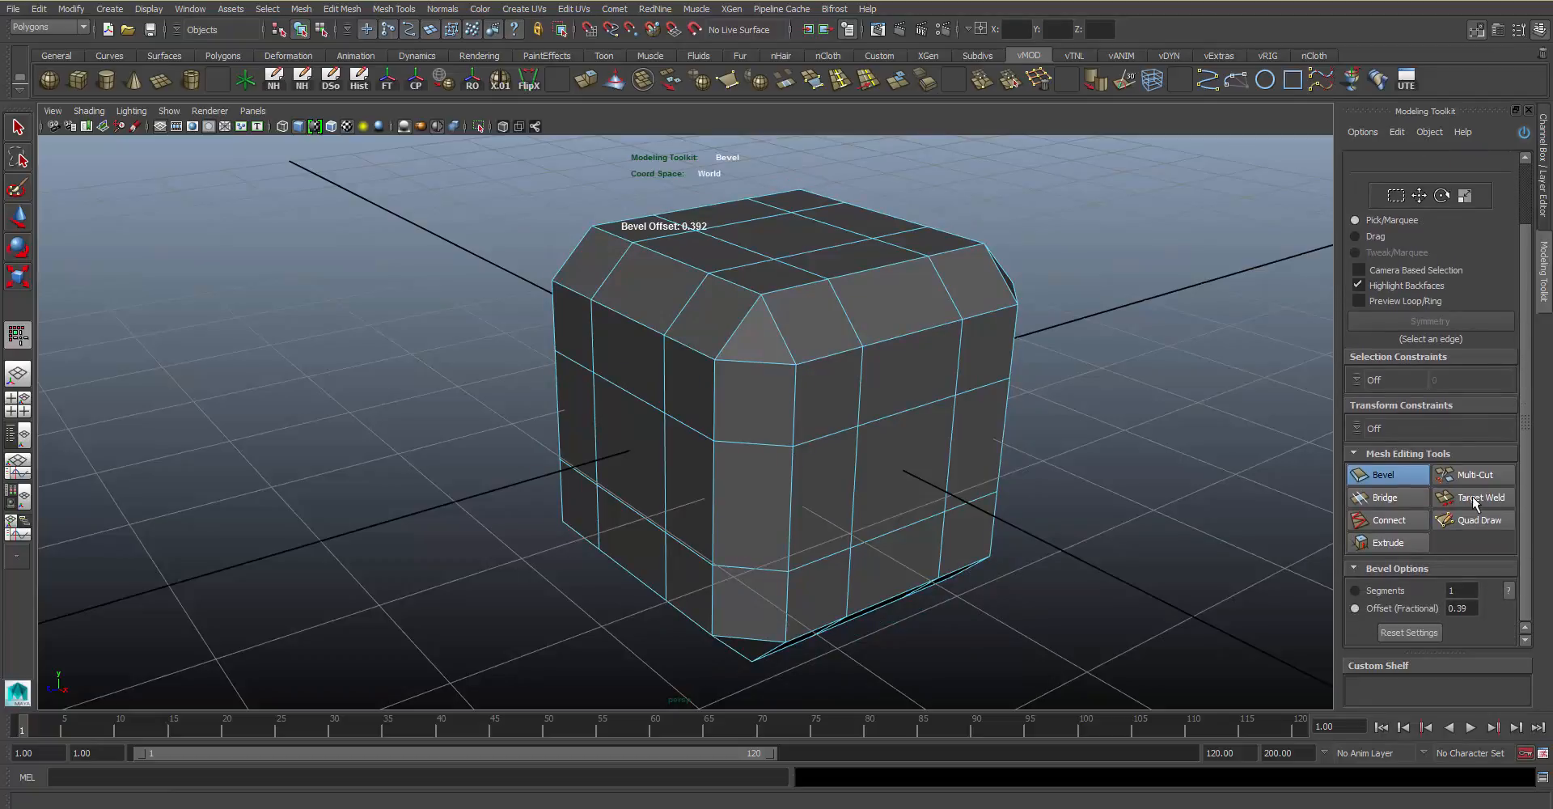
pyautogui.click(1380, 588)
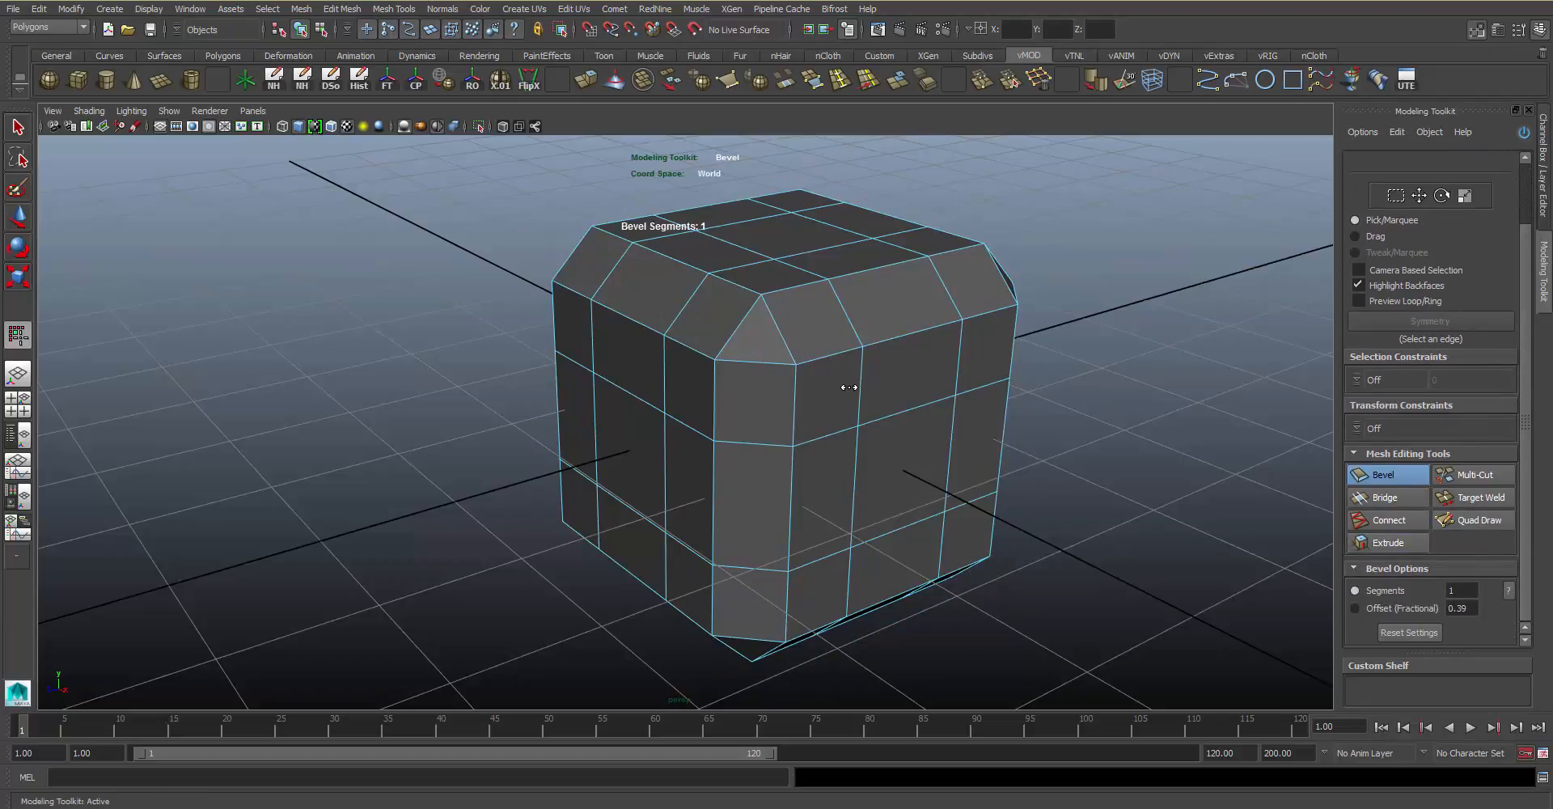
pyautogui.moveTo(850, 392); pyautogui.dragTo(847, 382)
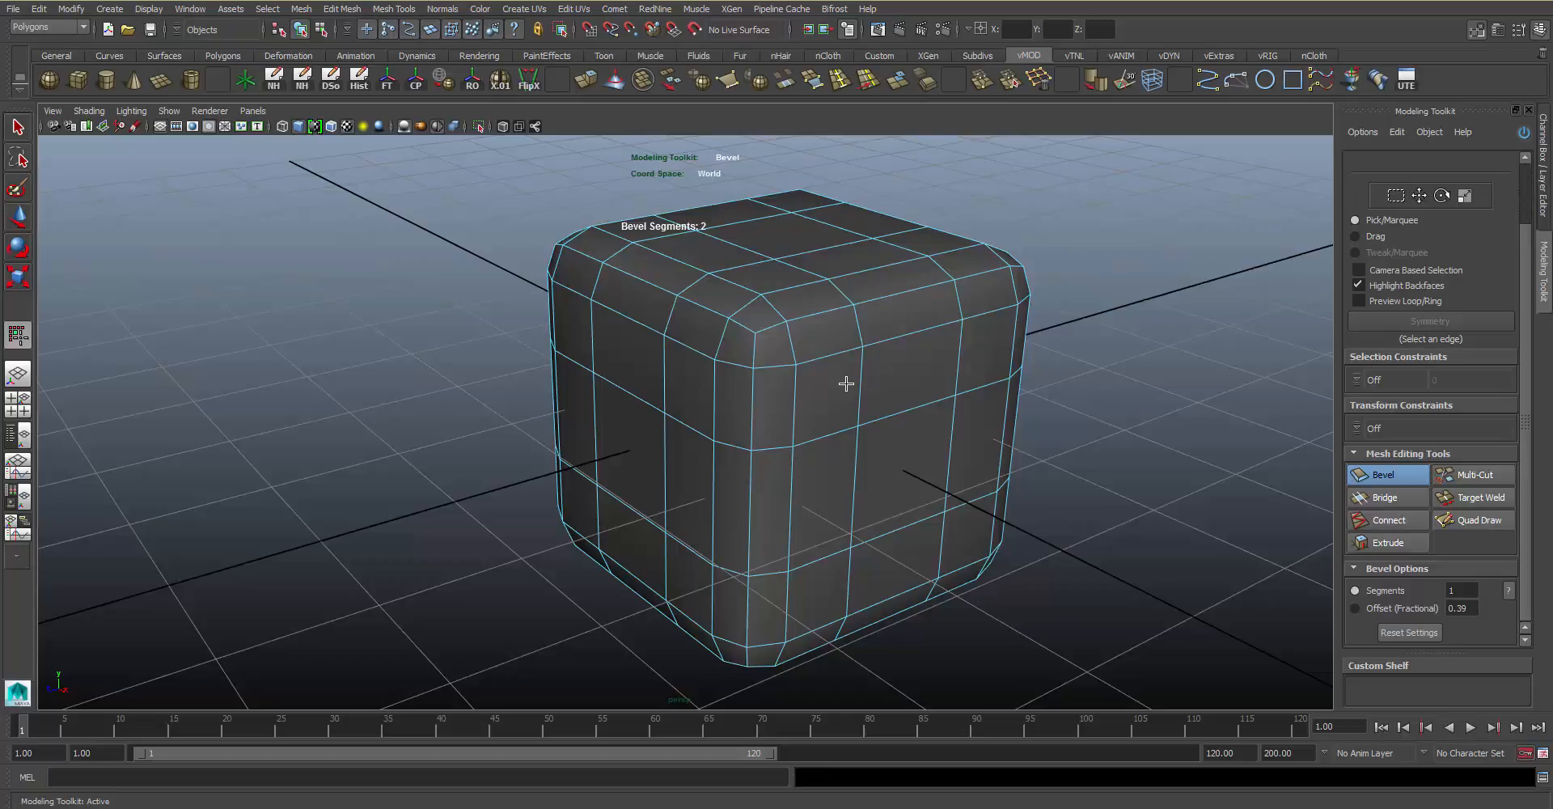
pyautogui.moveTo(864, 393); pyautogui.dragTo(868, 380)
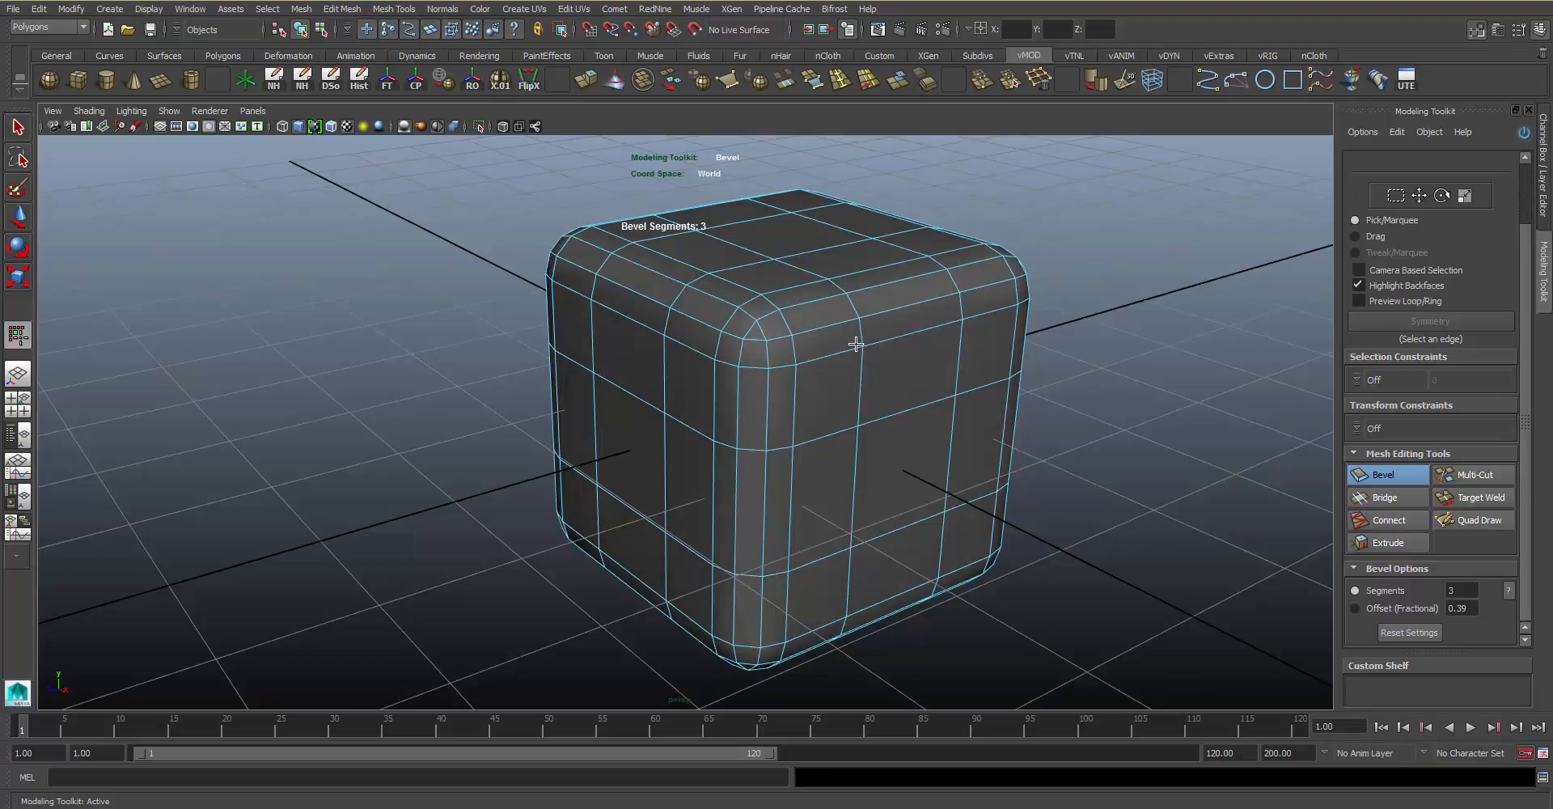
# Change the bevel on the cube's border edges to 5 segments and finish the bevel
pyautogui.moveTo(856, 344); pyautogui.dragTo(822, 347)
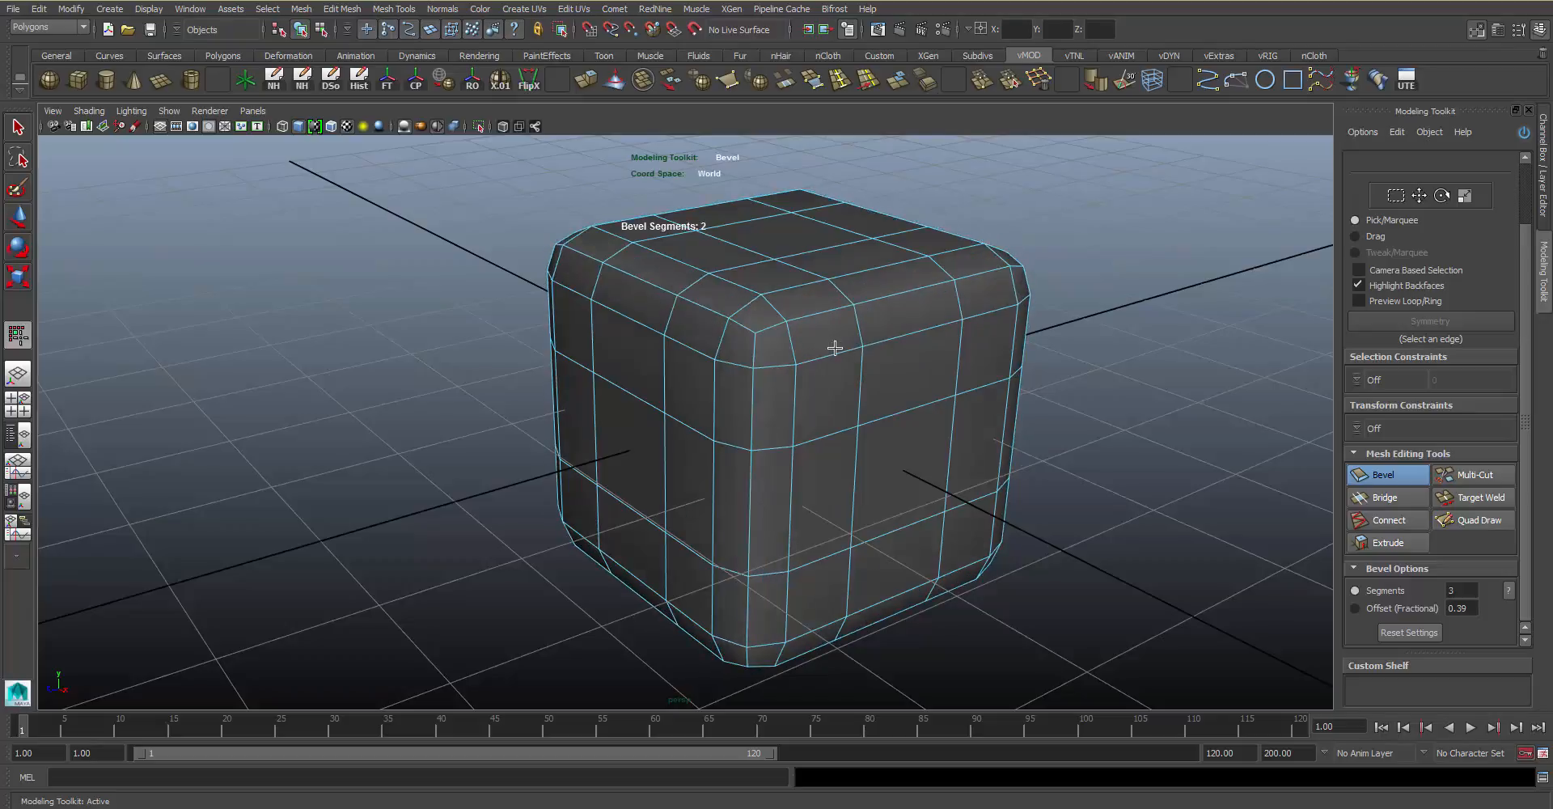
pyautogui.keyDown('alt'); pyautogui.moveTo(871, 396); pyautogui.dragTo(853, 342); pyautogui.keyUp('alt')
pyautogui.moveTo(856, 330); pyautogui.dragTo(860, 330, button='middle')
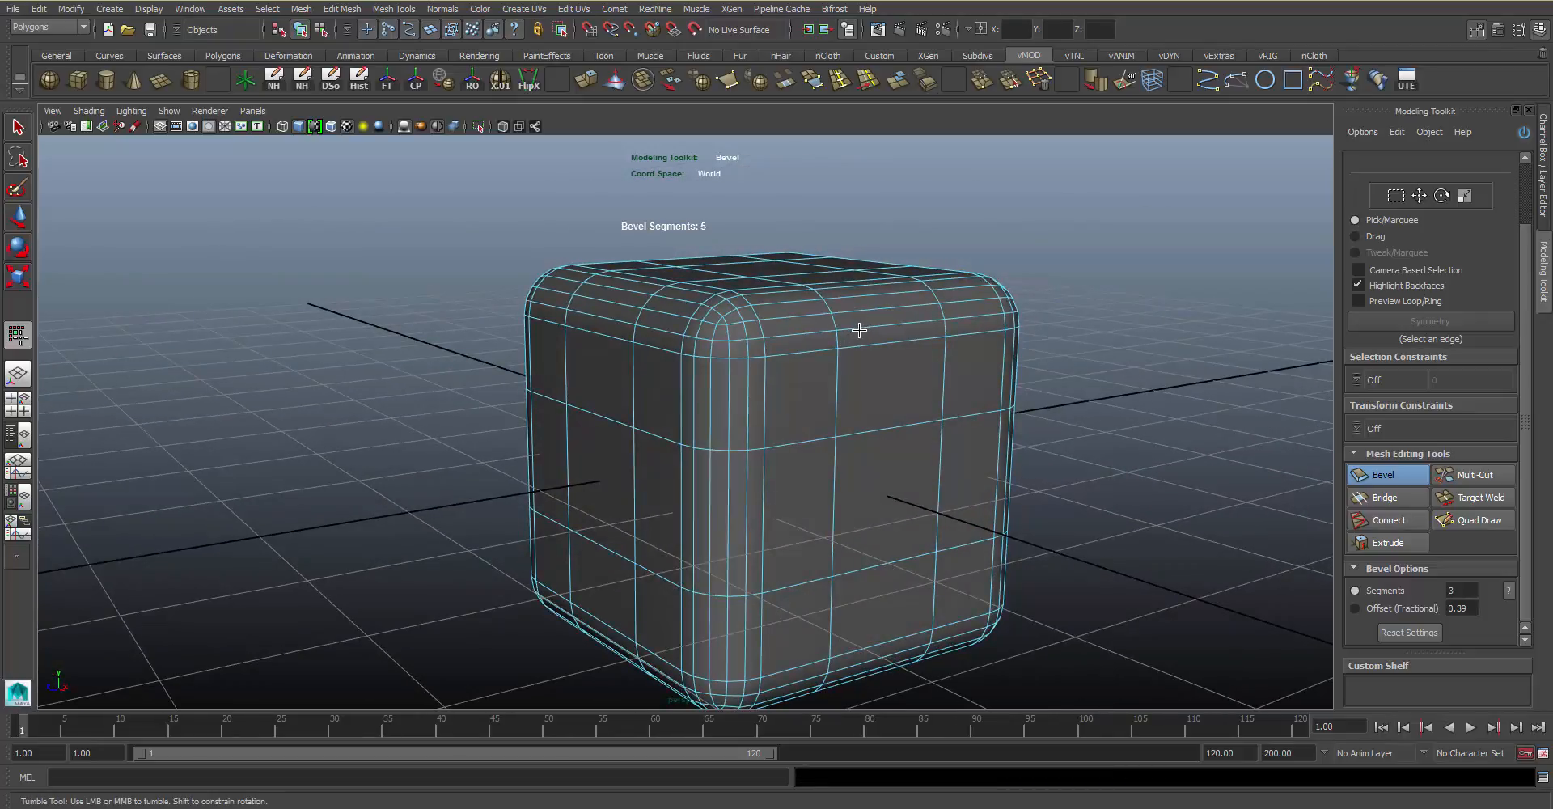
pyautogui.keyDown('alt'); pyautogui.moveTo(849, 364); pyautogui.dragTo(780, 365); pyautogui.keyUp('alt')
pyautogui.keyDown('alt'); pyautogui.moveTo(780, 365); pyautogui.dragTo(820, 370, button='right'); pyautogui.keyUp('alt')
pyautogui.keyDown('alt'); pyautogui.moveTo(821, 370); pyautogui.dragTo(881, 371); pyautogui.keyUp('alt')
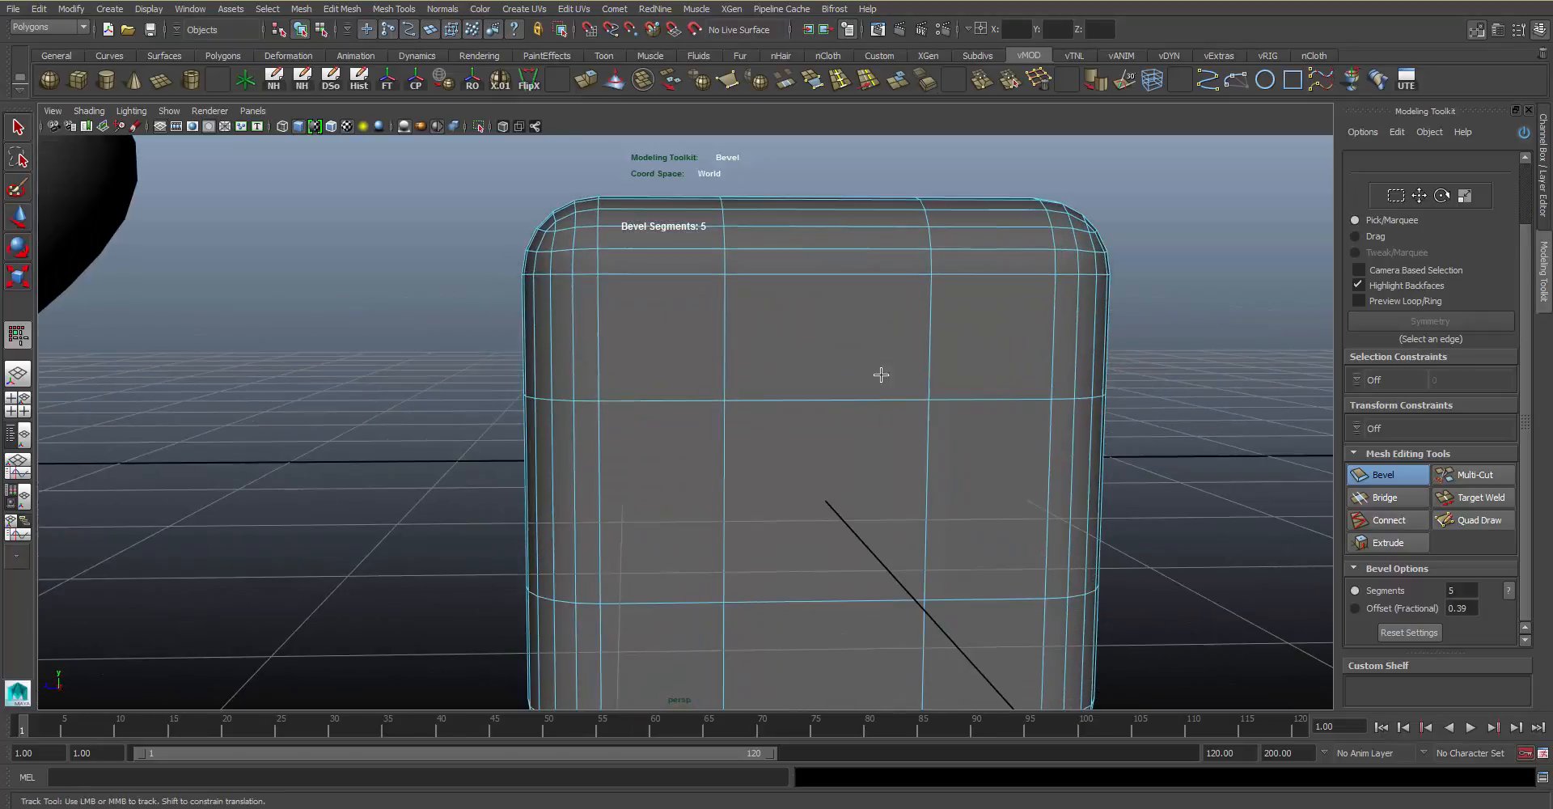
pyautogui.keyDown('alt'); pyautogui.moveTo(801, 368); pyautogui.dragTo(833, 389, button='middle'); pyautogui.keyUp('alt')
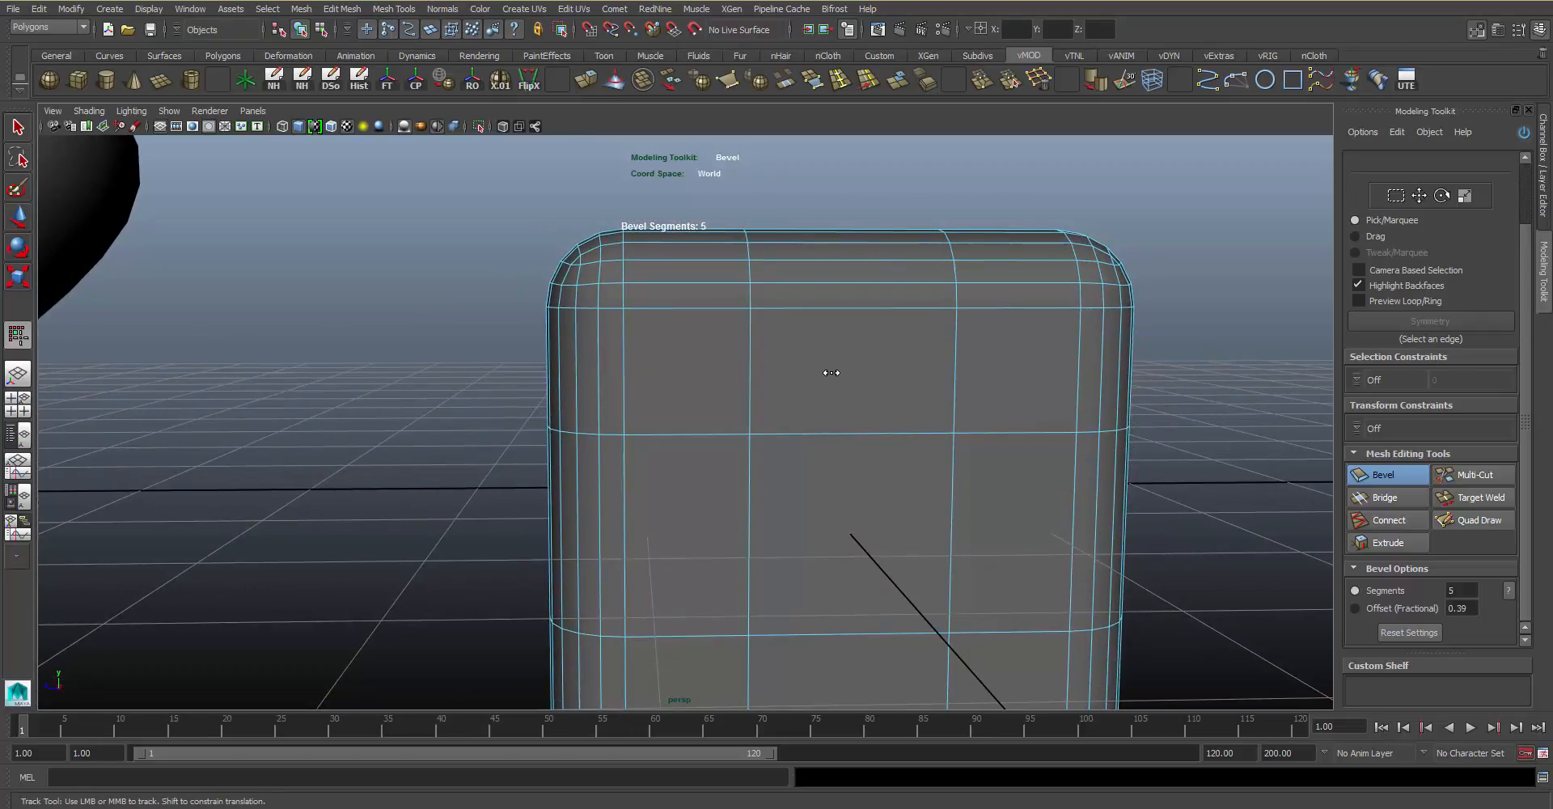
pyautogui.keyDown('alt'); pyautogui.moveTo(748, 335); pyautogui.dragTo(728, 358); pyautogui.keyUp('alt')
pyautogui.press('q')
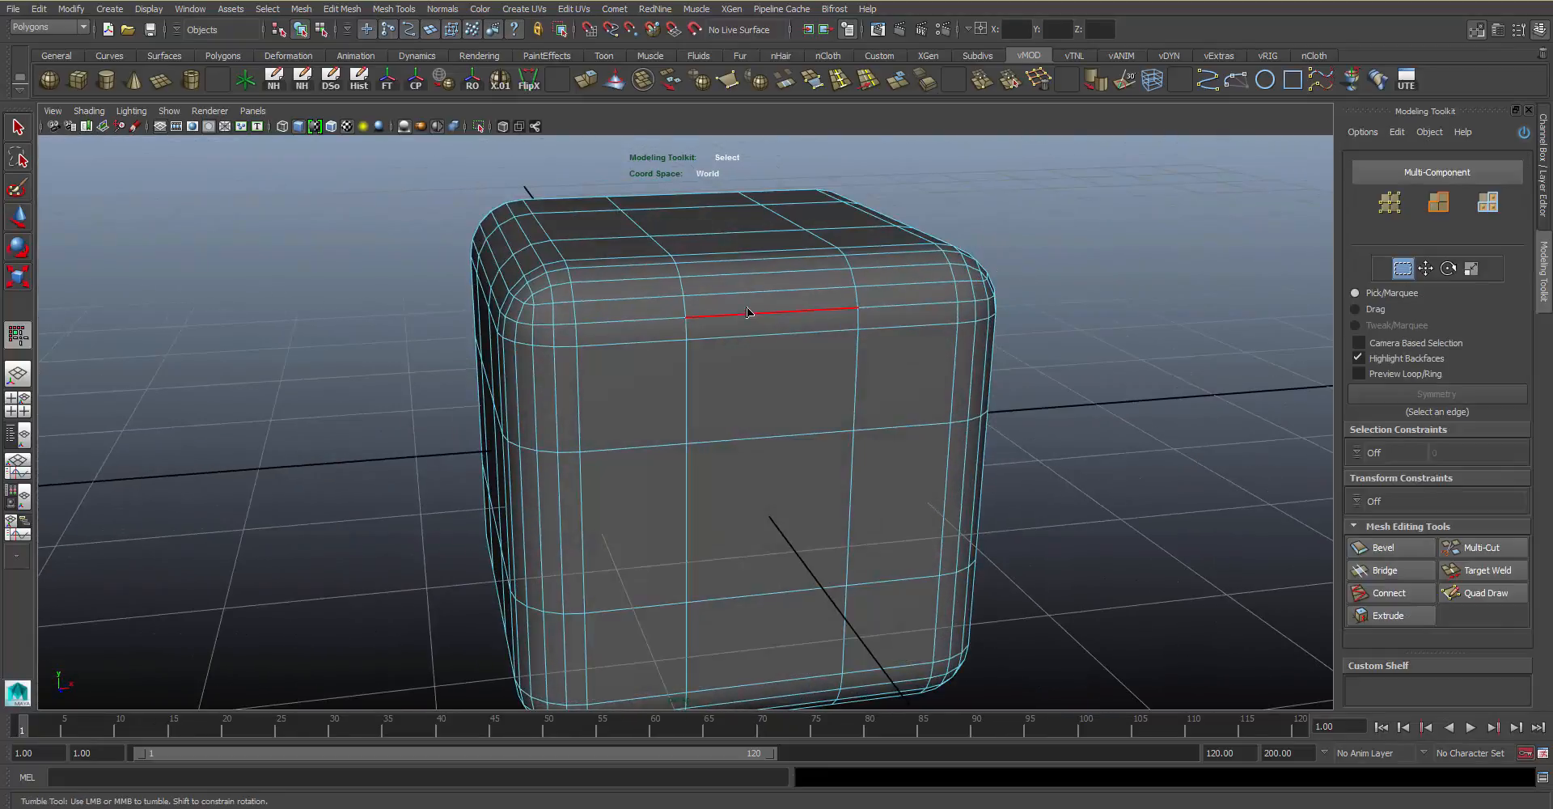
# Return the beveled cube to object selection and delete it from the scene
pyautogui.moveTo(740, 311); pyautogui.dragTo(829, 276, button='right')
pyautogui.click(846, 318)
pyautogui.keyDown('alt'); pyautogui.moveTo(847, 324); pyautogui.dragTo(715, 354); pyautogui.keyUp('alt')
pyautogui.scroll(-3, 714, 354)
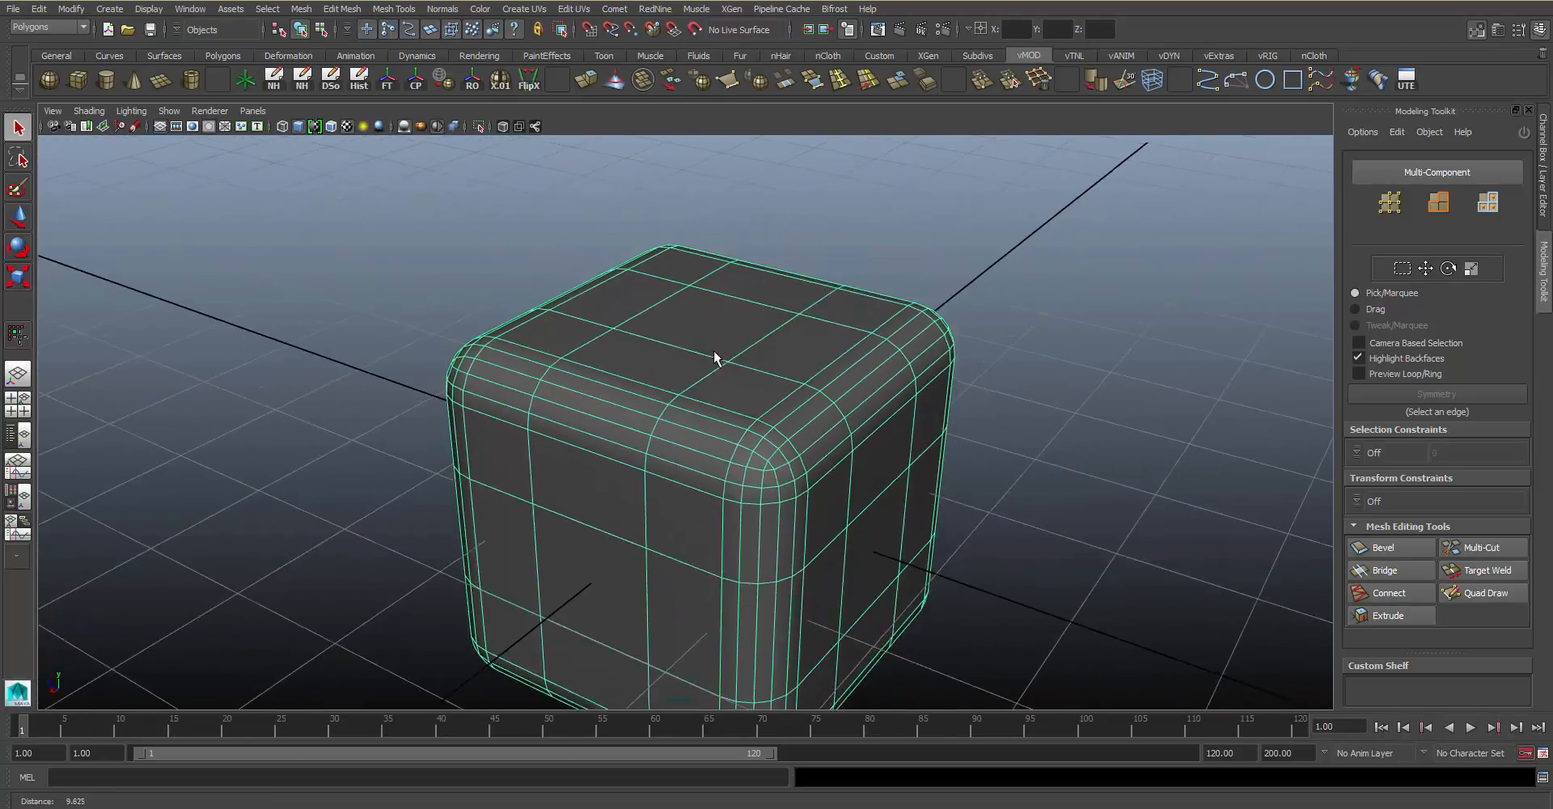
pyautogui.keyDown('alt'); pyautogui.moveTo(714, 357); pyautogui.dragTo(715, 265, button='middle'); pyautogui.keyUp('alt')
pyautogui.keyDown('alt'); pyautogui.moveTo(748, 319); pyautogui.dragTo(799, 324); pyautogui.keyUp('alt')
pyautogui.press('Delete')
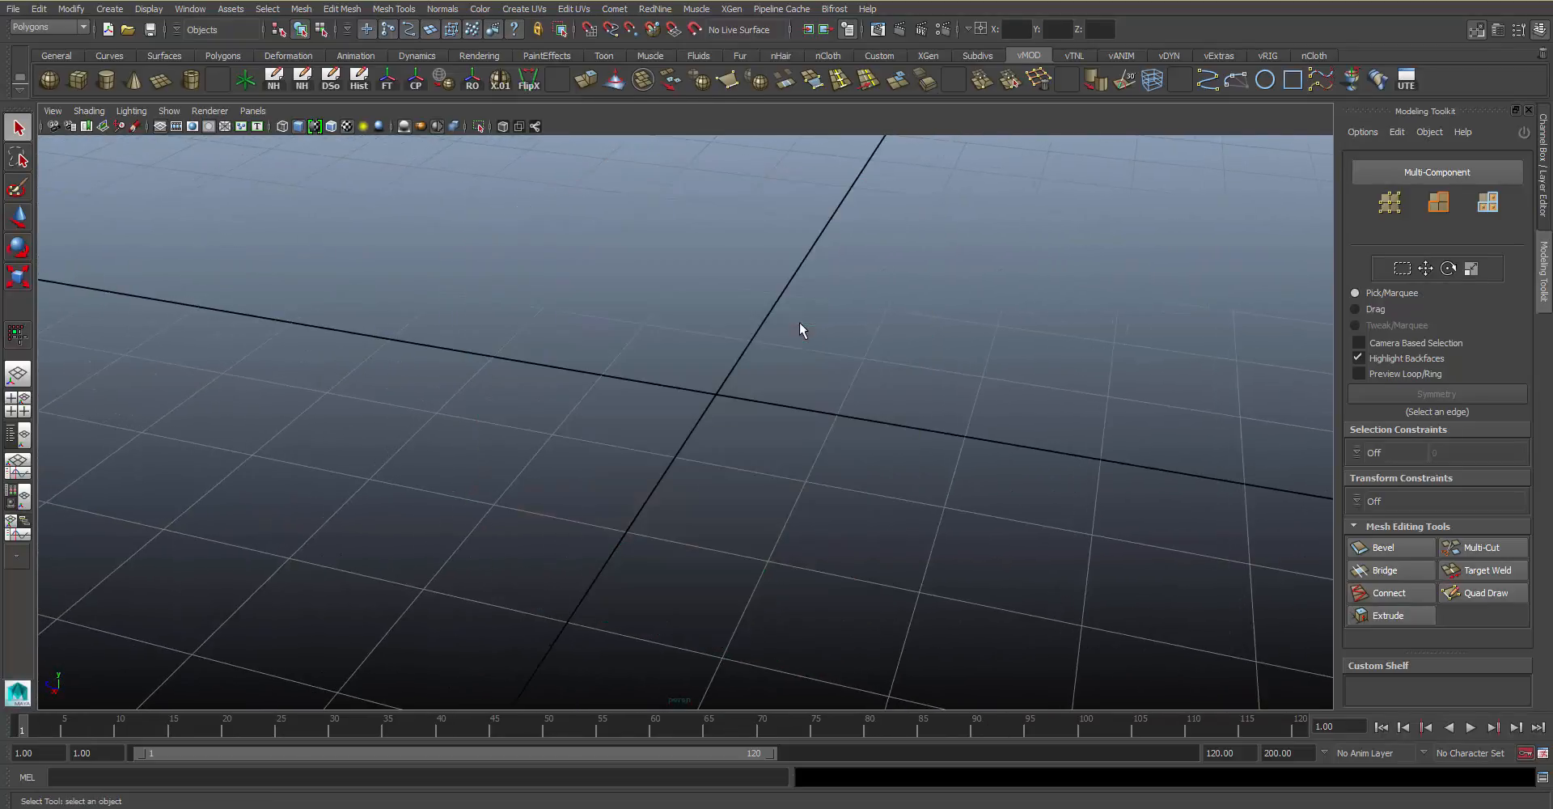
# Create a polygon cylinder and select the complete edge loop around its top rim
pyautogui.click(105, 79)
pyautogui.moveTo(738, 332); pyautogui.dragTo(740, 340, button='right')
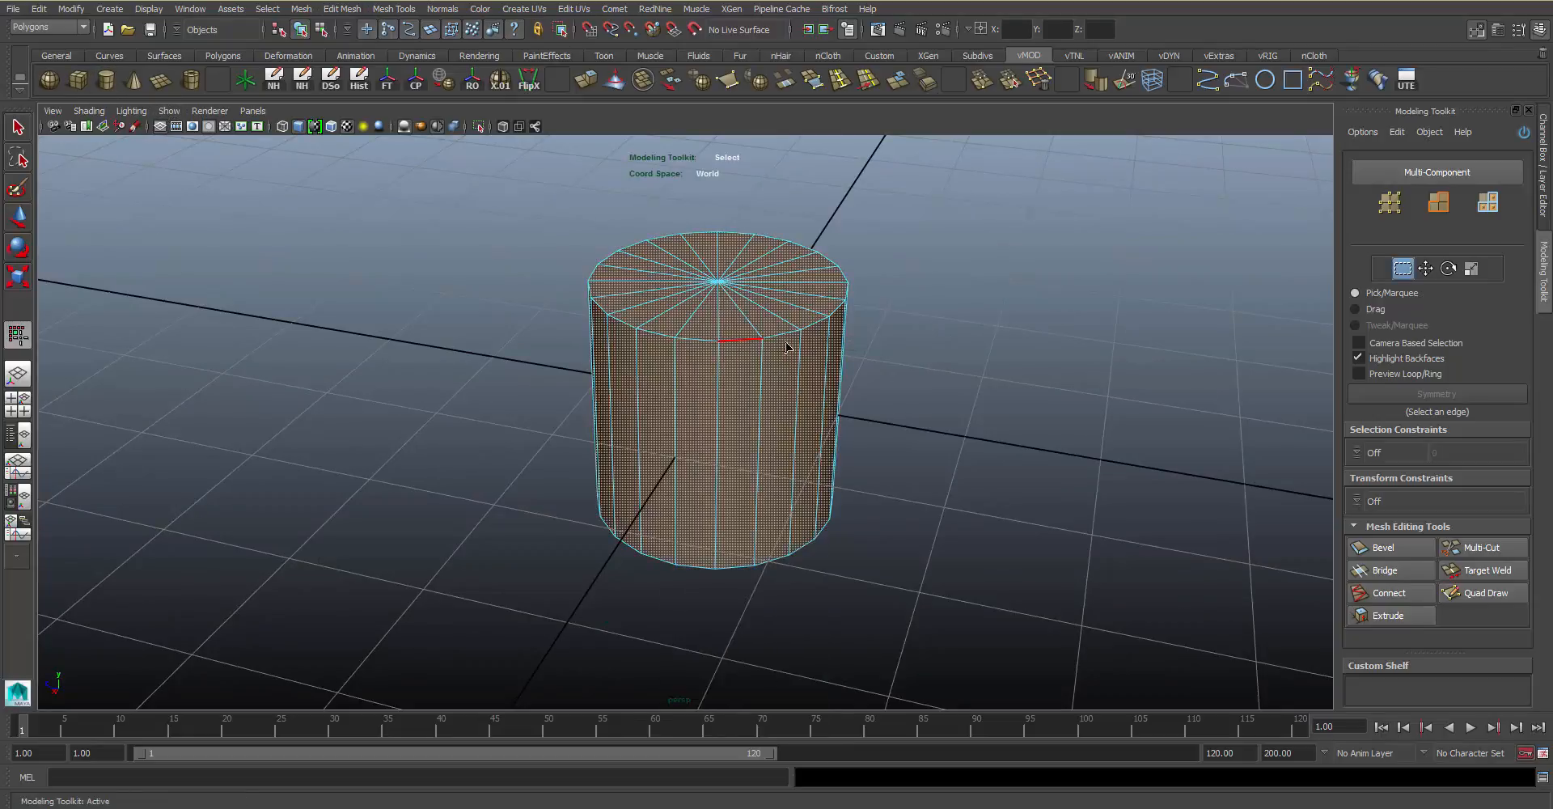
pyautogui.doubleClick(732, 339)
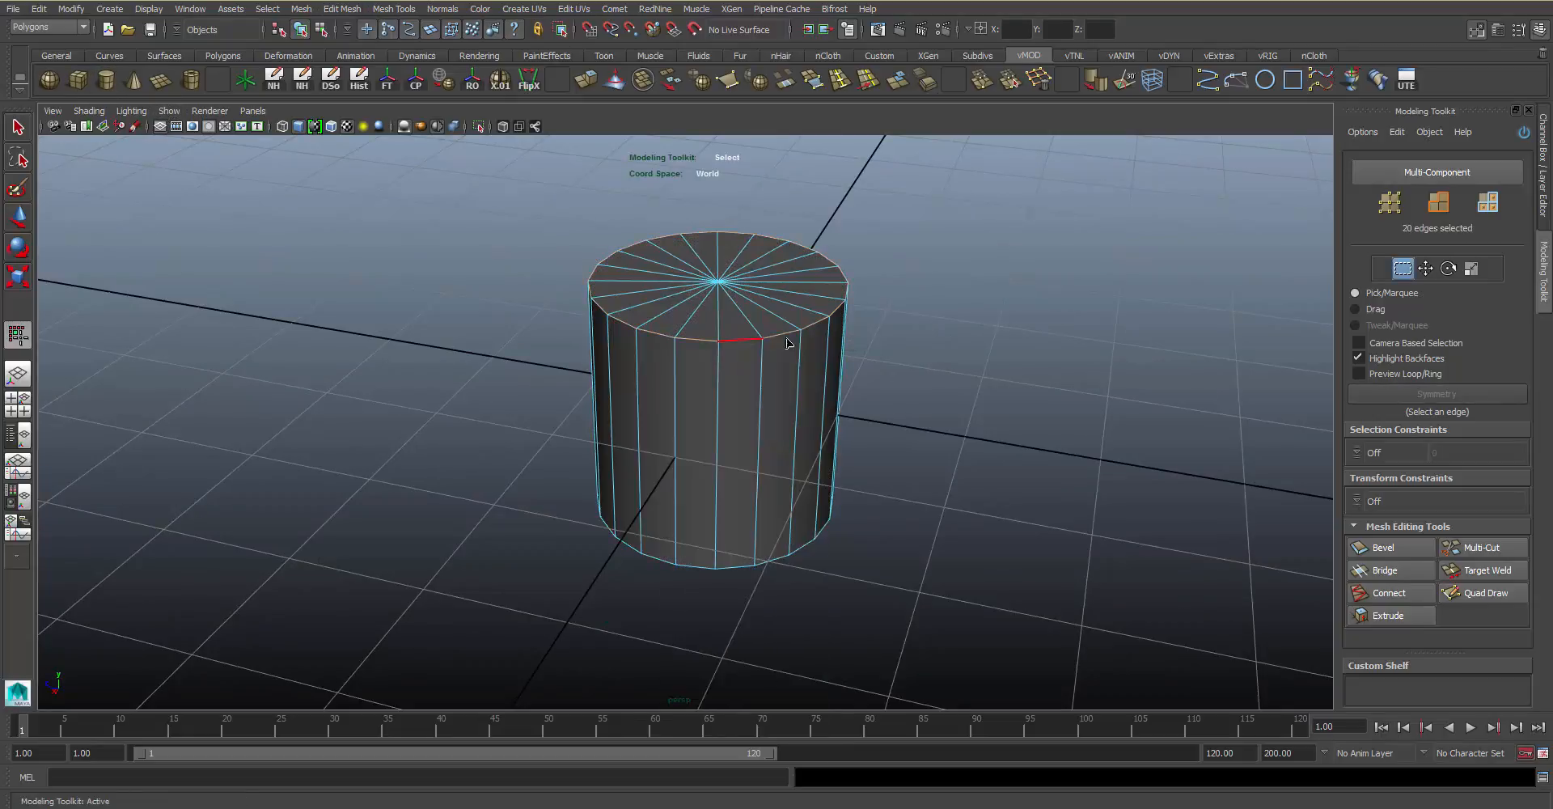
# Bevel the cylinder's top rim with 5 segments and widen the offset until the top becomes a rounded dome
pyautogui.click(1384, 548)
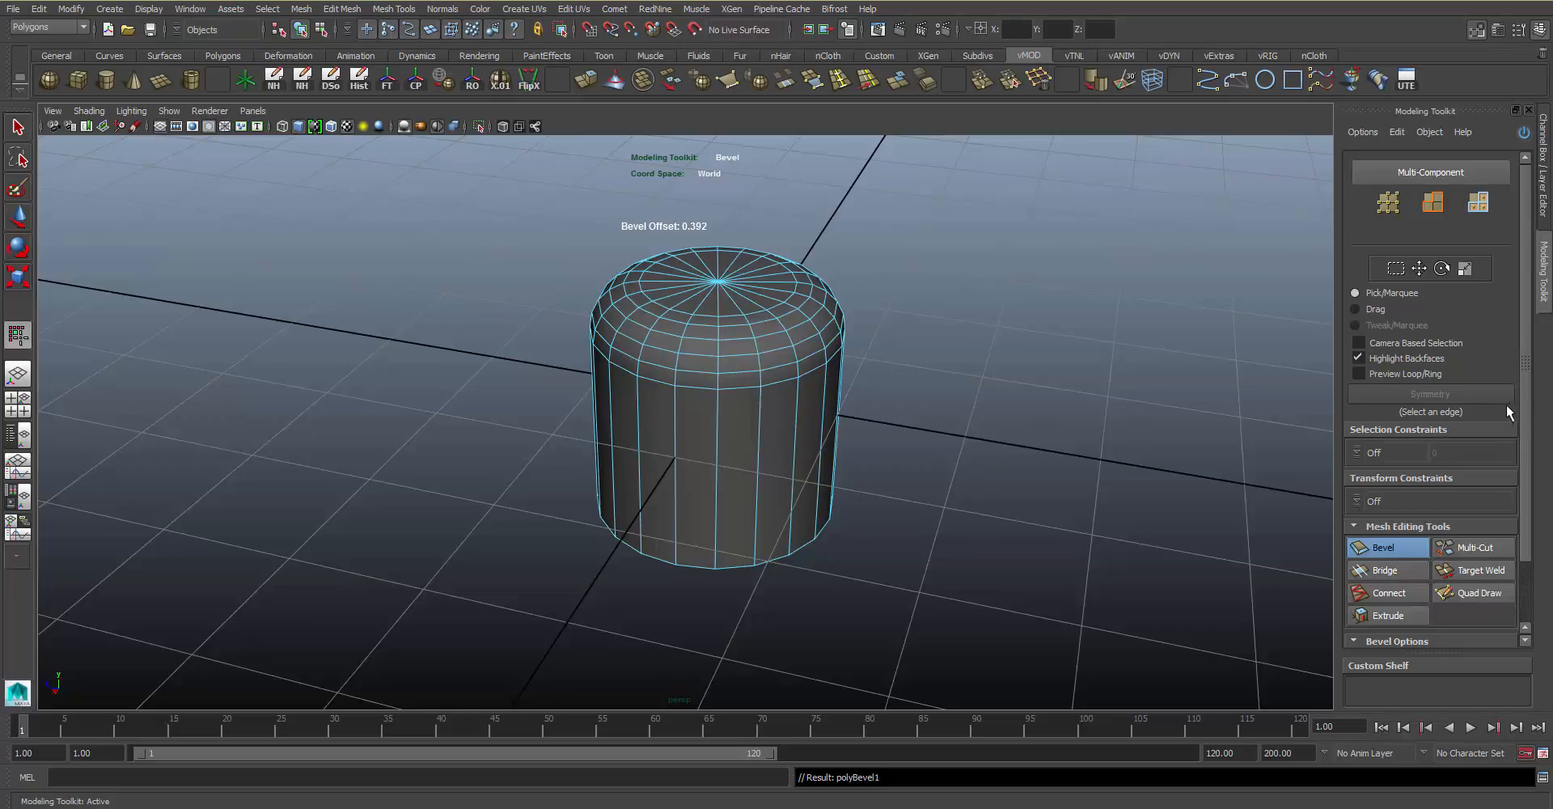
pyautogui.scroll(-3, 1474, 566)
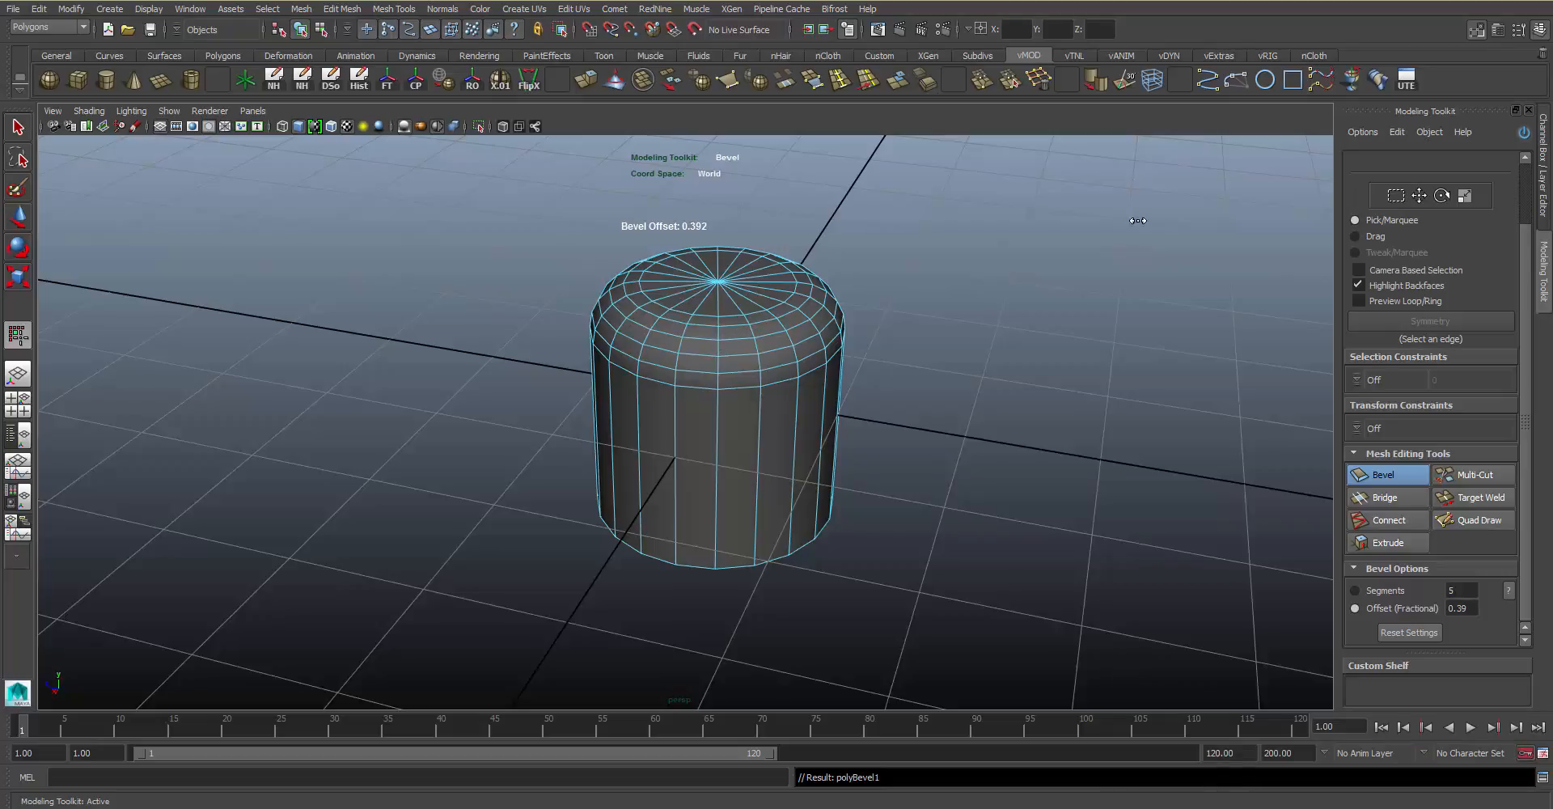
pyautogui.moveTo(931, 392); pyautogui.dragTo(1057, 396)
pyautogui.keyDown('alt'); pyautogui.moveTo(1057, 396); pyautogui.dragTo(1006, 473, button='right'); pyautogui.keyUp('alt')
pyautogui.keyDown('alt'); pyautogui.moveTo(1006, 473); pyautogui.dragTo(874, 495); pyautogui.keyUp('alt')
pyautogui.press('q')
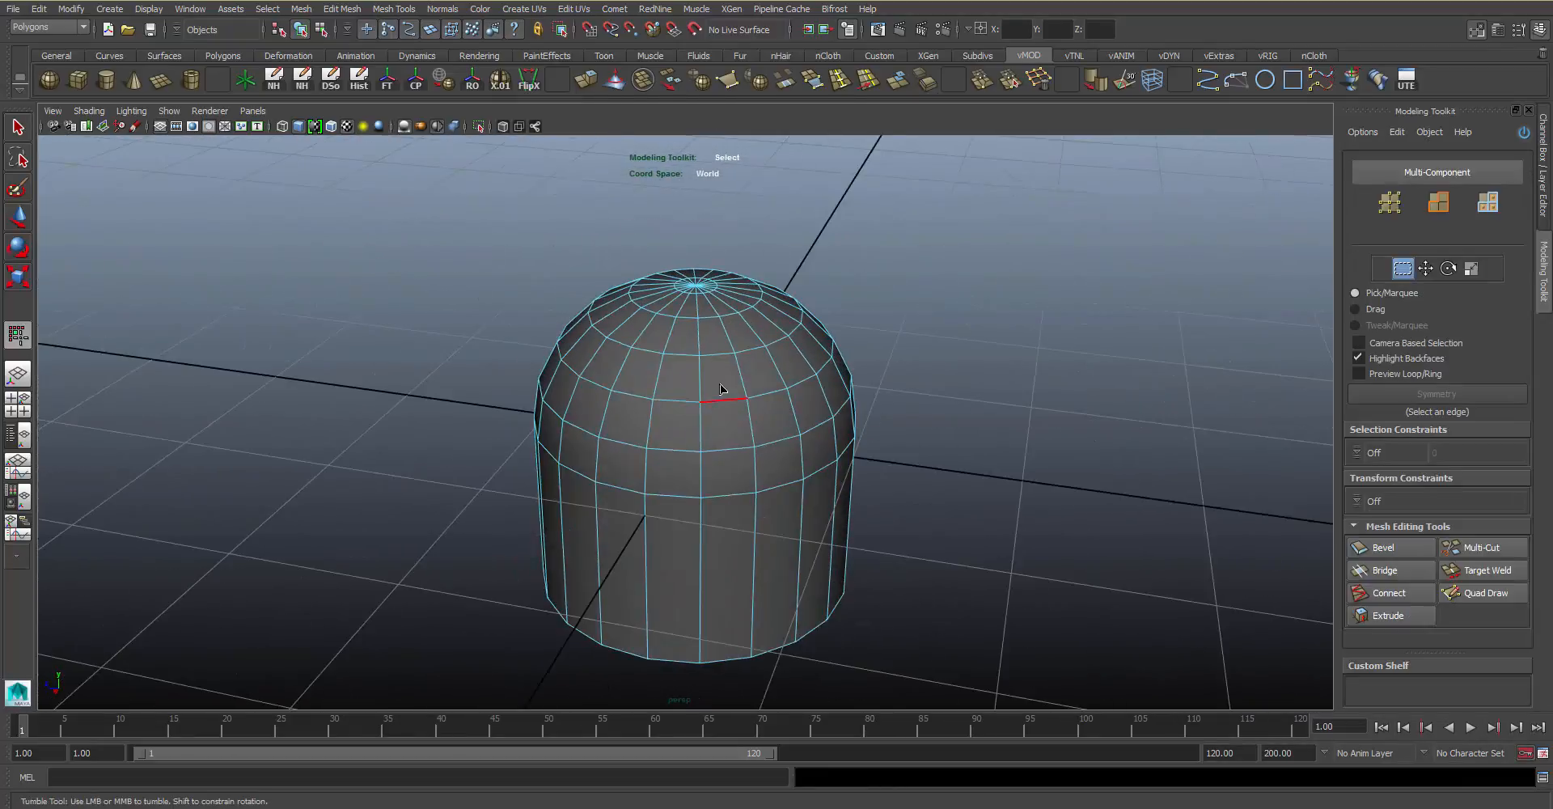
# Select a two-by-two block of four neighbouring faces on the side of the dome
pyautogui.moveTo(721, 390); pyautogui.dragTo(720, 426, button='right')
pyautogui.keyDown('shift'); pyautogui.click(678, 390); pyautogui.keyUp('shift')
pyautogui.keyDown('shift'); pyautogui.click(676, 426); pyautogui.keyUp('shift')
pyautogui.keyDown('shift'); pyautogui.click(728, 421); pyautogui.keyUp('shift')
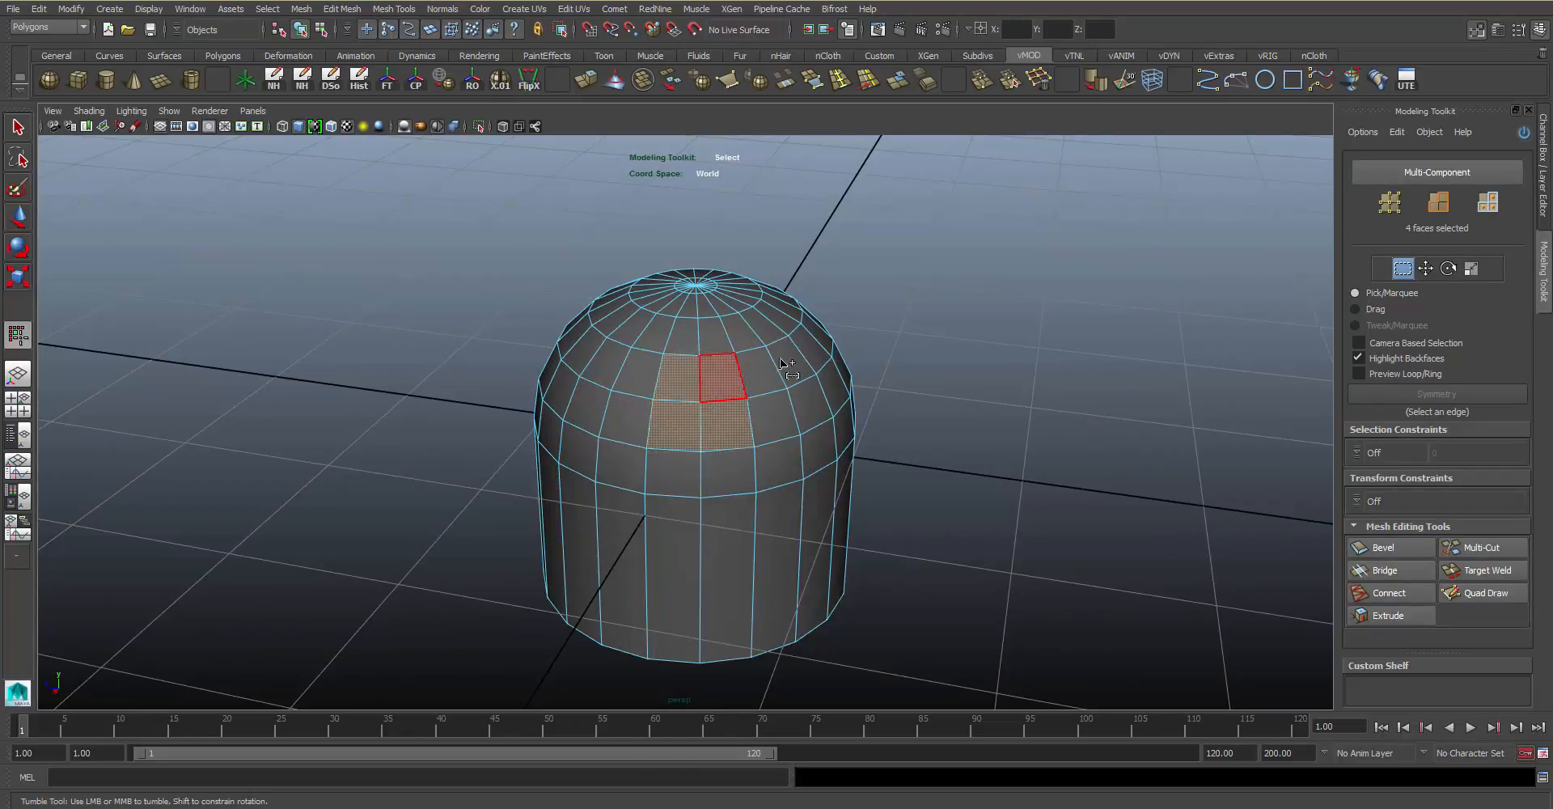
pyautogui.keyDown('shift'); pyautogui.click(722, 375); pyautogui.keyUp('shift')
# Extrude the four selected dome faces outward into a rectangular block and clear the selection
pyautogui.keyDown('alt'); pyautogui.moveTo(760, 335); pyautogui.dragTo(797, 267); pyautogui.keyUp('alt')
pyautogui.click(594, 79)
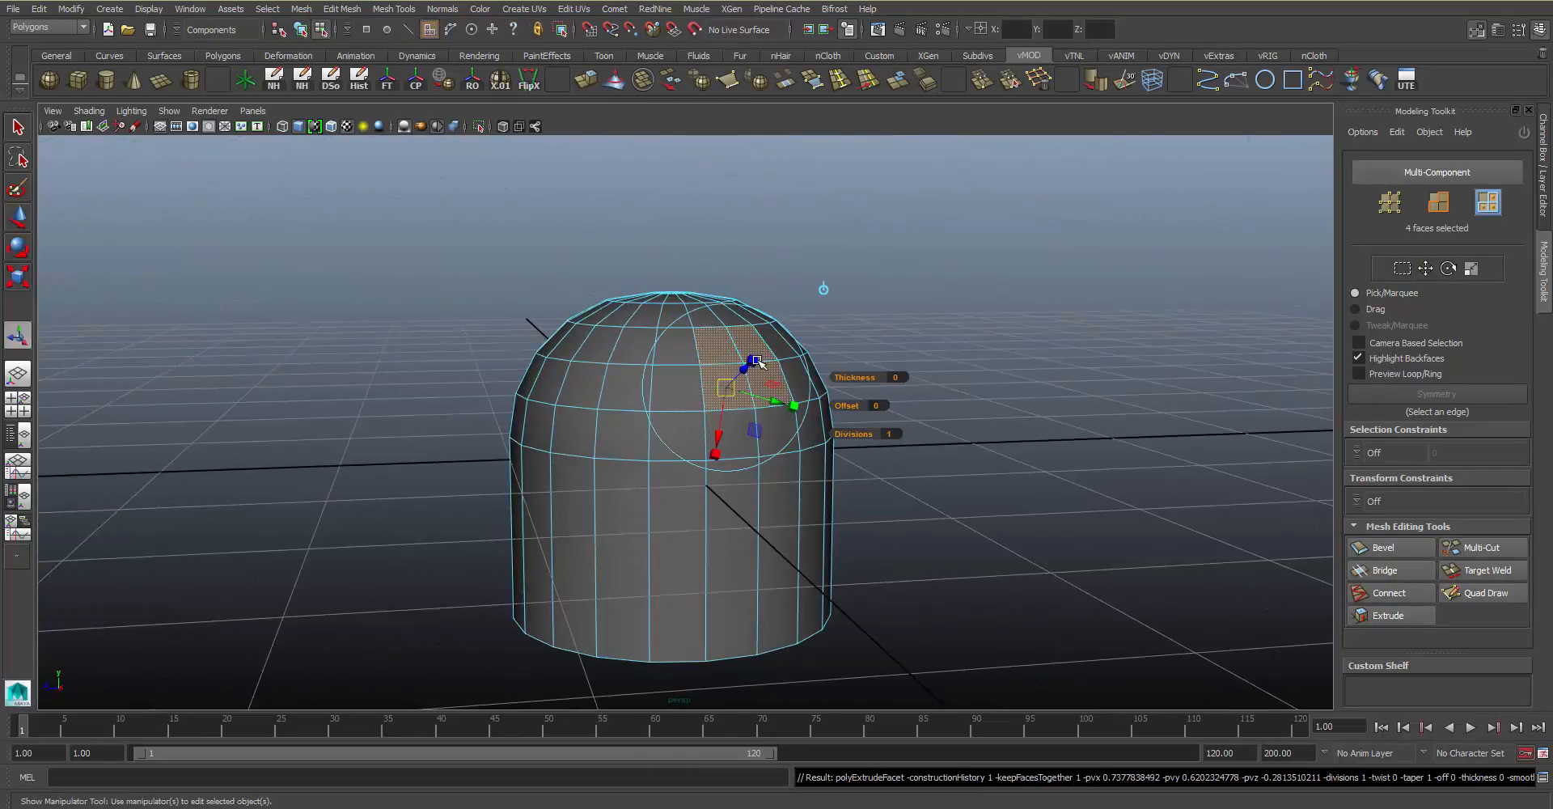
pyautogui.keyDown('alt'); pyautogui.moveTo(760, 364); pyautogui.dragTo(818, 329); pyautogui.keyUp('alt')
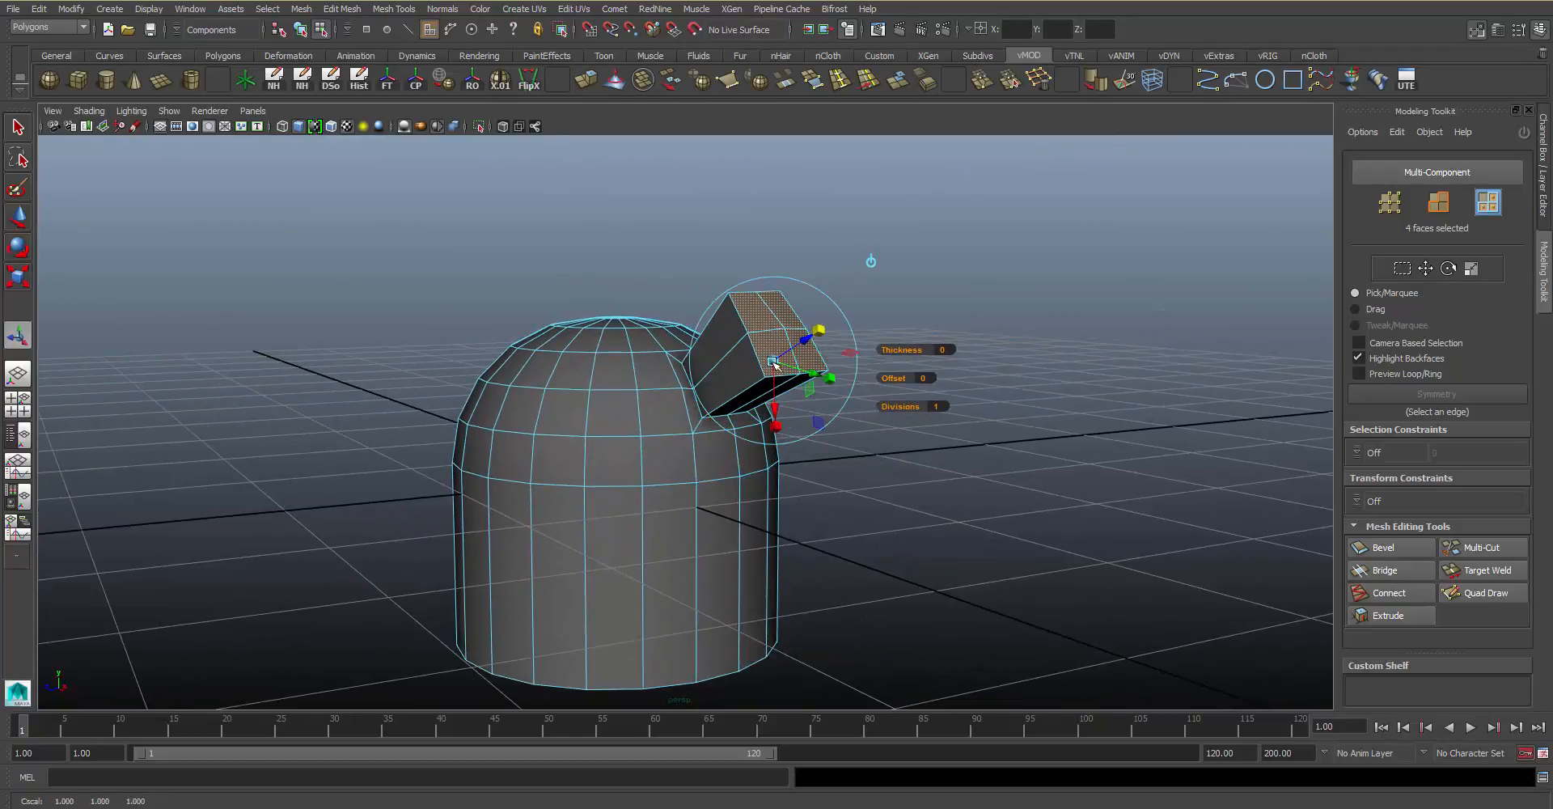
pyautogui.keyDown('alt'); pyautogui.moveTo(699, 389); pyautogui.dragTo(576, 411); pyautogui.keyUp('alt')
pyautogui.click(884, 280)
# Select the long corner edges of the extruded block together with the short edges joining them to the dome
pyautogui.keyDown('alt'); pyautogui.moveTo(884, 281); pyautogui.dragTo(855, 375); pyautogui.keyUp('alt')
pyautogui.scroll(3, 856, 374)
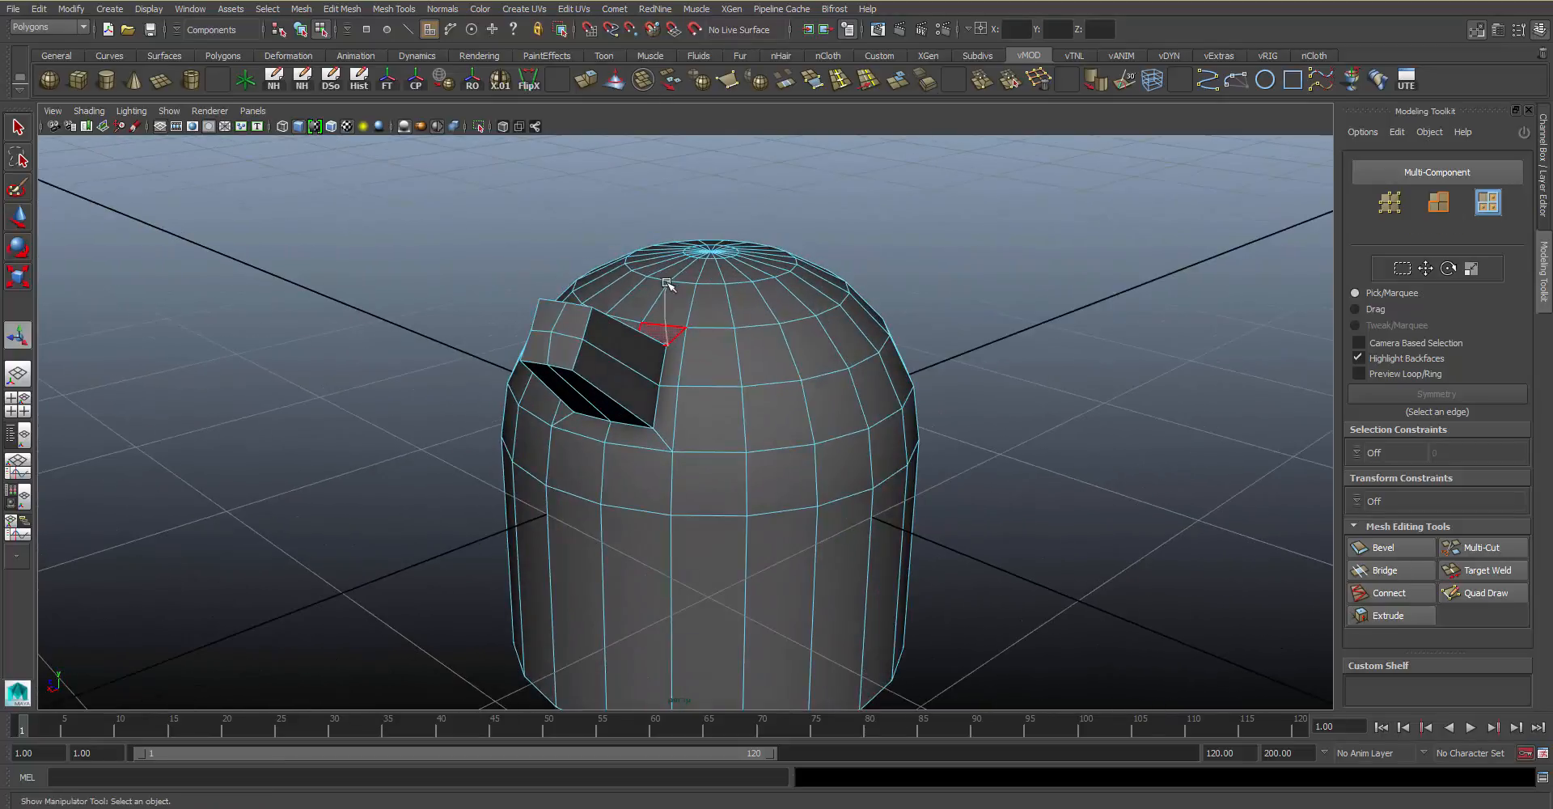
pyautogui.press('F10')
pyautogui.doubleClick(649, 348)
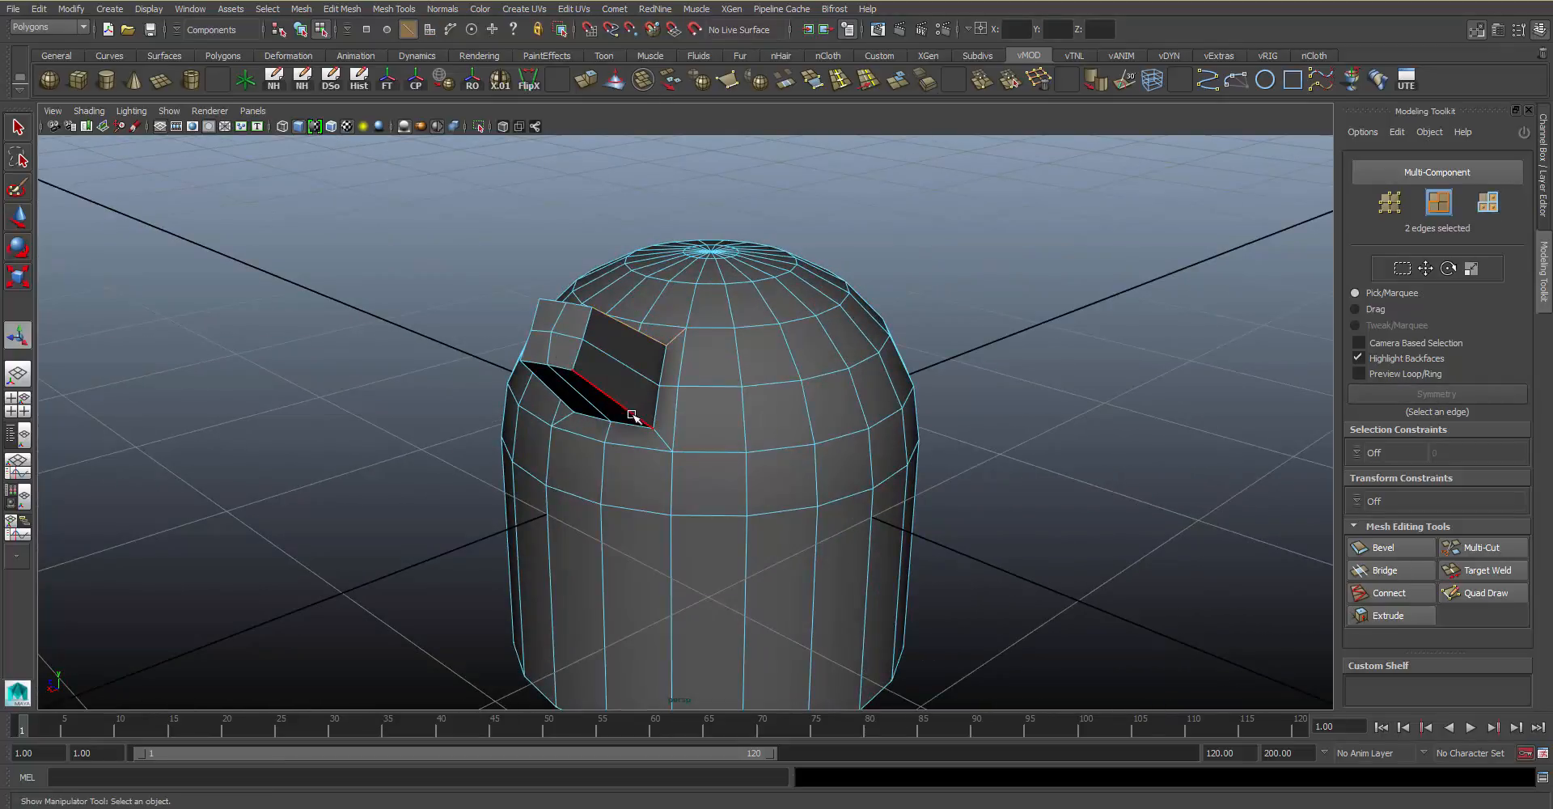
pyautogui.keyDown('alt'); pyautogui.moveTo(638, 414); pyautogui.dragTo(725, 404); pyautogui.keyUp('alt')
pyautogui.keyDown('shift'); pyautogui.doubleClick(638, 380); pyautogui.keyUp('shift')
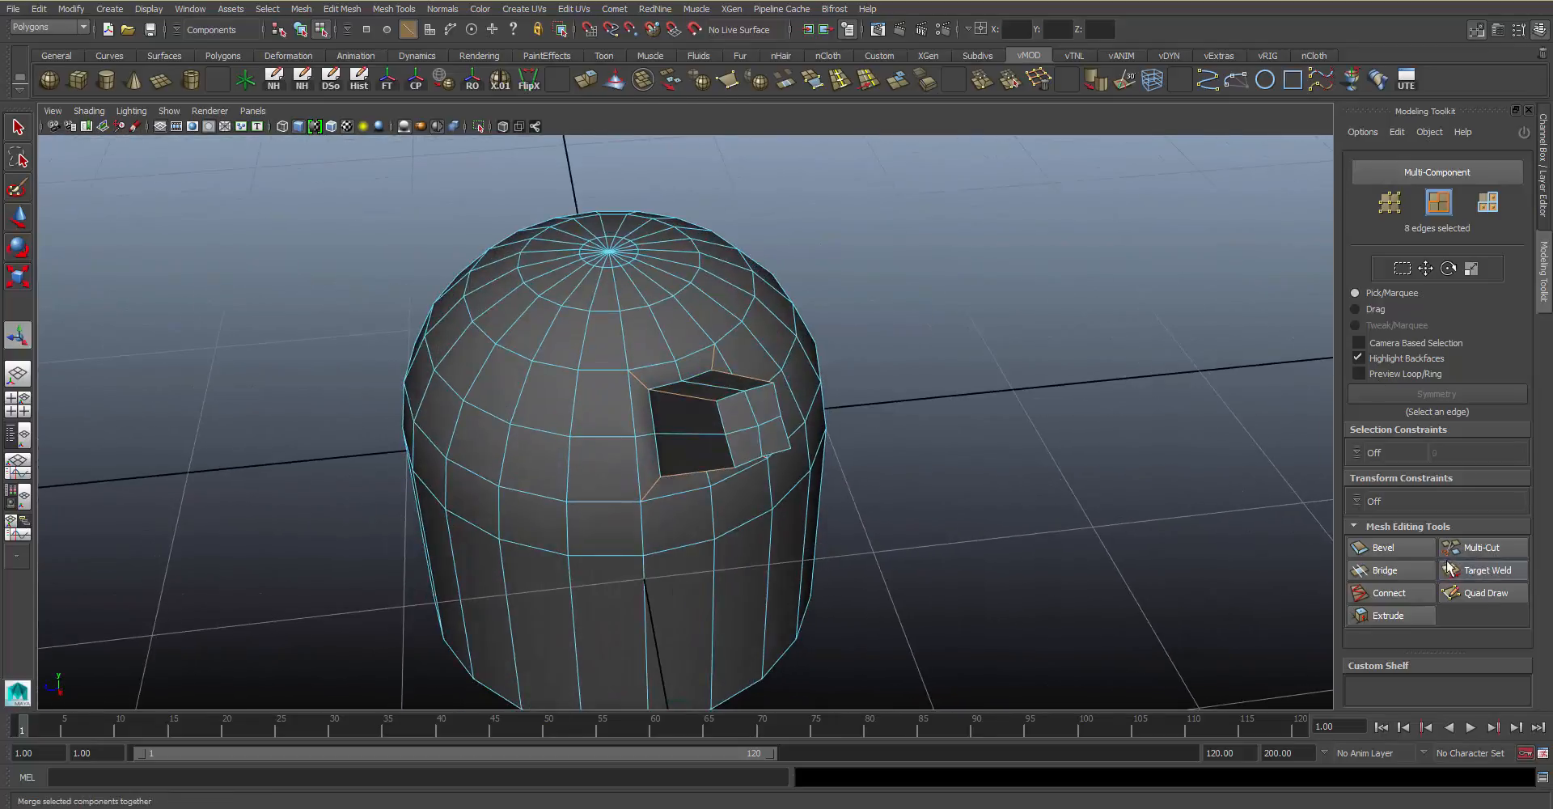
# Bevel the extruded block's corner edges with an offset of about 0.73 to round its profile
pyautogui.click(1383, 548)
pyautogui.moveTo(870, 367); pyautogui.dragTo(755, 353)
pyautogui.keyDown('alt'); pyautogui.moveTo(755, 352); pyautogui.dragTo(769, 374, button='right'); pyautogui.keyUp('alt')
pyautogui.keyDown('alt'); pyautogui.moveTo(770, 375); pyautogui.dragTo(877, 385); pyautogui.keyUp('alt')
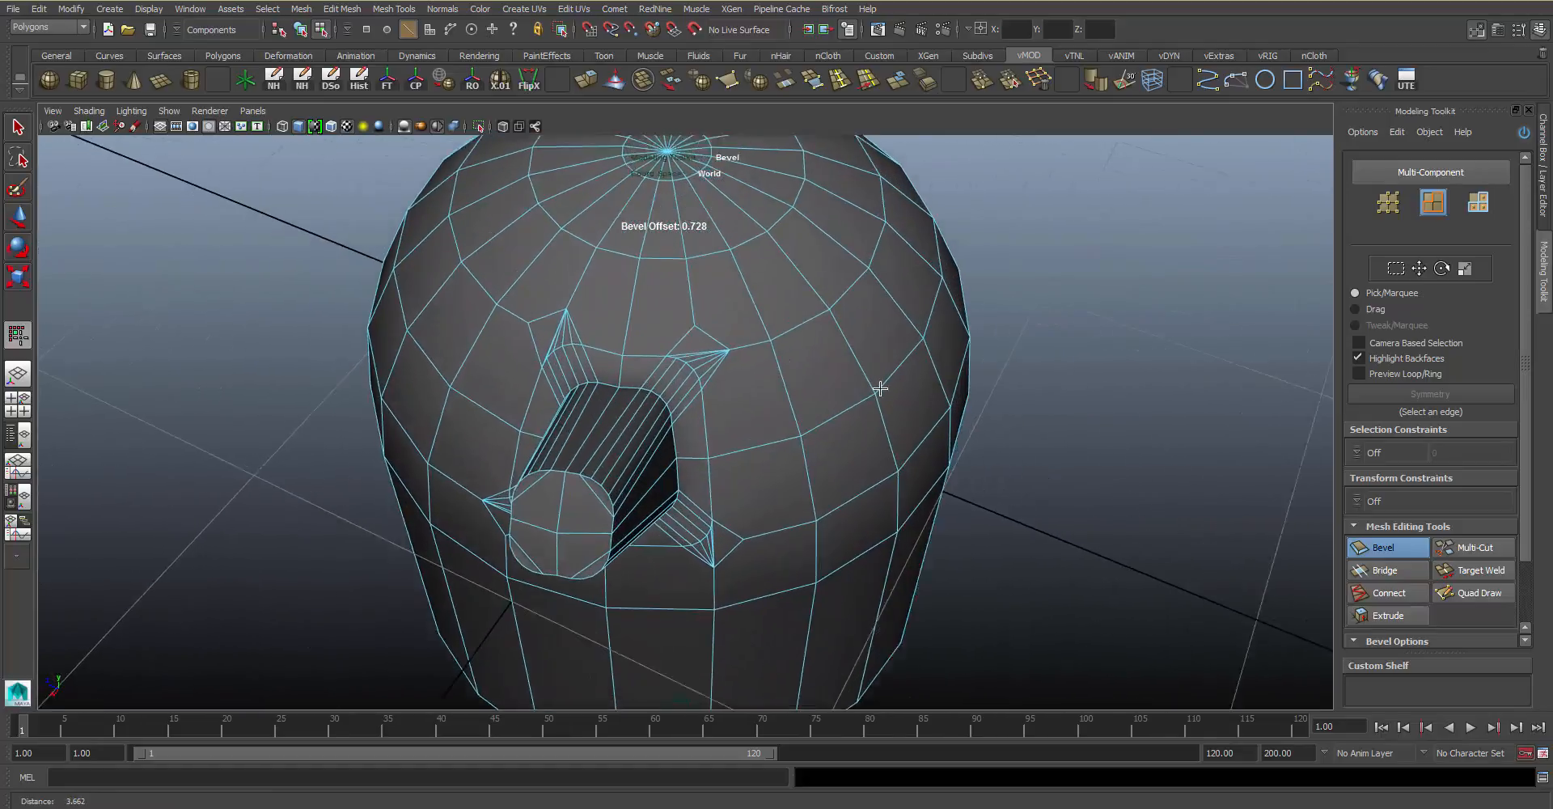
pyautogui.keyDown('alt'); pyautogui.moveTo(647, 384); pyautogui.dragTo(696, 384, button='middle'); pyautogui.keyUp('alt')
pyautogui.keyDown('alt'); pyautogui.moveTo(696, 384); pyautogui.dragTo(723, 385, button='right'); pyautogui.keyUp('alt')
pyautogui.keyDown('alt'); pyautogui.moveTo(794, 361); pyautogui.dragTo(804, 363, button='middle'); pyautogui.keyUp('alt')
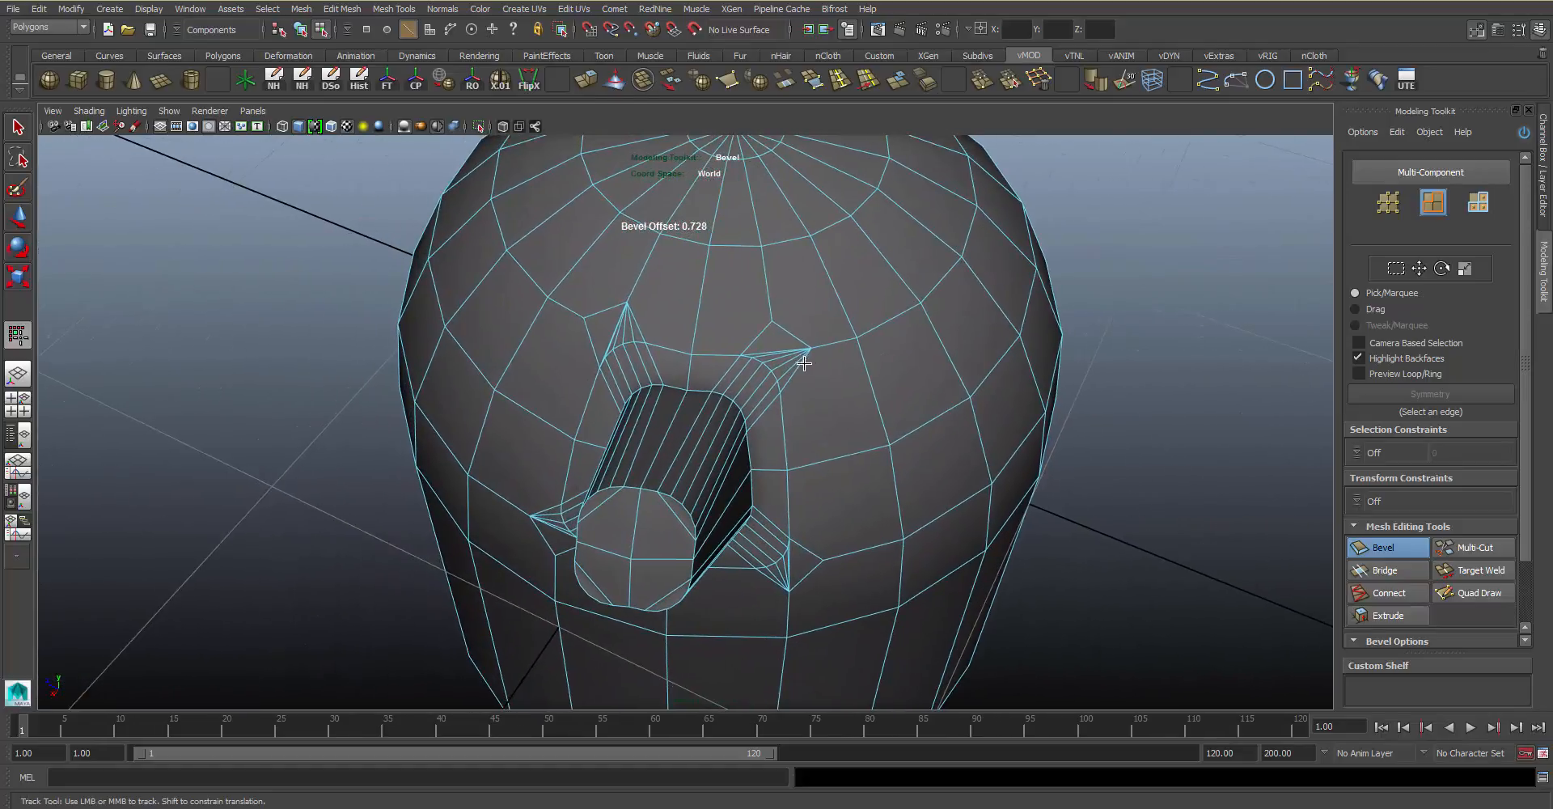
# Undo the bevel on the extruded block's corner edges and part of the edge selection
pyautogui.hotkey('ctrl', 'z')
pyautogui.hotkey('ctrl', 'z')
pyautogui.hotkey('ctrl', 'z')
pyautogui.hotkey('ctrl', 'z')
pyautogui.hotkey('ctrl', 'z')
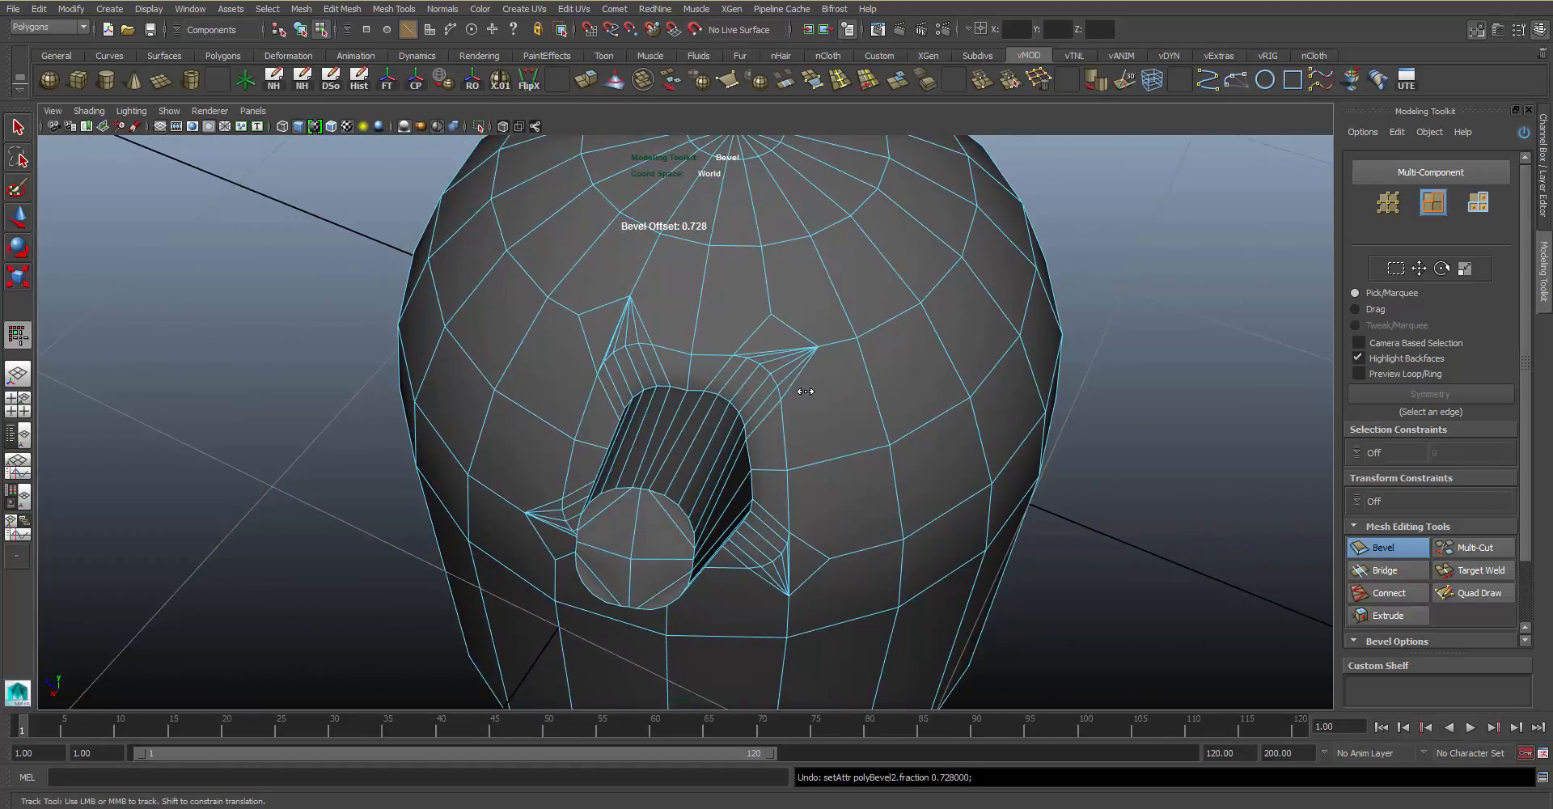
pyautogui.hotkey('ctrl', 'z')
pyautogui.hotkey('ctrl', 'z')
pyautogui.hotkey('ctrl', 'z')
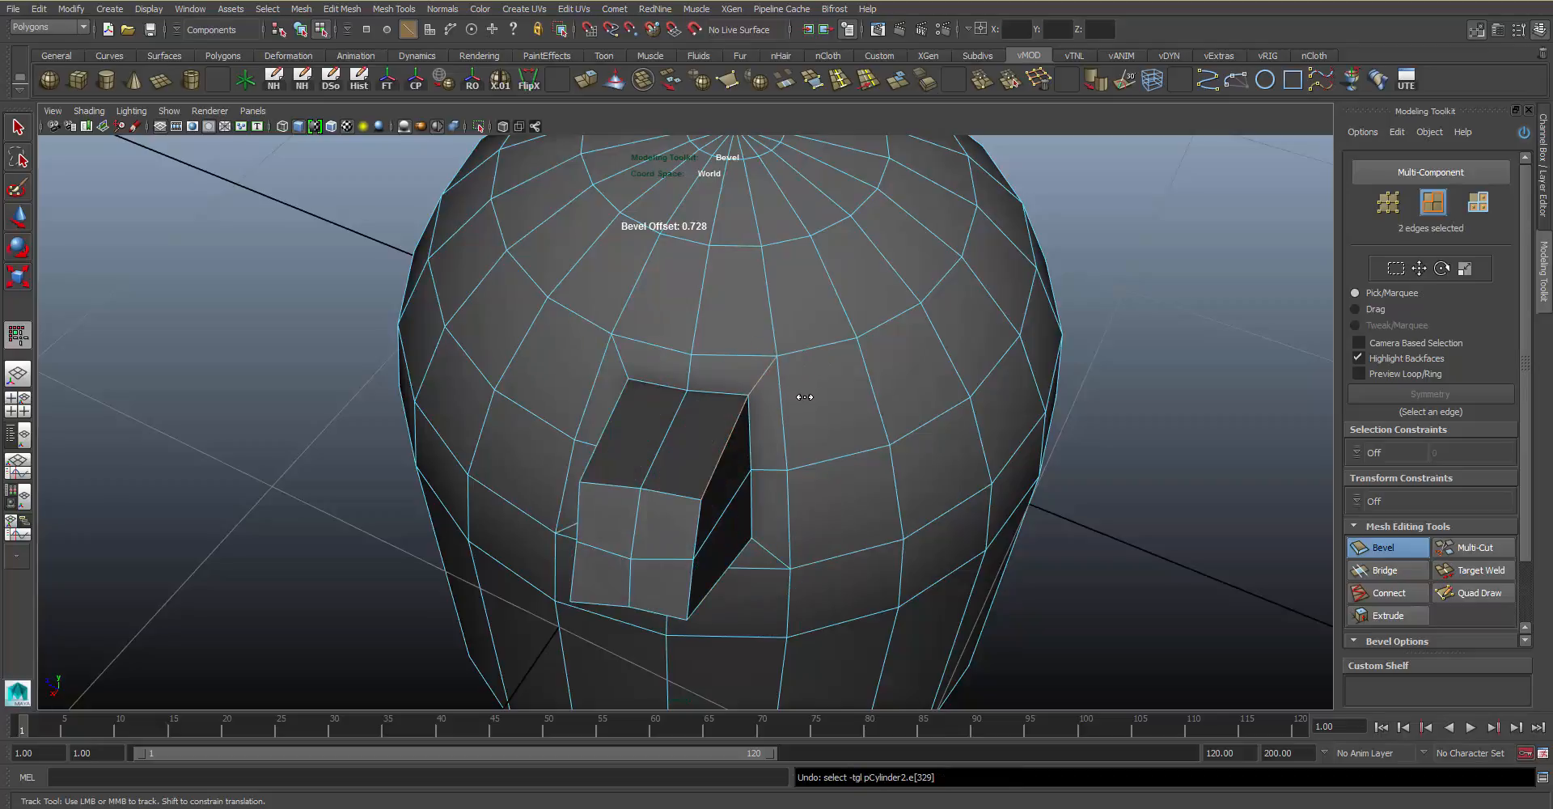
# Return to object selection and delete the domed cylinder with its extruded block
pyautogui.press('q')
pyautogui.moveTo(750, 415); pyautogui.dragTo(857, 364, button='right')
pyautogui.keyDown('alt'); pyautogui.moveTo(809, 423); pyautogui.dragTo(715, 339); pyautogui.keyUp('alt')
pyautogui.keyDown('alt'); pyautogui.moveTo(715, 339); pyautogui.dragTo(755, 350, button='right'); pyautogui.keyUp('alt')
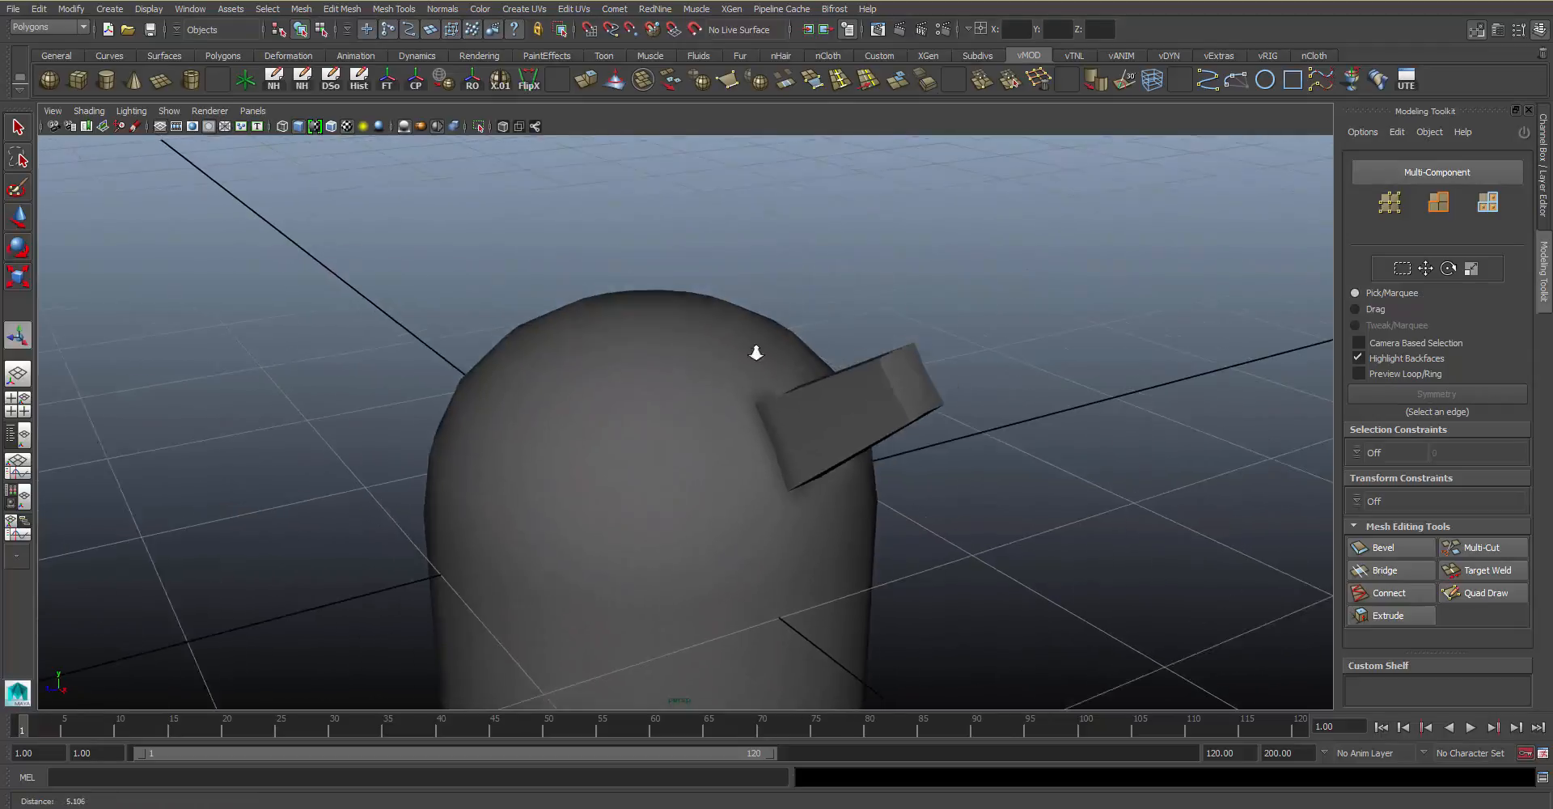
pyautogui.keyDown('alt'); pyautogui.moveTo(756, 351); pyautogui.dragTo(780, 381); pyautogui.keyUp('alt')
pyautogui.moveTo(1041, 410); pyautogui.dragTo(763, 534)
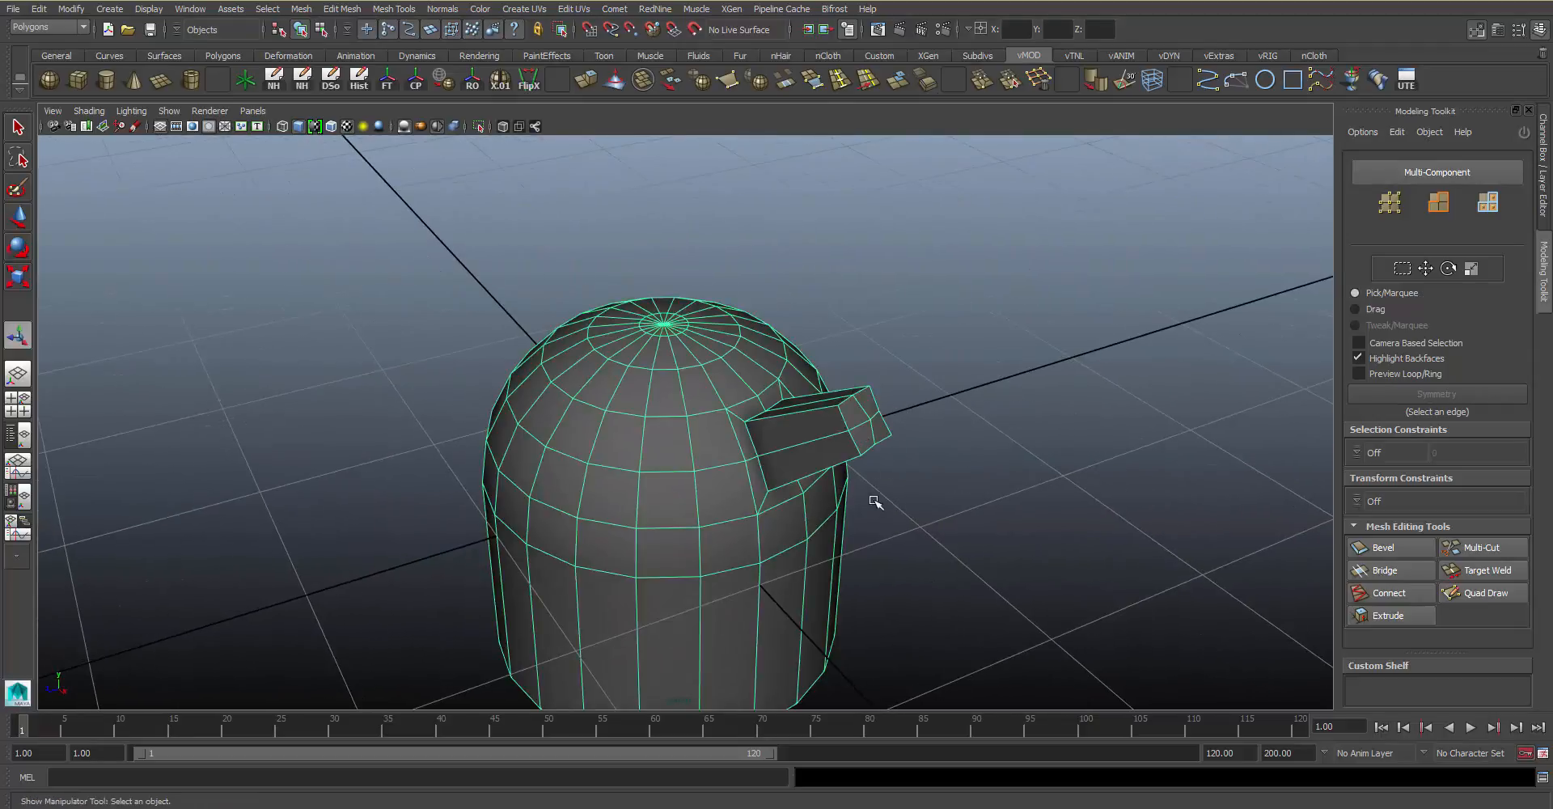
pyautogui.press('Delete')
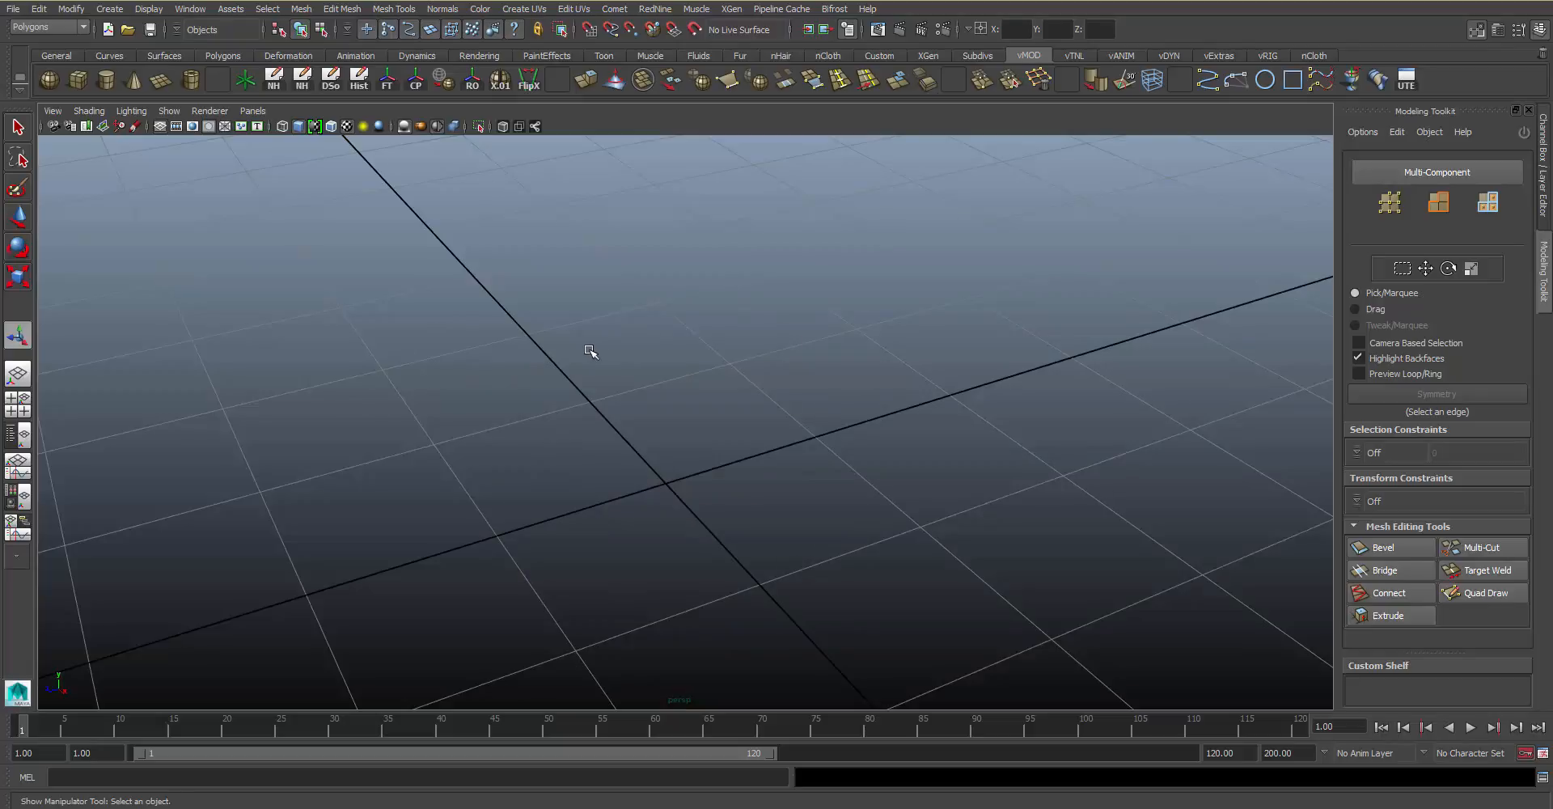
# Switch to the full-size front view and load BigRenderAlmostFinal-1.PNG from sourceimages as its image plane
pyautogui.press('space')
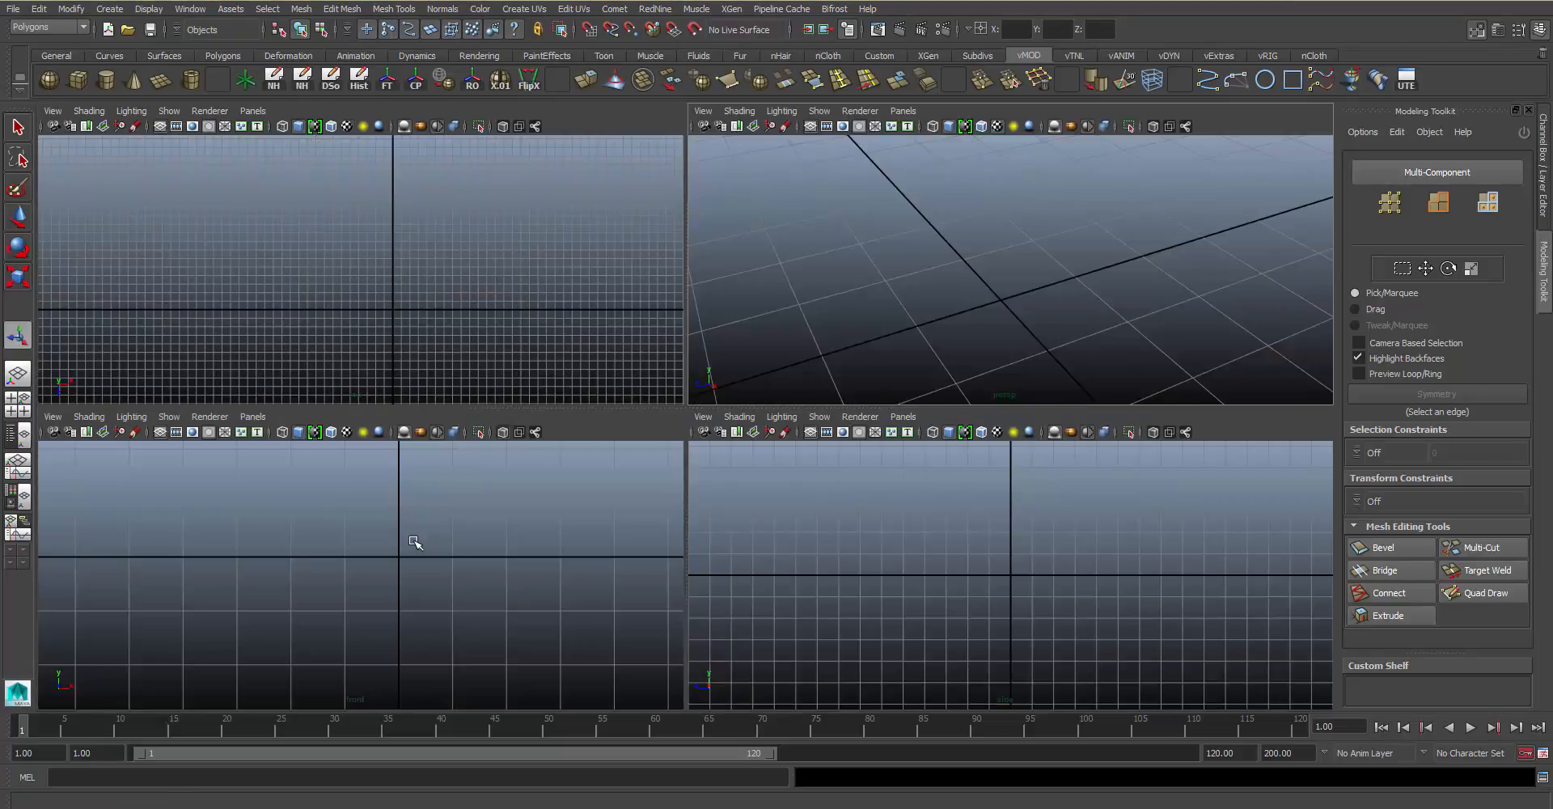
pyautogui.press('space')
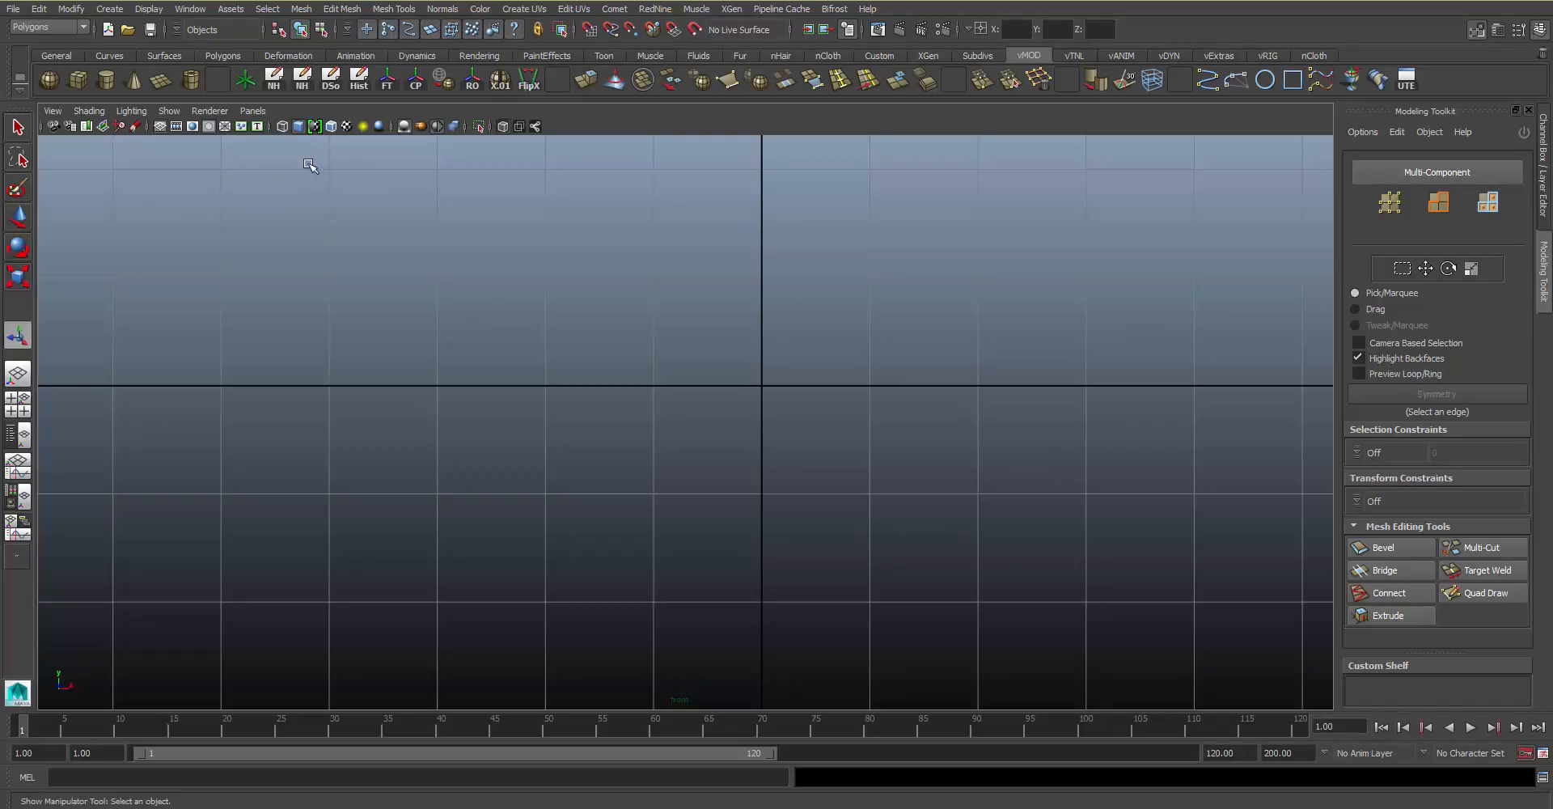
pyautogui.click(101, 126)
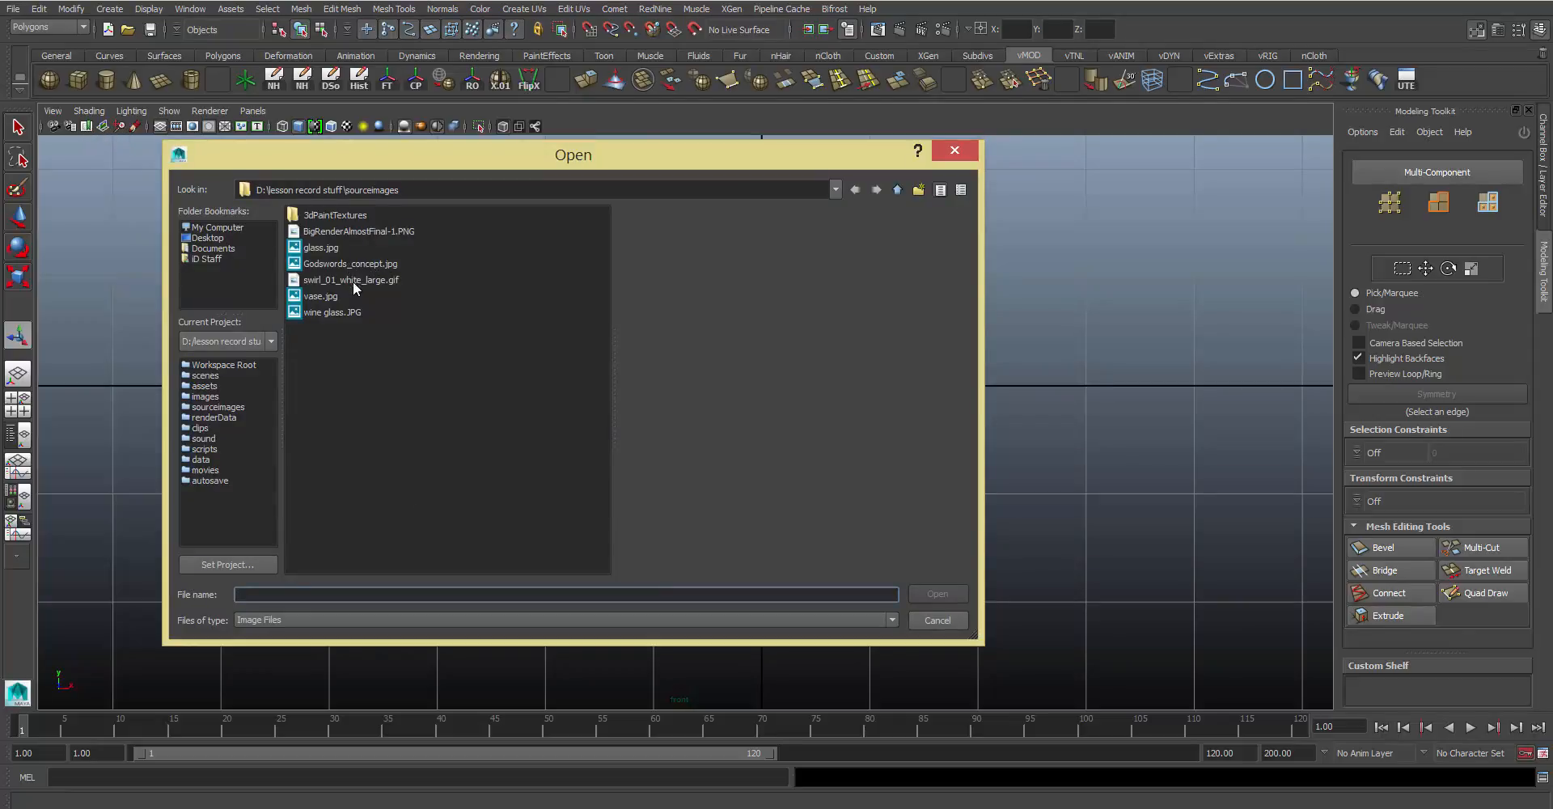
pyautogui.click(351, 233)
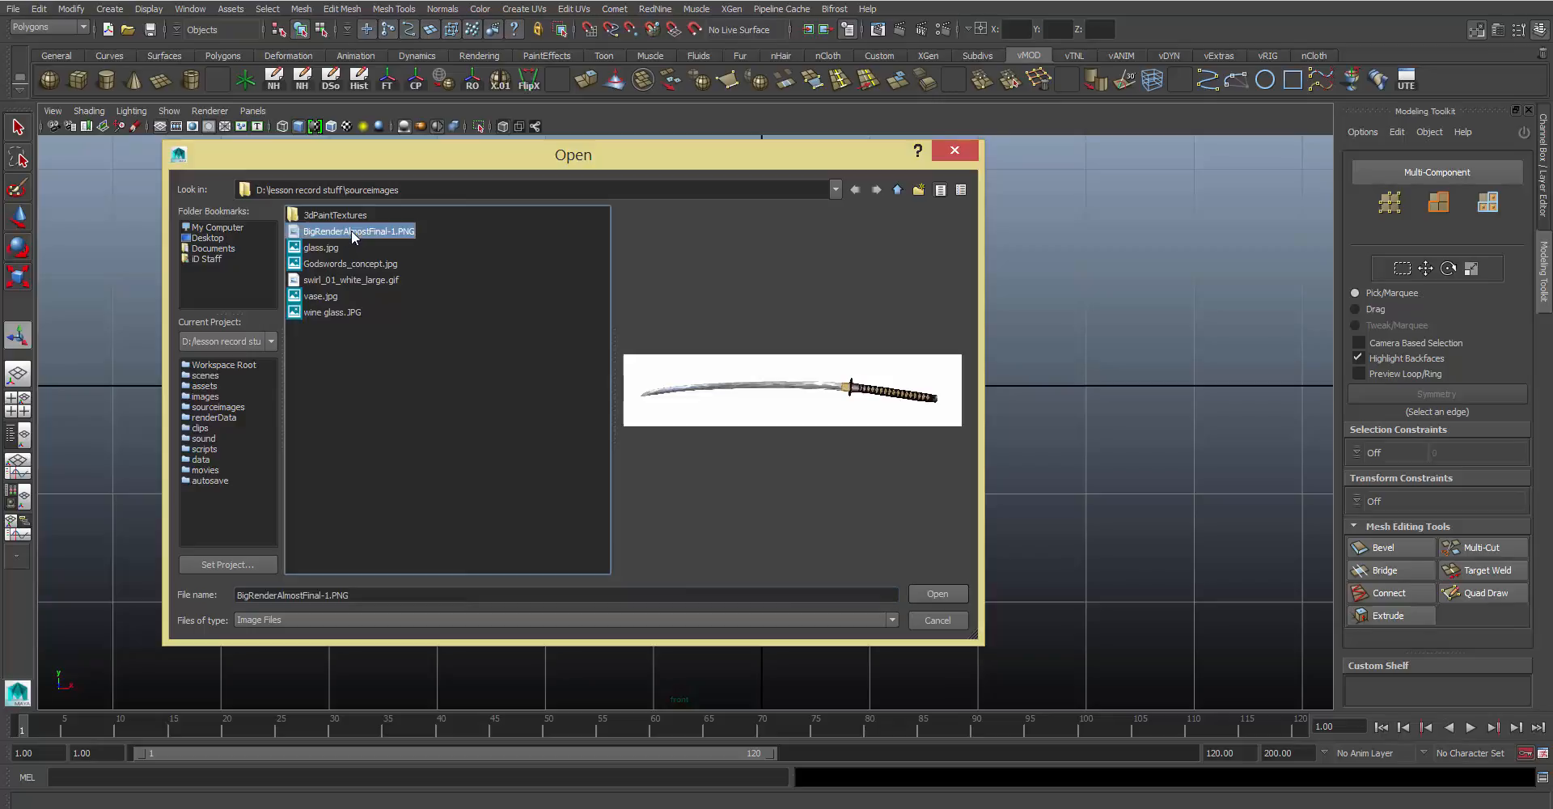
pyautogui.click(960, 590)
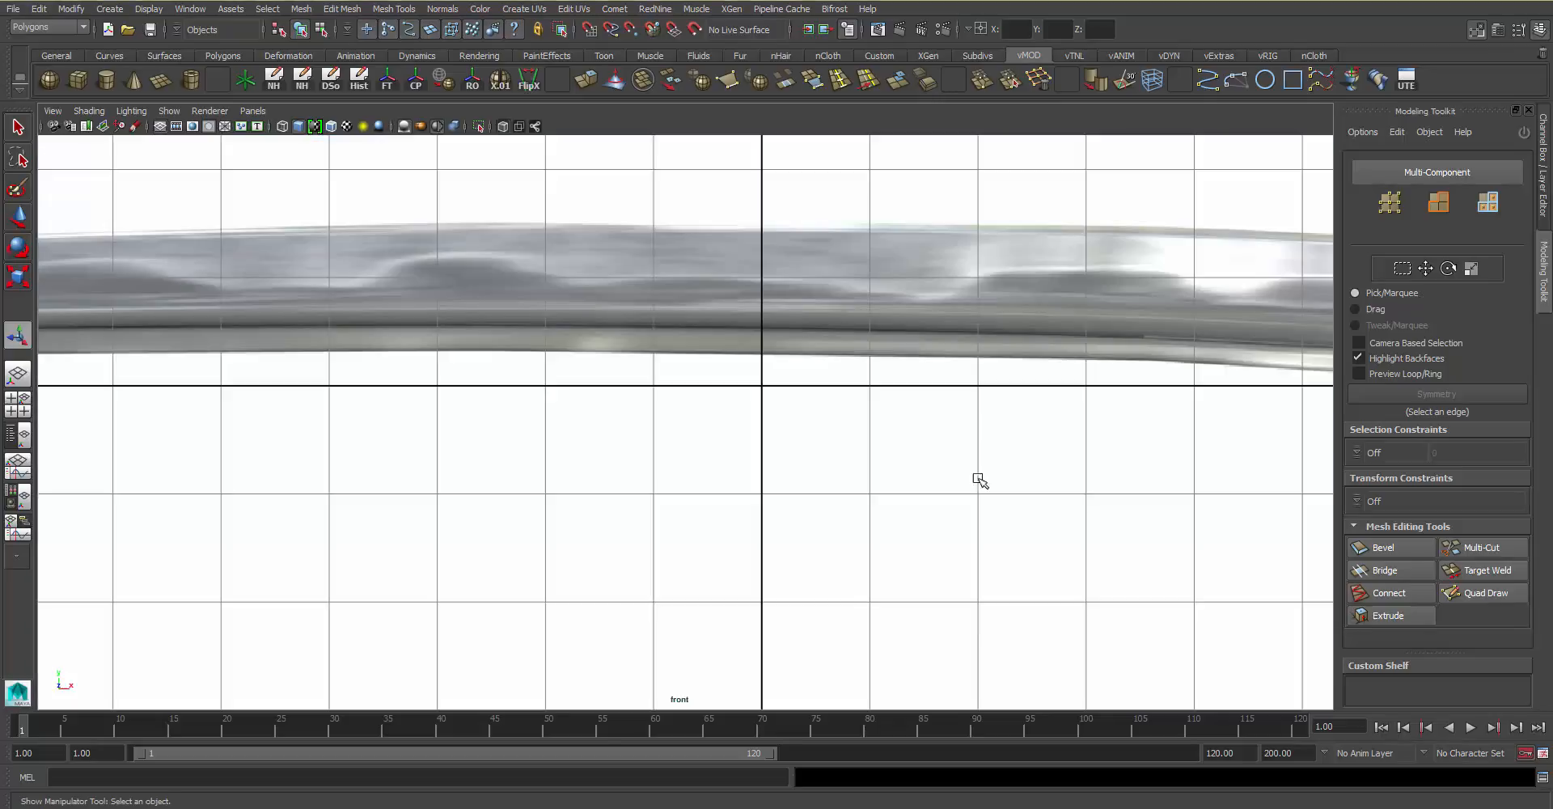
# Display the sword image plane's full attributes in the Attribute Editor and close the Tool Settings window
pyautogui.keyDown('alt'); pyautogui.moveTo(967, 502); pyautogui.dragTo(819, 374, button='right'); pyautogui.keyUp('alt')
pyautogui.keyDown('alt'); pyautogui.moveTo(820, 374); pyautogui.dragTo(1343, 327, button='middle'); pyautogui.keyUp('alt')
pyautogui.keyDown('alt'); pyautogui.moveTo(981, 326); pyautogui.dragTo(453, 387, button='middle'); pyautogui.keyUp('alt')
pyautogui.keyDown('alt'); pyautogui.moveTo(809, 336); pyautogui.dragTo(893, 328, button='middle'); pyautogui.keyUp('alt')
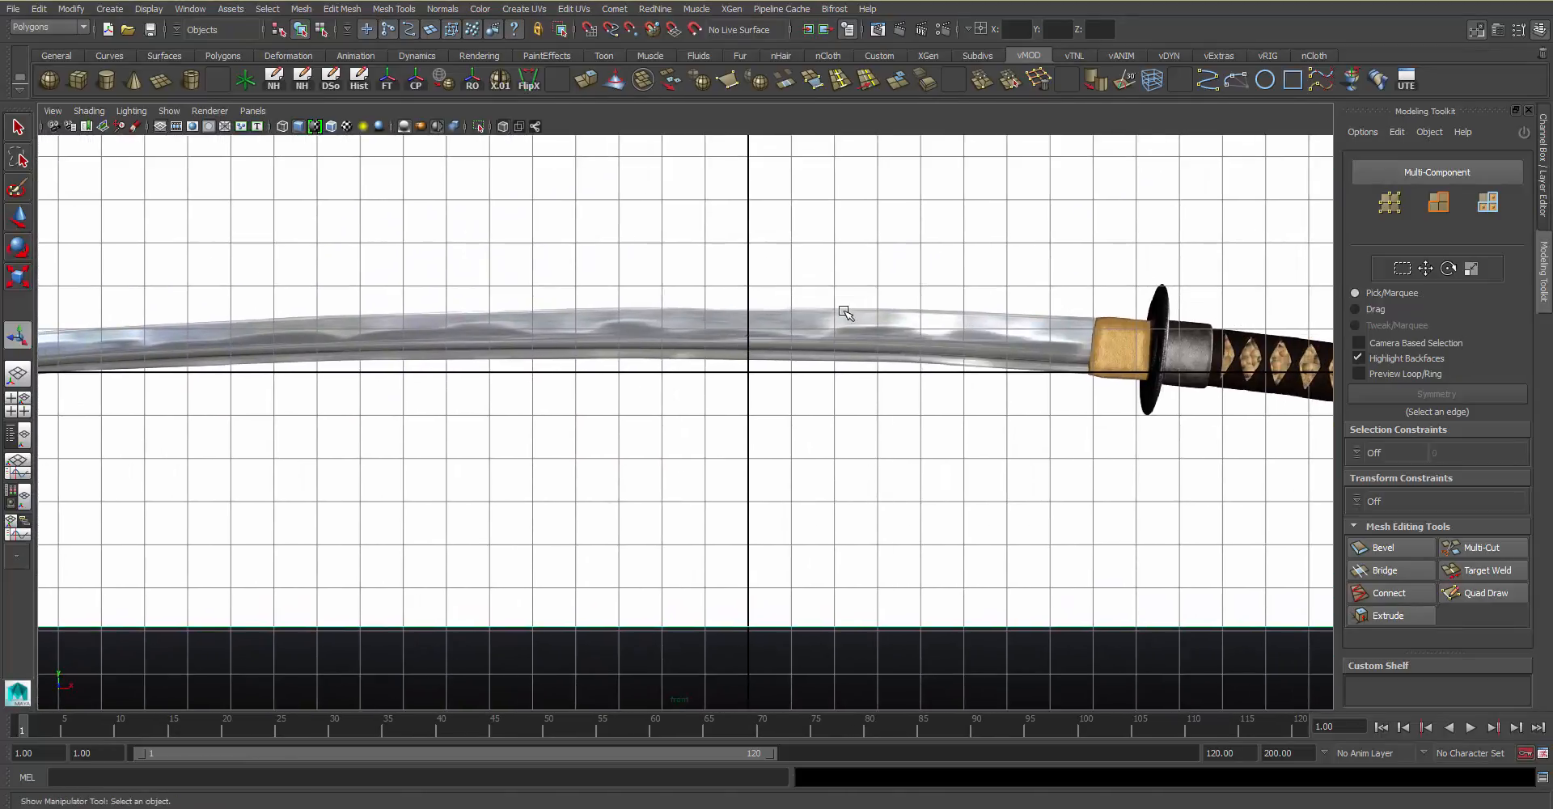
pyautogui.click(1546, 212)
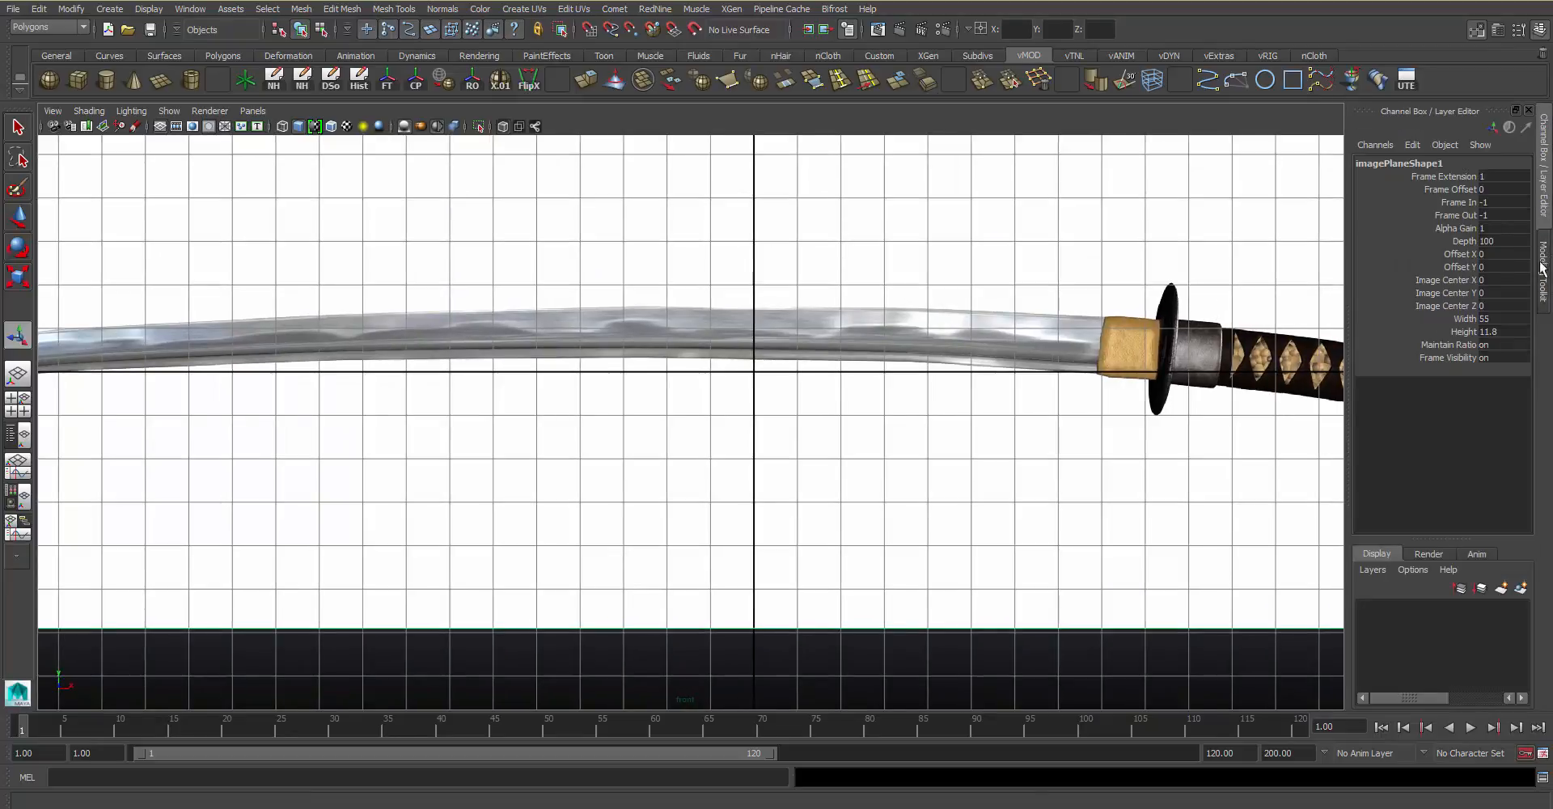
pyautogui.click(1518, 29)
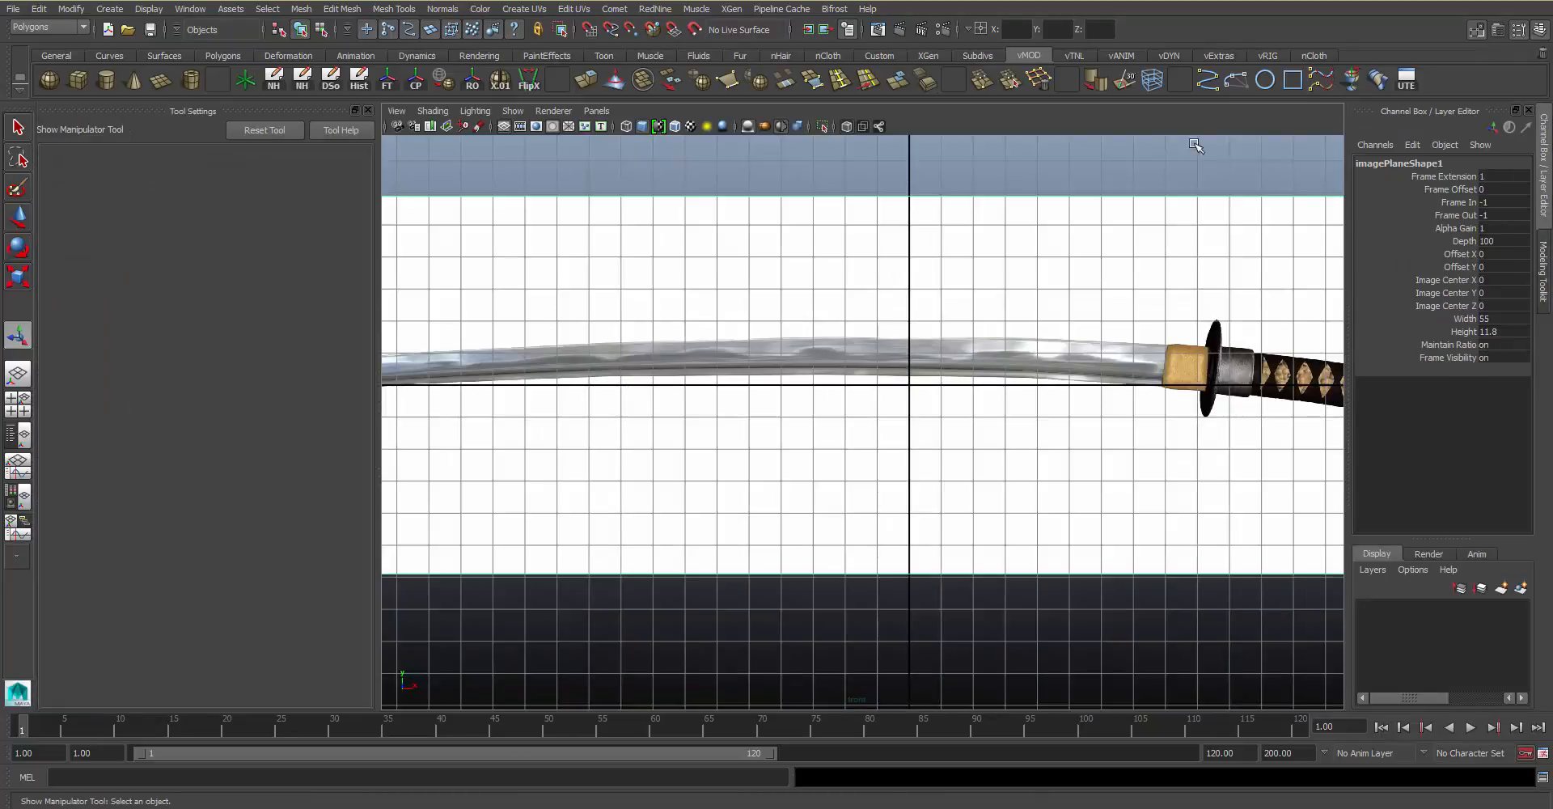
pyautogui.click(1498, 30)
pyautogui.click(355, 109)
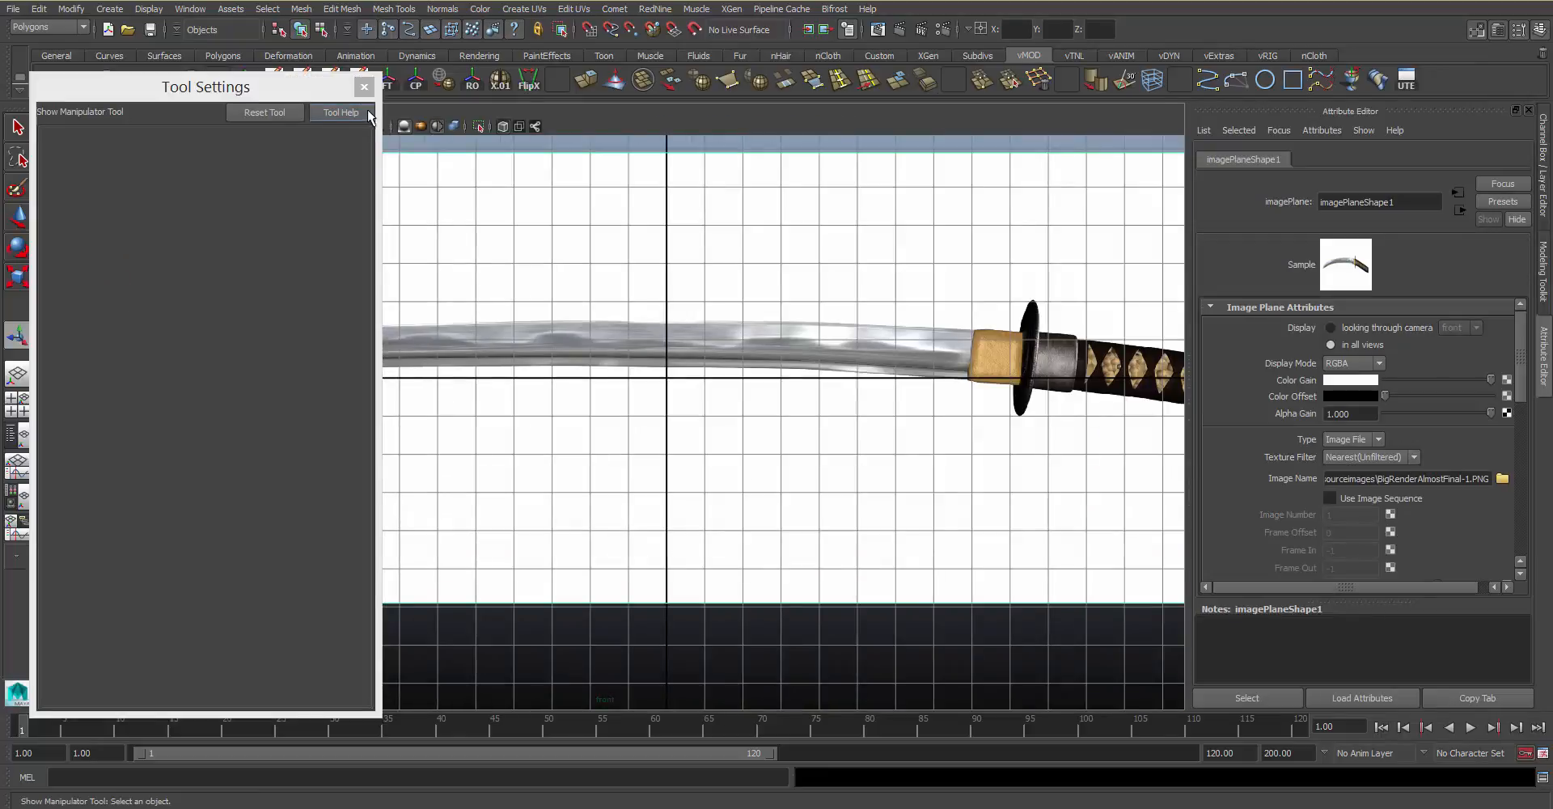
pyautogui.click(362, 76)
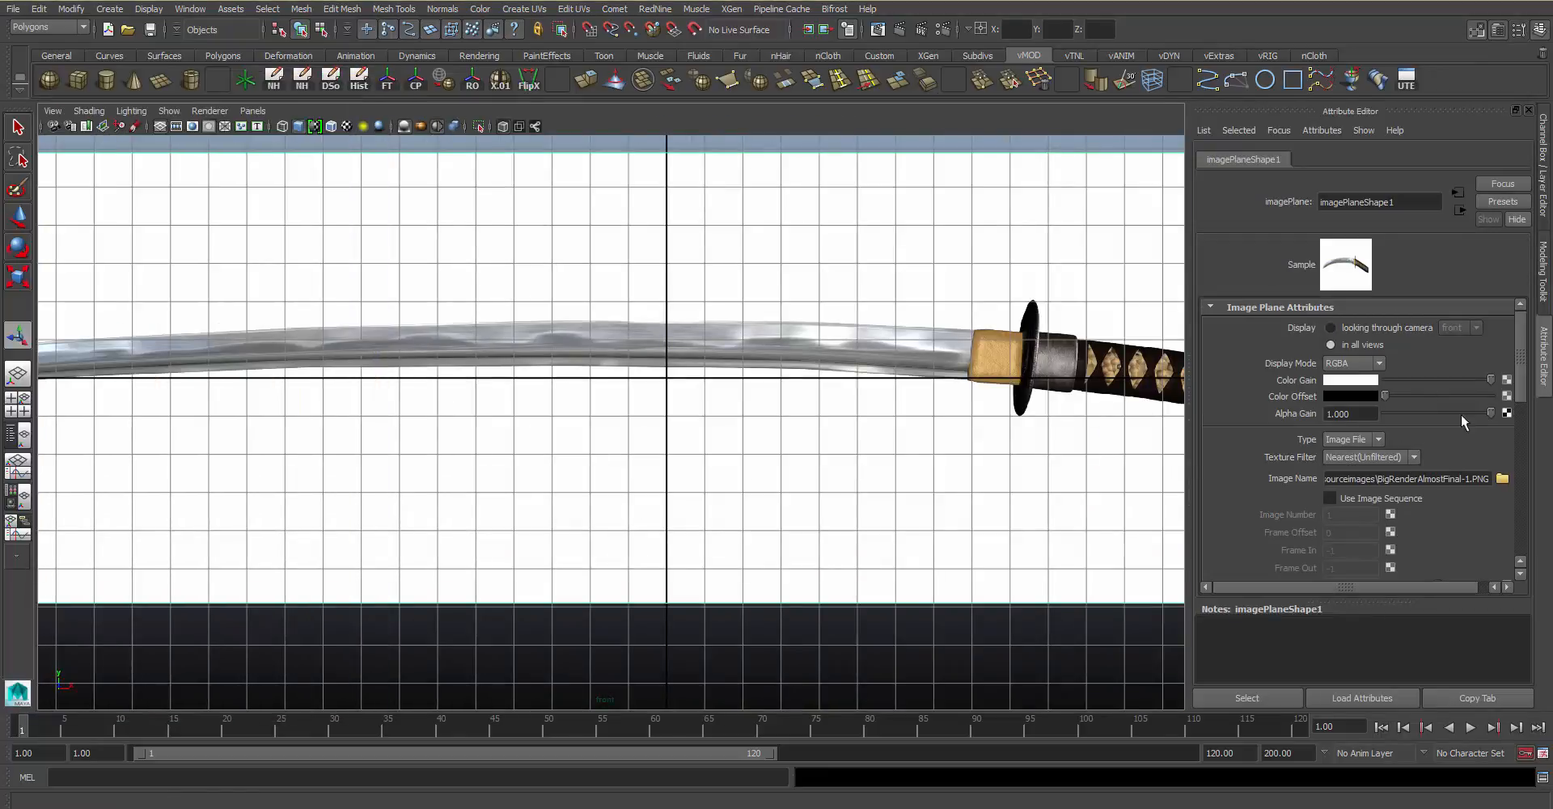
# Lower the sword image plane's alpha gain to about 0.534 and set its texture filter to Bilinear
pyautogui.moveTo(1462, 412); pyautogui.dragTo(1440, 411)
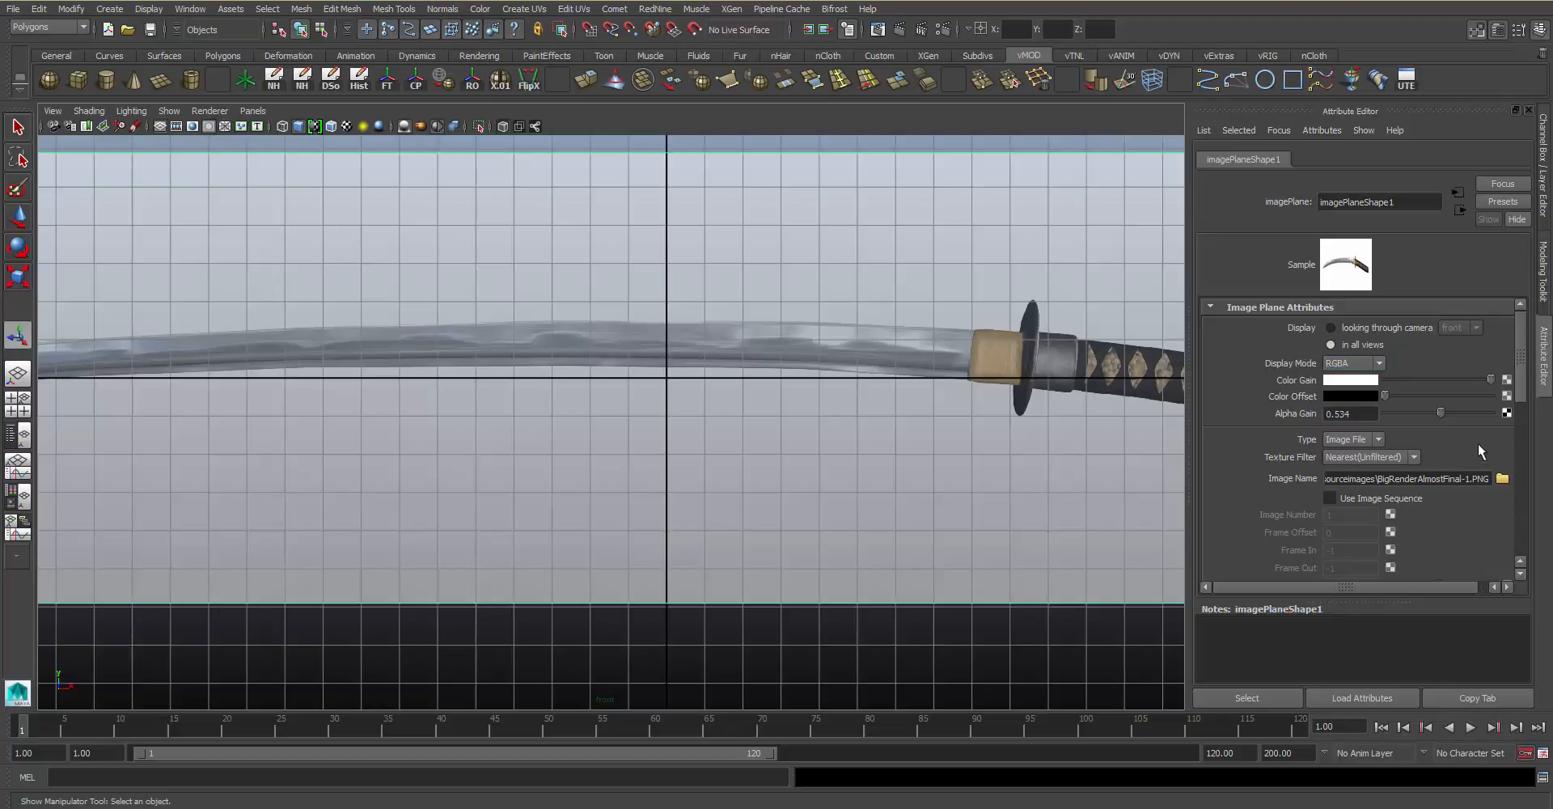
pyautogui.click(1359, 458)
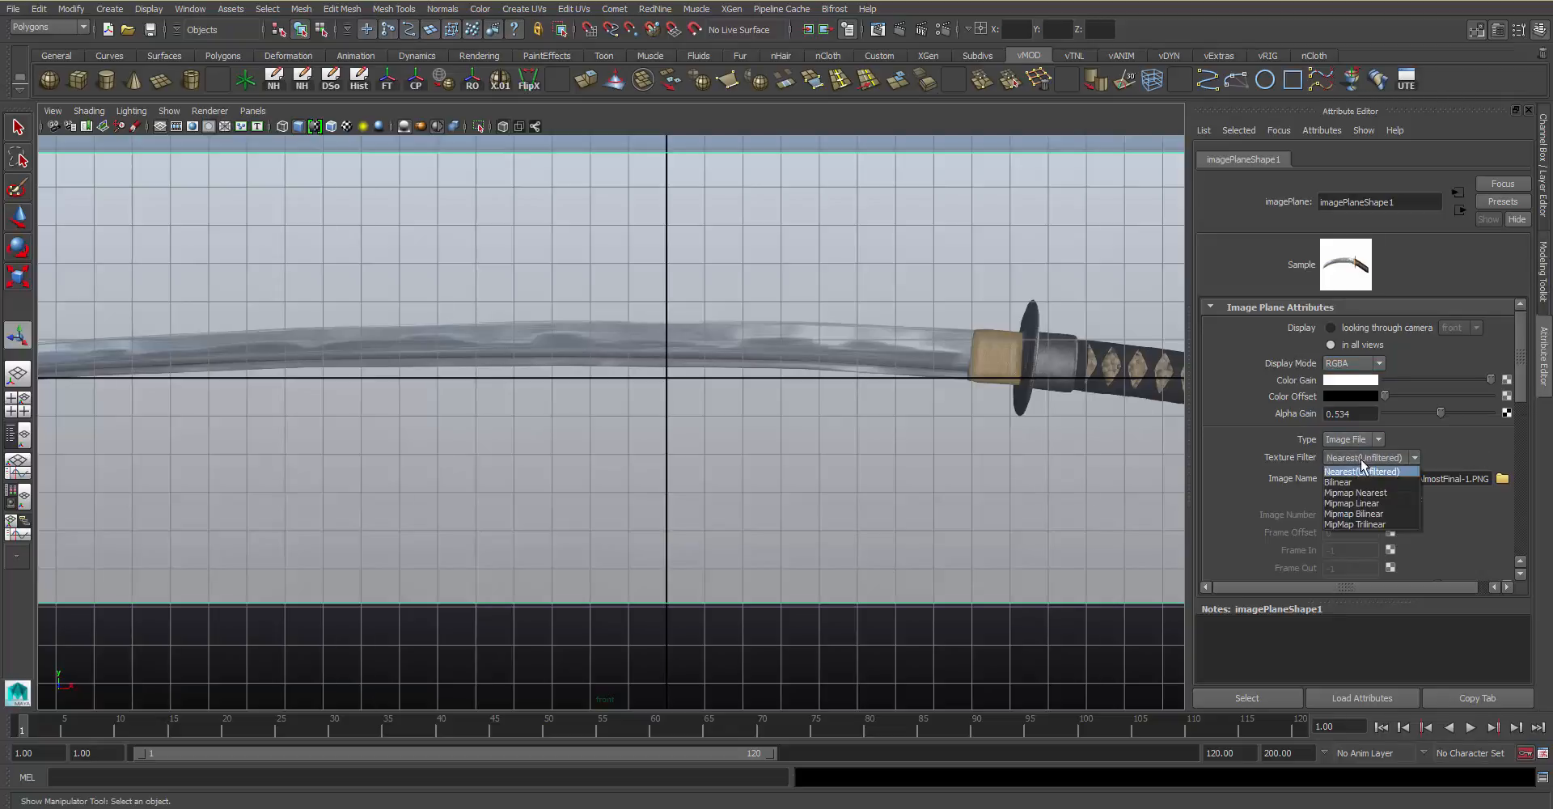
pyautogui.click(1374, 483)
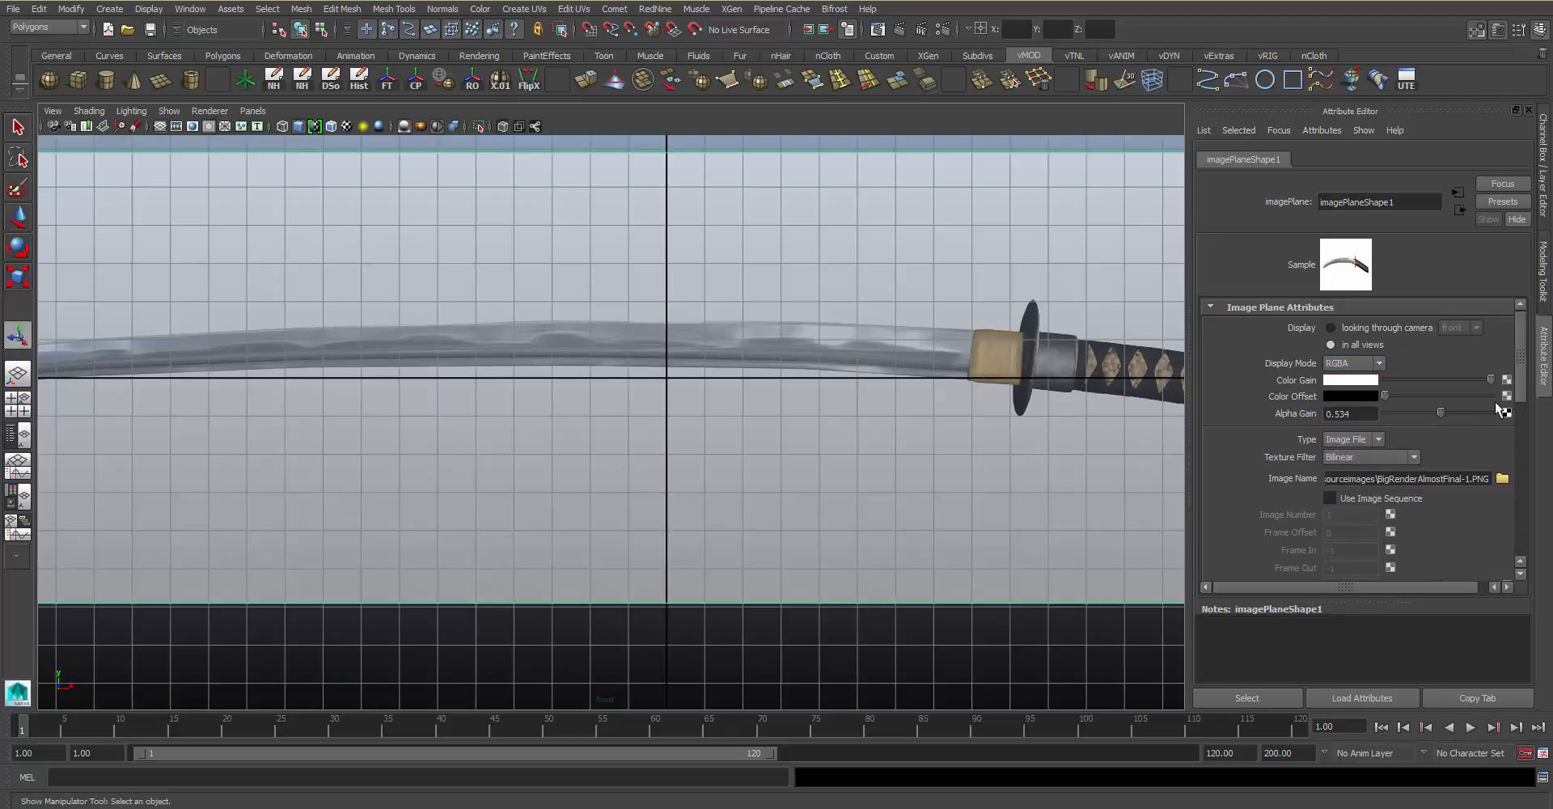
# Mirror the sword image plane horizontally by setting its Scale X to -1, and deselect it
pyautogui.scroll(-8, 1507, 414)
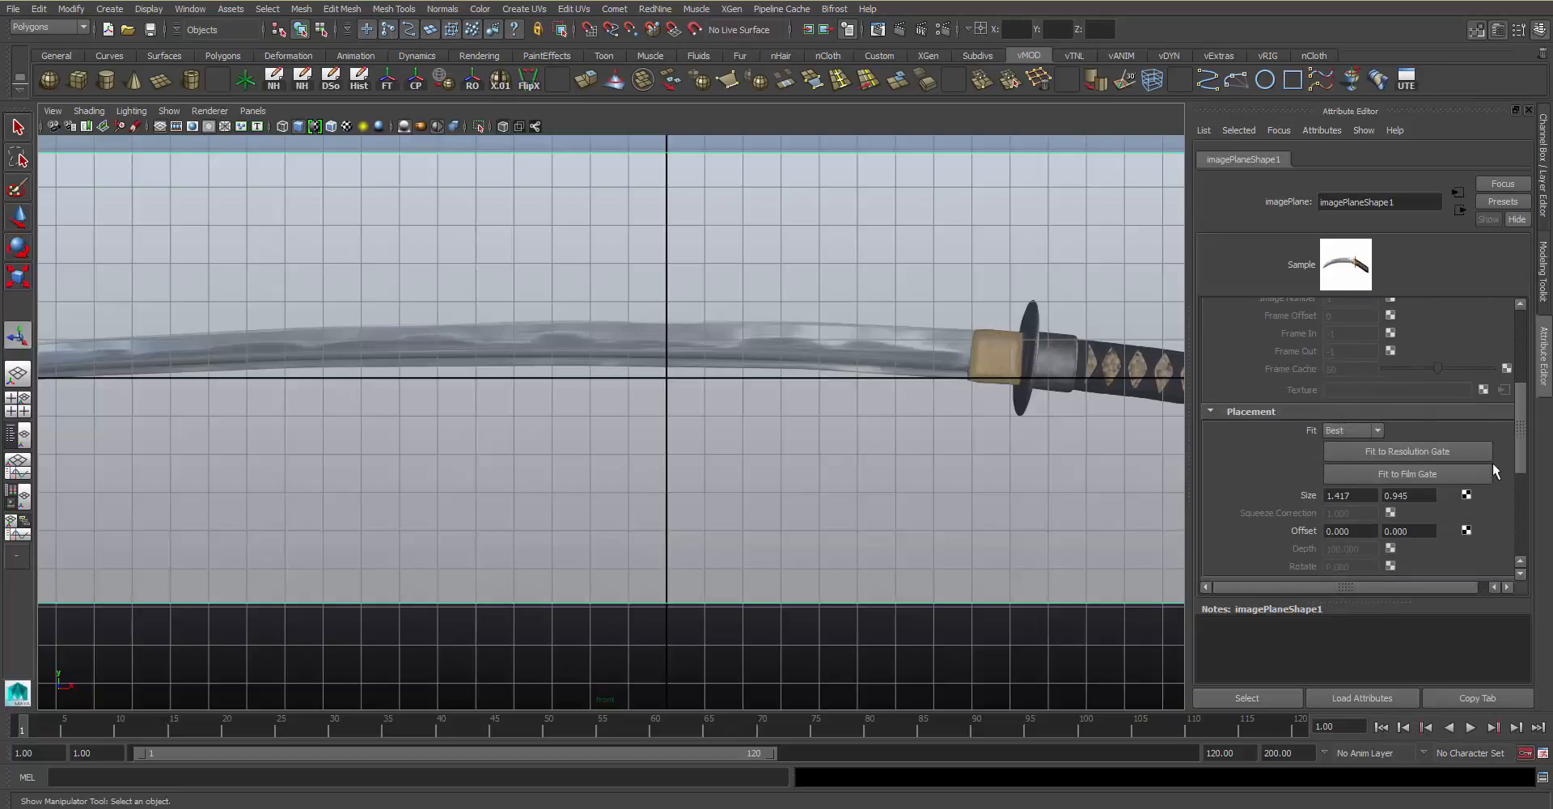
pyautogui.scroll(-3, 1468, 522)
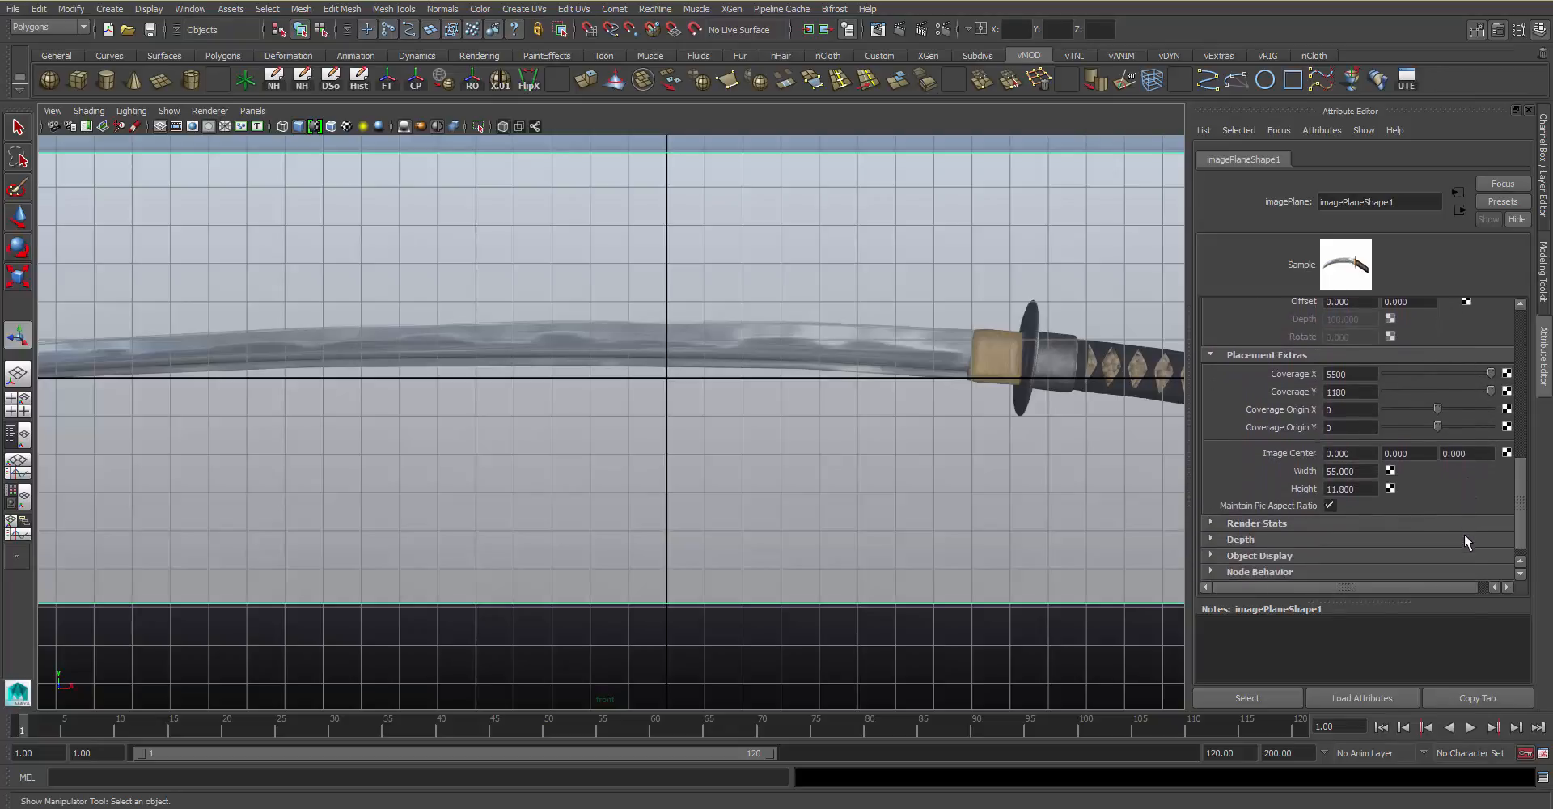
pyautogui.click(1370, 463)
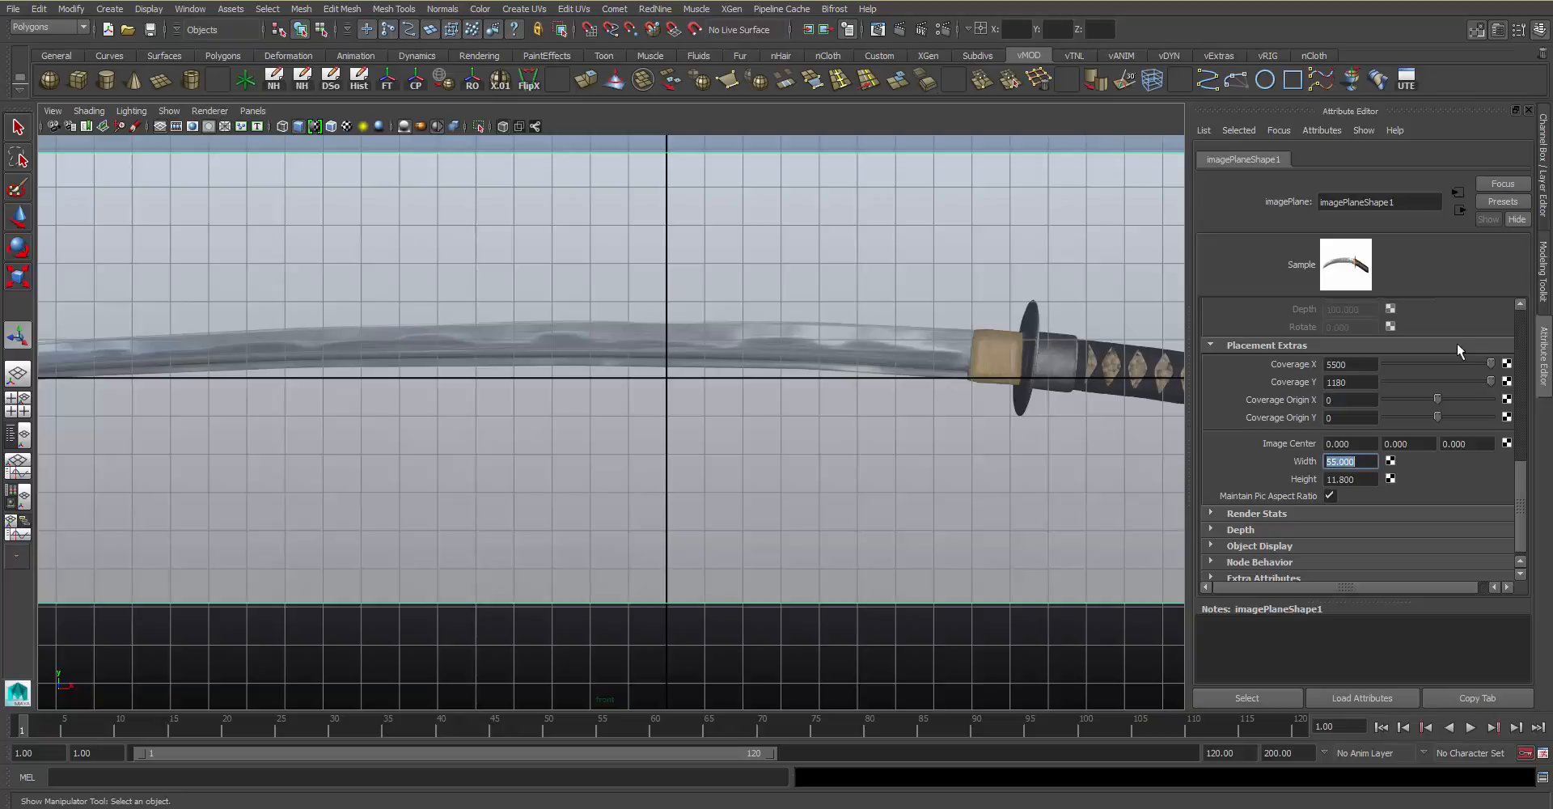
pyautogui.click(1544, 162)
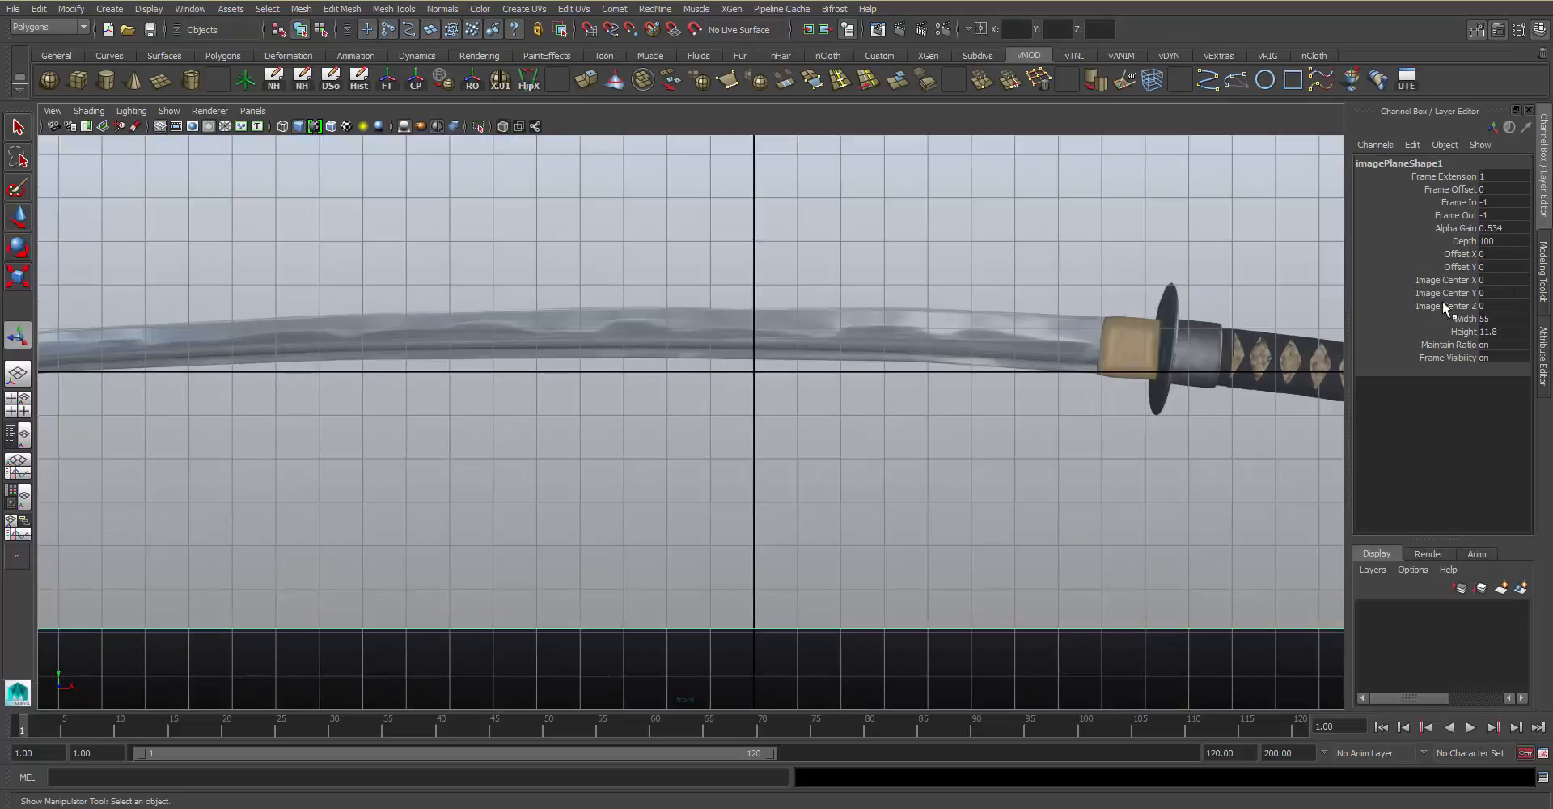
pyautogui.keyDown('alt'); pyautogui.moveTo(1102, 518); pyautogui.dragTo(1006, 647, button='right'); pyautogui.keyUp('alt')
pyautogui.click(984, 496)
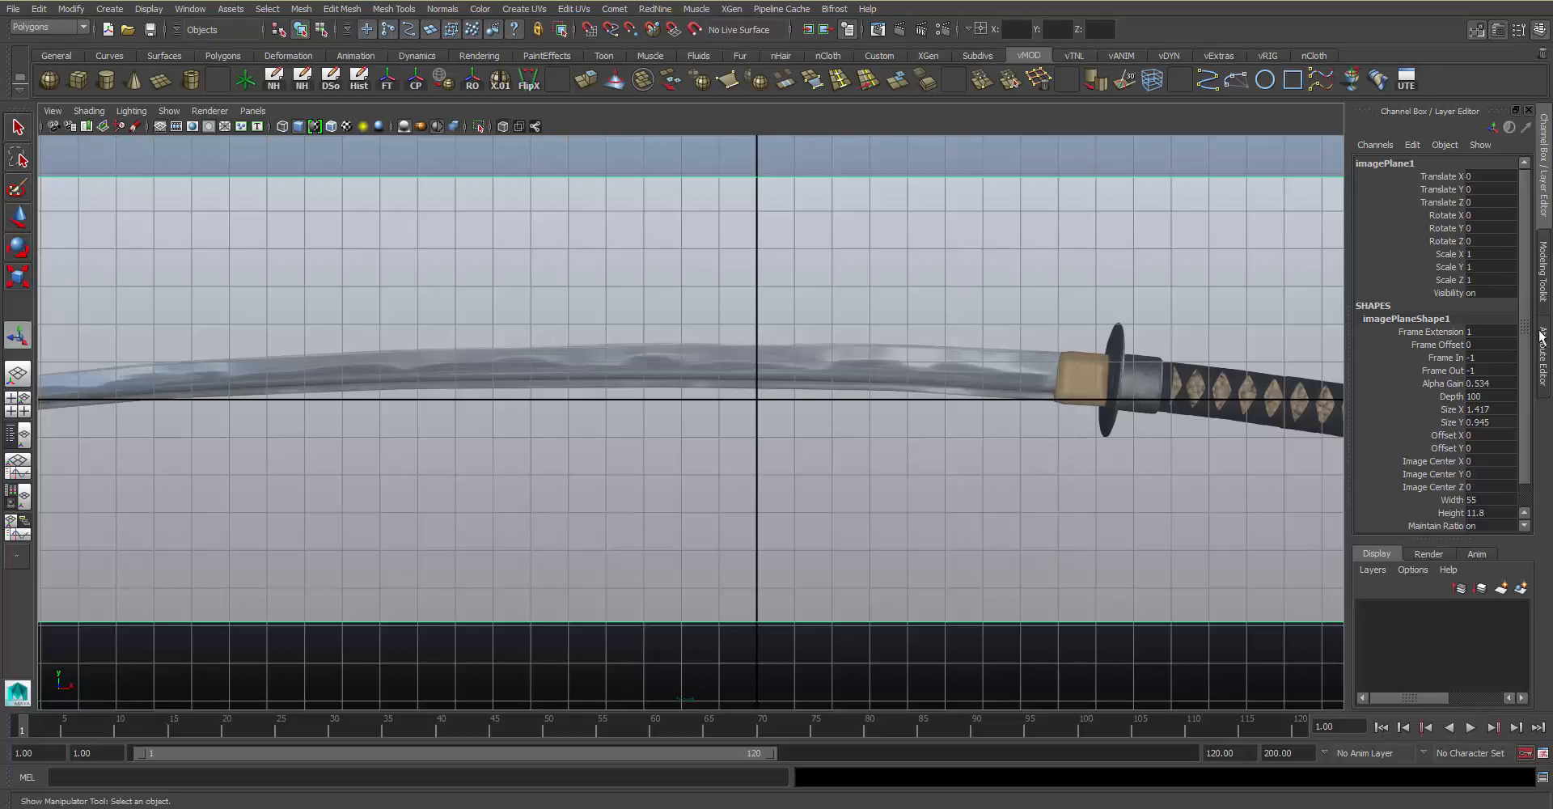
pyautogui.moveTo(1526, 352); pyautogui.dragTo(1526, 392)
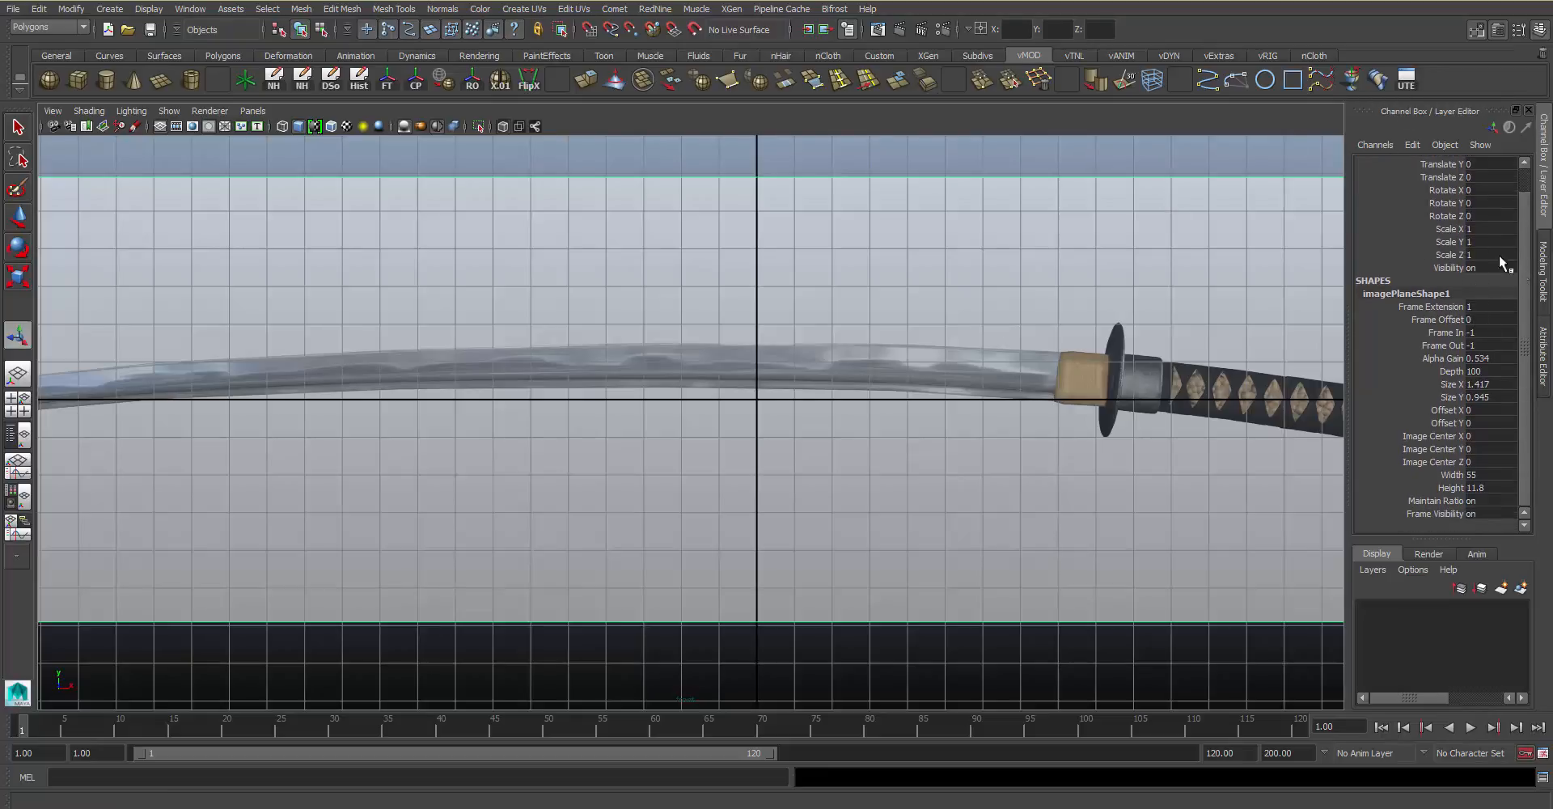
pyautogui.click(1496, 229)
pyautogui.press('Return')
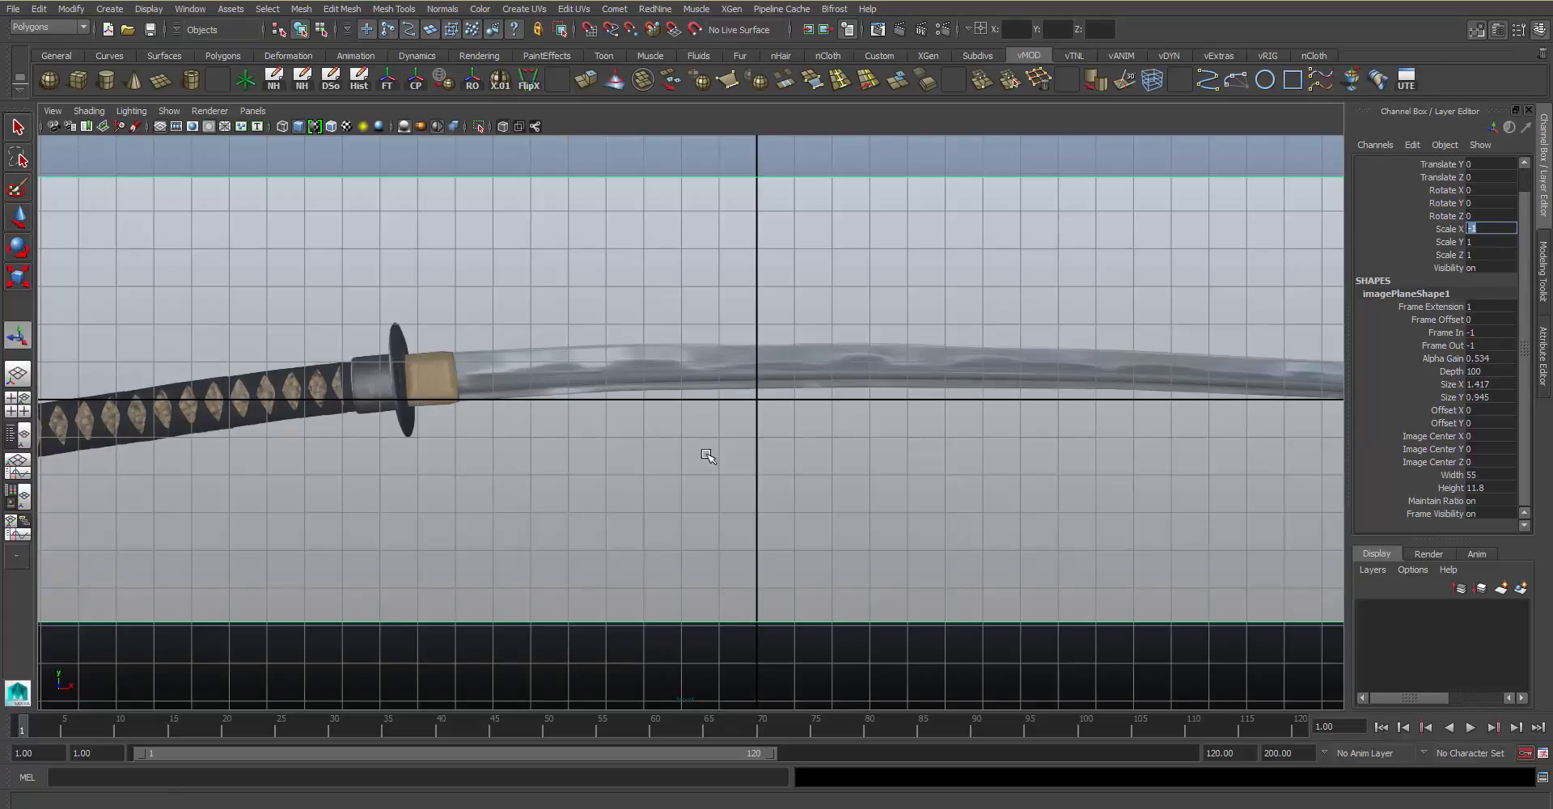
pyautogui.keyDown('alt'); pyautogui.moveTo(708, 456); pyautogui.dragTo(481, 360, button='middle'); pyautogui.keyUp('alt')
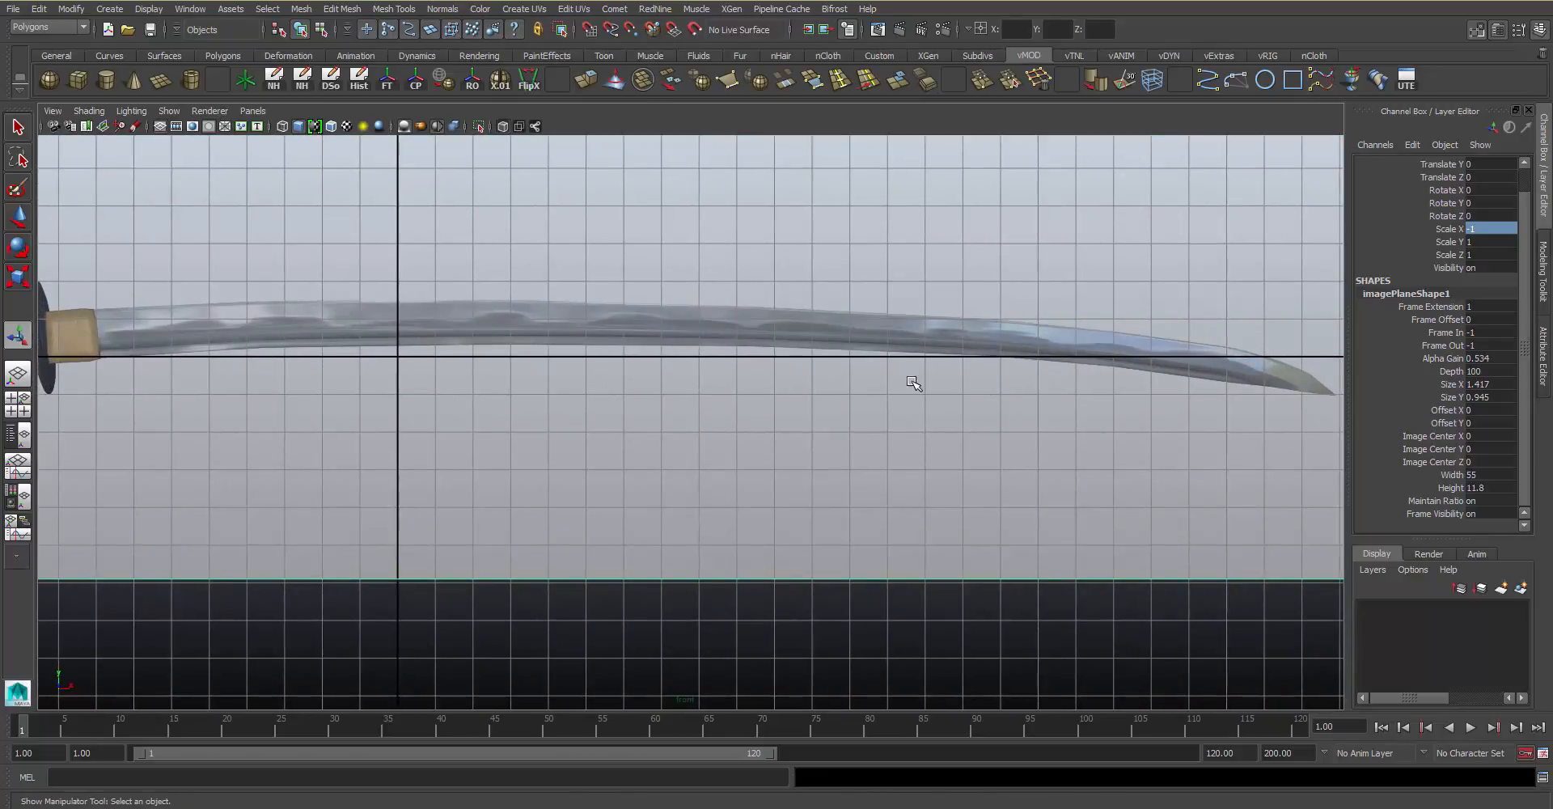
pyautogui.click(849, 597)
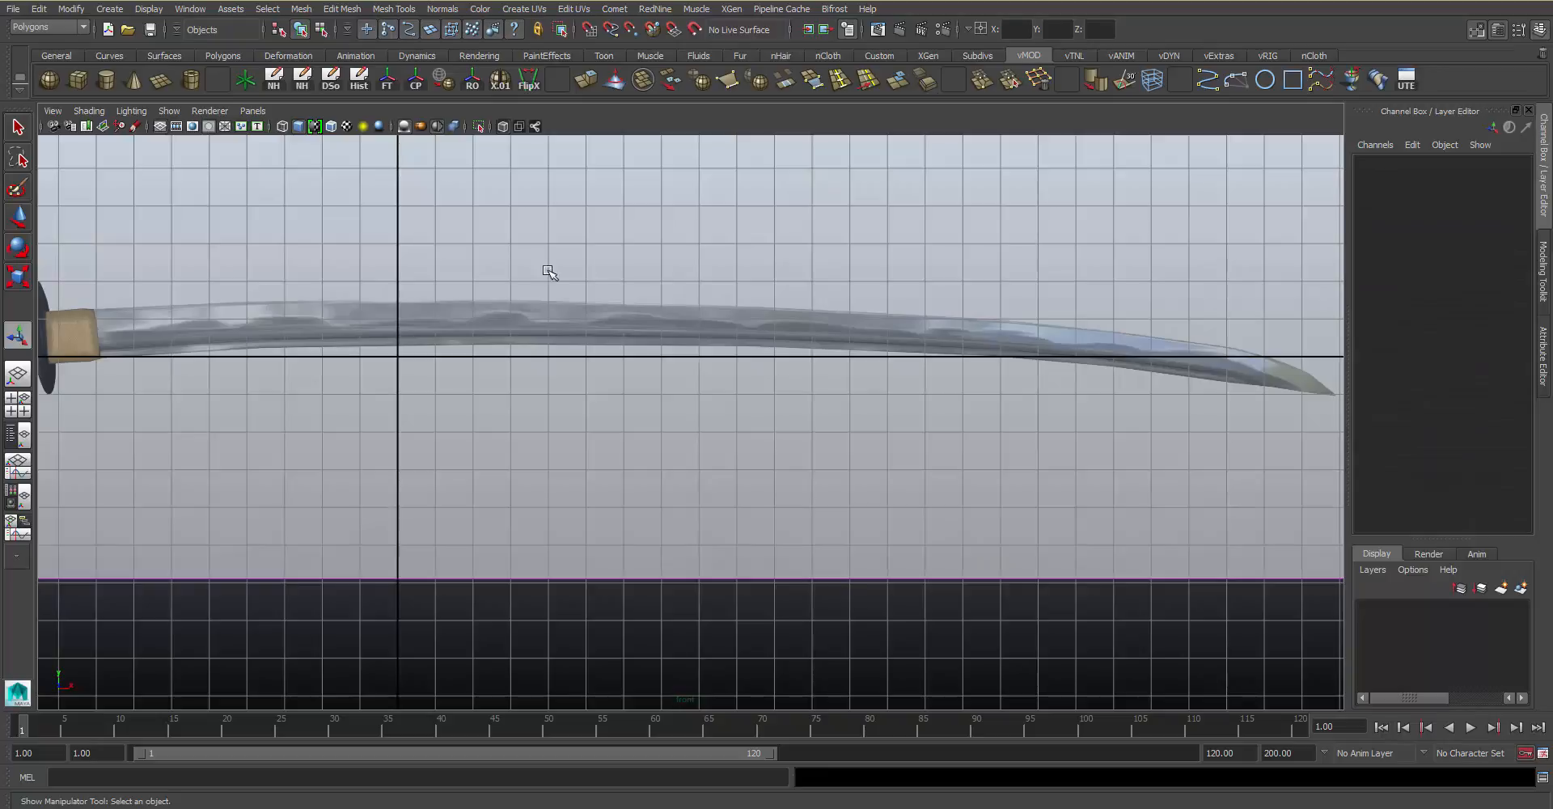
# Create a polygon cube at the origin and stretch it along the blade to a Scale X of about 20.6
pyautogui.keyDown('alt'); pyautogui.moveTo(555, 267); pyautogui.dragTo(658, 256, button='middle'); pyautogui.keyUp('alt')
pyautogui.keyDown('alt'); pyautogui.moveTo(463, 283); pyautogui.dragTo(400, 301, button='middle'); pyautogui.keyUp('alt')
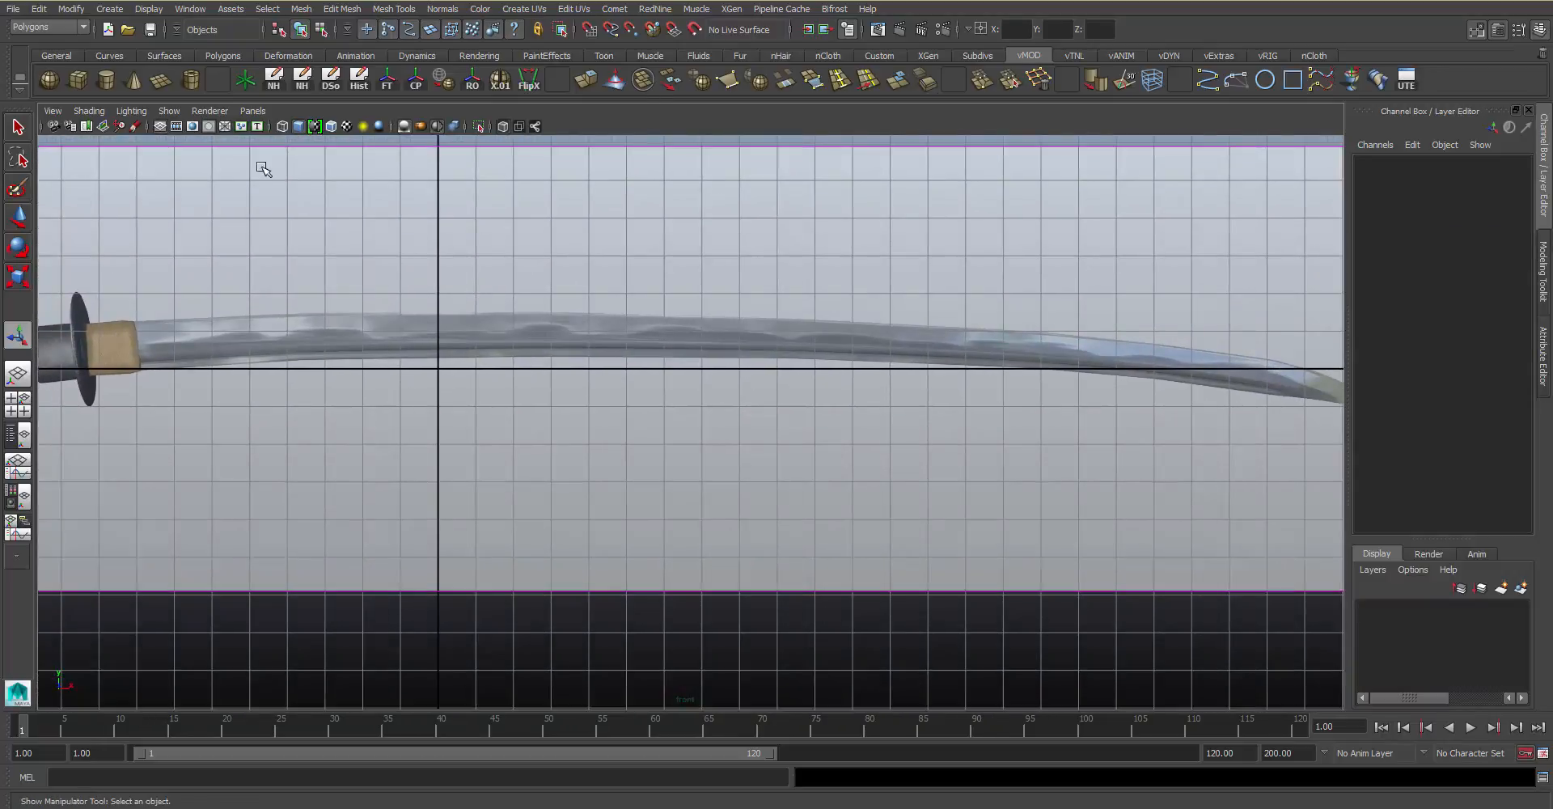
pyautogui.click(72, 81)
pyautogui.keyDown('alt'); pyautogui.moveTo(578, 359); pyautogui.dragTo(705, 356, button='middle'); pyautogui.keyUp('alt')
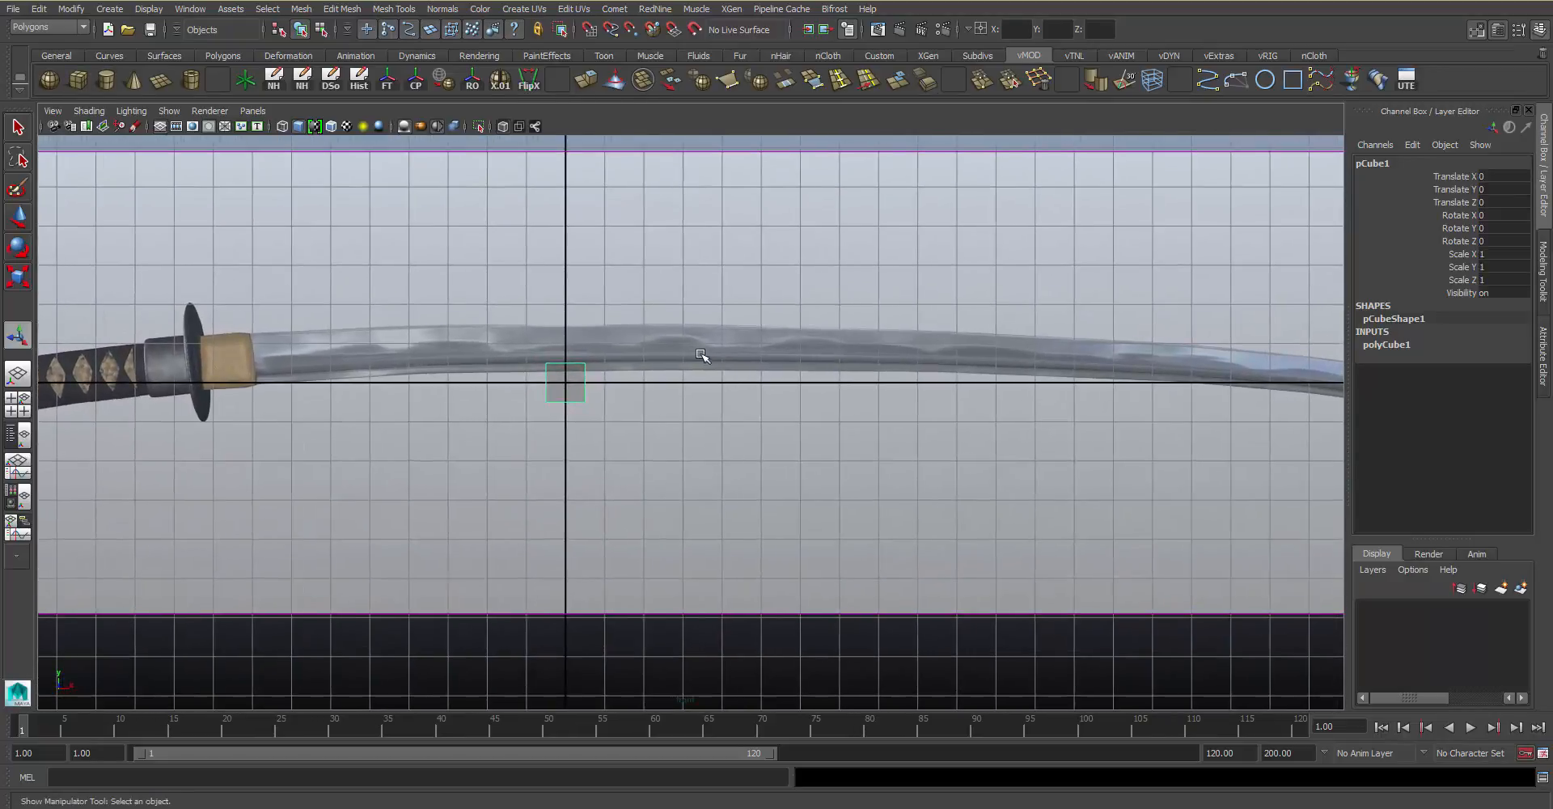
pyautogui.press('r')
pyautogui.moveTo(635, 382); pyautogui.dragTo(1224, 362)
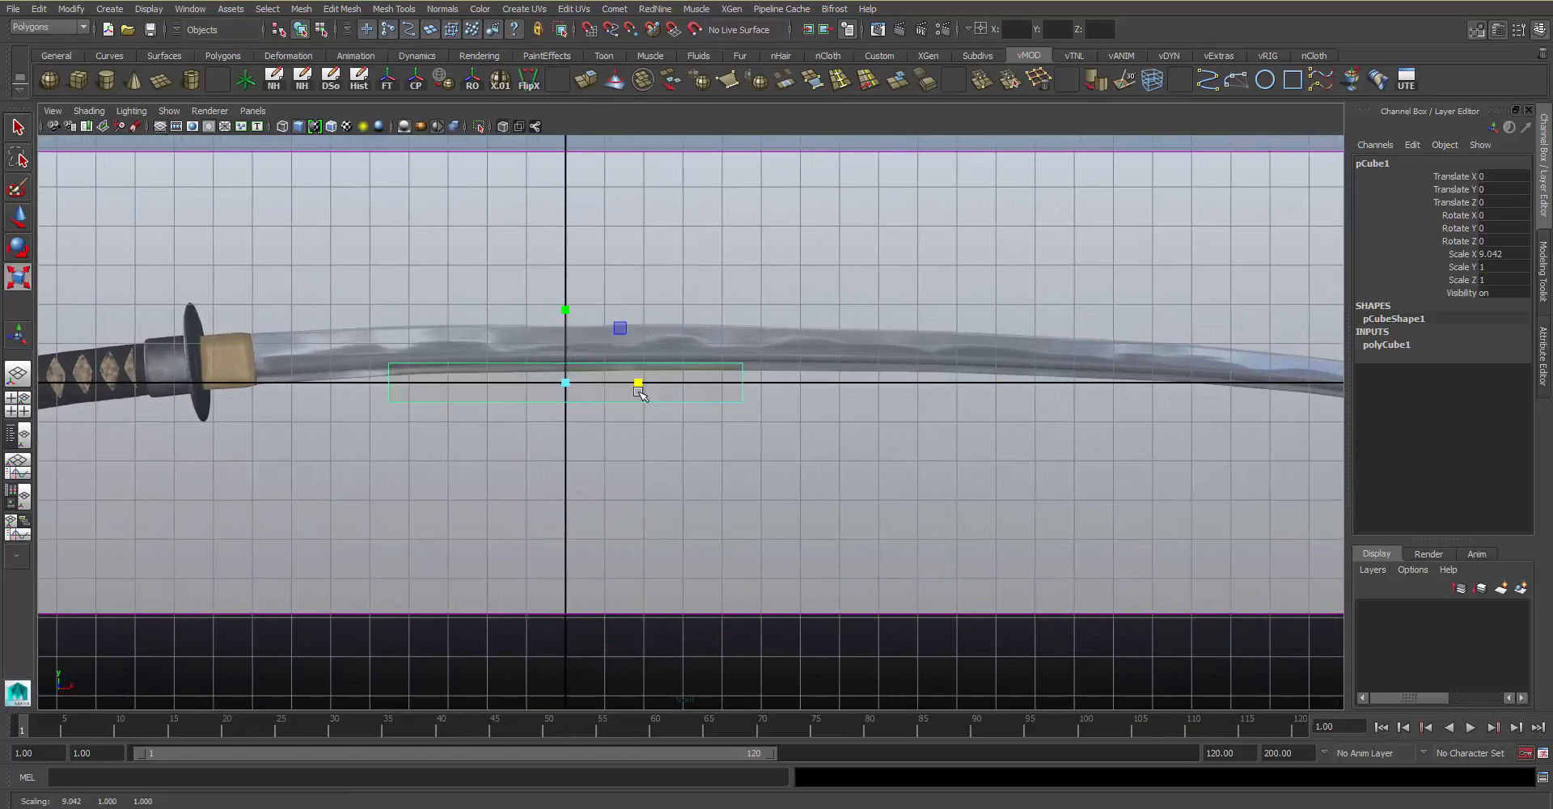
pyautogui.moveTo(639, 380); pyautogui.dragTo(733, 365)
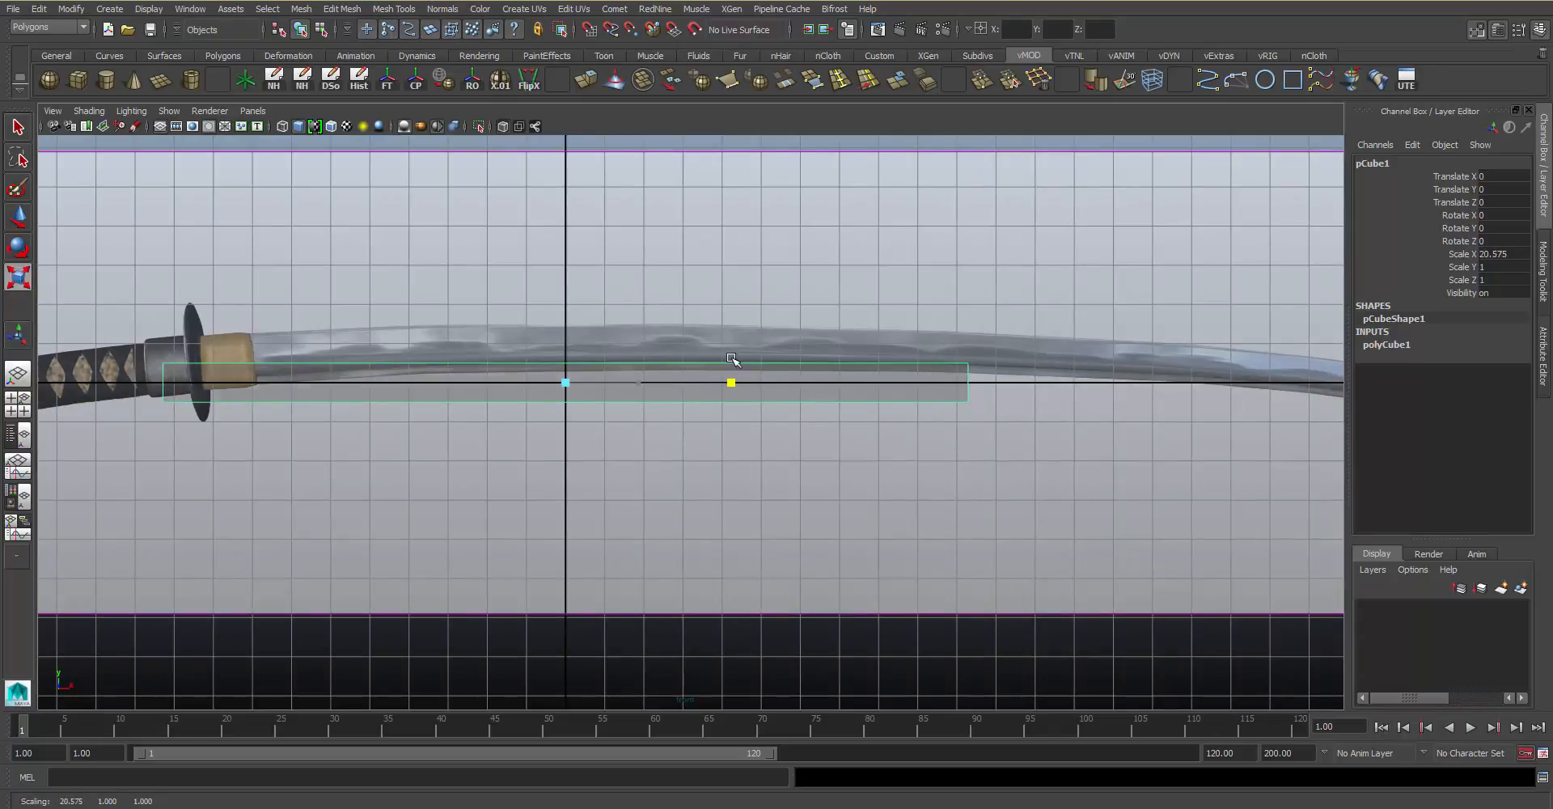
# Shift the cube to Translate X of about 8.1 and lengthen it to Scale X of about 32.3, spanning collar to near the tip
pyautogui.press('w')
pyautogui.moveTo(621, 333); pyautogui.dragTo(804, 328, button='middle')
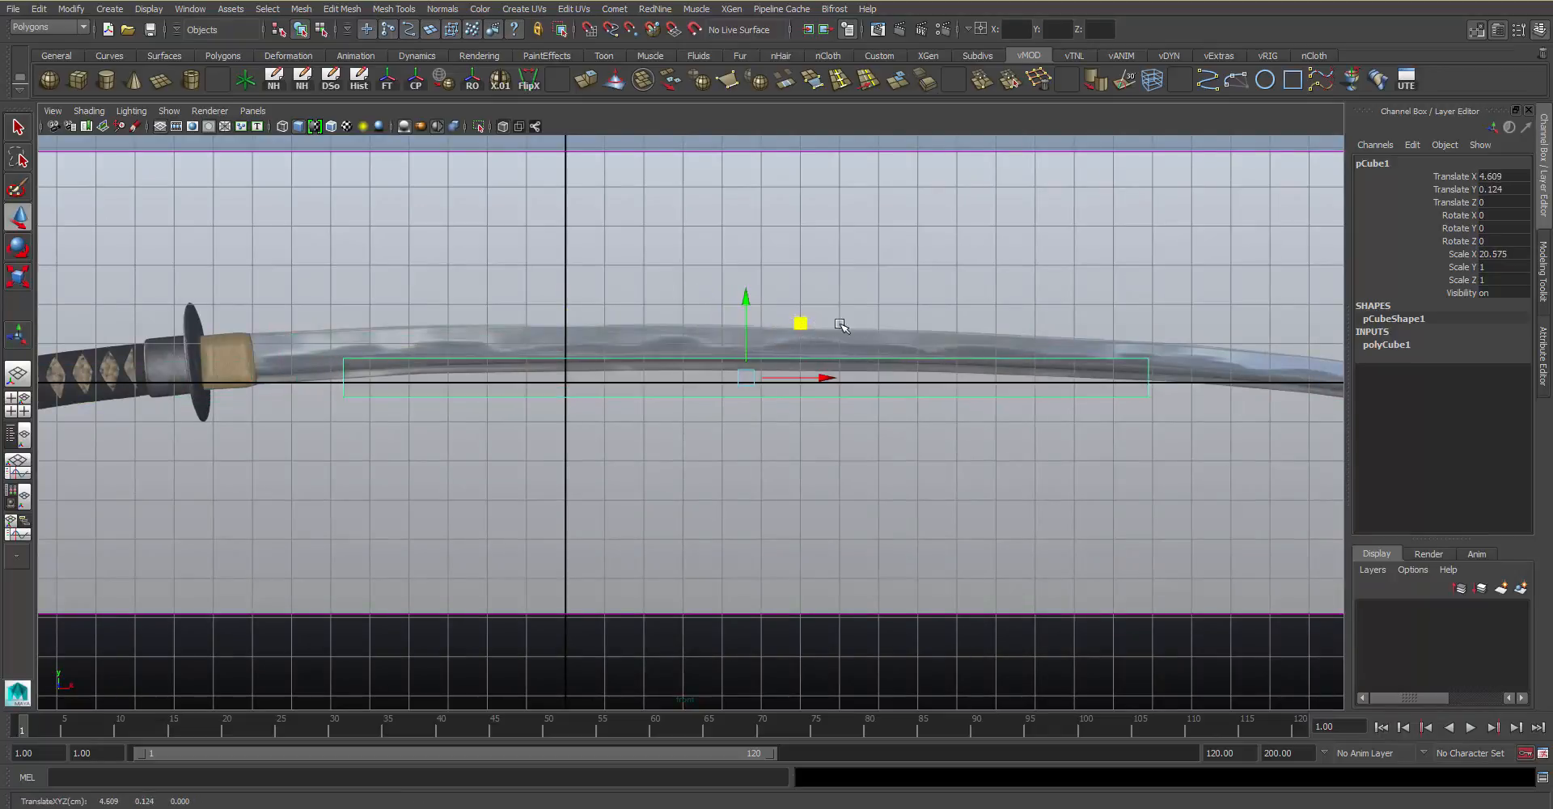
pyautogui.press('r')
pyautogui.moveTo(825, 380); pyautogui.dragTo(874, 389)
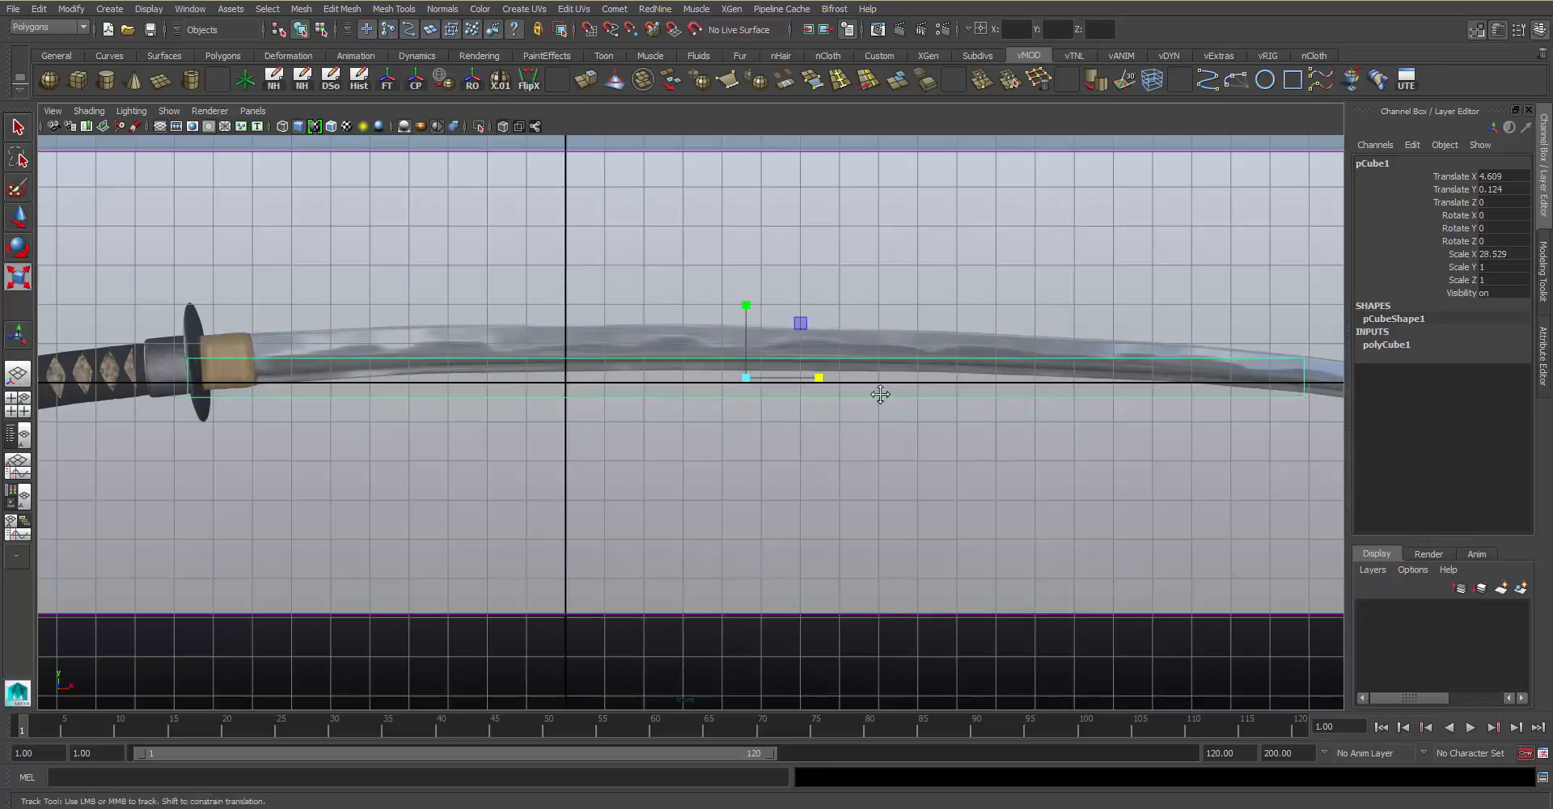
pyautogui.scroll(-3, 633, 271)
pyautogui.moveTo(678, 343); pyautogui.dragTo(791, 343)
pyautogui.press('w')
pyautogui.press('r')
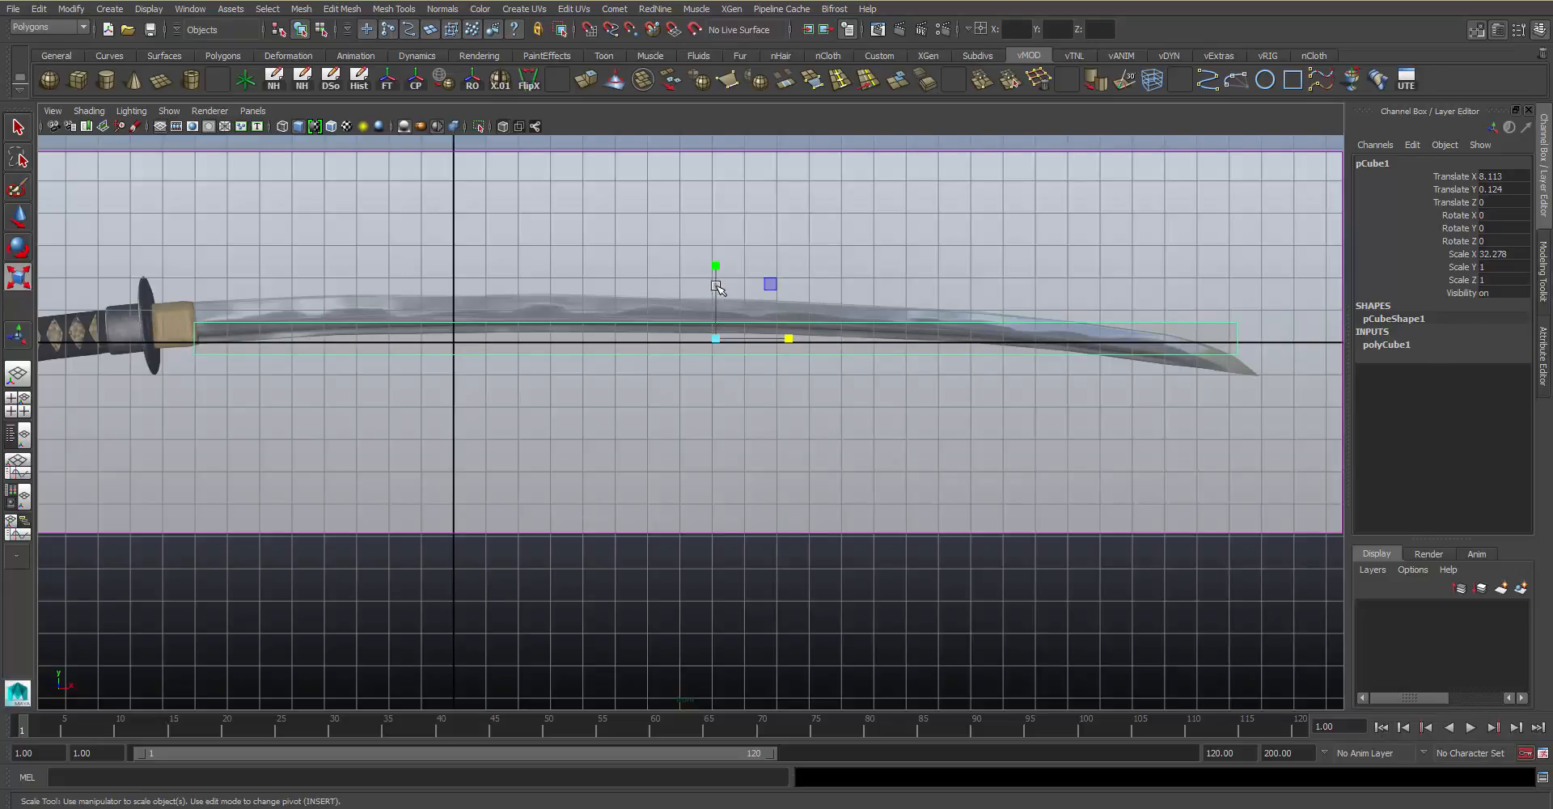
# Raise the stretched cube to a Translate Y of about 0.875 and show its polyCube1 creation settings
pyautogui.press('w')
pyautogui.moveTo(715, 254)
pyautogui.mouseDown()
pyautogui.moveTo(718, 234)
pyautogui.moveTo(721, 274)
pyautogui.moveTo(718, 234)
pyautogui.mouseUp()
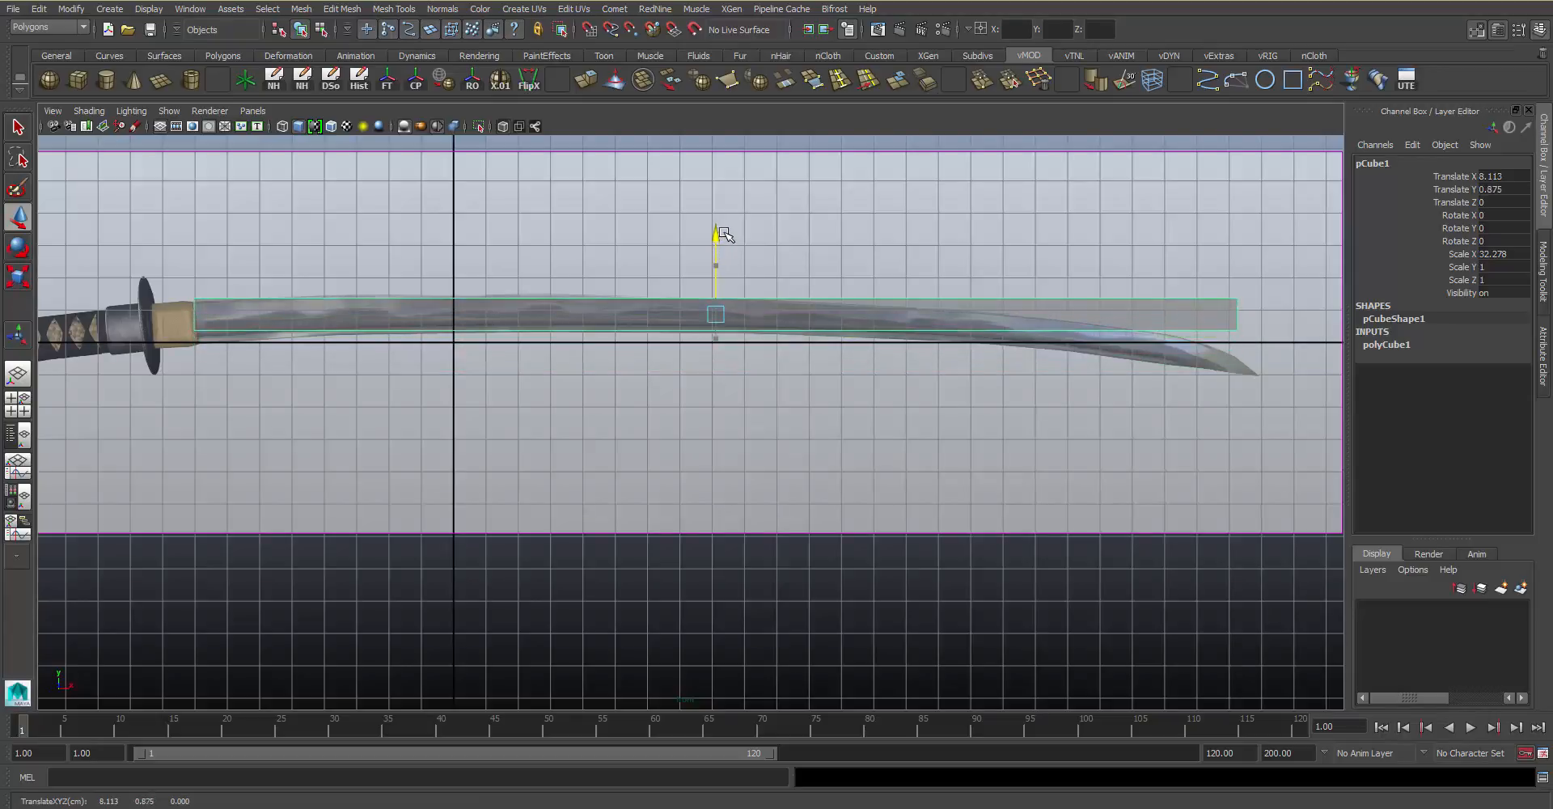
pyautogui.click(1406, 345)
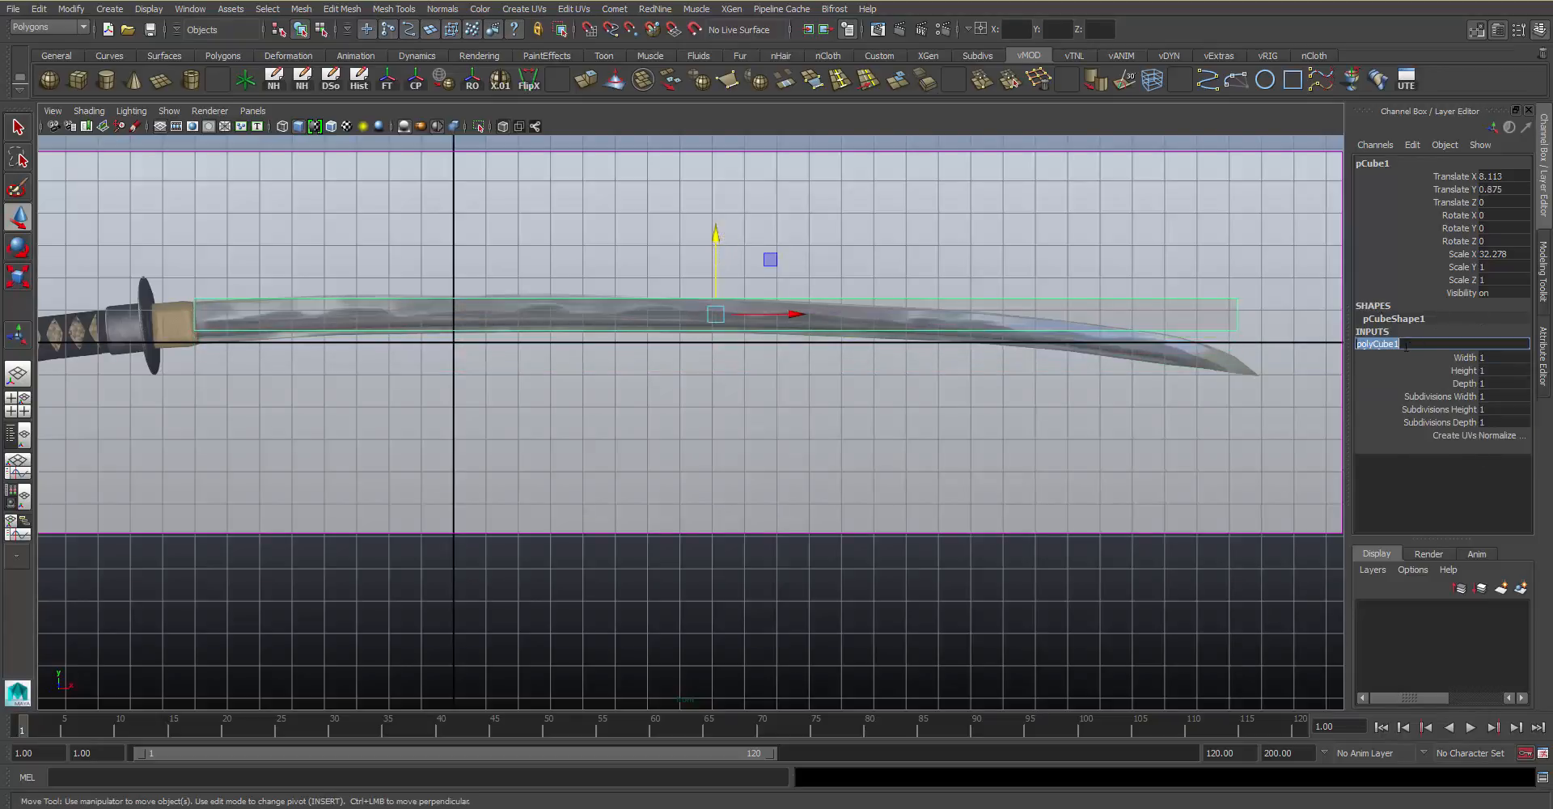
pyautogui.click(1466, 358)
pyautogui.moveTo(958, 328); pyautogui.dragTo(981, 316, button='middle')
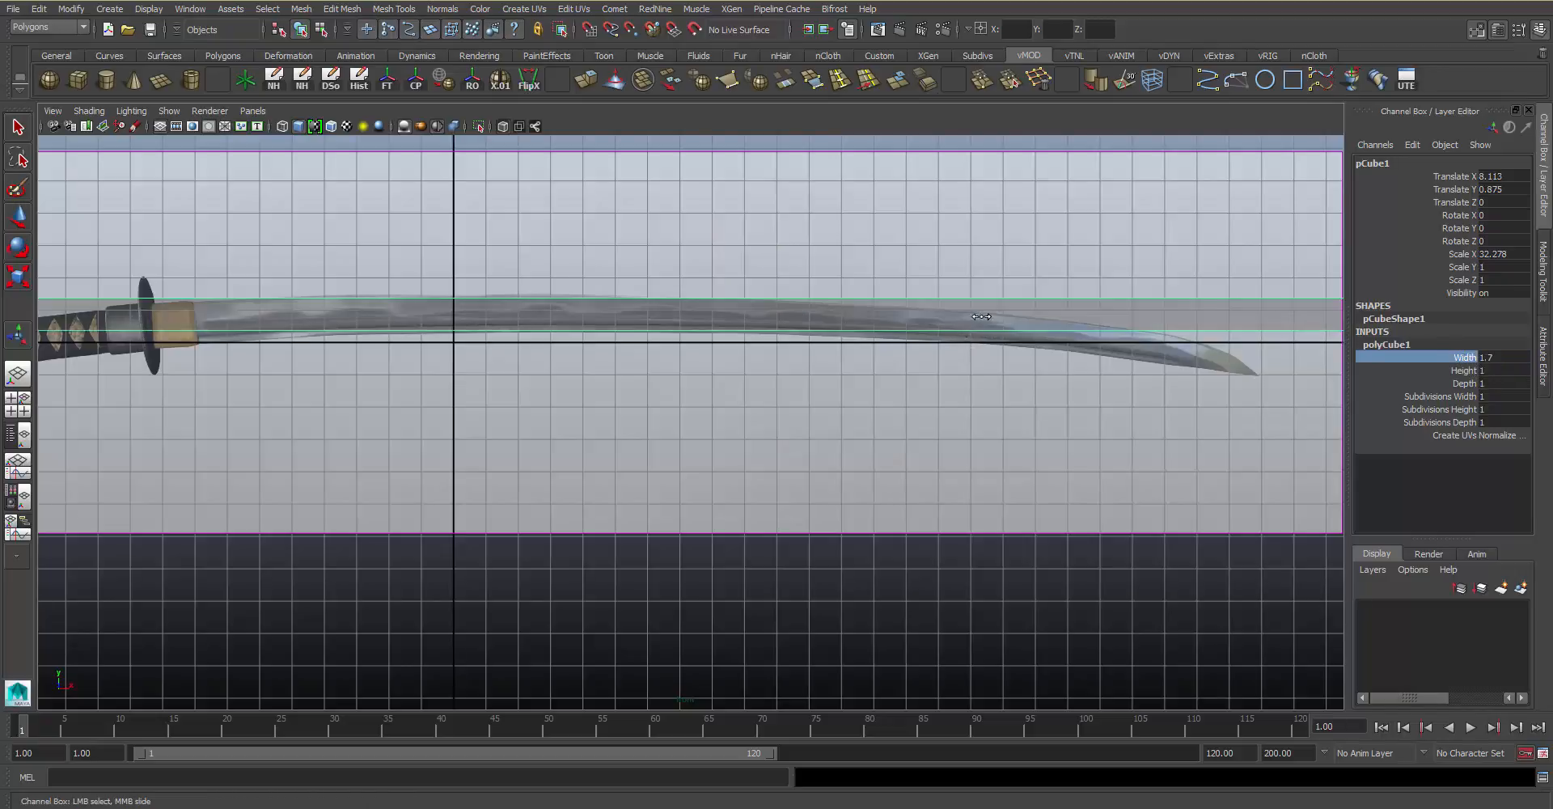
pyautogui.hotkey('ctrl', 'z')
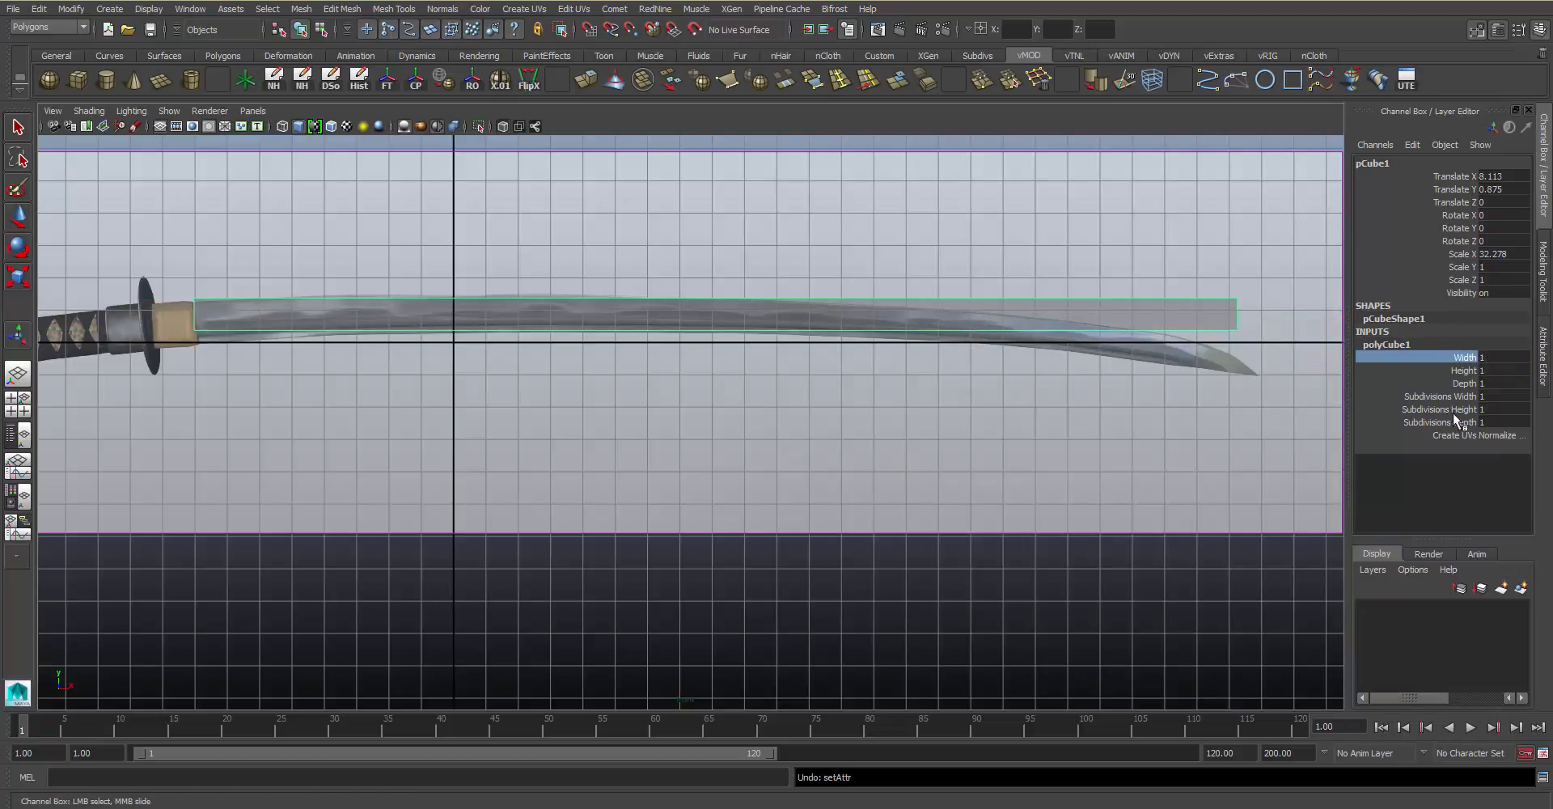
# Set the cube's subdivisions to 18 along its width and 2 along its depth
pyautogui.click(1462, 396)
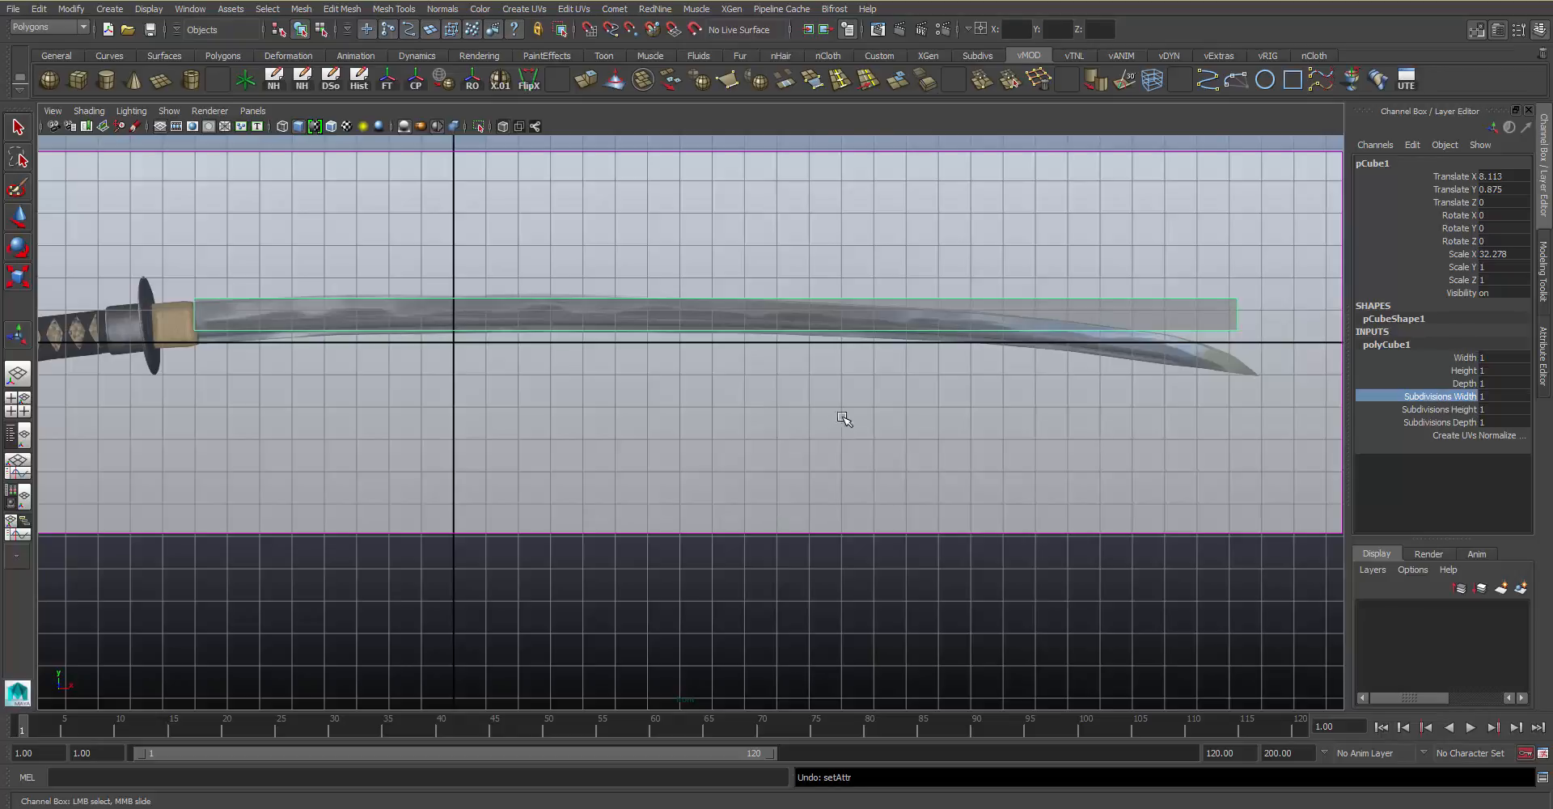
pyautogui.moveTo(843, 418); pyautogui.dragTo(981, 389, button='middle')
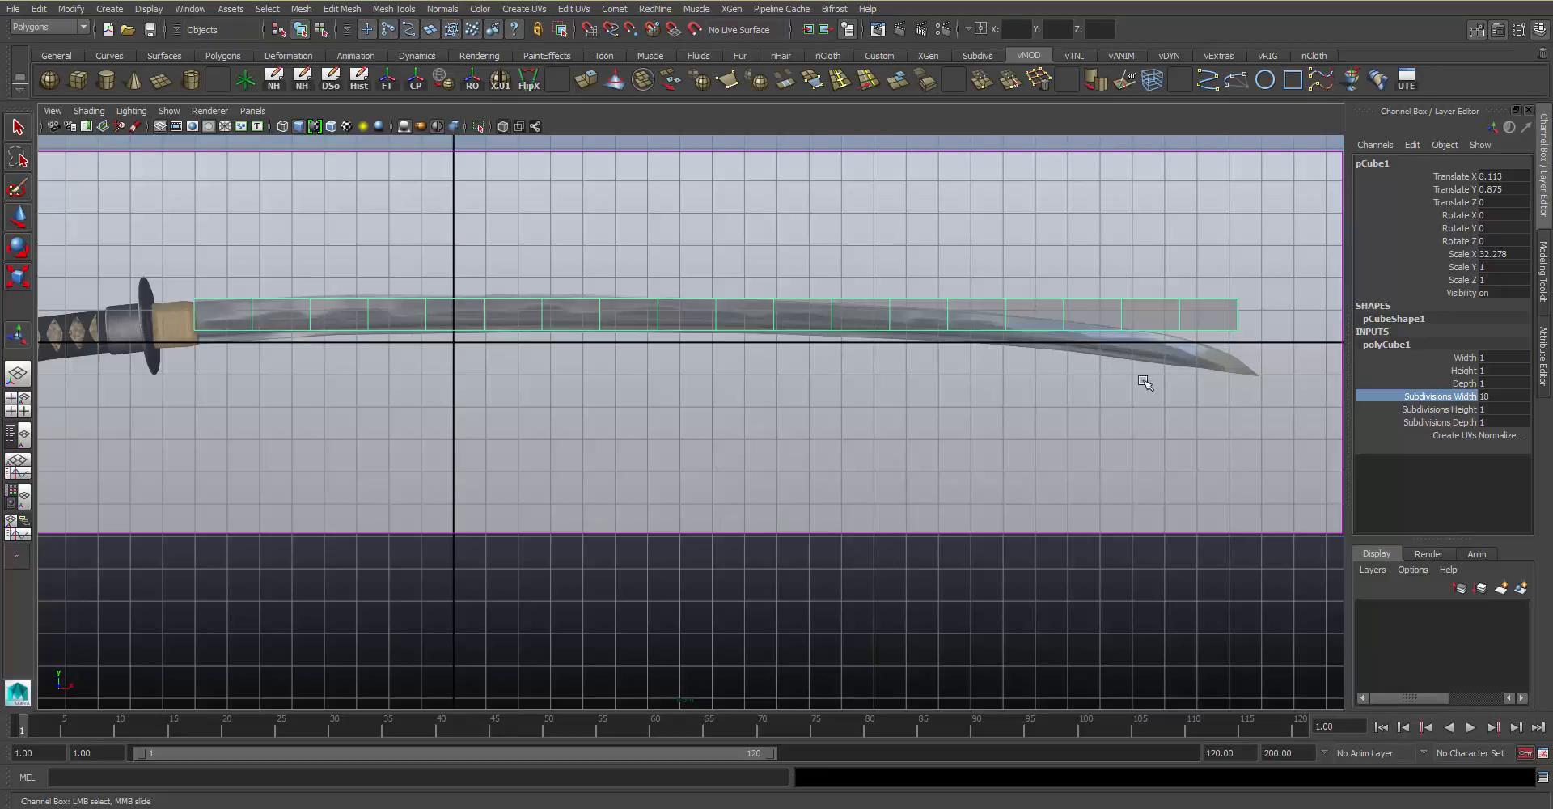
pyautogui.click(1460, 422)
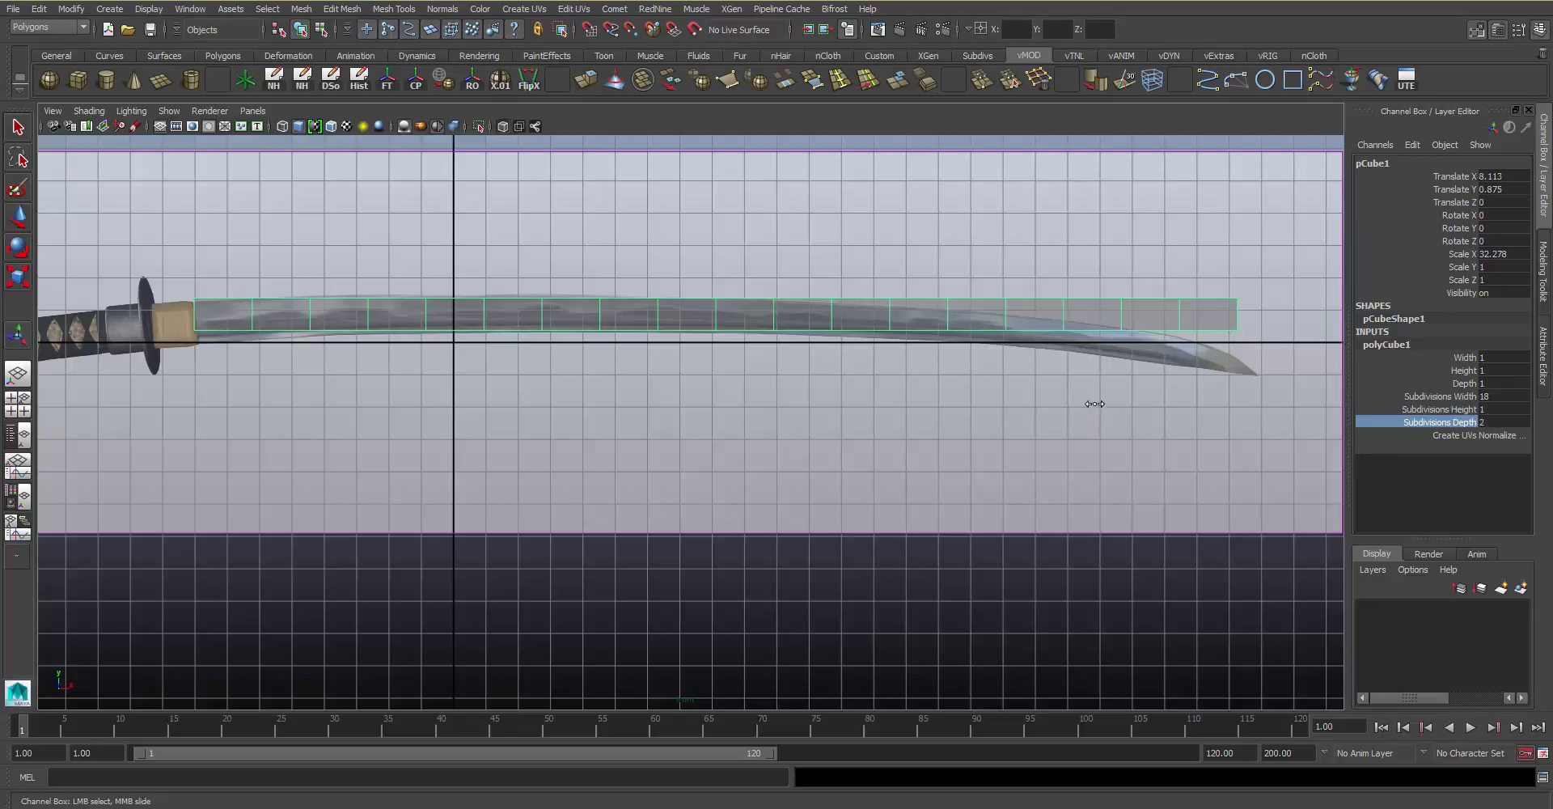
# Switch to the four-view layout and thin the blade block to a Scale Z of about 0.478
pyautogui.press('space')
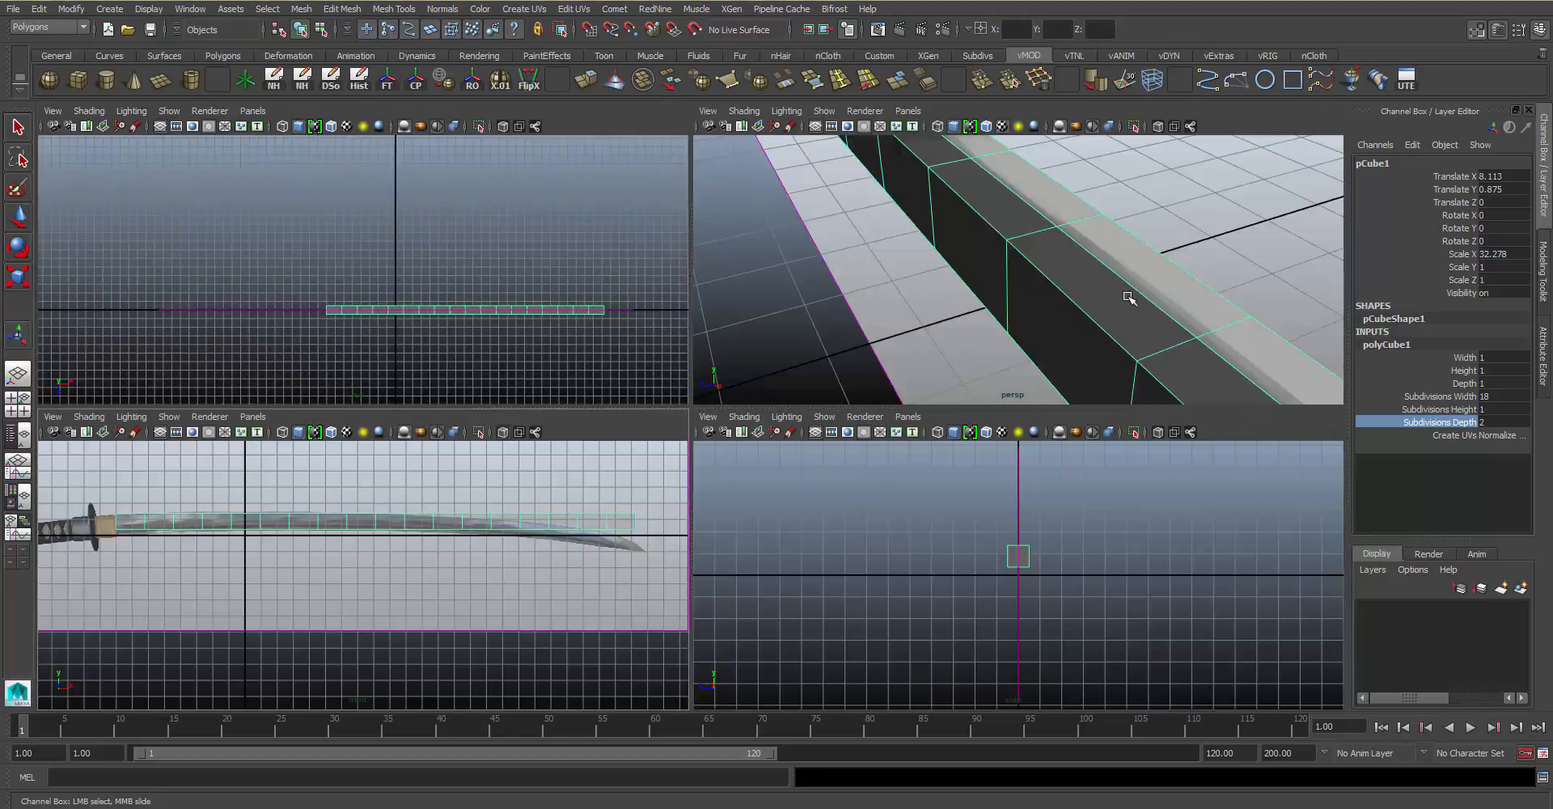
pyautogui.keyDown('alt'); pyautogui.moveTo(1160, 360); pyautogui.dragTo(1099, 259); pyautogui.keyUp('alt')
pyautogui.keyDown('alt'); pyautogui.moveTo(1099, 260); pyautogui.dragTo(1104, 283, button='middle'); pyautogui.keyUp('alt')
pyautogui.press('r')
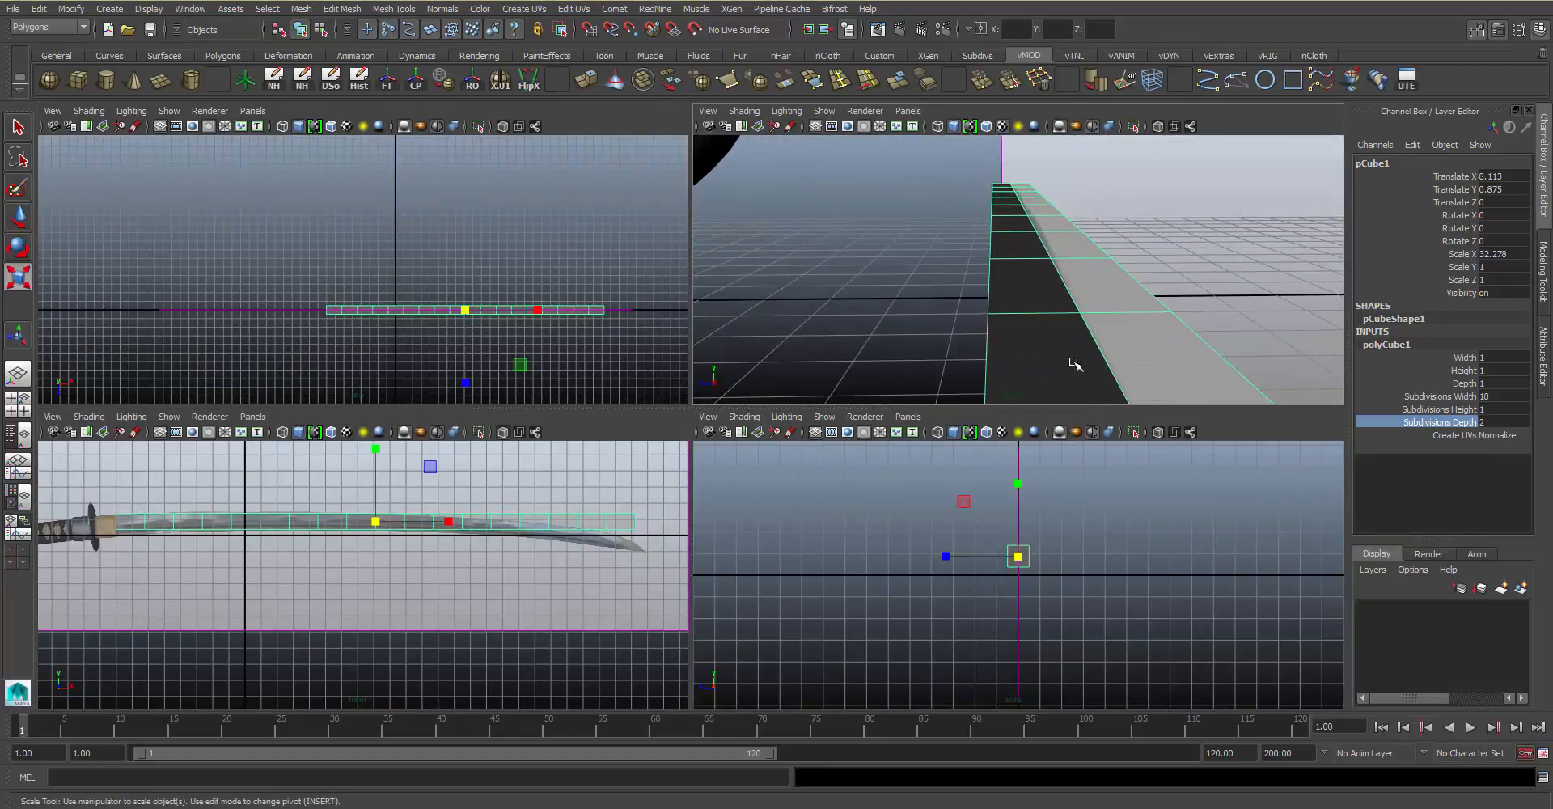
pyautogui.keyDown('alt'); pyautogui.moveTo(1073, 361); pyautogui.dragTo(1017, 320, button='right'); pyautogui.keyUp('alt')
pyautogui.moveTo(950, 559); pyautogui.dragTo(991, 557)
pyautogui.keyDown('alt'); pyautogui.moveTo(1000, 266); pyautogui.dragTo(1306, 277); pyautogui.keyUp('alt')
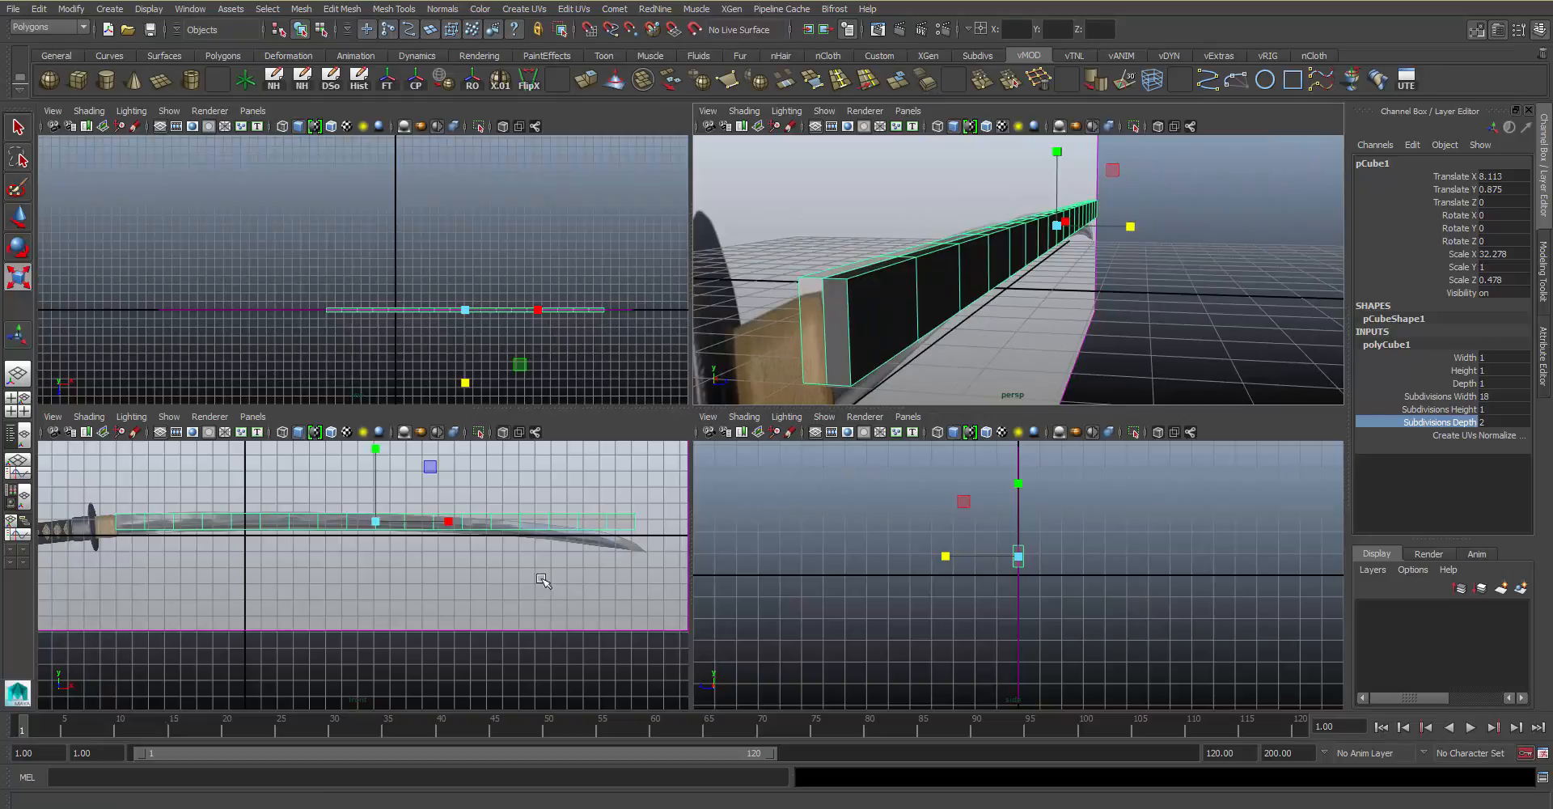
# In the full-size front view, switch to vertex editing and fit the block's hilt-end vertices to the blade's outline at the collar
pyautogui.press('space')
pyautogui.keyDown('alt'); pyautogui.moveTo(793, 405); pyautogui.dragTo(946, 406, button='middle'); pyautogui.keyUp('alt')
pyautogui.keyDown('alt'); pyautogui.moveTo(947, 406); pyautogui.dragTo(920, 449, button='right'); pyautogui.keyUp('alt')
pyautogui.keyDown('alt'); pyautogui.moveTo(920, 449); pyautogui.dragTo(919, 459, button='middle'); pyautogui.keyUp('alt')
pyautogui.keyDown('alt'); pyautogui.moveTo(919, 458); pyautogui.dragTo(1121, 507, button='right'); pyautogui.keyUp('alt')
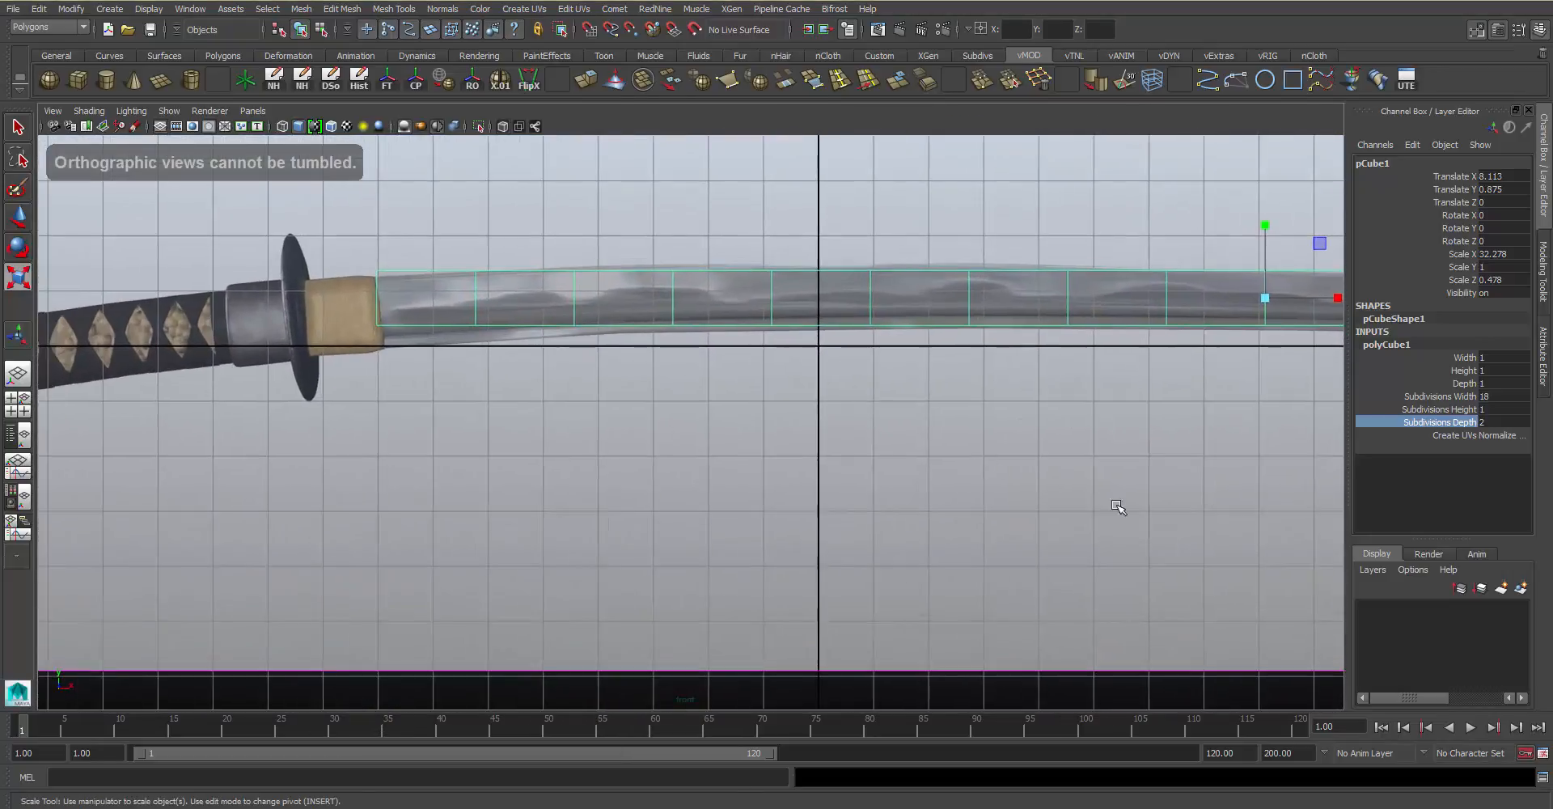
pyautogui.keyDown('alt'); pyautogui.moveTo(603, 371); pyautogui.dragTo(741, 451, button='middle'); pyautogui.keyUp('alt')
pyautogui.keyDown('alt'); pyautogui.moveTo(742, 451); pyautogui.dragTo(870, 391, button='right'); pyautogui.keyUp('alt')
pyautogui.moveTo(758, 345); pyautogui.dragTo(653, 334, button='right')
pyautogui.moveTo(581, 449); pyautogui.dragTo(544, 425)
pyautogui.press('w')
pyautogui.moveTo(572, 353); pyautogui.dragTo(530, 343)
# Move the vertices of the second and third columns from the hilt onto the blade's upper and lower outlines
pyautogui.keyDown('alt'); pyautogui.moveTo(772, 397); pyautogui.dragTo(749, 395, button='middle'); pyautogui.keyUp('alt')
pyautogui.keyDown('alt'); pyautogui.moveTo(749, 396); pyautogui.dragTo(817, 398, button='right'); pyautogui.keyUp('alt')
pyautogui.keyDown('alt'); pyautogui.moveTo(595, 412); pyautogui.dragTo(619, 406, button='middle'); pyautogui.keyUp('alt')
pyautogui.moveTo(671, 403); pyautogui.dragTo(617, 265)
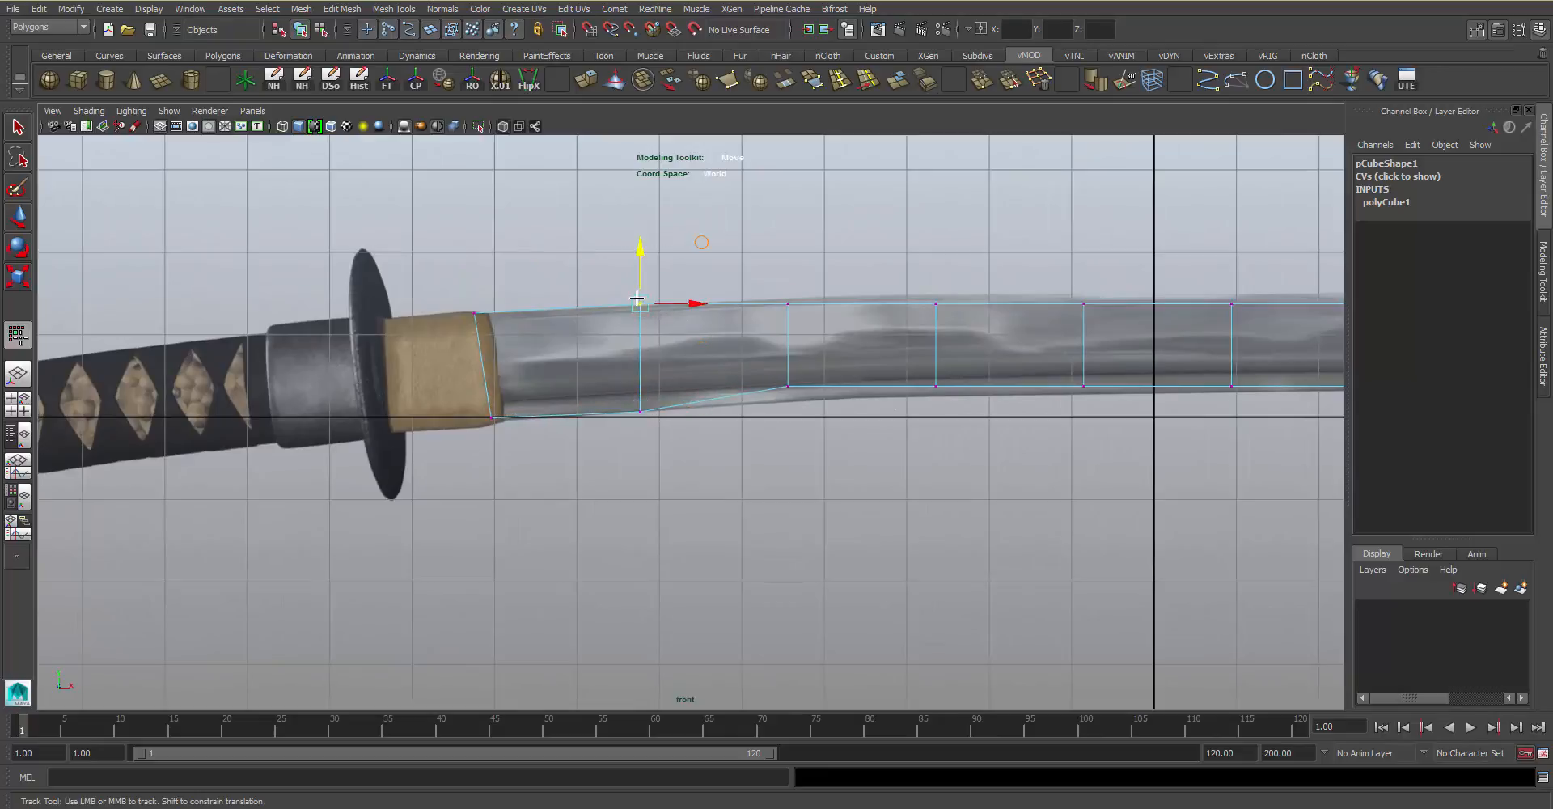
pyautogui.keyDown('alt'); pyautogui.moveTo(808, 348); pyautogui.dragTo(731, 340, button='middle'); pyautogui.keyUp('alt')
pyautogui.moveTo(733, 319); pyautogui.dragTo(711, 236)
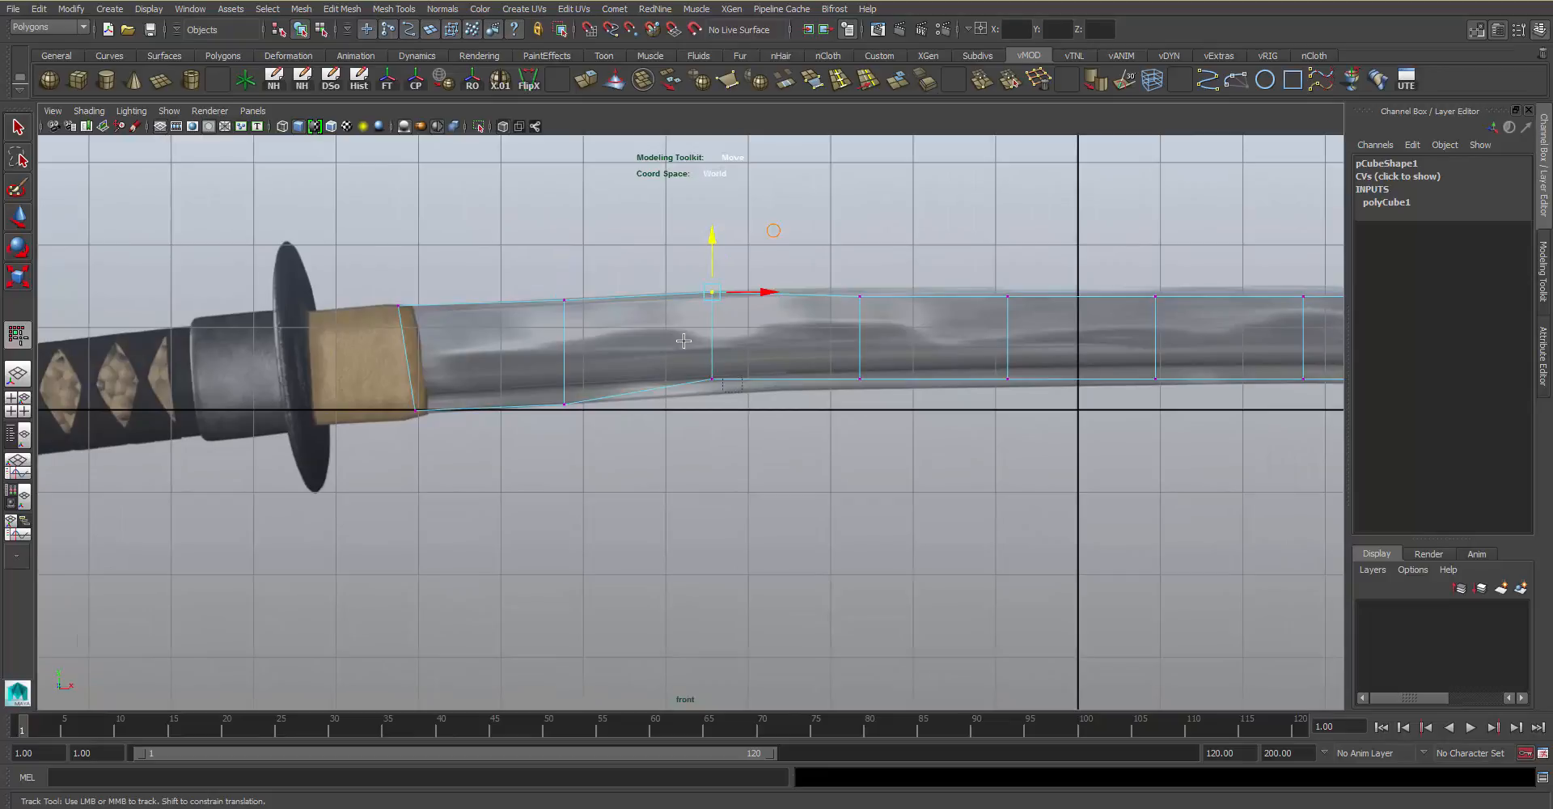
pyautogui.moveTo(742, 394); pyautogui.dragTo(712, 336)
# Move the upper and lower vertices of the fourth and fifth columns from the hilt onto the reference blade's outline
pyautogui.keyDown('alt'); pyautogui.moveTo(873, 307); pyautogui.dragTo(731, 330, button='middle'); pyautogui.keyUp('alt')
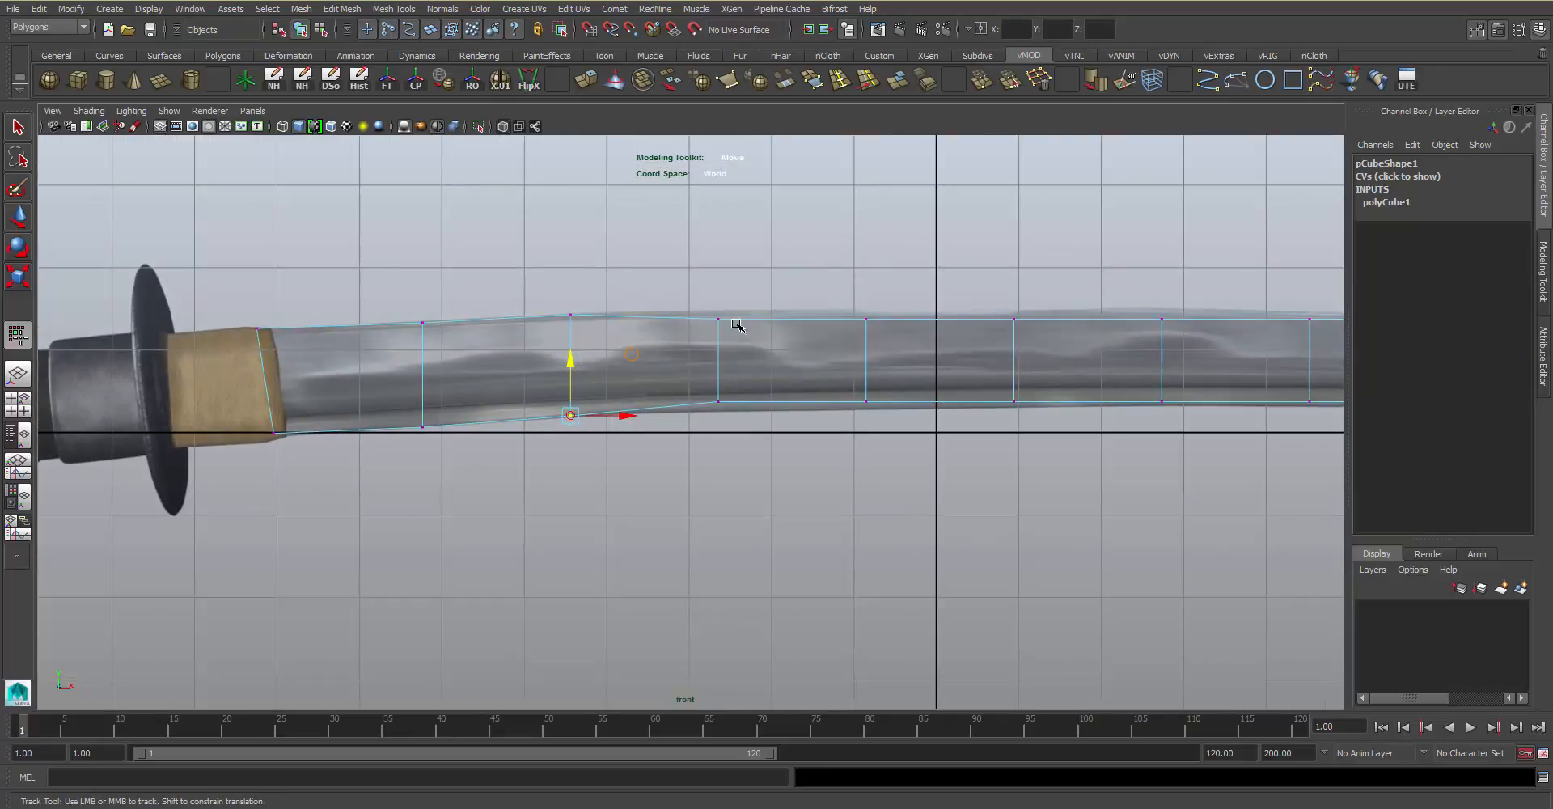
pyautogui.moveTo(736, 329); pyautogui.dragTo(718, 256)
pyautogui.keyDown('alt'); pyautogui.moveTo(732, 330); pyautogui.dragTo(669, 258, button='middle'); pyautogui.keyUp('alt')
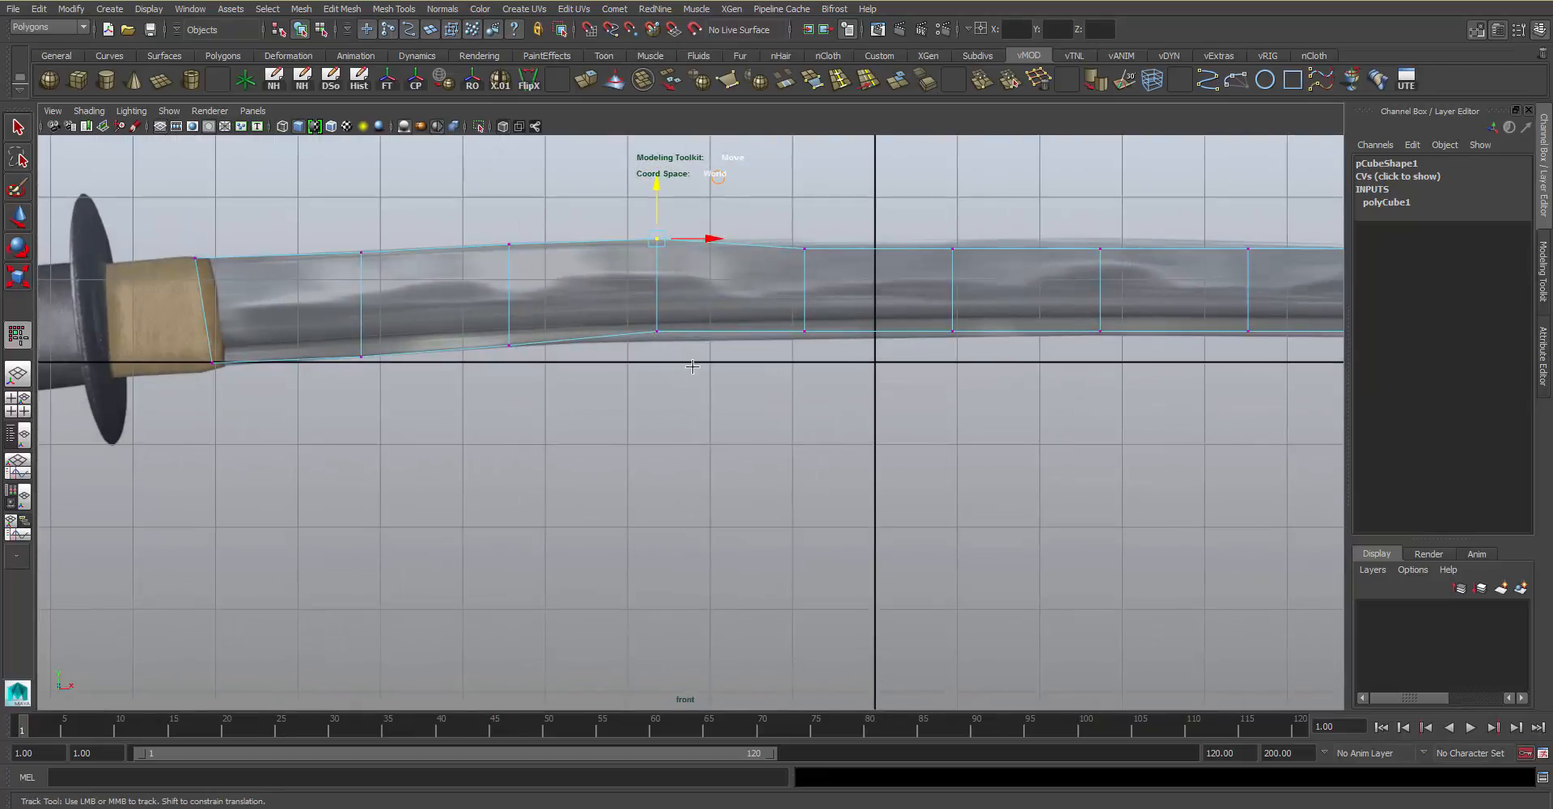
pyautogui.moveTo(687, 367); pyautogui.dragTo(656, 284)
pyautogui.keyDown('alt'); pyautogui.moveTo(657, 284); pyautogui.dragTo(554, 325, button='middle'); pyautogui.keyUp('alt')
pyautogui.moveTo(724, 312); pyautogui.dragTo(699, 227)
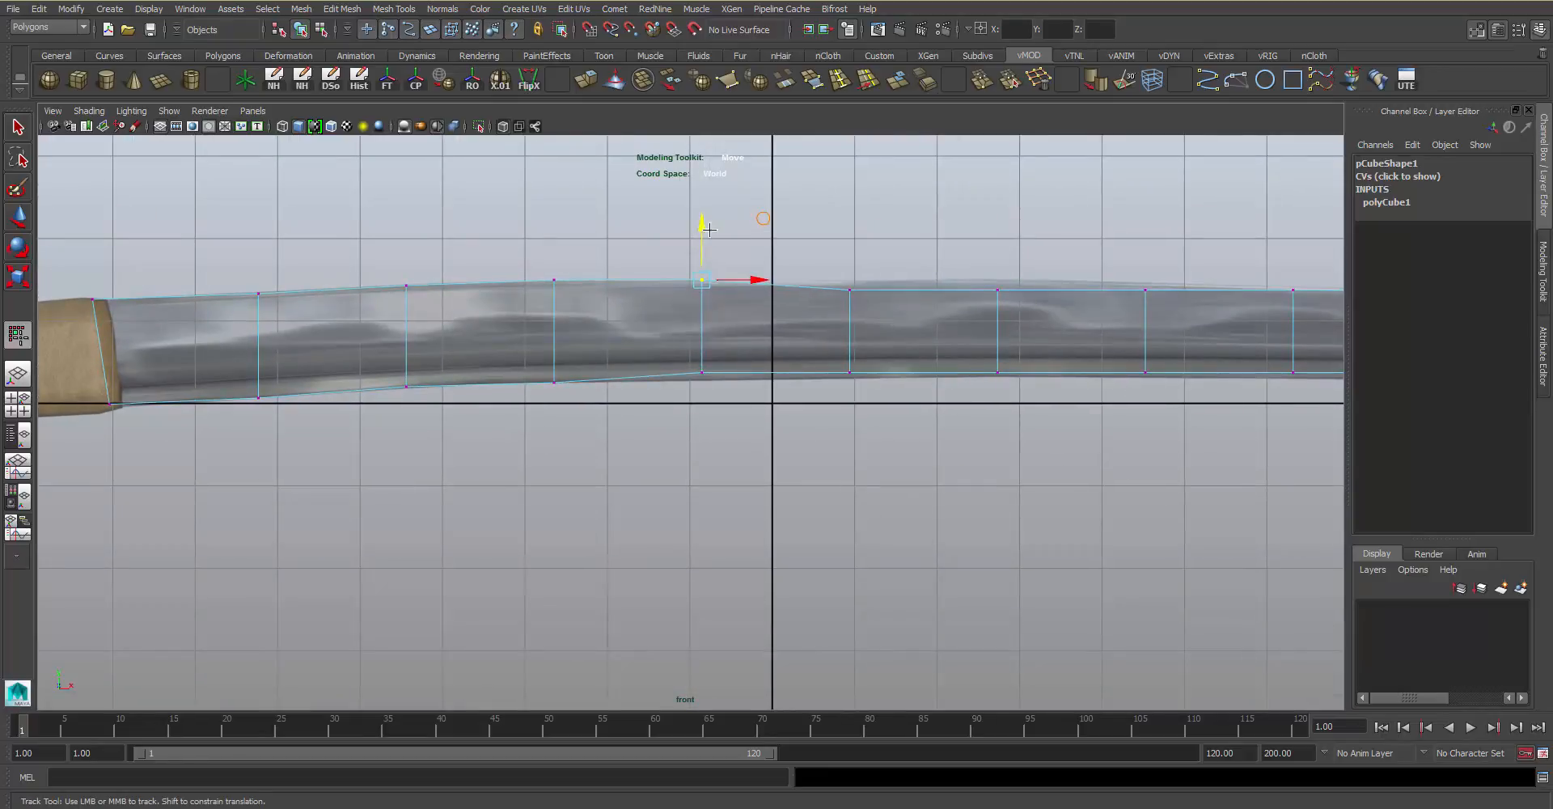
pyautogui.keyDown('alt'); pyautogui.moveTo(702, 235); pyautogui.dragTo(634, 196, button='middle'); pyautogui.keyUp('alt')
pyautogui.moveTo(684, 372); pyautogui.dragTo(637, 283)
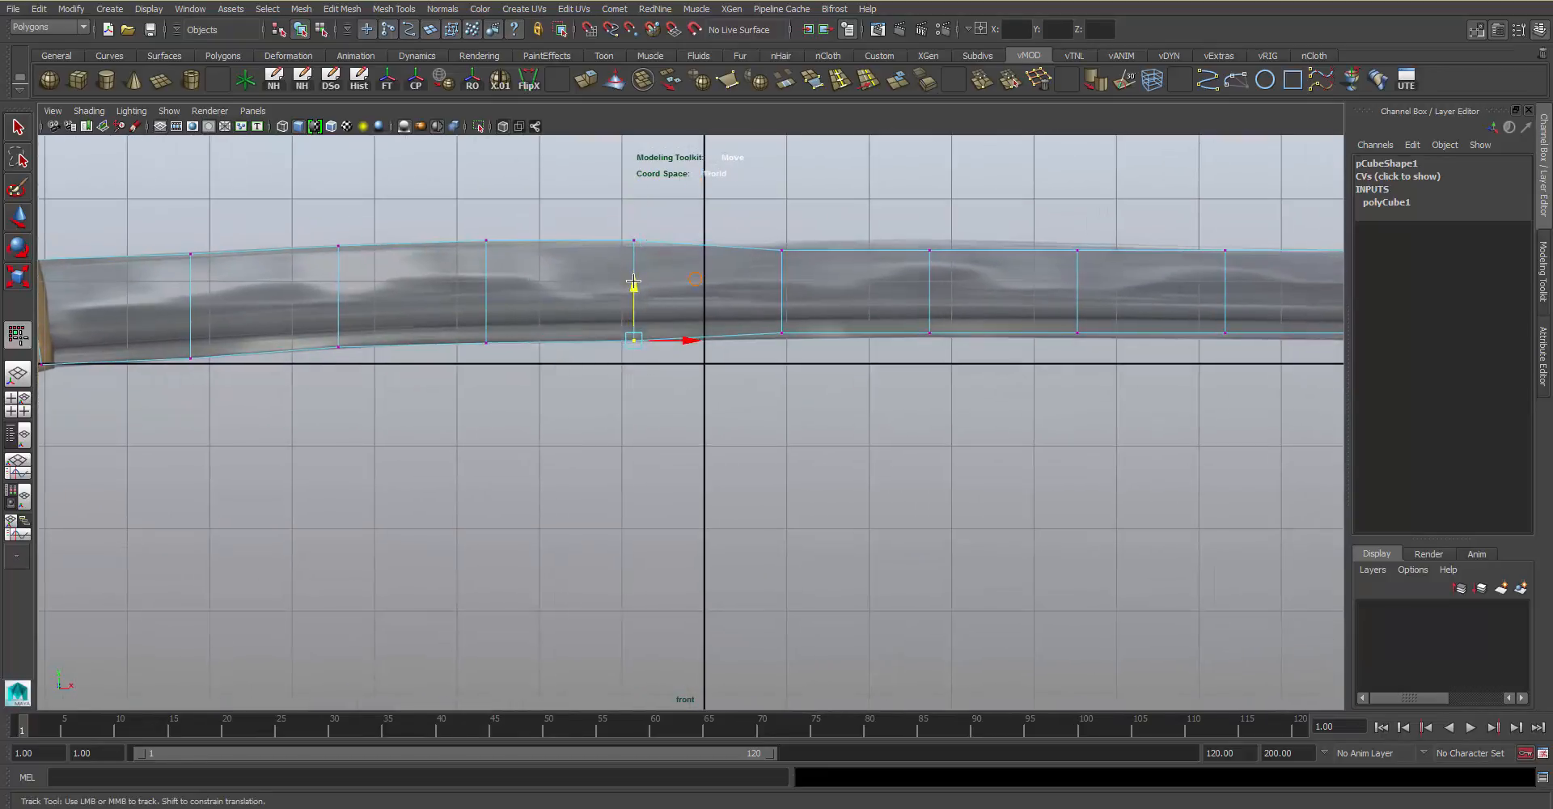
# Fit the sixth and seventh vertex columns from the hilt to the blade's upper and lower edges
pyautogui.keyDown('alt'); pyautogui.moveTo(774, 294); pyautogui.dragTo(663, 367, button='middle'); pyautogui.keyUp('alt')
pyautogui.moveTo(716, 352); pyautogui.dragTo(671, 258)
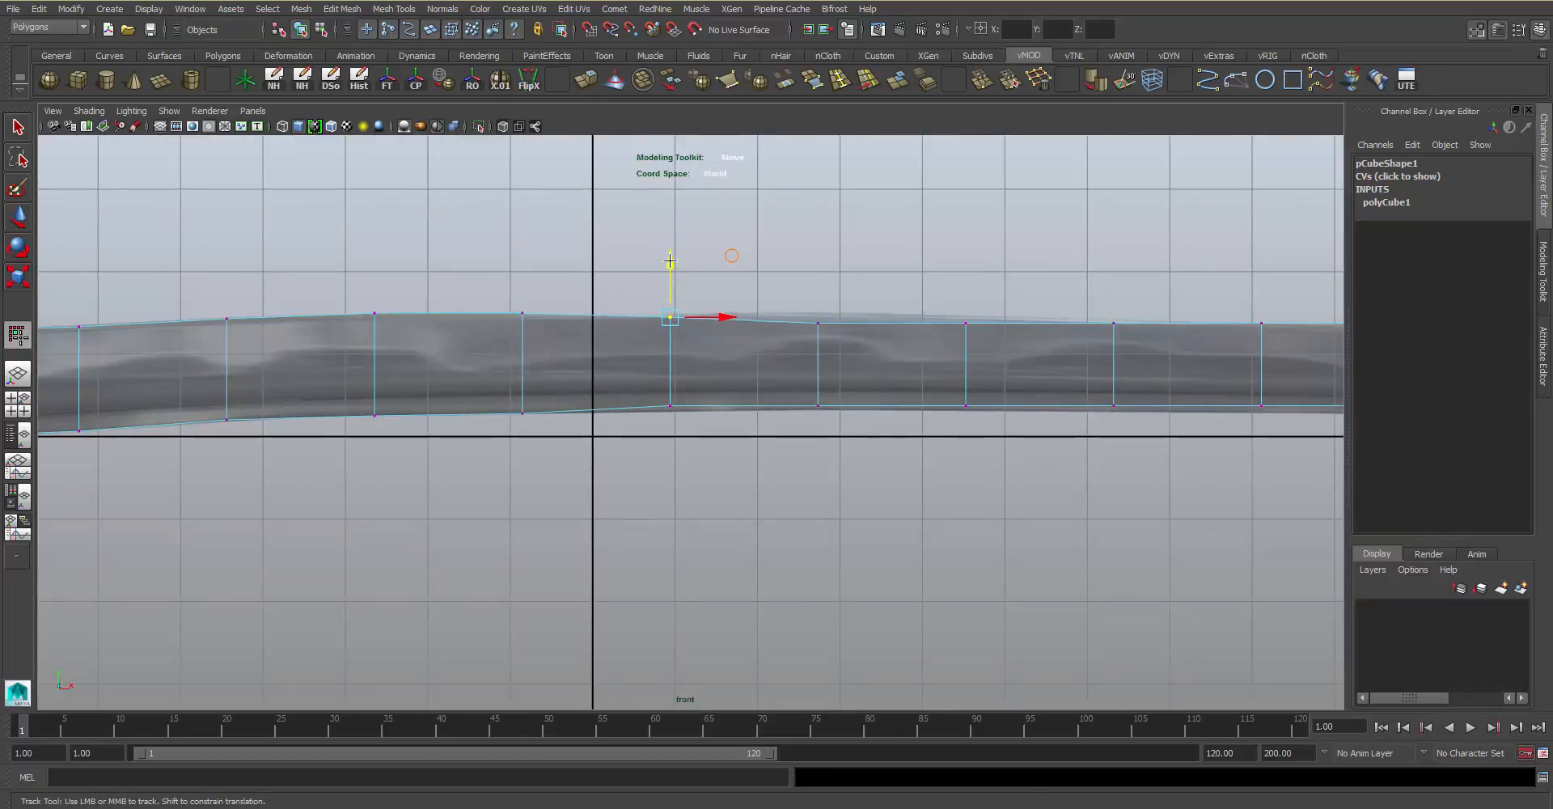
pyautogui.keyDown('alt'); pyautogui.moveTo(674, 371); pyautogui.dragTo(629, 334, button='middle'); pyautogui.keyUp('alt')
pyautogui.moveTo(663, 387); pyautogui.dragTo(624, 320)
pyautogui.click(634, 319)
pyautogui.hotkey('ctrl', 'z')
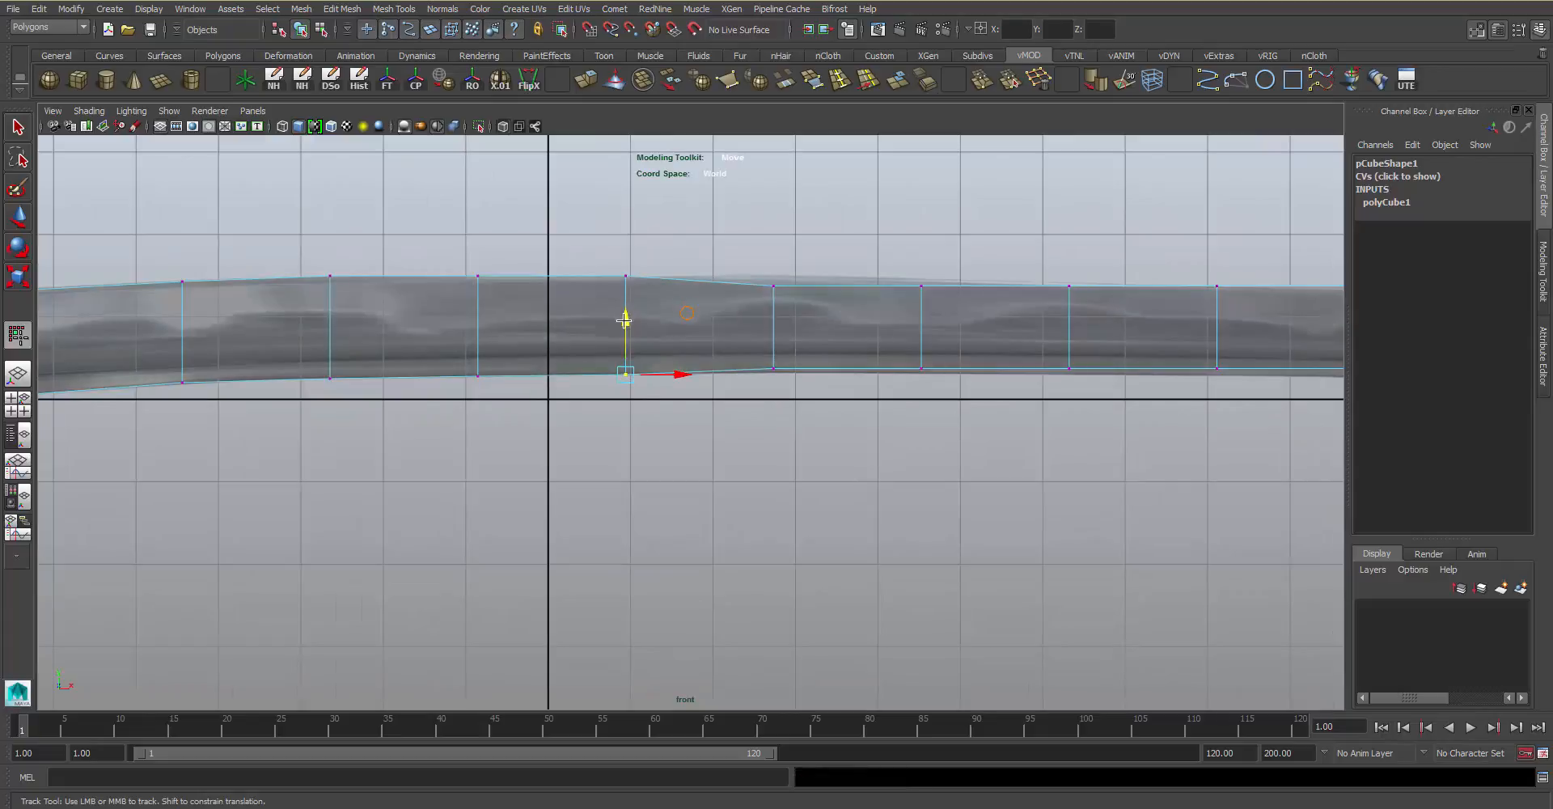
pyautogui.keyDown('alt'); pyautogui.moveTo(623, 321); pyautogui.dragTo(546, 356, button='middle'); pyautogui.keyUp('alt')
pyautogui.moveTo(736, 329); pyautogui.dragTo(696, 260)
pyautogui.keyDown('alt'); pyautogui.moveTo(696, 260); pyautogui.dragTo(625, 212, button='middle'); pyautogui.keyUp('alt')
pyautogui.moveTo(659, 385); pyautogui.dragTo(625, 305)
# Adjust the upper and lower vertices of the eighth and ninth columns from the hilt to follow the blade's outline
pyautogui.keyDown('alt'); pyautogui.moveTo(700, 343); pyautogui.dragTo(559, 404, button='middle'); pyautogui.keyUp('alt')
pyautogui.moveTo(669, 355); pyautogui.dragTo(632, 292)
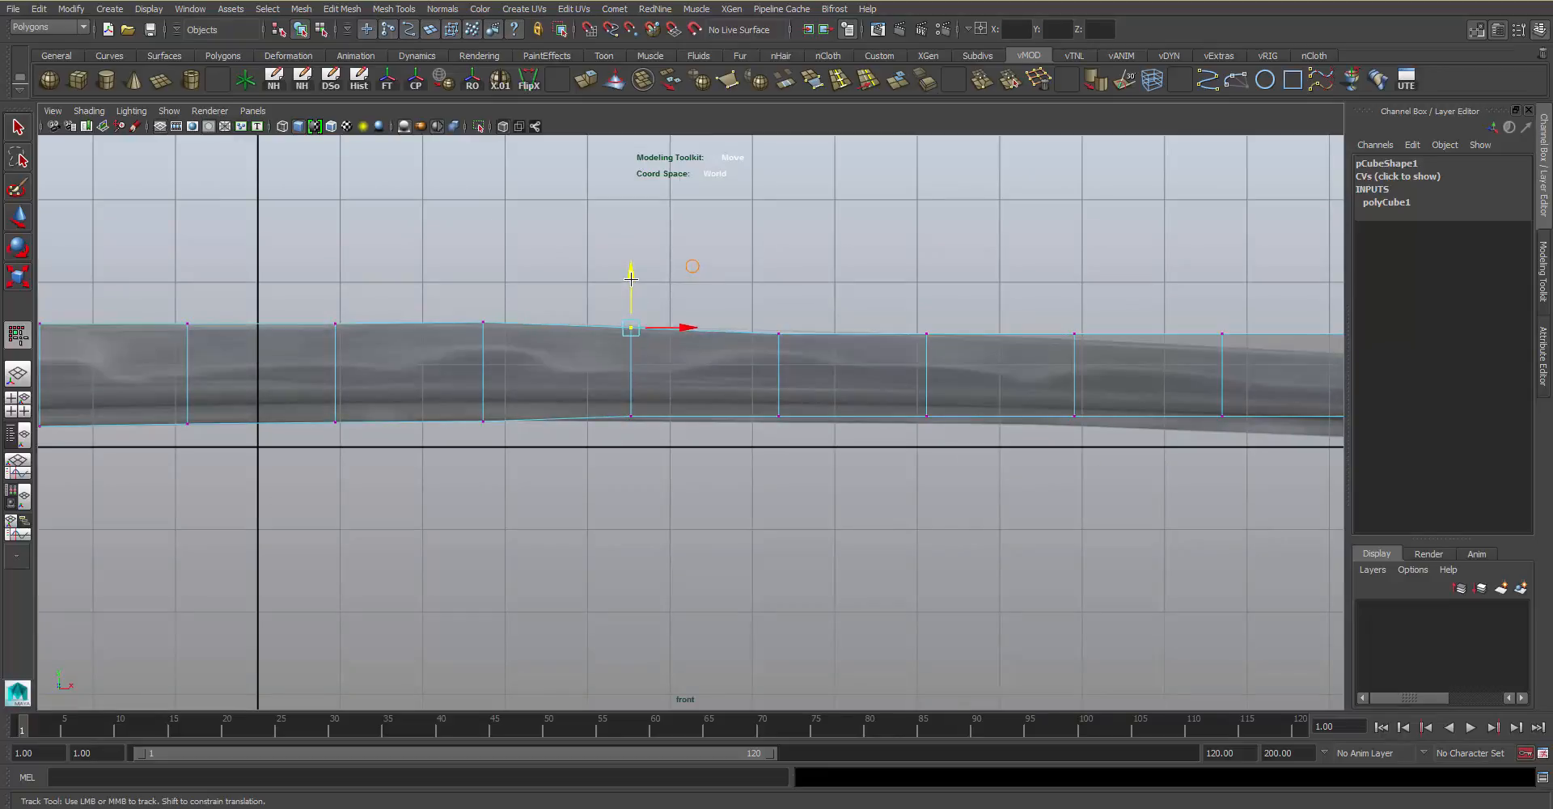
pyautogui.keyDown('alt'); pyautogui.moveTo(648, 409); pyautogui.dragTo(590, 339, button='middle'); pyautogui.keyUp('alt')
pyautogui.moveTo(620, 402); pyautogui.dragTo(574, 300)
pyautogui.keyDown('alt'); pyautogui.moveTo(688, 316); pyautogui.dragTo(558, 398, button='middle'); pyautogui.keyUp('alt')
pyautogui.moveTo(662, 376); pyautogui.dragTo(566, 319)
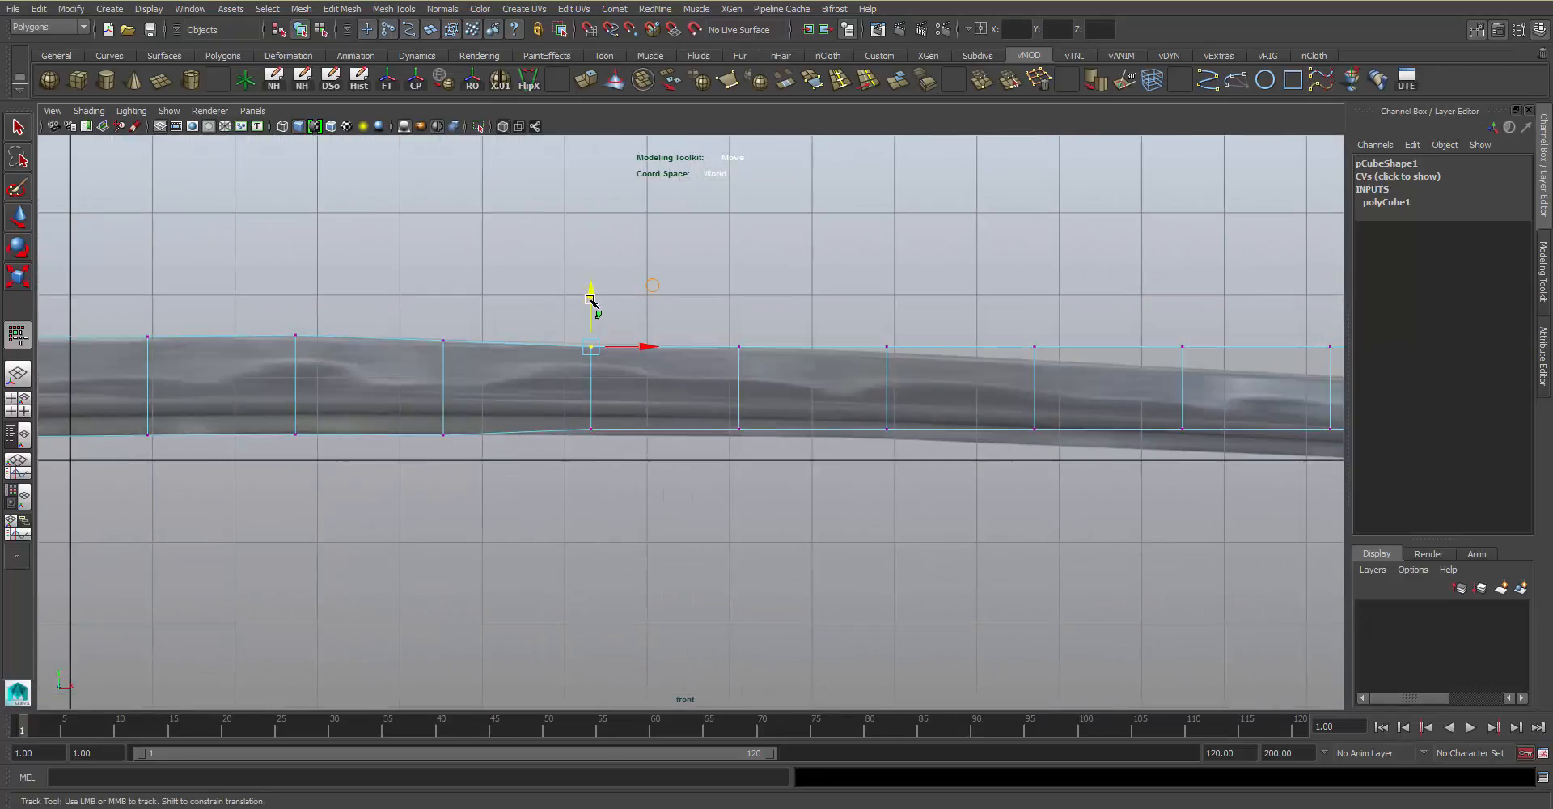
pyautogui.moveTo(561, 408); pyautogui.dragTo(591, 375)
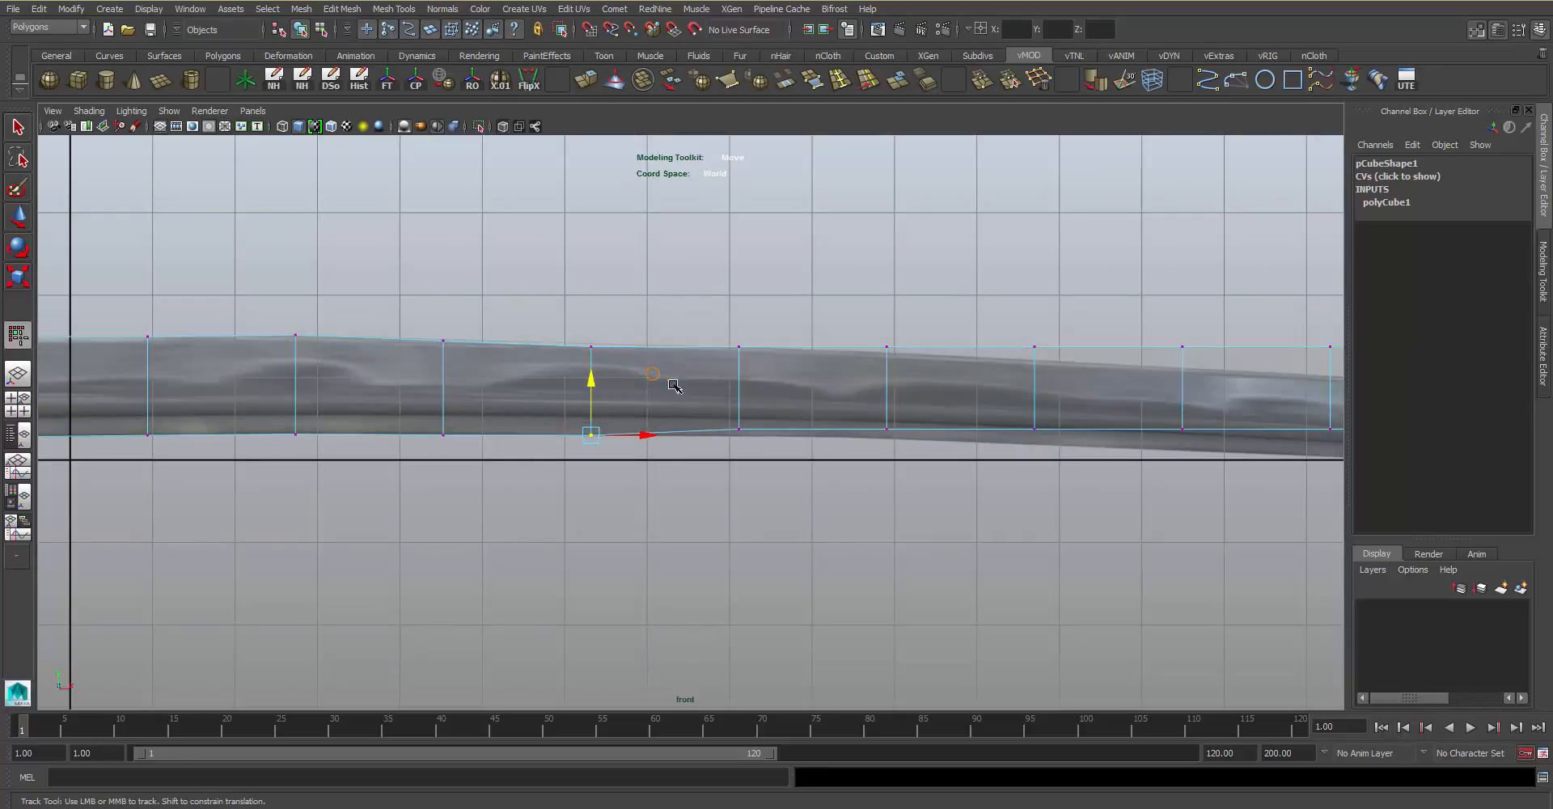
# Fit the tenth and eleventh vertex columns from the hilt to the blade's outline where it begins curving down
pyautogui.keyDown('alt'); pyautogui.moveTo(777, 401); pyautogui.dragTo(669, 396, button='middle'); pyautogui.keyUp('alt')
pyautogui.moveTo(603, 393); pyautogui.dragTo(631, 376)
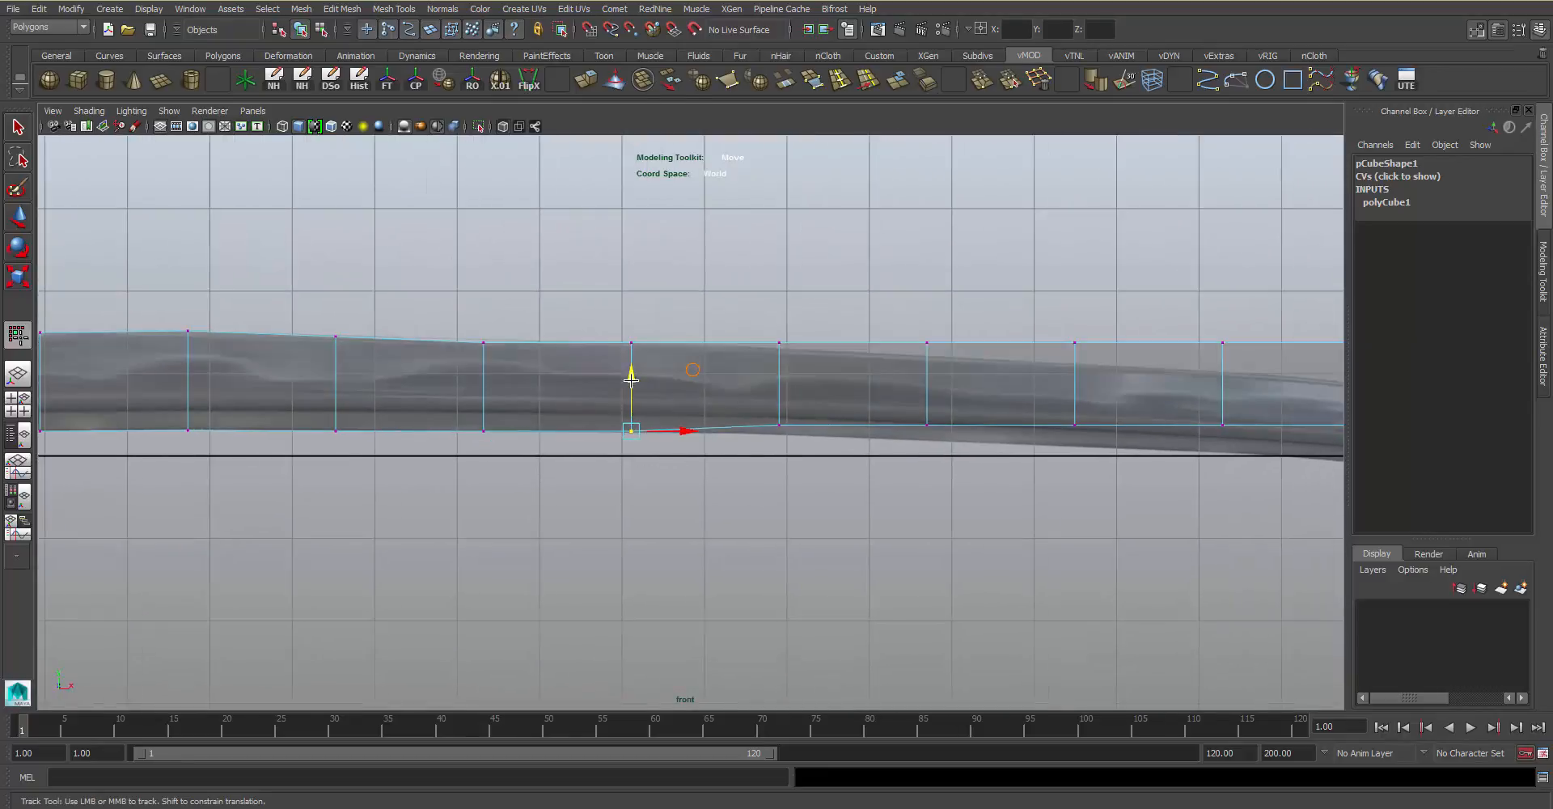
pyautogui.moveTo(633, 287); pyautogui.dragTo(634, 289)
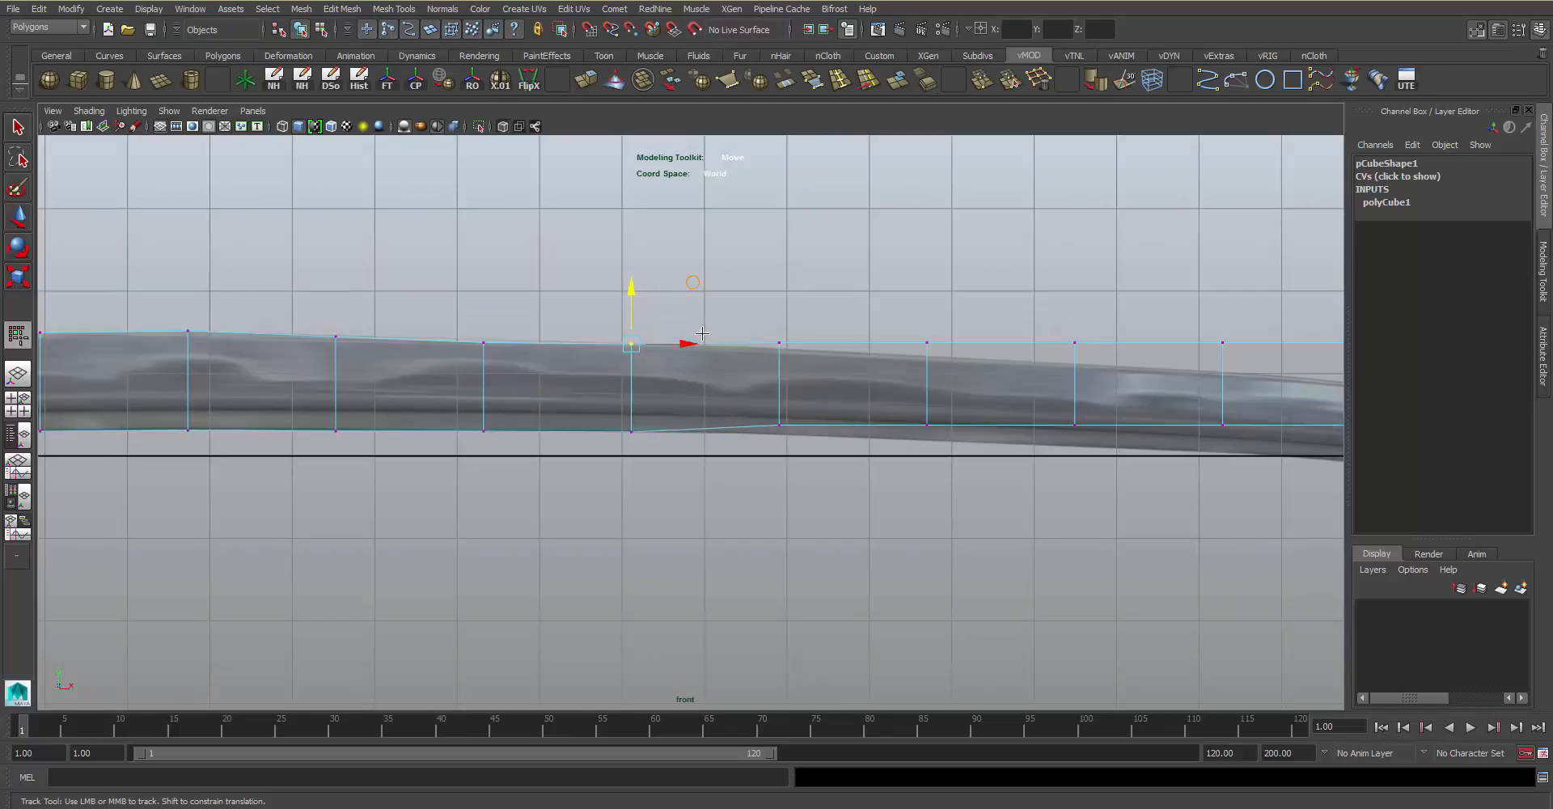
pyautogui.keyDown('alt'); pyautogui.moveTo(831, 399); pyautogui.dragTo(700, 399, button='middle'); pyautogui.keyUp('alt')
pyautogui.moveTo(688, 372); pyautogui.dragTo(648, 296)
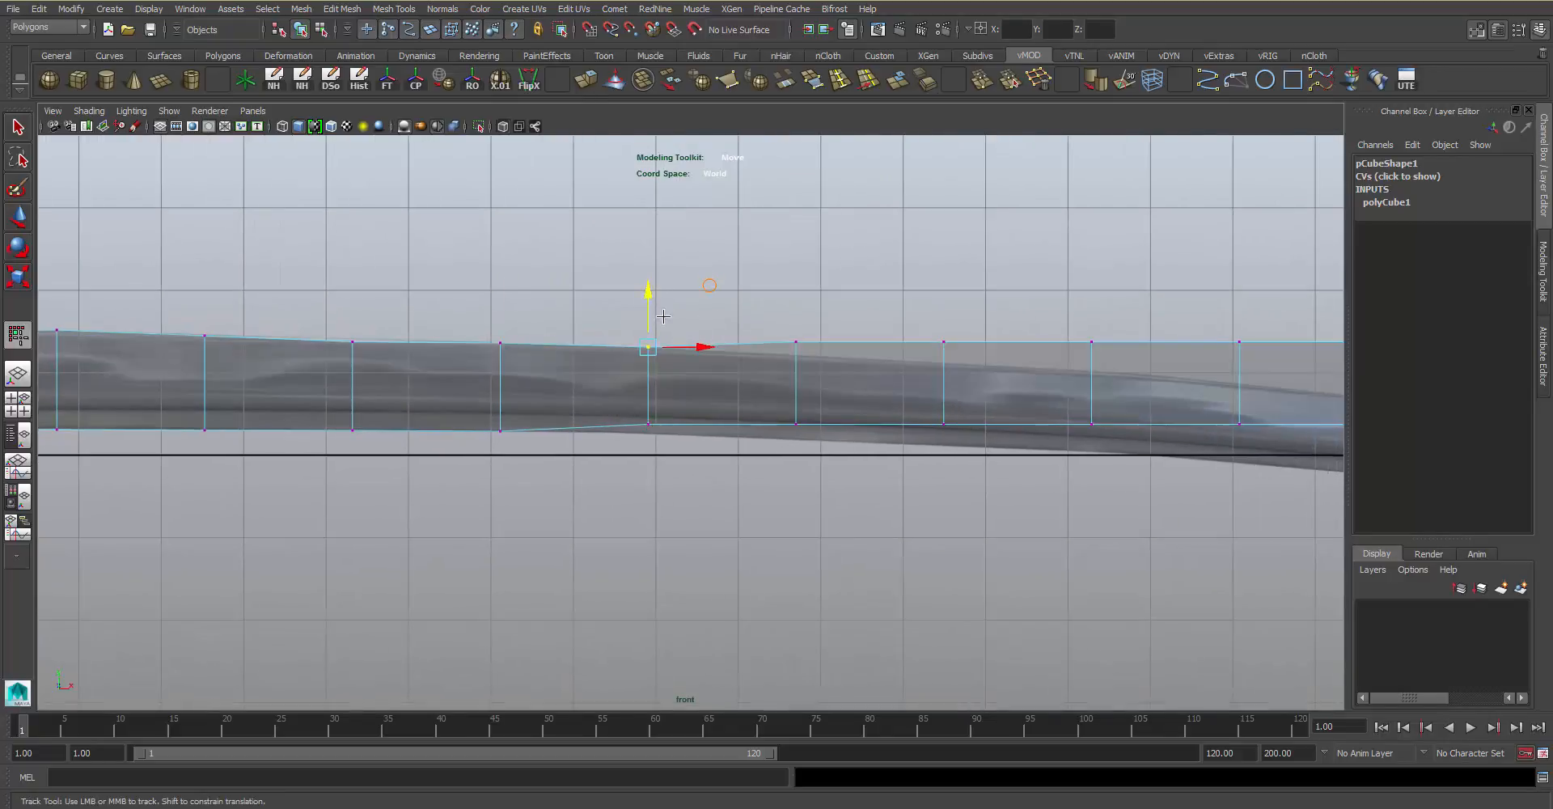
pyautogui.moveTo(691, 471); pyautogui.dragTo(648, 375)
# Lower the twelfth and thirteenth vertex columns from the hilt onto the curving blade's upper and lower edges
pyautogui.keyDown('alt'); pyautogui.moveTo(600, 385); pyautogui.dragTo(458, 381, button='middle'); pyautogui.keyUp('alt')
pyautogui.moveTo(691, 378); pyautogui.dragTo(655, 296)
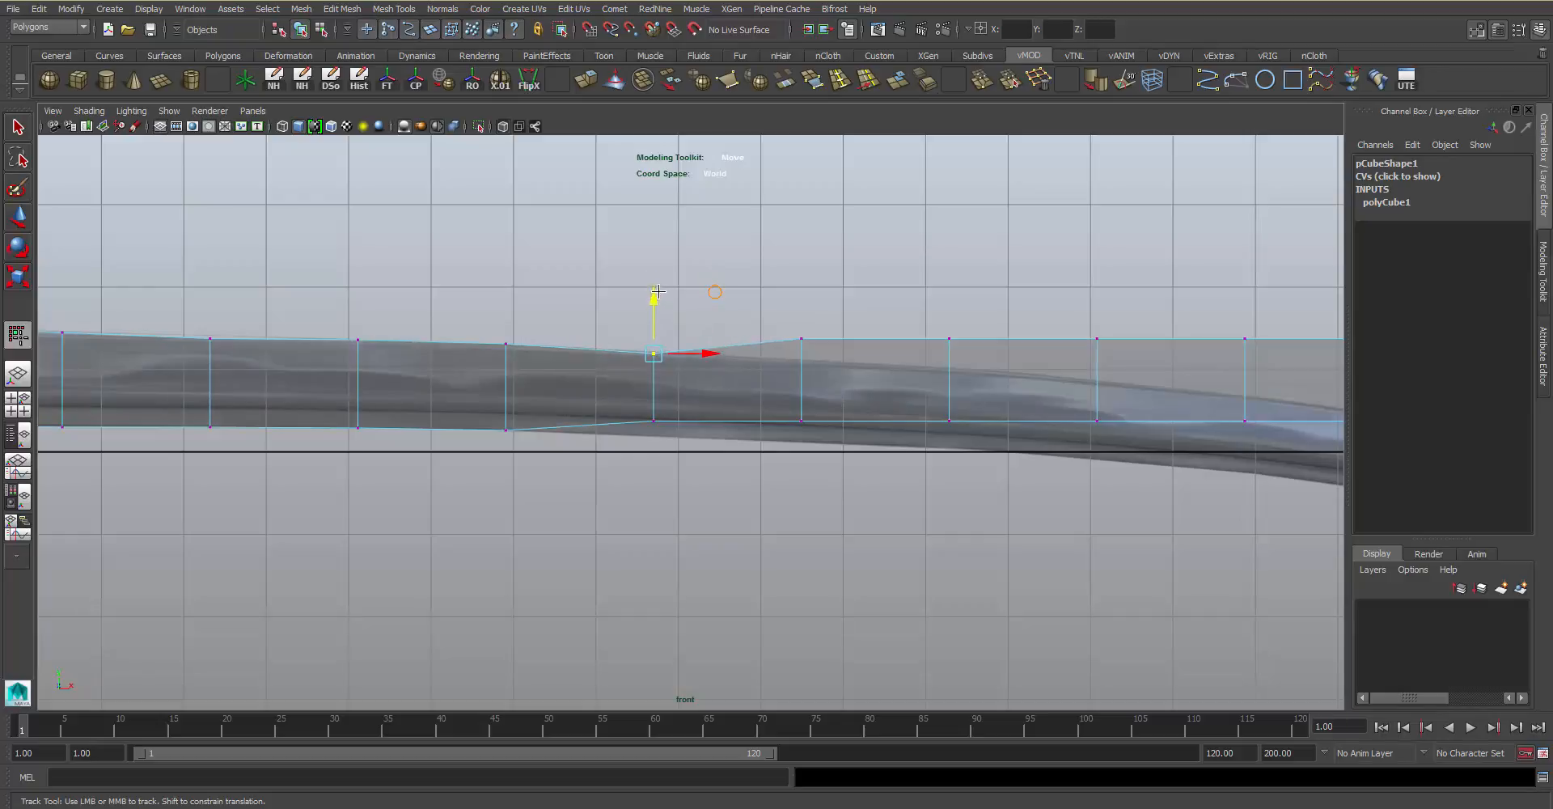
pyautogui.keyDown('alt'); pyautogui.moveTo(654, 361); pyautogui.dragTo(620, 301, button='middle'); pyautogui.keyUp('alt')
pyautogui.moveTo(654, 396); pyautogui.dragTo(622, 316)
pyautogui.keyDown('alt'); pyautogui.moveTo(708, 346); pyautogui.dragTo(581, 360, button='middle'); pyautogui.keyUp('alt')
pyautogui.moveTo(675, 314); pyautogui.dragTo(618, 271)
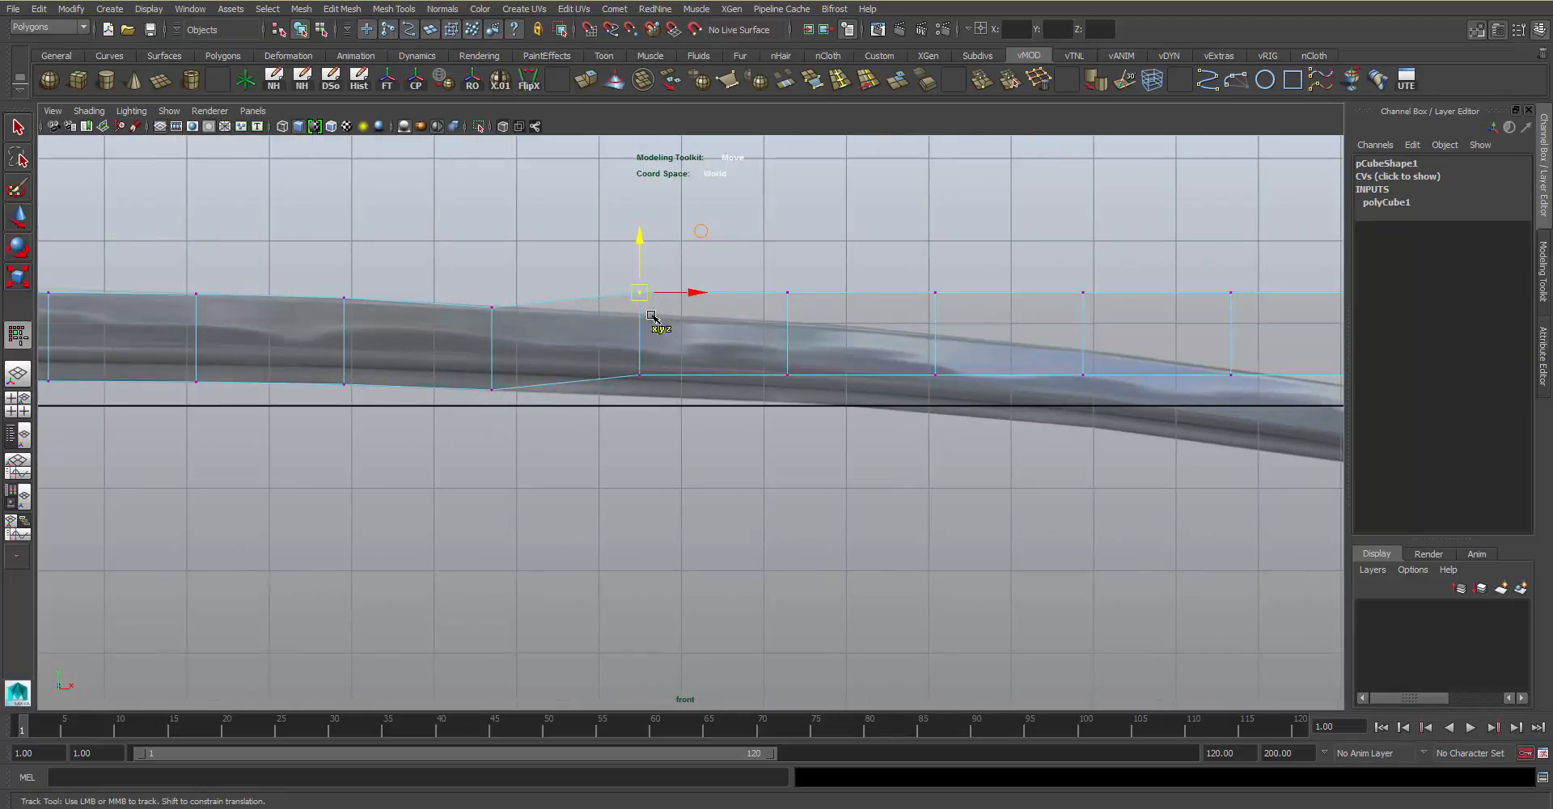
pyautogui.moveTo(669, 398); pyautogui.dragTo(641, 301)
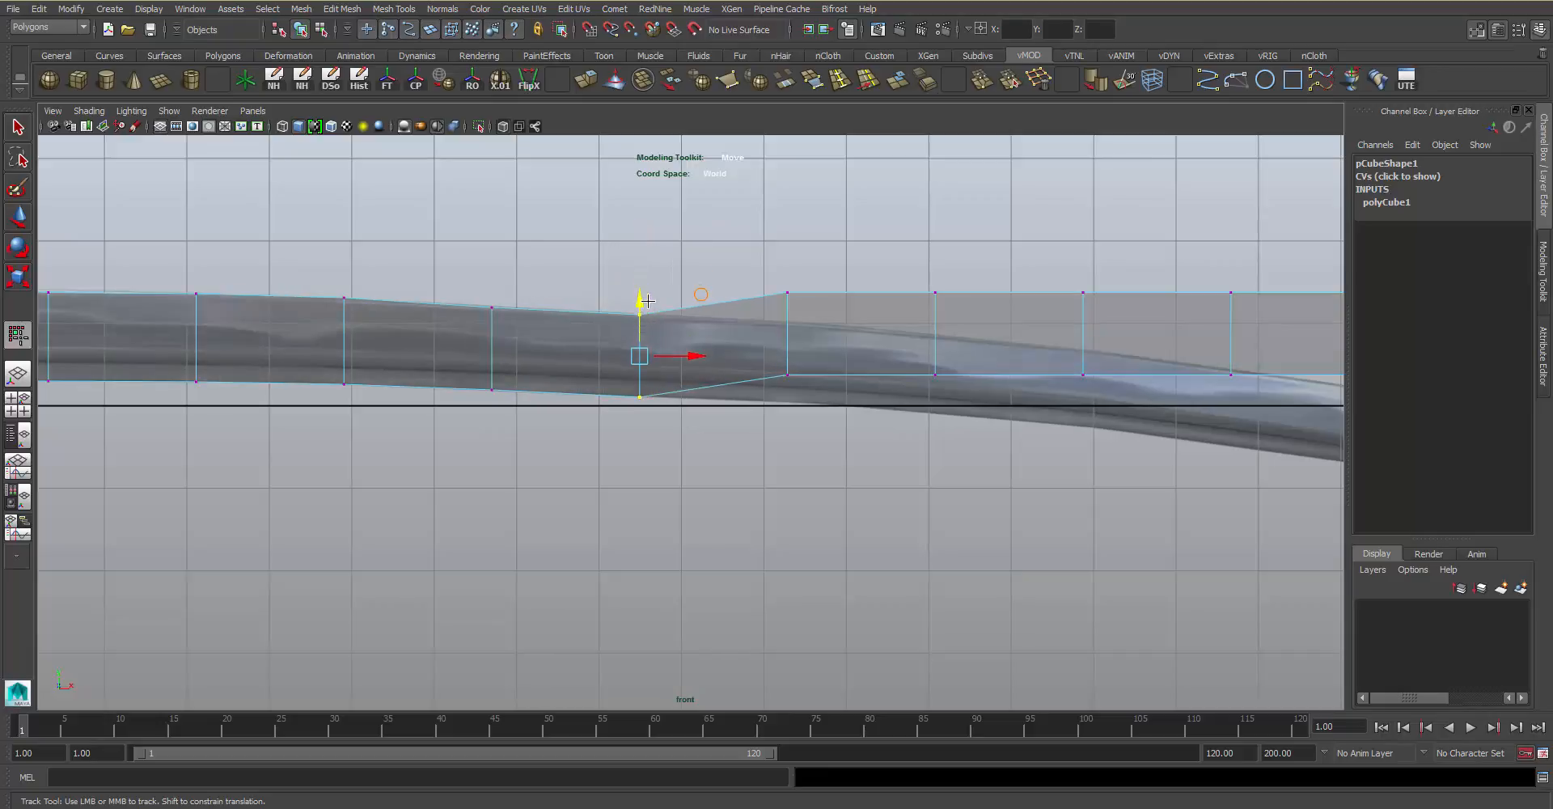
# Lower the fourteenth, fifteenth and sixteenth vertex columns from the hilt as whole columns onto the curving blade
pyautogui.keyDown('alt'); pyautogui.moveTo(816, 377); pyautogui.dragTo(694, 385, button='middle'); pyautogui.keyUp('alt')
pyautogui.moveTo(695, 392); pyautogui.dragTo(667, 317)
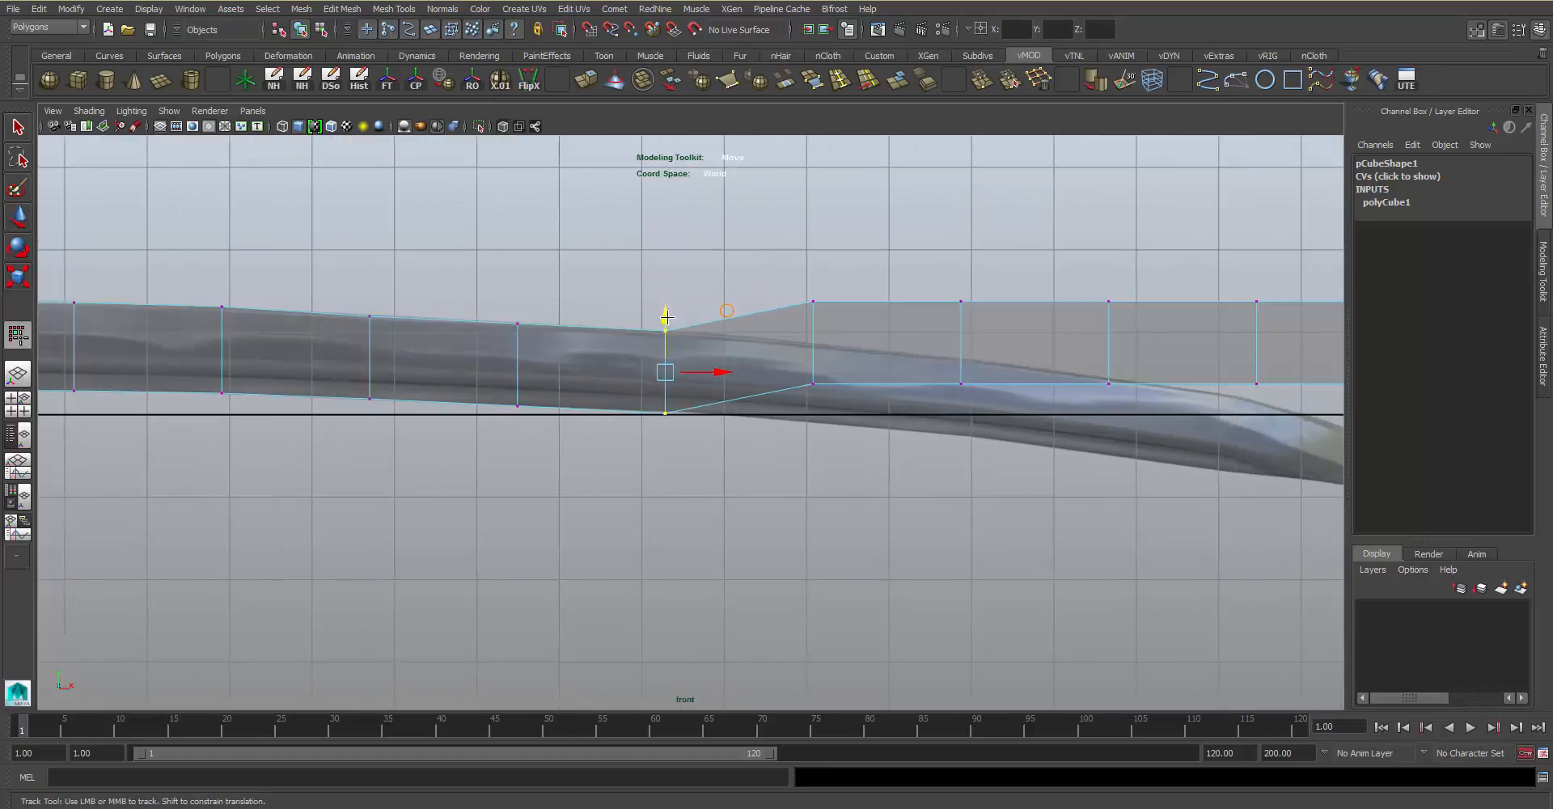
pyautogui.keyDown('alt'); pyautogui.moveTo(685, 346); pyautogui.dragTo(561, 351, button='middle'); pyautogui.keyUp('alt')
pyautogui.moveTo(654, 235); pyautogui.dragTo(714, 414)
pyautogui.moveTo(690, 295); pyautogui.dragTo(689, 335)
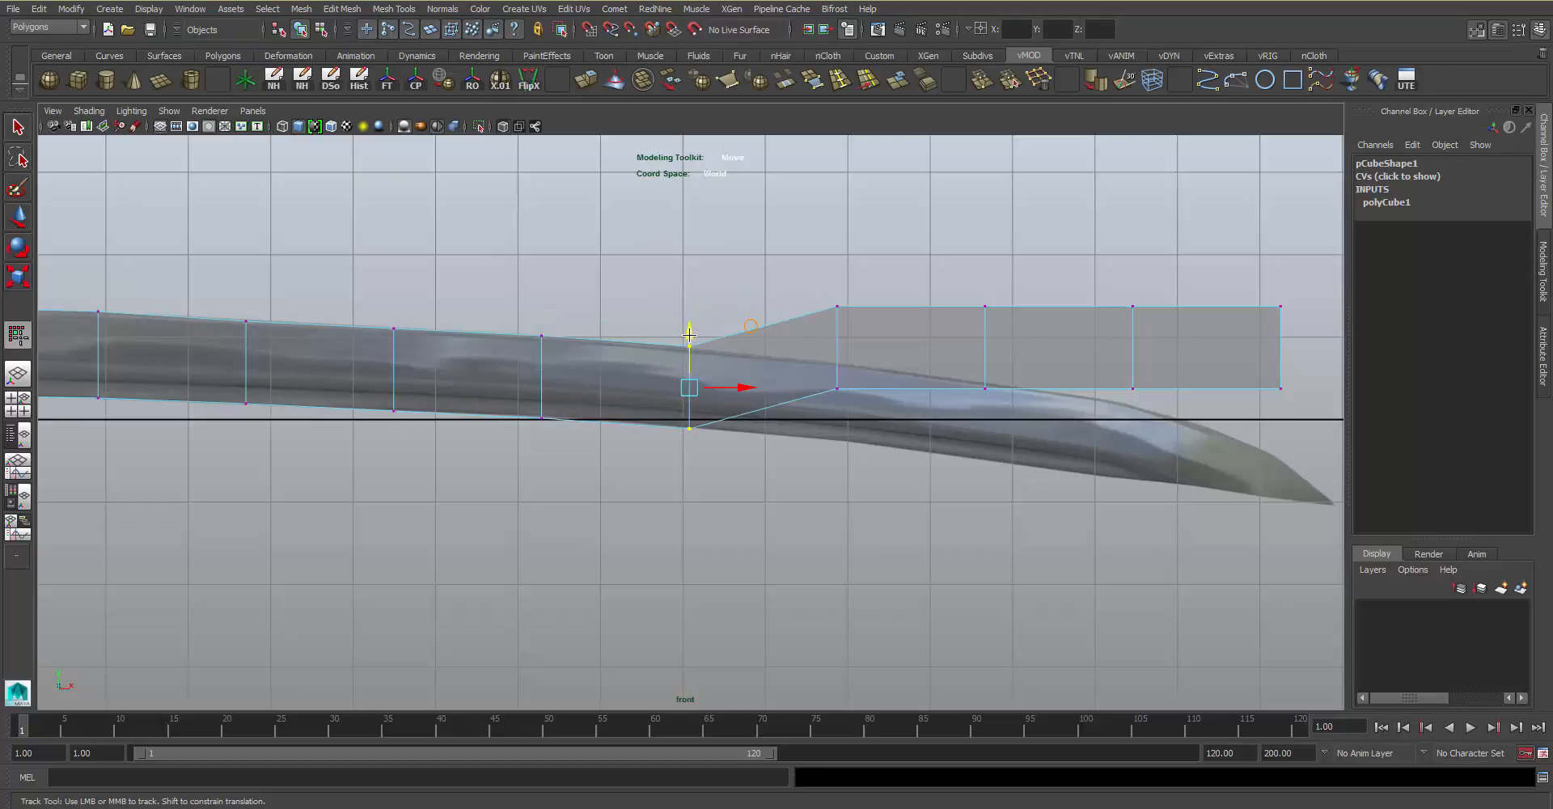
pyautogui.keyDown('alt'); pyautogui.moveTo(693, 334); pyautogui.dragTo(547, 314, button='middle'); pyautogui.keyUp('alt')
pyautogui.moveTo(659, 251); pyautogui.dragTo(728, 393)
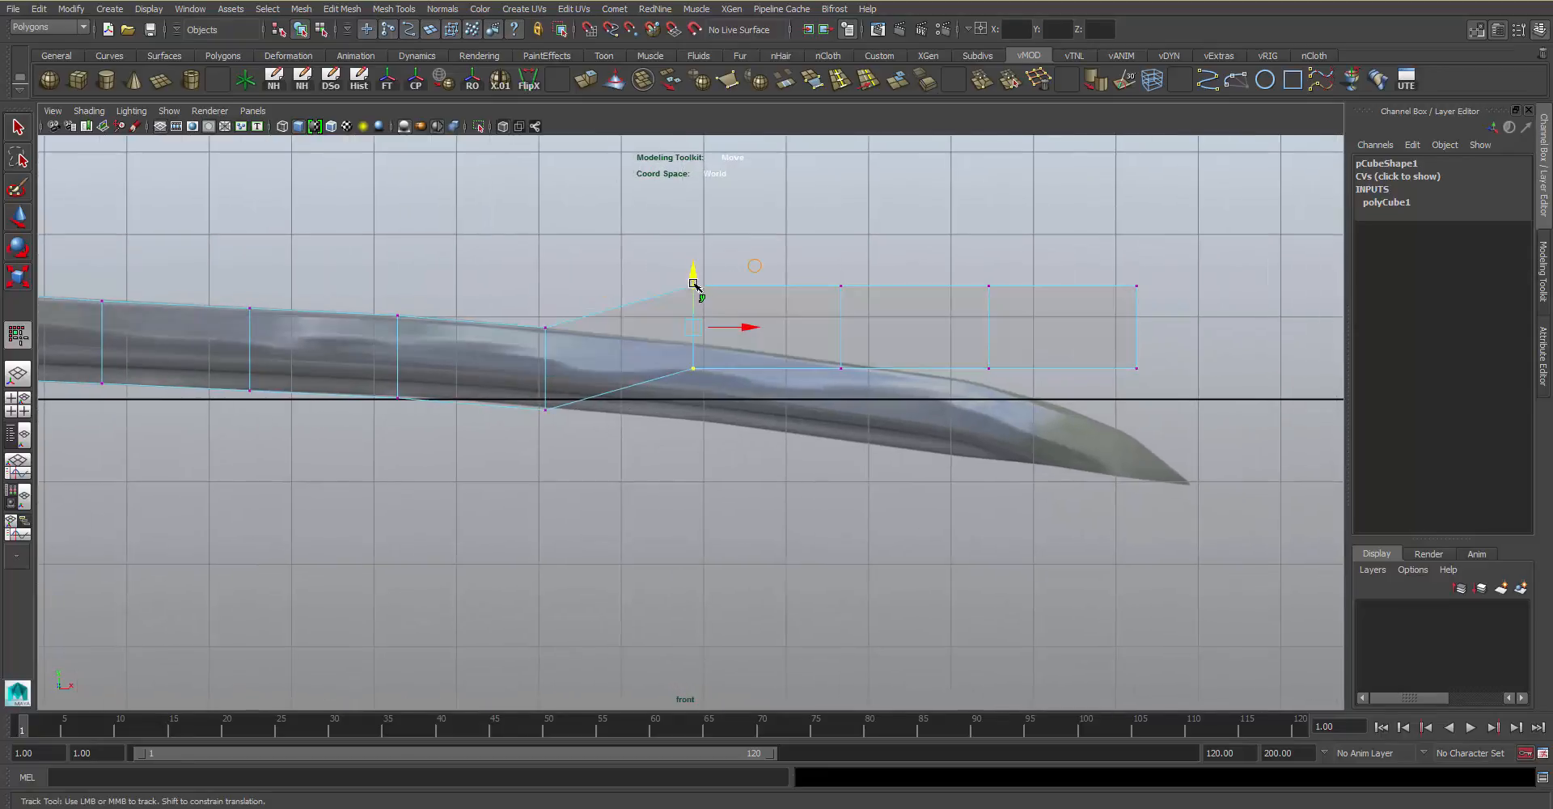
pyautogui.moveTo(695, 277); pyautogui.dragTo(694, 333)
# Lower the seventeenth and eighteenth vertex columns from the hilt onto the blade just before its tip
pyautogui.keyDown('alt'); pyautogui.moveTo(706, 328); pyautogui.dragTo(580, 314, button='middle'); pyautogui.keyUp('alt')
pyautogui.moveTo(680, 242); pyautogui.dragTo(748, 380)
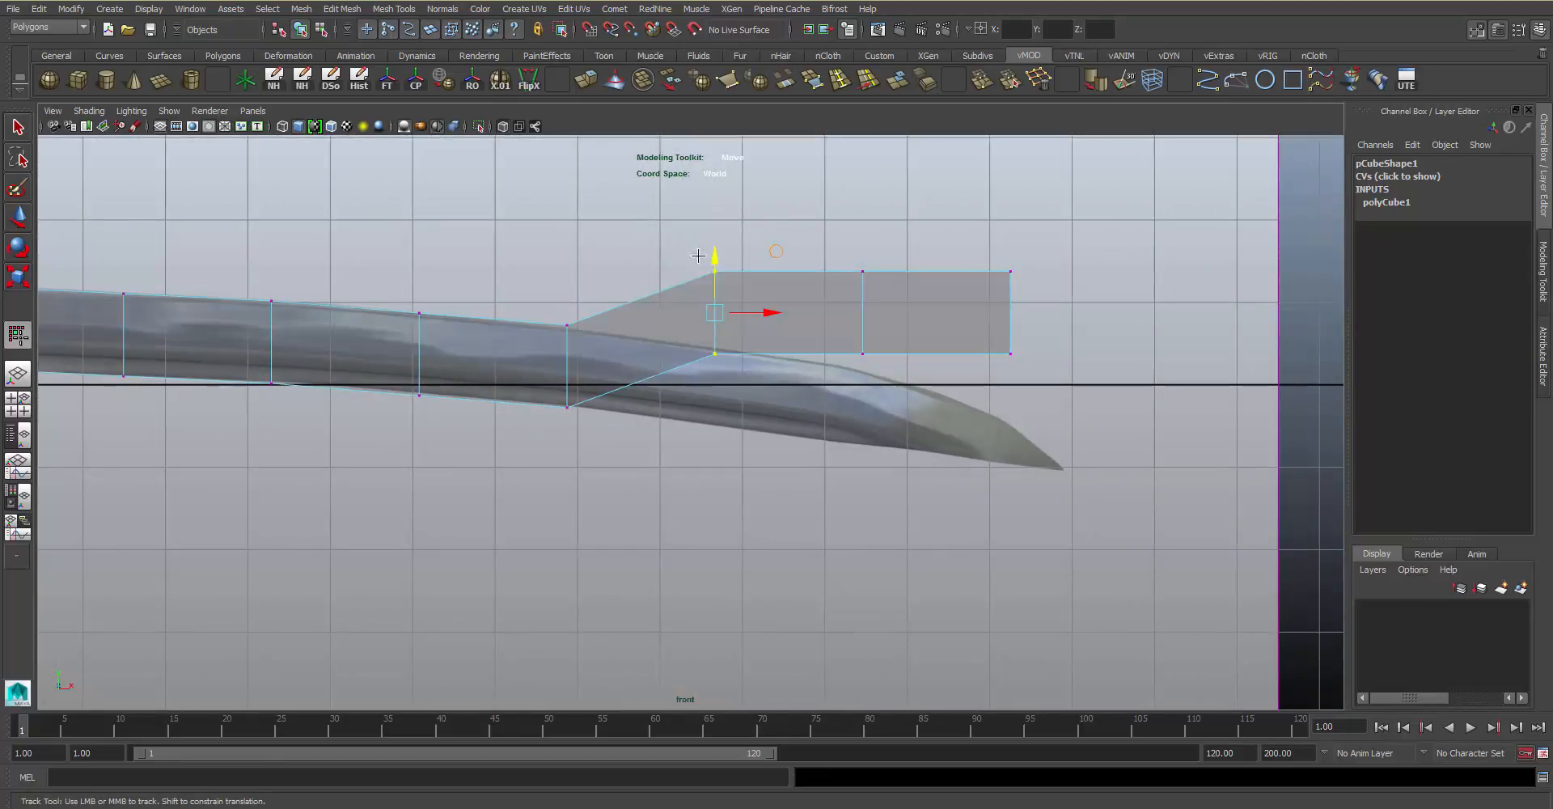
pyautogui.moveTo(715, 261); pyautogui.dragTo(715, 334)
pyautogui.keyDown('alt'); pyautogui.moveTo(712, 332); pyautogui.dragTo(578, 311, button='middle'); pyautogui.keyUp('alt')
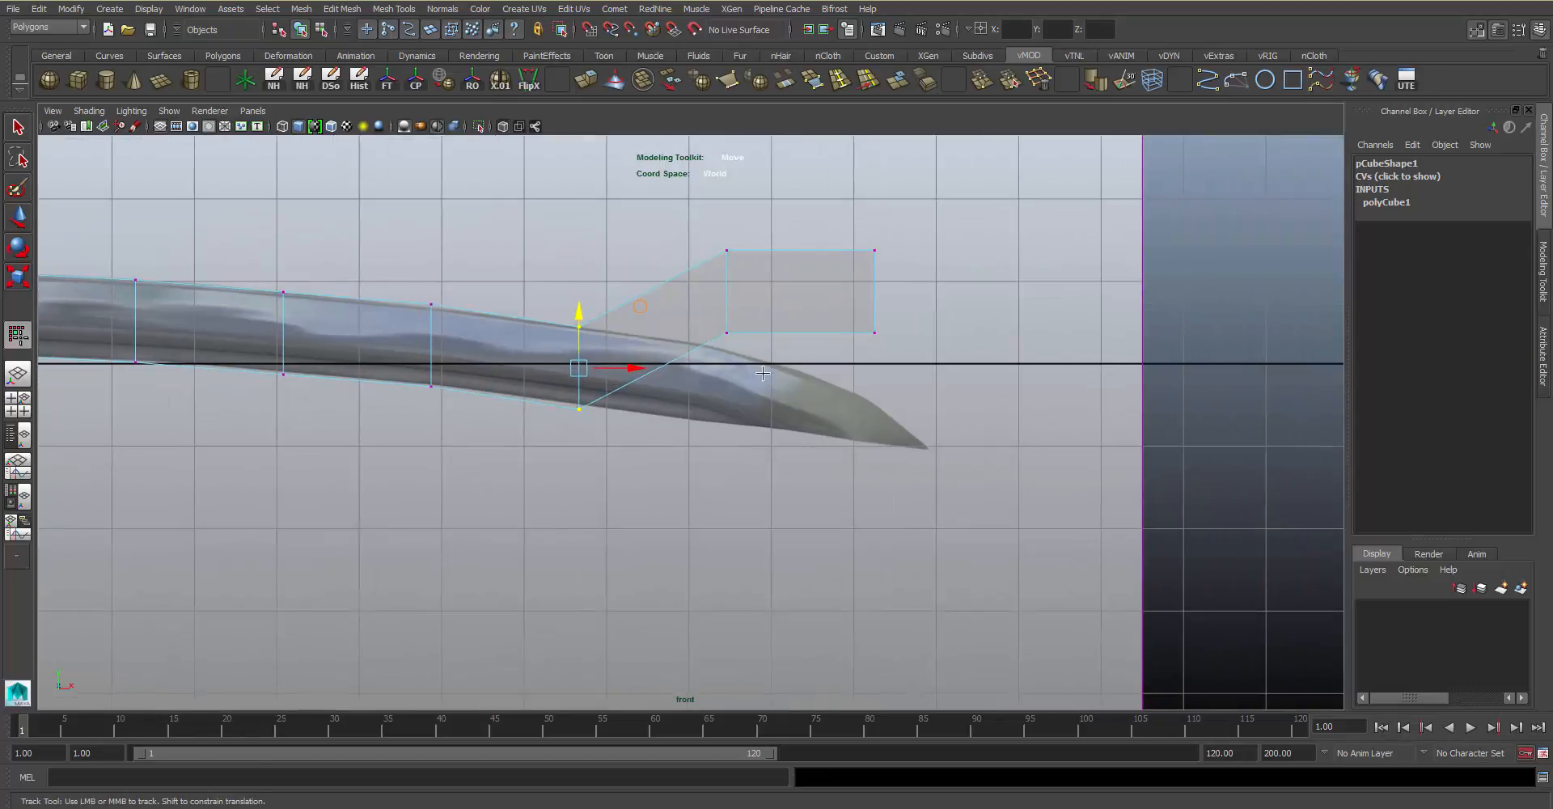
pyautogui.moveTo(697, 218); pyautogui.dragTo(765, 380)
pyautogui.moveTo(728, 246); pyautogui.dragTo(726, 312)
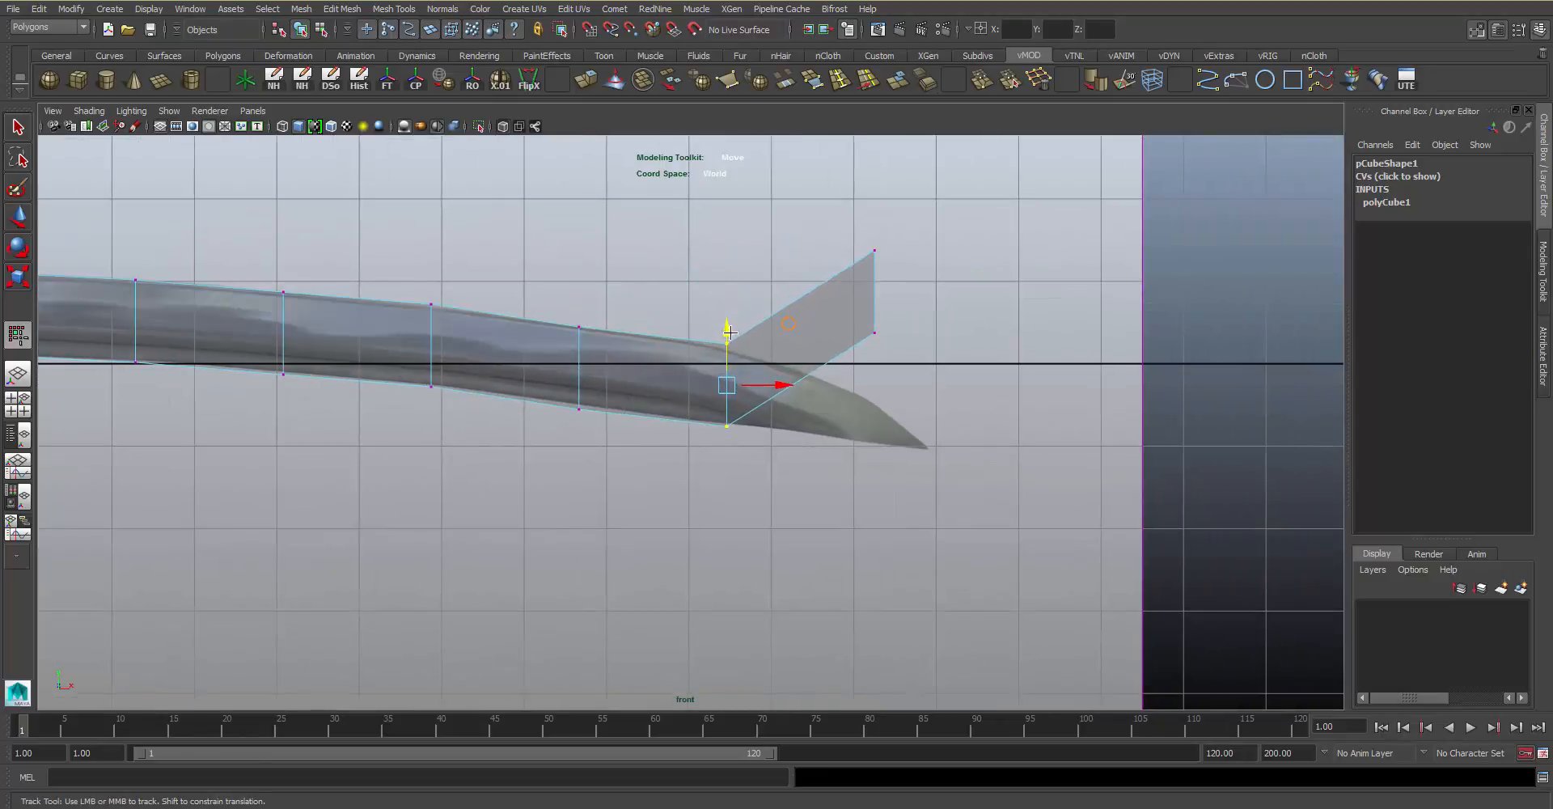
# Shape the end column into the tip, with its lower vertices on the point and its upper vertices on the tip's curved upper edge
pyautogui.moveTo(841, 226); pyautogui.dragTo(910, 360)
pyautogui.moveTo(874, 246); pyautogui.dragTo(874, 356)
pyautogui.moveTo(903, 402); pyautogui.dragTo(946, 409)
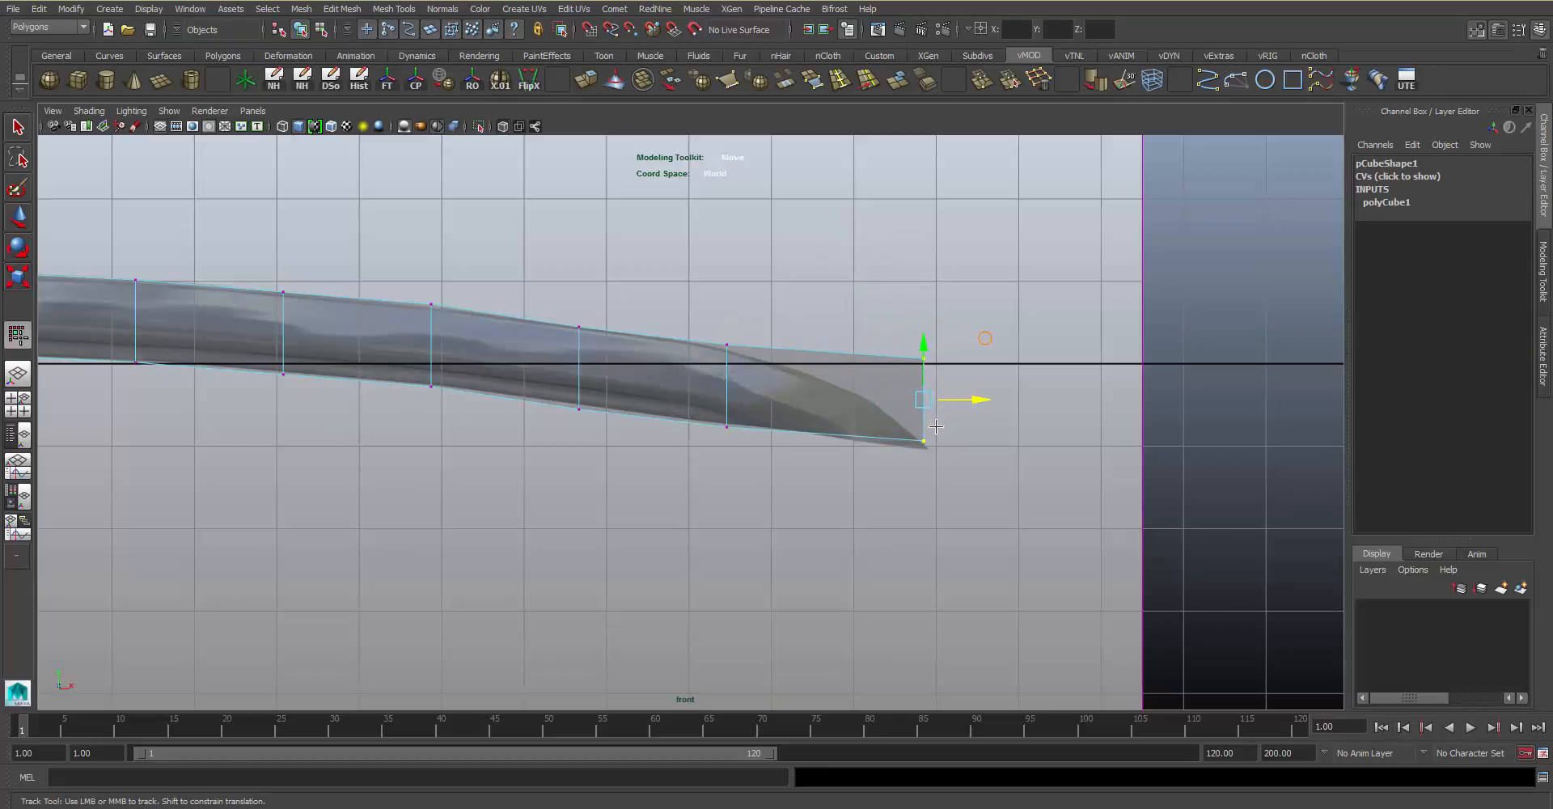
pyautogui.click(935, 414)
pyautogui.moveTo(947, 464); pyautogui.dragTo(899, 343)
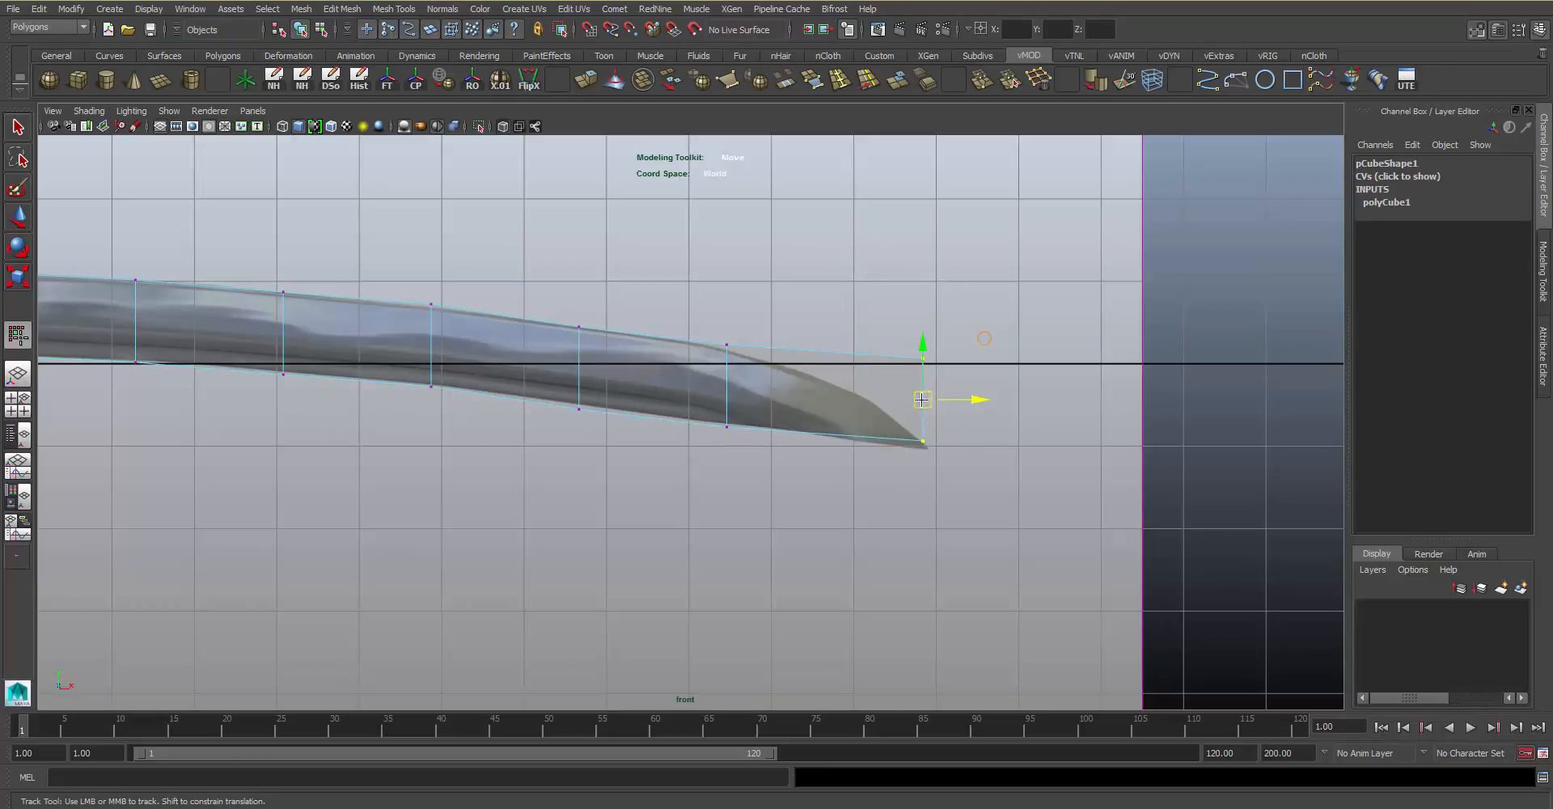
pyautogui.moveTo(924, 401); pyautogui.dragTo(848, 386)
pyautogui.keyDown('alt'); pyautogui.moveTo(938, 324); pyautogui.dragTo(1007, 324, button='middle'); pyautogui.keyUp('alt')
pyautogui.click(1270, 259)
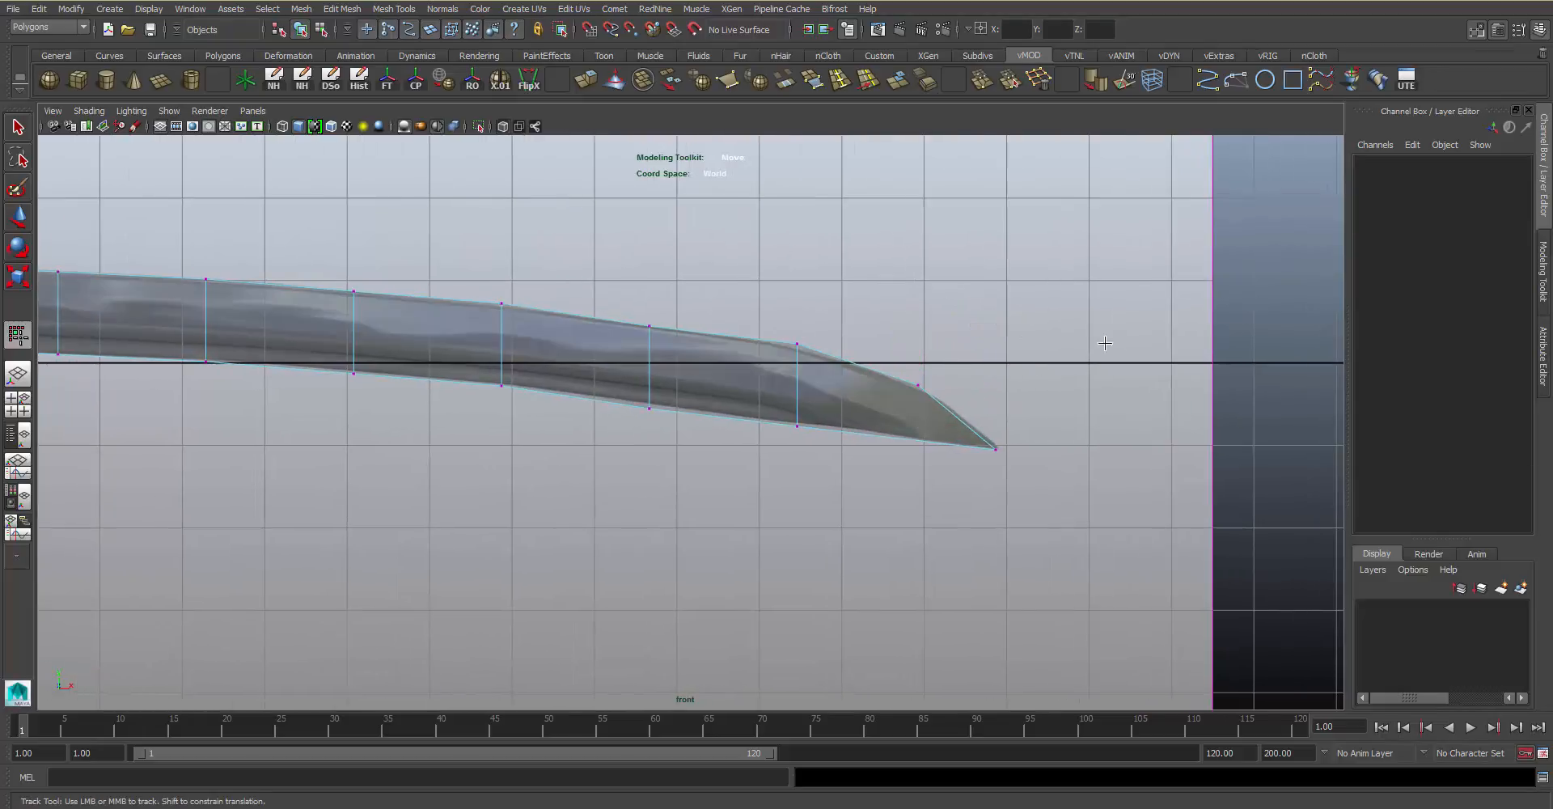
# Insert a lengthwise edge loop along the blade with Multi-Cut, slightly below the middle of its height
pyautogui.keyDown('alt'); pyautogui.moveTo(991, 380); pyautogui.dragTo(1038, 368, button='middle'); pyautogui.keyUp('alt')
pyautogui.scroll(1, 985, 376)
pyautogui.keyDown('alt'); pyautogui.moveTo(829, 373); pyautogui.dragTo(829, 417, button='middle'); pyautogui.keyUp('alt')
pyautogui.keyDown('alt'); pyautogui.moveTo(997, 387); pyautogui.dragTo(935, 335, button='middle'); pyautogui.keyUp('alt')
pyautogui.keyDown('alt'); pyautogui.moveTo(720, 374); pyautogui.dragTo(678, 372, button='middle'); pyautogui.keyUp('alt')
pyautogui.keyDown('alt'); pyautogui.moveTo(1243, 331); pyautogui.dragTo(1289, 320, button='middle'); pyautogui.keyUp('alt')
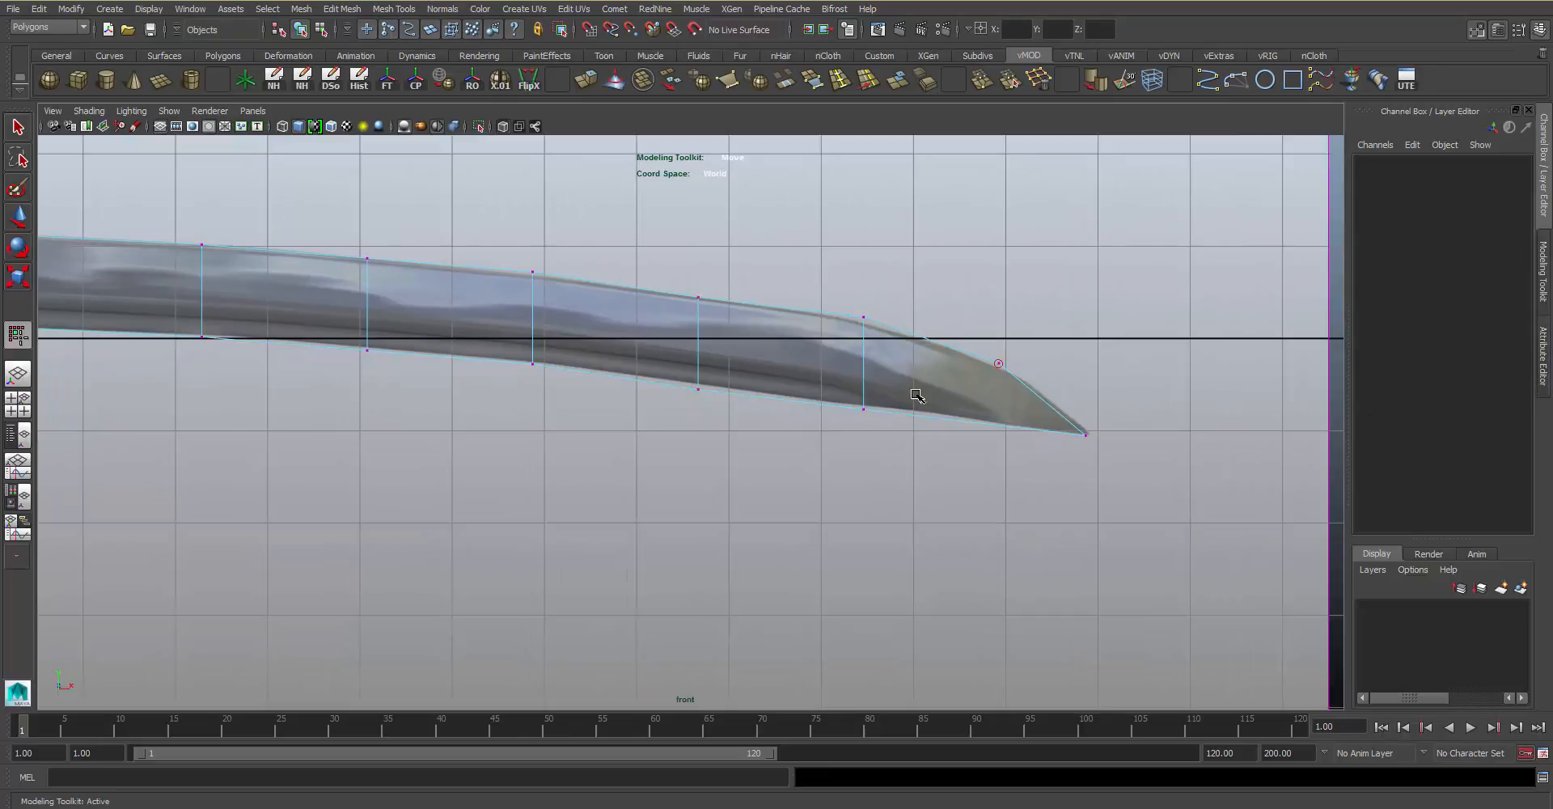
pyautogui.click(1543, 274)
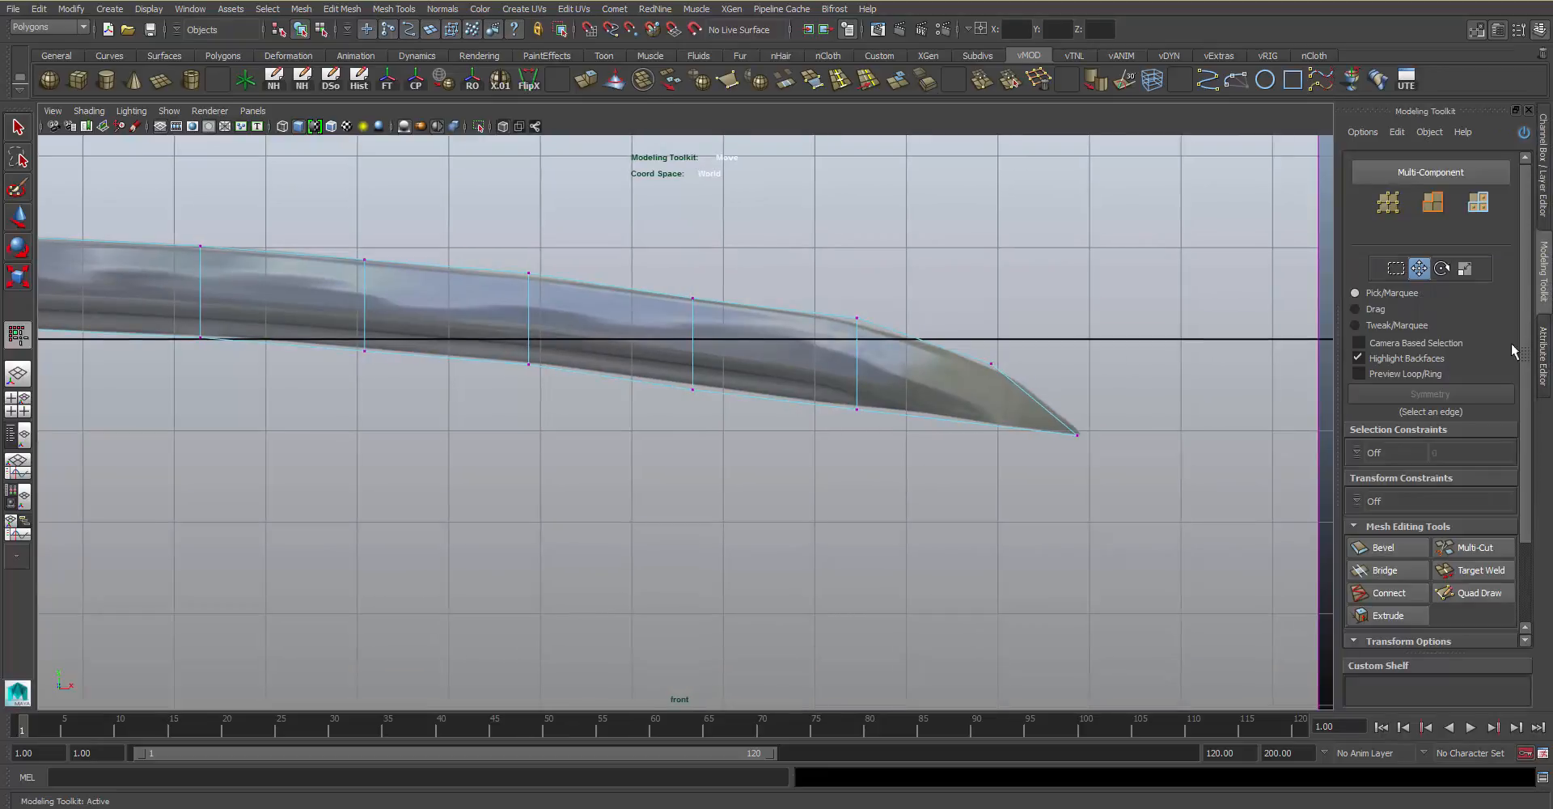
pyautogui.click(1446, 550)
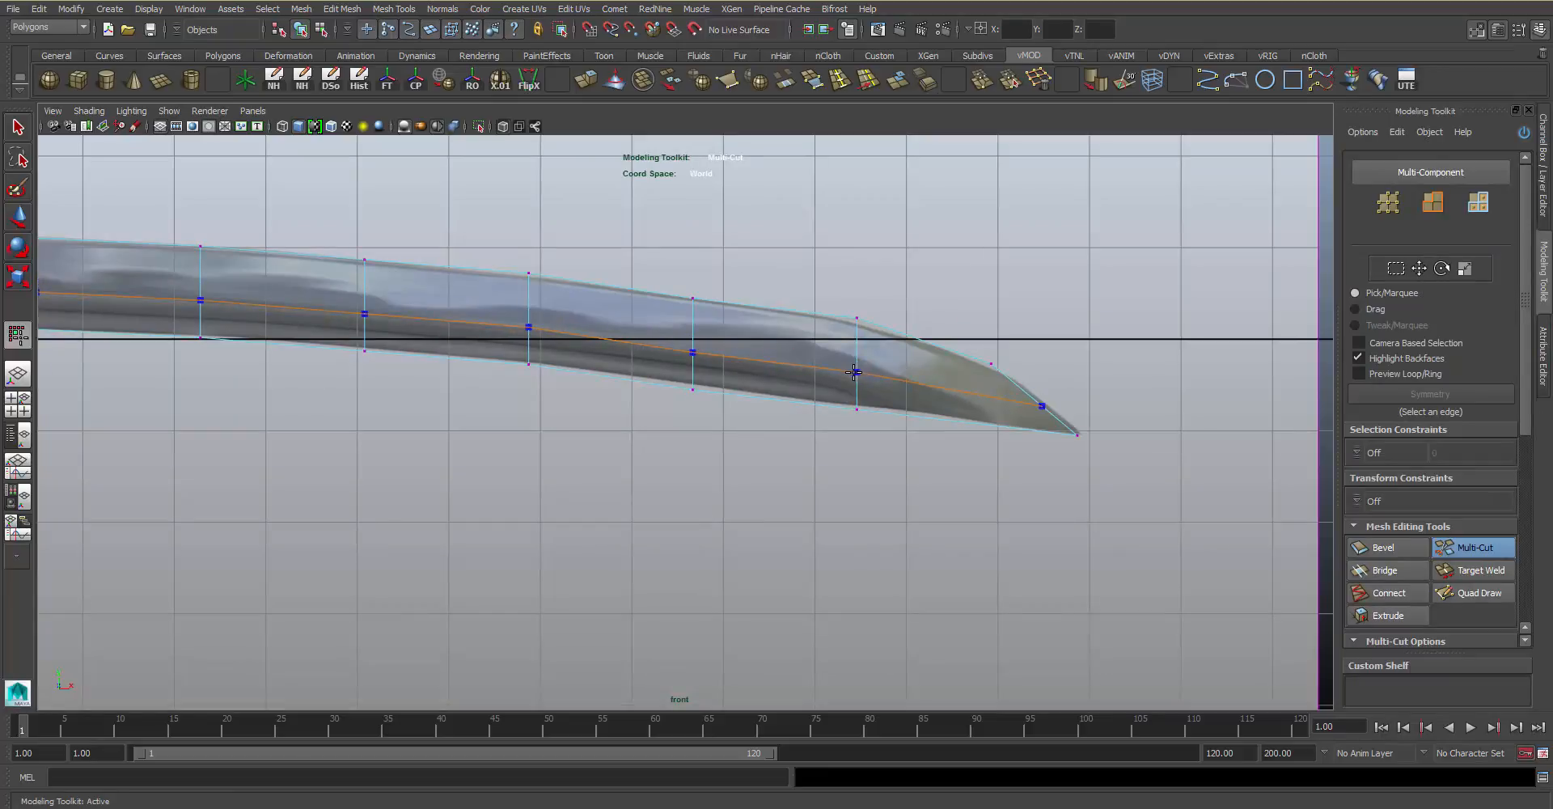
pyautogui.keyDown('ctrl'); pyautogui.click(852, 371); pyautogui.keyUp('ctrl')
# Insert a crosswise edge loop with Multi-Cut between the last full column and the blade's tip
pyautogui.keyDown('alt'); pyautogui.moveTo(1003, 459); pyautogui.dragTo(931, 449, button='middle'); pyautogui.keyUp('alt')
pyautogui.scroll(3, 983, 452)
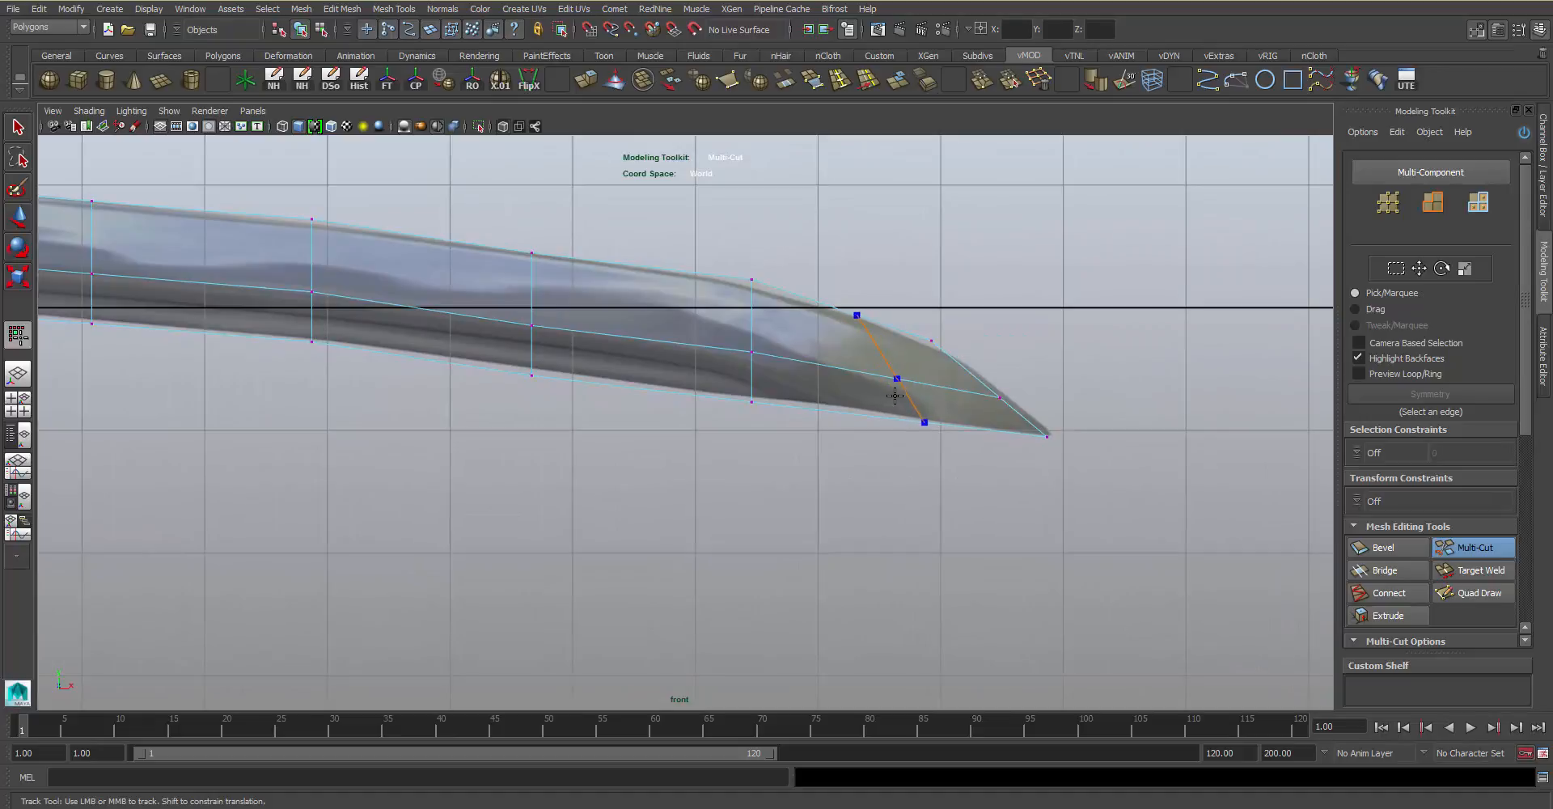
pyautogui.keyDown('ctrl'); pyautogui.click(842, 389); pyautogui.keyUp('ctrl')
pyautogui.press('q')
# Switch to the full-size perspective view and examine the blade's mesh from its middle to the tip
pyautogui.press('space')
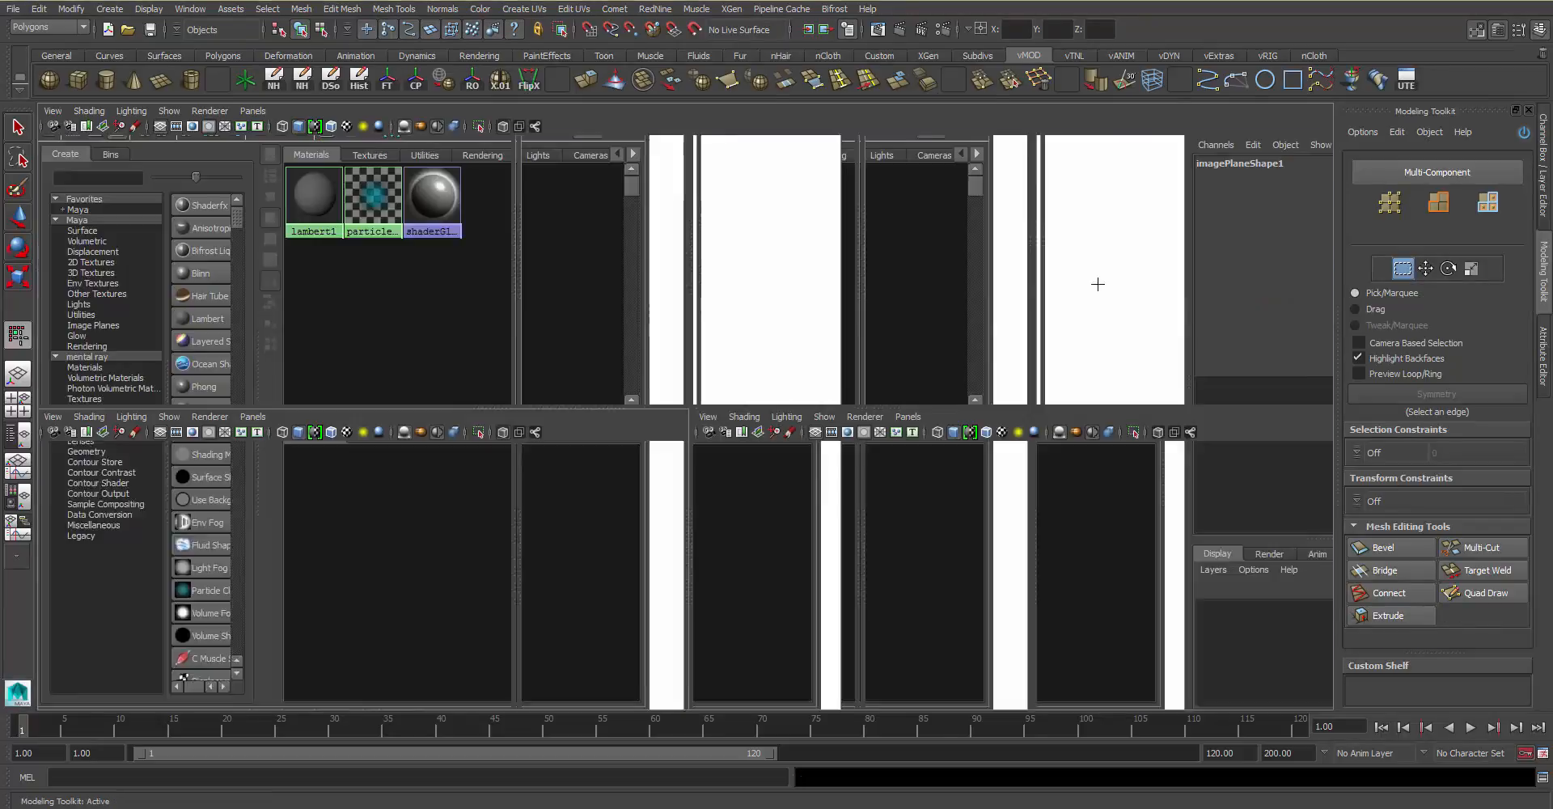
pyautogui.press('space')
pyautogui.keyDown('alt'); pyautogui.moveTo(1051, 336); pyautogui.dragTo(641, 298); pyautogui.keyUp('alt')
pyautogui.keyDown('alt'); pyautogui.moveTo(640, 298); pyautogui.dragTo(449, 293, button='middle'); pyautogui.keyUp('alt')
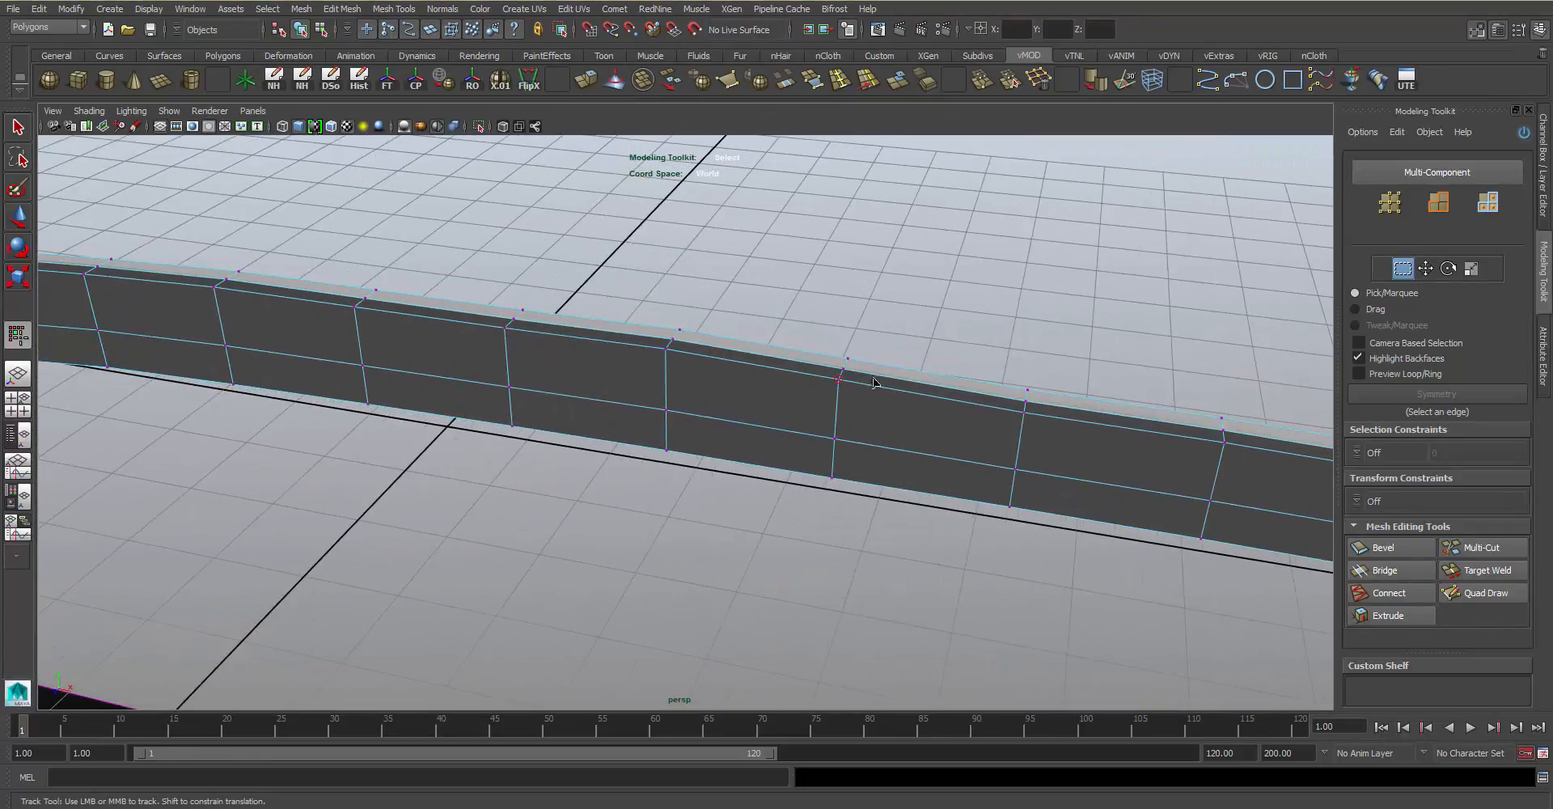
pyautogui.keyDown('alt'); pyautogui.moveTo(1133, 396); pyautogui.dragTo(857, 384, button='middle'); pyautogui.keyUp('alt')
pyautogui.keyDown('alt'); pyautogui.moveTo(698, 343); pyautogui.dragTo(603, 325, button='right'); pyautogui.keyUp('alt')
pyautogui.moveTo(603, 325)
pyautogui.keyDown('alt'); pyautogui.mouseDown(button='middle')
pyautogui.moveTo(587, 344)
pyautogui.moveTo(132, 237)
pyautogui.mouseUp(button='middle'); pyautogui.keyUp('alt')
pyautogui.keyDown('alt'); pyautogui.moveTo(791, 461); pyautogui.dragTo(229, 277, button='middle'); pyautogui.keyUp('alt')
pyautogui.keyDown('alt'); pyautogui.moveTo(599, 380); pyautogui.dragTo(744, 416, button='right'); pyautogui.keyUp('alt')
pyautogui.keyDown('alt'); pyautogui.moveTo(745, 417); pyautogui.dragTo(702, 439, button='middle'); pyautogui.keyUp('alt')
pyautogui.keyDown('alt'); pyautogui.moveTo(702, 439); pyautogui.dragTo(821, 451); pyautogui.keyUp('alt')
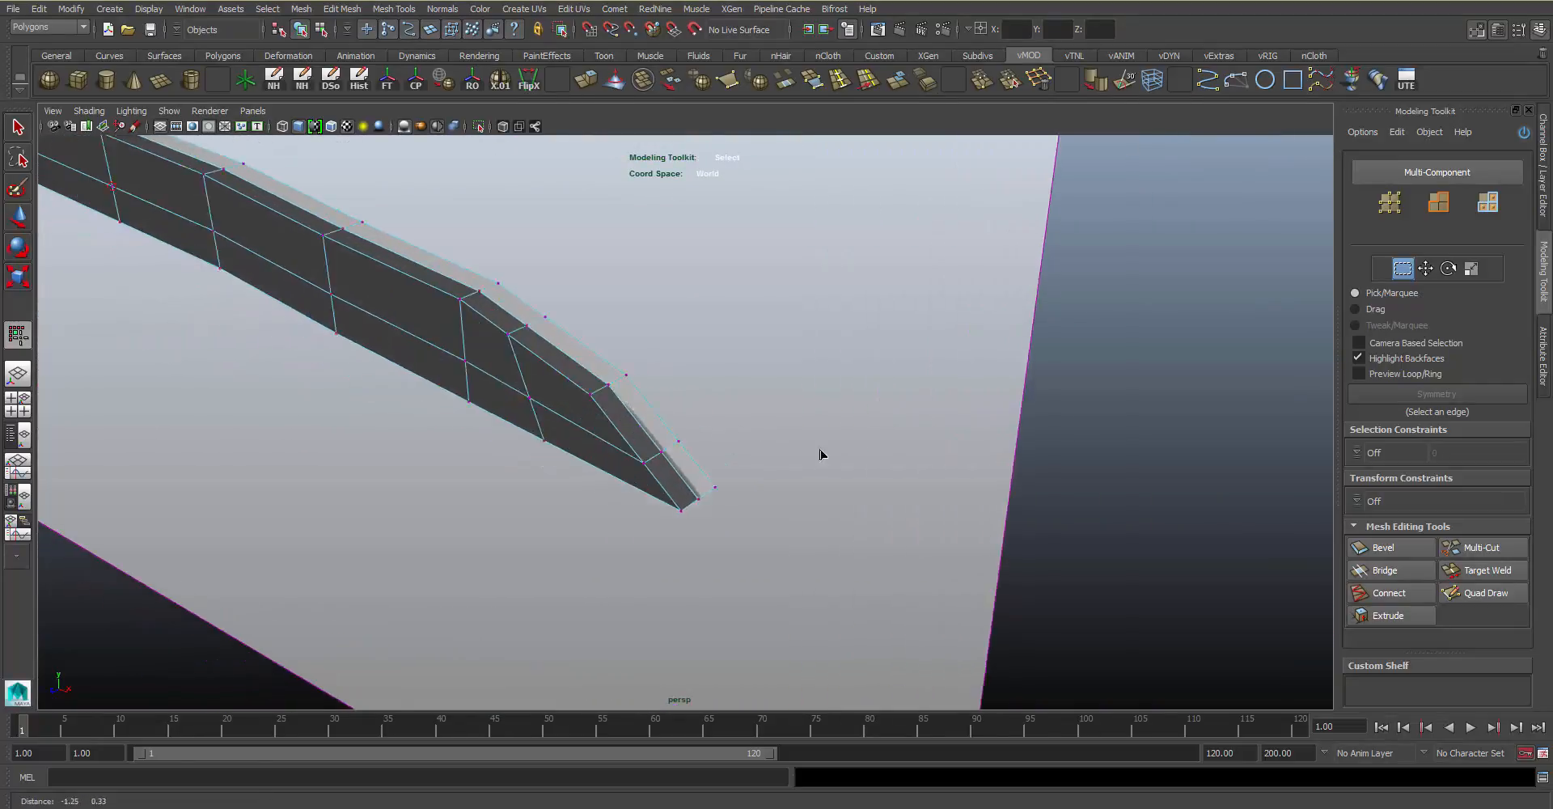
pyautogui.keyDown('alt'); pyautogui.moveTo(822, 451); pyautogui.dragTo(890, 455, button='right'); pyautogui.keyUp('alt')
pyautogui.keyDown('alt'); pyautogui.moveTo(889, 455); pyautogui.dragTo(850, 453, button='middle'); pyautogui.keyUp('alt')
# Return to object mode, select the blade and isolate it in the perspective view around its tip
pyautogui.moveTo(624, 386); pyautogui.dragTo(703, 360, button='right')
pyautogui.click(626, 389)
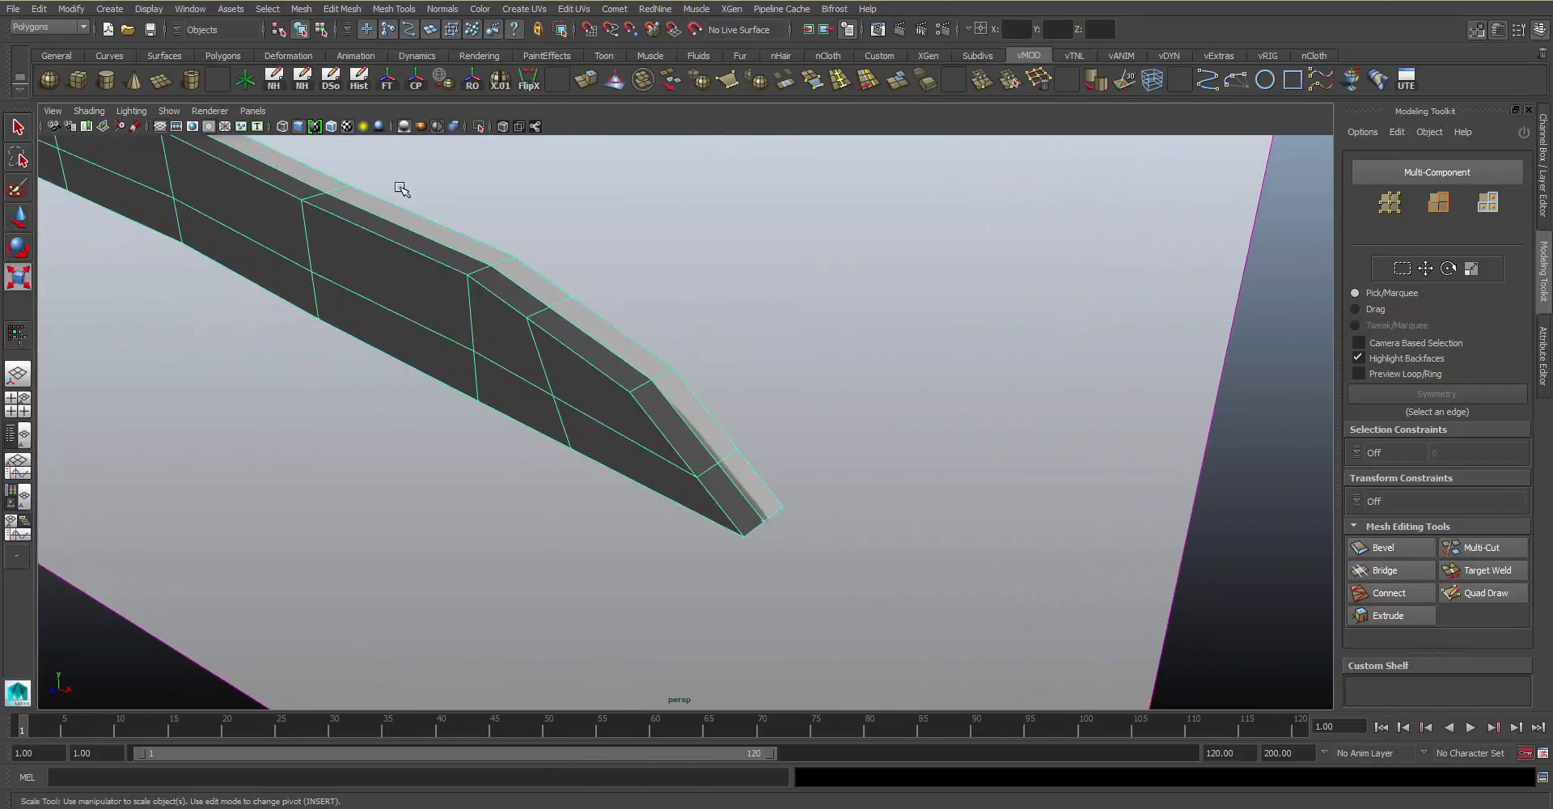
pyautogui.click(479, 127)
pyautogui.keyDown('alt'); pyautogui.moveTo(637, 314); pyautogui.dragTo(714, 334, button='middle'); pyautogui.keyUp('alt')
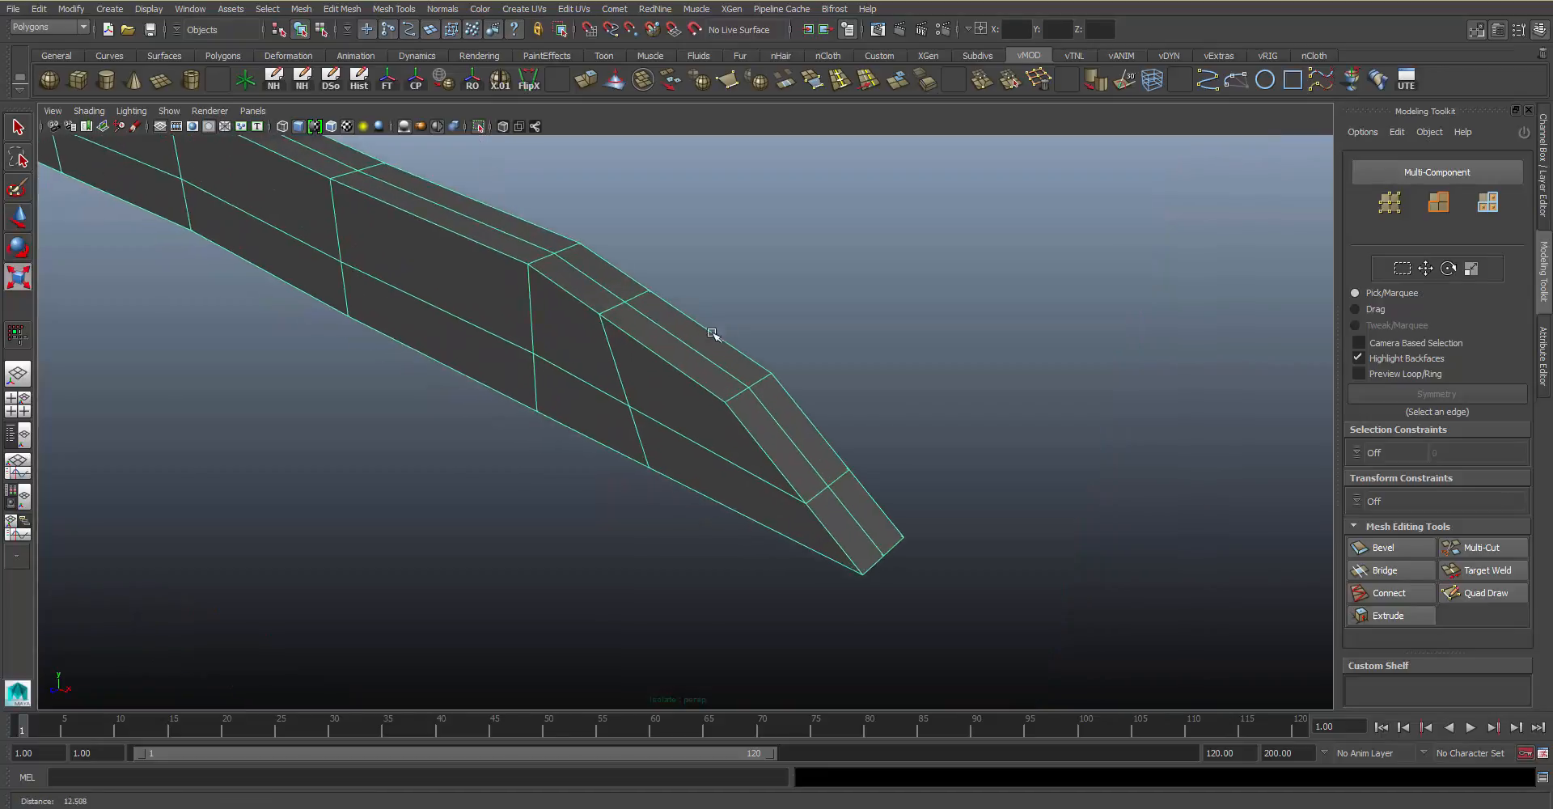
pyautogui.keyDown('alt'); pyautogui.moveTo(714, 333); pyautogui.dragTo(739, 324); pyautogui.keyUp('alt')
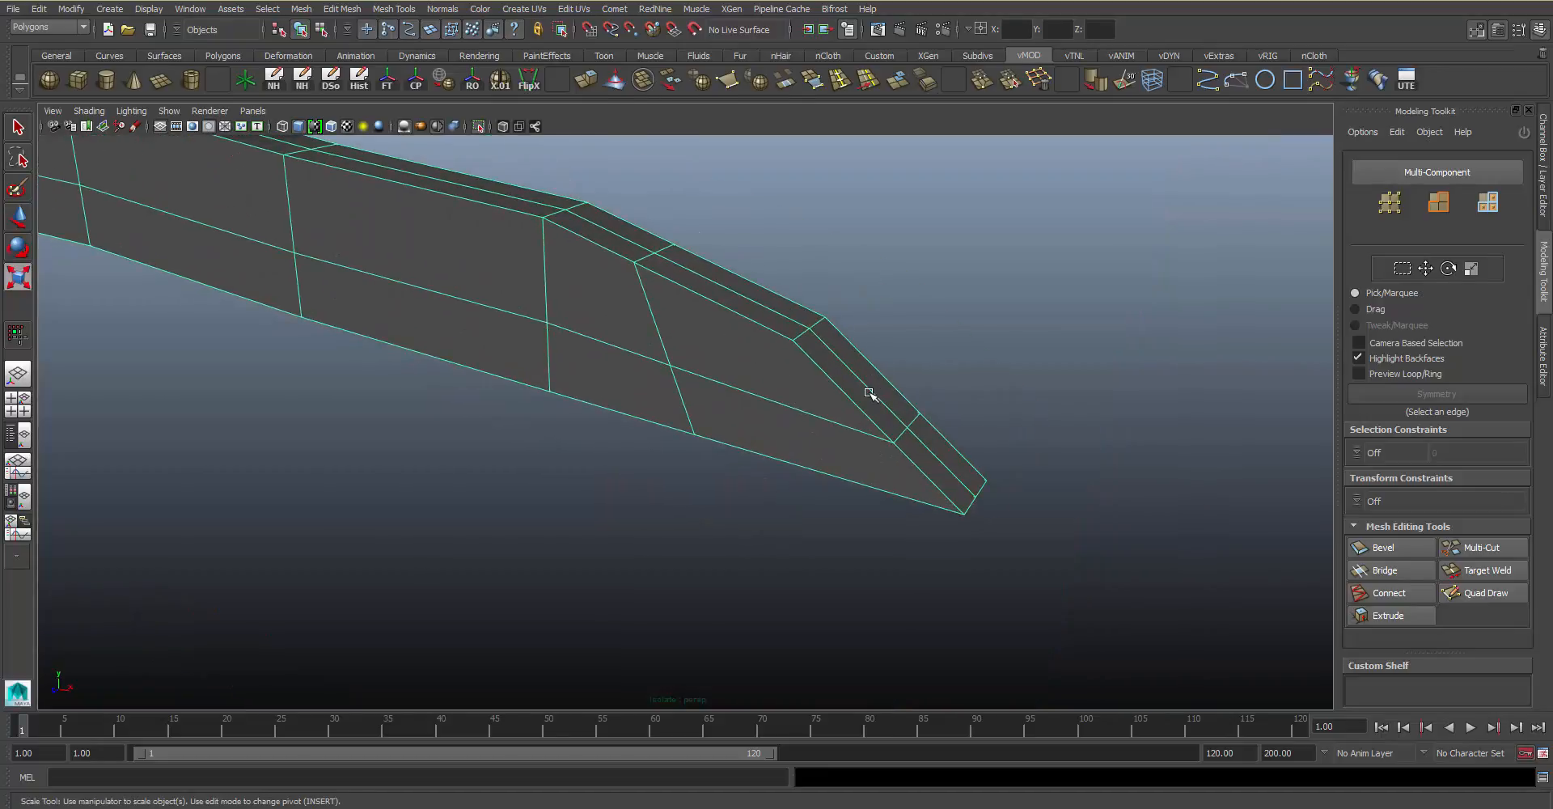
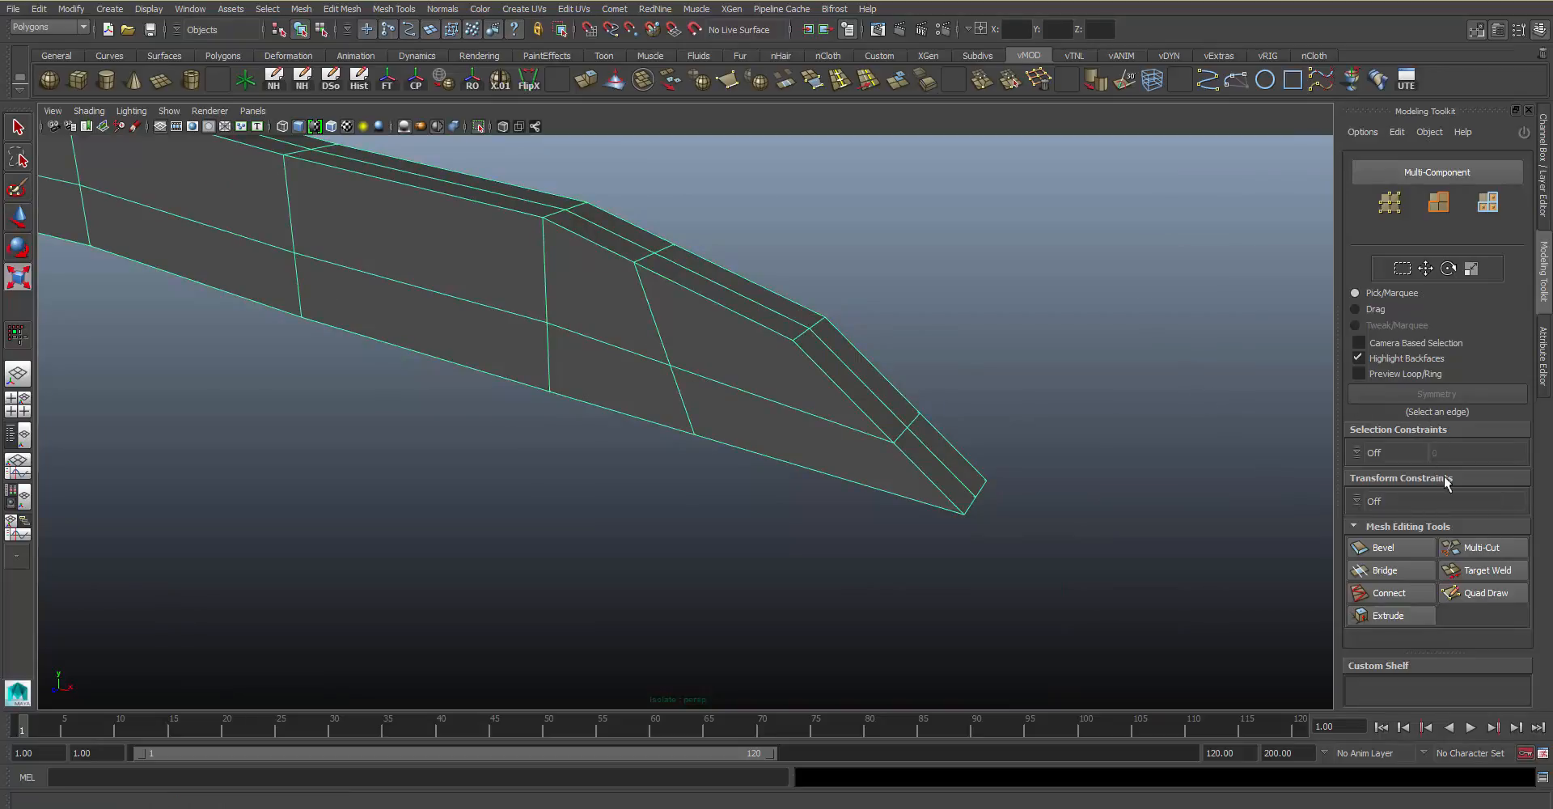
# Use Multi-Cut to join the last mid-height junction to the tip's upper corner on both sides, and delete the surplus tip edges
pyautogui.click(1491, 550)
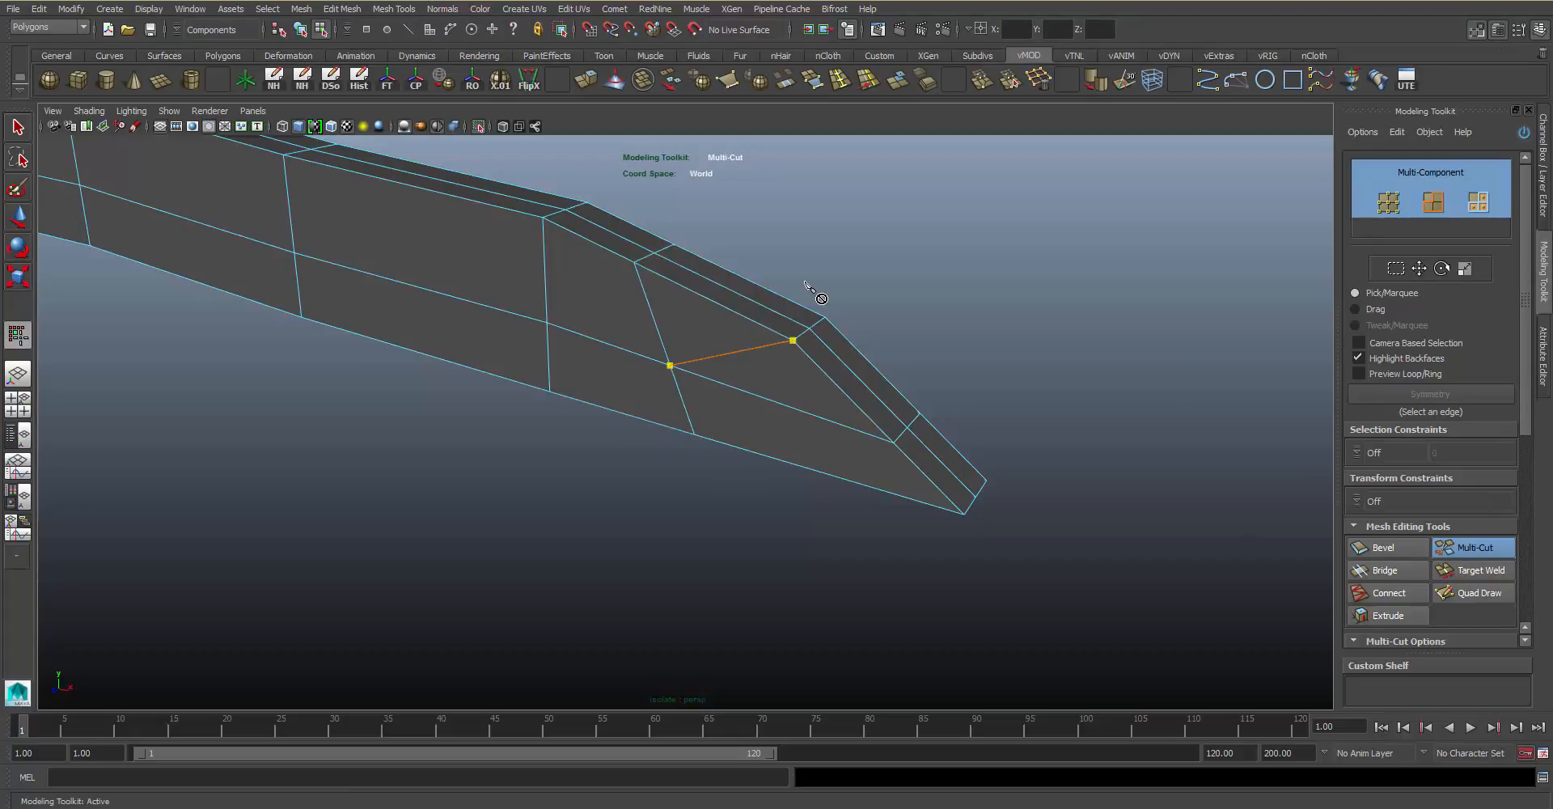
pyautogui.keyDown('alt'); pyautogui.moveTo(720, 280); pyautogui.dragTo(662, 460); pyautogui.keyUp('alt')
pyautogui.keyDown('alt'); pyautogui.moveTo(564, 326); pyautogui.dragTo(633, 390, button='middle'); pyautogui.keyUp('alt')
pyautogui.keyDown('alt'); pyautogui.moveTo(518, 354); pyautogui.dragTo(633, 458, button='middle'); pyautogui.keyUp('alt')
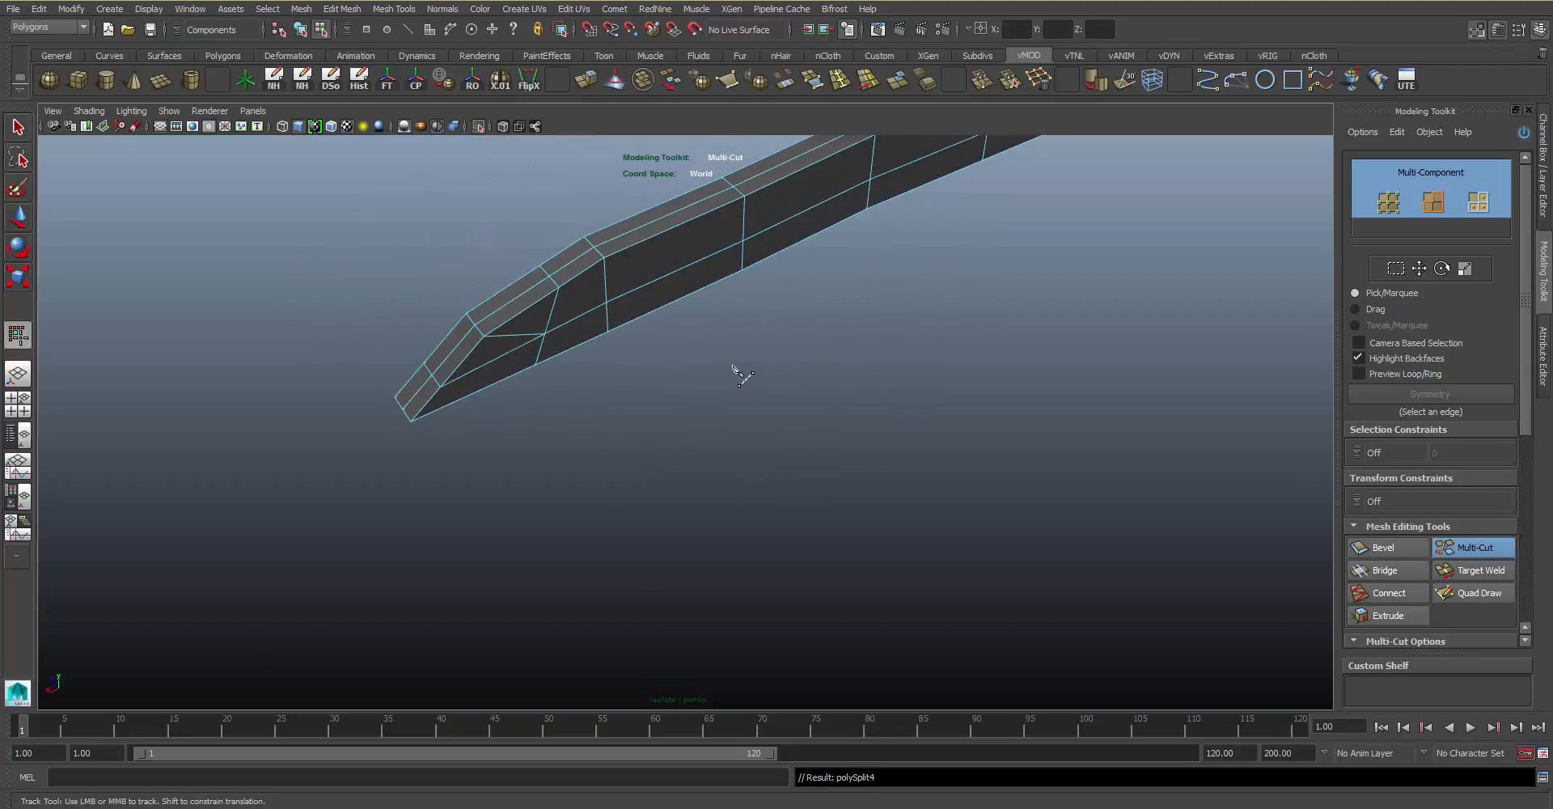
pyautogui.keyDown('alt'); pyautogui.moveTo(741, 375); pyautogui.dragTo(690, 389); pyautogui.keyUp('alt')
pyautogui.press('q')
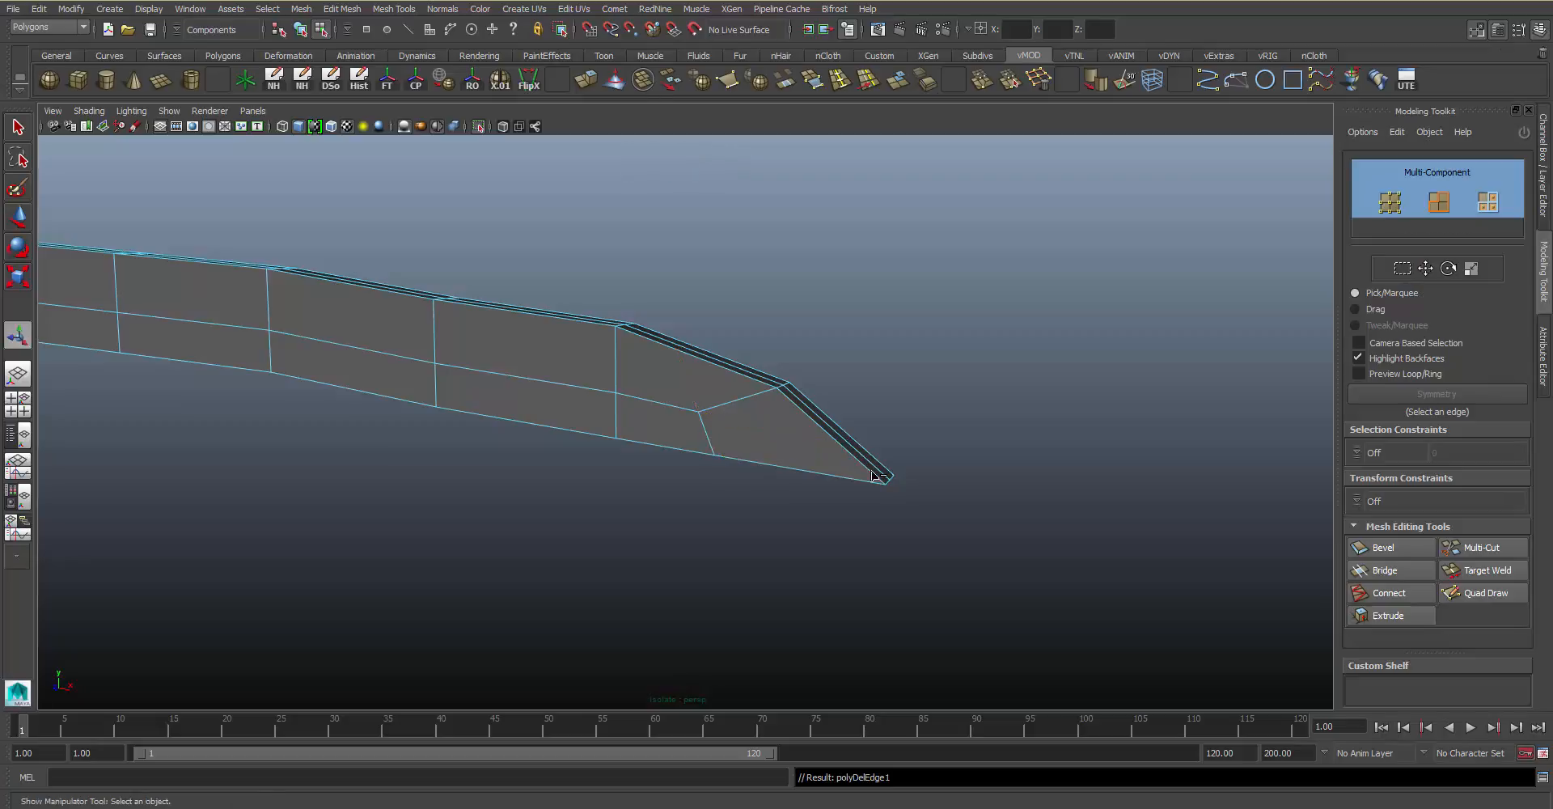
# In the full-size front view, move the last full column's upper-edge vertices onto the reference outline
pyautogui.keyDown('alt'); pyautogui.moveTo(742, 319); pyautogui.dragTo(934, 338); pyautogui.keyUp('alt')
pyautogui.press('space')
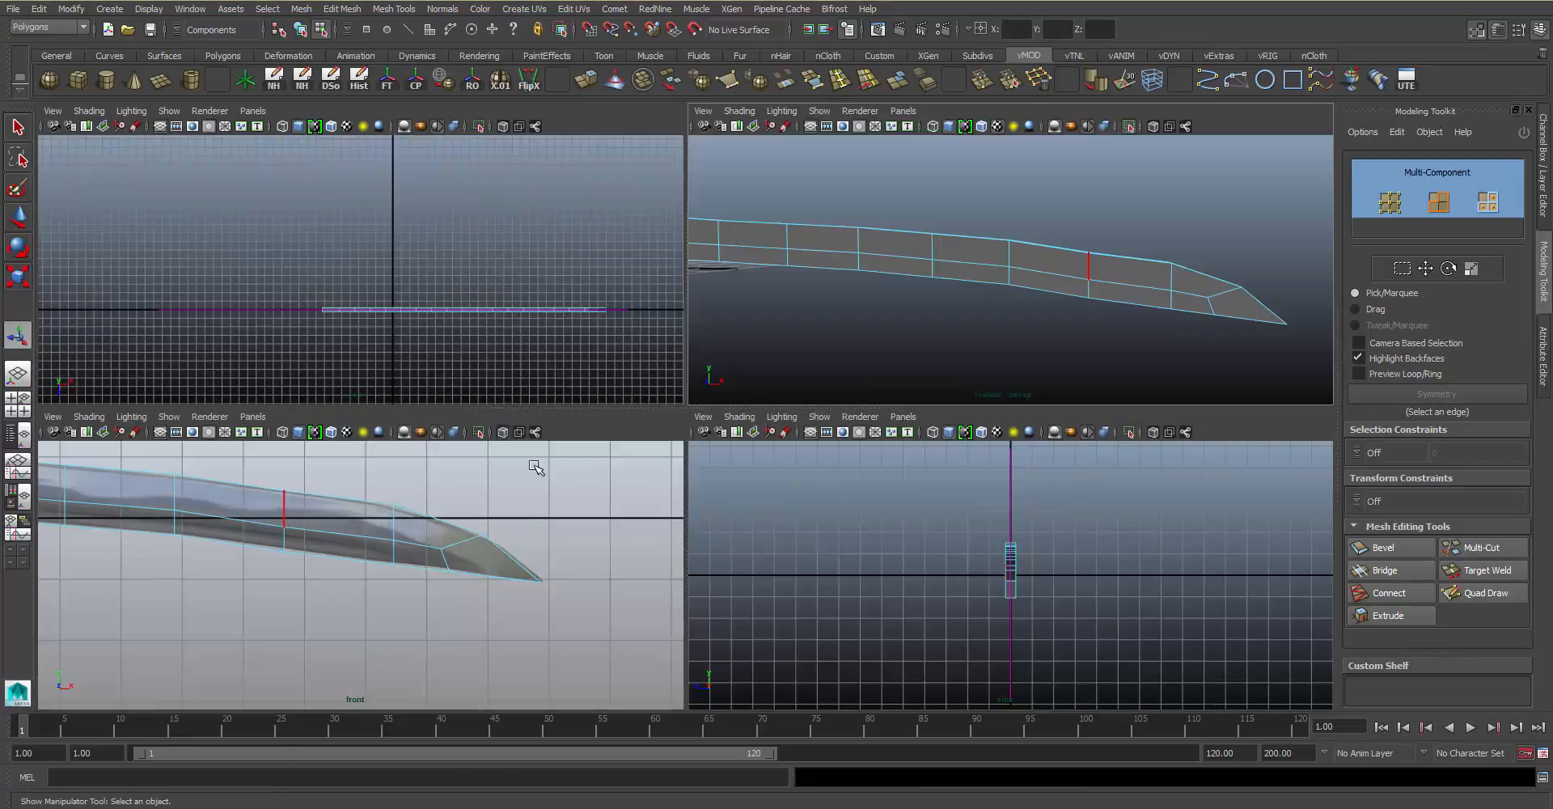
pyautogui.press('space')
pyautogui.rightClick(758, 305)
pyautogui.click(716, 305)
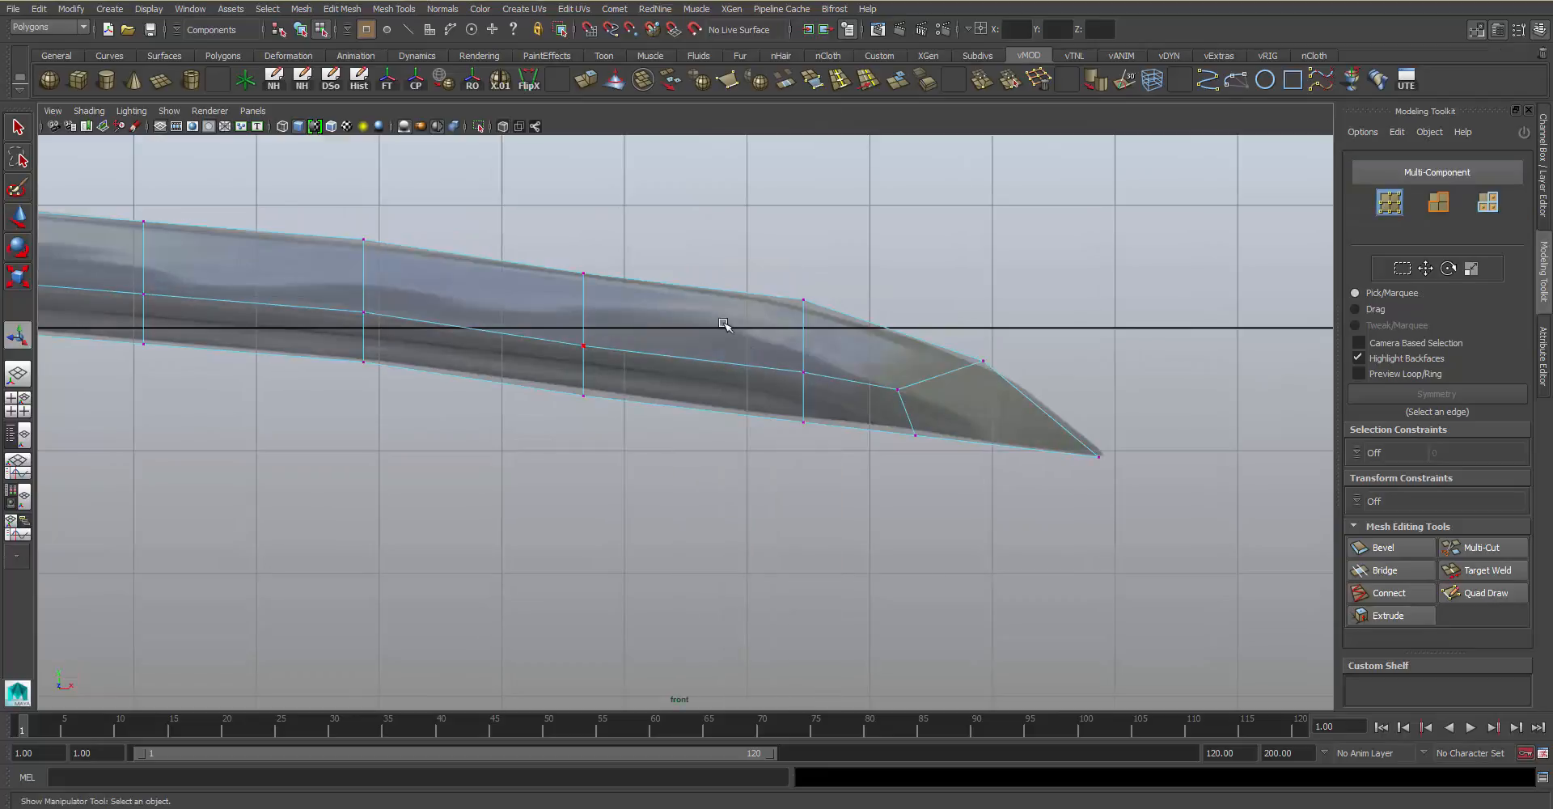
pyautogui.press('w')
pyautogui.moveTo(777, 239); pyautogui.dragTo(809, 307)
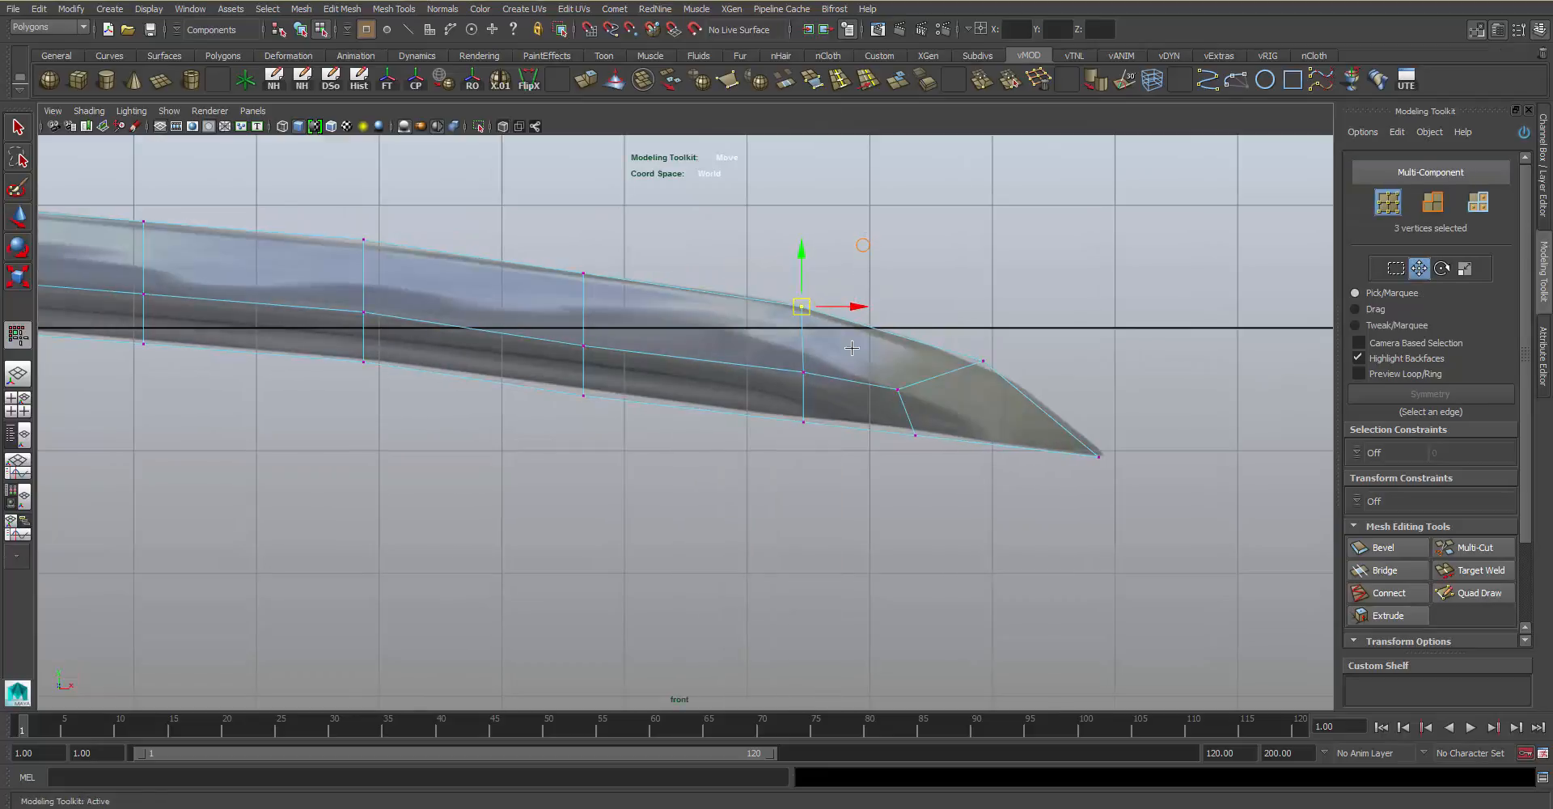
# Reposition the vertices at the tip's upper corner and end point to match the sword reference
pyautogui.keyDown('alt'); pyautogui.moveTo(963, 324); pyautogui.dragTo(1011, 300, button='middle'); pyautogui.keyUp('alt')
pyautogui.moveTo(1059, 356); pyautogui.dragTo(1025, 344)
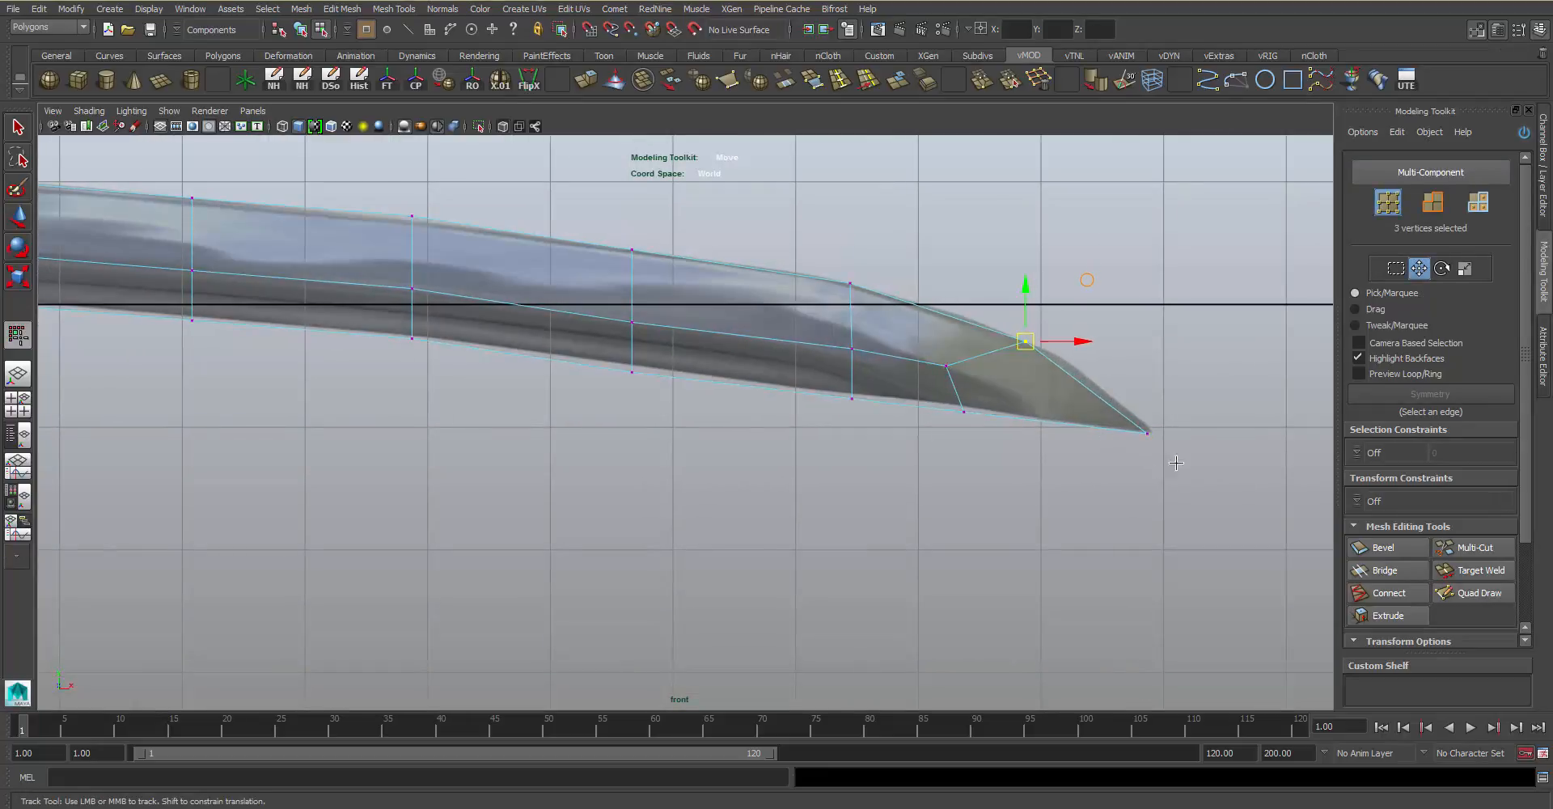
pyautogui.moveTo(1177, 461); pyautogui.dragTo(1134, 408)
pyautogui.moveTo(1003, 360); pyautogui.dragTo(1001, 361)
pyautogui.moveTo(1026, 342); pyautogui.dragTo(1076, 364)
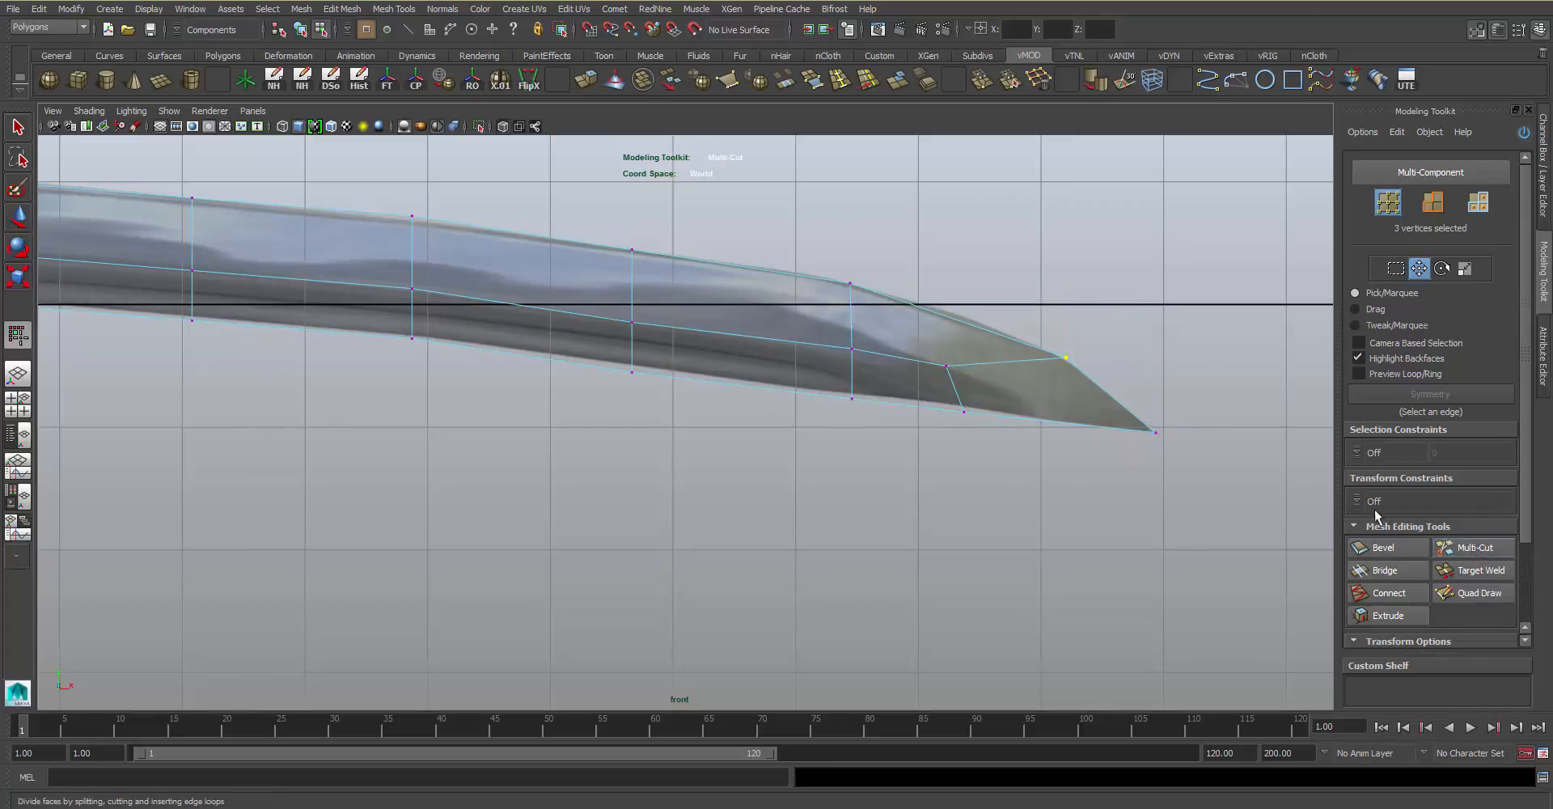
# Insert a crosswise edge loop with Multi-Cut just behind the tip and move its upper vertices onto the reference outline
pyautogui.click(1473, 548)
pyautogui.keyDown('ctrl'); pyautogui.click(911, 346); pyautogui.keyUp('ctrl')
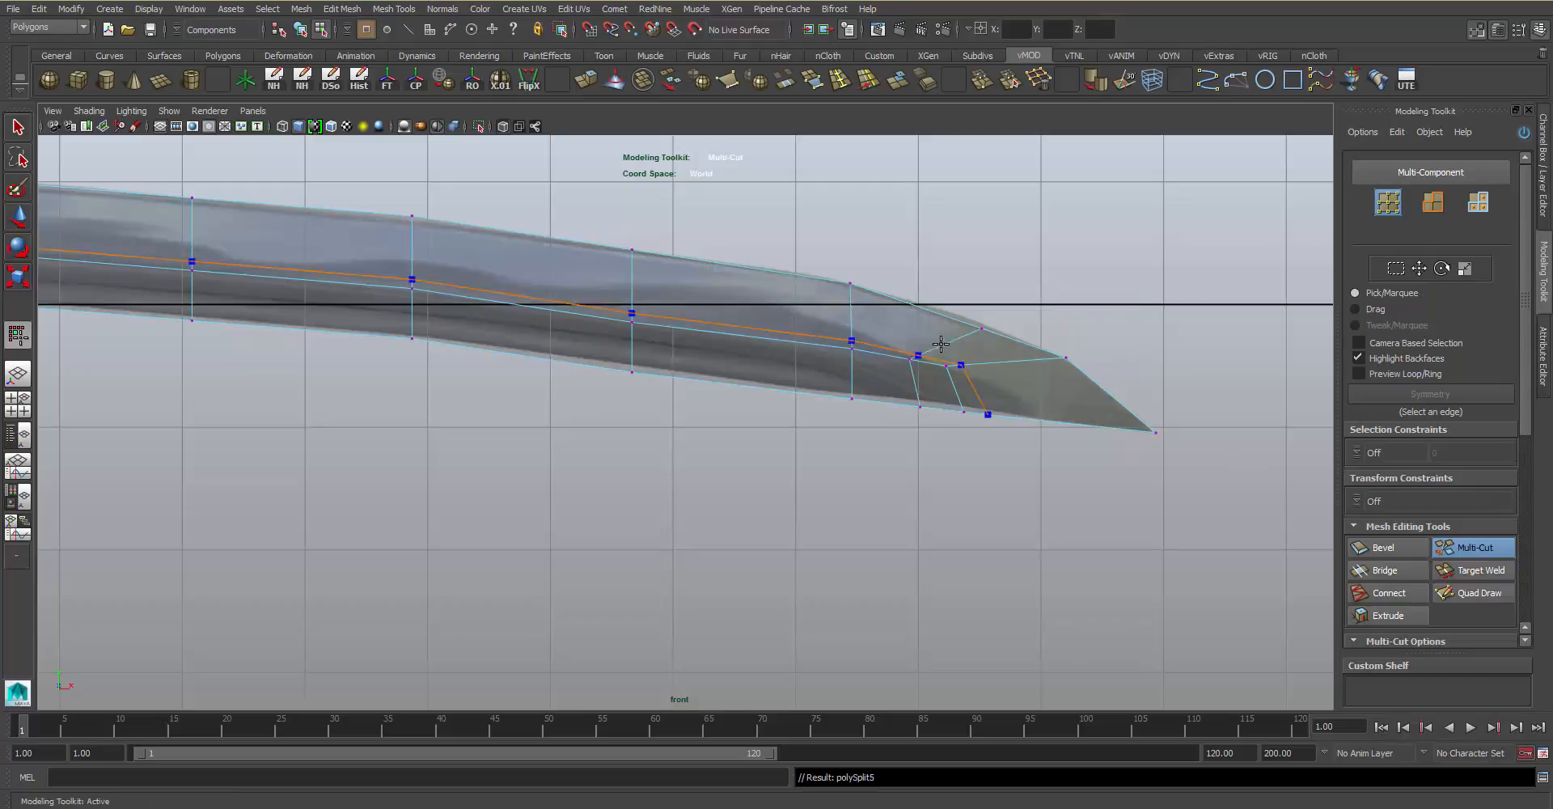
pyautogui.press('q')
pyautogui.press('w')
pyautogui.moveTo(981, 329); pyautogui.dragTo(971, 319)
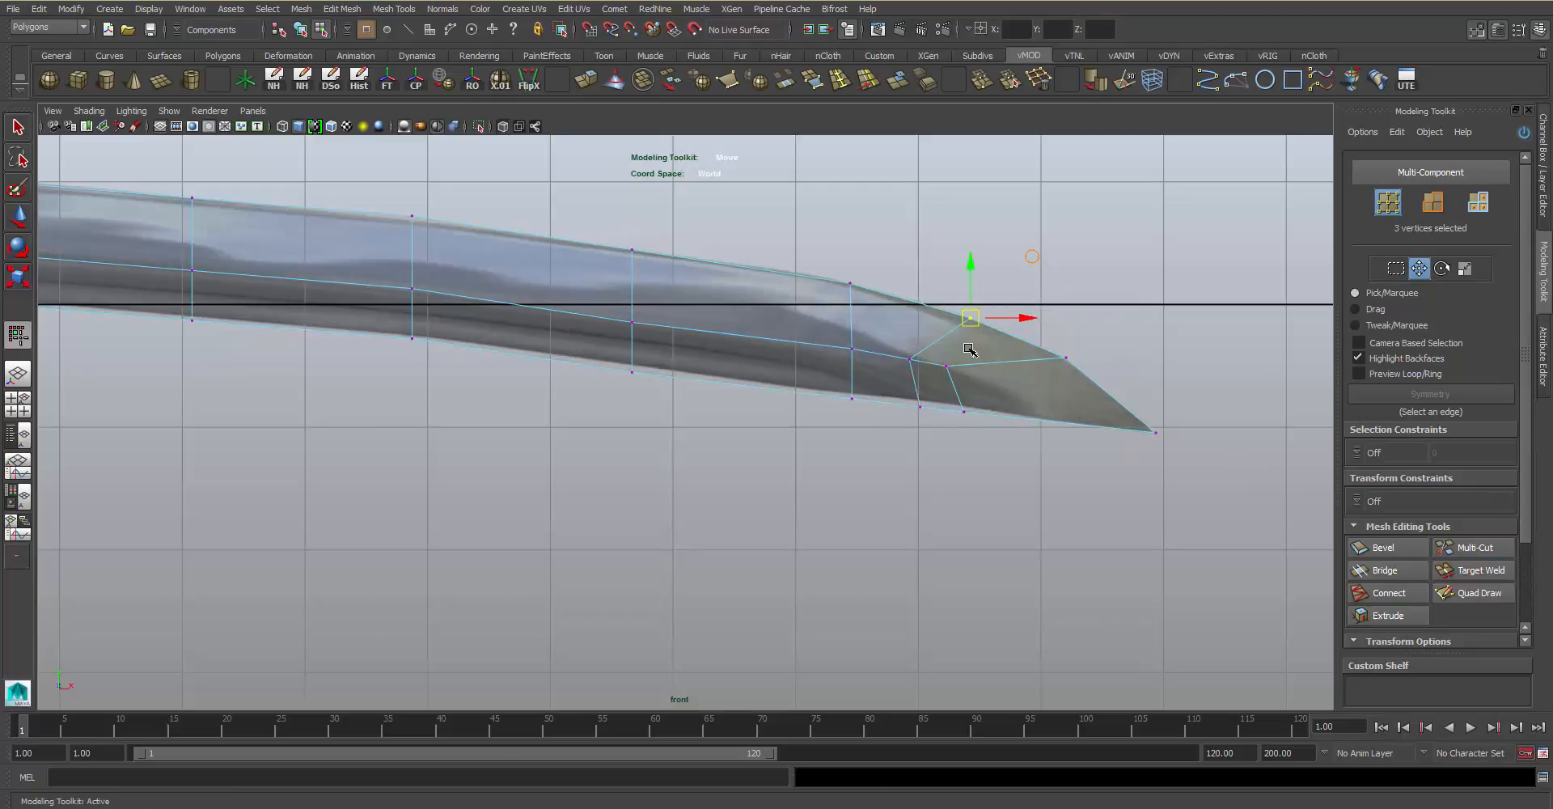
# Lower the inner junction vertices nearest the tip and align the lower-edge vertices beneath them with the reference
pyautogui.keyDown('alt'); pyautogui.moveTo(960, 386); pyautogui.dragTo(1018, 370, button='middle'); pyautogui.keyUp('alt')
pyautogui.moveTo(1018, 369)
pyautogui.mouseDown()
pyautogui.moveTo(993, 338)
pyautogui.moveTo(1008, 366)
pyautogui.mouseUp()
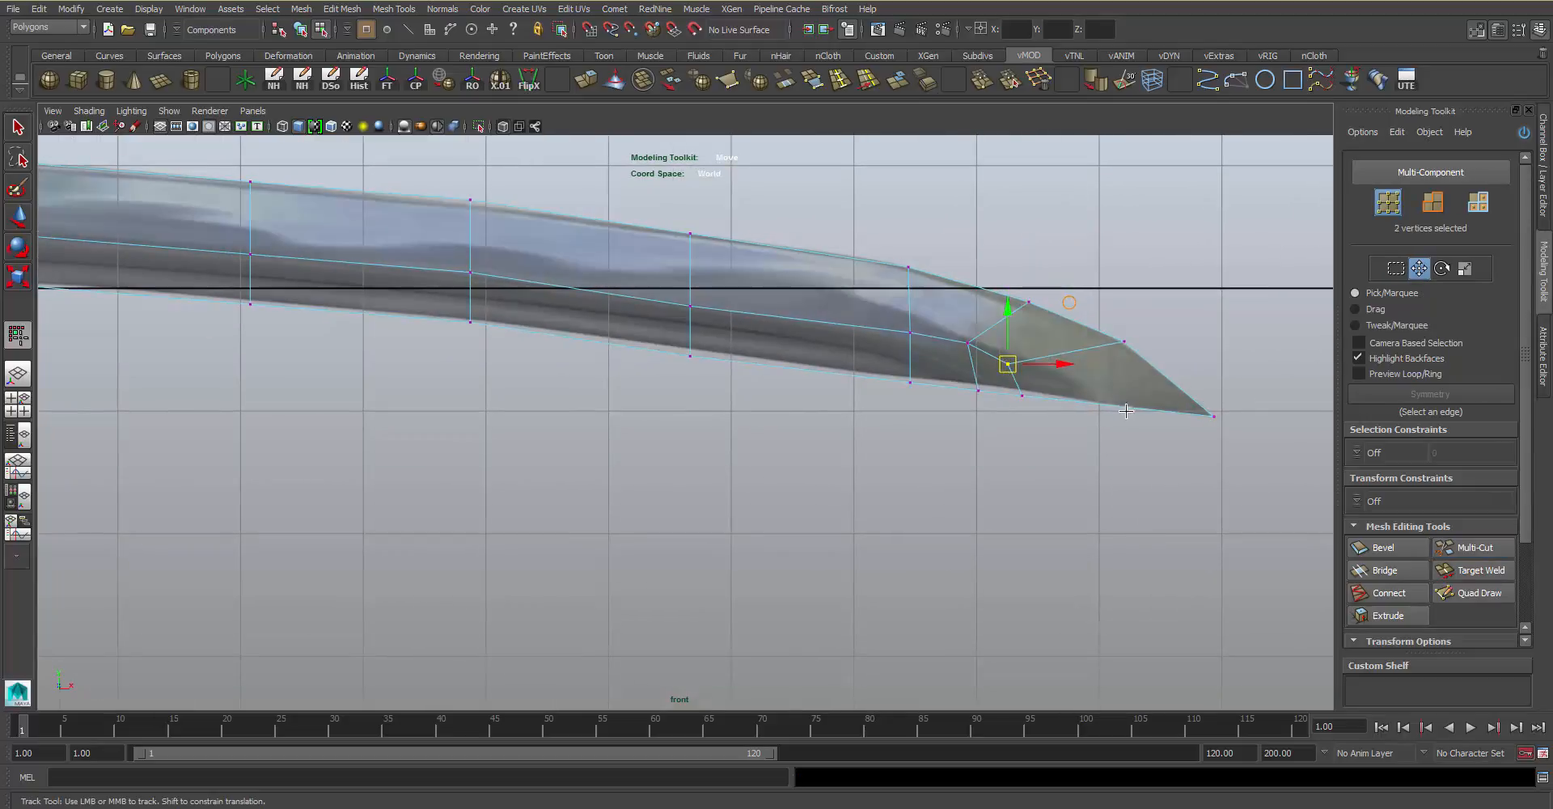
pyautogui.keyDown('alt'); pyautogui.moveTo(1123, 409); pyautogui.dragTo(1188, 437, button='right'); pyautogui.keyUp('alt')
pyautogui.moveTo(1187, 438)
pyautogui.keyDown('alt'); pyautogui.mouseDown(button='middle')
pyautogui.moveTo(1154, 440)
pyautogui.moveTo(1179, 437)
pyautogui.mouseUp(button='middle'); pyautogui.keyUp('alt')
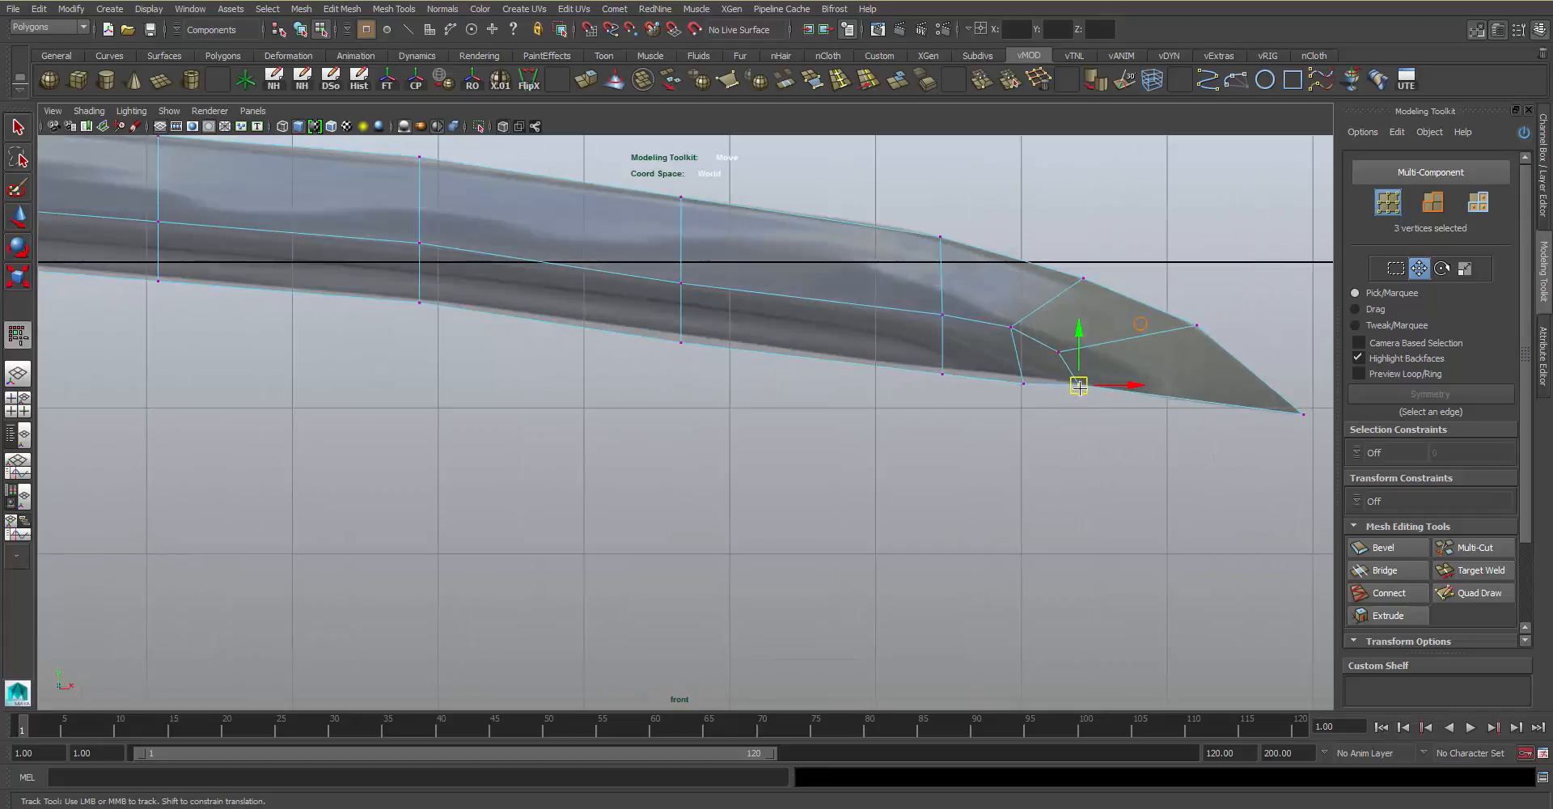
# Move the lower-edge vertices of the columns behind the tip onto the reference blade's outline
pyautogui.click(1021, 381)
pyautogui.moveTo(1026, 386); pyautogui.dragTo(939, 370)
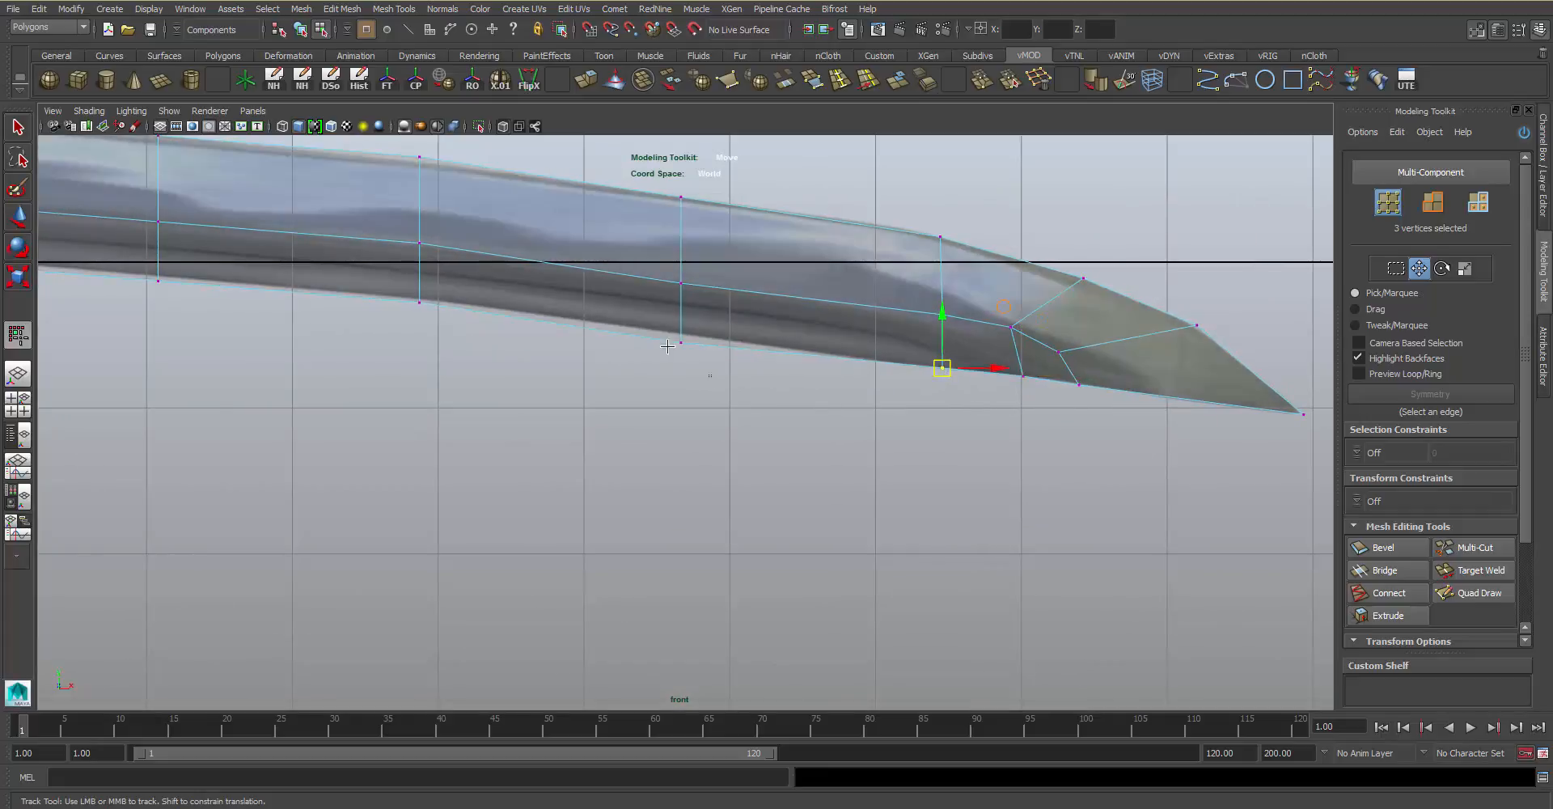
pyautogui.moveTo(711, 376); pyautogui.dragTo(686, 340)
pyautogui.keyDown('alt'); pyautogui.moveTo(793, 393); pyautogui.dragTo(949, 429, button='middle'); pyautogui.keyUp('alt')
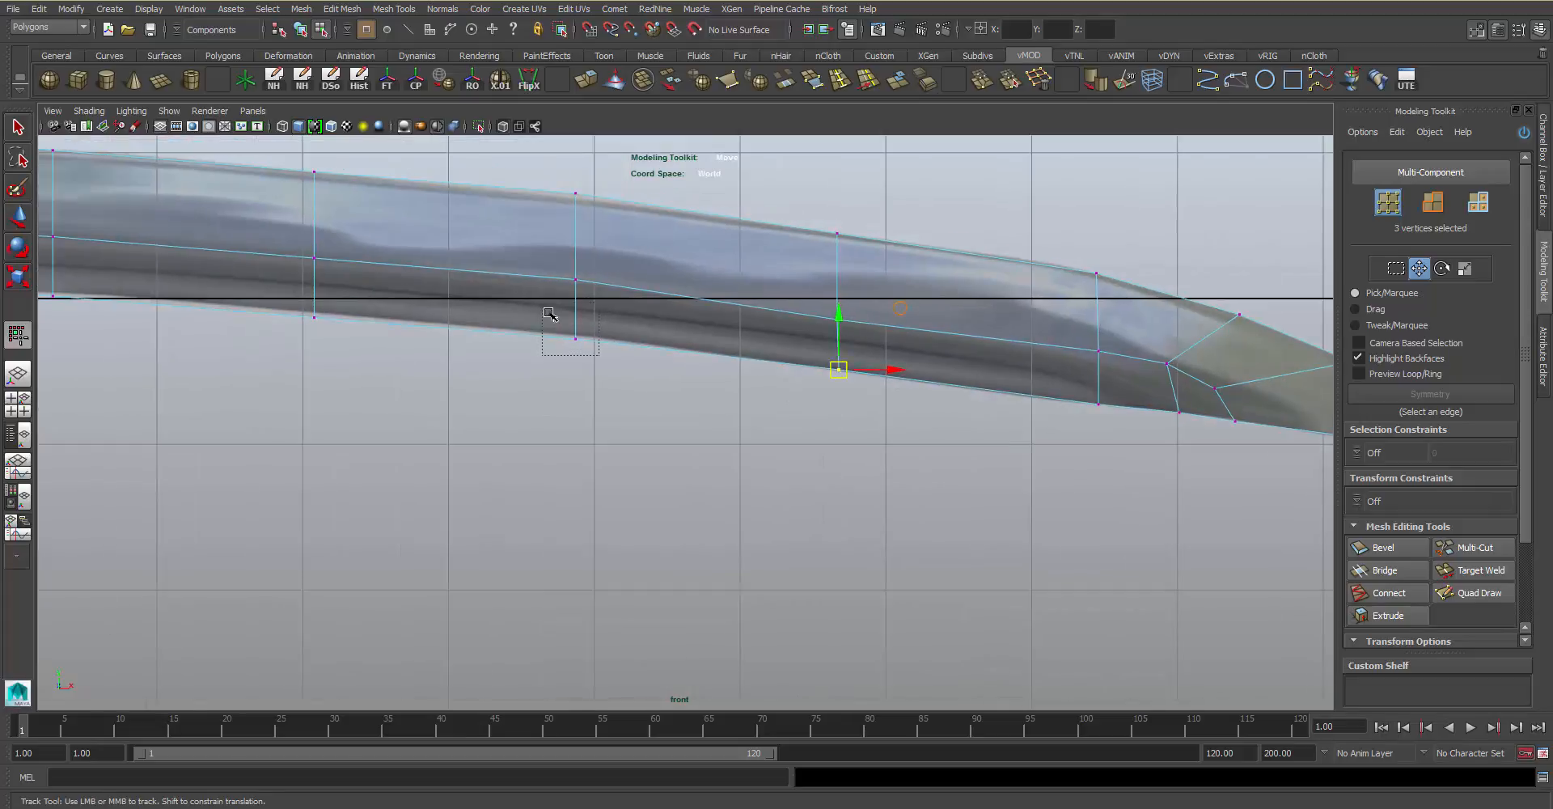
pyautogui.moveTo(550, 314); pyautogui.dragTo(549, 312)
# Adjust the upper-edge vertices near the tip to follow the curve of the reference blade
pyautogui.keyDown('alt'); pyautogui.moveTo(1072, 351); pyautogui.dragTo(617, 295, button='middle'); pyautogui.keyUp('alt')
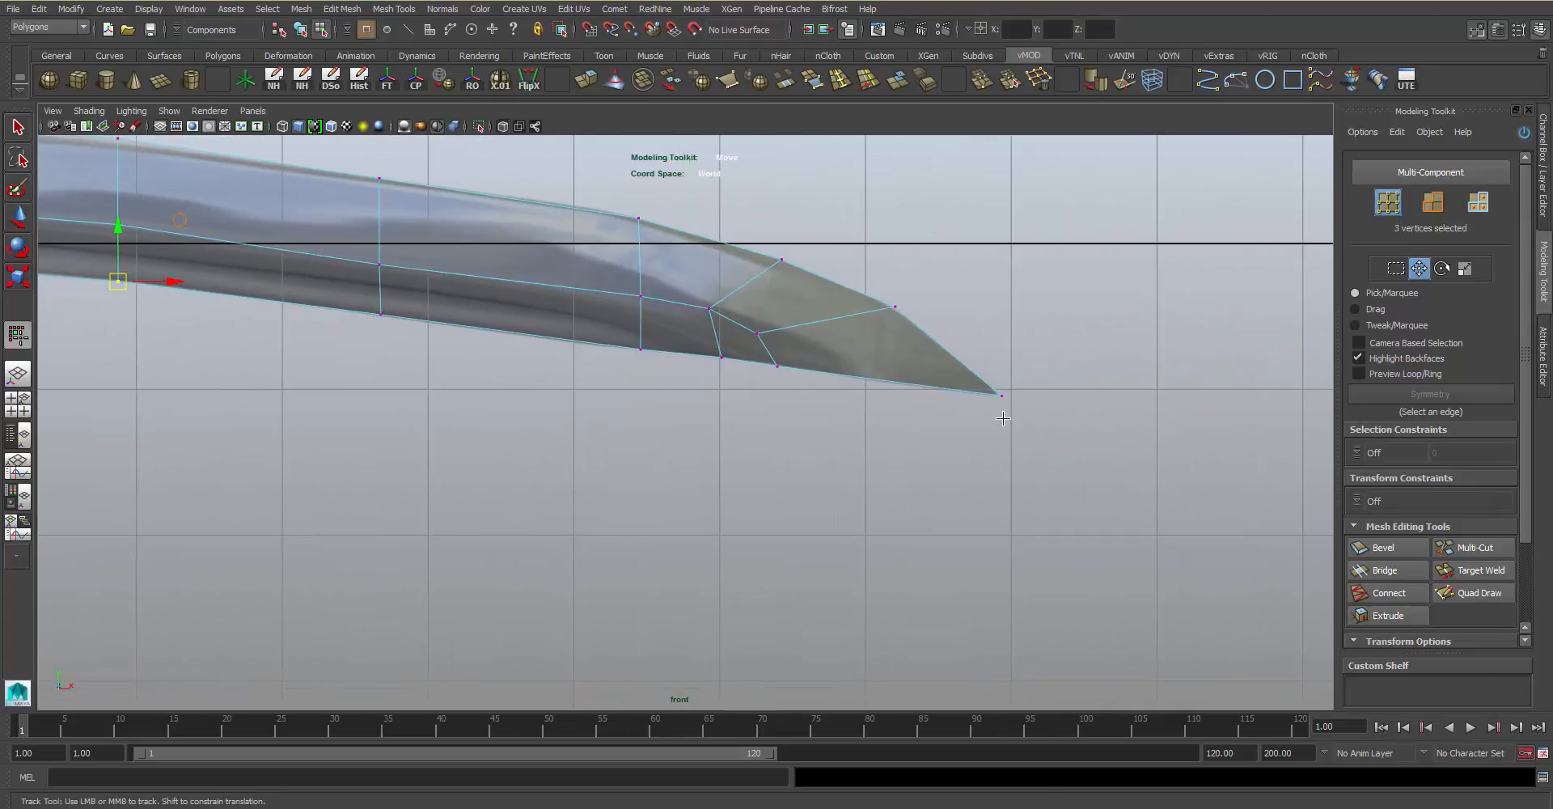
pyautogui.keyDown('alt'); pyautogui.moveTo(743, 304); pyautogui.dragTo(843, 378, button='middle'); pyautogui.keyUp('alt')
pyautogui.scroll(1, 880, 364)
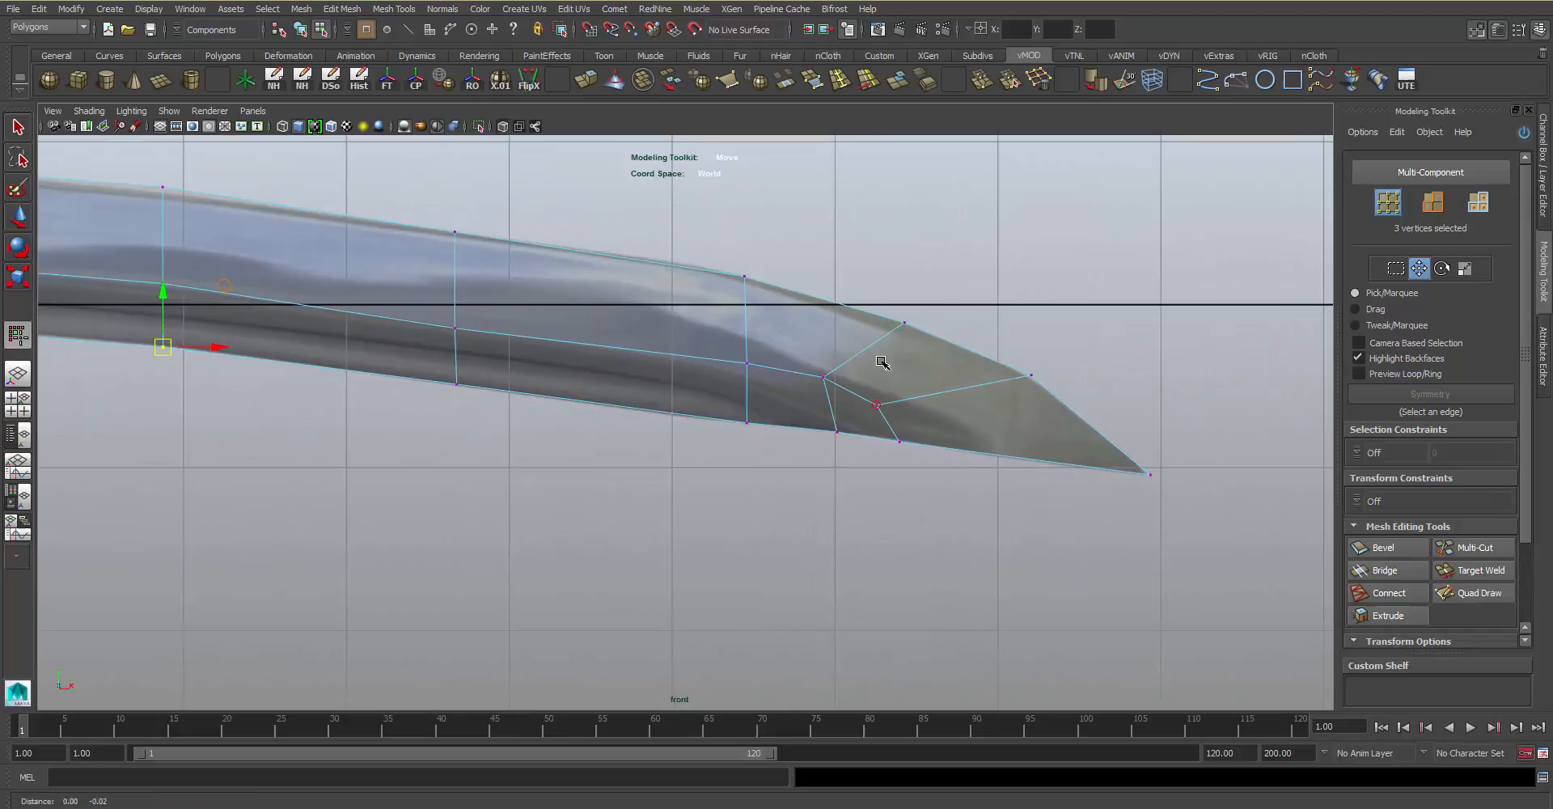
pyautogui.click(923, 349)
pyautogui.moveTo(905, 322); pyautogui.dragTo(878, 308)
pyautogui.keyDown('alt'); pyautogui.moveTo(1016, 366); pyautogui.dragTo(1032, 352, button='middle'); pyautogui.keyUp('alt')
pyautogui.click(974, 197)
# Examine the whole blade outline against the reference in the front view, and its shape in the full-size perspective view
pyautogui.keyDown('alt'); pyautogui.moveTo(697, 330); pyautogui.dragTo(998, 391, button='middle'); pyautogui.keyUp('alt')
pyautogui.keyDown('alt'); pyautogui.moveTo(998, 391); pyautogui.dragTo(809, 290, button='right'); pyautogui.keyUp('alt')
pyautogui.keyDown('alt'); pyautogui.click(809, 290); pyautogui.keyUp('alt')
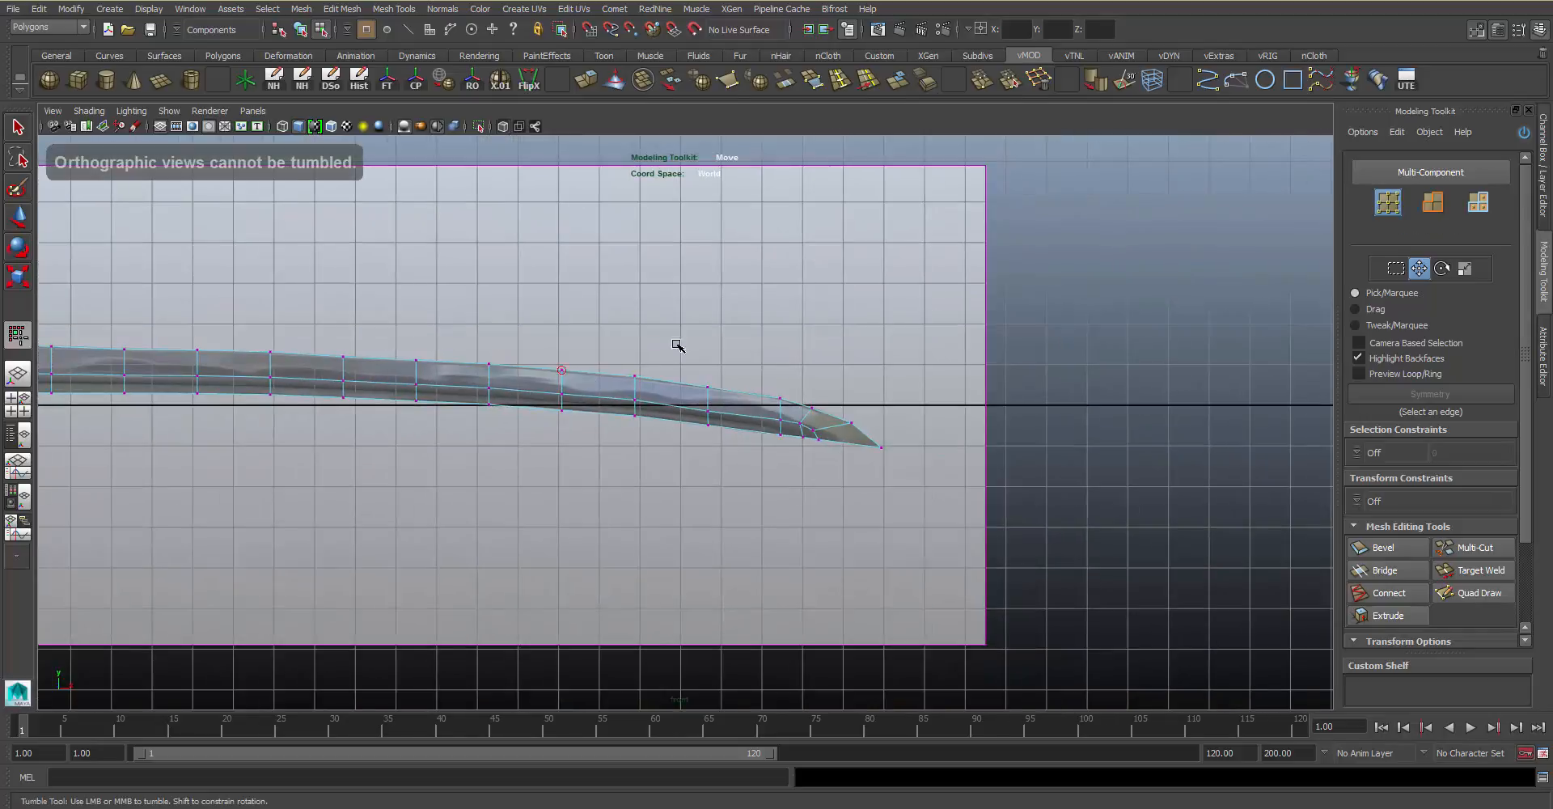
pyautogui.keyDown('alt'); pyautogui.moveTo(680, 346); pyautogui.dragTo(1162, 302, button='middle'); pyautogui.keyUp('alt')
pyautogui.keyDown('alt'); pyautogui.moveTo(594, 381); pyautogui.dragTo(978, 361, button='middle'); pyautogui.keyUp('alt')
pyautogui.keyDown('alt'); pyautogui.moveTo(1098, 334); pyautogui.dragTo(866, 346, button='middle'); pyautogui.keyUp('alt')
pyautogui.press('space')
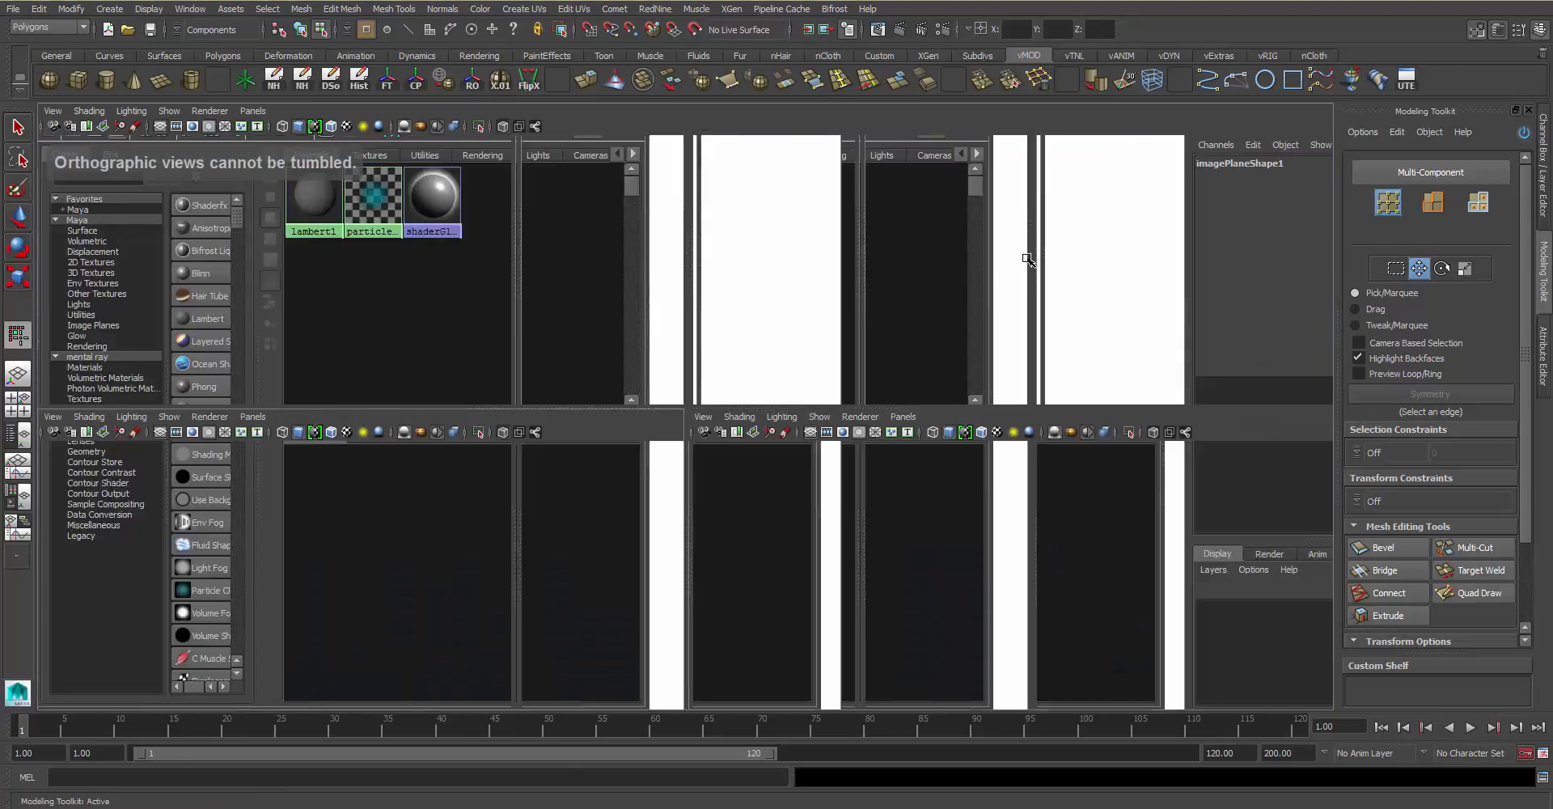
pyautogui.press('space')
pyautogui.keyDown('alt'); pyautogui.moveTo(1012, 348); pyautogui.dragTo(872, 406); pyautogui.keyUp('alt')
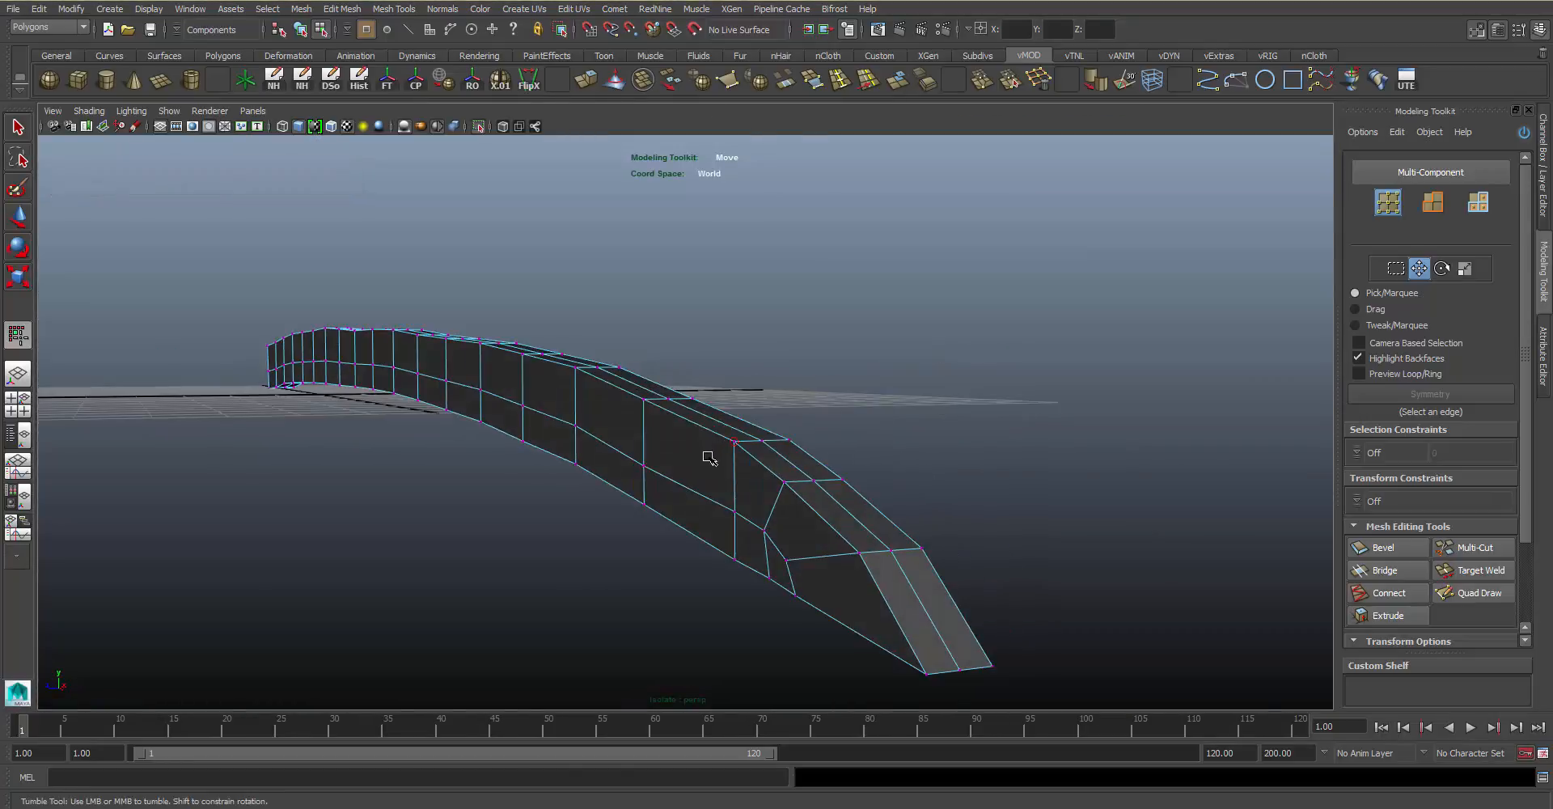
# In face mode, select one full strip of faces along the blade's upper edge, from the tip to the handle end
pyautogui.moveTo(706, 449); pyautogui.dragTo(704, 401, button='right')
pyautogui.keyDown('alt'); pyautogui.moveTo(704, 401); pyautogui.dragTo(714, 441); pyautogui.keyUp('alt')
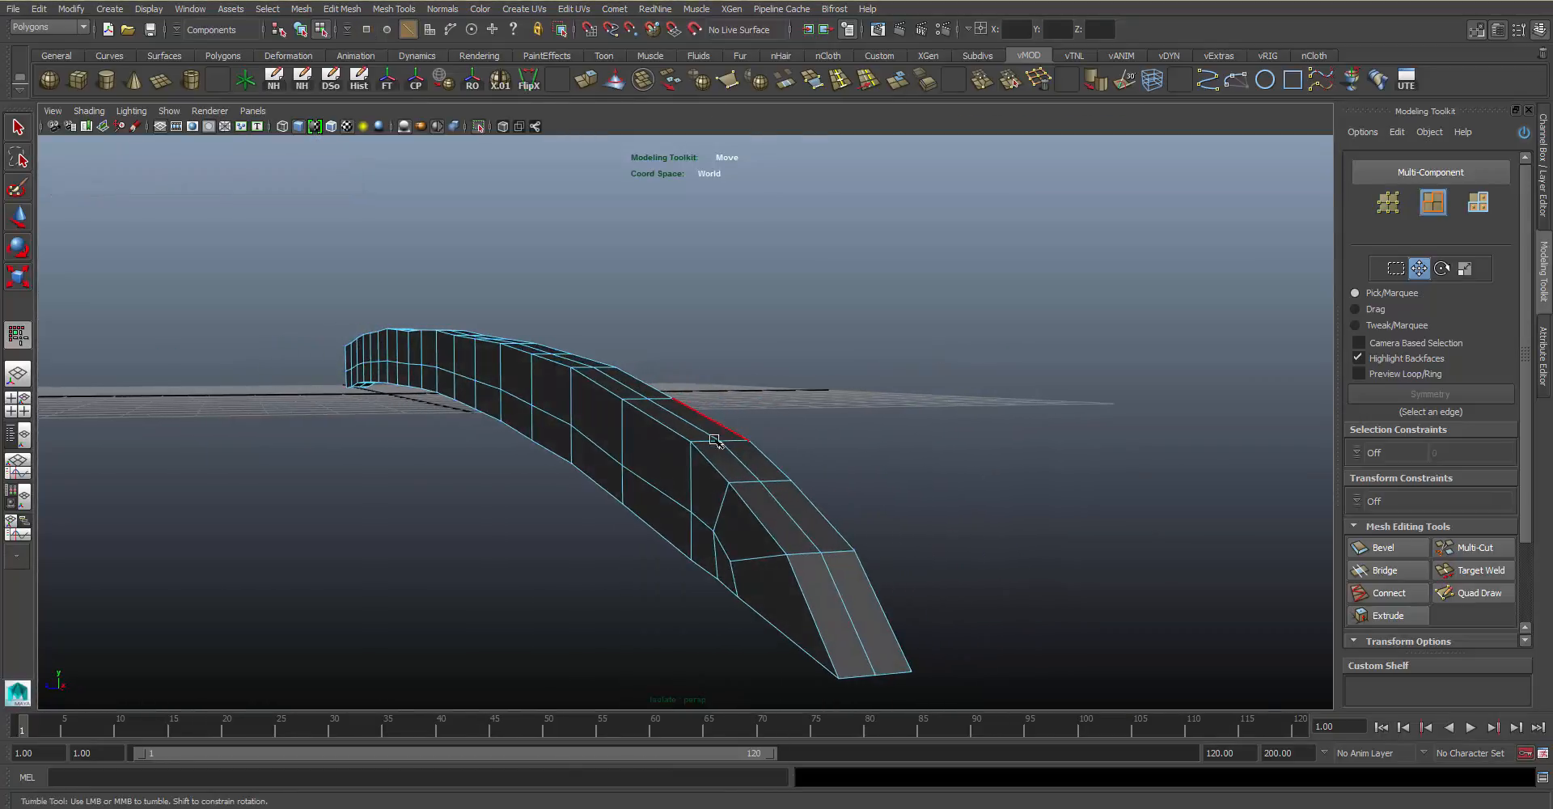
pyautogui.moveTo(727, 463); pyautogui.dragTo(729, 463, button='right')
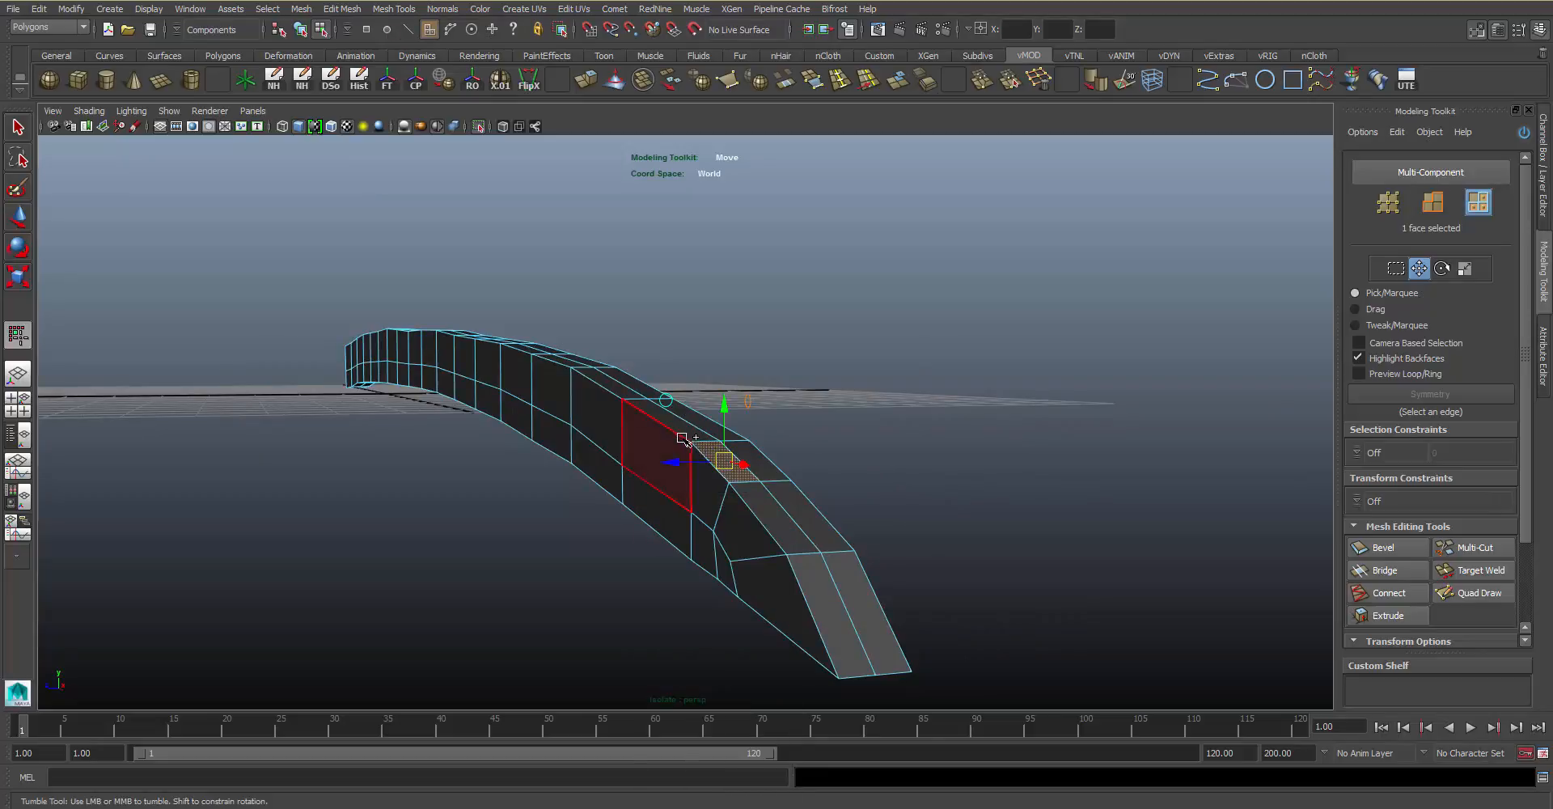
pyautogui.click(811, 578)
pyautogui.keyDown('alt'); pyautogui.moveTo(603, 465); pyautogui.dragTo(788, 479); pyautogui.keyUp('alt')
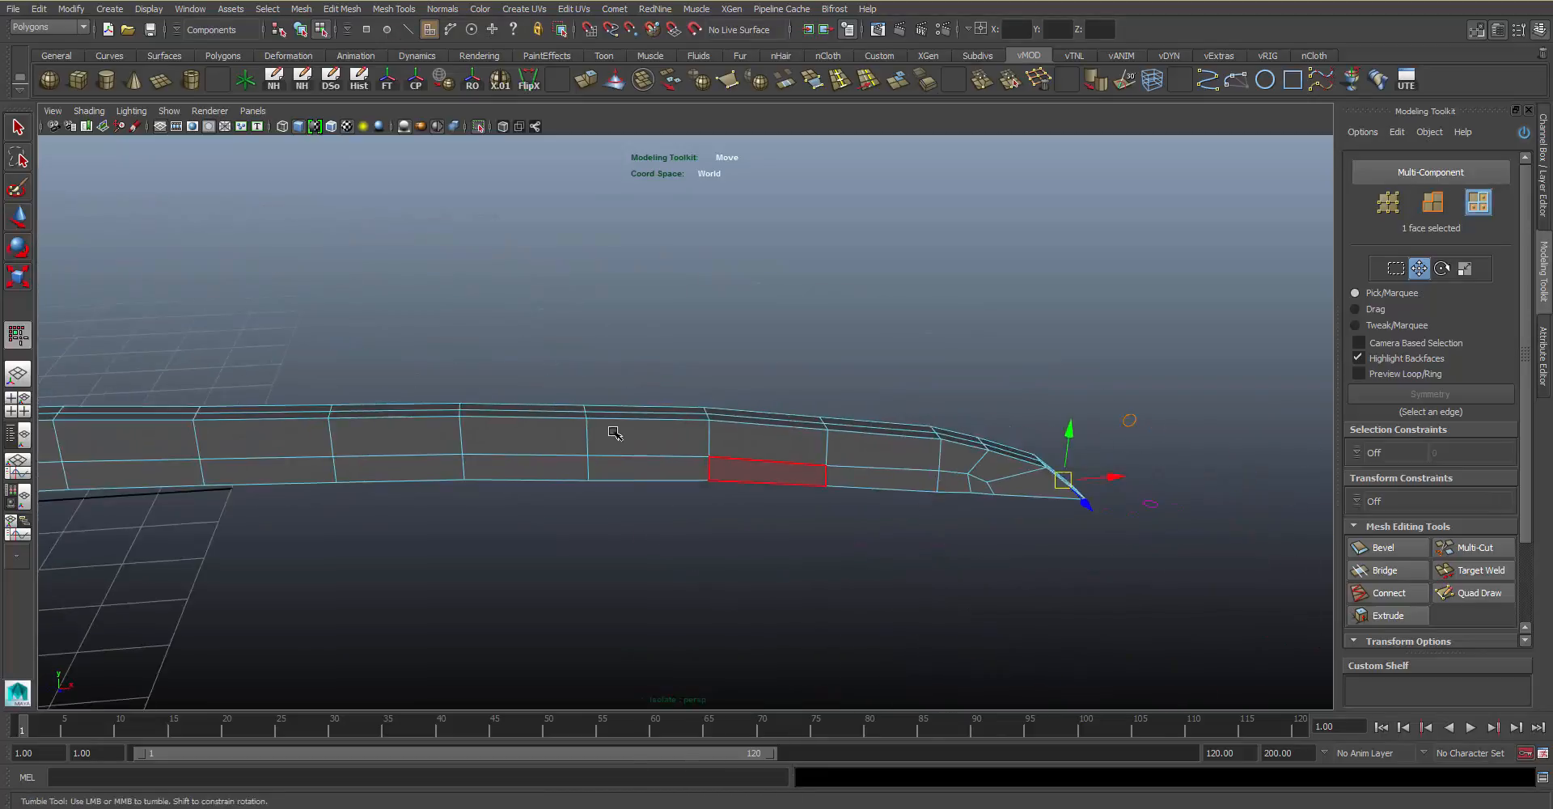
pyautogui.keyDown('alt'); pyautogui.moveTo(618, 430); pyautogui.dragTo(730, 413, button='middle'); pyautogui.keyUp('alt')
pyautogui.keyDown('alt'); pyautogui.moveTo(470, 459); pyautogui.dragTo(773, 307); pyautogui.keyUp('alt')
pyautogui.keyDown('alt'); pyautogui.moveTo(932, 351); pyautogui.dragTo(877, 405); pyautogui.keyUp('alt')
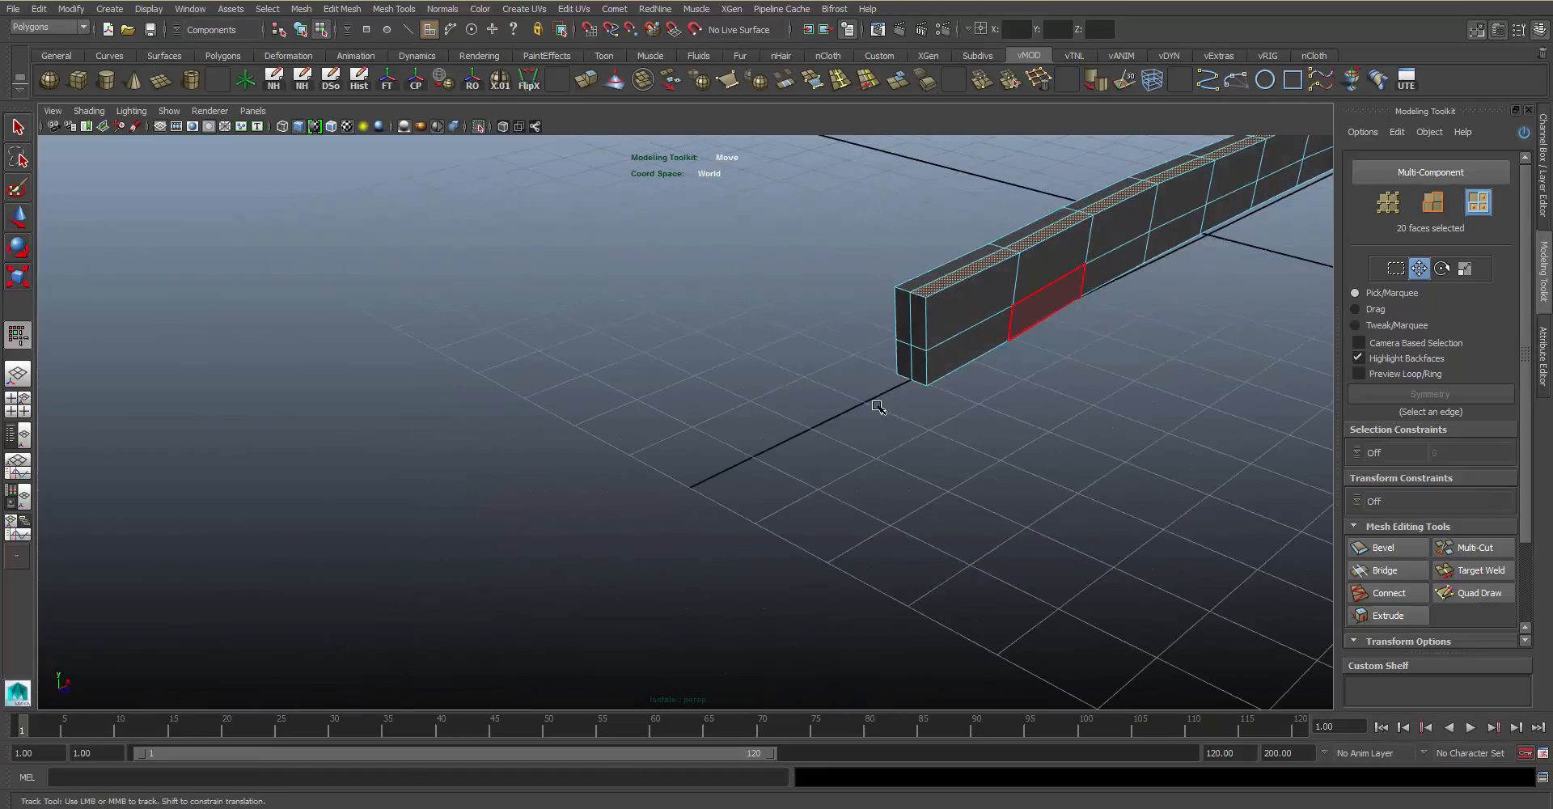
pyautogui.keyDown('alt'); pyautogui.moveTo(877, 405); pyautogui.dragTo(627, 534, button='middle'); pyautogui.keyUp('alt')
pyautogui.keyDown('shift'); pyautogui.click(668, 469); pyautogui.keyUp('shift')
# Add the adjoining strip of upper-edge faces to the selection, along the blade up to the tip
pyautogui.keyDown('alt'); pyautogui.moveTo(1013, 329); pyautogui.dragTo(614, 430, button='middle'); pyautogui.keyUp('alt')
pyautogui.keyDown('alt'); pyautogui.moveTo(613, 430); pyautogui.dragTo(453, 441); pyautogui.keyUp('alt')
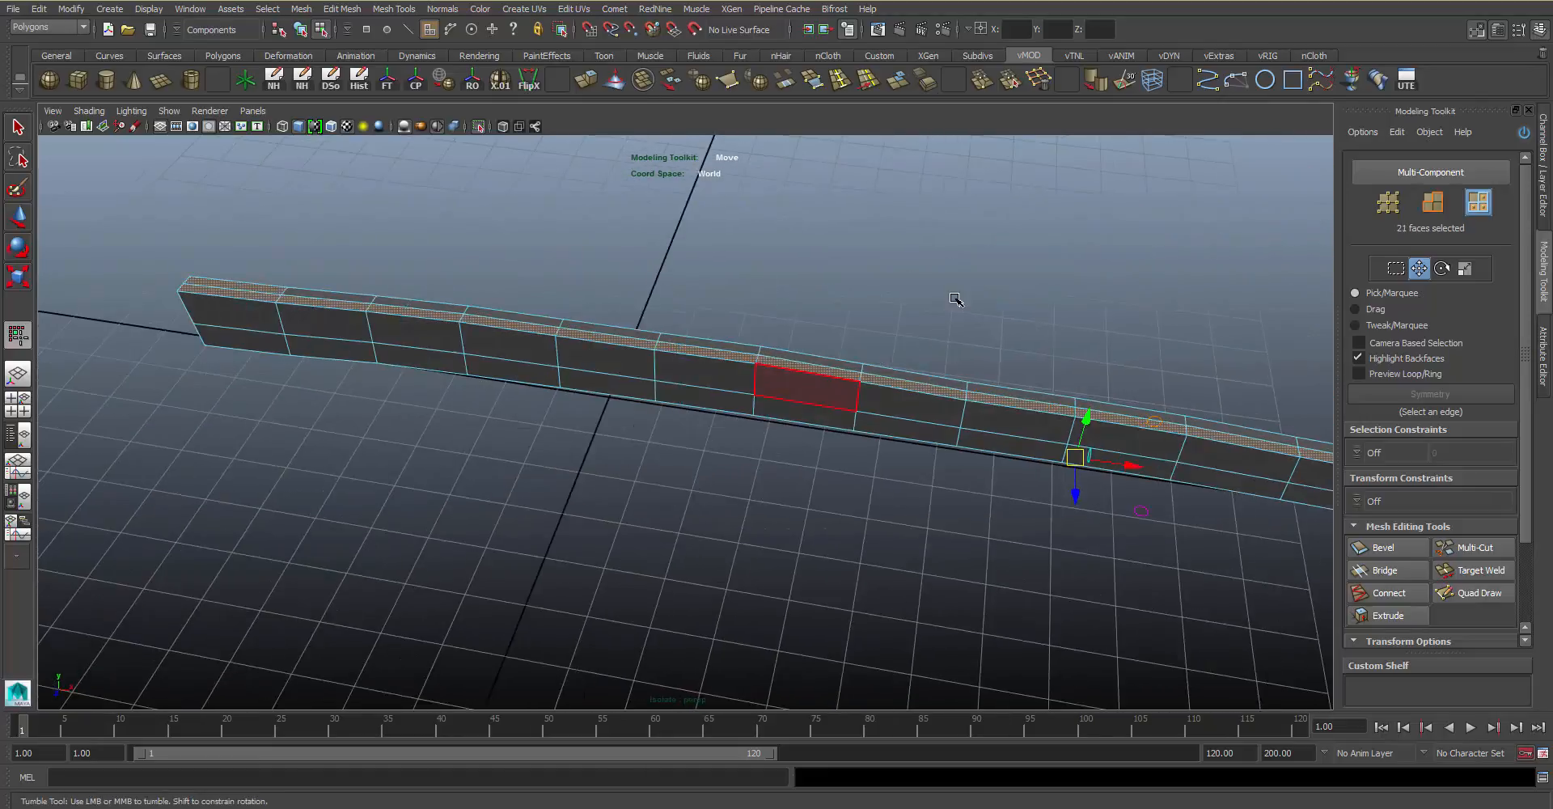
pyautogui.keyDown('alt'); pyautogui.moveTo(957, 298); pyautogui.dragTo(427, 319, button='middle'); pyautogui.keyUp('alt')
pyautogui.keyDown('alt'); pyautogui.moveTo(426, 319); pyautogui.dragTo(811, 373); pyautogui.keyUp('alt')
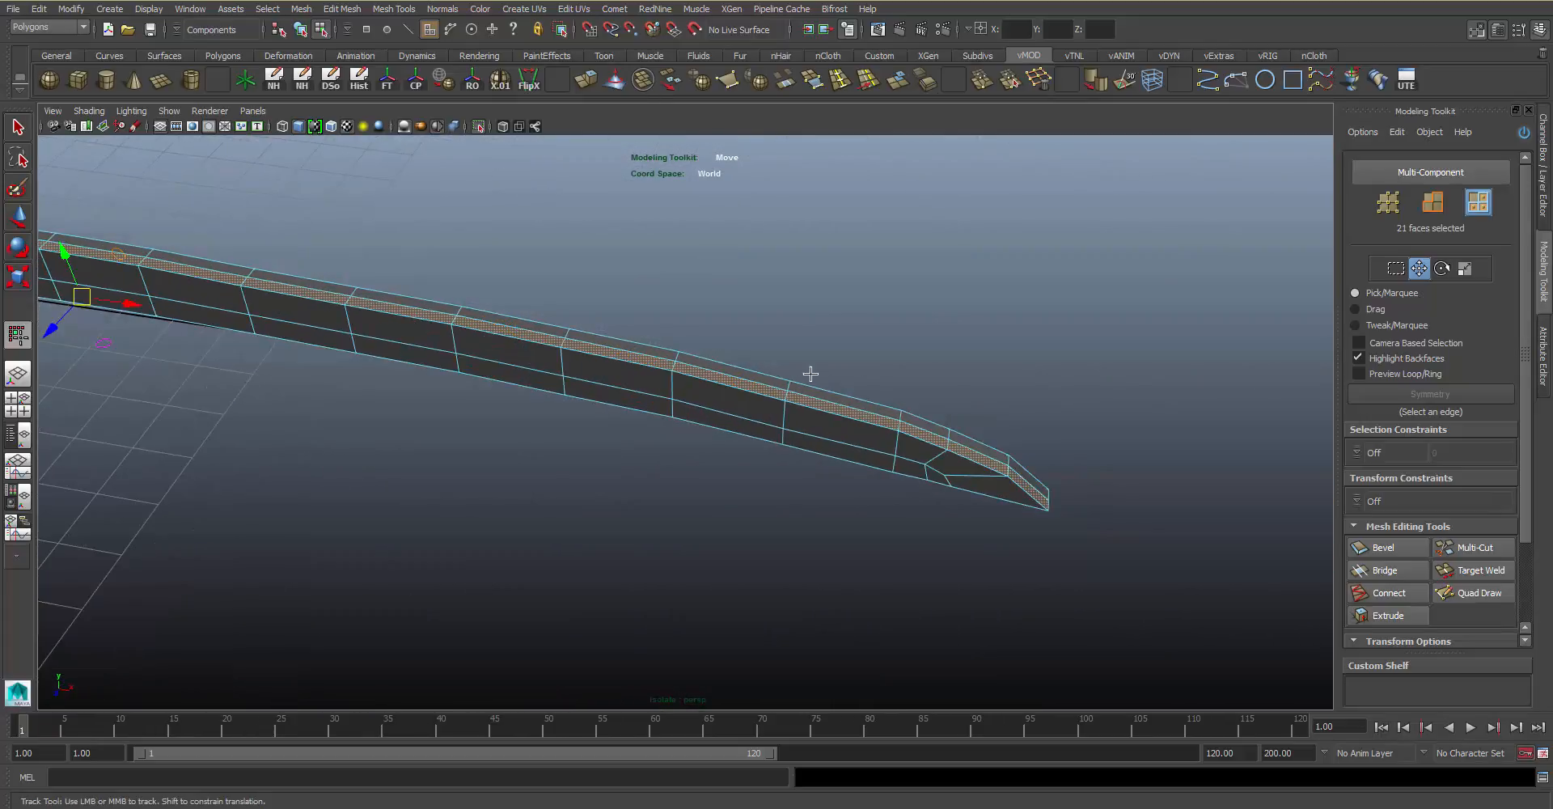
pyautogui.keyDown('shift'); pyautogui.doubleClick(1021, 471); pyautogui.keyUp('shift')
# Scale the selected upper-edge faces across the blade's thickness to taper them into a thin edge
pyautogui.keyDown('alt'); pyautogui.moveTo(1081, 469); pyautogui.dragTo(926, 402); pyautogui.keyUp('alt')
pyautogui.keyDown('alt'); pyautogui.moveTo(926, 402); pyautogui.dragTo(941, 455, button='right'); pyautogui.keyUp('alt')
pyautogui.keyDown('alt'); pyautogui.moveTo(941, 455); pyautogui.dragTo(927, 495, button='middle'); pyautogui.keyUp('alt')
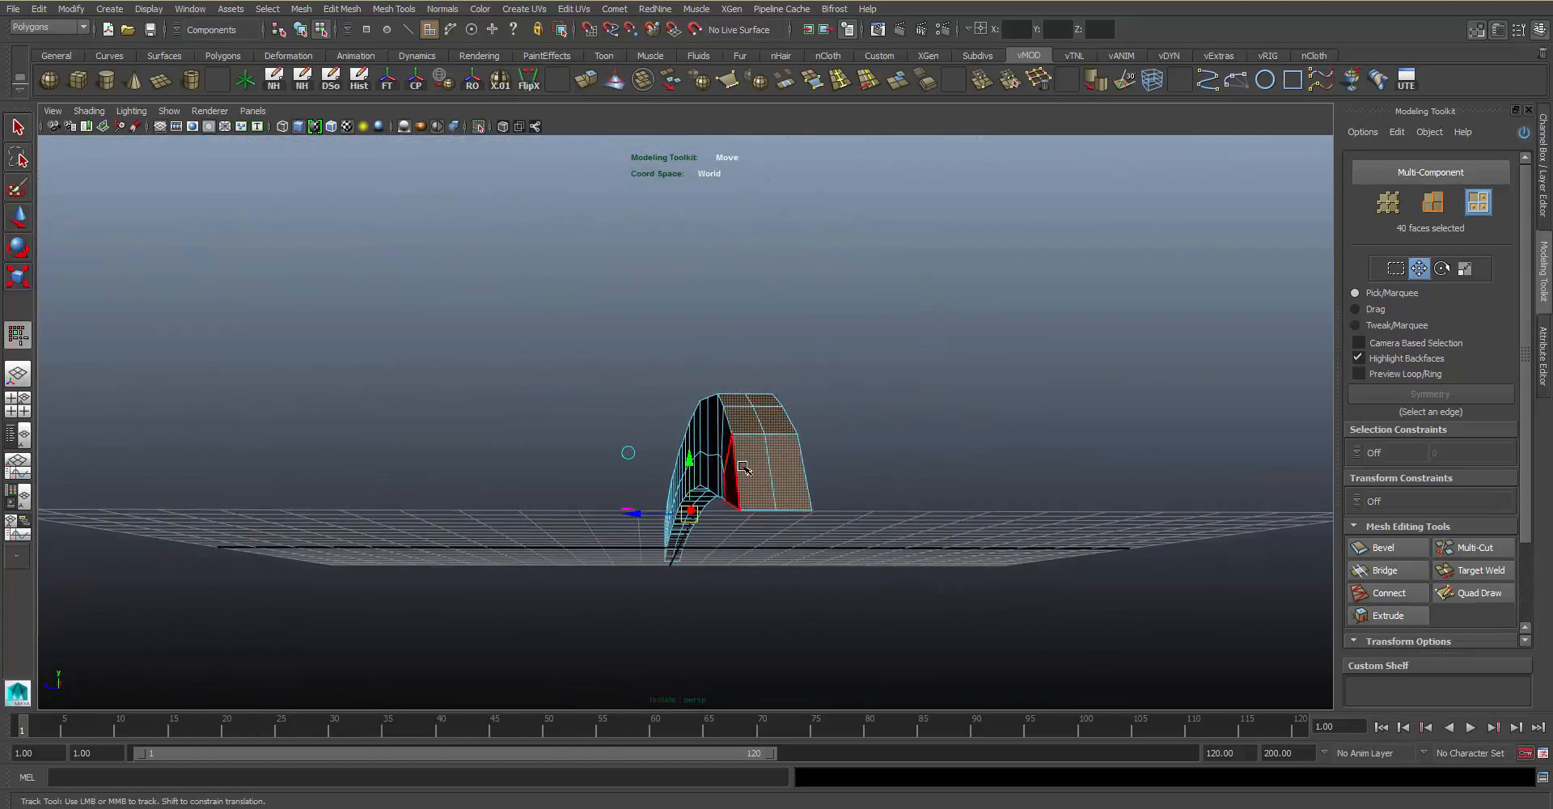
pyautogui.keyDown('alt'); pyautogui.moveTo(593, 498); pyautogui.dragTo(653, 367); pyautogui.keyUp('alt')
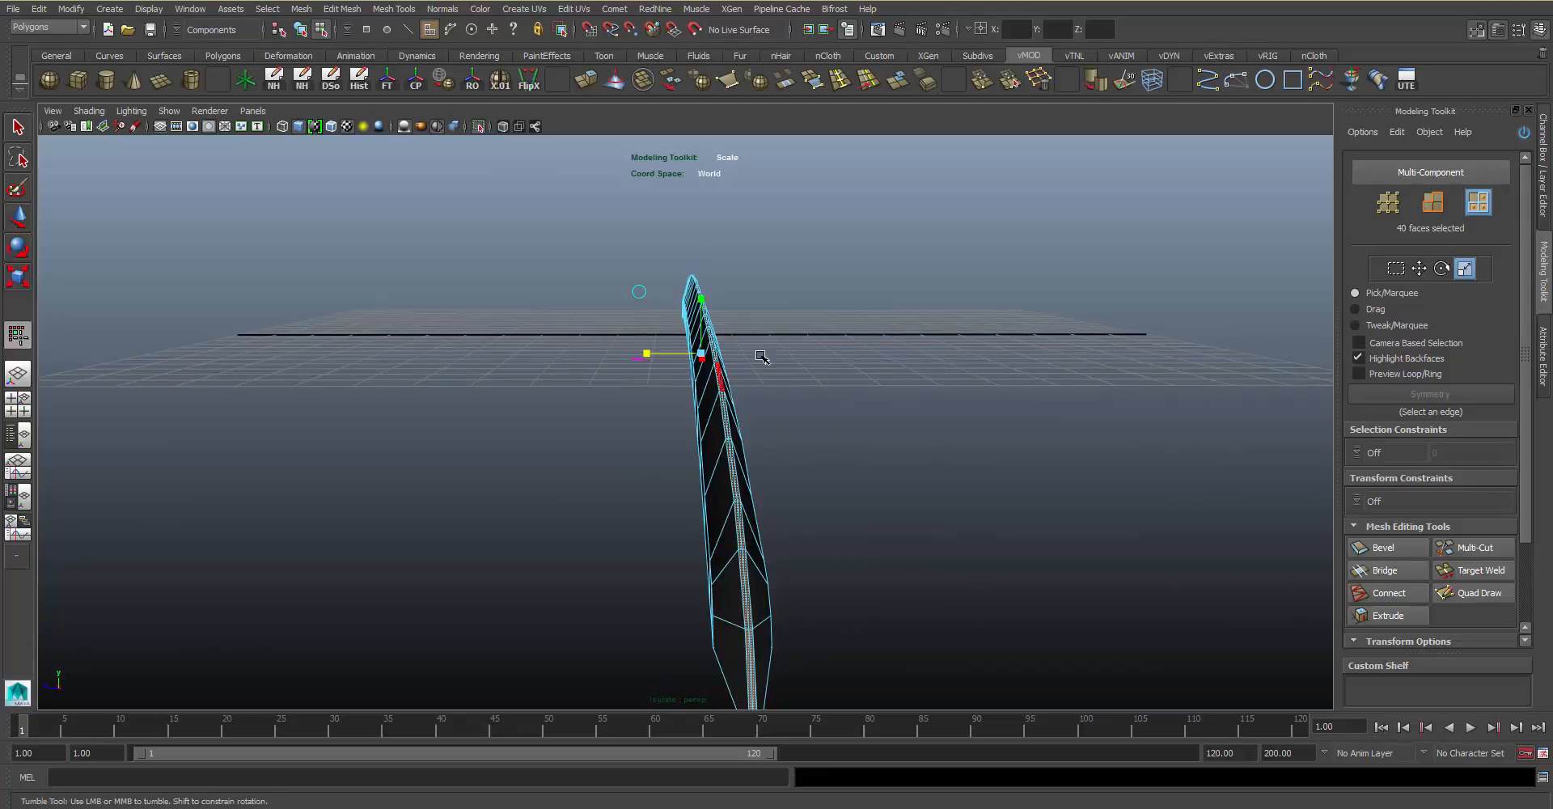
pyautogui.keyDown('alt'); pyautogui.moveTo(760, 356); pyautogui.dragTo(732, 326); pyautogui.keyUp('alt')
pyautogui.keyDown('alt'); pyautogui.moveTo(732, 326); pyautogui.dragTo(809, 421, button='right'); pyautogui.keyUp('alt')
pyautogui.keyDown('alt'); pyautogui.moveTo(679, 409); pyautogui.dragTo(681, 453, button='middle'); pyautogui.keyUp('alt')
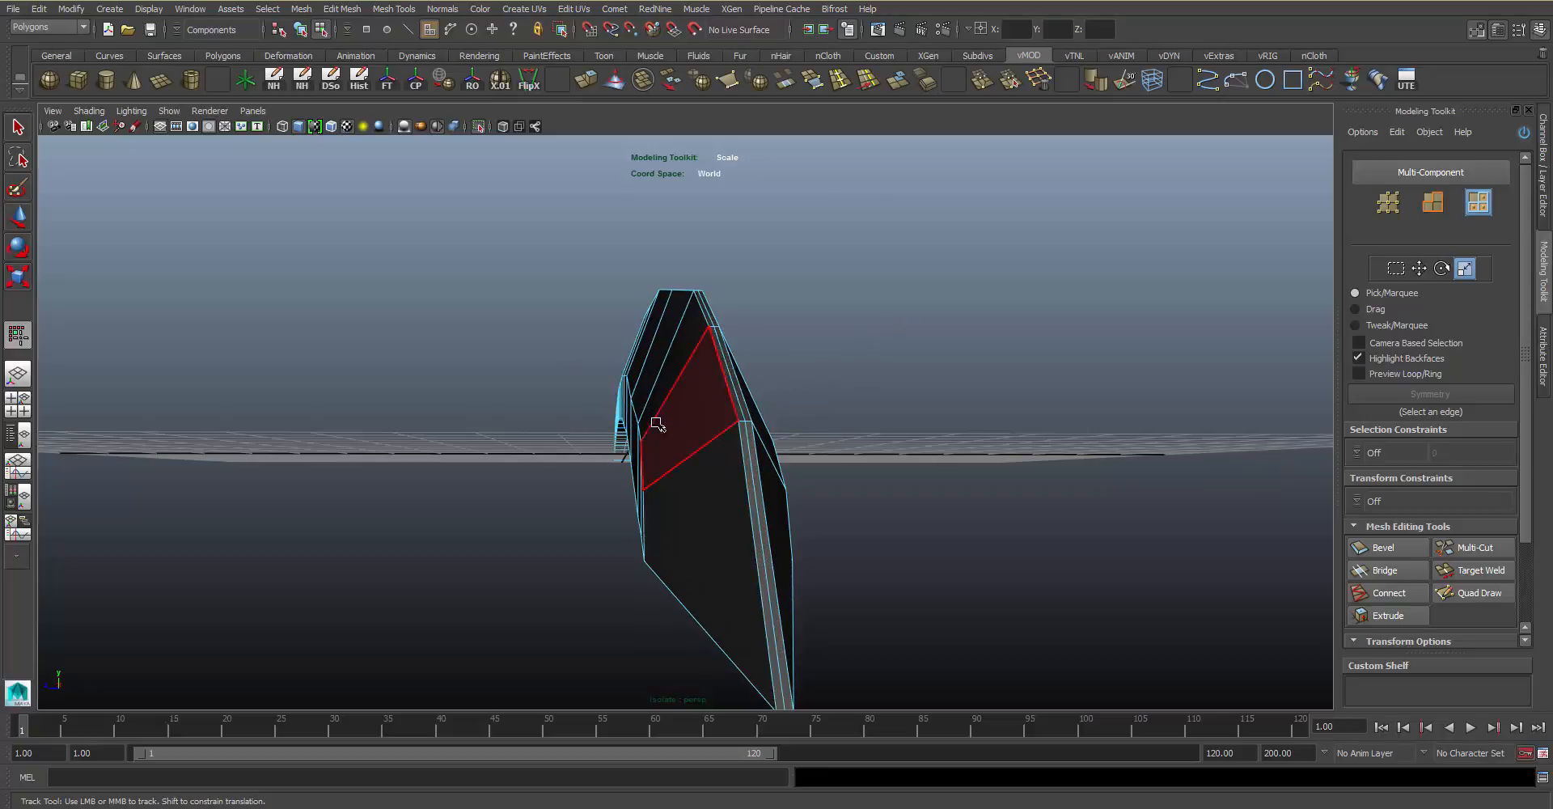
# Insert lengthwise edge loops with Multi-Cut close to the blade's thin upper edge and beside the middle lengthwise loop
pyautogui.keyDown('alt'); pyautogui.moveTo(657, 423); pyautogui.dragTo(884, 405); pyautogui.keyUp('alt')
pyautogui.keyDown('alt'); pyautogui.moveTo(884, 405); pyautogui.dragTo(864, 429, button='right'); pyautogui.keyUp('alt')
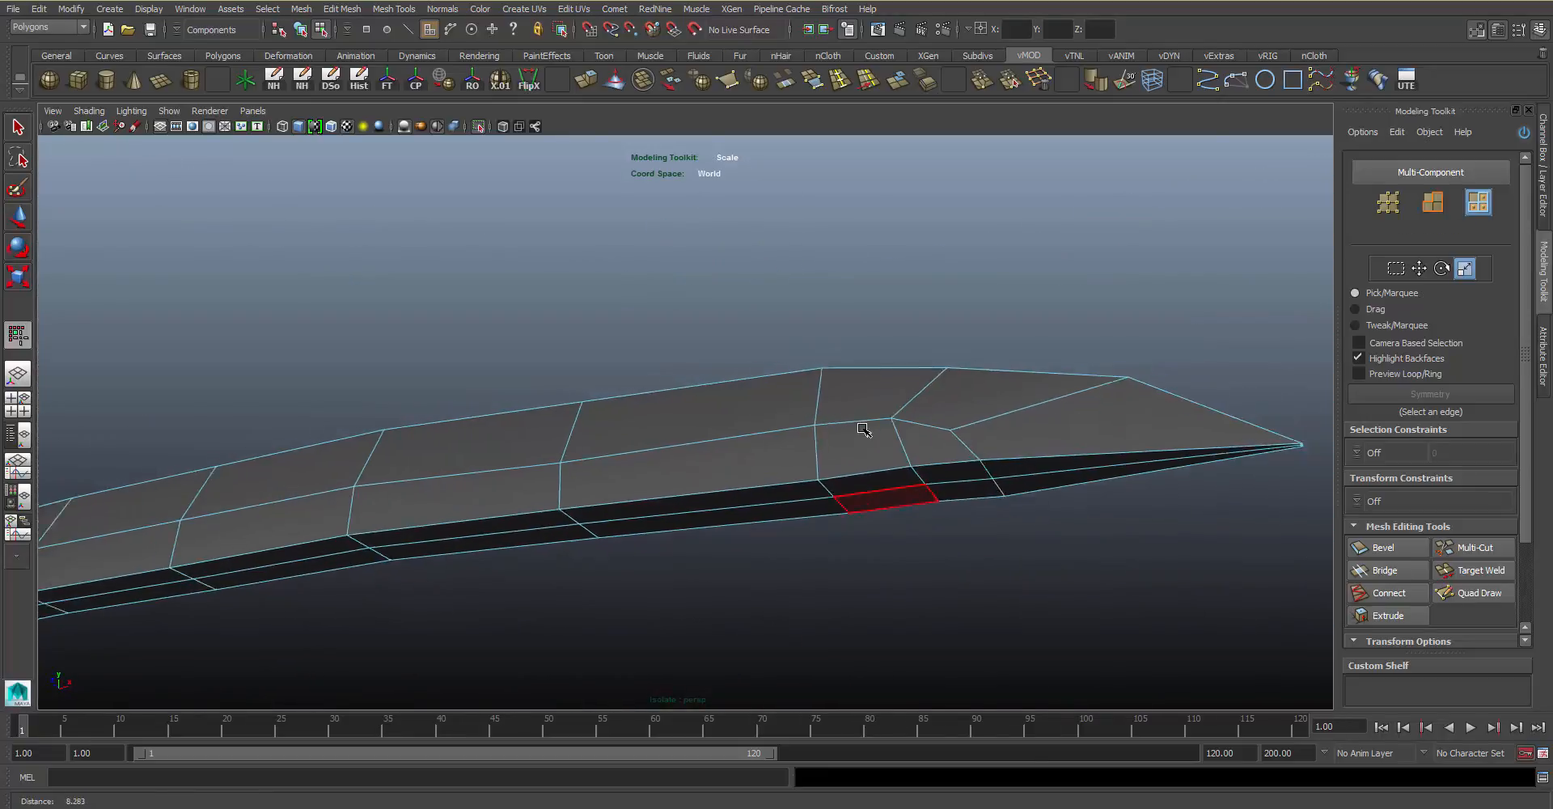
pyautogui.moveTo(864, 429)
pyautogui.keyDown('alt'); pyautogui.mouseDown()
pyautogui.moveTo(856, 440)
pyautogui.moveTo(842, 385)
pyautogui.moveTo(817, 418)
pyautogui.moveTo(869, 411)
pyautogui.mouseUp(); pyautogui.keyUp('alt')
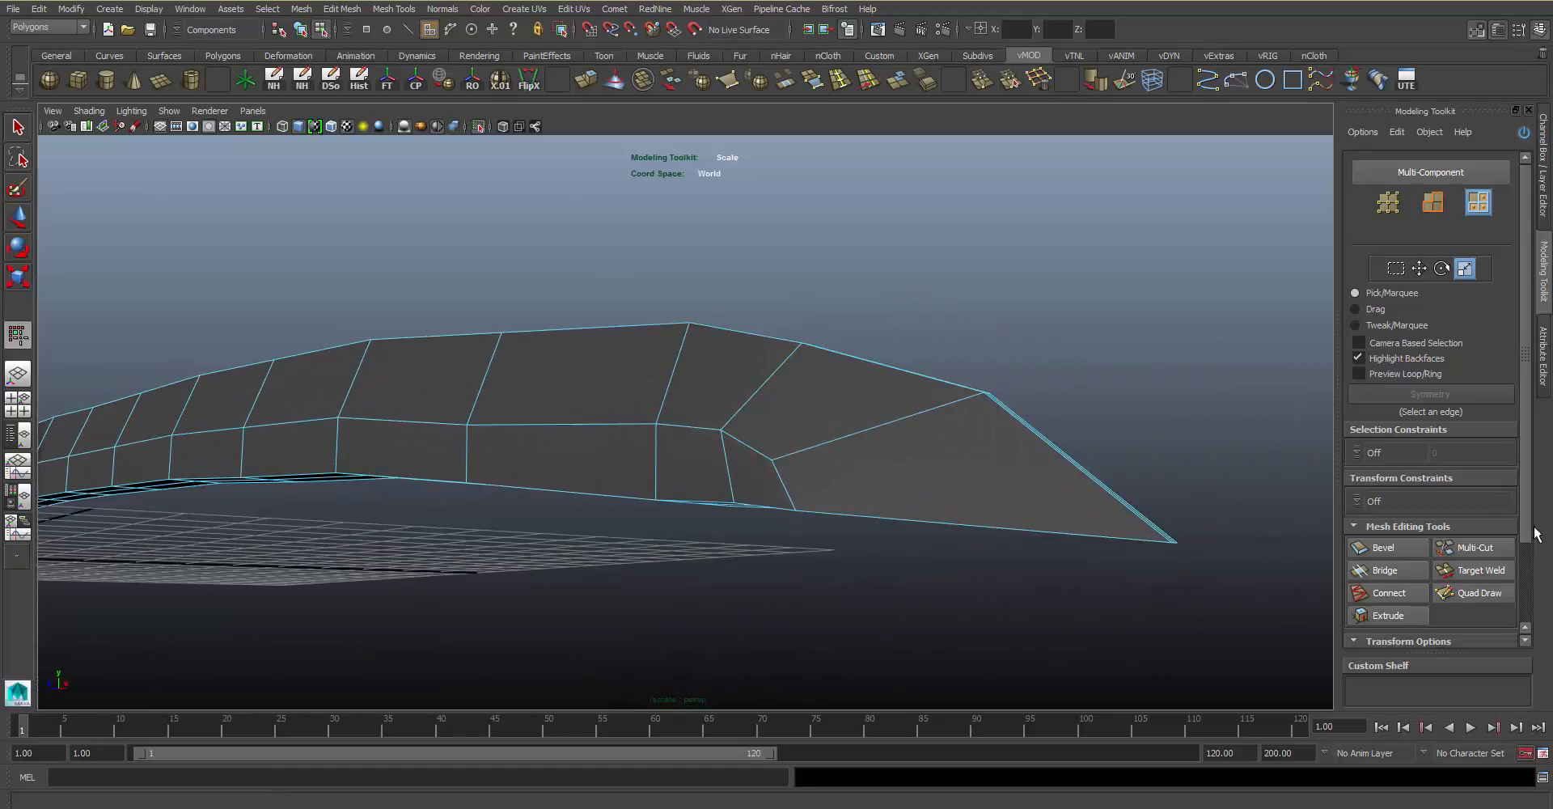
pyautogui.click(1490, 548)
pyautogui.keyDown('alt'); pyautogui.moveTo(1006, 451); pyautogui.dragTo(846, 408, button='middle'); pyautogui.keyUp('alt')
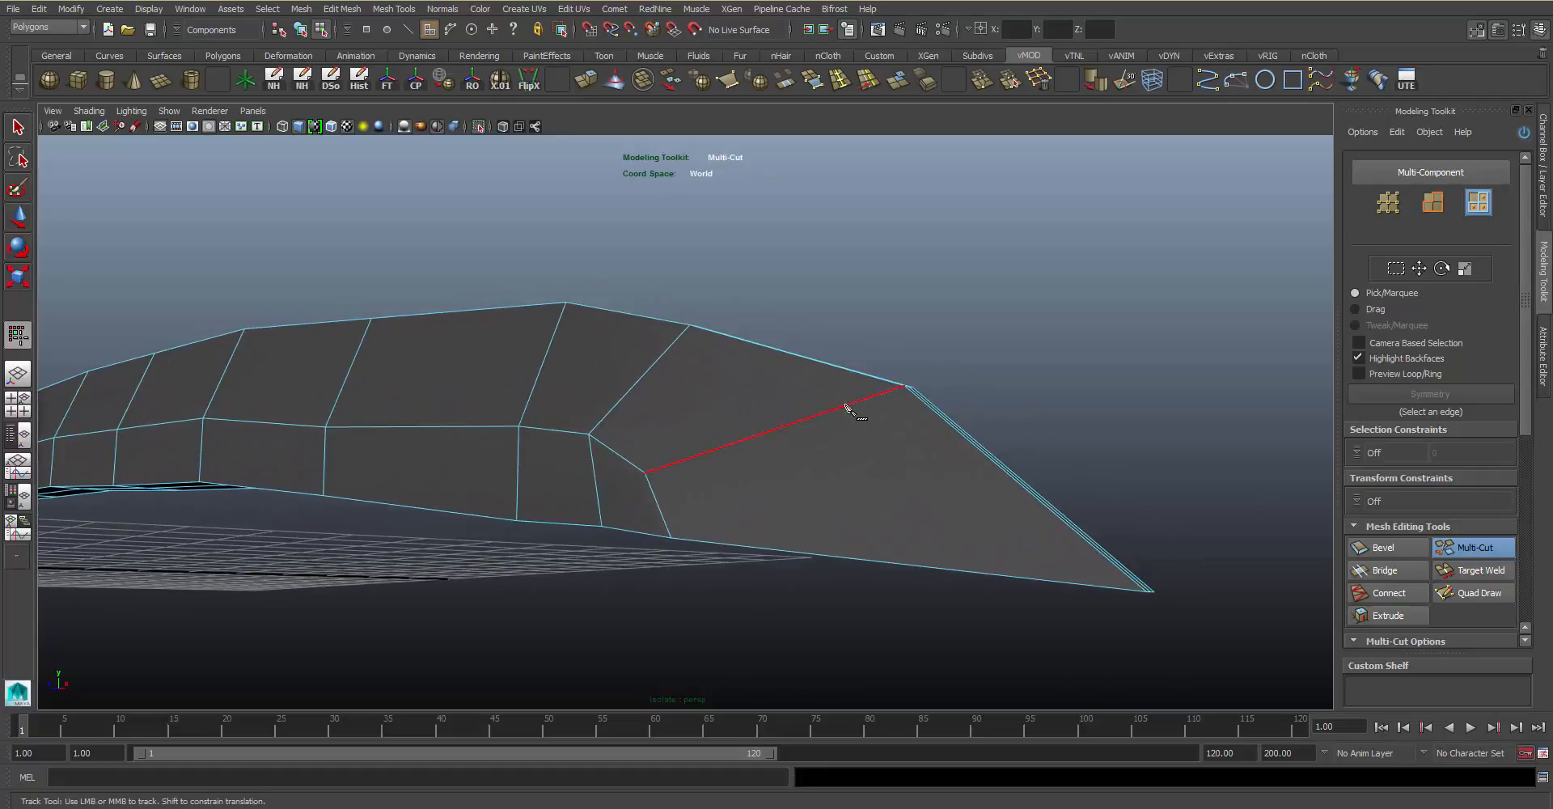
pyautogui.rightClick(875, 512)
pyautogui.keyDown('alt'); pyautogui.moveTo(720, 471); pyautogui.dragTo(854, 444, button='middle'); pyautogui.keyUp('alt')
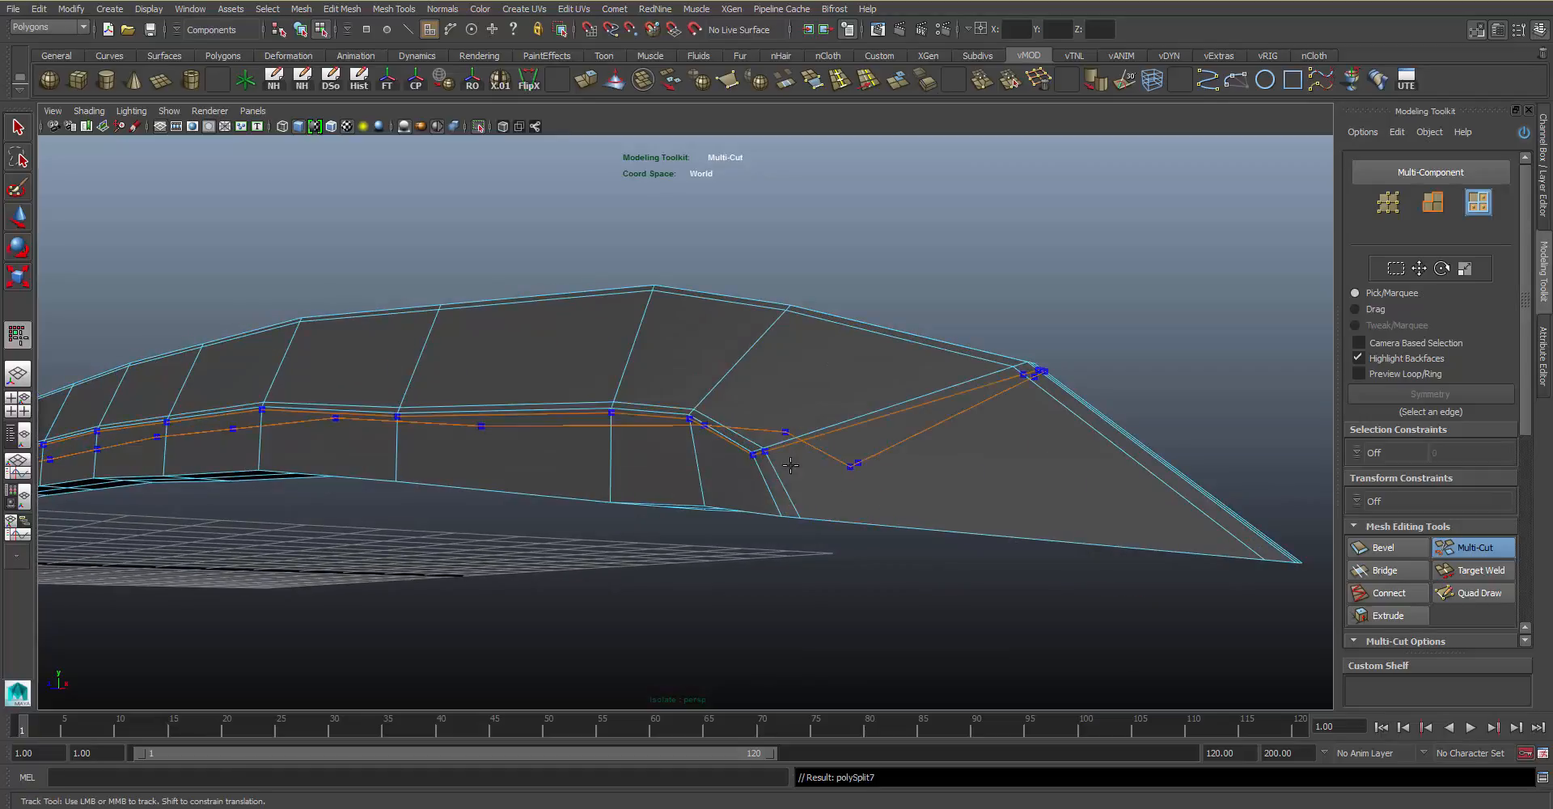
pyautogui.keyDown('ctrl'); pyautogui.click(759, 451); pyautogui.keyUp('ctrl')
# Insert another lengthwise edge loop with Multi-Cut just above the blade's lower edge
pyautogui.keyDown('alt'); pyautogui.moveTo(758, 451); pyautogui.dragTo(873, 469); pyautogui.keyUp('alt')
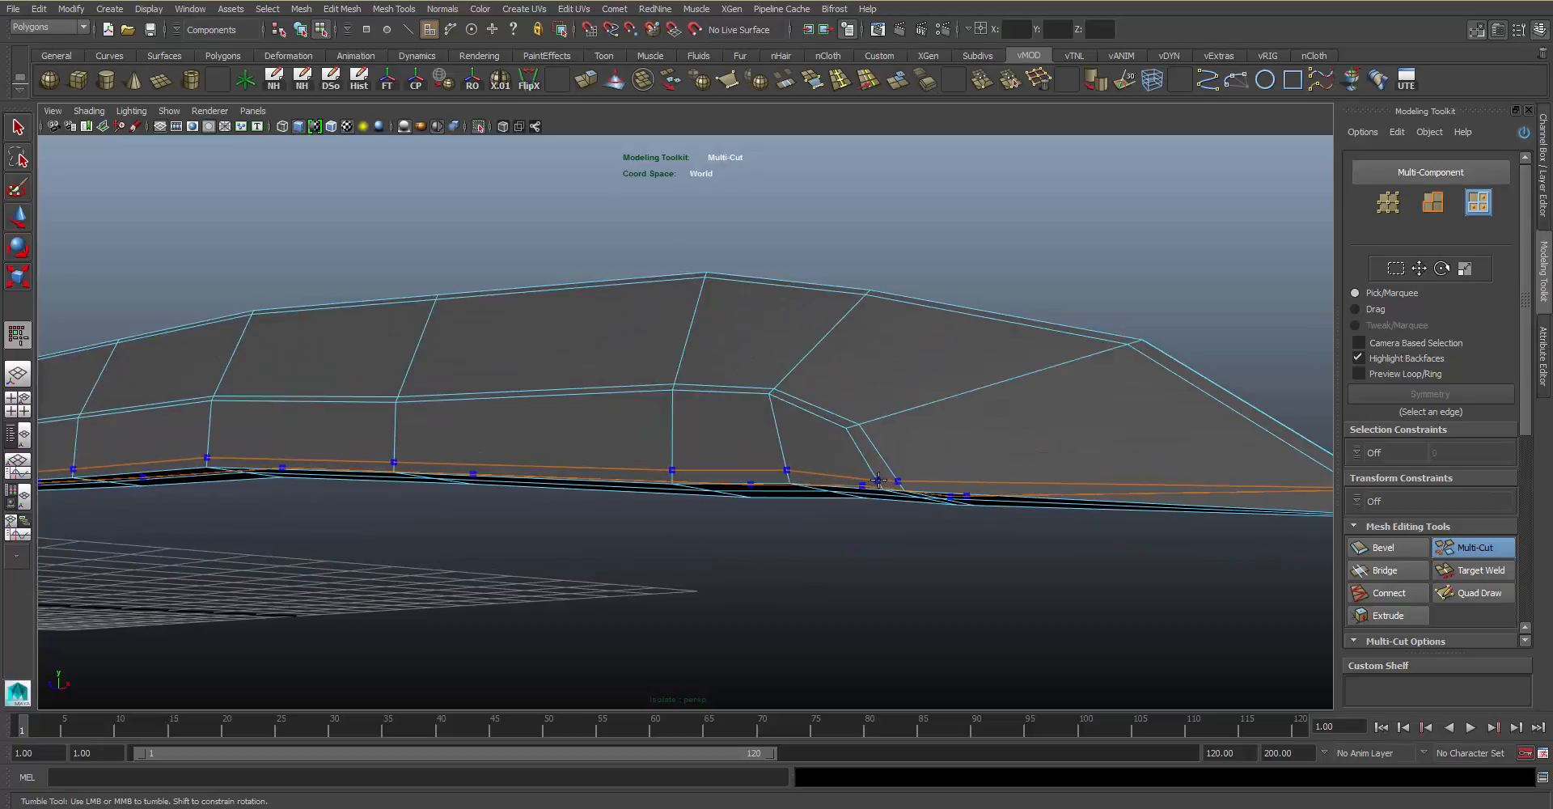
pyautogui.keyDown('alt'); pyautogui.moveTo(955, 445); pyautogui.dragTo(1092, 389); pyautogui.keyUp('alt')
pyautogui.keyDown('alt'); pyautogui.moveTo(1092, 388); pyautogui.dragTo(518, 365, button='right'); pyautogui.keyUp('alt')
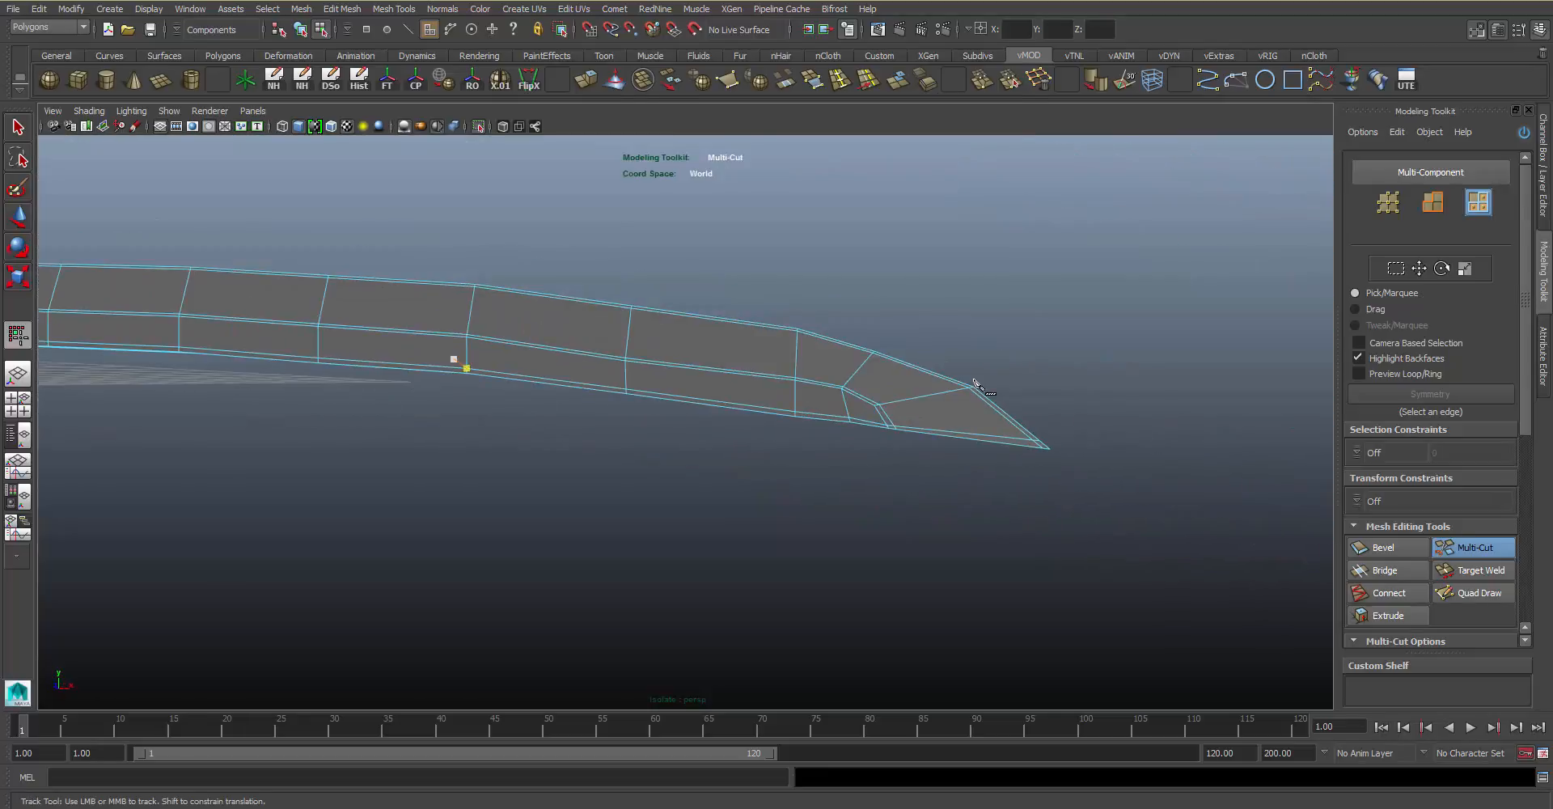
pyautogui.moveTo(578, 432)
pyautogui.keyDown('alt'); pyautogui.mouseDown(button='middle')
pyautogui.moveTo(1045, 374)
pyautogui.moveTo(1213, 401)
pyautogui.mouseUp(button='middle'); pyautogui.keyUp('alt')
pyautogui.keyDown('alt'); pyautogui.moveTo(676, 469); pyautogui.dragTo(1311, 499, button='middle'); pyautogui.keyUp('alt')
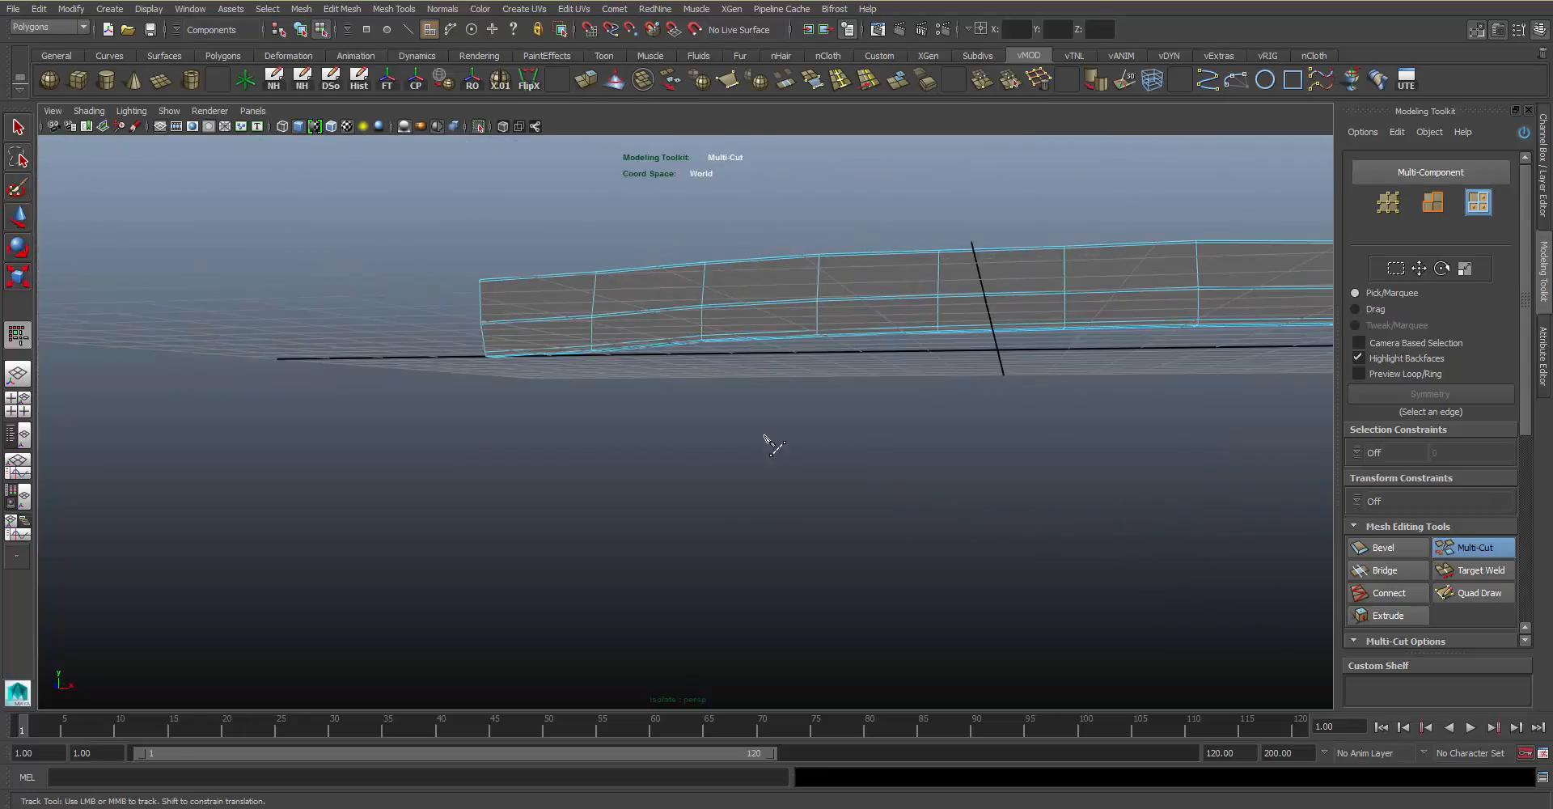
# Insert a crosswise edge loop with Multi-Cut close to the blade's base end and turn on the smooth preview
pyautogui.keyDown('alt'); pyautogui.moveTo(770, 444); pyautogui.dragTo(801, 416); pyautogui.keyUp('alt')
pyautogui.keyDown('alt'); pyautogui.moveTo(878, 518); pyautogui.dragTo(558, 352); pyautogui.keyUp('alt')
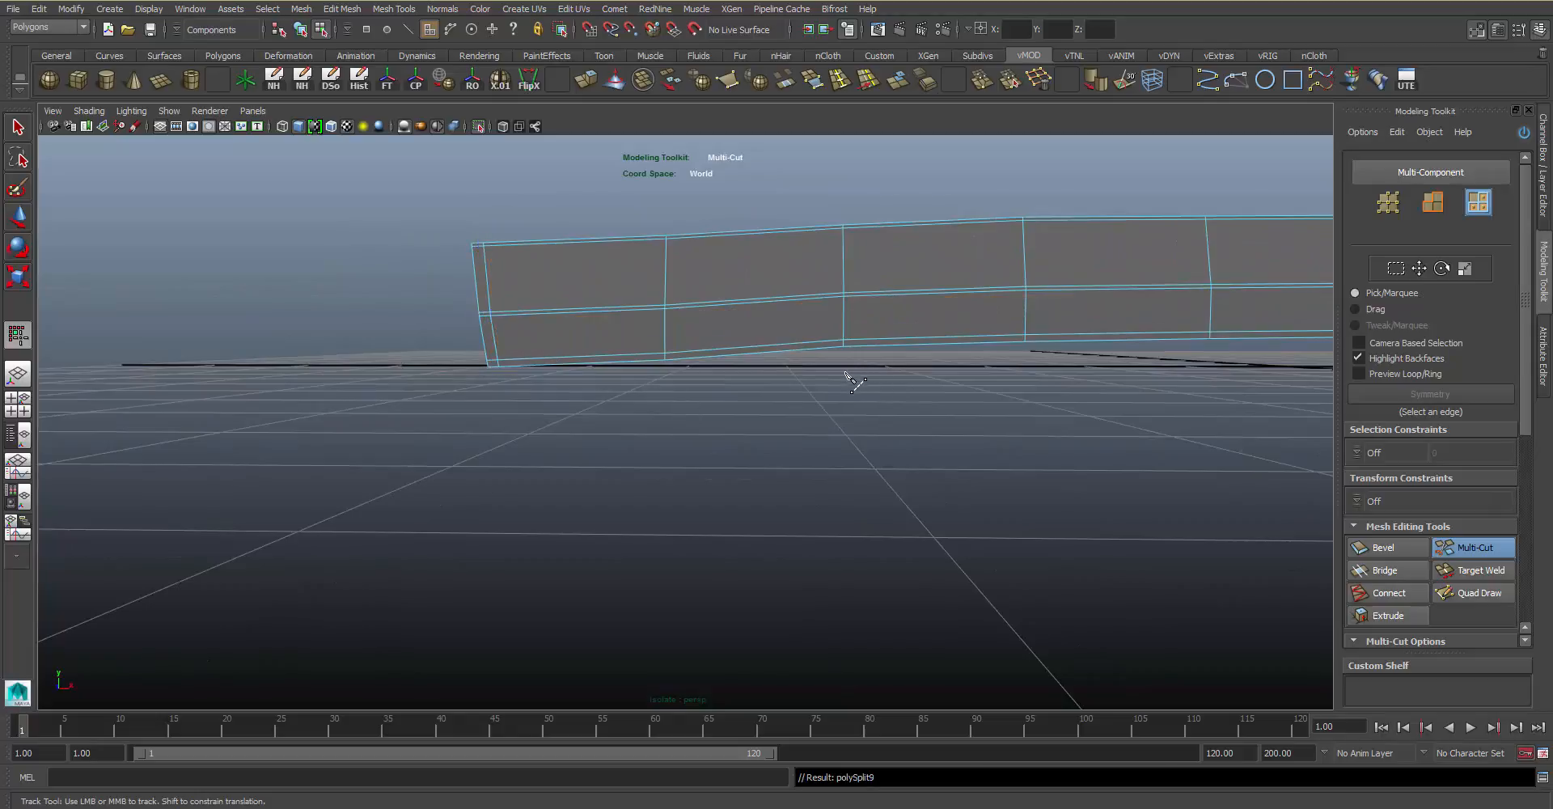
pyautogui.press('3')
pyautogui.press('q')
# Examine the smoothed blade from several angles, along its length and around the pointed tip
pyautogui.keyDown('alt'); pyautogui.moveTo(918, 302); pyautogui.dragTo(906, 355); pyautogui.keyUp('alt')
pyautogui.keyDown('alt'); pyautogui.moveTo(695, 344); pyautogui.dragTo(406, 318, button='right'); pyautogui.keyUp('alt')
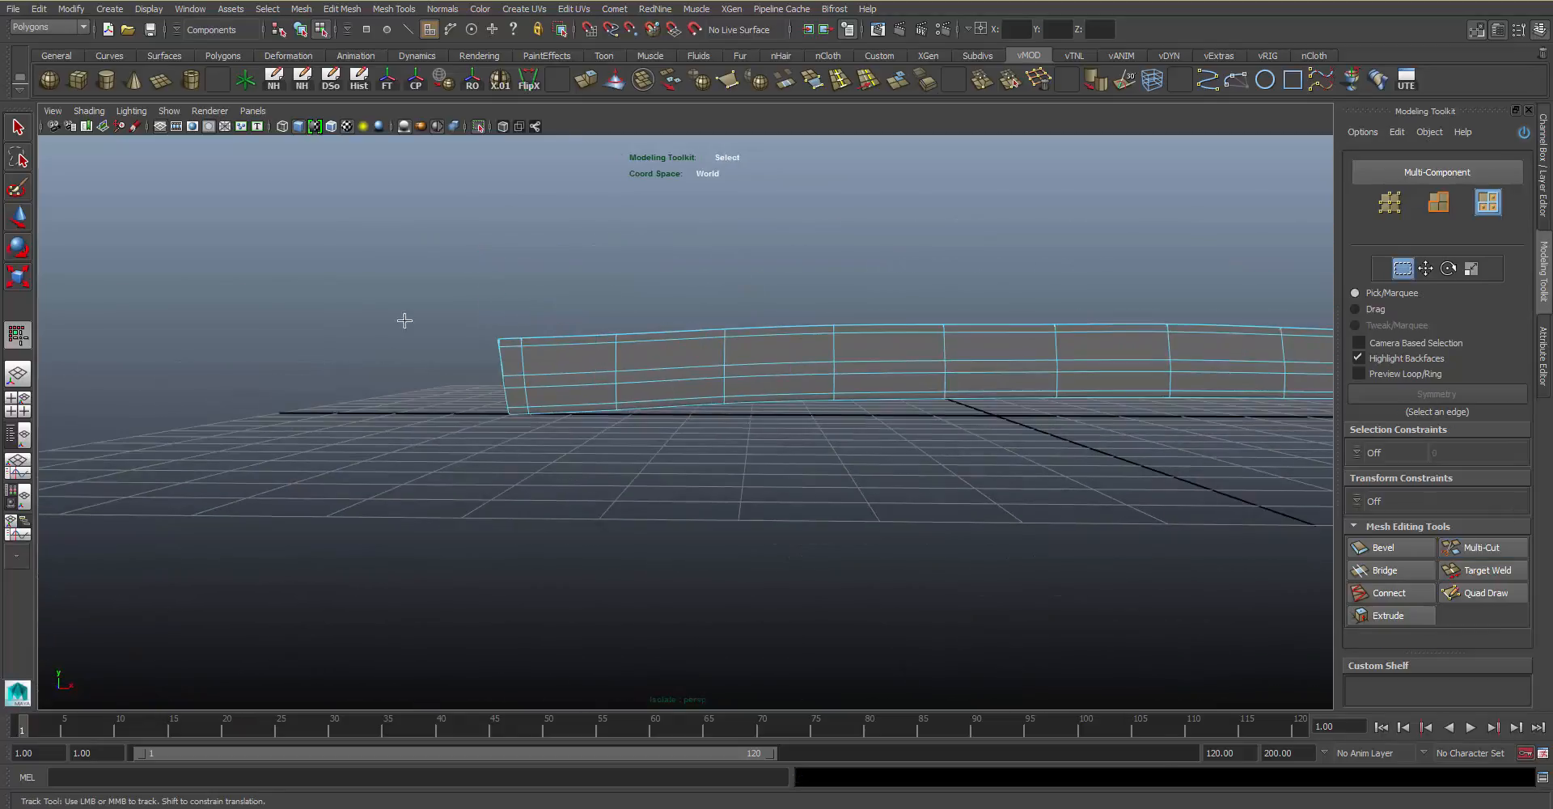
pyautogui.keyDown('alt'); pyautogui.moveTo(1028, 344); pyautogui.dragTo(372, 379, button='middle'); pyautogui.keyUp('alt')
pyautogui.keyDown('alt'); pyautogui.moveTo(914, 390); pyautogui.dragTo(478, 379, button='middle'); pyautogui.keyUp('alt')
pyautogui.keyDown('alt'); pyautogui.moveTo(1044, 379); pyautogui.dragTo(291, 344, button='middle'); pyautogui.keyUp('alt')
pyautogui.moveTo(754, 360); pyautogui.dragTo(842, 296, button='right')
pyautogui.click(811, 378)
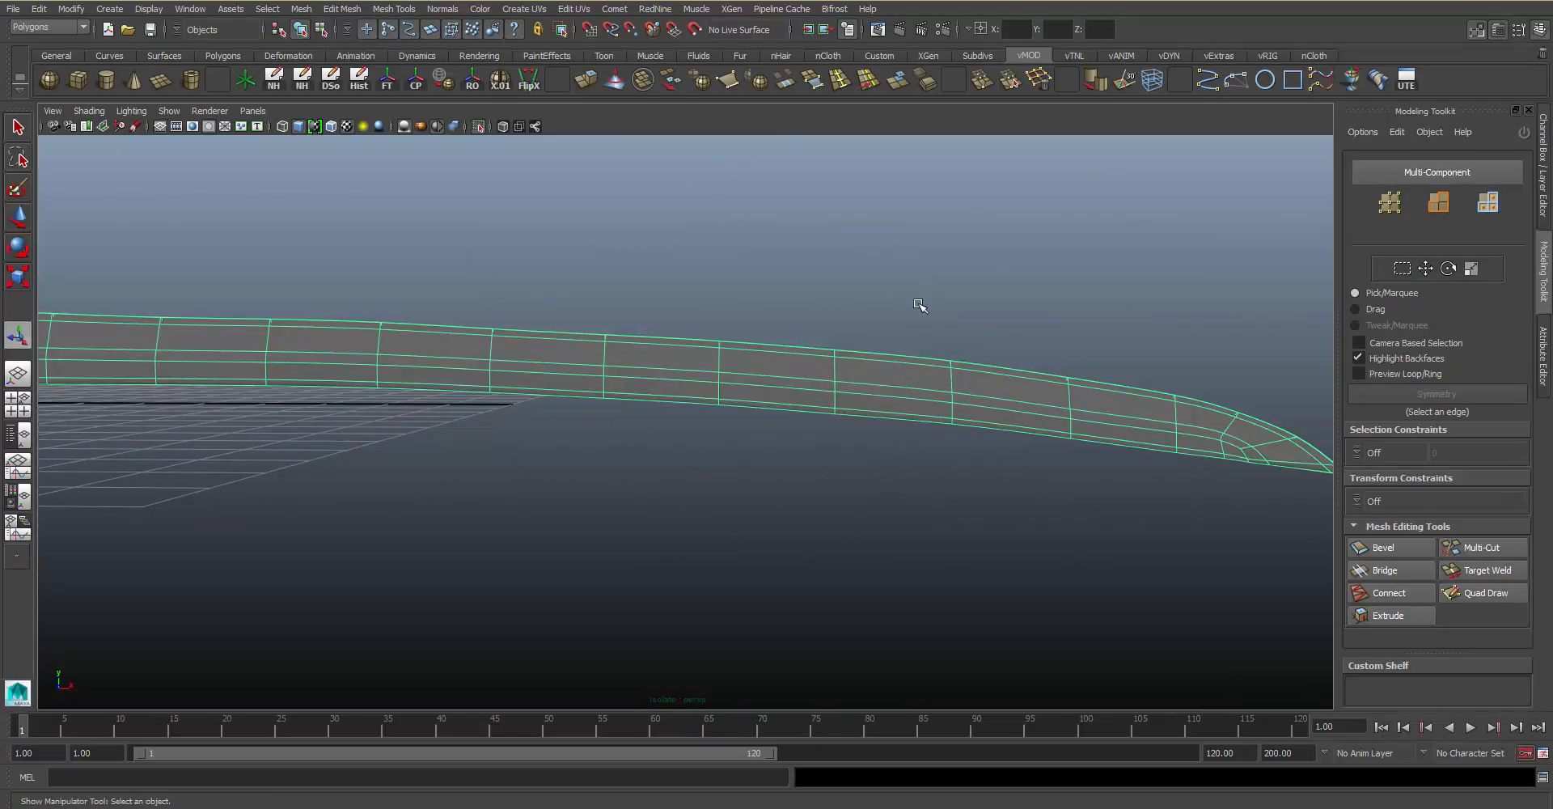
pyautogui.click(921, 304)
pyautogui.keyDown('alt'); pyautogui.moveTo(1114, 306); pyautogui.dragTo(720, 307, button='middle'); pyautogui.keyUp('alt')
pyautogui.keyDown('alt'); pyautogui.moveTo(931, 353); pyautogui.dragTo(555, 305); pyautogui.keyUp('alt')
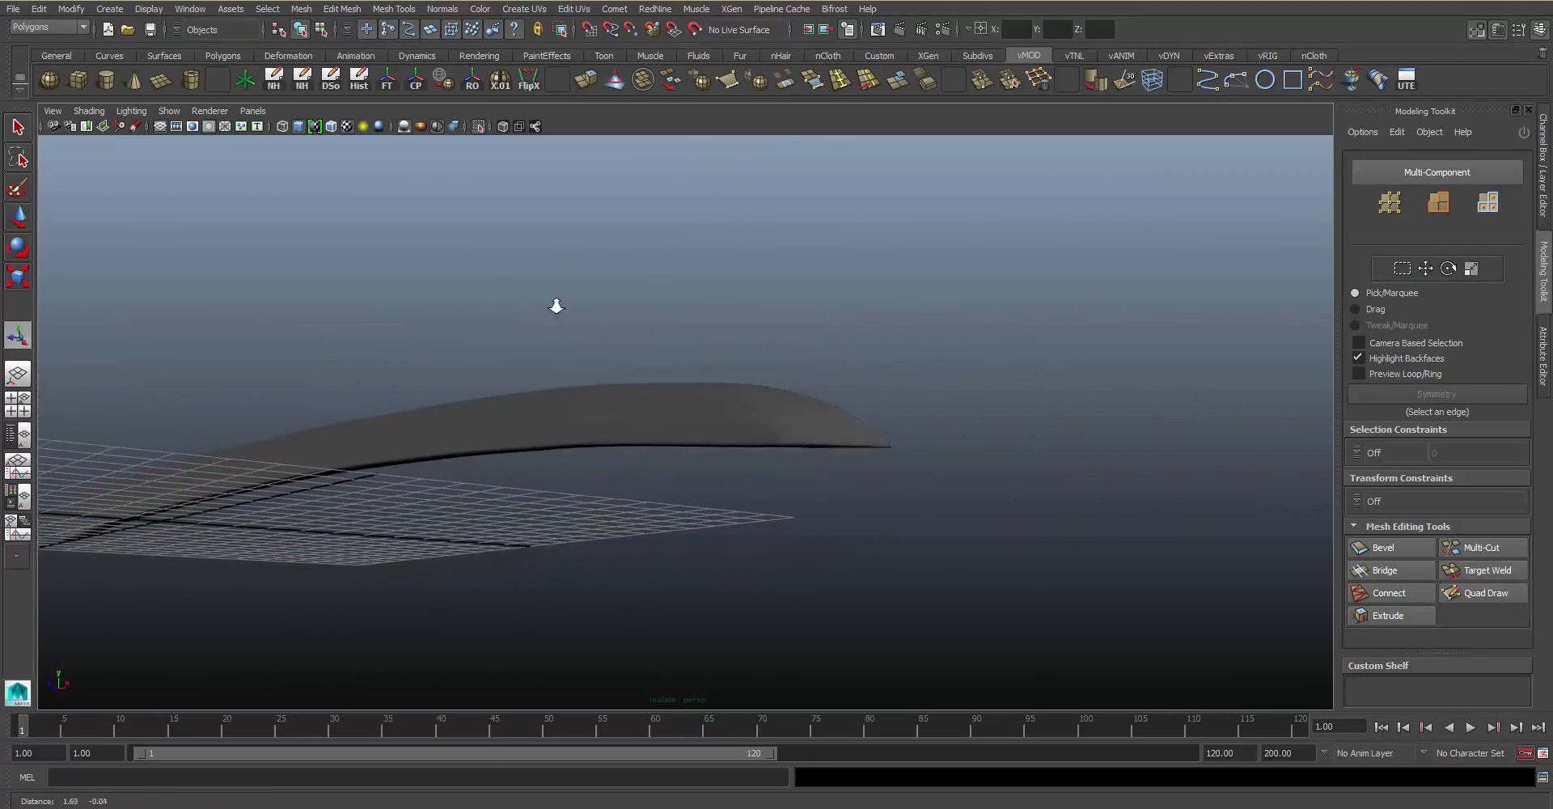
pyautogui.keyDown('alt'); pyautogui.moveTo(555, 305); pyautogui.dragTo(950, 371, button='right'); pyautogui.keyUp('alt')
pyautogui.keyDown('alt'); pyautogui.moveTo(950, 371); pyautogui.dragTo(776, 348); pyautogui.keyUp('alt')
pyautogui.keyDown('alt'); pyautogui.moveTo(777, 348); pyautogui.dragTo(593, 343, button='middle'); pyautogui.keyUp('alt')
pyautogui.keyDown('alt'); pyautogui.moveTo(593, 344); pyautogui.dragTo(795, 287); pyautogui.keyUp('alt')
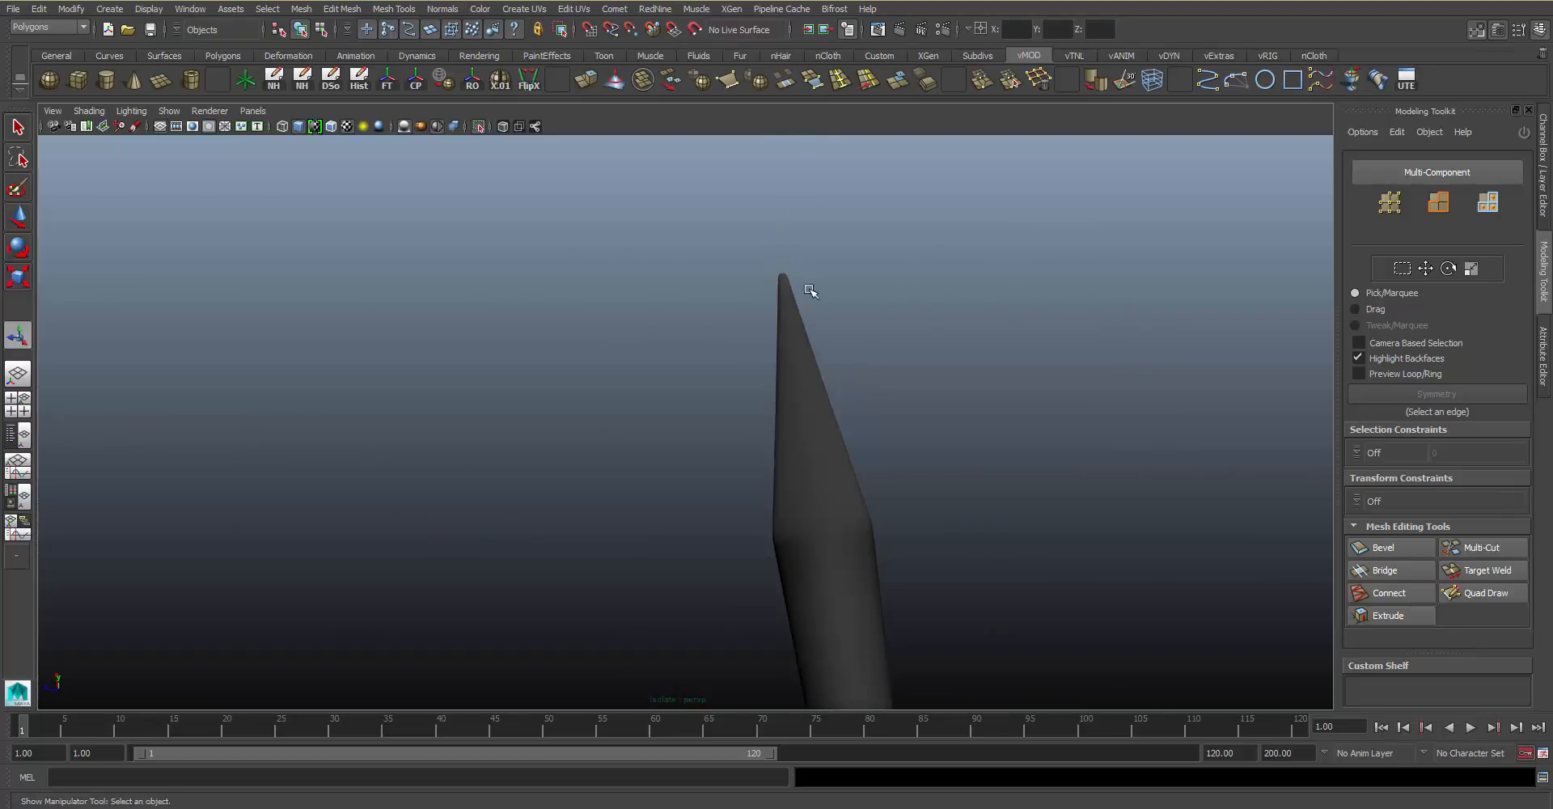
pyautogui.keyDown('alt'); pyautogui.moveTo(838, 386); pyautogui.dragTo(635, 302); pyautogui.keyUp('alt')
pyautogui.keyDown('alt'); pyautogui.moveTo(635, 302); pyautogui.dragTo(791, 387, button='right'); pyautogui.keyUp('alt')
pyautogui.keyDown('alt'); pyautogui.moveTo(790, 388); pyautogui.dragTo(898, 437); pyautogui.keyUp('alt')
# Return to the unsmoothed display and select the strip of side faces below the middle loops, from the tip area to the base
pyautogui.press('1')
pyautogui.keyDown('alt'); pyautogui.moveTo(898, 437); pyautogui.dragTo(1010, 455, button='middle'); pyautogui.keyUp('alt')
pyautogui.scroll(4, 1010, 454)
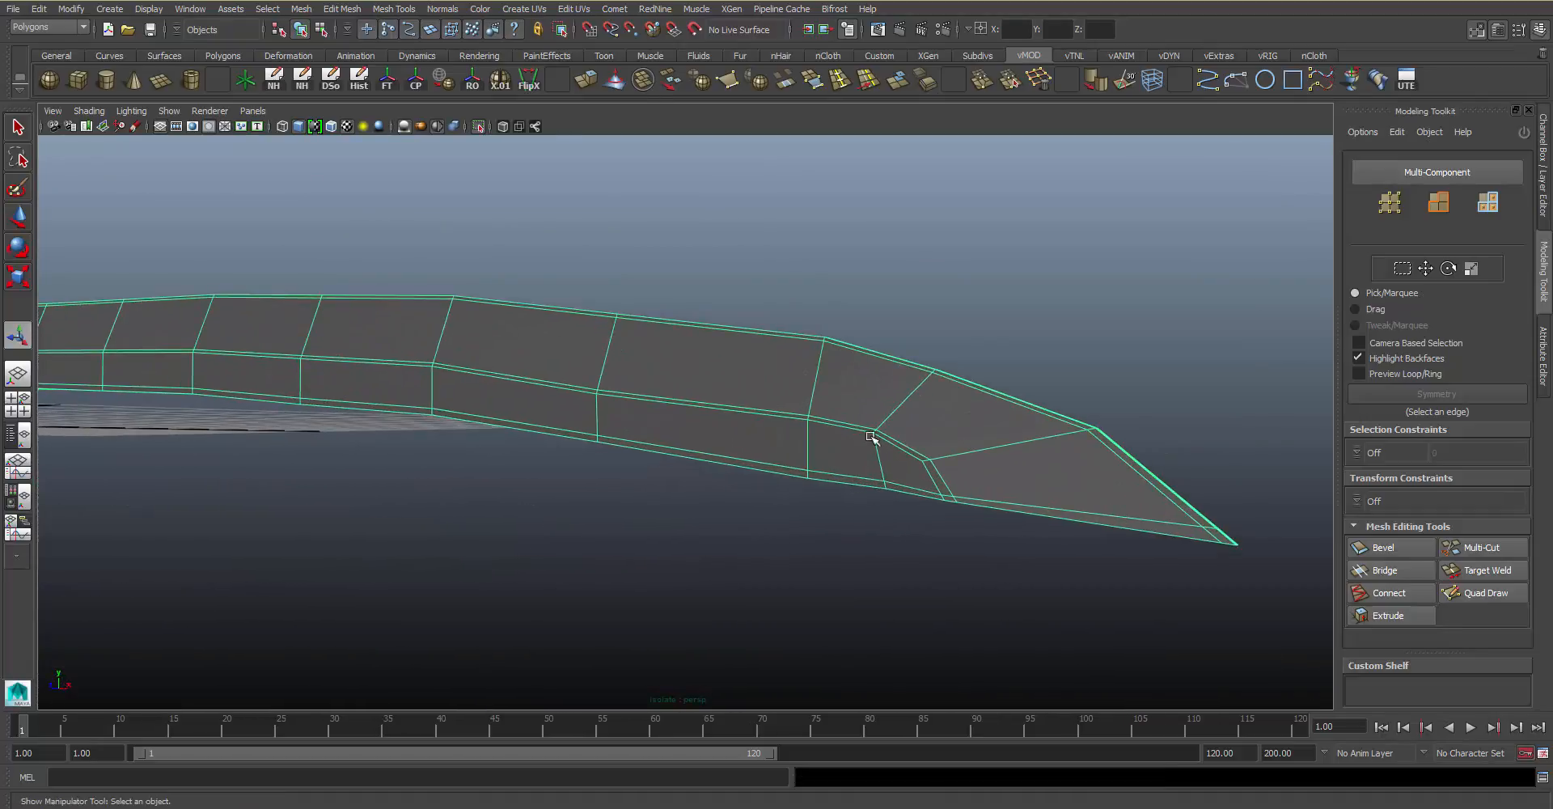
pyautogui.moveTo(864, 434); pyautogui.dragTo(900, 470, button='right')
pyautogui.click(901, 469)
pyautogui.scroll(-6, 930, 461)
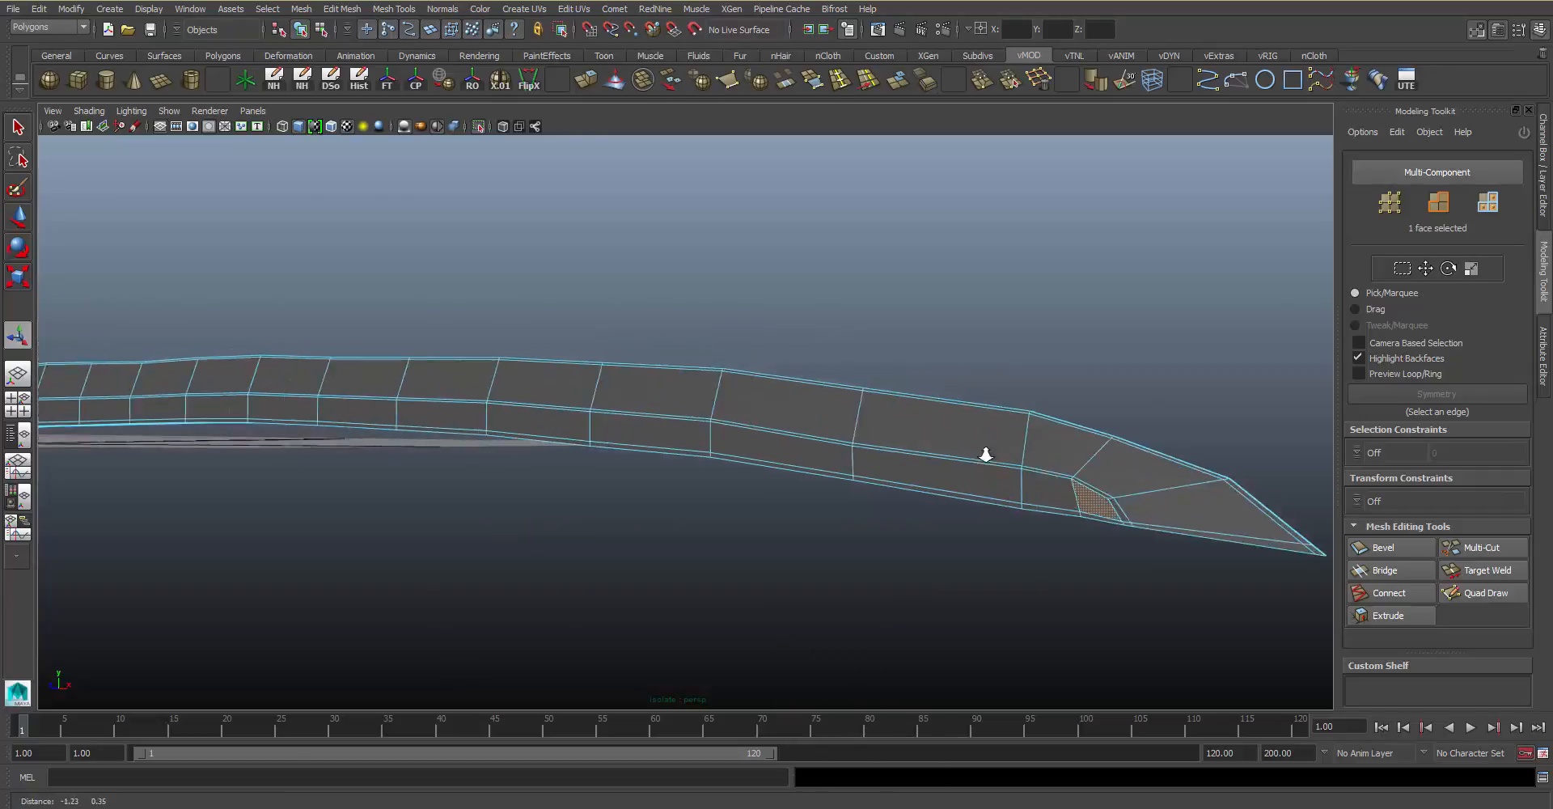
pyautogui.keyDown('alt'); pyautogui.moveTo(634, 371); pyautogui.dragTo(982, 454); pyautogui.keyUp('alt')
pyautogui.keyDown('alt'); pyautogui.moveTo(896, 464); pyautogui.dragTo(954, 461, button='middle'); pyautogui.keyUp('alt')
pyautogui.keyDown('alt'); pyautogui.moveTo(955, 461); pyautogui.dragTo(566, 481); pyautogui.keyUp('alt')
pyautogui.keyDown('shift'); pyautogui.doubleClick(568, 478); pyautogui.keyUp('shift')
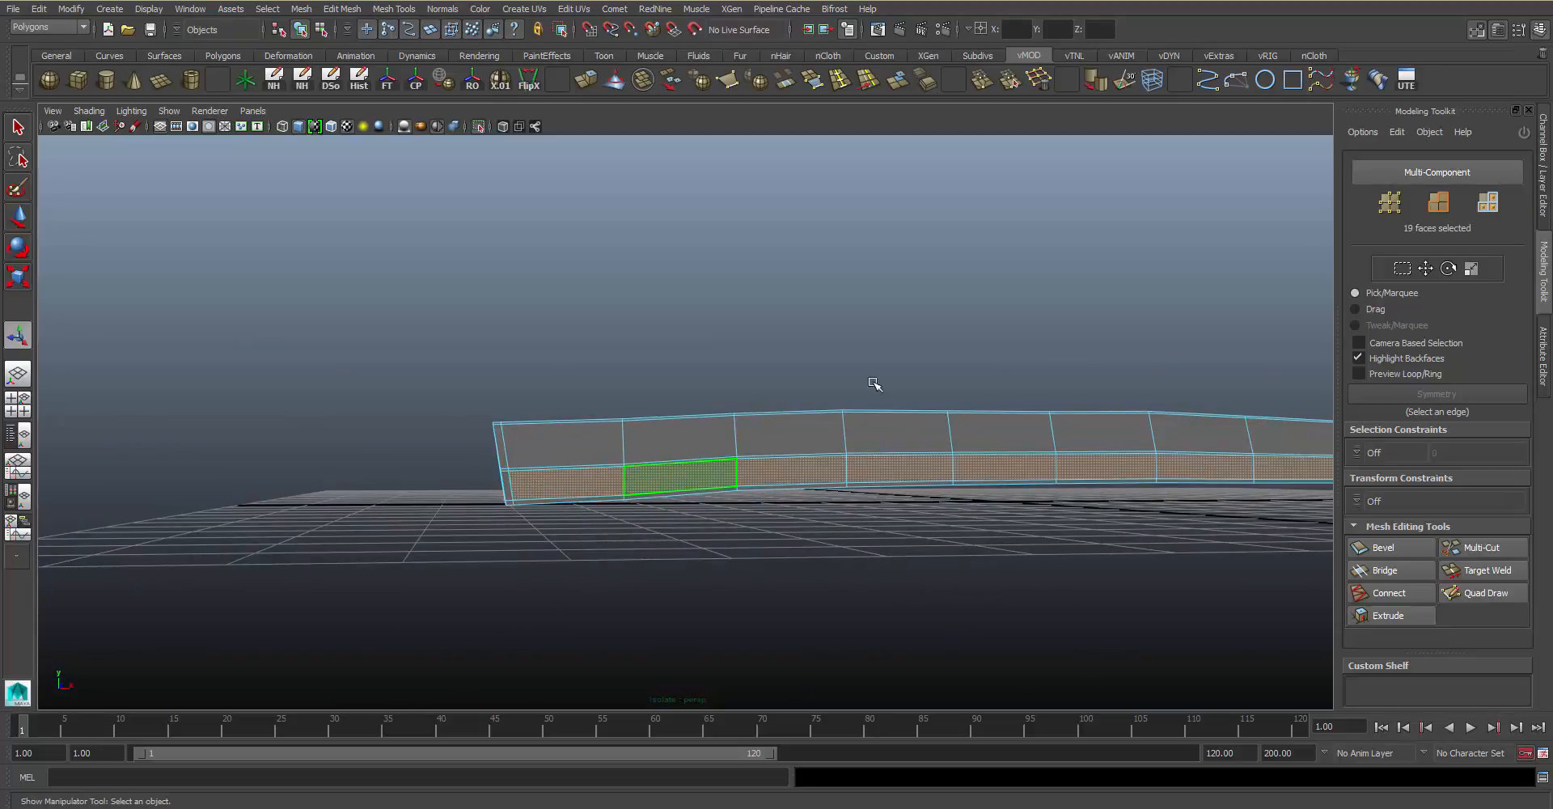
# Extrude the selected strip of side faces and scale the extrusion to about 0.883, 0.551 and 0.901 to inset it
pyautogui.keyDown('alt'); pyautogui.moveTo(874, 383); pyautogui.dragTo(1051, 364); pyautogui.keyUp('alt')
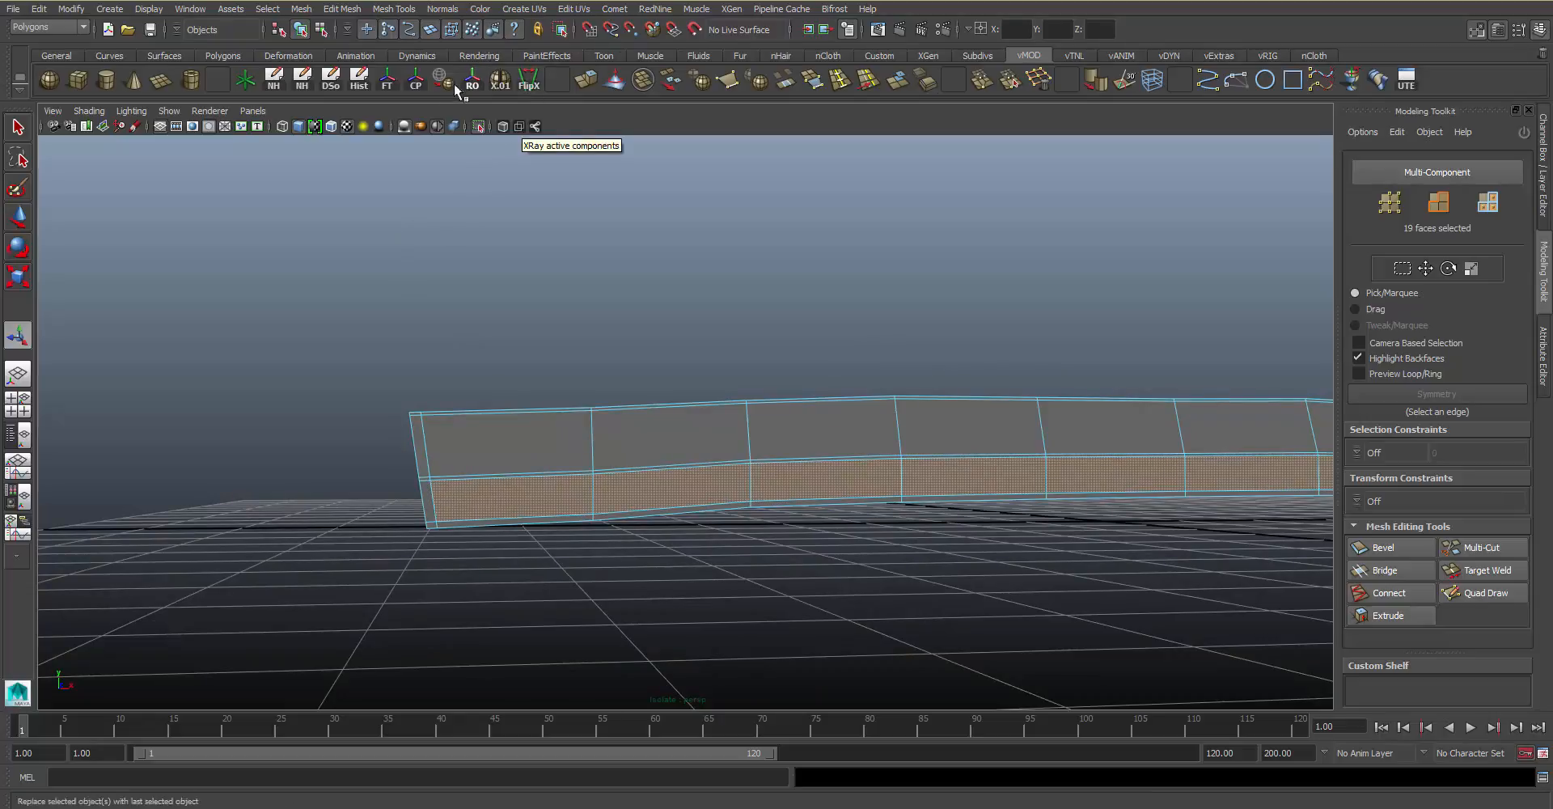
pyautogui.click(586, 80)
pyautogui.keyDown('alt'); pyautogui.moveTo(797, 431); pyautogui.dragTo(992, 489); pyautogui.keyUp('alt')
pyautogui.keyDown('alt'); pyautogui.moveTo(992, 488); pyautogui.dragTo(1049, 469, button='right'); pyautogui.keyUp('alt')
pyautogui.keyDown('alt'); pyautogui.moveTo(1049, 469); pyautogui.dragTo(1058, 440, button='middle'); pyautogui.keyUp('alt')
pyautogui.keyDown('alt'); pyautogui.moveTo(1058, 440); pyautogui.dragTo(1081, 437, button='right'); pyautogui.keyUp('alt')
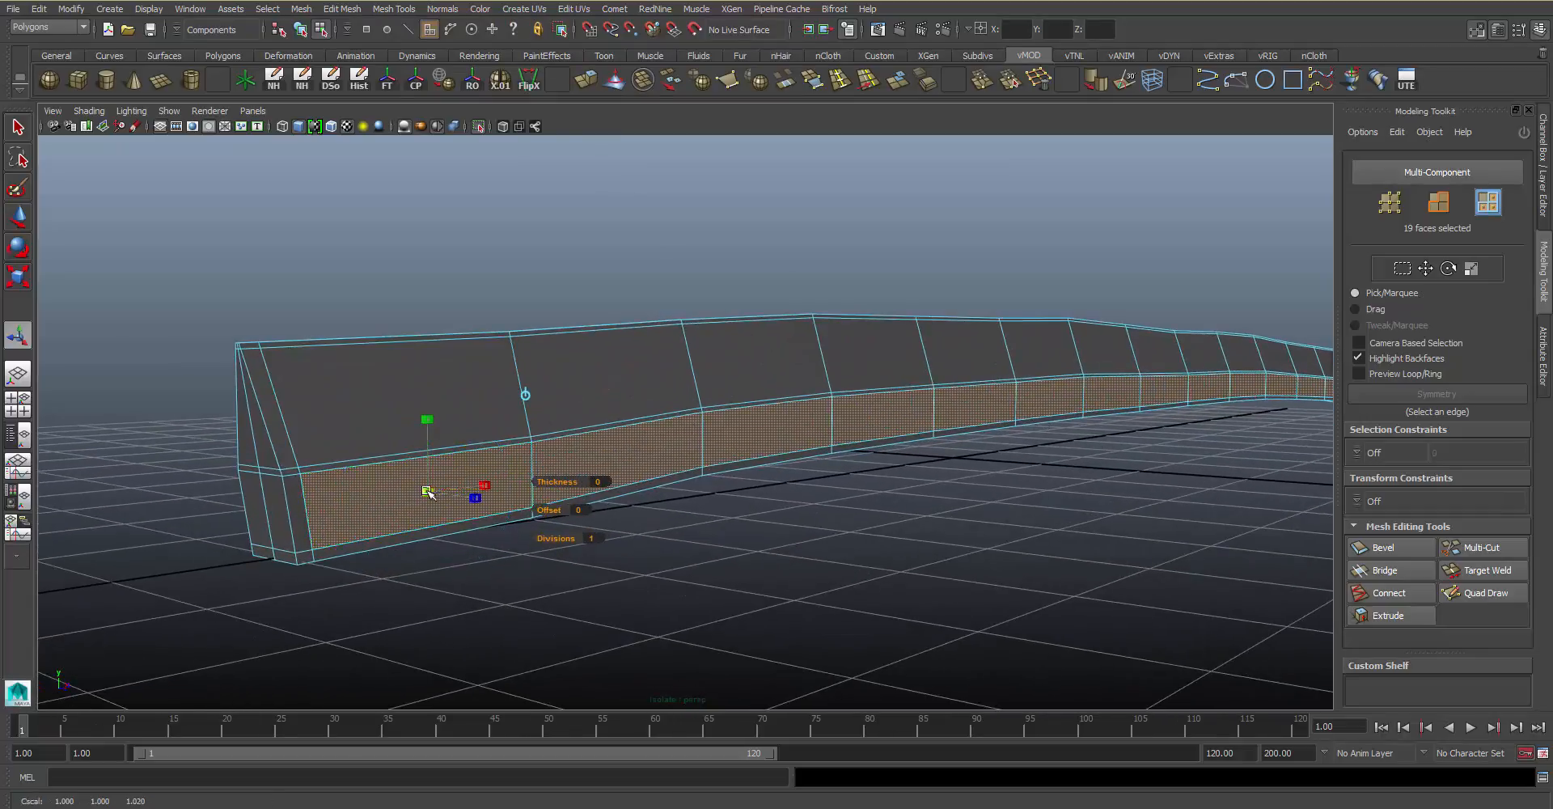
pyautogui.moveTo(428, 491); pyautogui.dragTo(423, 494)
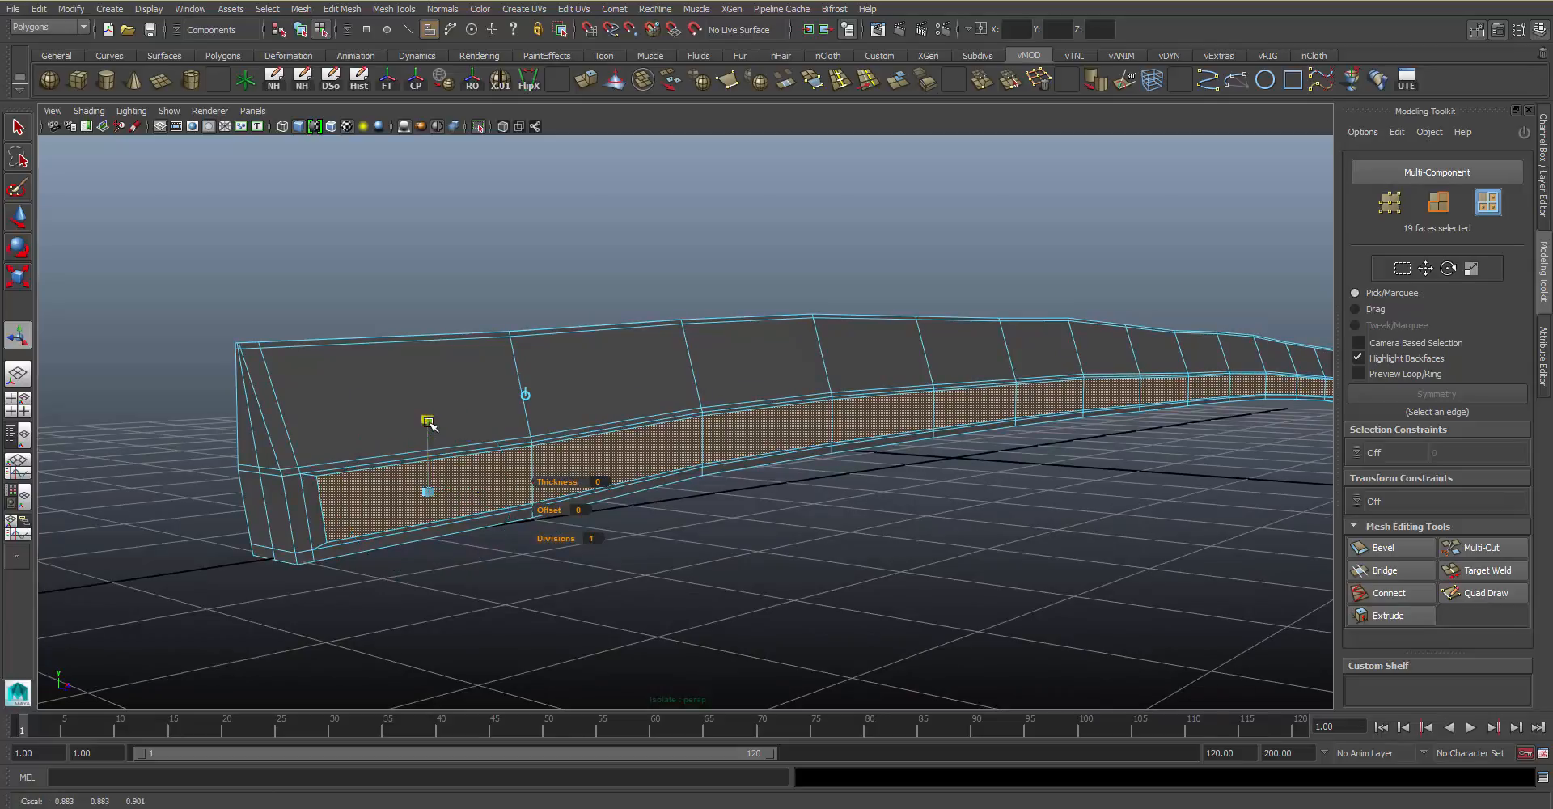
pyautogui.moveTo(428, 421); pyautogui.dragTo(447, 445)
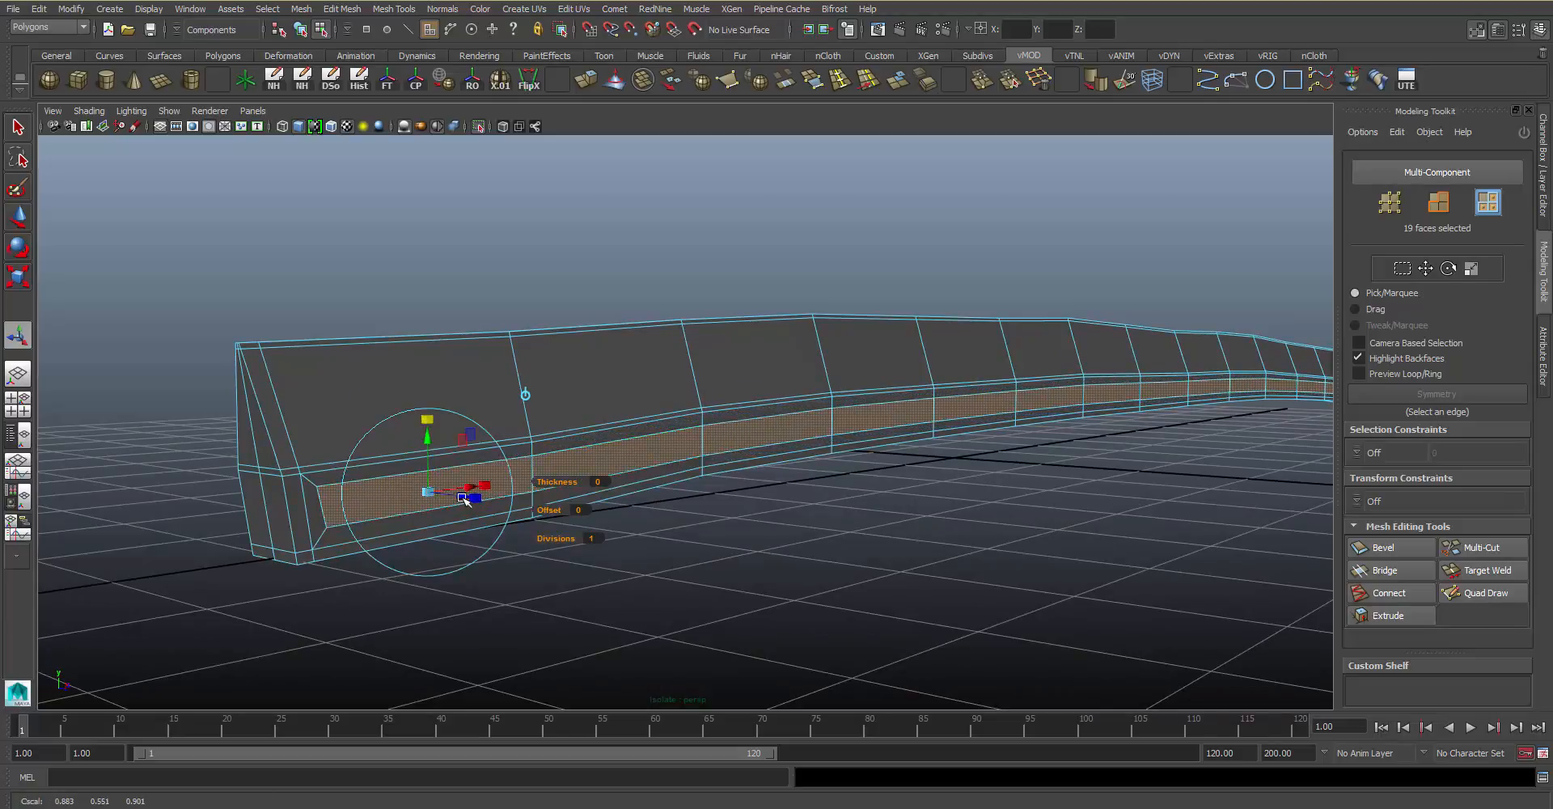
# Push the inset side faces into the blade to form a lengthwise groove and clear the selection
pyautogui.moveTo(465, 499); pyautogui.dragTo(455, 499)
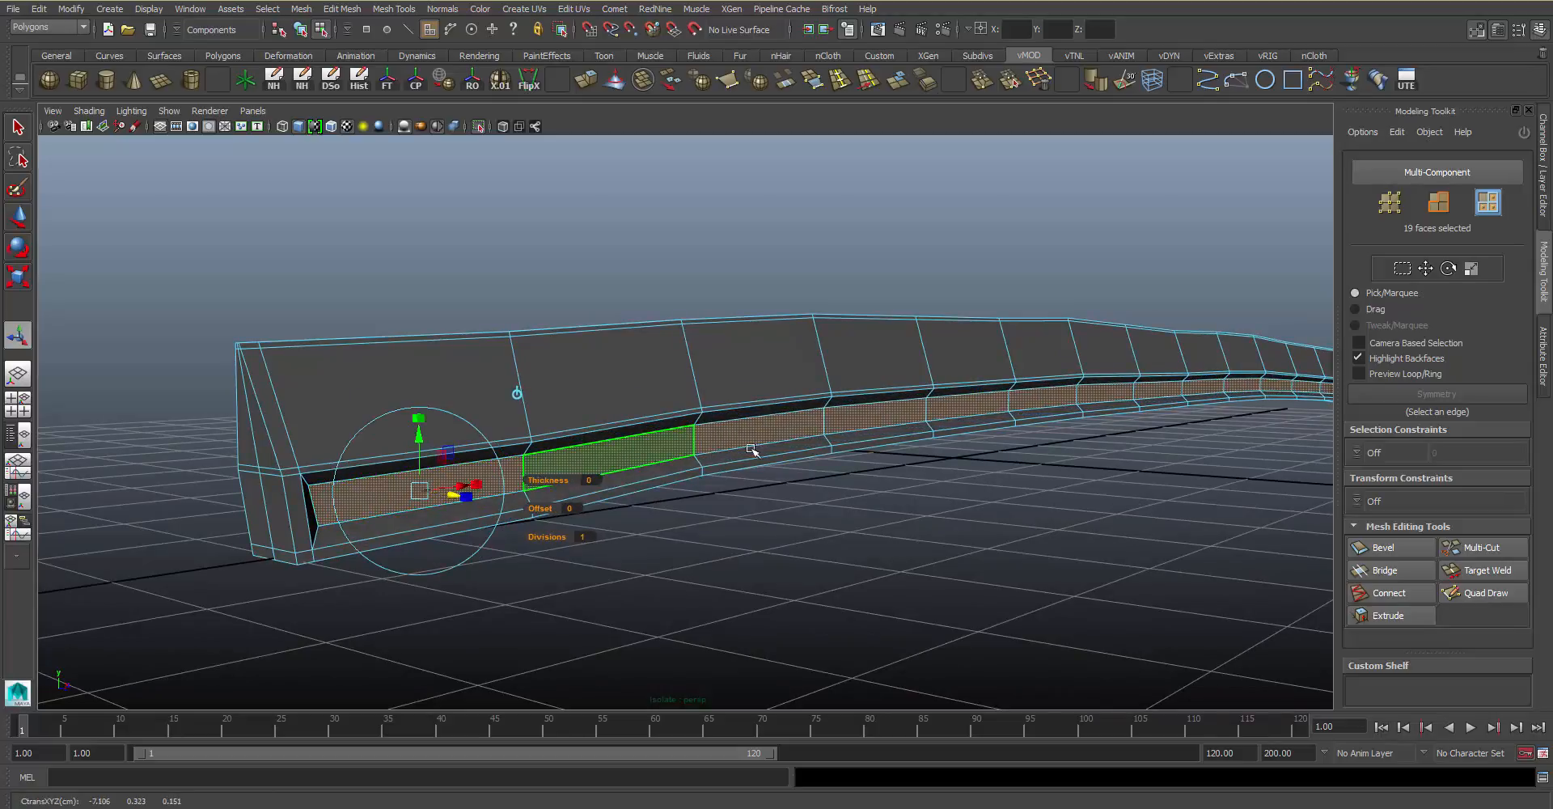
pyautogui.keyDown('alt'); pyautogui.moveTo(752, 449); pyautogui.dragTo(879, 431); pyautogui.keyUp('alt')
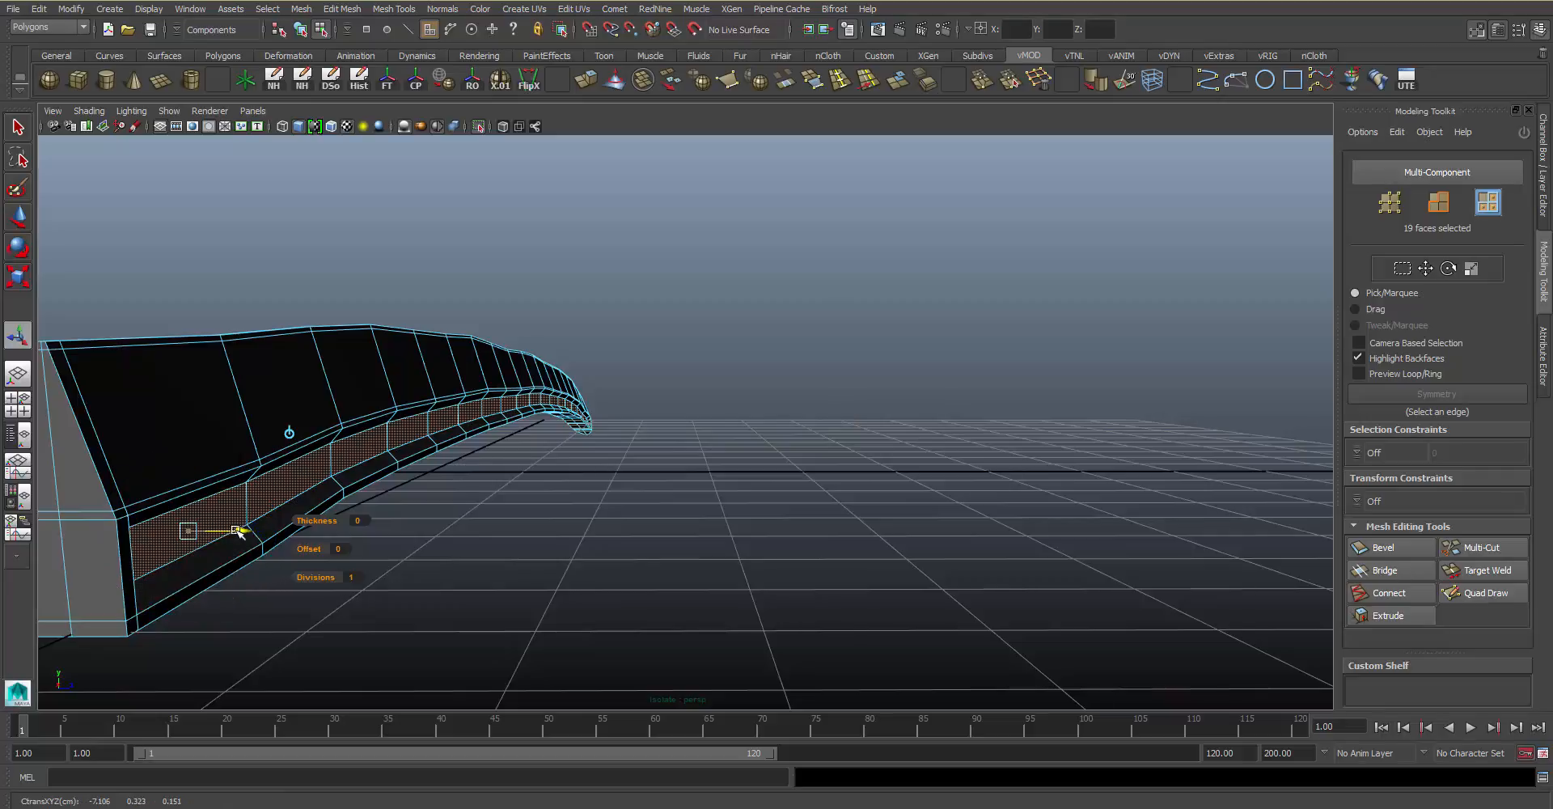
pyautogui.click(665, 486)
# Insert supporting edge loops with Multi-Cut around the groove's walls and preview the blade smoothed
pyautogui.keyDown('alt'); pyautogui.moveTo(670, 432); pyautogui.dragTo(548, 432); pyautogui.keyUp('alt')
pyautogui.keyDown('alt'); pyautogui.moveTo(548, 433); pyautogui.dragTo(824, 479, button='right'); pyautogui.keyUp('alt')
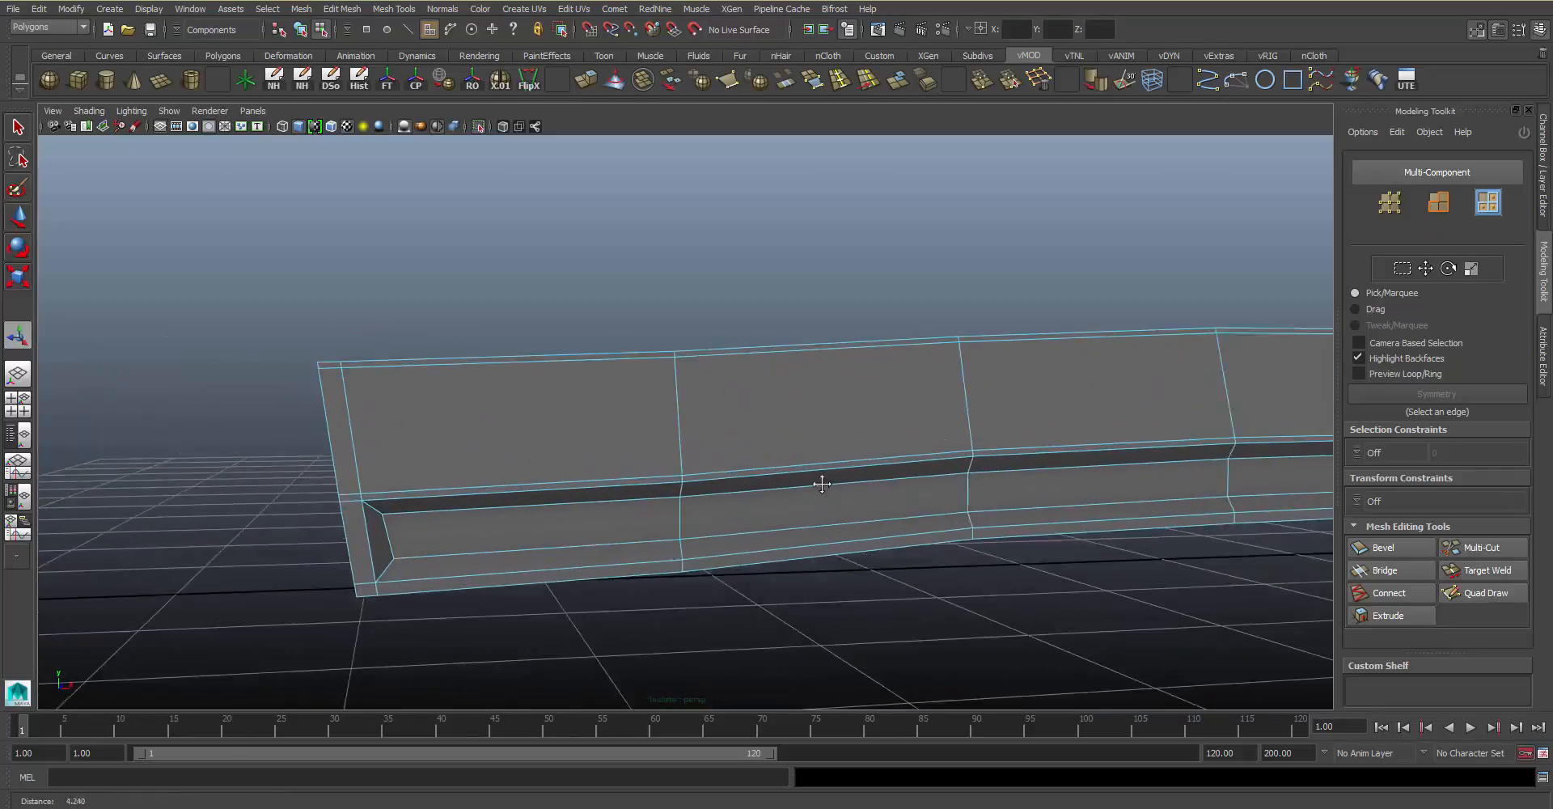
pyautogui.keyDown('alt'); pyautogui.moveTo(825, 479); pyautogui.dragTo(938, 399); pyautogui.keyUp('alt')
pyautogui.click(1480, 548)
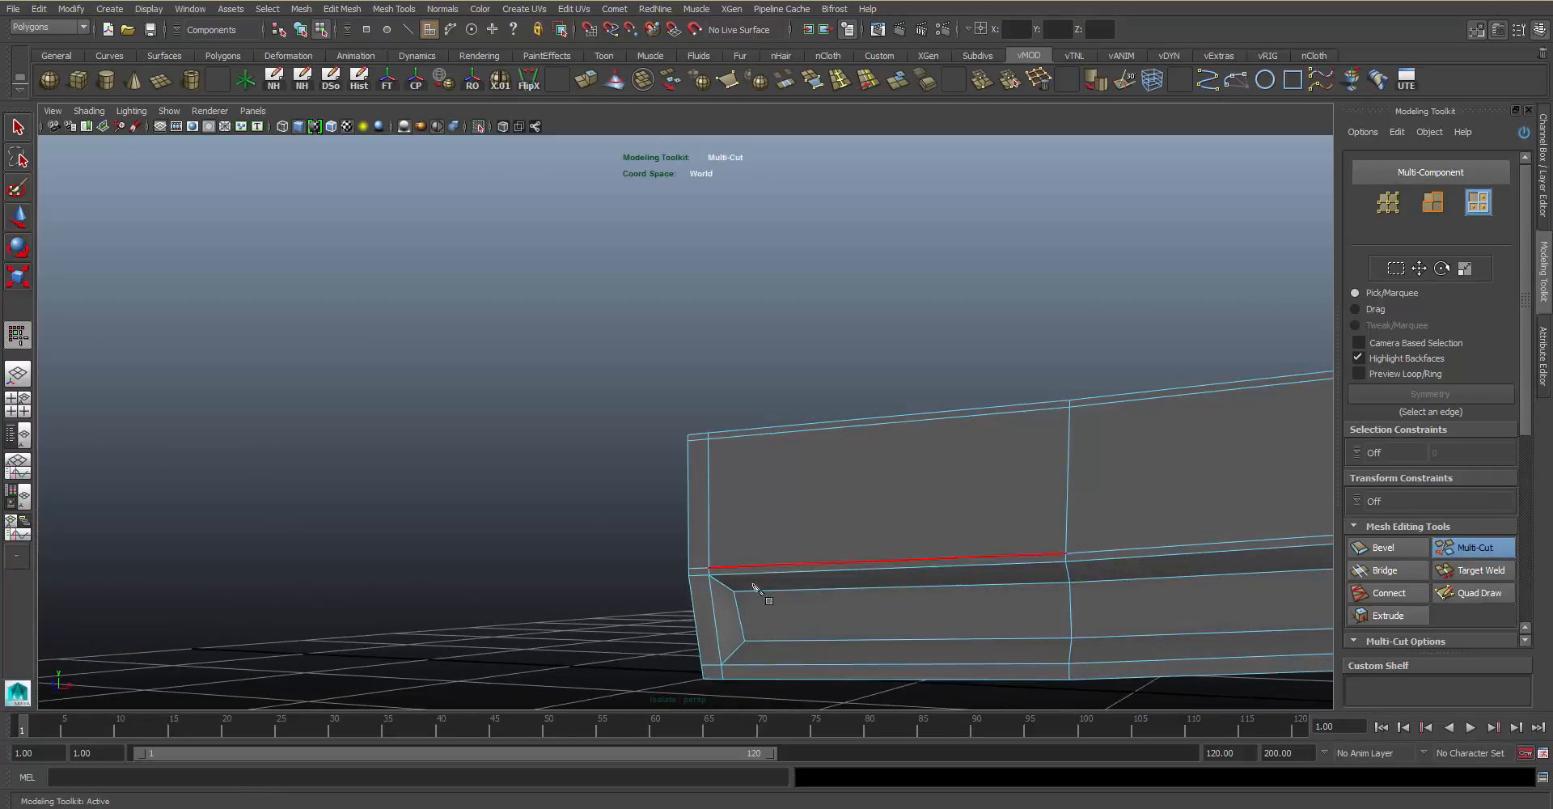
pyautogui.keyDown('ctrl'); pyautogui.click(730, 586); pyautogui.keyUp('ctrl')
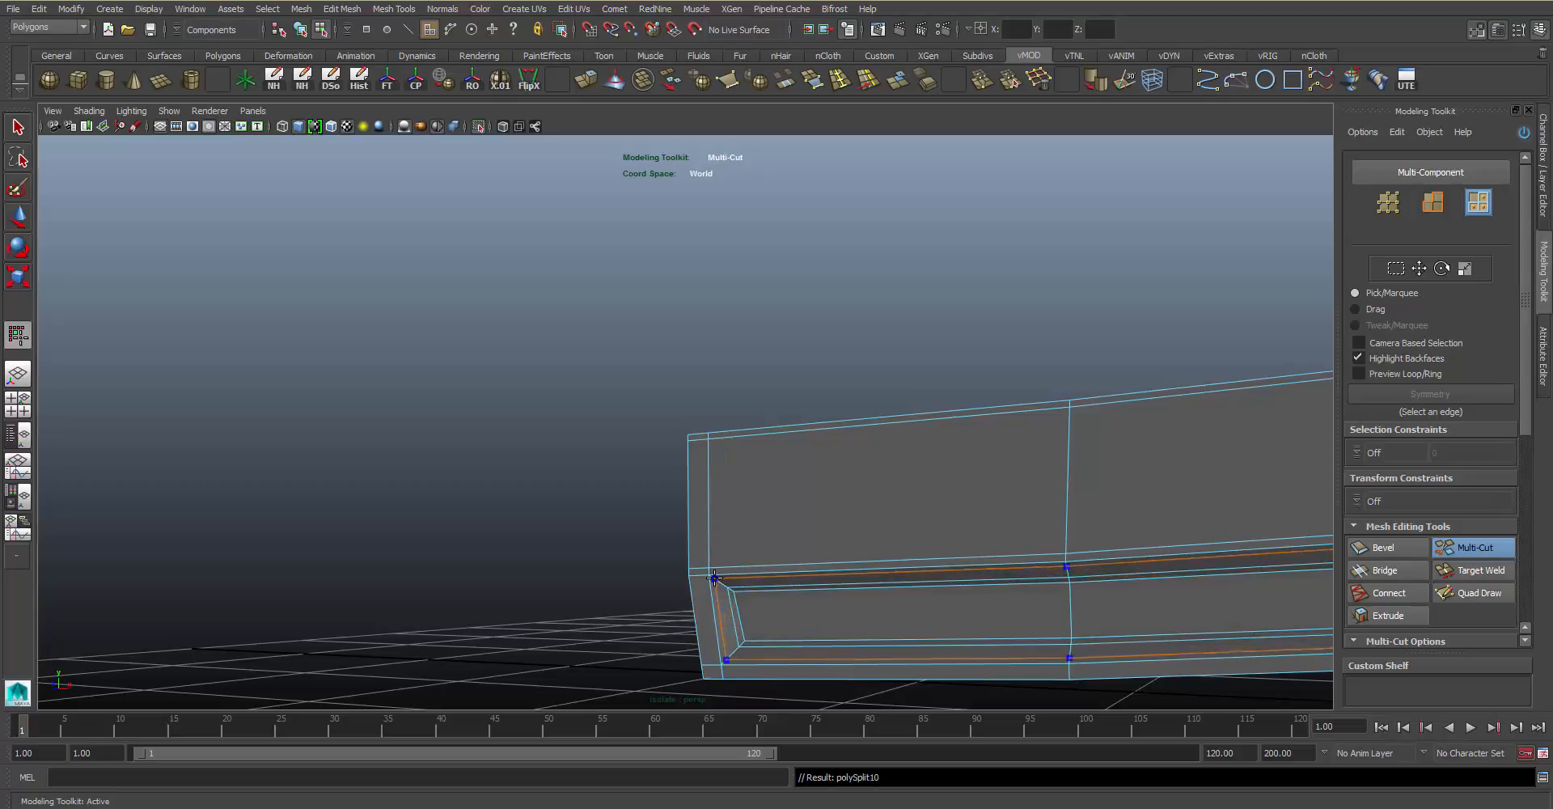
pyautogui.click(1070, 407)
pyautogui.press('3')
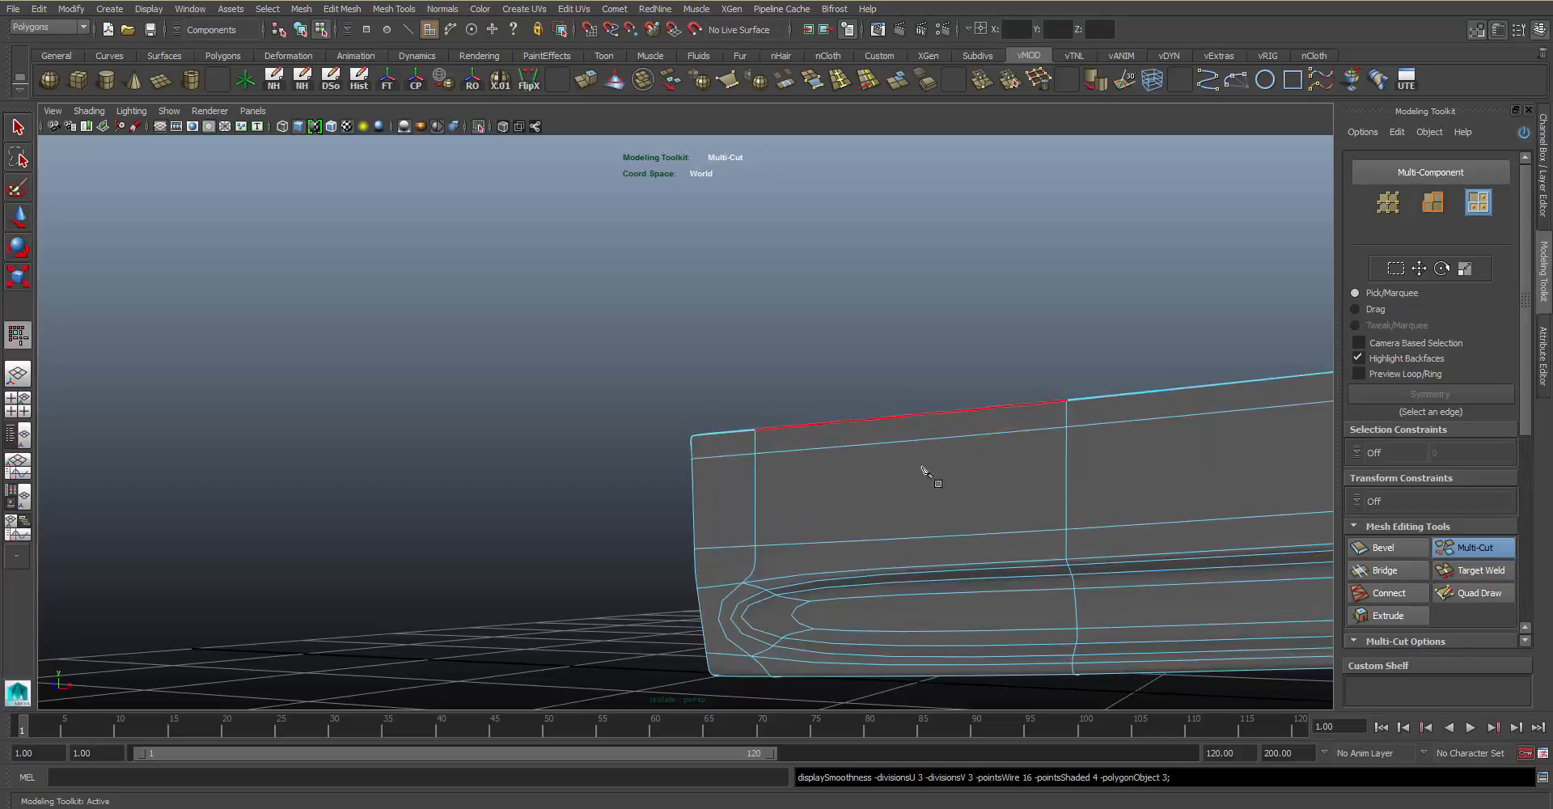
# Return to the unsmoothed display and insert a further edge loop with Multi-Cut at the groove's end near the blade's base
pyautogui.keyDown('alt'); pyautogui.moveTo(926, 469); pyautogui.dragTo(775, 470, button='right'); pyautogui.keyUp('alt')
pyautogui.keyDown('alt'); pyautogui.moveTo(775, 470); pyautogui.dragTo(754, 473, button='middle'); pyautogui.keyUp('alt')
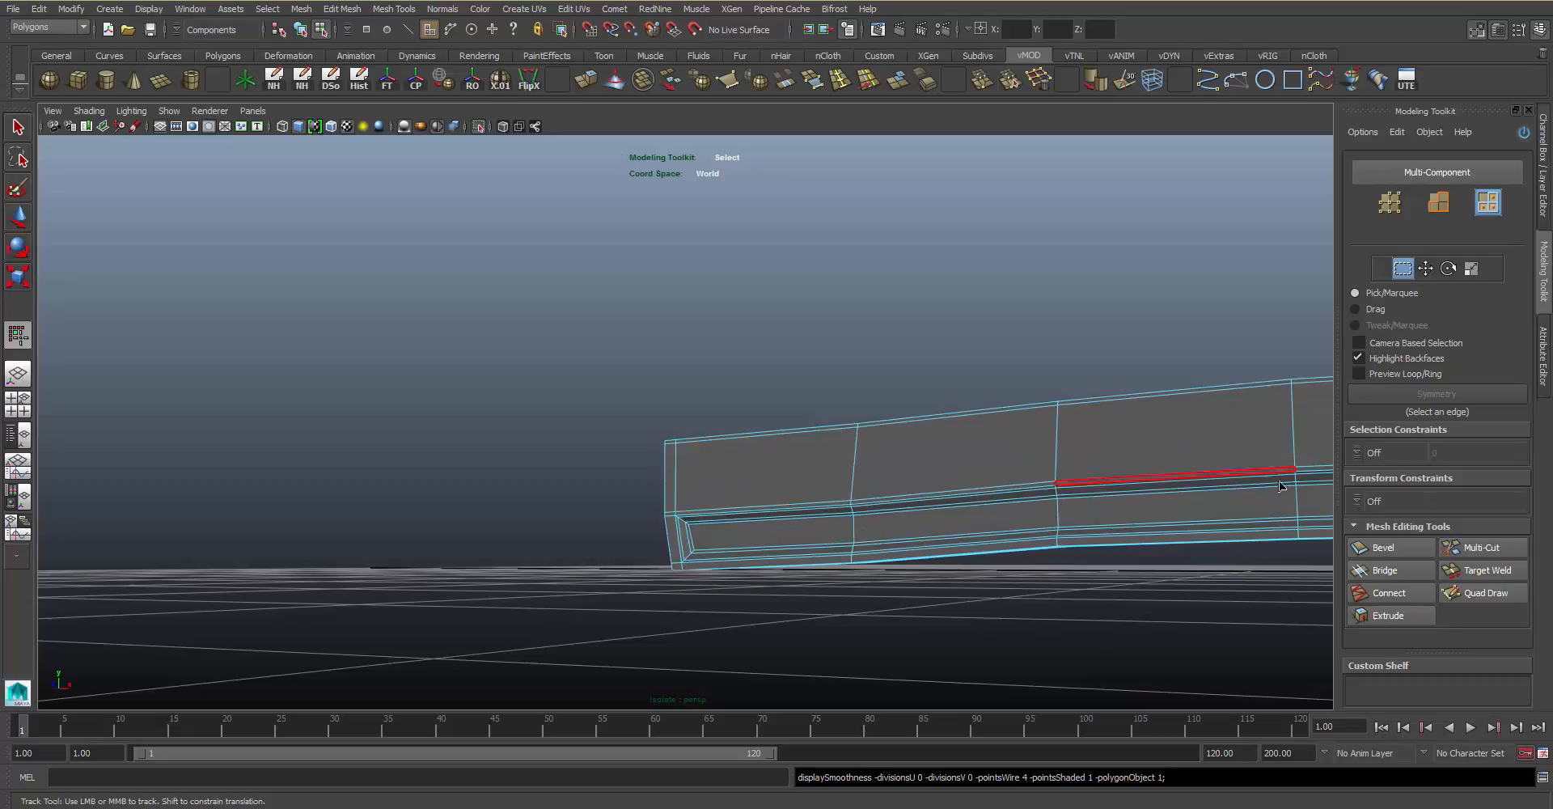
pyautogui.click(1477, 550)
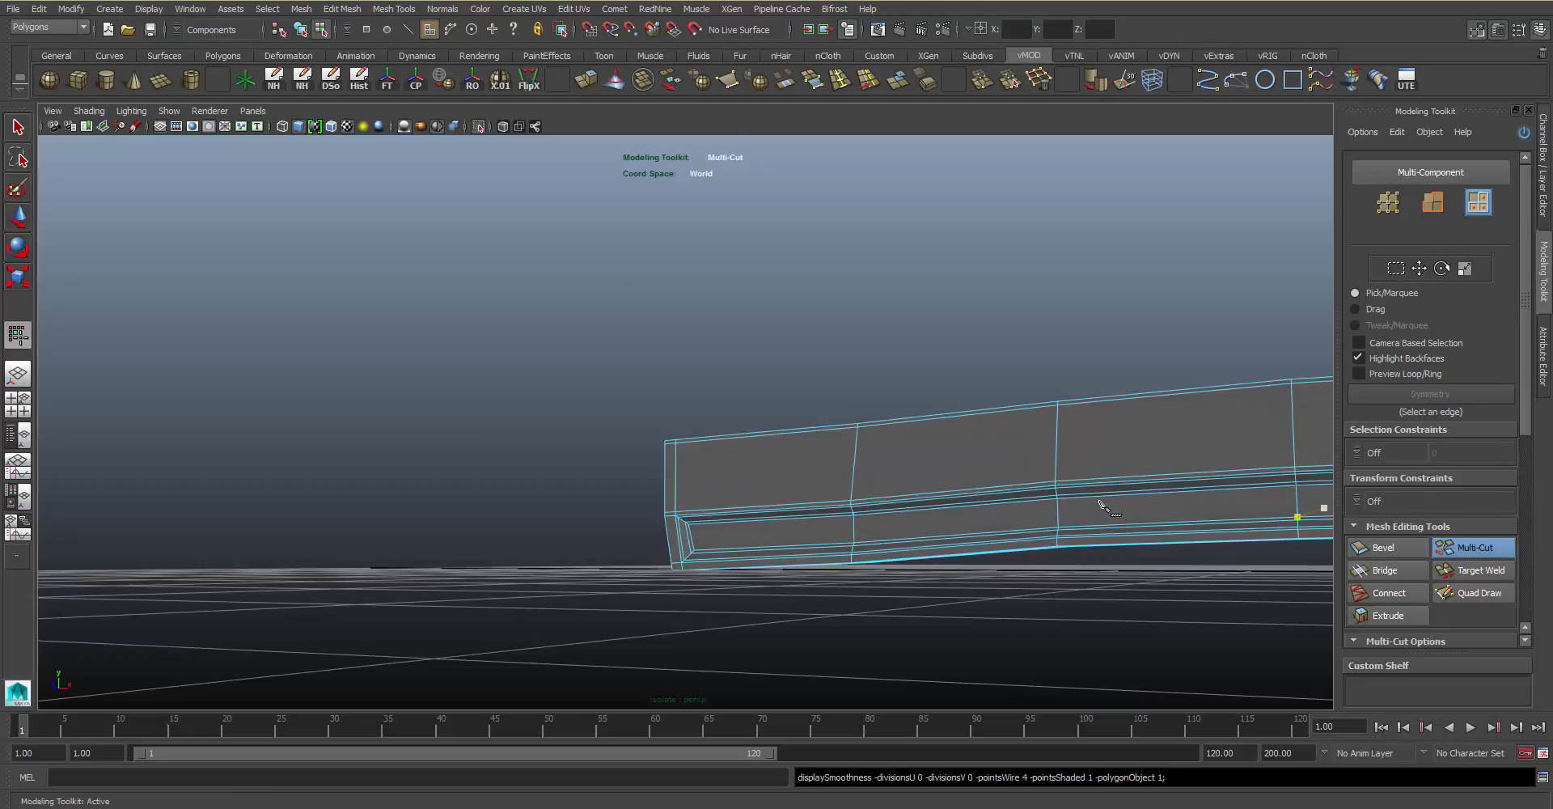
pyautogui.keyDown('ctrl'); pyautogui.click(685, 515); pyautogui.keyUp('ctrl')
# Examine the groove along the blade and check how its tip end looks smoothed
pyautogui.moveTo(768, 524)
pyautogui.keyDown('alt'); pyautogui.mouseDown()
pyautogui.moveTo(971, 526)
pyautogui.moveTo(791, 450)
pyautogui.moveTo(1032, 482)
pyautogui.moveTo(1013, 515)
pyautogui.moveTo(987, 489)
pyautogui.mouseUp(); pyautogui.keyUp('alt')
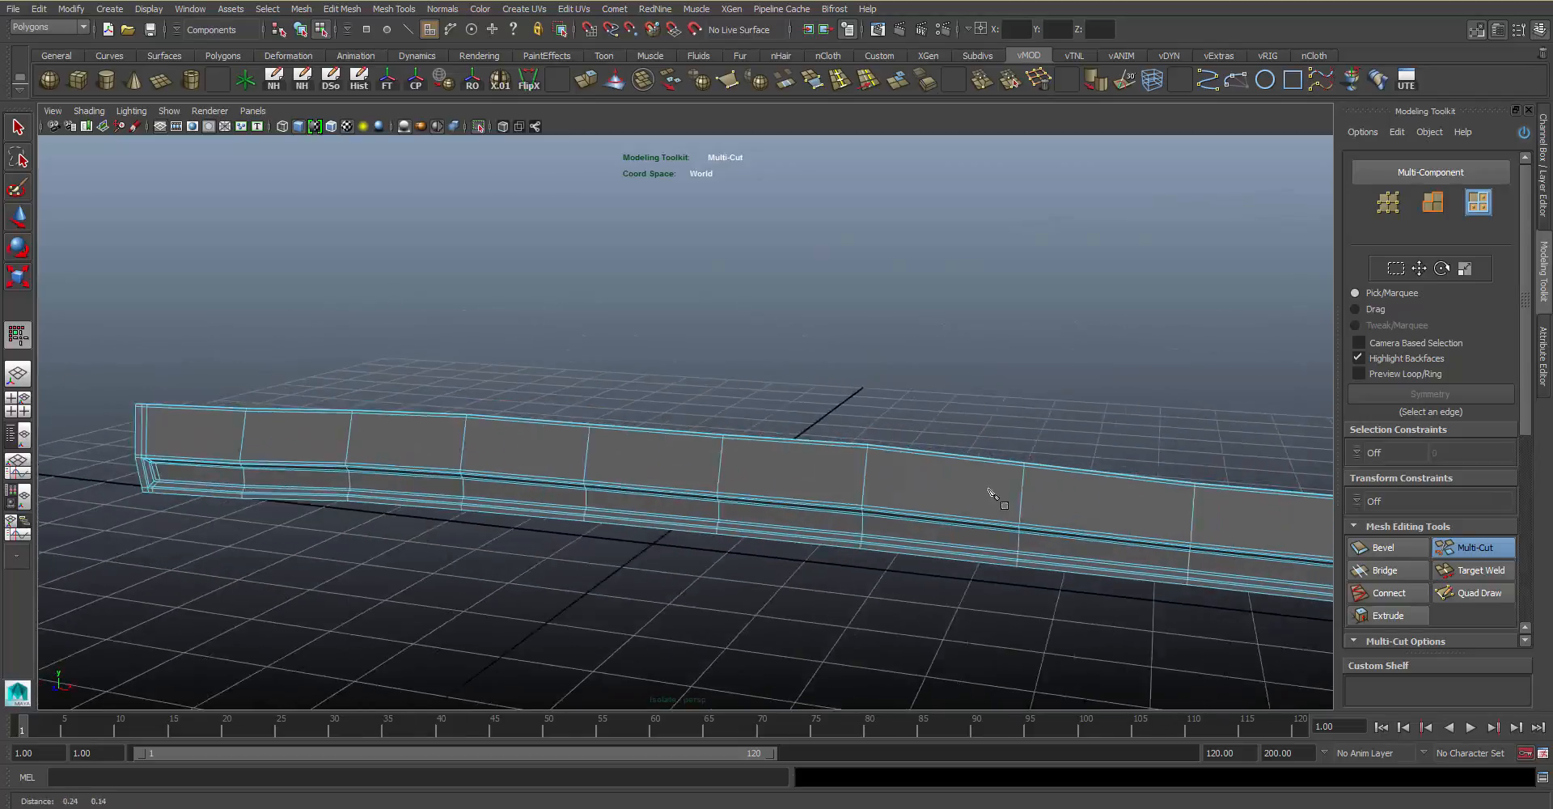
pyautogui.moveTo(988, 489)
pyautogui.keyDown('alt'); pyautogui.mouseDown(button='middle')
pyautogui.moveTo(558, 434)
pyautogui.moveTo(423, 392)
pyautogui.mouseUp(button='middle'); pyautogui.keyUp('alt')
pyautogui.moveTo(1079, 398)
pyautogui.keyDown('alt'); pyautogui.mouseDown(button='middle')
pyautogui.moveTo(871, 406)
pyautogui.moveTo(412, 303)
pyautogui.mouseUp(button='middle'); pyautogui.keyUp('alt')
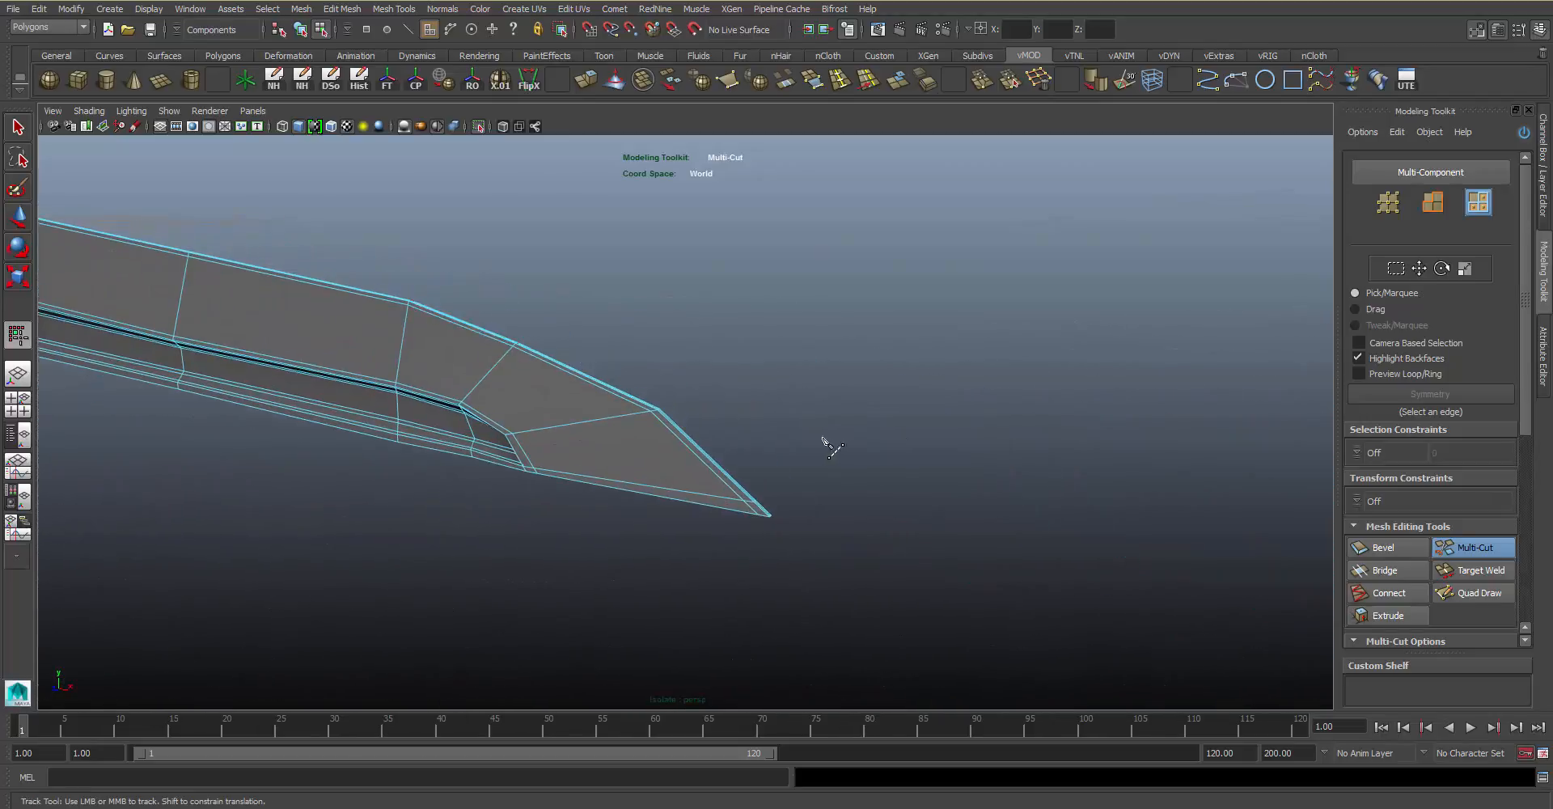
pyautogui.keyDown('alt'); pyautogui.moveTo(829, 445); pyautogui.dragTo(1064, 478, button='middle'); pyautogui.keyUp('alt')
pyautogui.keyDown('alt'); pyautogui.moveTo(1065, 478); pyautogui.dragTo(1096, 475, button='right'); pyautogui.keyUp('alt')
pyautogui.keyDown('alt'); pyautogui.moveTo(1096, 475); pyautogui.dragTo(1060, 451, button='middle'); pyautogui.keyUp('alt')
pyautogui.keyDown('alt'); pyautogui.moveTo(1060, 450); pyautogui.dragTo(1121, 489, button='right'); pyautogui.keyUp('alt')
pyautogui.keyDown('alt'); pyautogui.moveTo(1027, 492); pyautogui.dragTo(1114, 478, button='middle'); pyautogui.keyUp('alt')
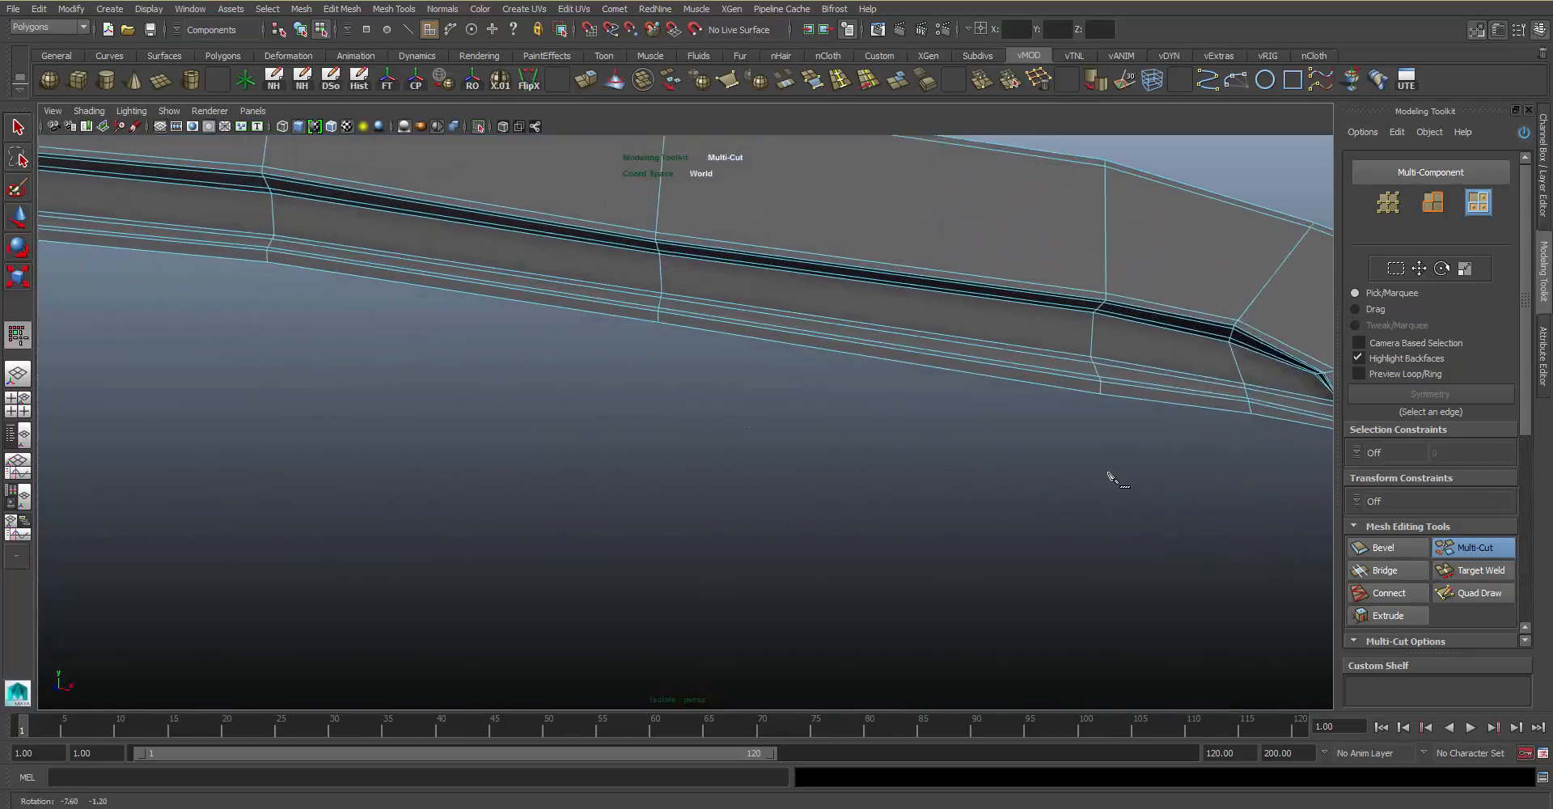
pyautogui.keyDown('alt'); pyautogui.moveTo(1113, 478); pyautogui.dragTo(871, 420); pyautogui.keyUp('alt')
pyautogui.keyDown('alt'); pyautogui.moveTo(871, 420); pyautogui.dragTo(771, 387, button='middle'); pyautogui.keyUp('alt')
pyautogui.keyDown('alt'); pyautogui.moveTo(819, 385); pyautogui.dragTo(1149, 386, button='right'); pyautogui.keyUp('alt')
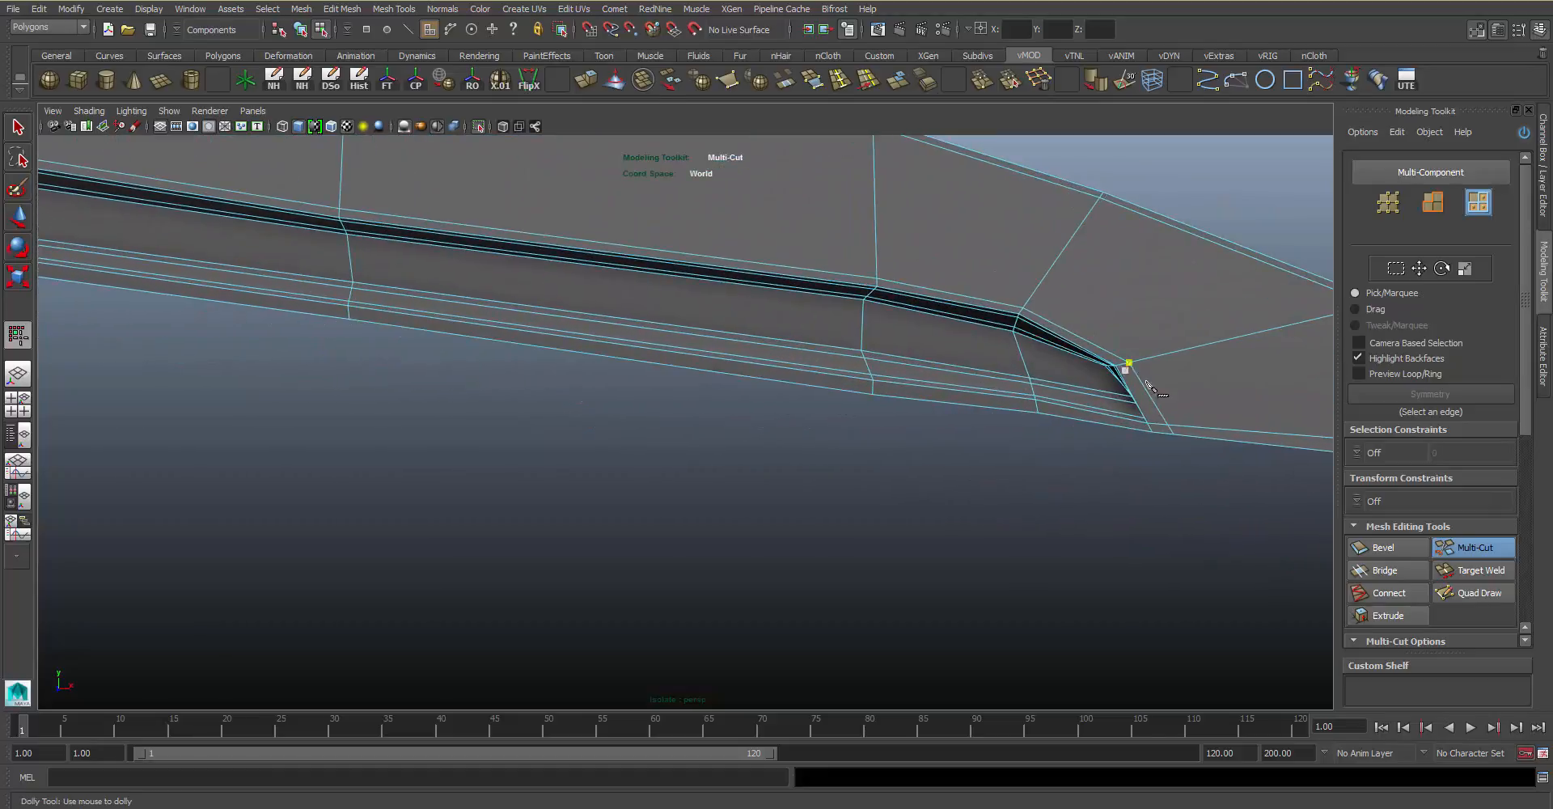
pyautogui.press('3')
pyautogui.keyDown('alt'); pyautogui.moveTo(1068, 445); pyautogui.dragTo(1006, 440, button='right'); pyautogui.keyUp('alt')
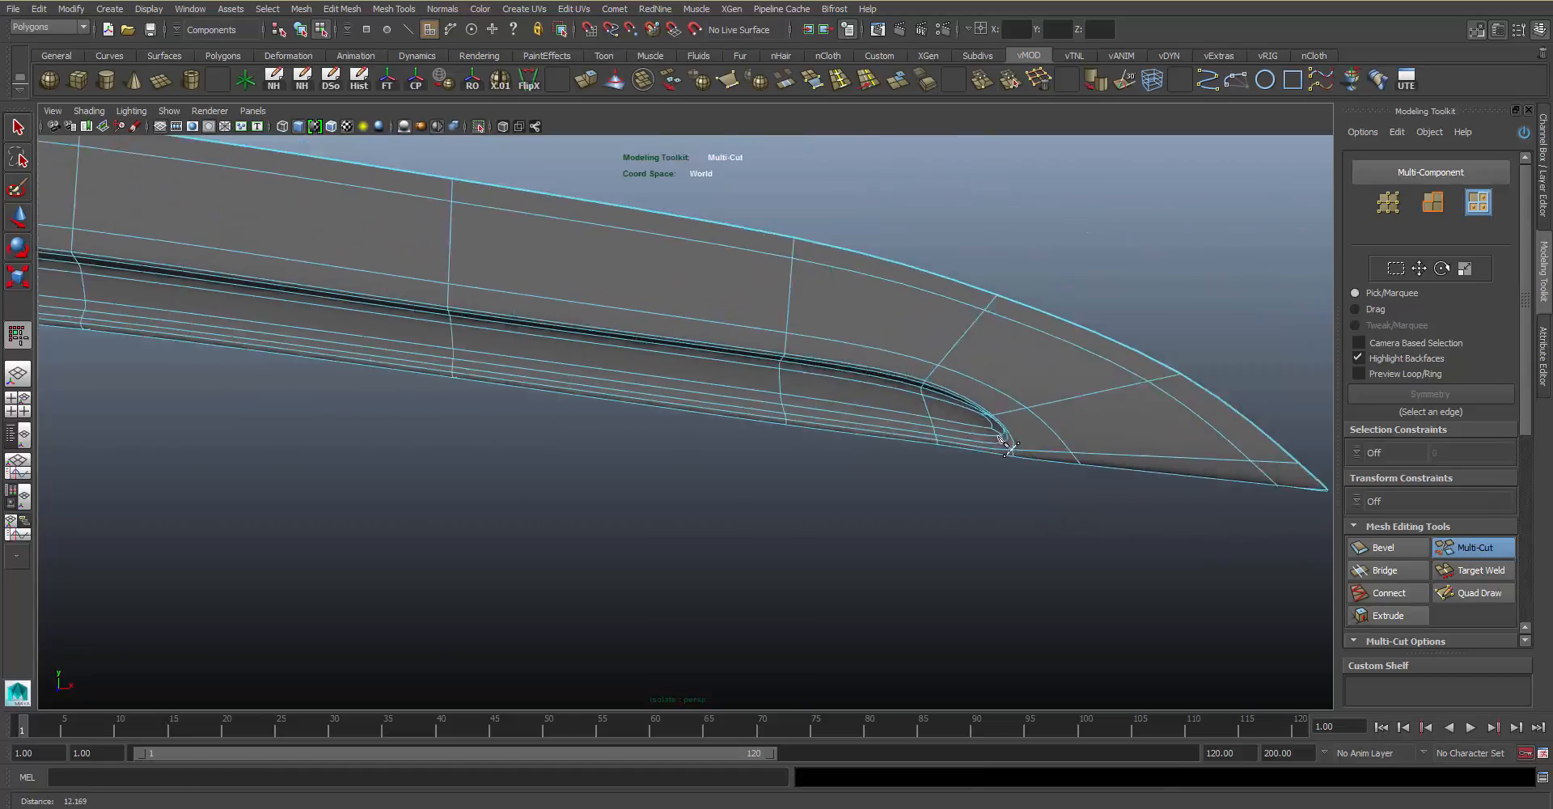
pyautogui.keyDown('alt'); pyautogui.moveTo(1005, 440); pyautogui.dragTo(964, 343); pyautogui.keyUp('alt')
# Switch to object mode with the smooth preview, deselect the blade and examine its surface and groove from several angles
pyautogui.press('1')
pyautogui.keyDown('alt'); pyautogui.moveTo(963, 343); pyautogui.dragTo(1006, 399, button='middle'); pyautogui.keyUp('alt')
pyautogui.press('q')
pyautogui.click(995, 396)
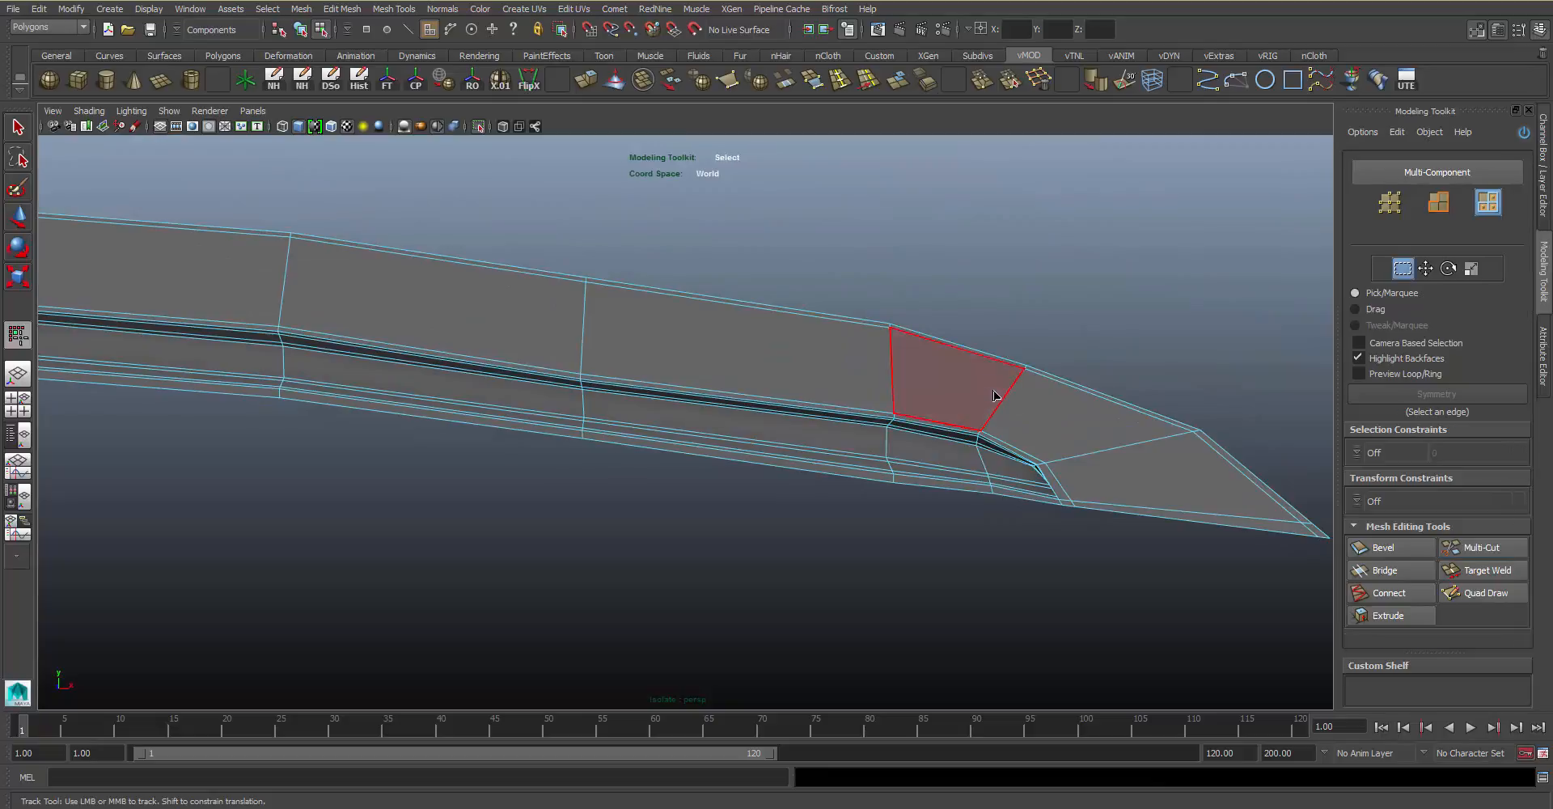
pyautogui.press('F8')
pyautogui.press('3')
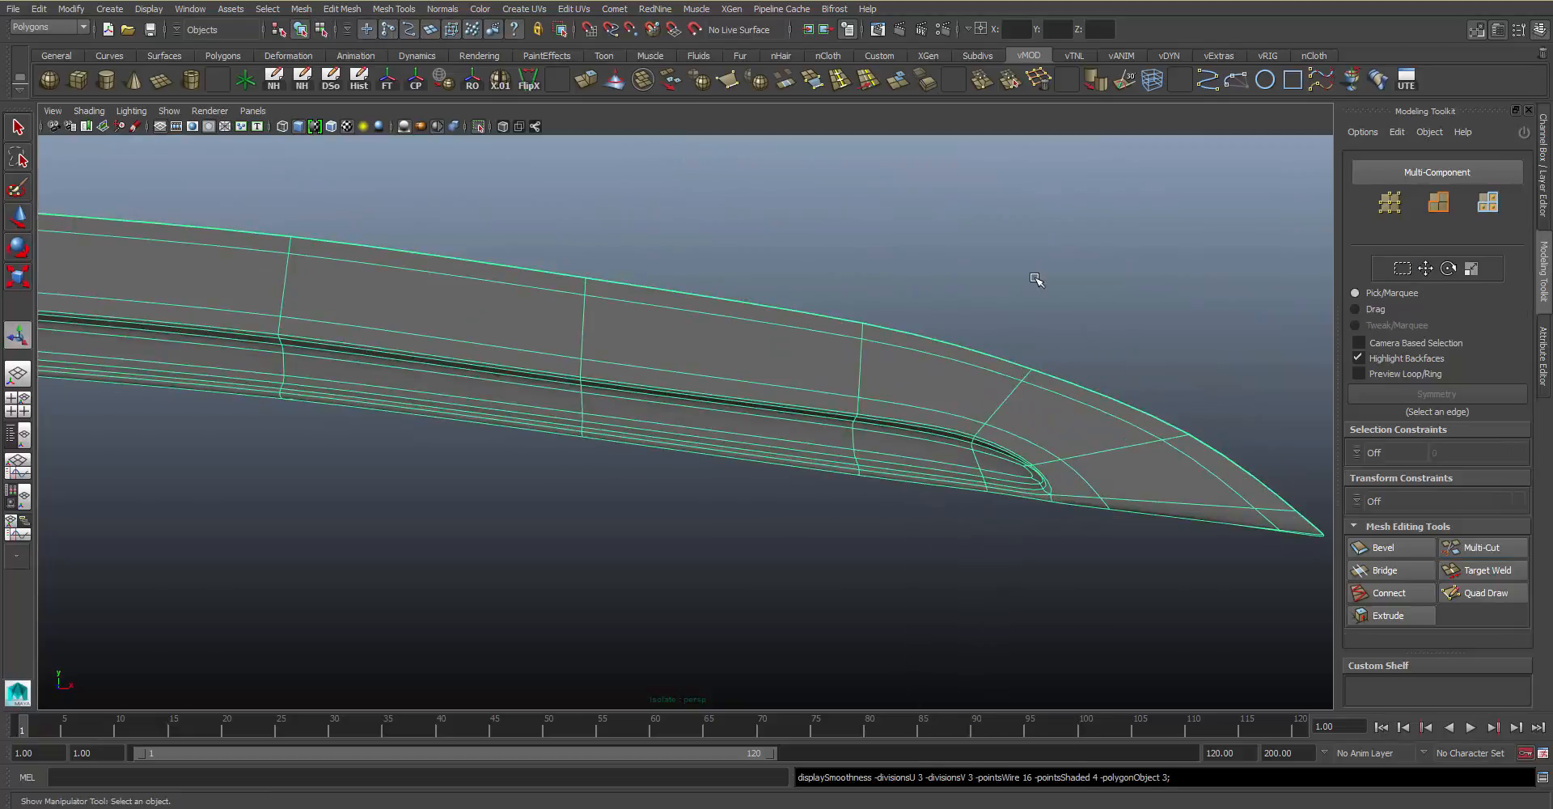
pyautogui.click(1040, 281)
pyautogui.keyDown('alt'); pyautogui.moveTo(1134, 523); pyautogui.dragTo(874, 398, button='right'); pyautogui.keyUp('alt')
pyautogui.keyDown('alt'); pyautogui.moveTo(874, 398); pyautogui.dragTo(1088, 396); pyautogui.keyUp('alt')
pyautogui.keyDown('alt'); pyautogui.moveTo(1088, 396); pyautogui.dragTo(1009, 260, button='middle'); pyautogui.keyUp('alt')
pyautogui.keyDown('alt'); pyautogui.moveTo(902, 352); pyautogui.dragTo(940, 360); pyautogui.keyUp('alt')
pyautogui.keyDown('alt'); pyautogui.moveTo(979, 431); pyautogui.dragTo(921, 346, button='middle'); pyautogui.keyUp('alt')
pyautogui.keyDown('alt'); pyautogui.moveTo(921, 345); pyautogui.dragTo(1013, 368); pyautogui.keyUp('alt')
pyautogui.keyDown('alt'); pyautogui.moveTo(1012, 368); pyautogui.dragTo(839, 526, button='middle'); pyautogui.keyUp('alt')
pyautogui.keyDown('alt'); pyautogui.moveTo(839, 525); pyautogui.dragTo(867, 426); pyautogui.keyUp('alt')
pyautogui.click(866, 427)
# Return to the unsmoothed display and delete the loop of faces running over the base end on the blade's ungrooved half
pyautogui.press('1')
pyautogui.keyDown('alt'); pyautogui.moveTo(862, 362); pyautogui.dragTo(871, 410); pyautogui.keyUp('alt')
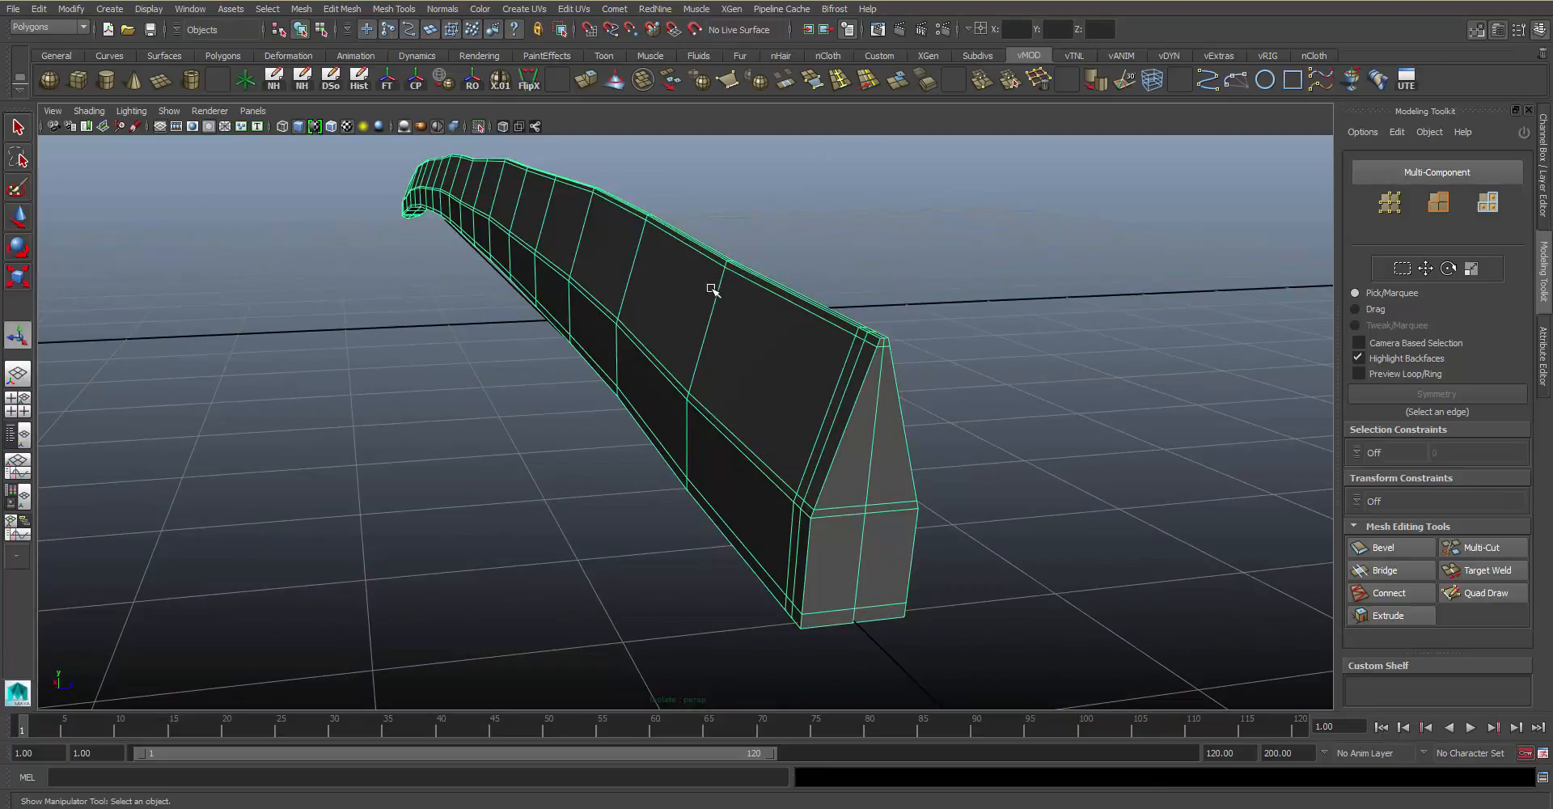
pyautogui.moveTo(748, 276); pyautogui.dragTo(753, 364, button='right')
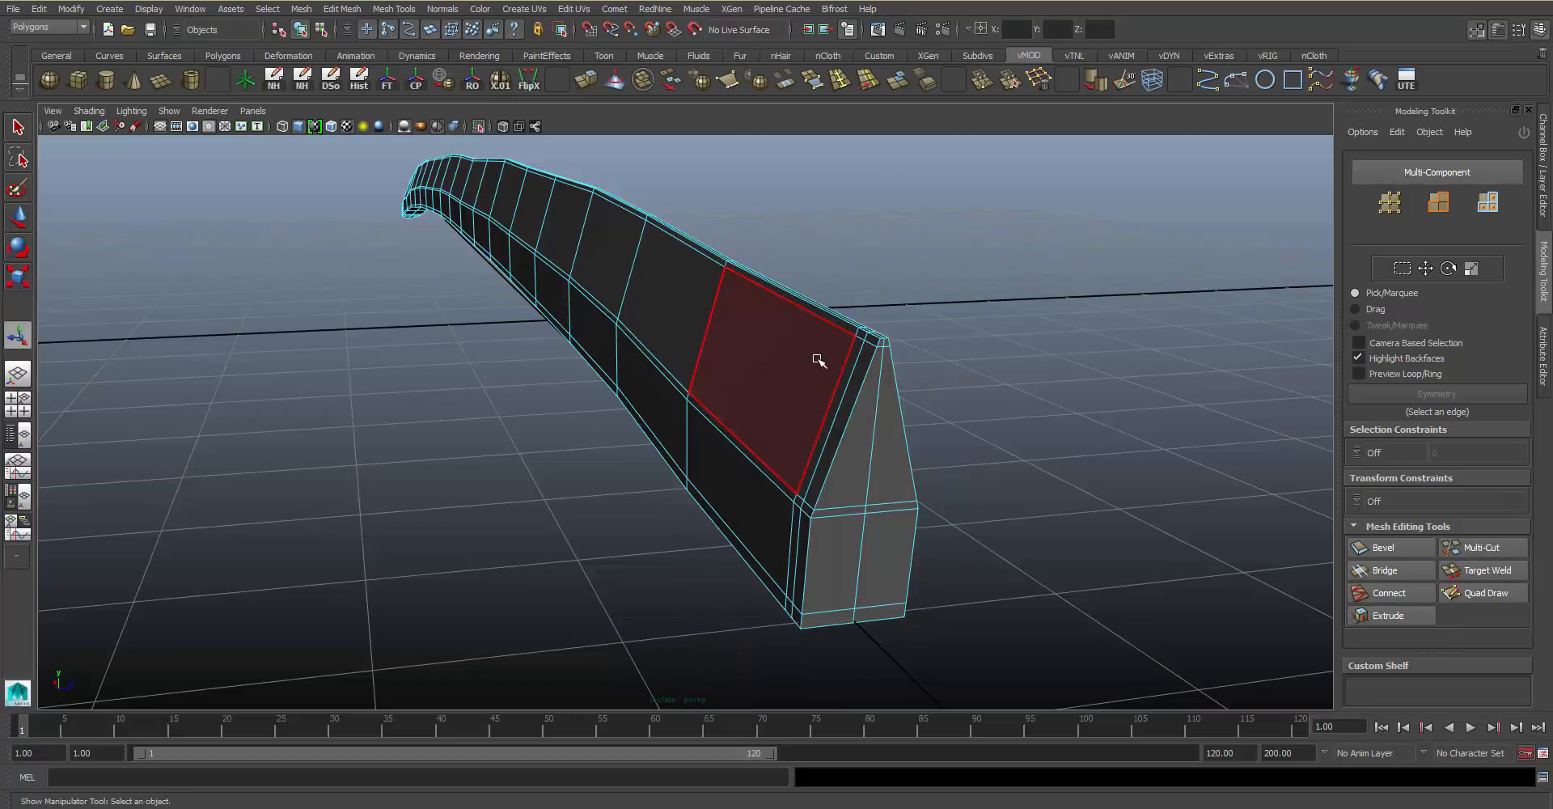
pyautogui.click(853, 429)
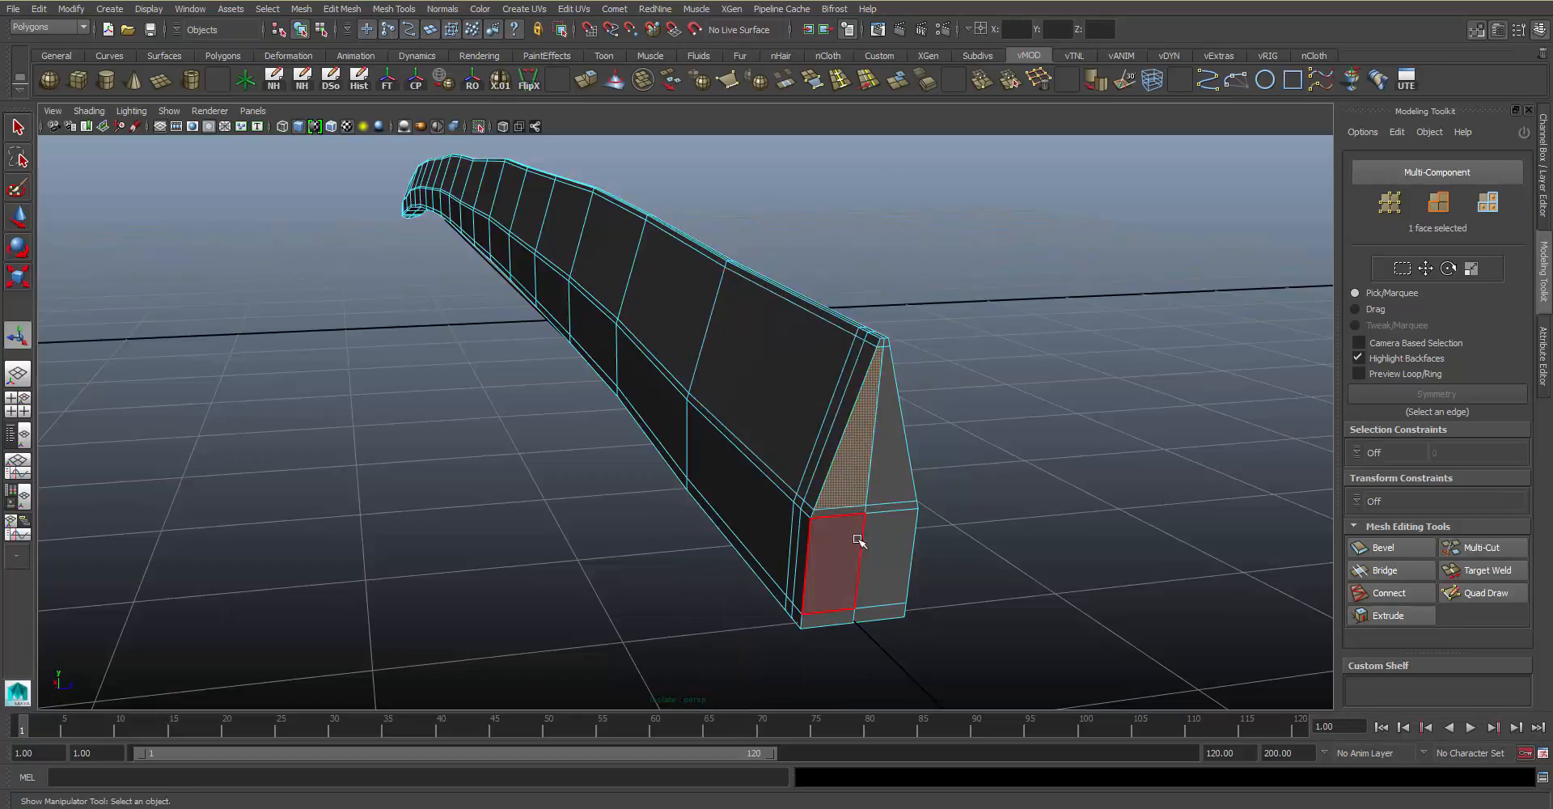
pyautogui.keyDown('shift'); pyautogui.click(845, 517); pyautogui.keyUp('shift')
pyautogui.keyDown('shift'); pyautogui.doubleClick(845, 511); pyautogui.keyUp('shift')
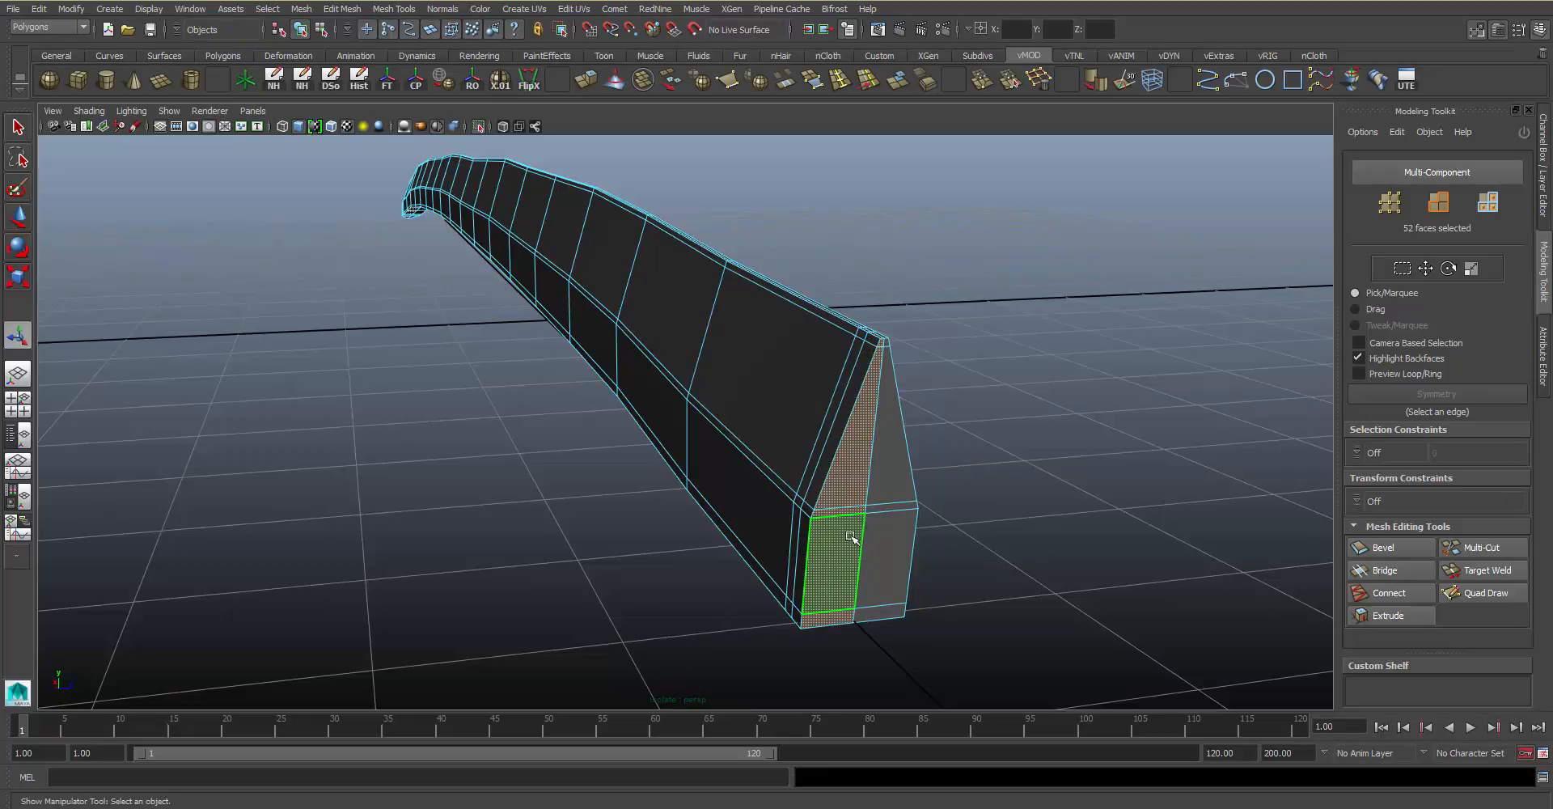
pyautogui.keyDown('alt'); pyautogui.moveTo(879, 483); pyautogui.dragTo(893, 310); pyautogui.keyUp('alt')
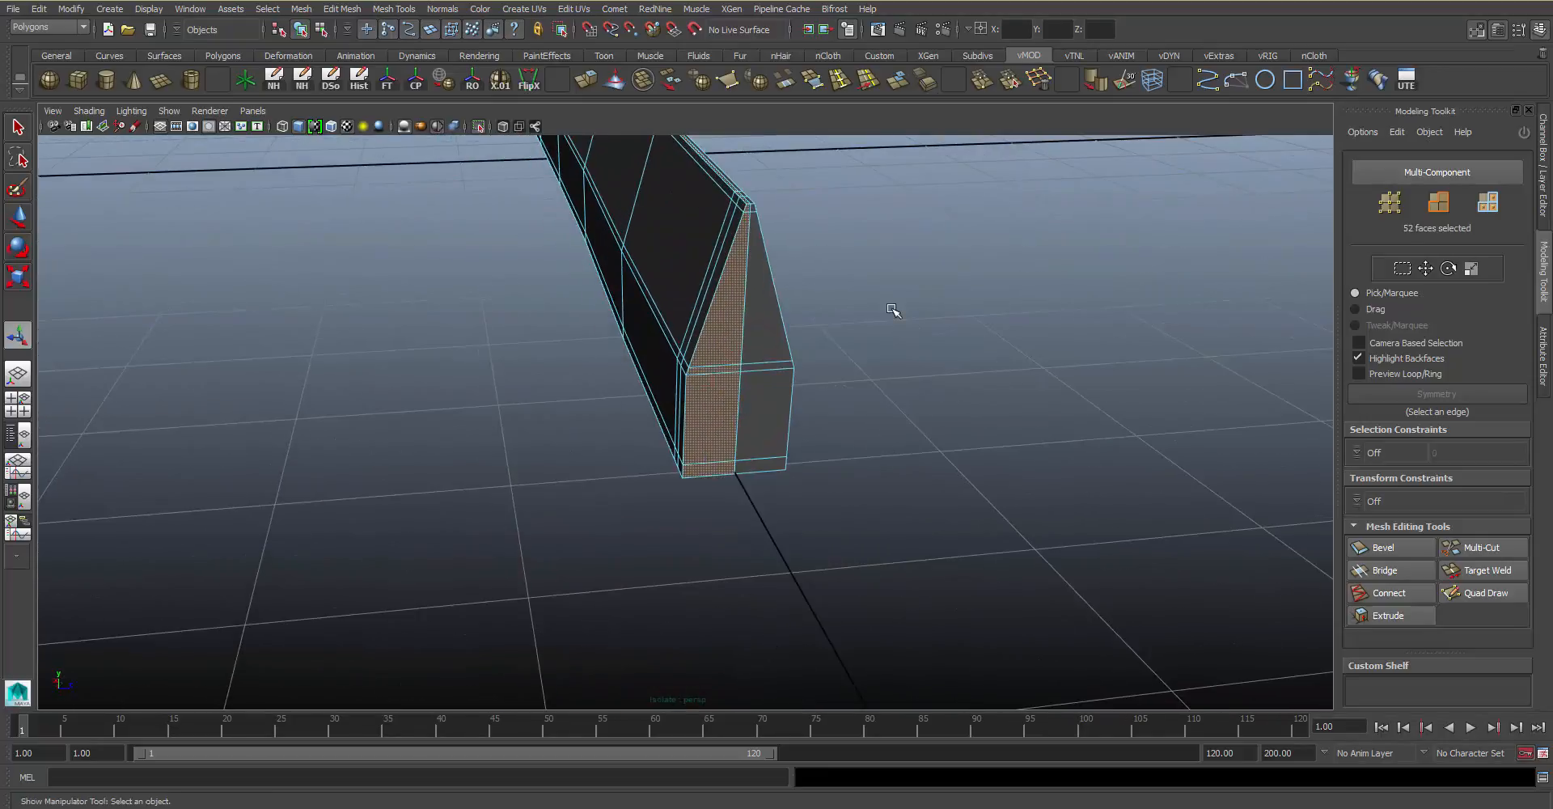
pyautogui.press('Delete')
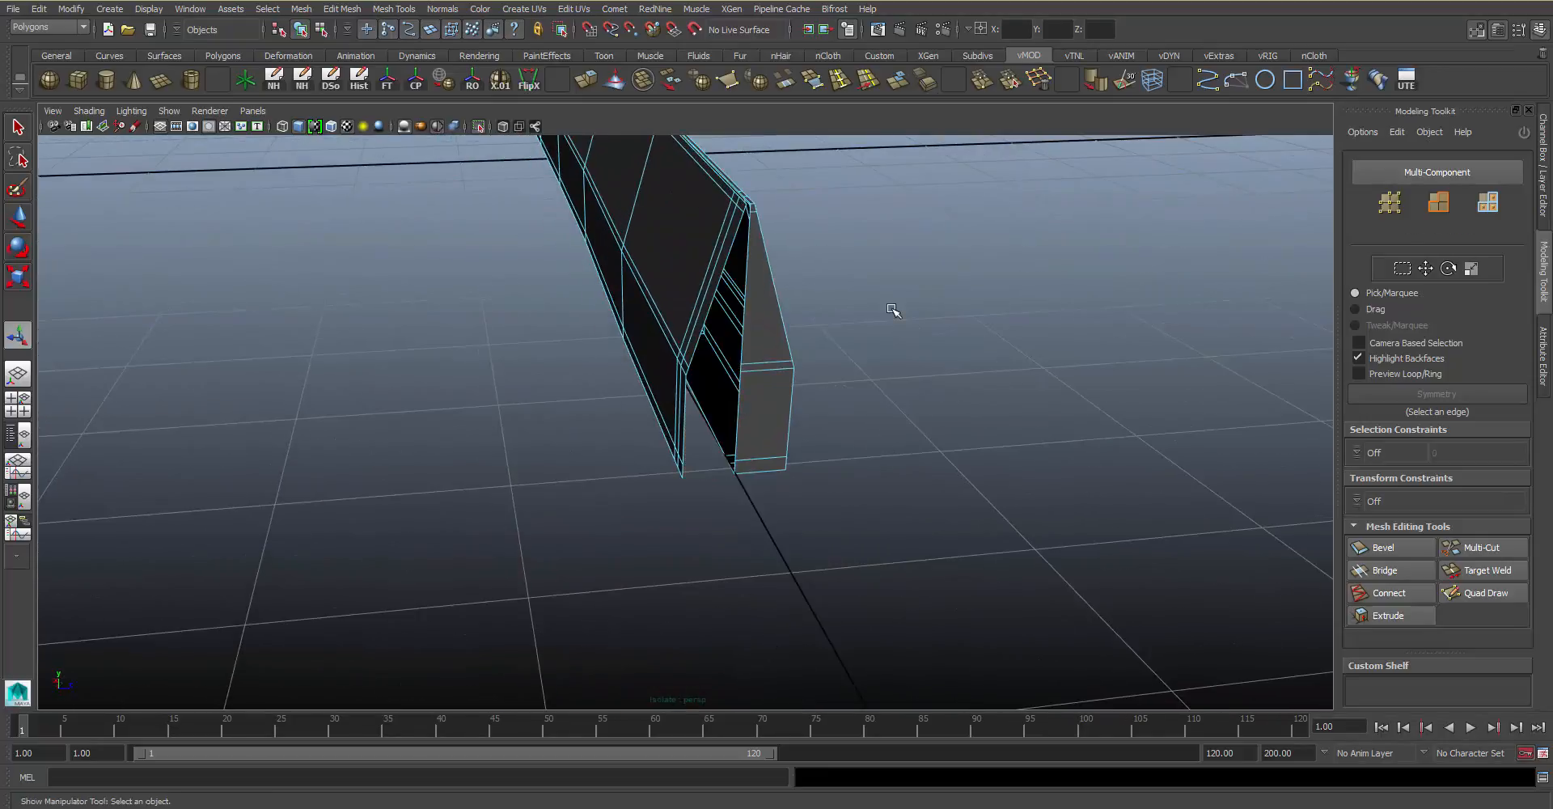
# Delete the remaining side faces of the ungrooved half, keeping only the grooved half of the blade
pyautogui.doubleClick(652, 314)
pyautogui.press('Delete')
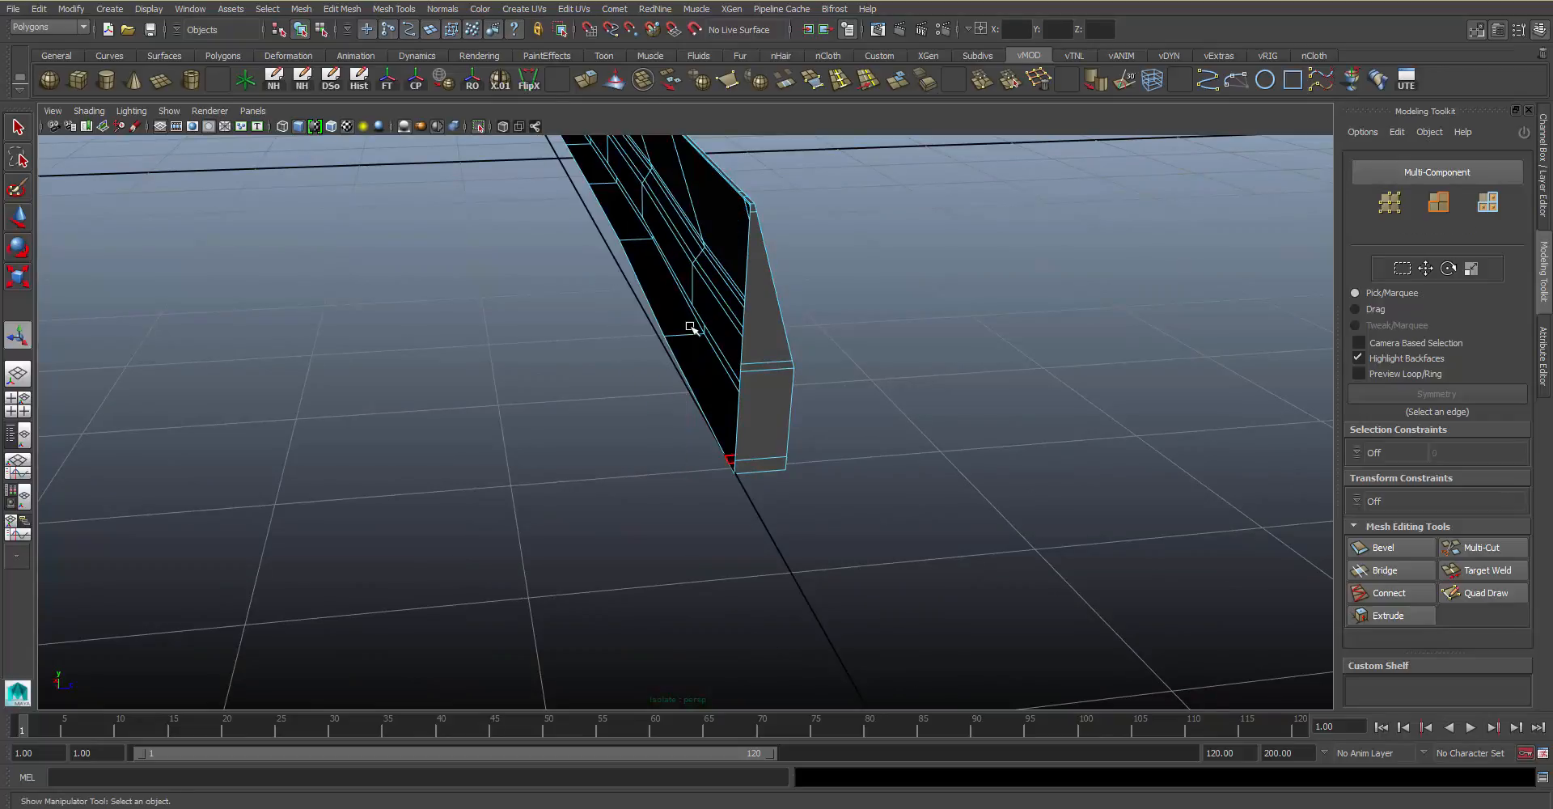
pyautogui.keyDown('alt'); pyautogui.moveTo(692, 333); pyautogui.dragTo(711, 521); pyautogui.keyUp('alt')
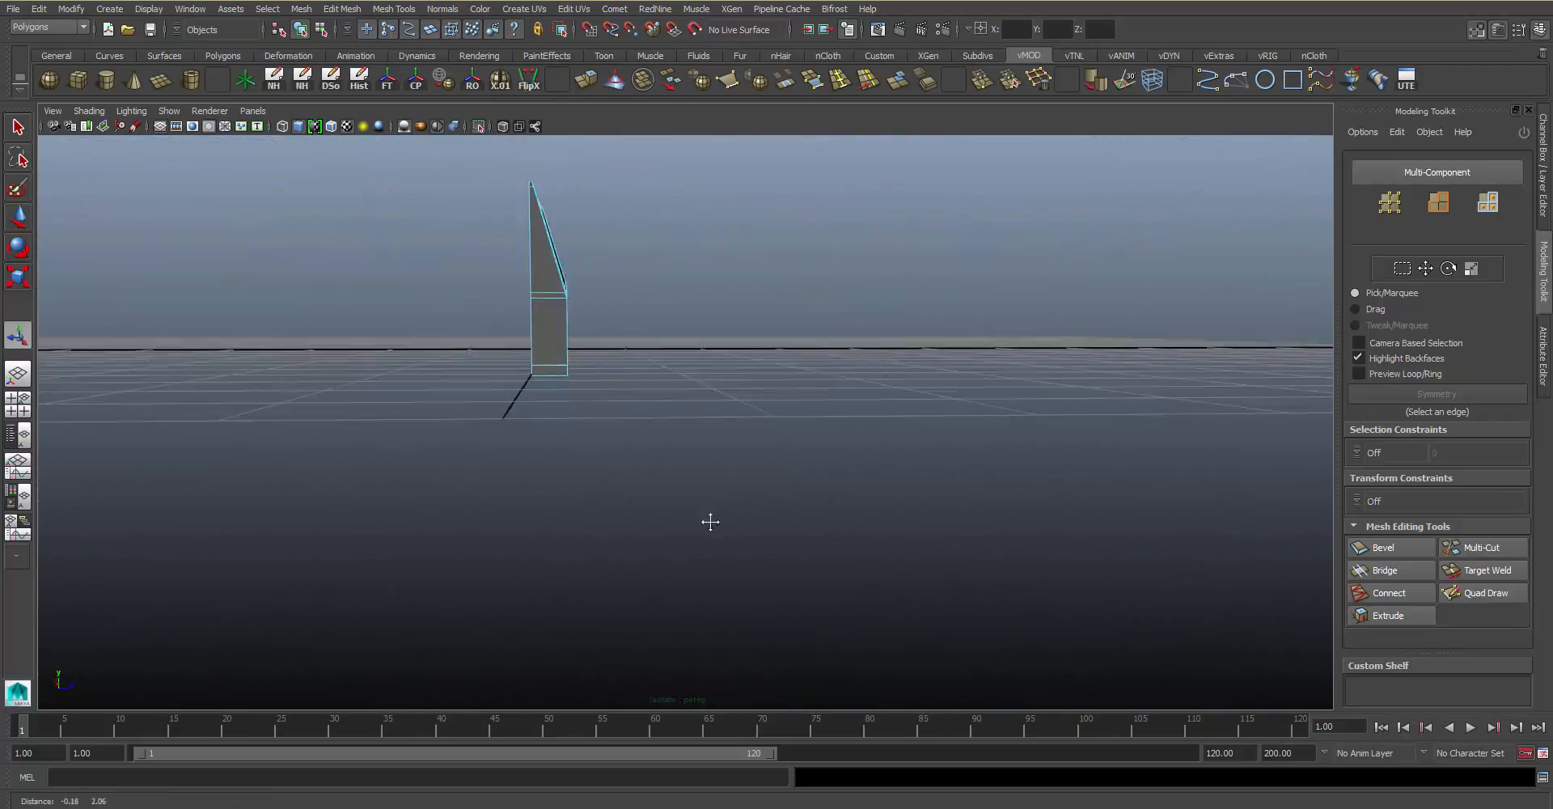
# Mirror the half blade's geometry in the -Z direction, merging it and its vertices with the original
pyautogui.keyDown('alt'); pyautogui.moveTo(711, 520); pyautogui.dragTo(748, 465, button='middle'); pyautogui.keyUp('alt')
pyautogui.keyDown('alt'); pyautogui.moveTo(748, 466); pyautogui.dragTo(725, 418, button='right'); pyautogui.keyUp('alt')
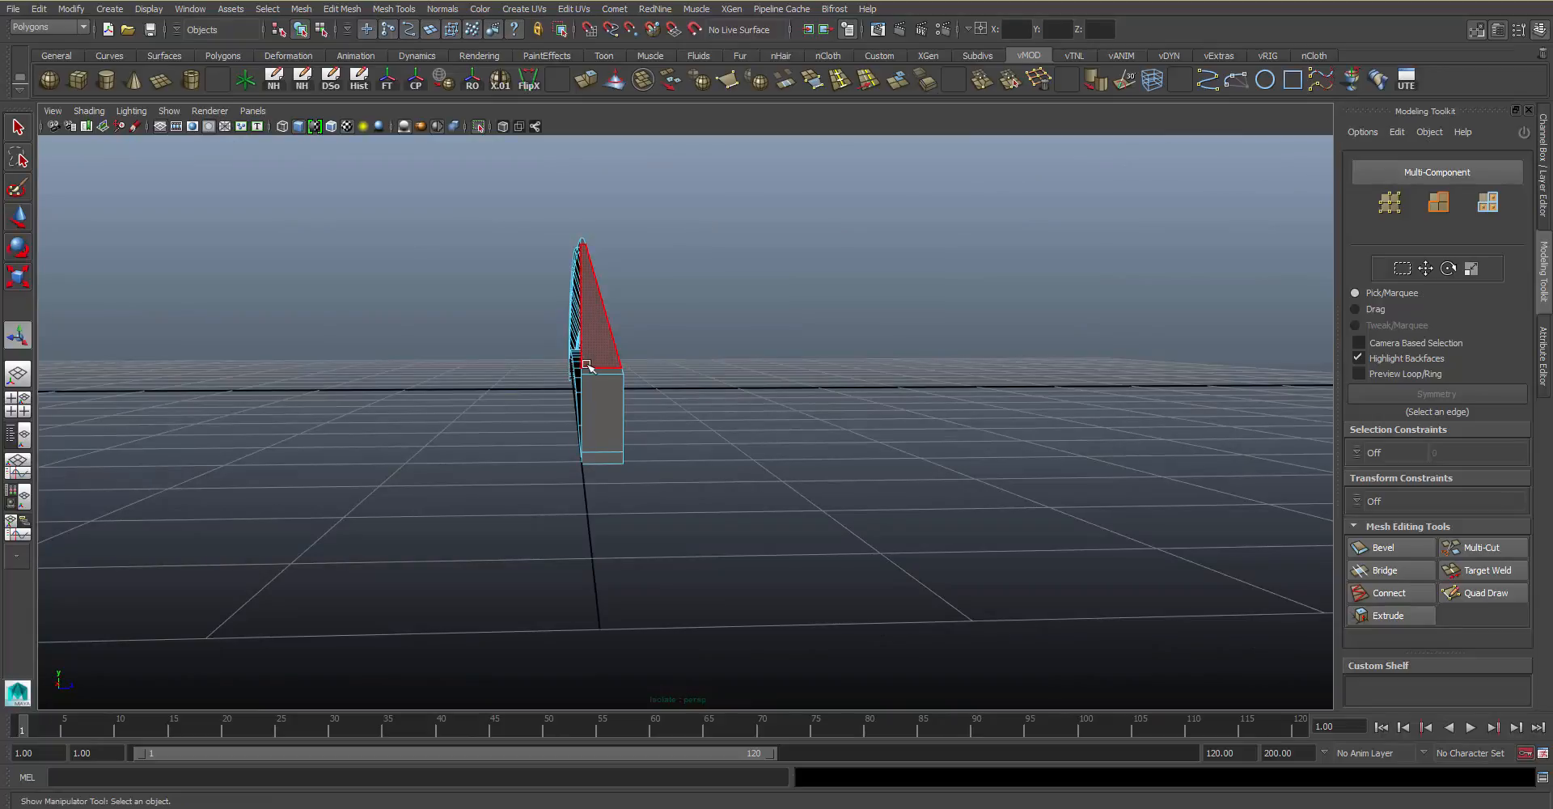
pyautogui.moveTo(613, 367); pyautogui.dragTo(679, 348, button='right')
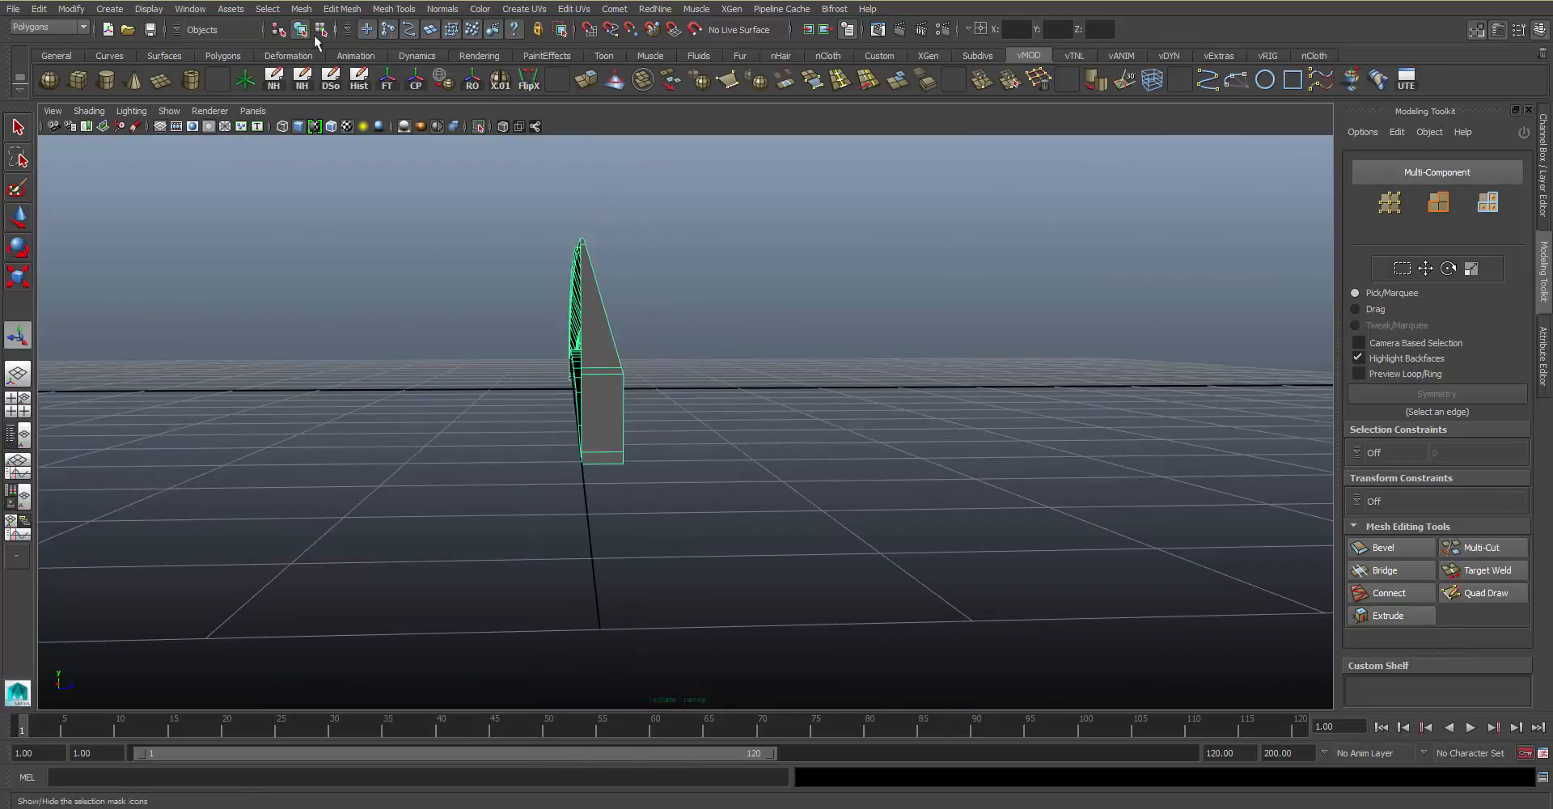
pyautogui.click(301, 9)
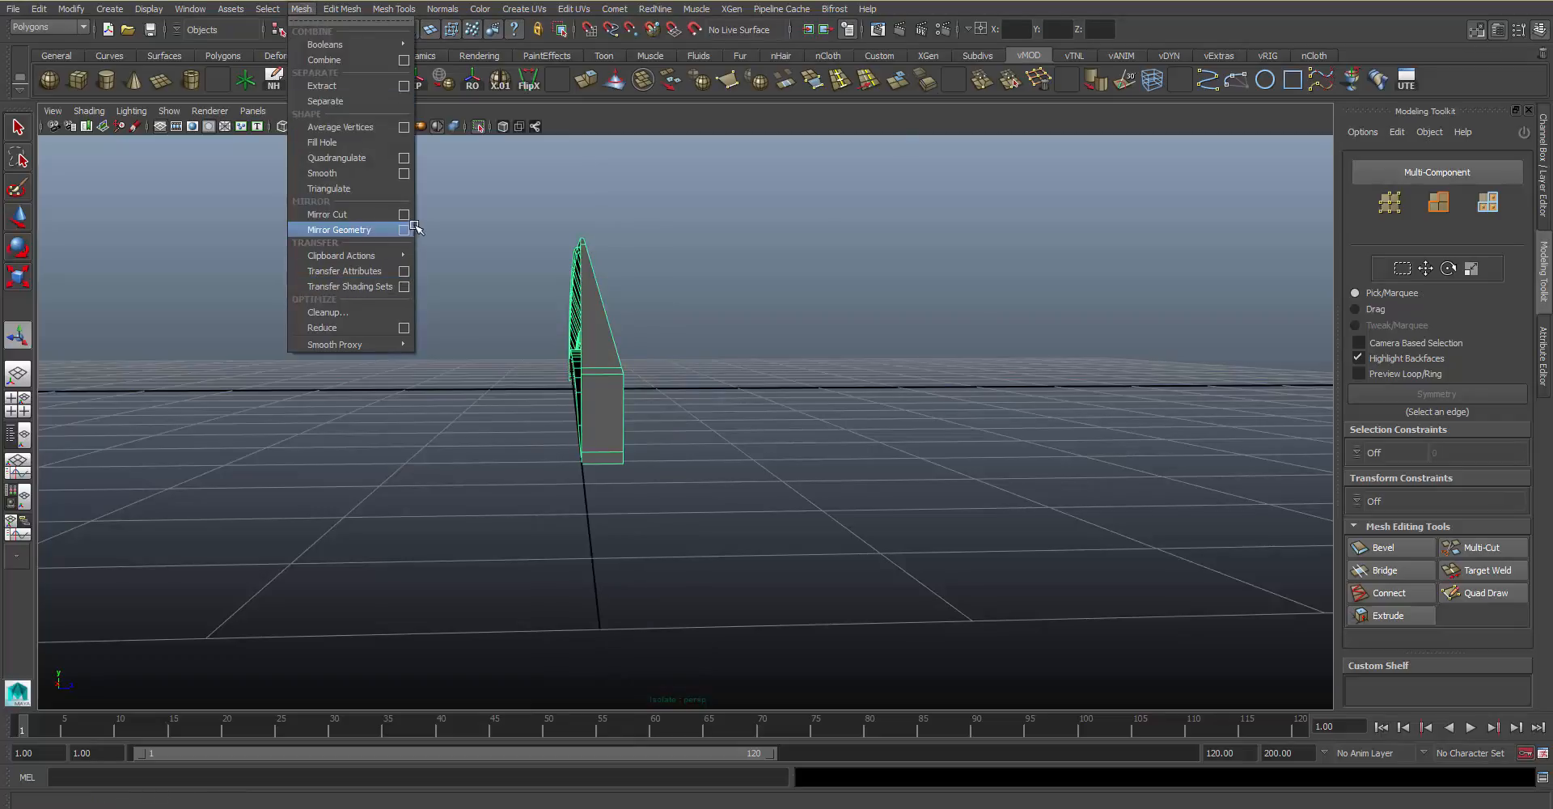
pyautogui.click(404, 230)
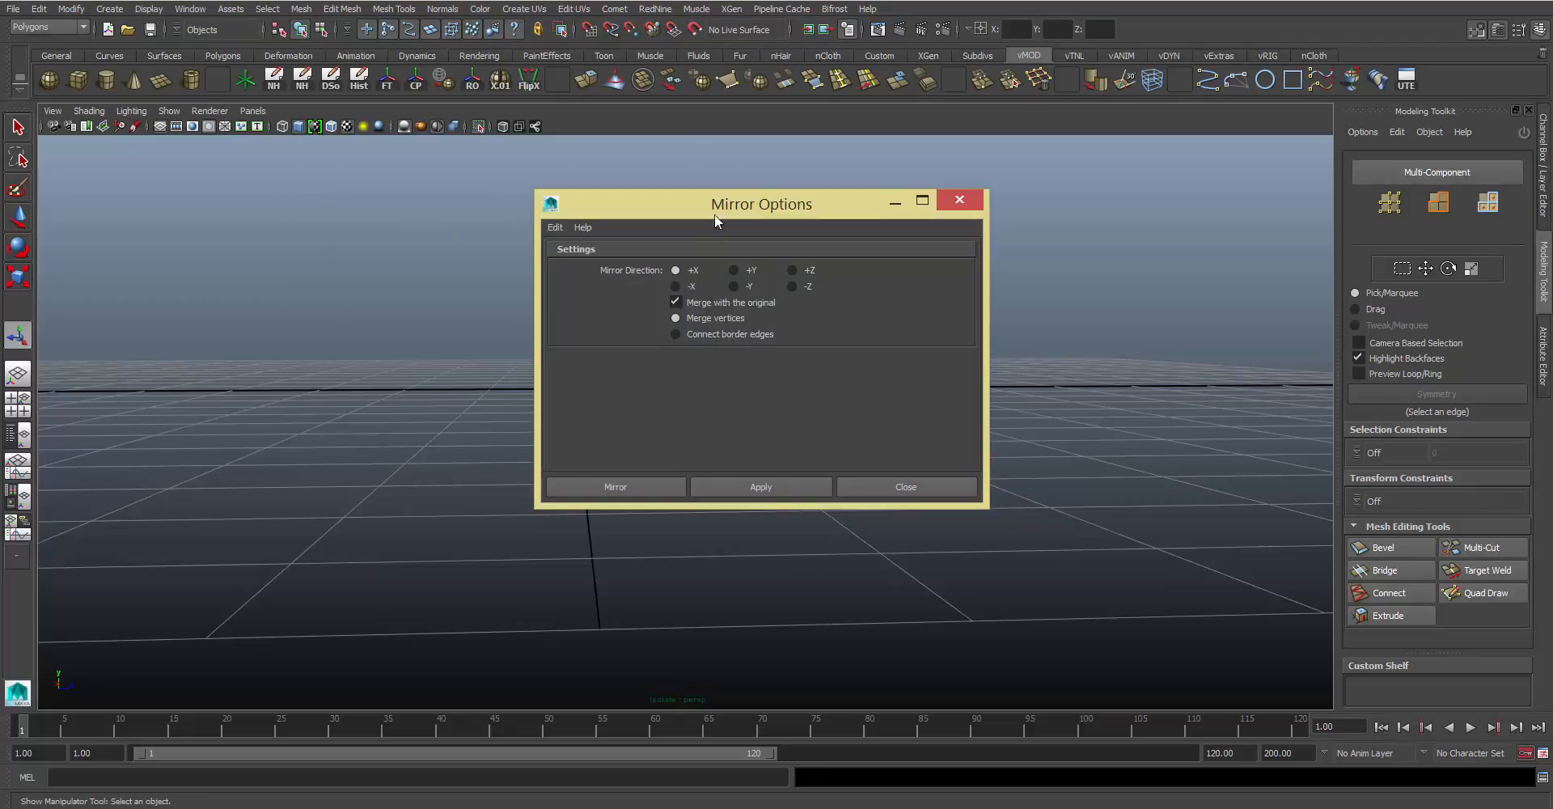
pyautogui.click(793, 288)
pyautogui.click(644, 484)
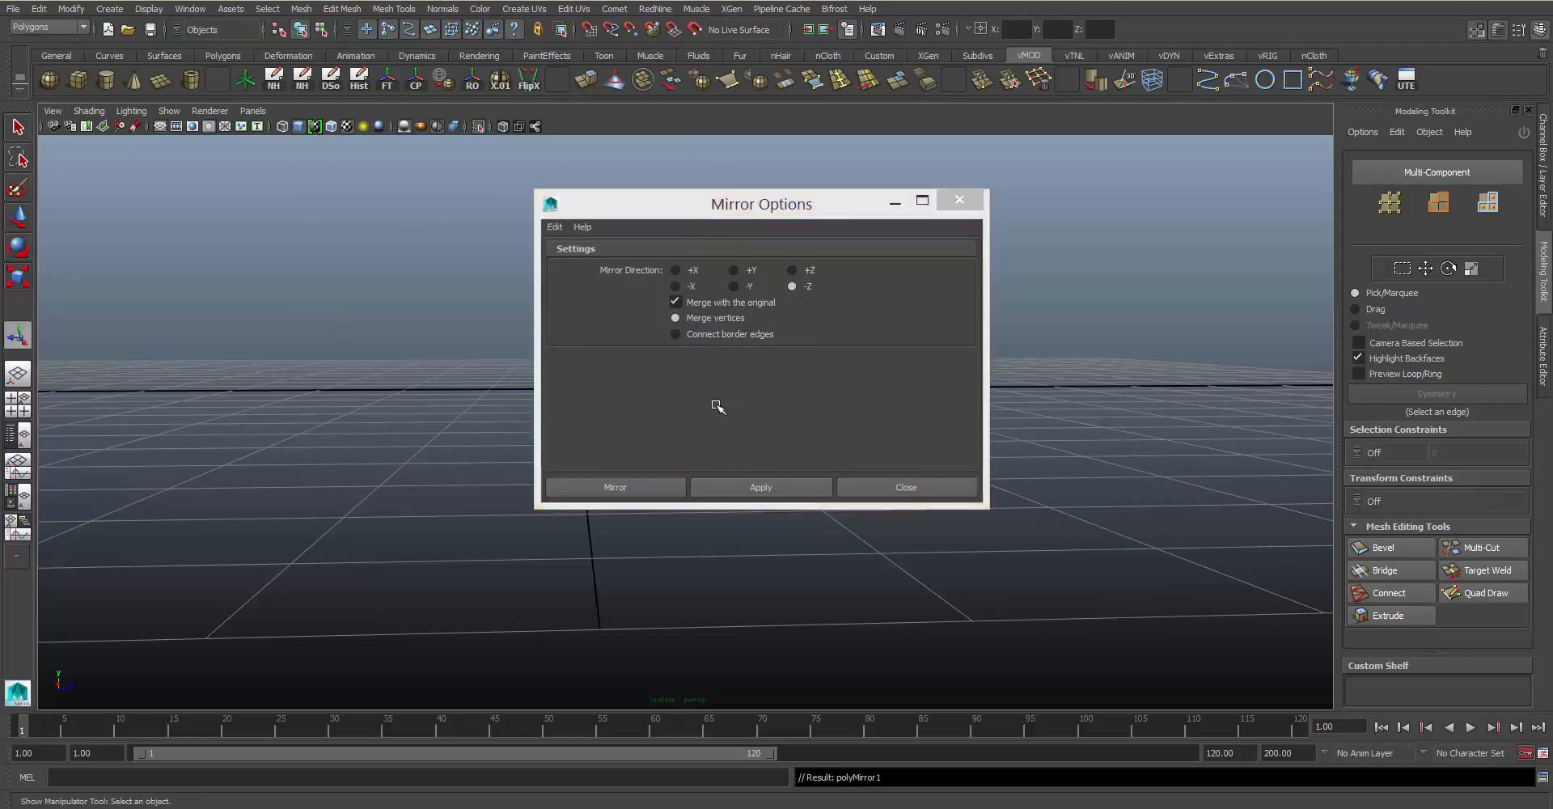
pyautogui.click(597, 365)
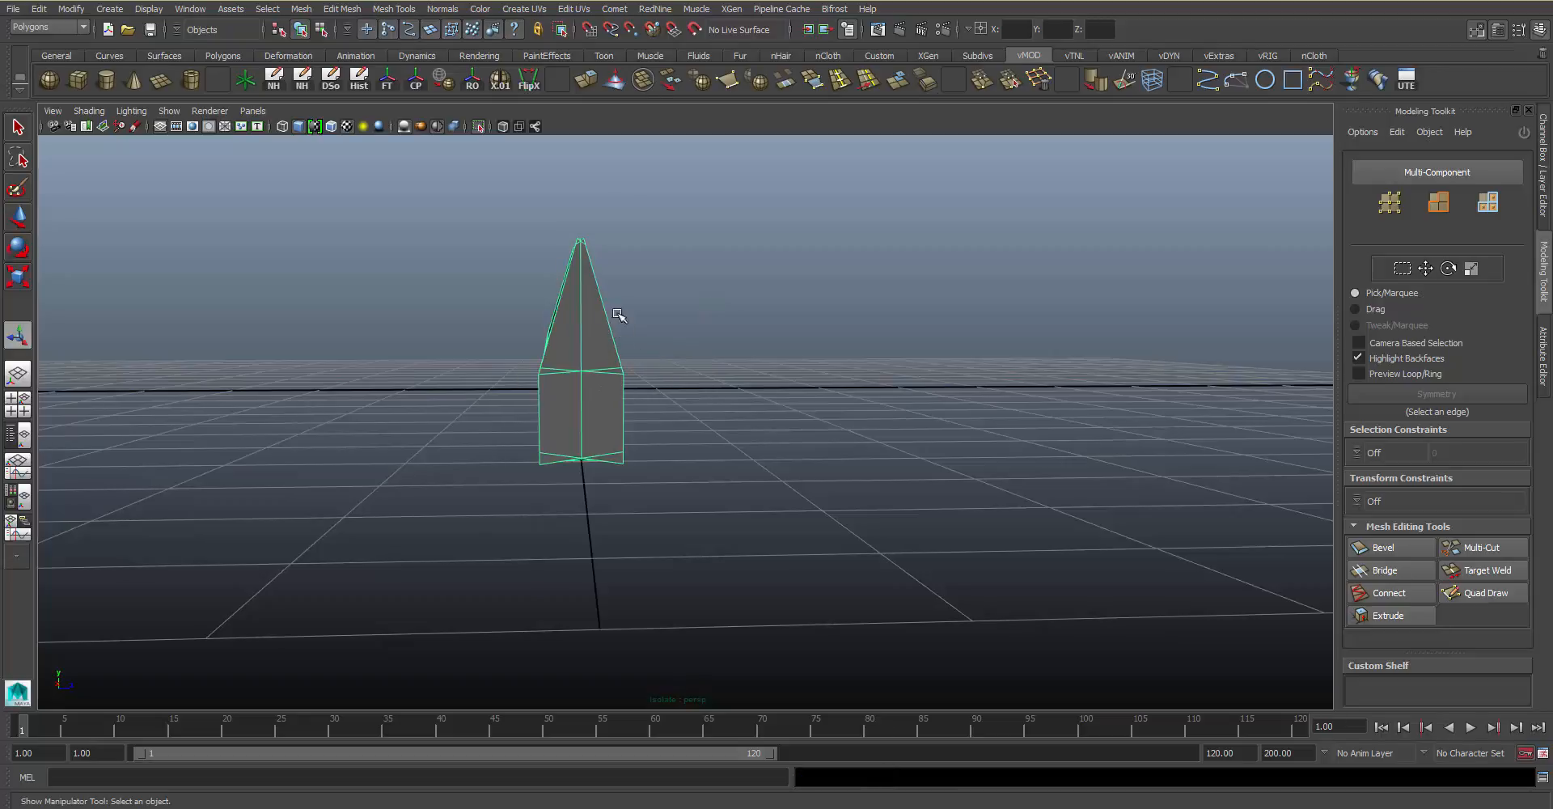
# Set the mirror operation's merge threshold to 0.01 in its construction history and reselect the blade
pyautogui.keyDown('alt'); pyautogui.moveTo(635, 342); pyautogui.dragTo(642, 349); pyautogui.keyUp('alt')
pyautogui.keyDown('alt'); pyautogui.moveTo(642, 330); pyautogui.dragTo(630, 284, button='middle'); pyautogui.keyUp('alt')
pyautogui.keyDown('alt'); pyautogui.moveTo(627, 306); pyautogui.dragTo(703, 269, button='right'); pyautogui.keyUp('alt')
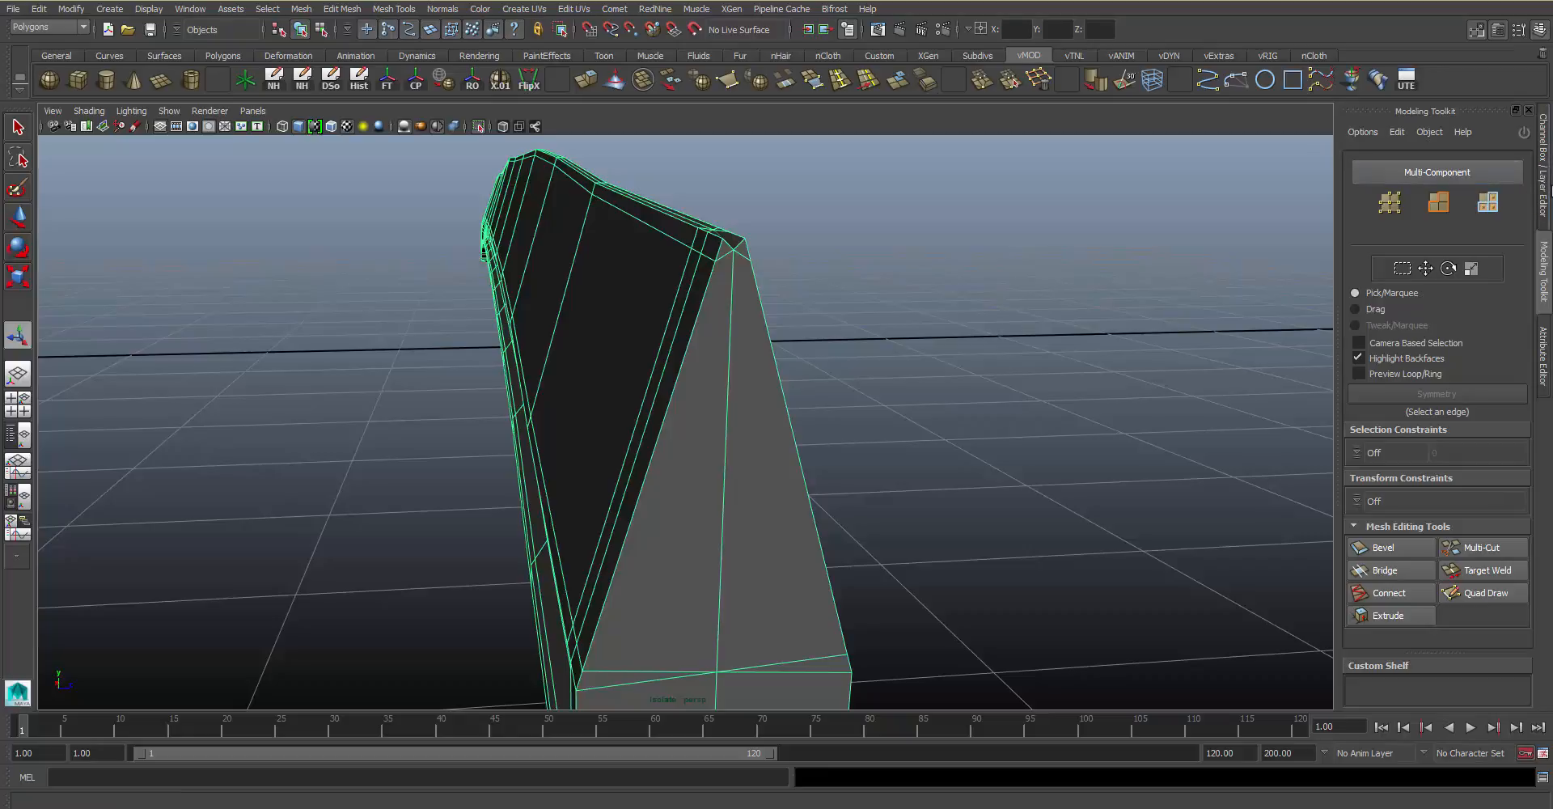
pyautogui.click(1540, 208)
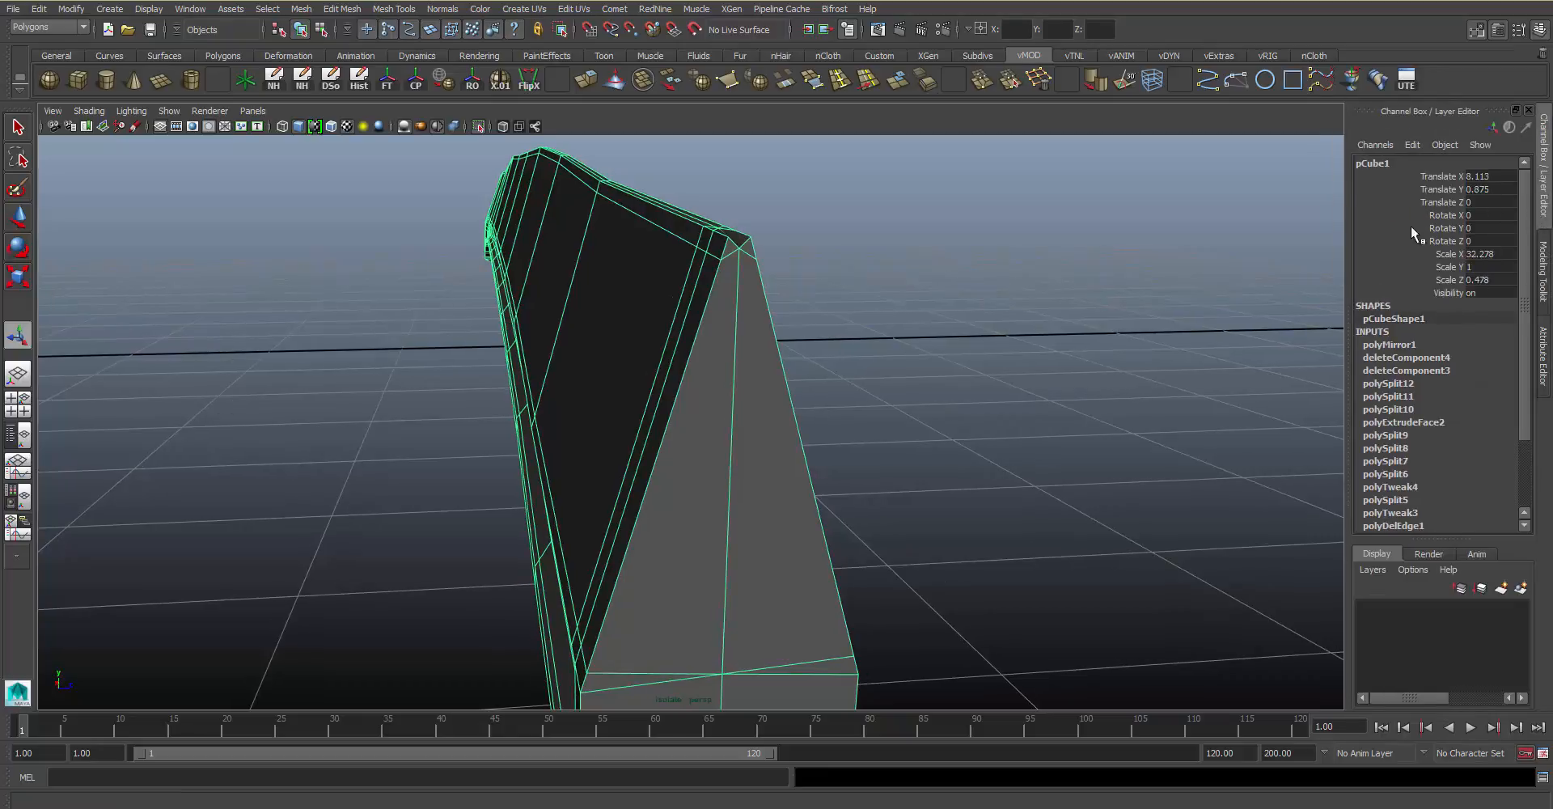
pyautogui.click(1395, 345)
pyautogui.doubleClick(1470, 332)
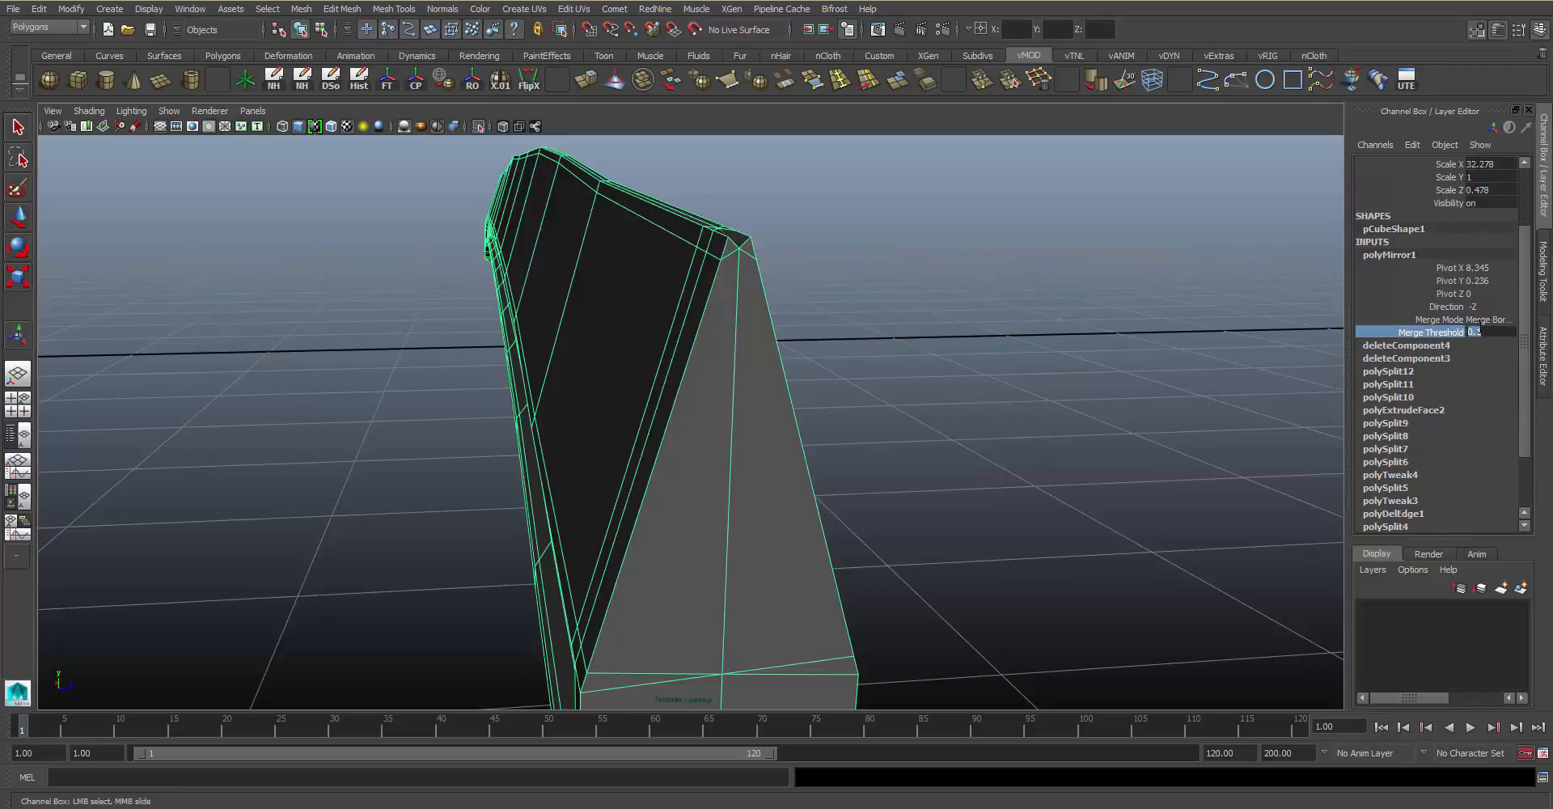
pyautogui.moveTo(1490, 332); pyautogui.dragTo(1424, 328)
pyautogui.write('.01')
pyautogui.press('Return')
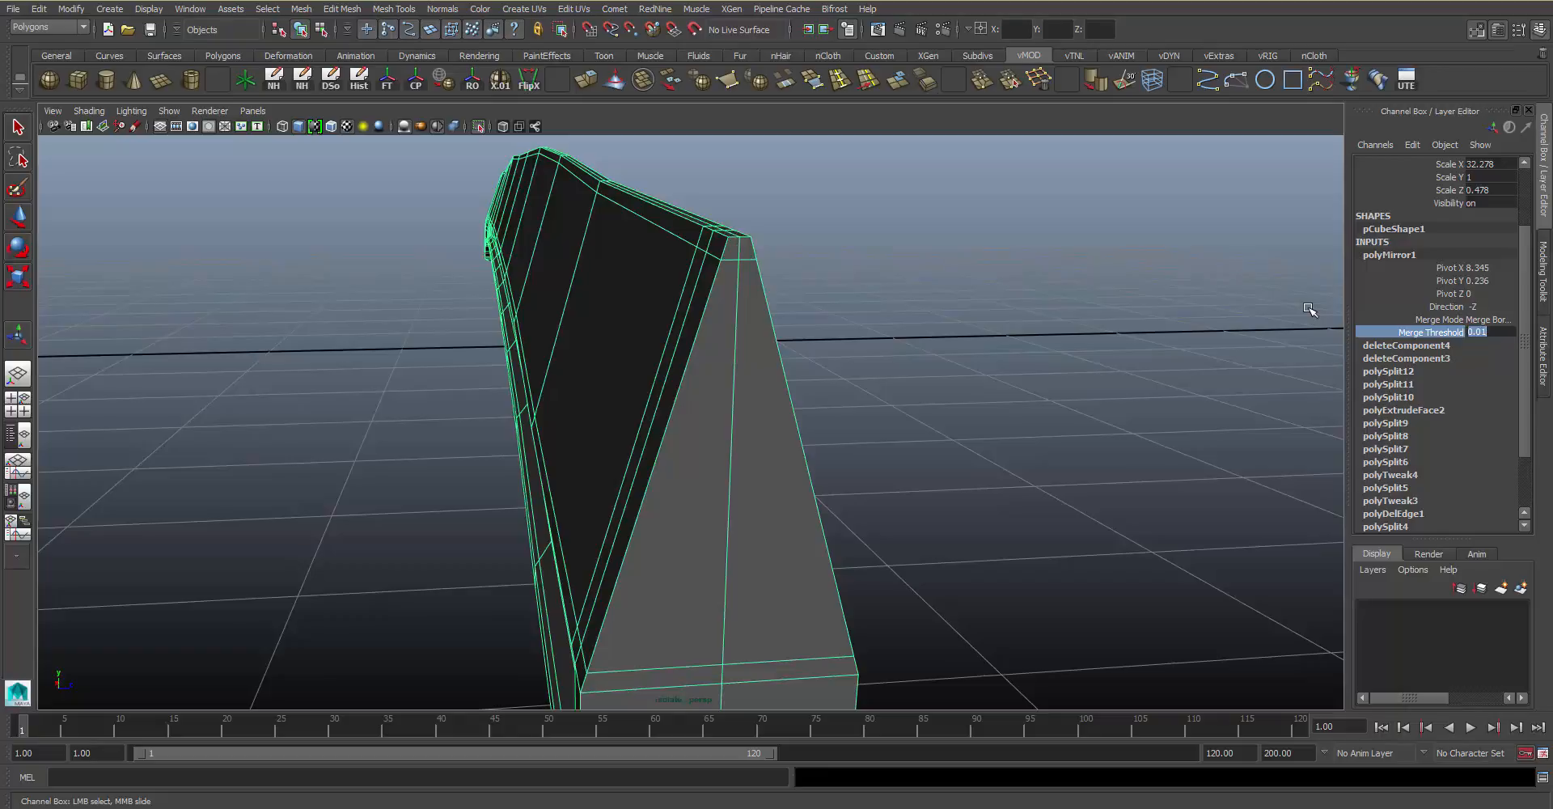
pyautogui.click(897, 277)
pyautogui.click(744, 340)
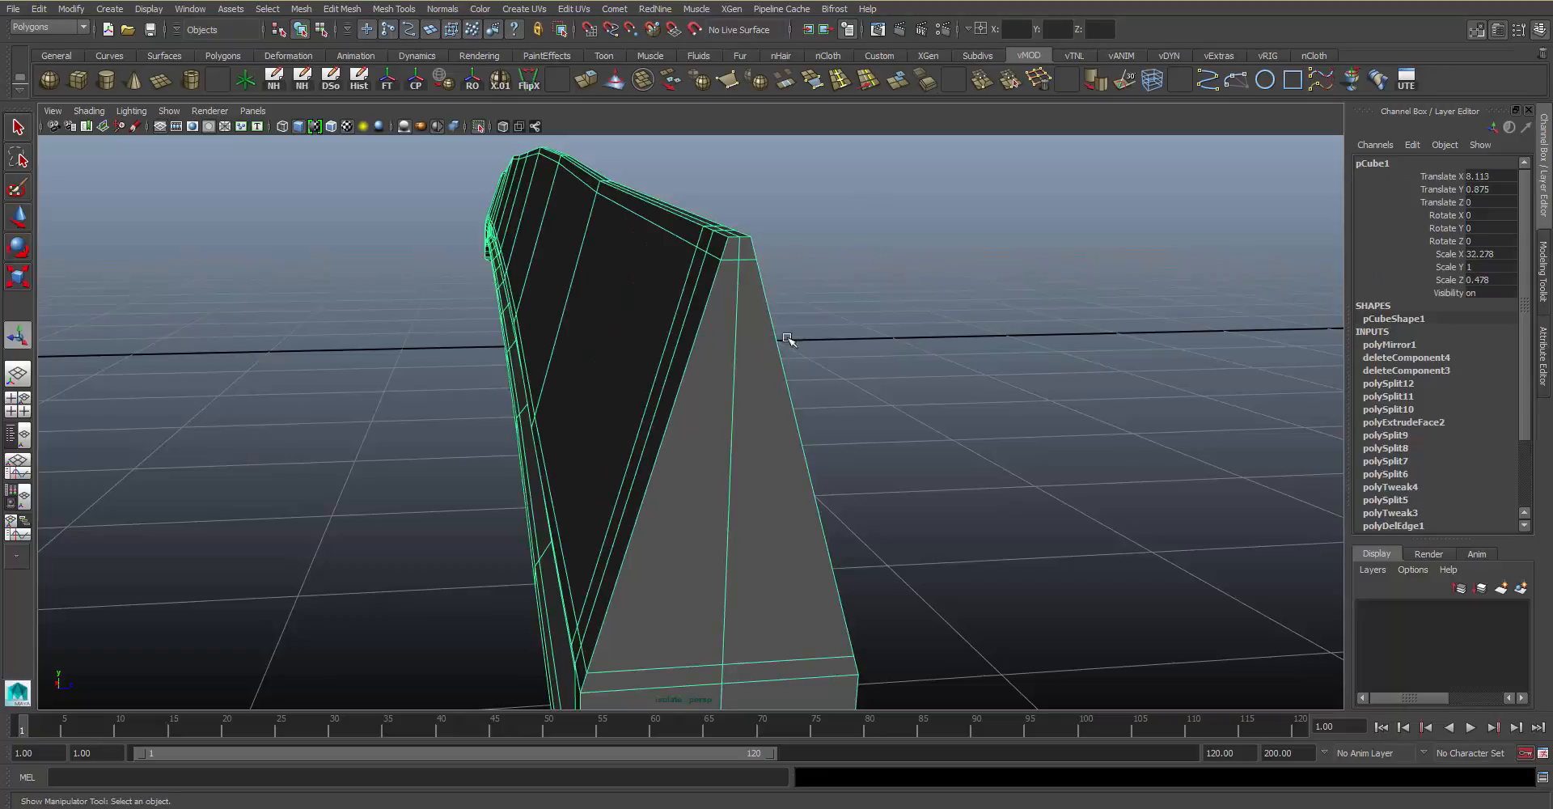
# Examine the mirrored blade's base end in the smooth preview, and return to the unsmoothed display
pyautogui.press('3')
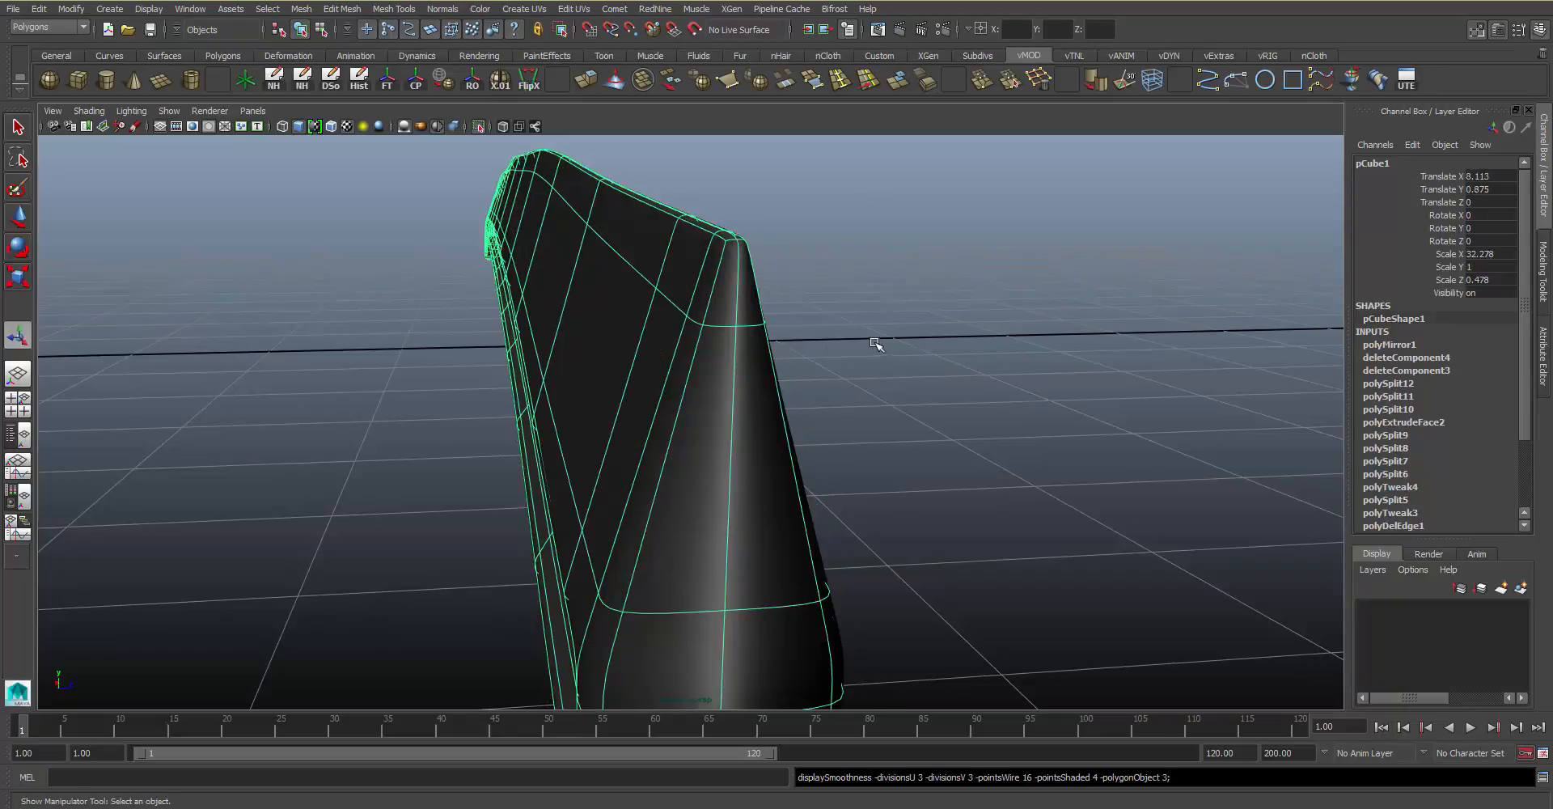
pyautogui.keyDown('alt'); pyautogui.moveTo(876, 344); pyautogui.dragTo(835, 375); pyautogui.keyUp('alt')
pyautogui.click(842, 361)
pyautogui.click(836, 374)
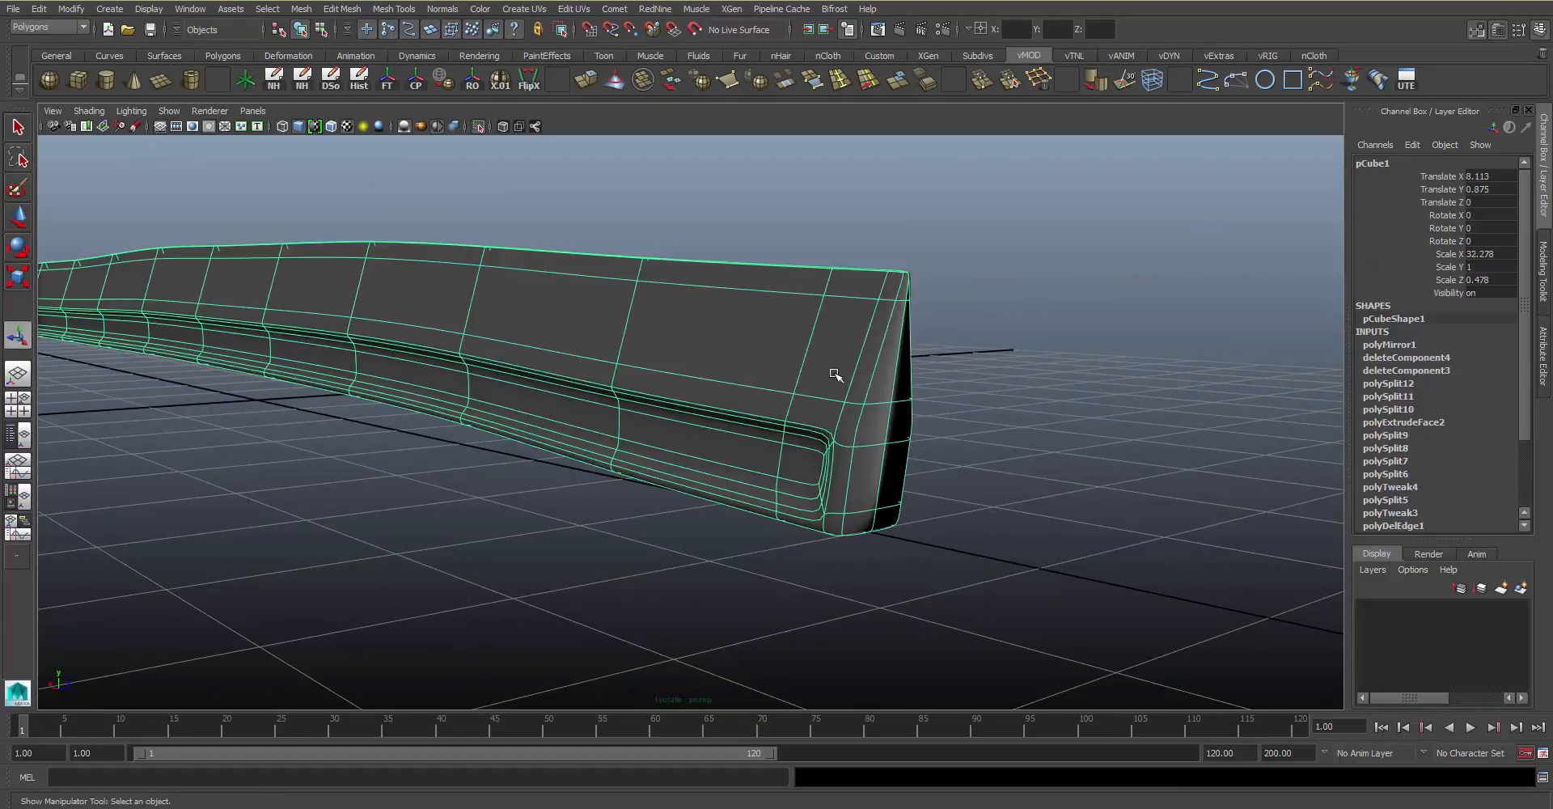
pyautogui.press('1')
# Extrude all the end faces at the blade's base on both halves together
pyautogui.keyDown('alt'); pyautogui.moveTo(888, 347); pyautogui.dragTo(777, 356, button='middle'); pyautogui.keyUp('alt')
pyautogui.keyDown('alt'); pyautogui.moveTo(776, 356); pyautogui.dragTo(871, 364, button='right'); pyautogui.keyUp('alt')
pyautogui.keyDown('alt'); pyautogui.moveTo(870, 364); pyautogui.dragTo(865, 384, button='middle'); pyautogui.keyUp('alt')
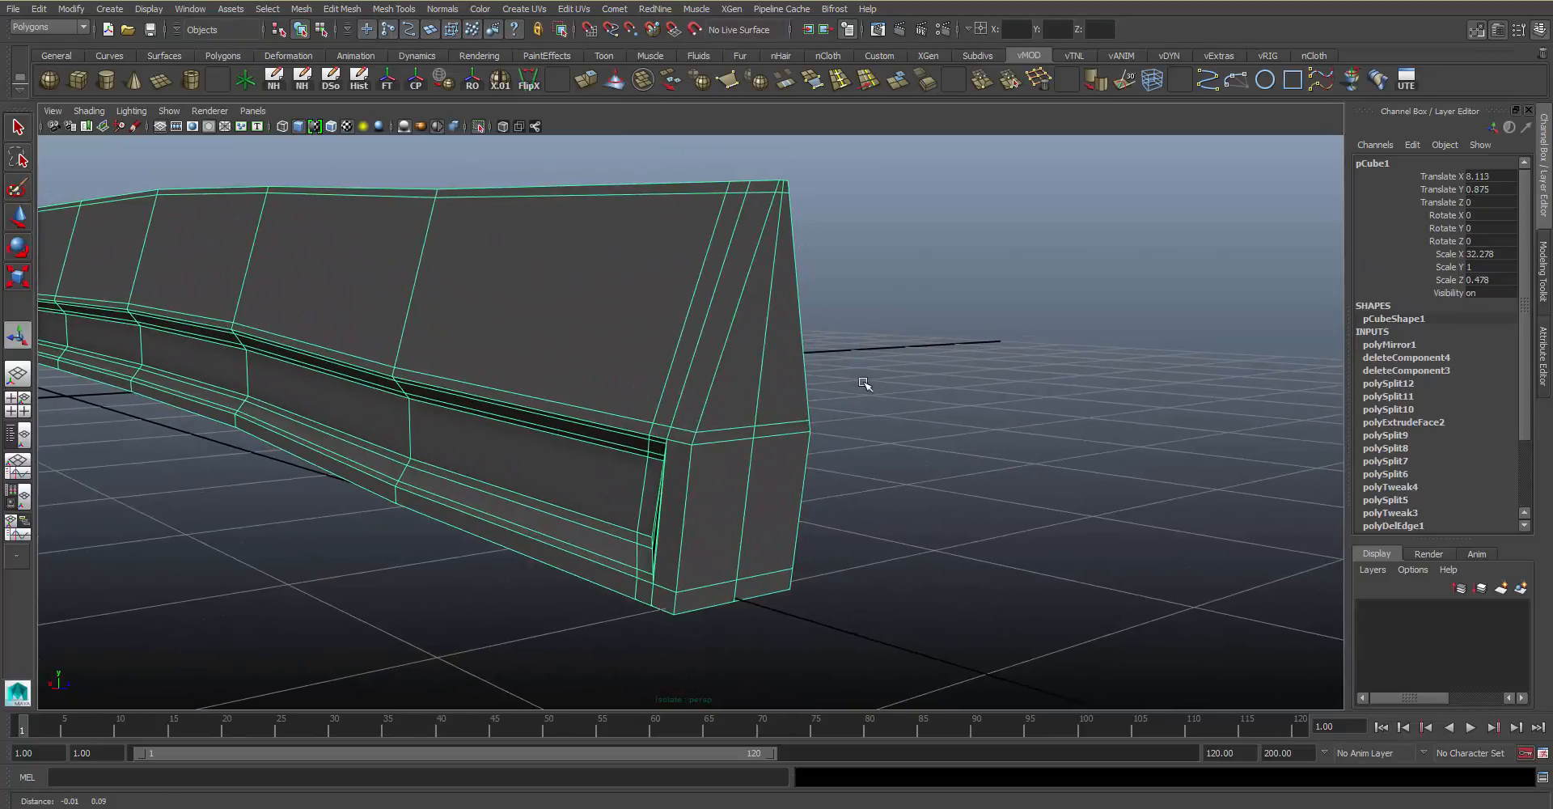
pyautogui.moveTo(754, 339); pyautogui.dragTo(732, 404, button='right')
pyautogui.click(726, 465)
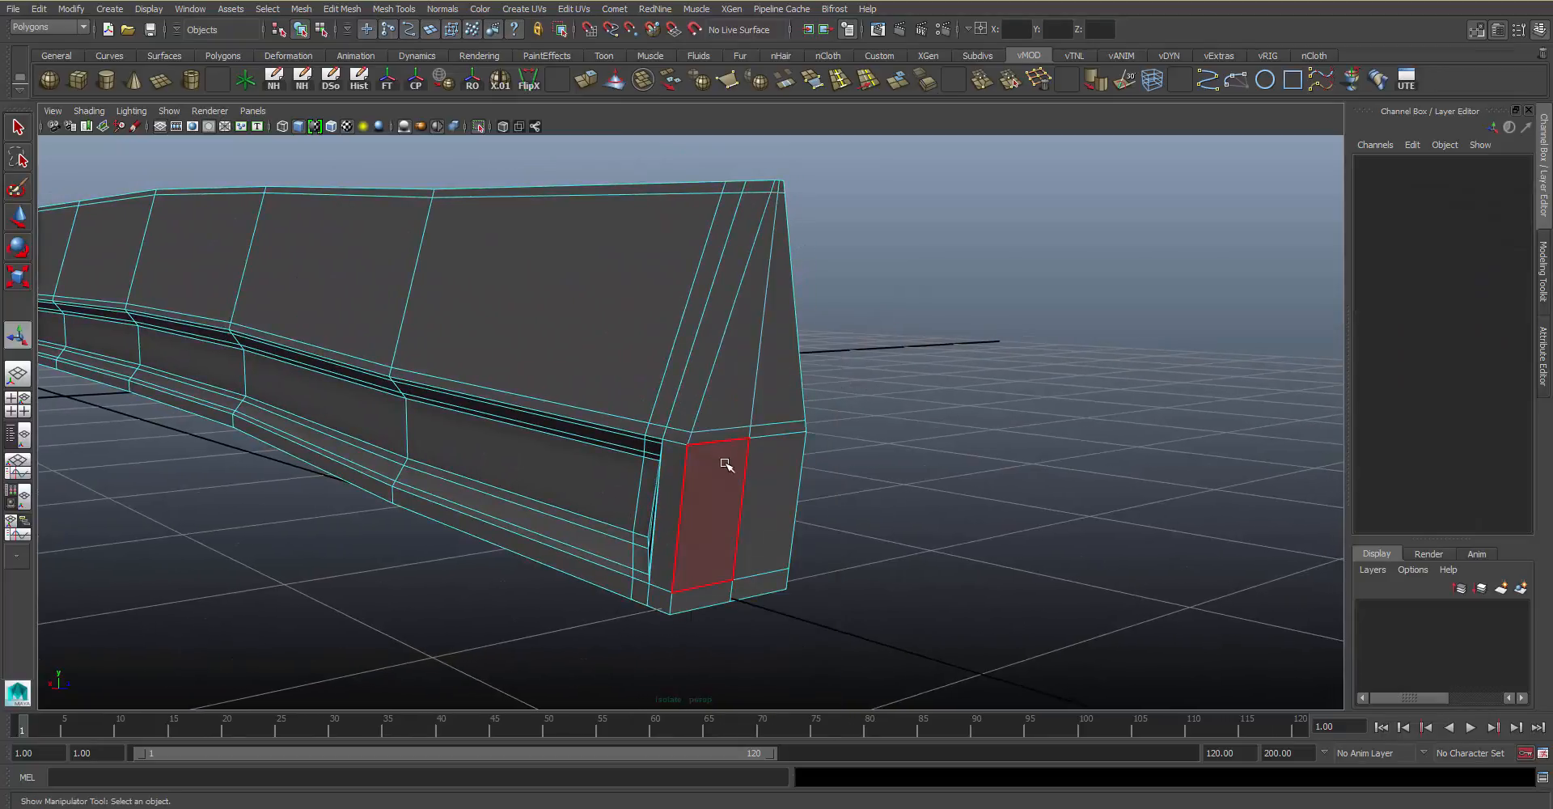
pyautogui.click(719, 584)
pyautogui.keyDown('shift'); pyautogui.click(773, 202); pyautogui.keyUp('shift')
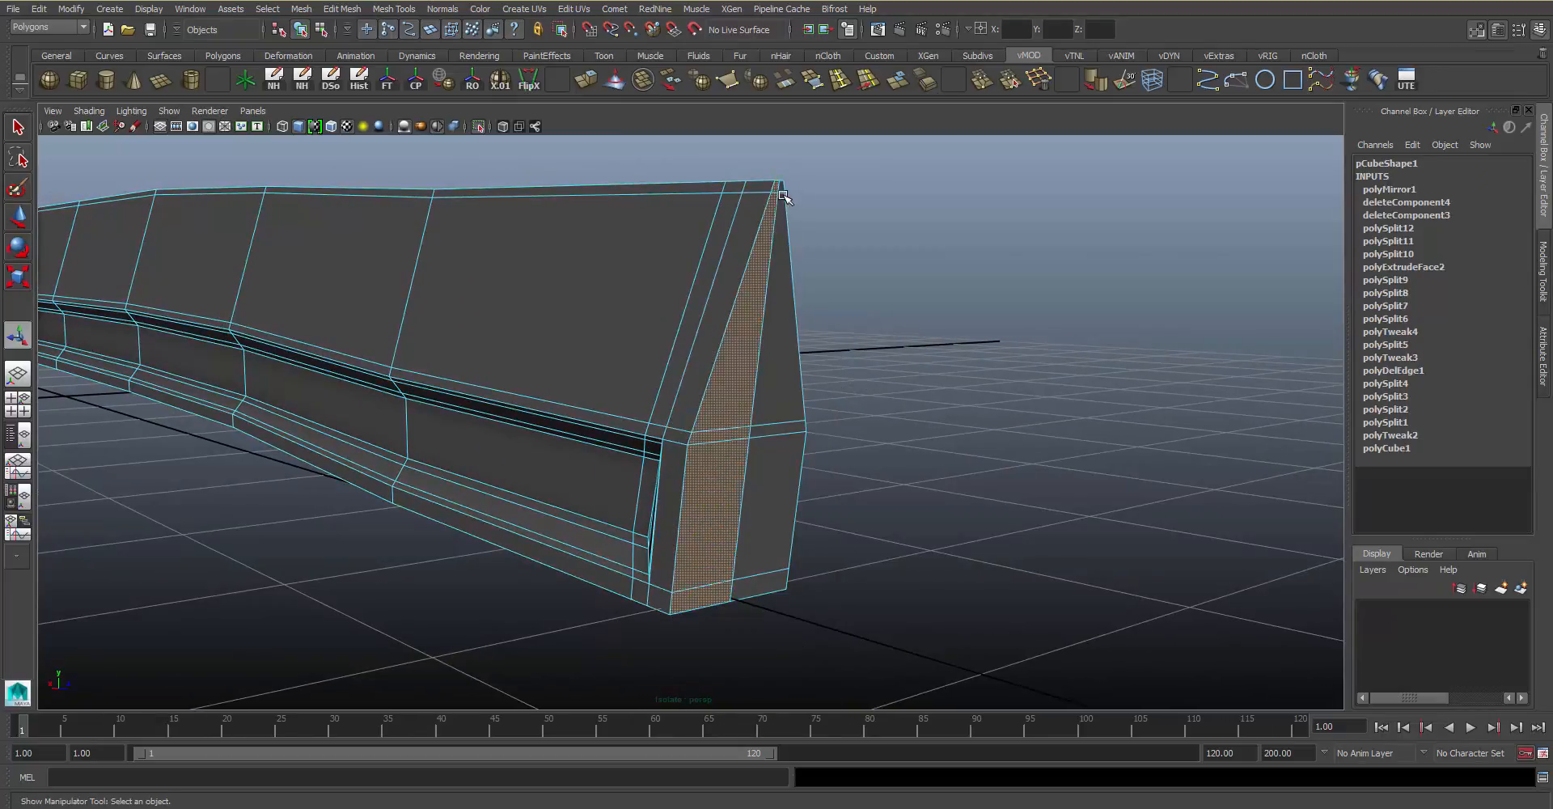
pyautogui.keyDown('shift'); pyautogui.click(789, 243); pyautogui.keyUp('shift')
pyautogui.keyDown('shift'); pyautogui.click(763, 556); pyautogui.keyUp('shift')
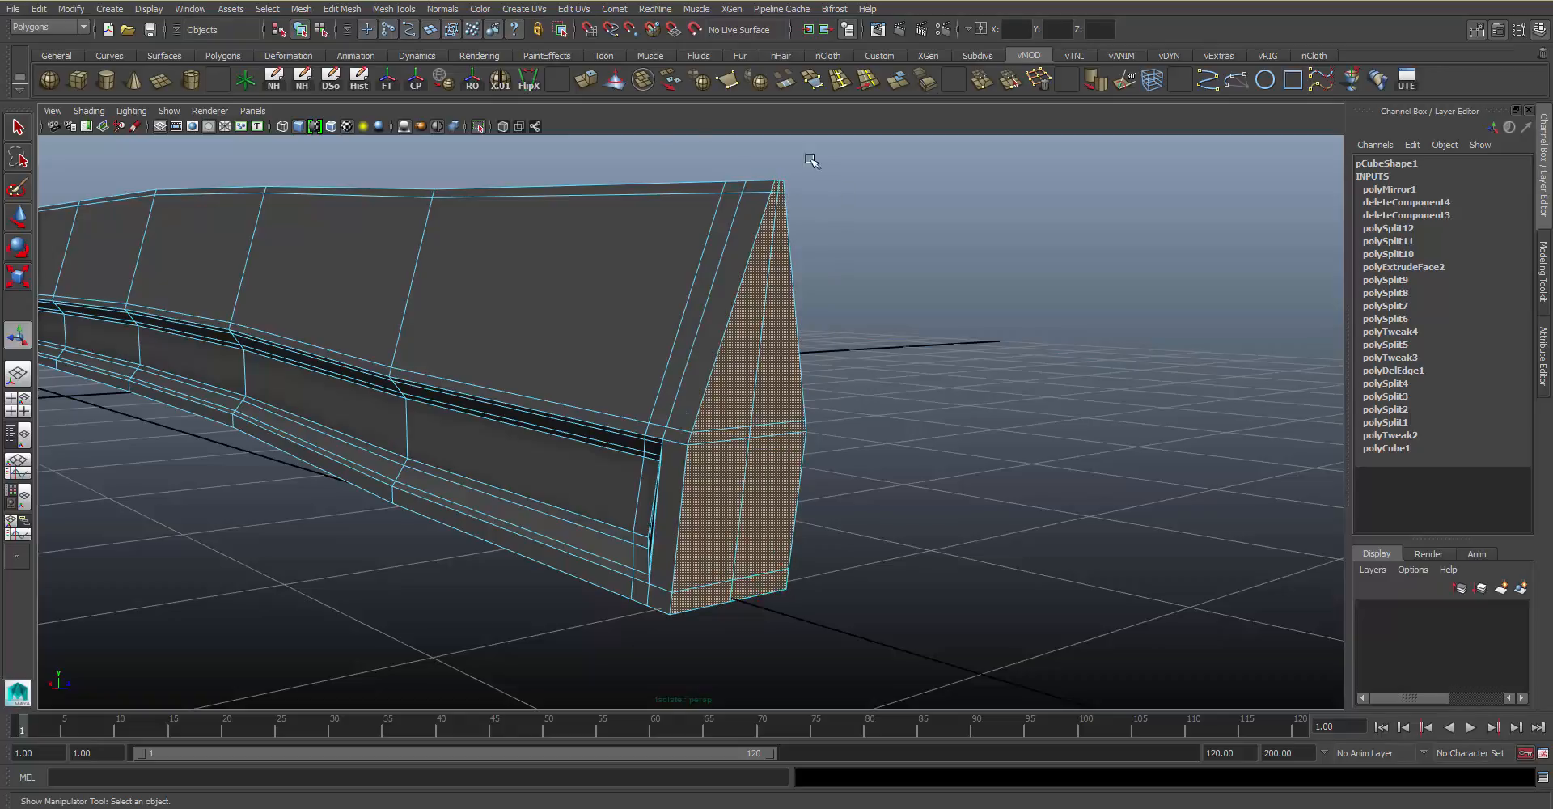
pyautogui.click(586, 81)
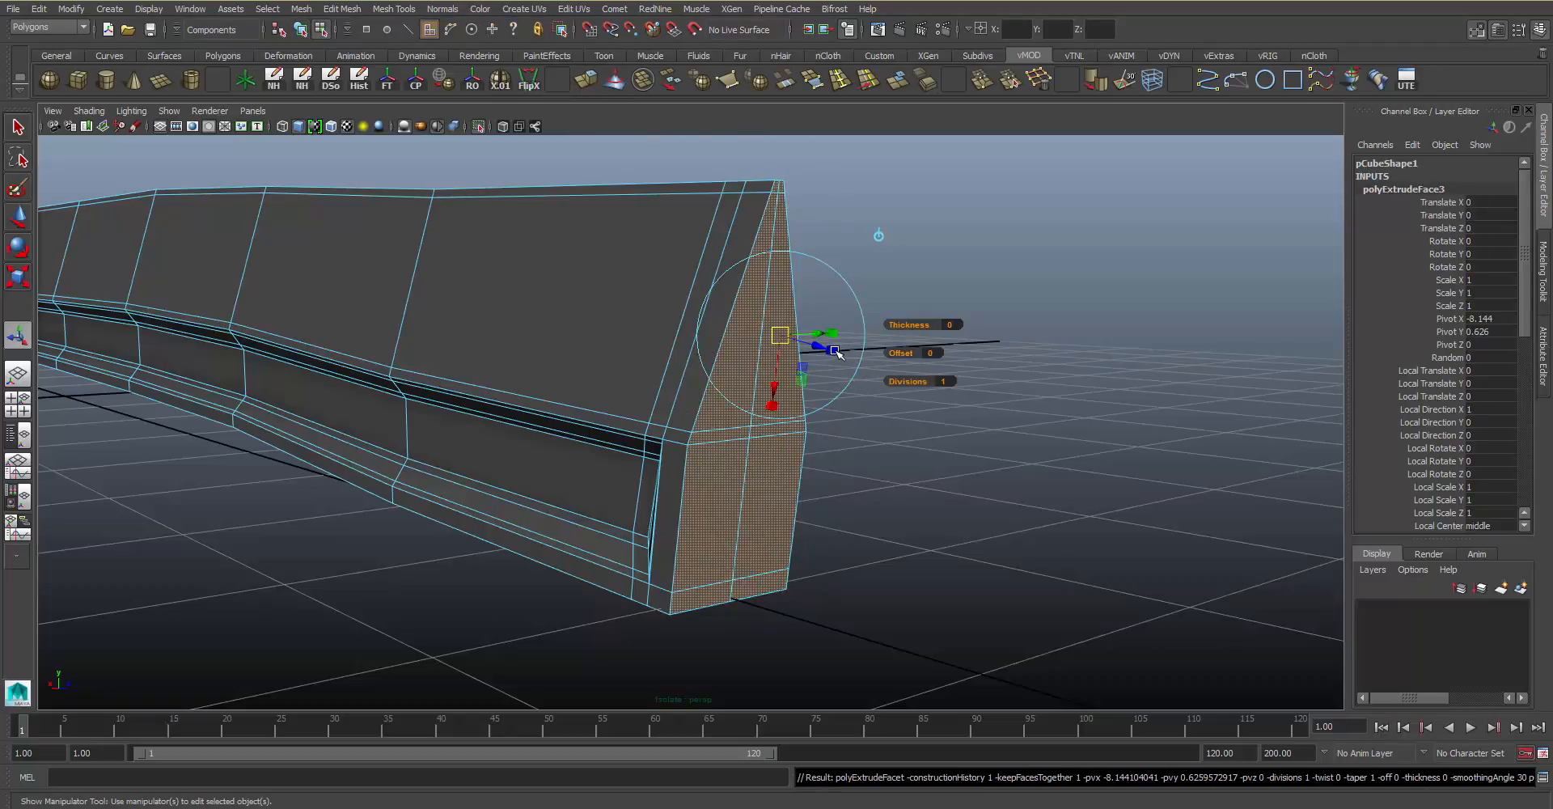
# Try to shrink the extruded base faces uniformly with the Extrude manipulator, and undo the scaling
pyautogui.click(835, 351)
pyautogui.moveTo(781, 336); pyautogui.dragTo(789, 398)
pyautogui.keyDown('alt'); pyautogui.moveTo(971, 420); pyautogui.dragTo(1133, 433, button='right'); pyautogui.keyUp('alt')
pyautogui.keyDown('alt'); pyautogui.moveTo(1010, 389); pyautogui.dragTo(950, 390); pyautogui.keyUp('alt')
pyautogui.hotkey('ctrl', 'z')
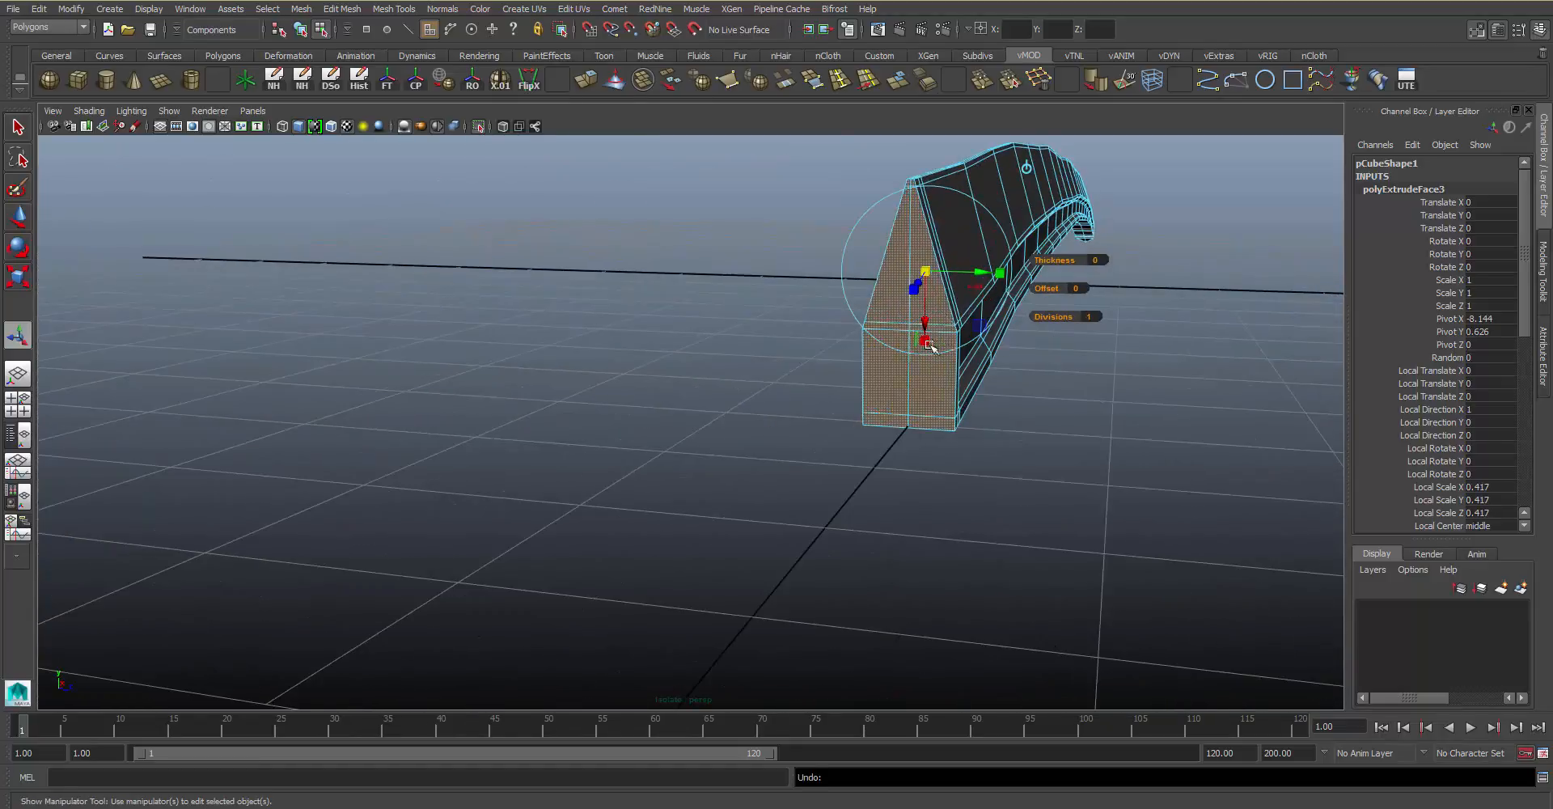
# Scale the extruded base faces inward with the Scale tool to form a supporting border around the end
pyautogui.press('e')
pyautogui.press('r')
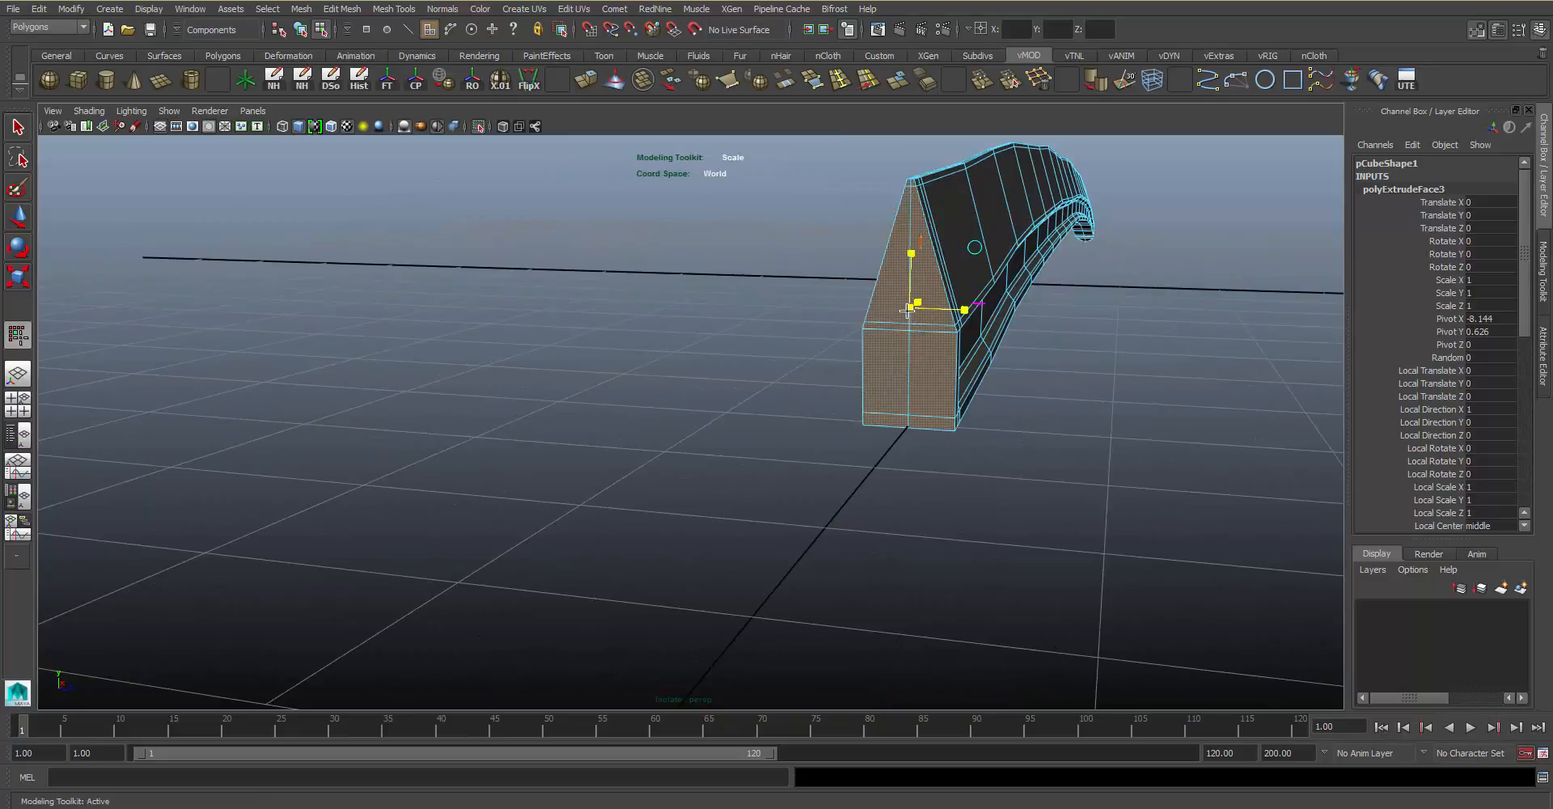
pyautogui.moveTo(907, 311); pyautogui.dragTo(943, 312)
pyautogui.press('q')
# Switch to the smooth preview in object mode, deselect the blade and examine its overall shape from several angles
pyautogui.press('3')
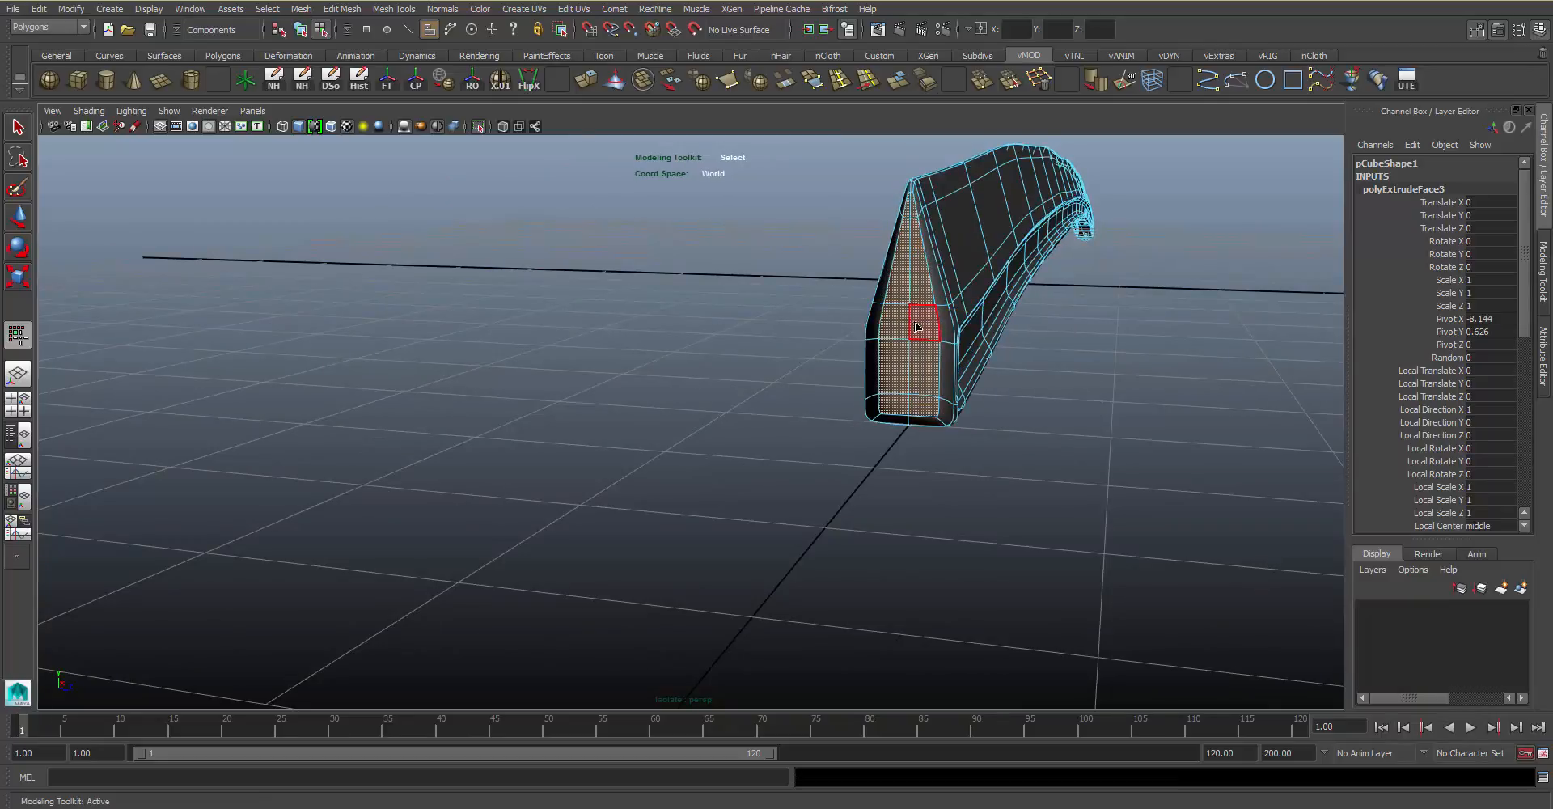
pyautogui.moveTo(915, 327); pyautogui.dragTo(953, 301, button='right')
pyautogui.click(887, 422)
pyautogui.keyDown('alt'); pyautogui.moveTo(707, 437); pyautogui.dragTo(703, 500); pyautogui.keyUp('alt')
pyautogui.click(919, 198)
pyautogui.keyDown('alt'); pyautogui.moveTo(919, 198); pyautogui.dragTo(877, 350); pyautogui.keyUp('alt')
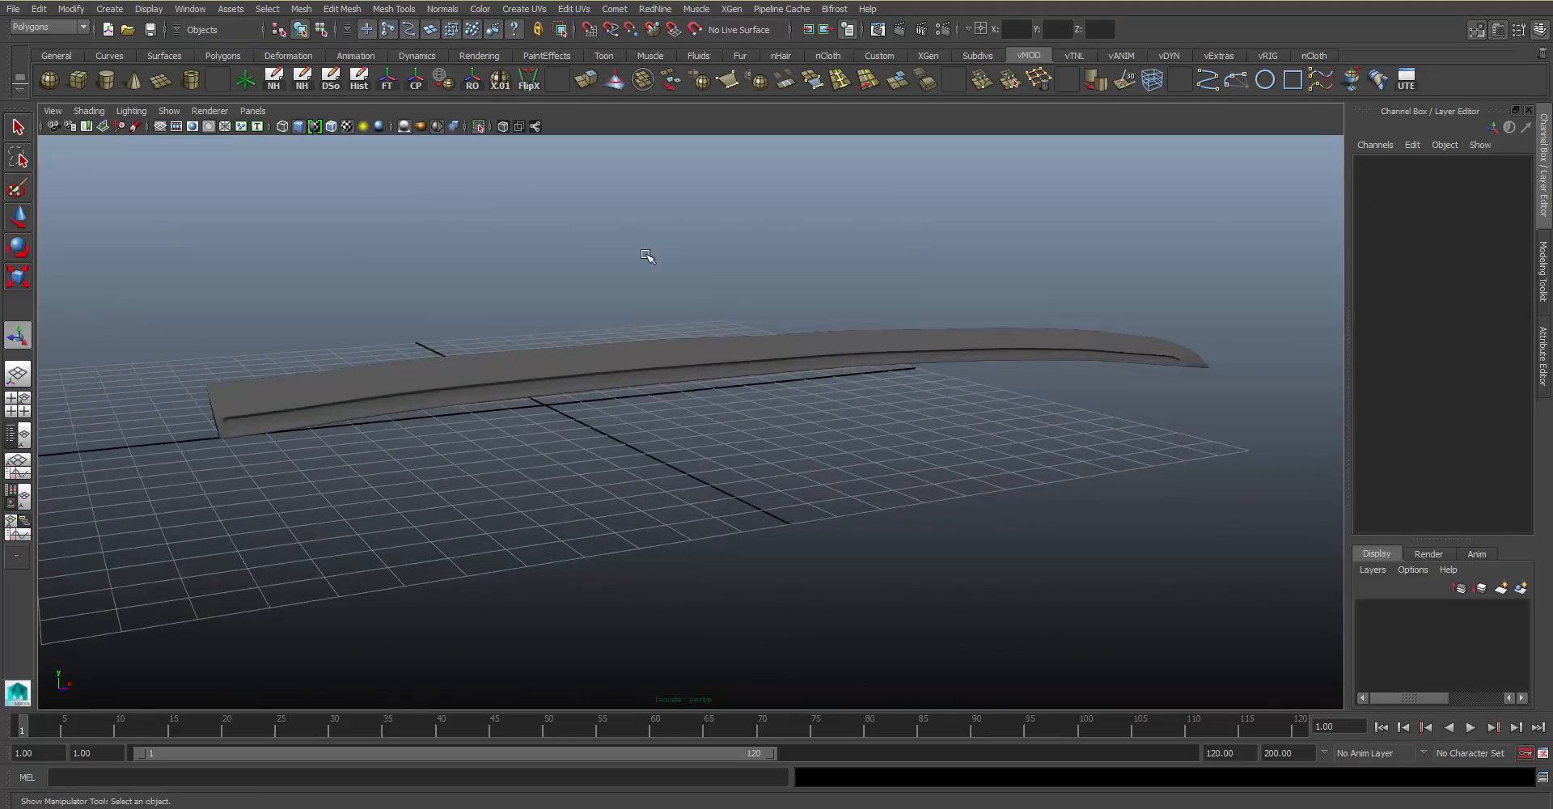
pyautogui.moveTo(647, 255); pyautogui.dragTo(799, 518)
pyautogui.click(795, 477)
pyautogui.moveTo(917, 416); pyautogui.dragTo(767, 246)
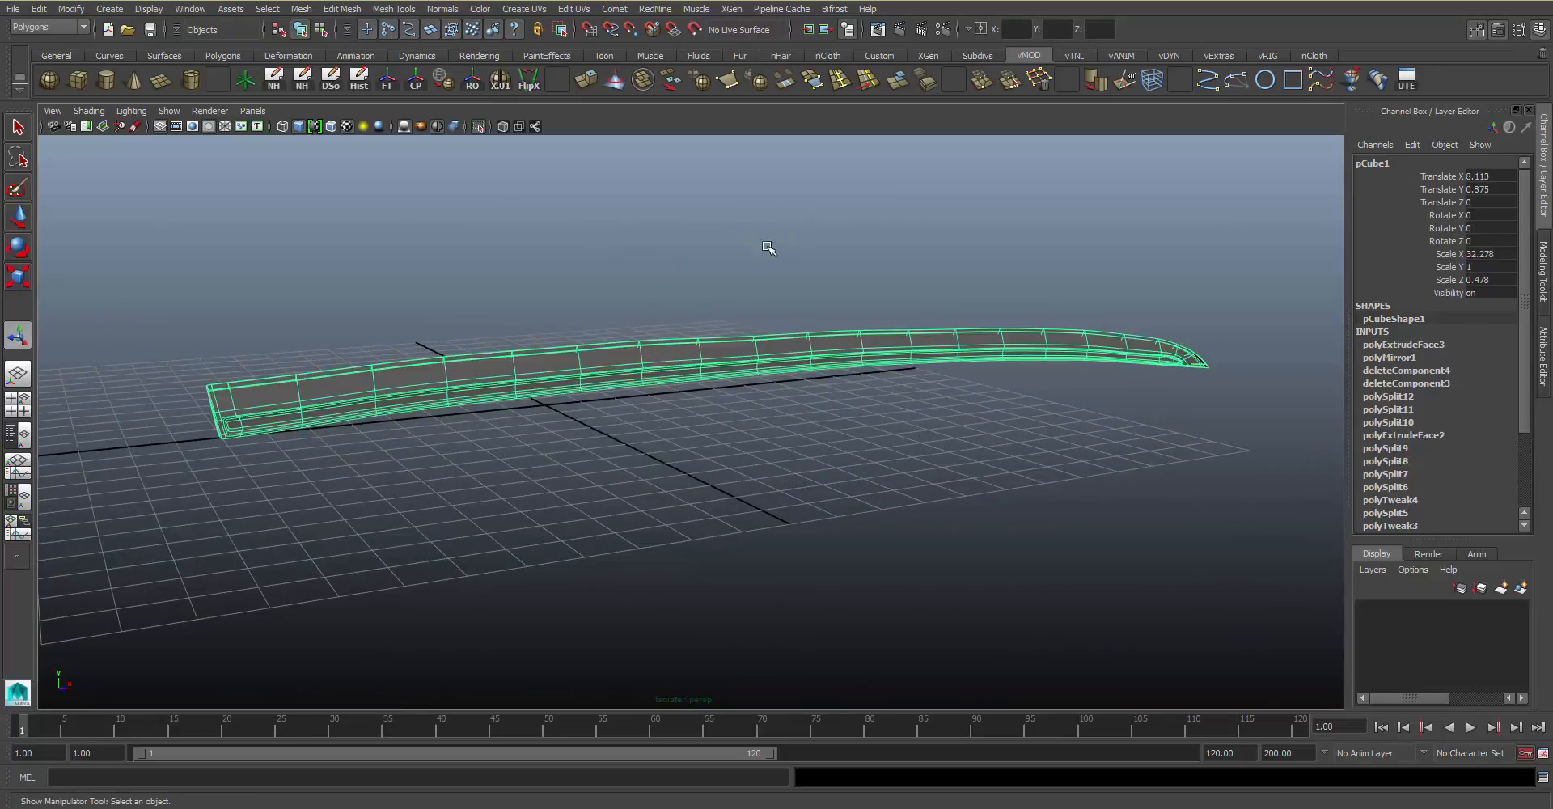
pyautogui.click(816, 441)
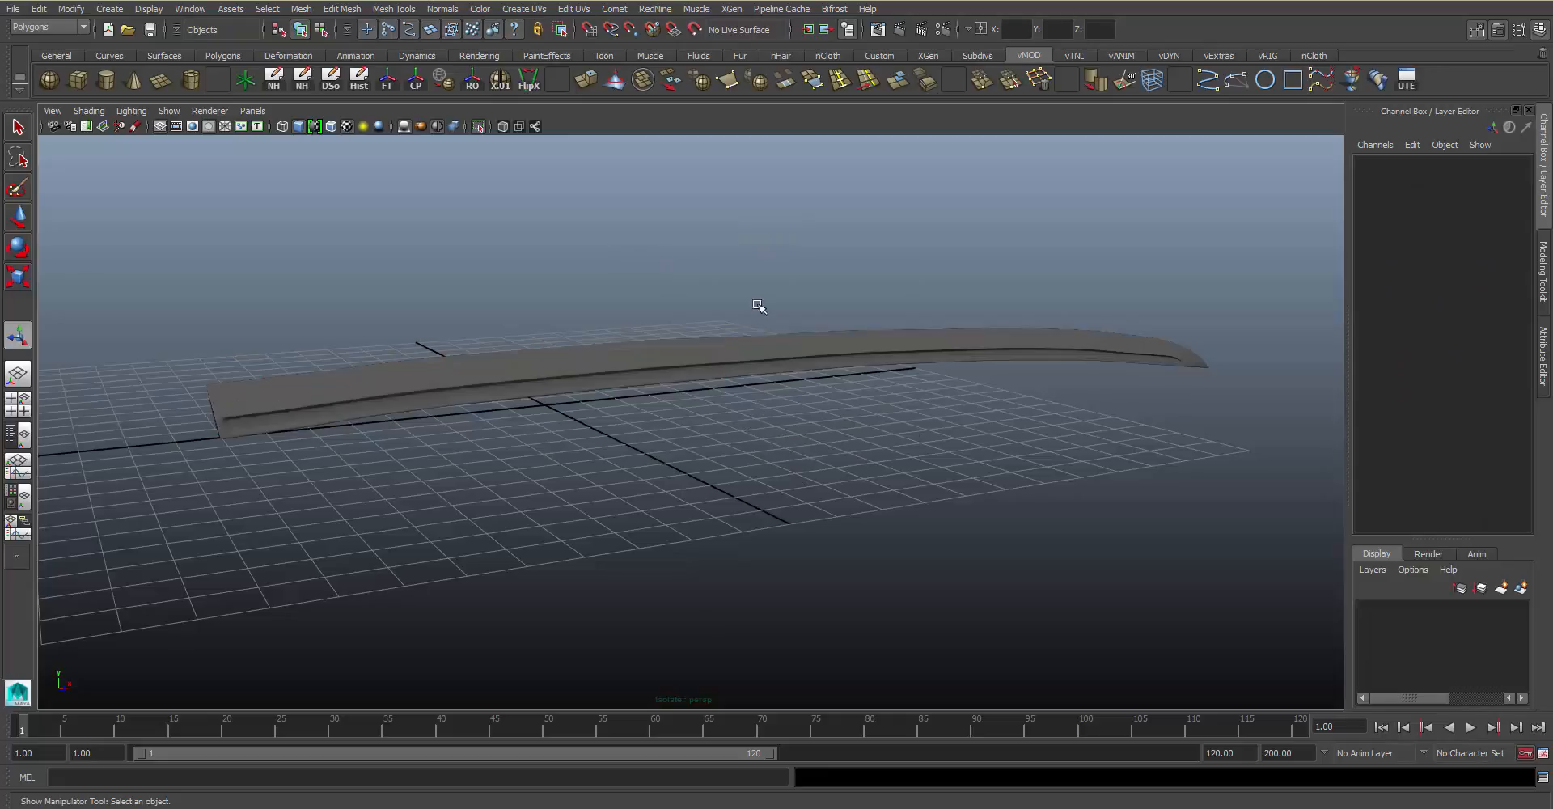
pyautogui.keyDown('alt'); pyautogui.moveTo(748, 348); pyautogui.dragTo(720, 312); pyautogui.keyUp('alt')
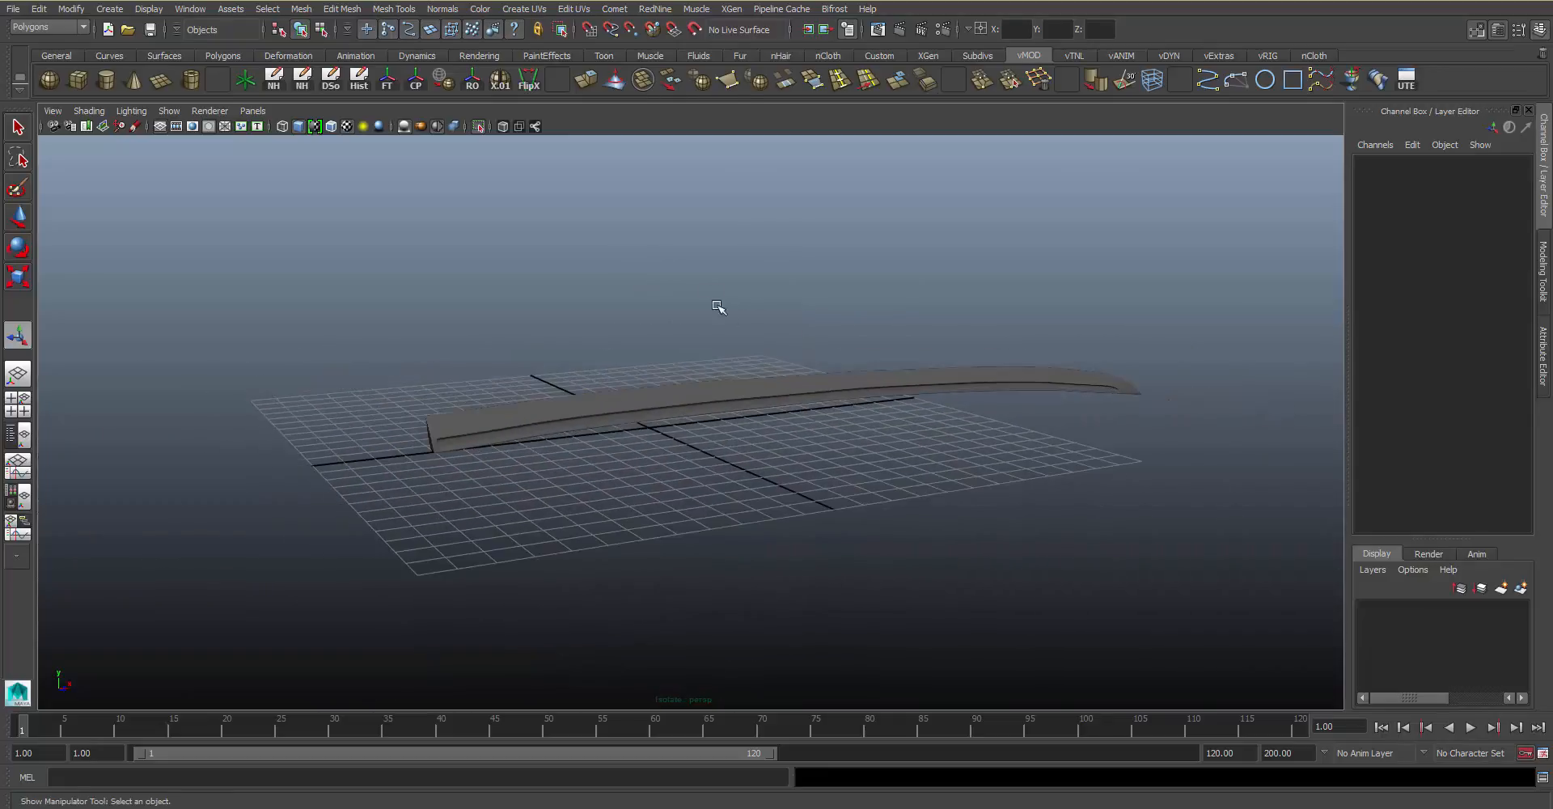
# Turn off the isolated display and examine the blade together with the katana reference image and the other scene objects
pyautogui.click(479, 126)
pyautogui.keyDown('alt'); pyautogui.moveTo(856, 390); pyautogui.dragTo(526, 239, button='right'); pyautogui.keyUp('alt')
pyautogui.keyDown('alt'); pyautogui.moveTo(526, 239); pyautogui.dragTo(1020, 314); pyautogui.keyUp('alt')
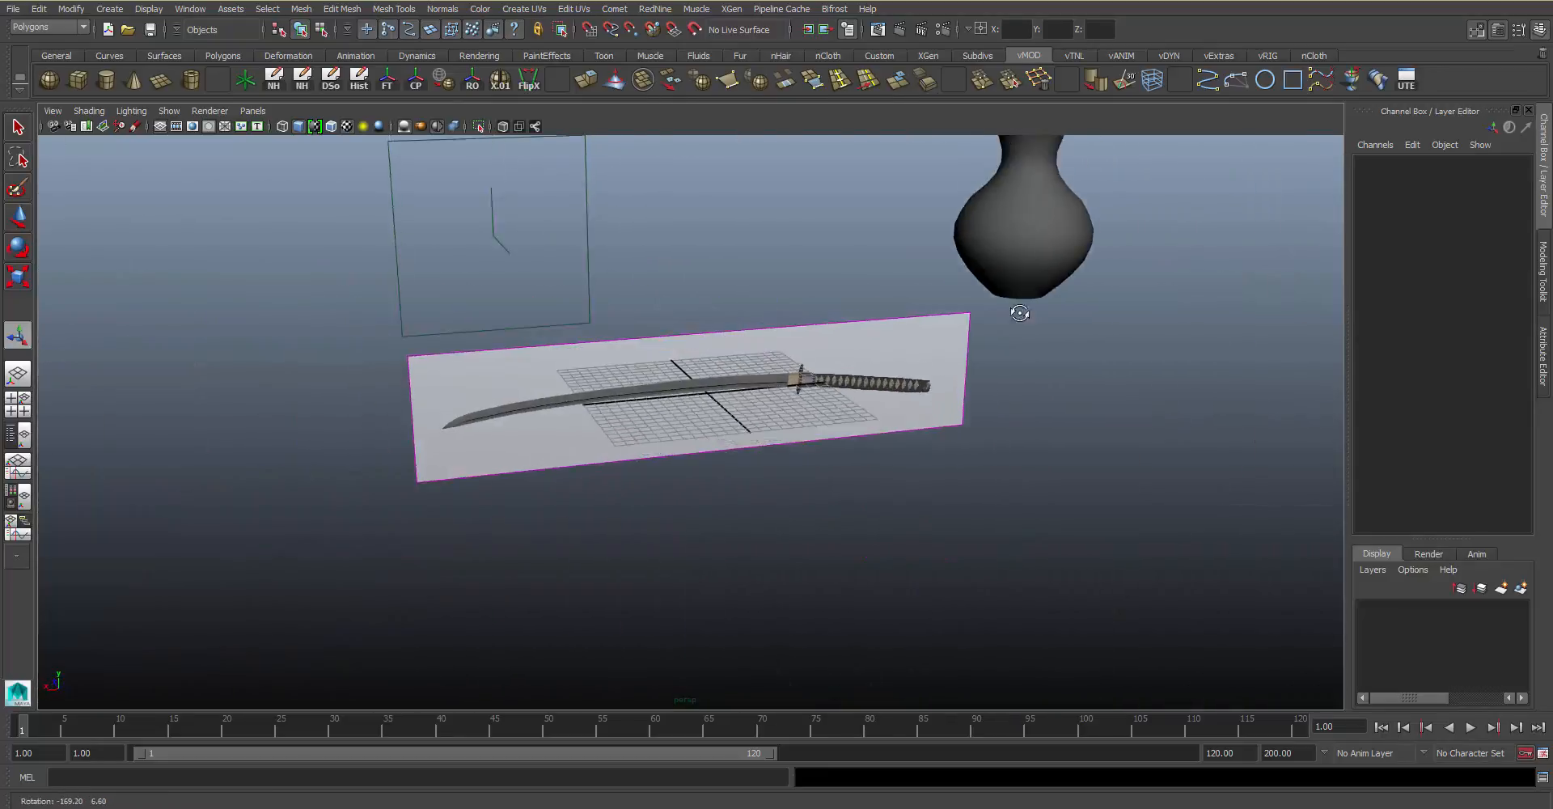
pyautogui.keyDown('alt'); pyautogui.moveTo(1020, 314); pyautogui.dragTo(826, 261, button='right'); pyautogui.keyUp('alt')
pyautogui.keyDown('alt'); pyautogui.moveTo(826, 261); pyautogui.dragTo(844, 309, button='middle'); pyautogui.keyUp('alt')
pyautogui.keyDown('alt'); pyautogui.moveTo(846, 310); pyautogui.dragTo(965, 344); pyautogui.keyUp('alt')
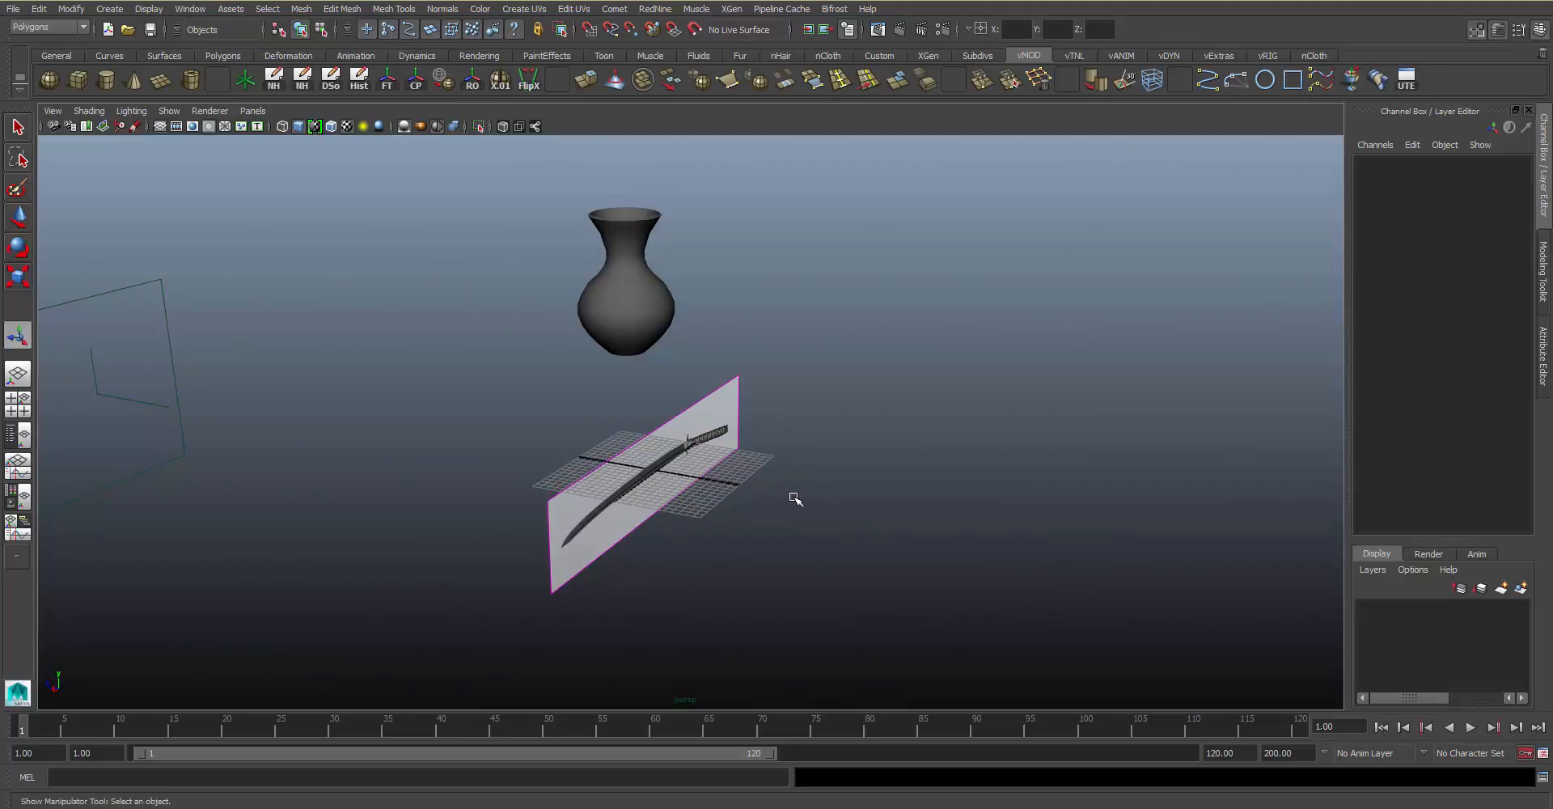
# Start a new empty scene
pyautogui.hotkey('ctrl', 'n')
pyautogui.click(789, 406)
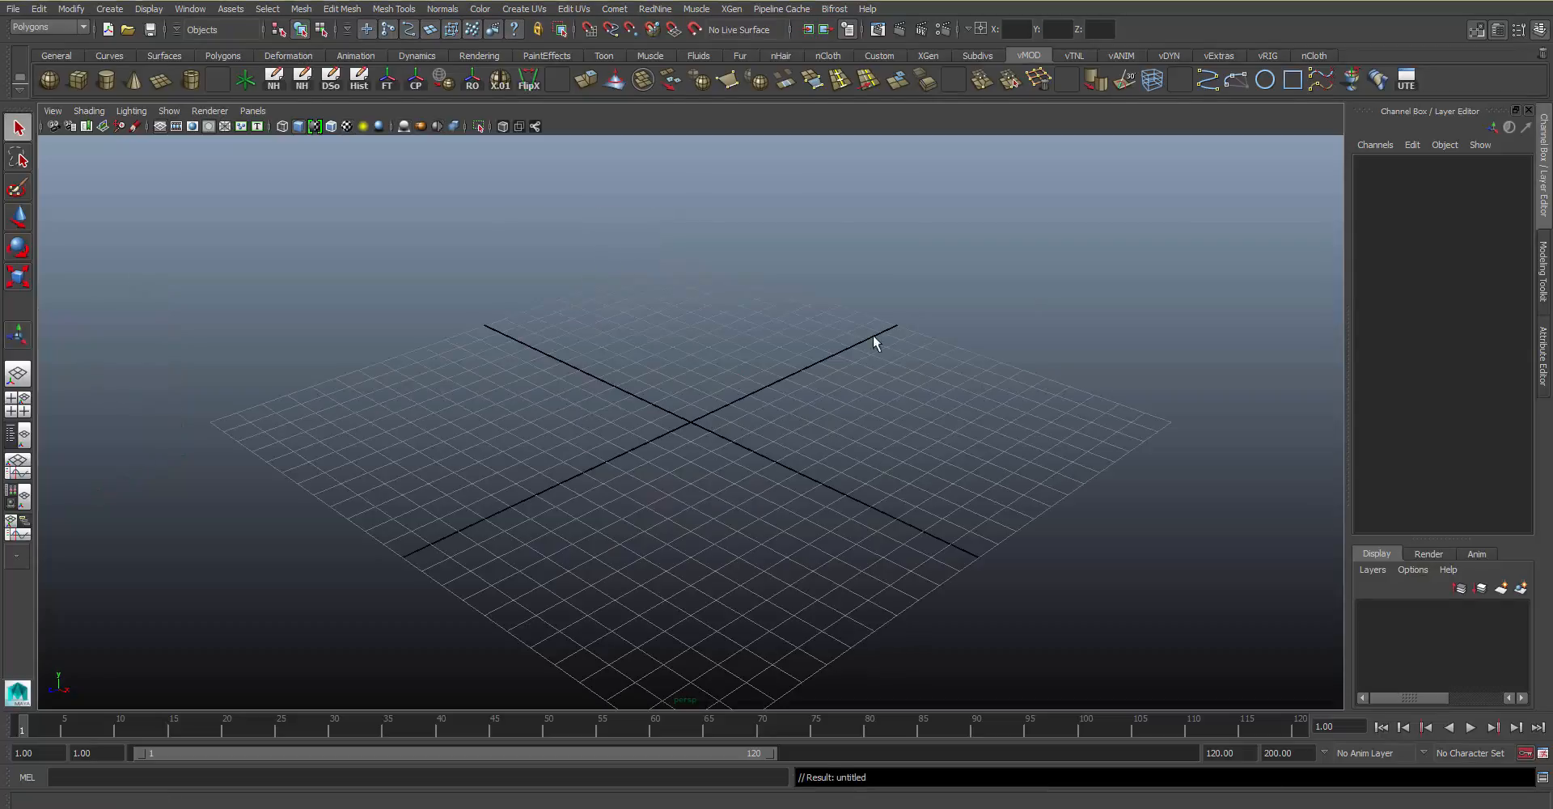